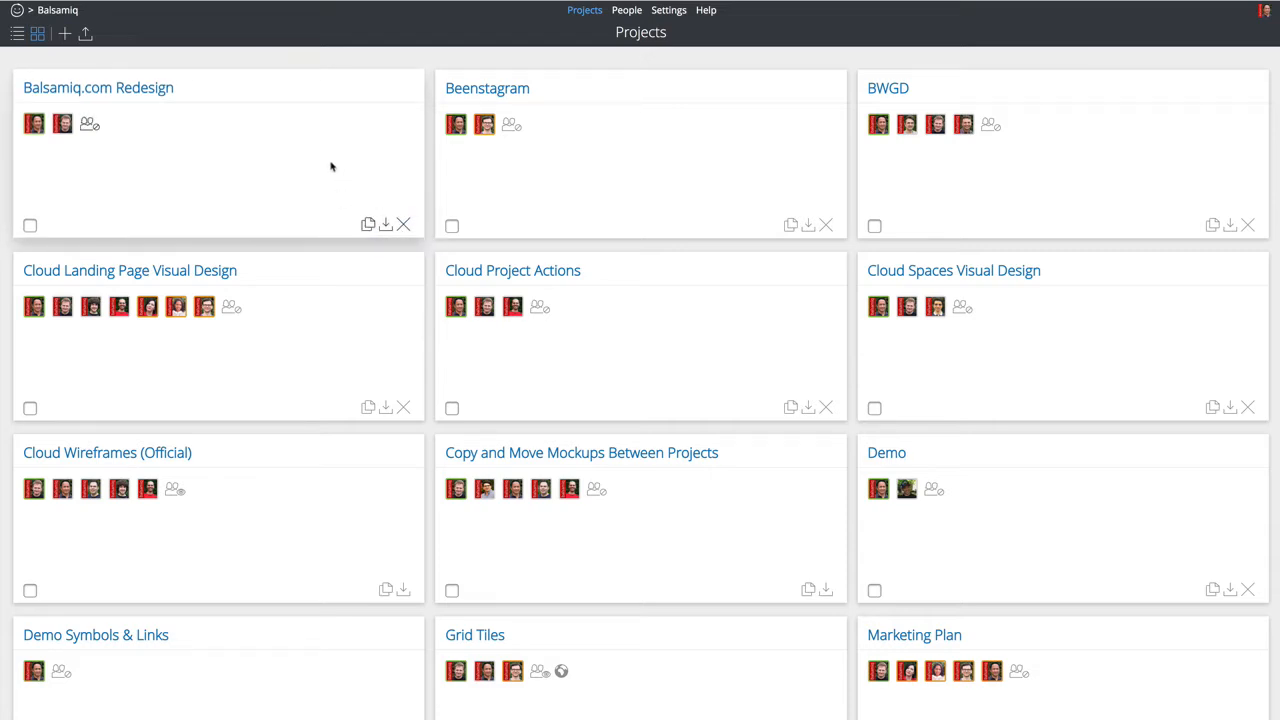
pyautogui.click(30, 226)
pyautogui.click(30, 226)
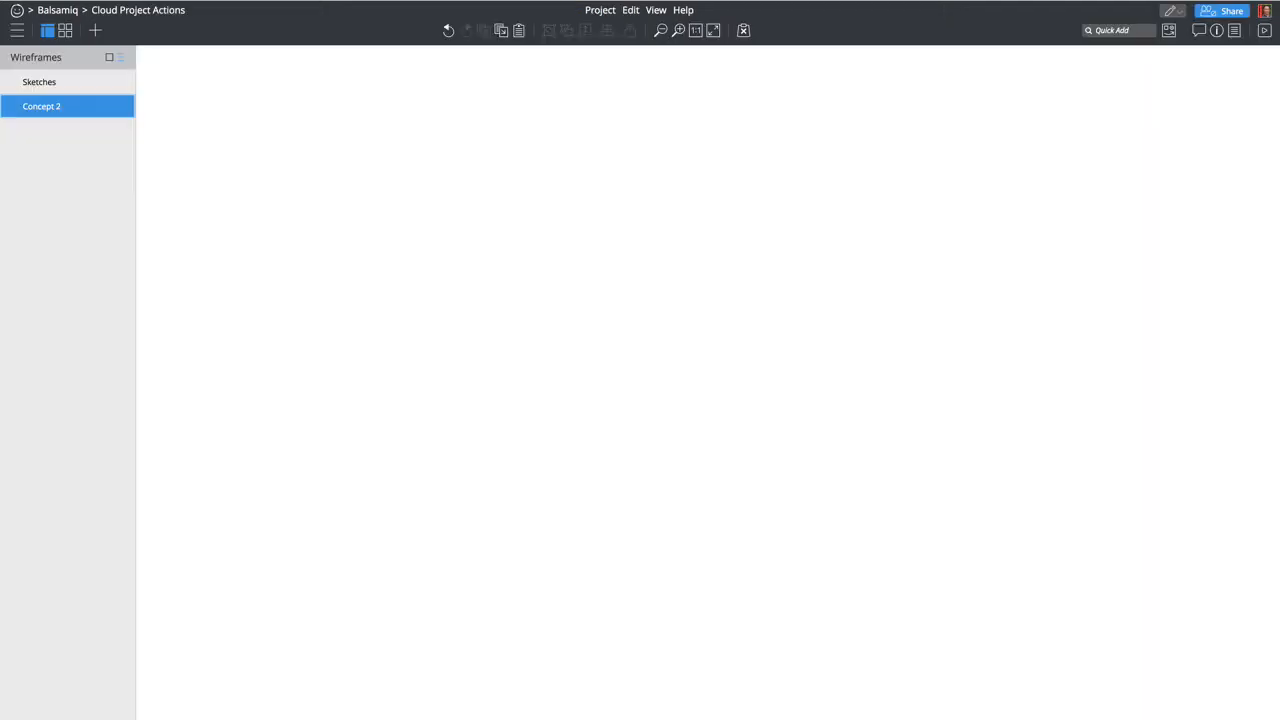
# Step: Draw a large square-like window frame on the Concept 2 wireframe and overlay a duplicate shortened into a thin header bar along its upper edge
pyautogui.moveTo(170, 78); pyautogui.dragTo(686, 610)
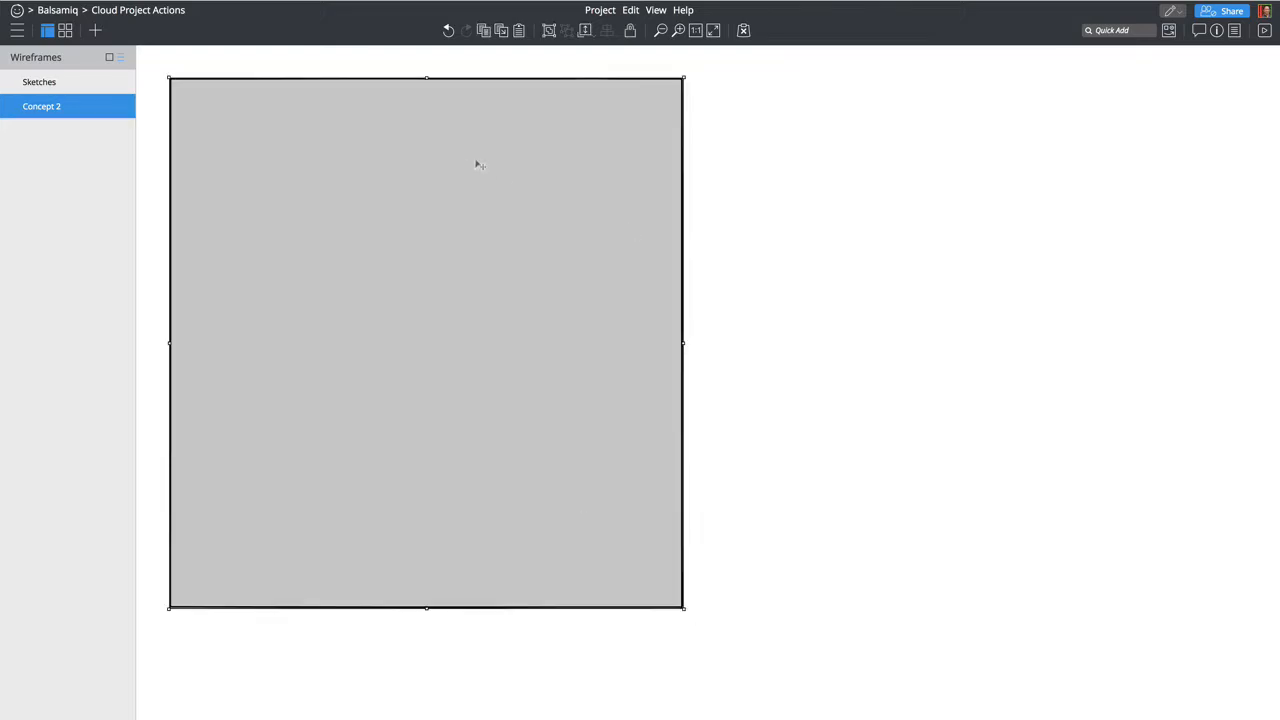
pyautogui.hotkey('shift', 'Down')
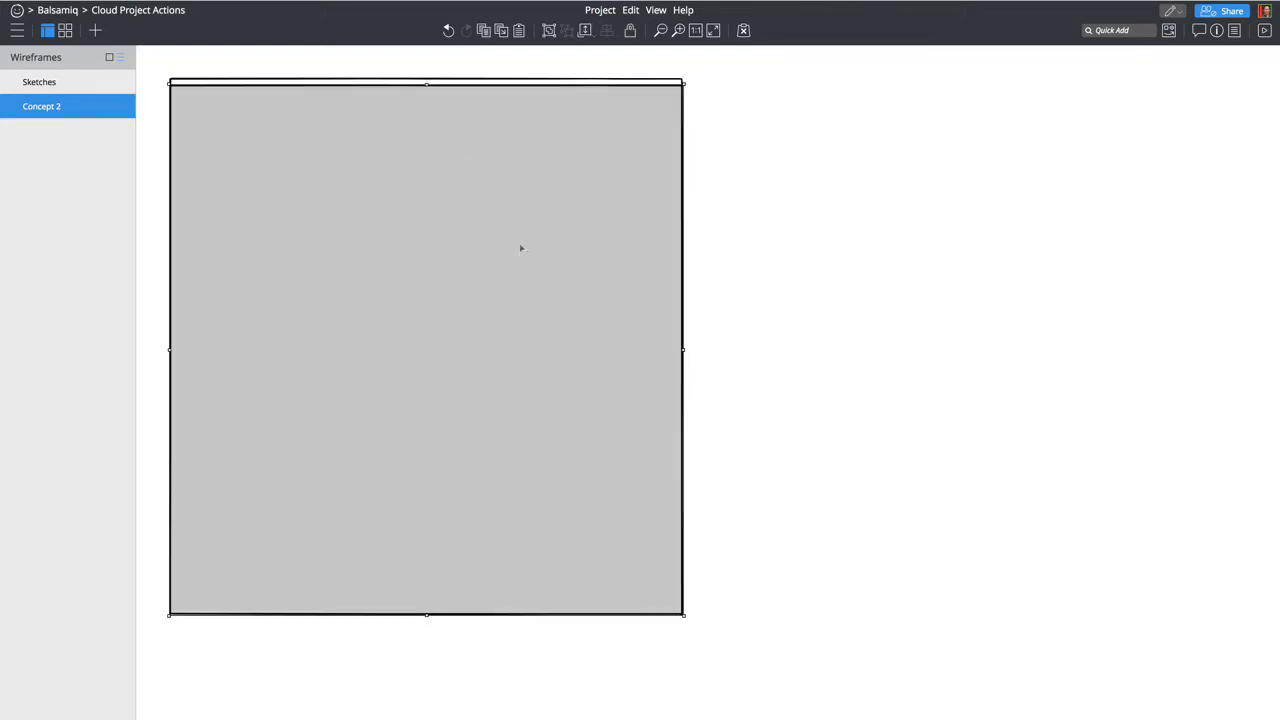
pyautogui.hotkey('shift', 'Up')
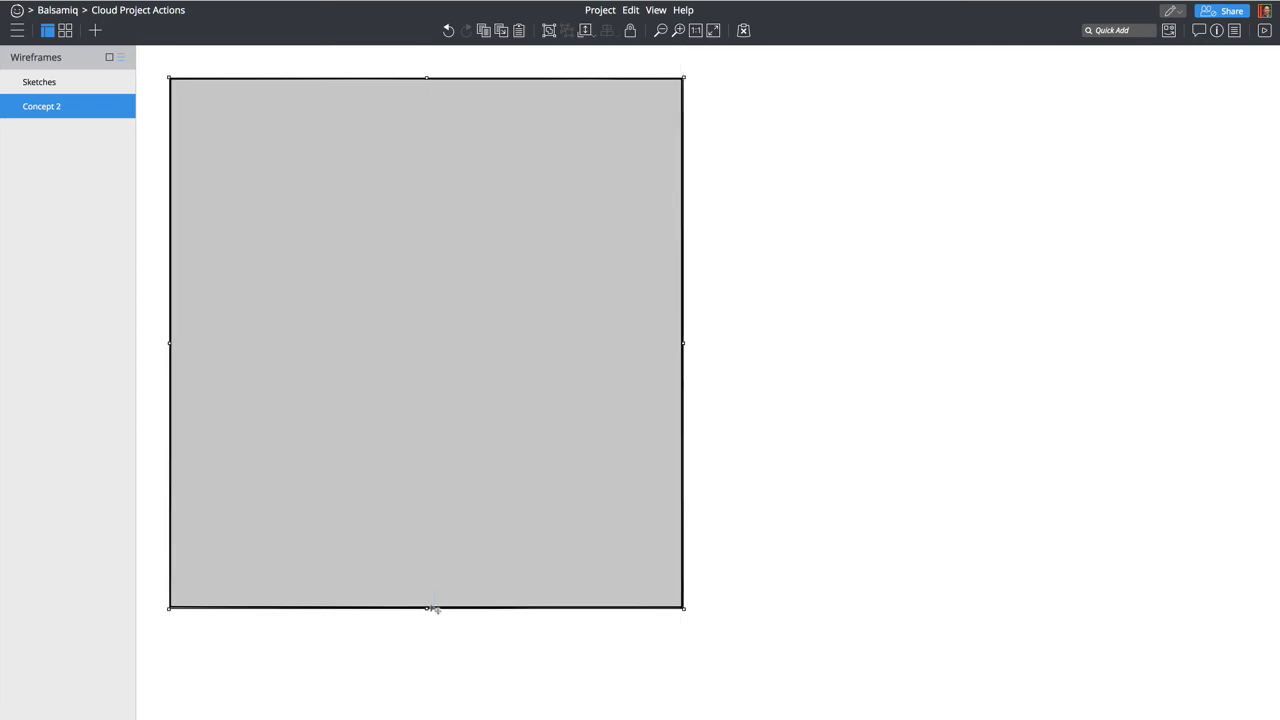
pyautogui.moveTo(427, 607); pyautogui.dragTo(505, 116)
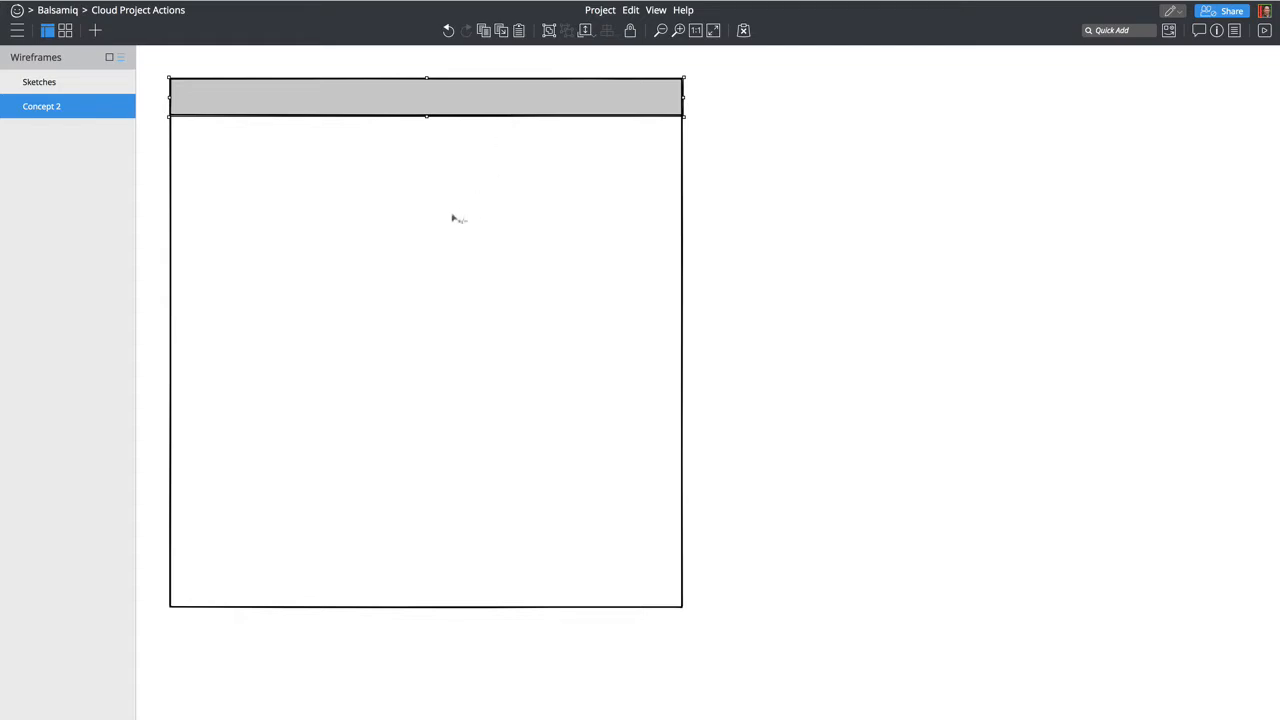
# Step: Add a Smile Outlined icon to the wireframe
pyautogui.press('/')
pyautogui.write('icon')
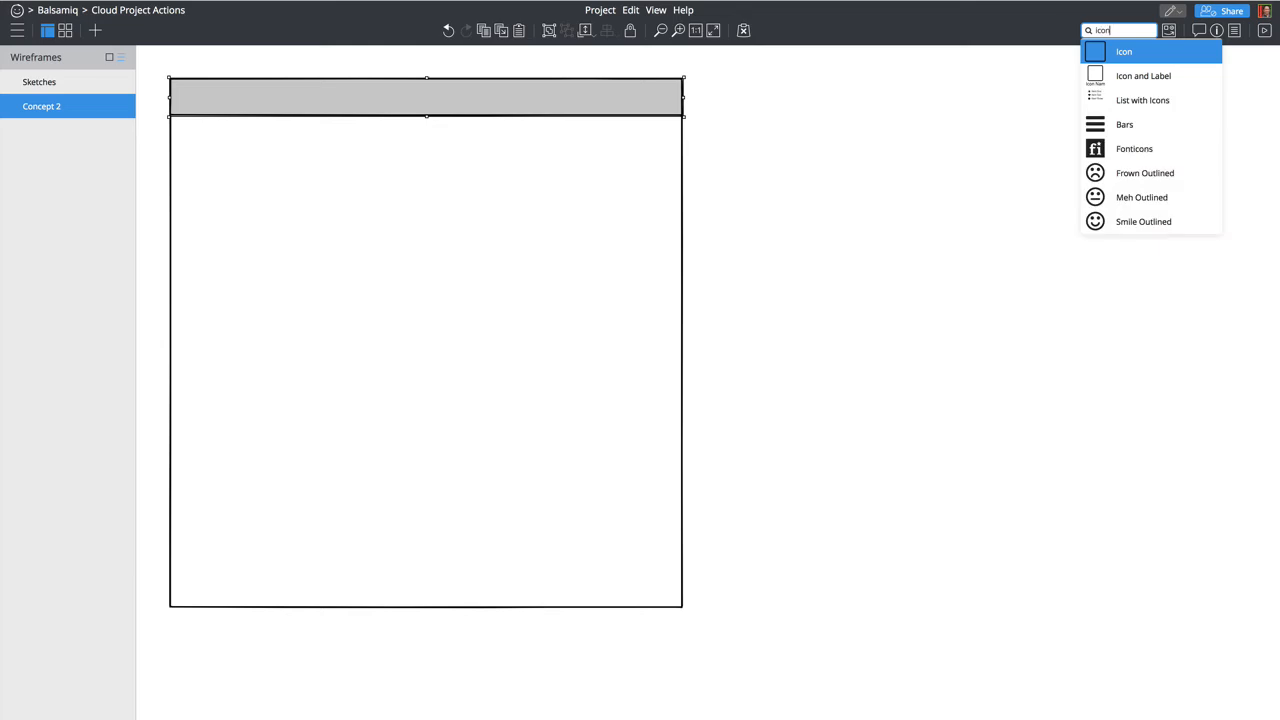
pyautogui.press('BackSpace')
pyautogui.press('BackSpace')
pyautogui.press('BackSpace')
pyautogui.press('BackSpace')
pyautogui.write('smile')
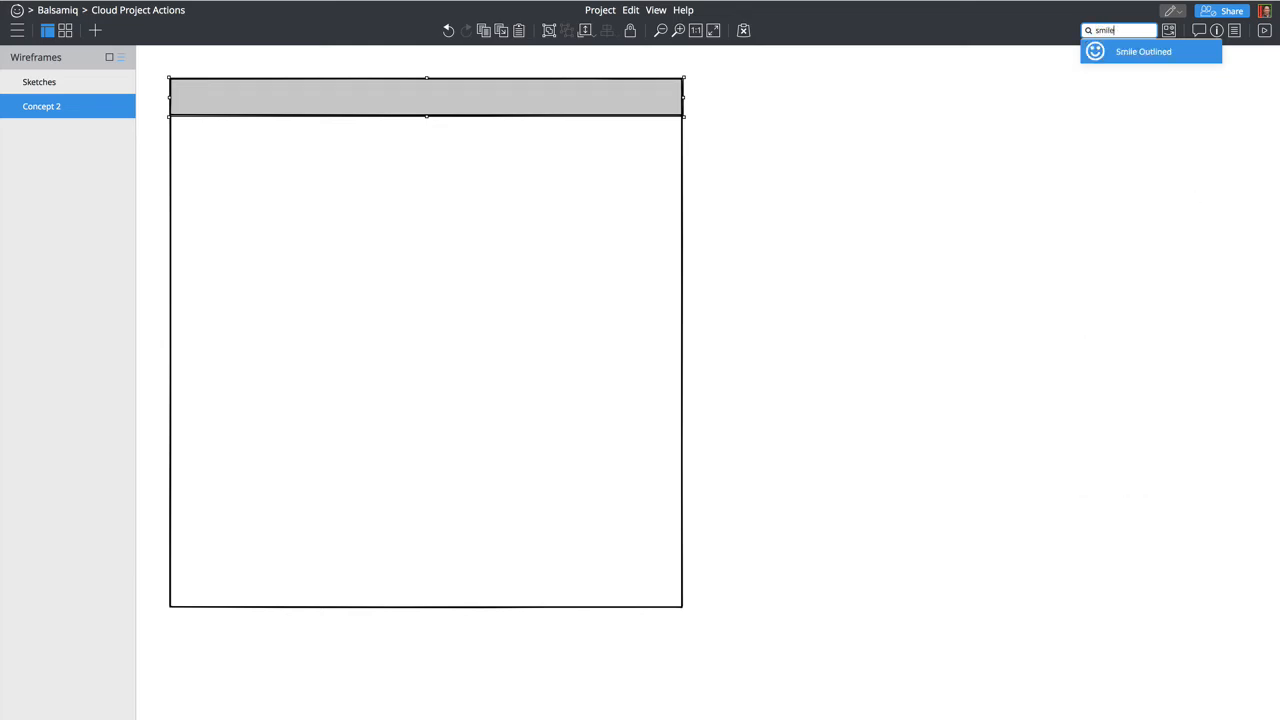
pyautogui.press('Return')
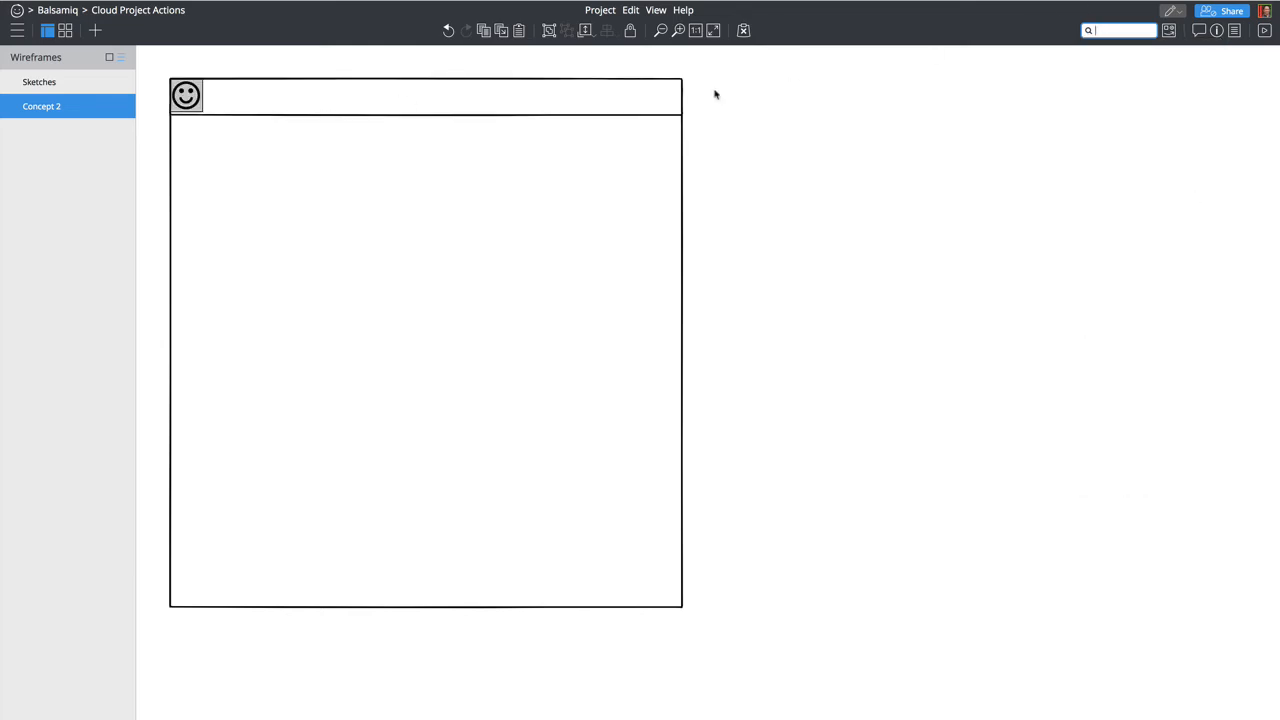
pyautogui.click(780, 106)
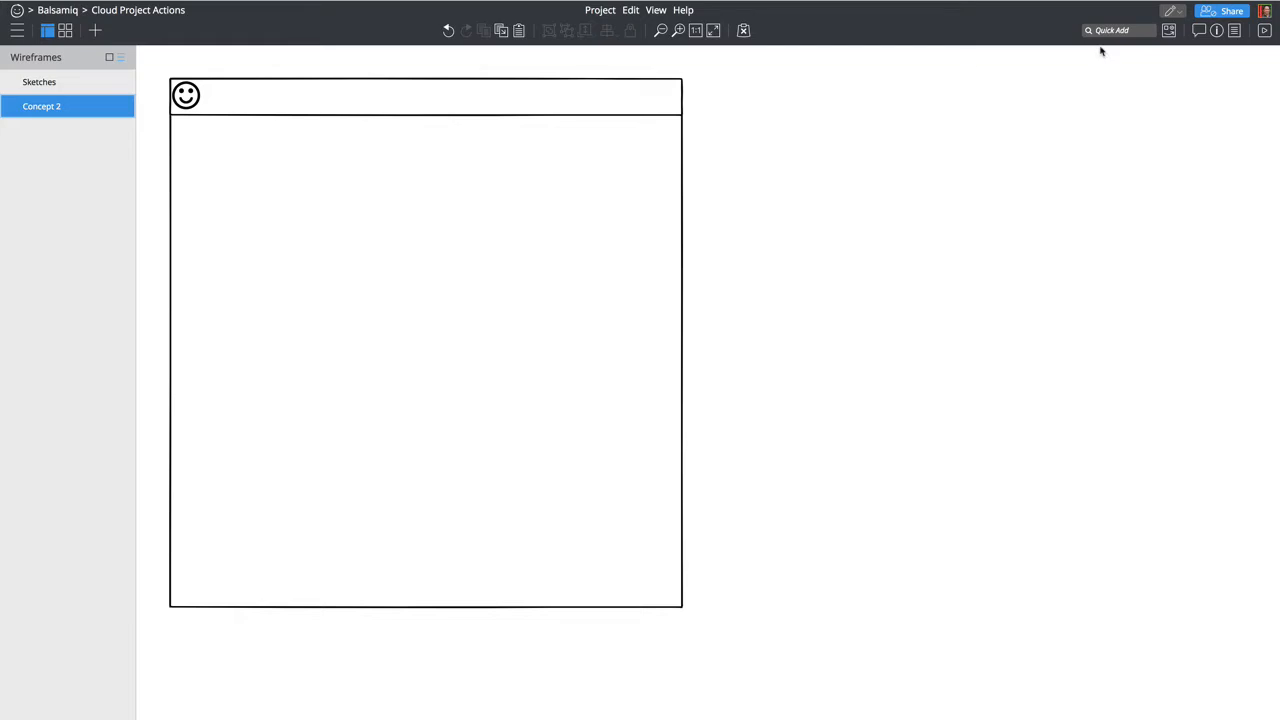
# Step: Shrink the smiley icon to size XS and position it at the start of the header bar
pyautogui.click(1218, 30)
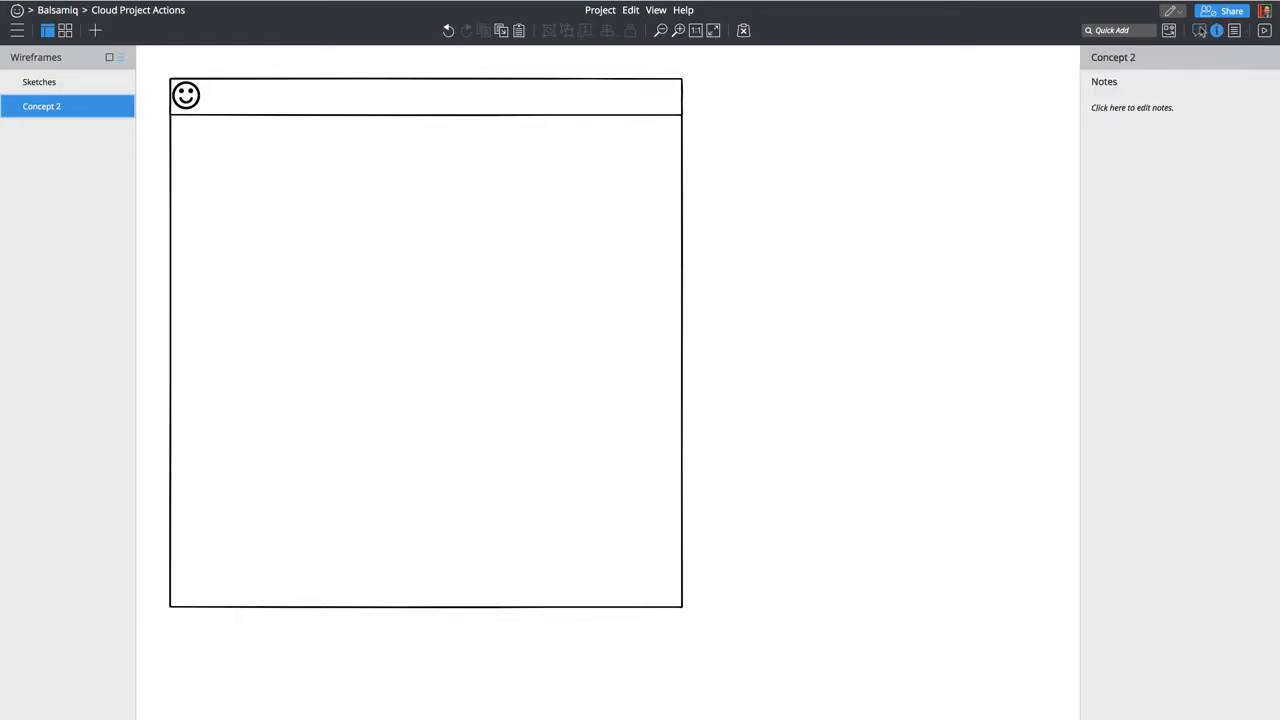
pyautogui.click(1217, 30)
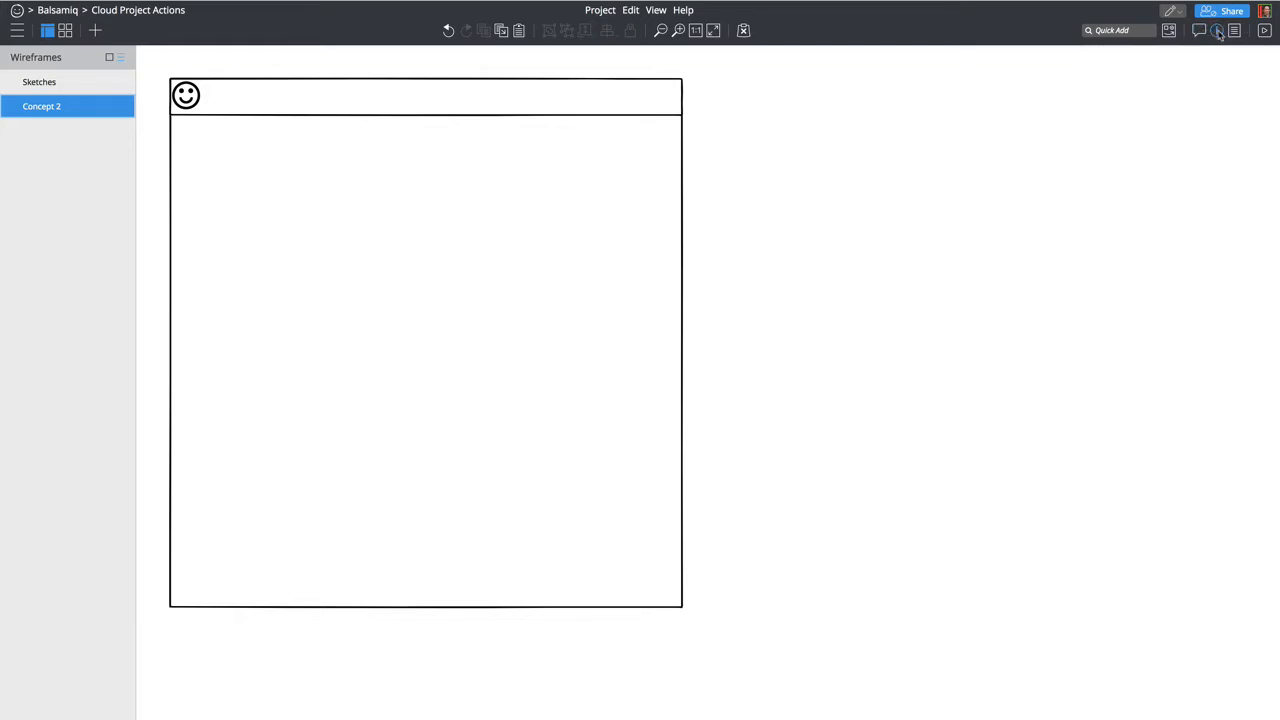
pyautogui.click(188, 97)
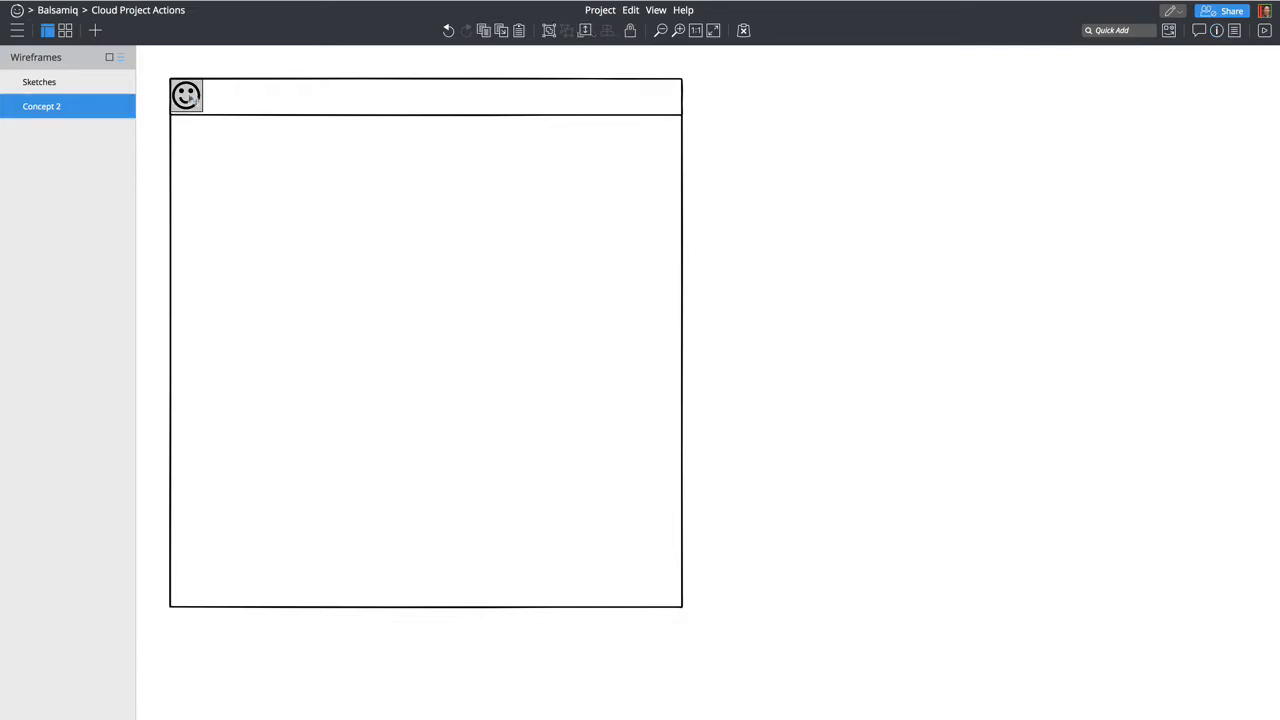
pyautogui.doubleClick(191, 99)
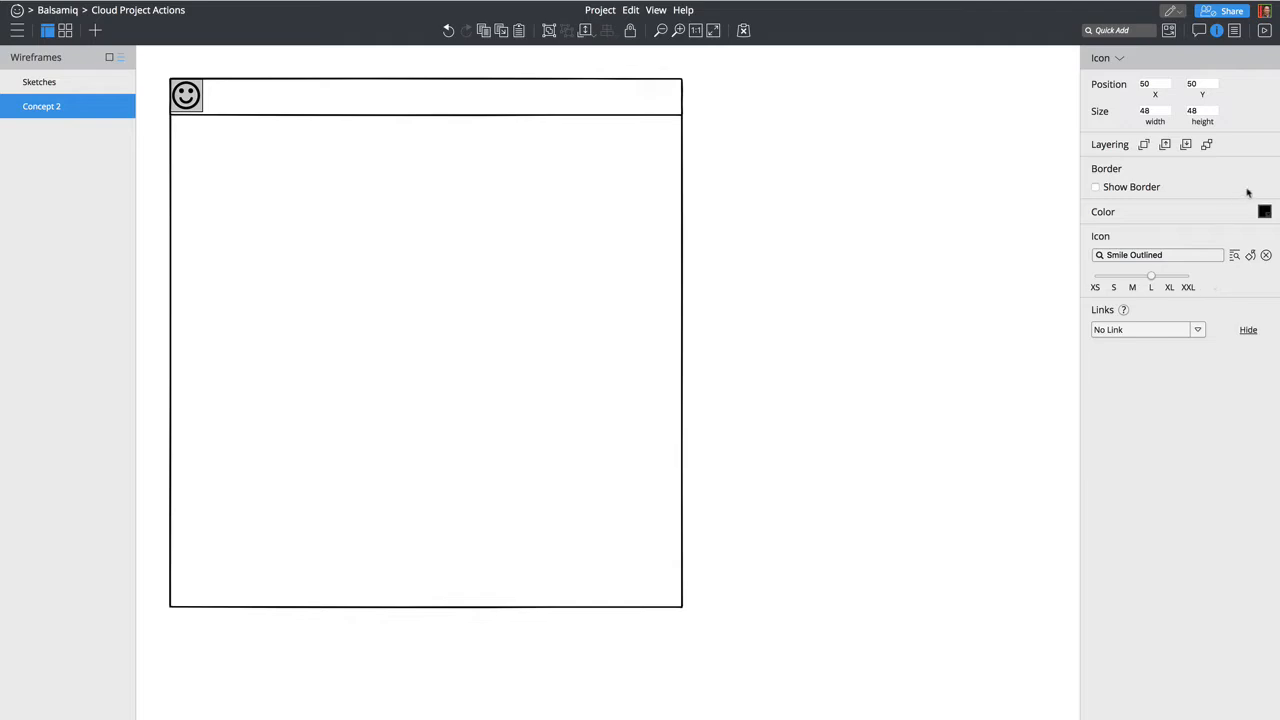
pyautogui.click(1132, 278)
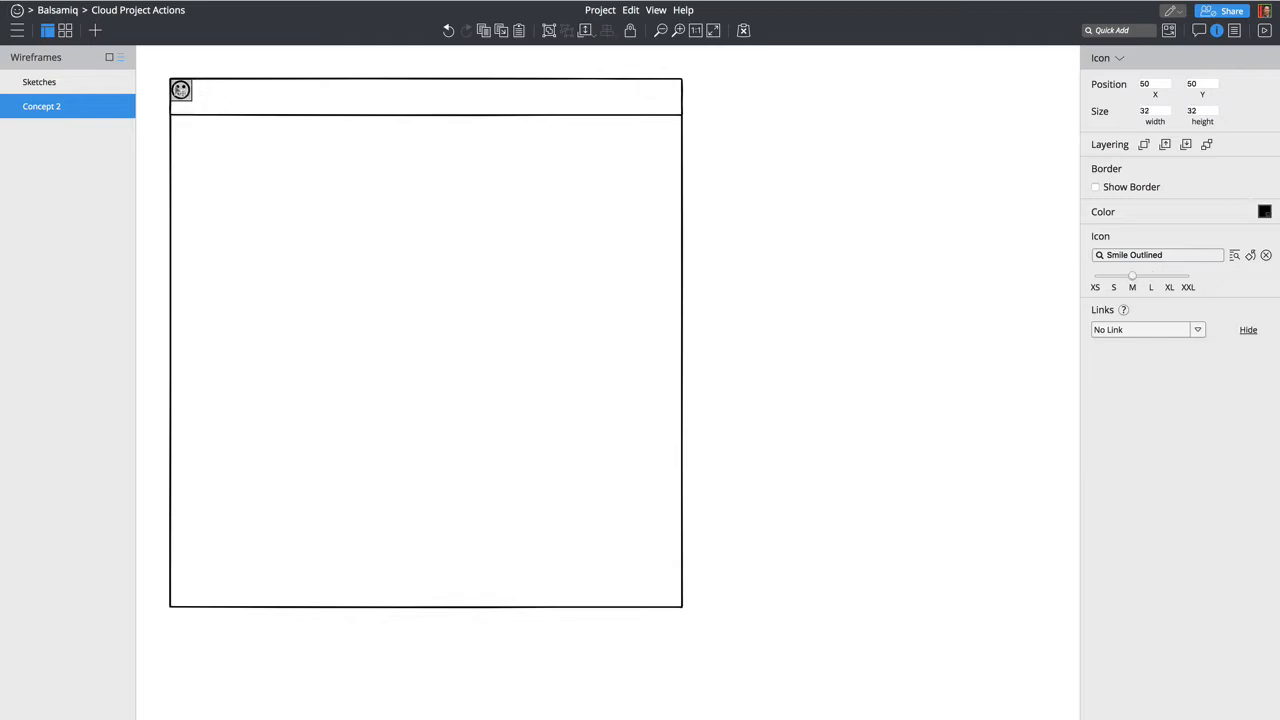
pyautogui.moveTo(180, 90)
pyautogui.mouseDown()
pyautogui.moveTo(190, 98)
pyautogui.moveTo(183, 88)
pyautogui.mouseUp()
pyautogui.click(1096, 277)
# Step: Add a text label reading "> Balsamiq" beside the smiley icon and shrink its box to about 77 by 16
pyautogui.press('/')
pyautogui.write('text')
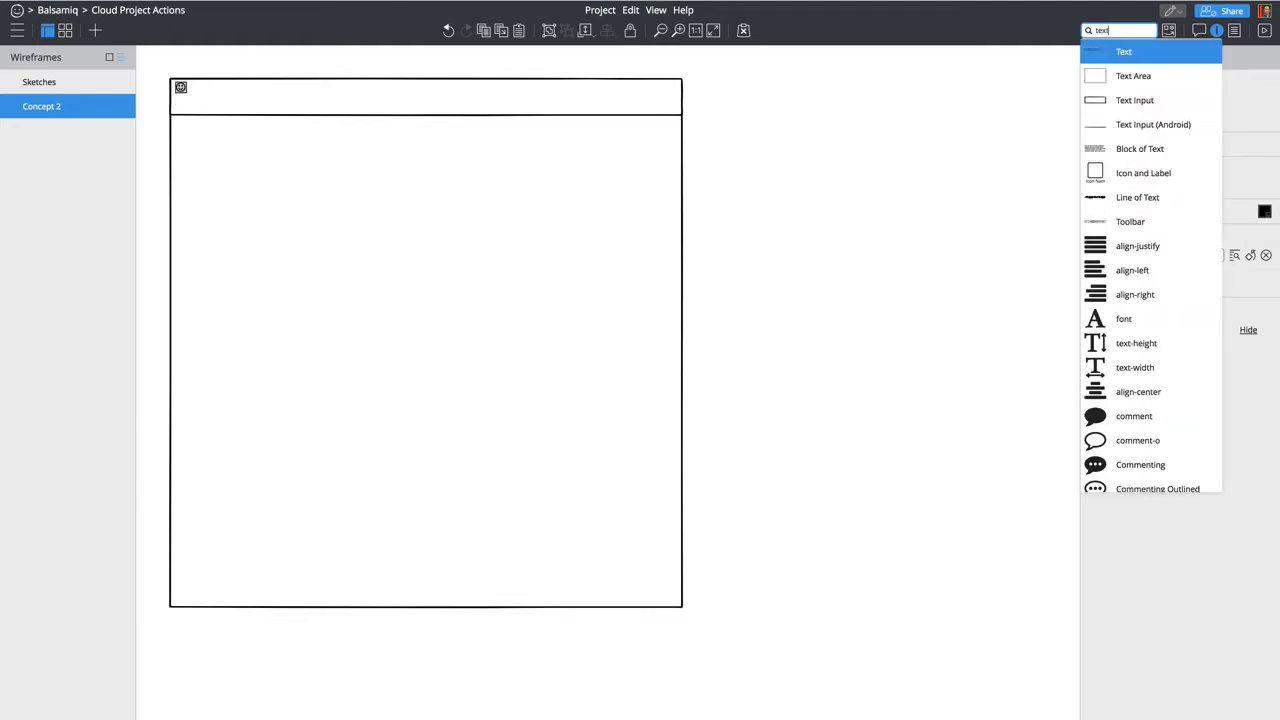
pyautogui.press('Return')
pyautogui.moveTo(222, 114); pyautogui.dragTo(247, 117)
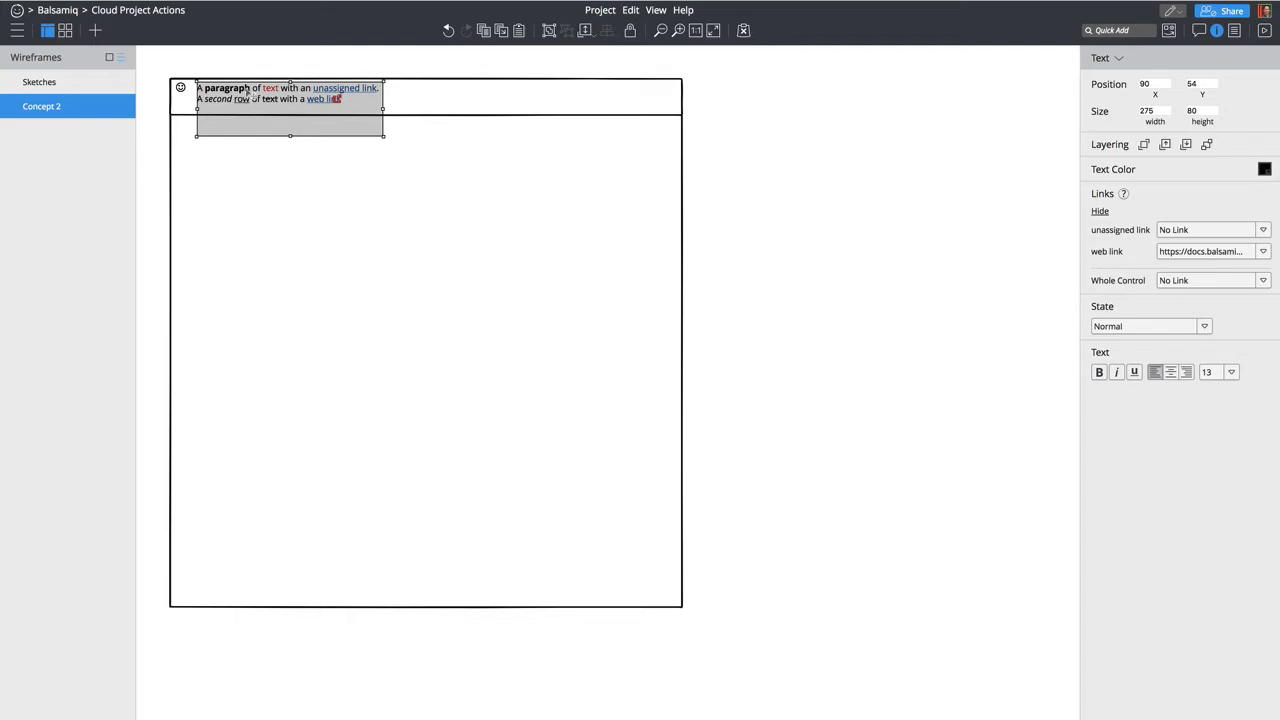
pyautogui.doubleClick(242, 90)
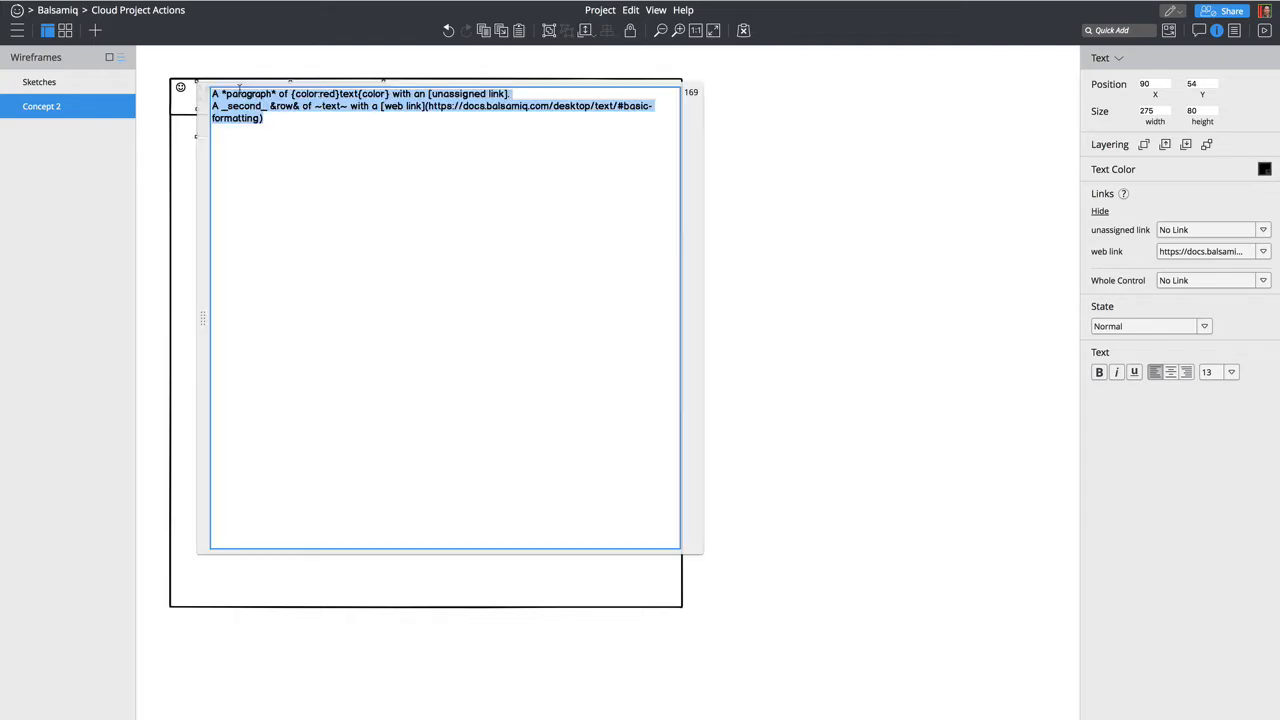
pyautogui.write('Balsamiq')
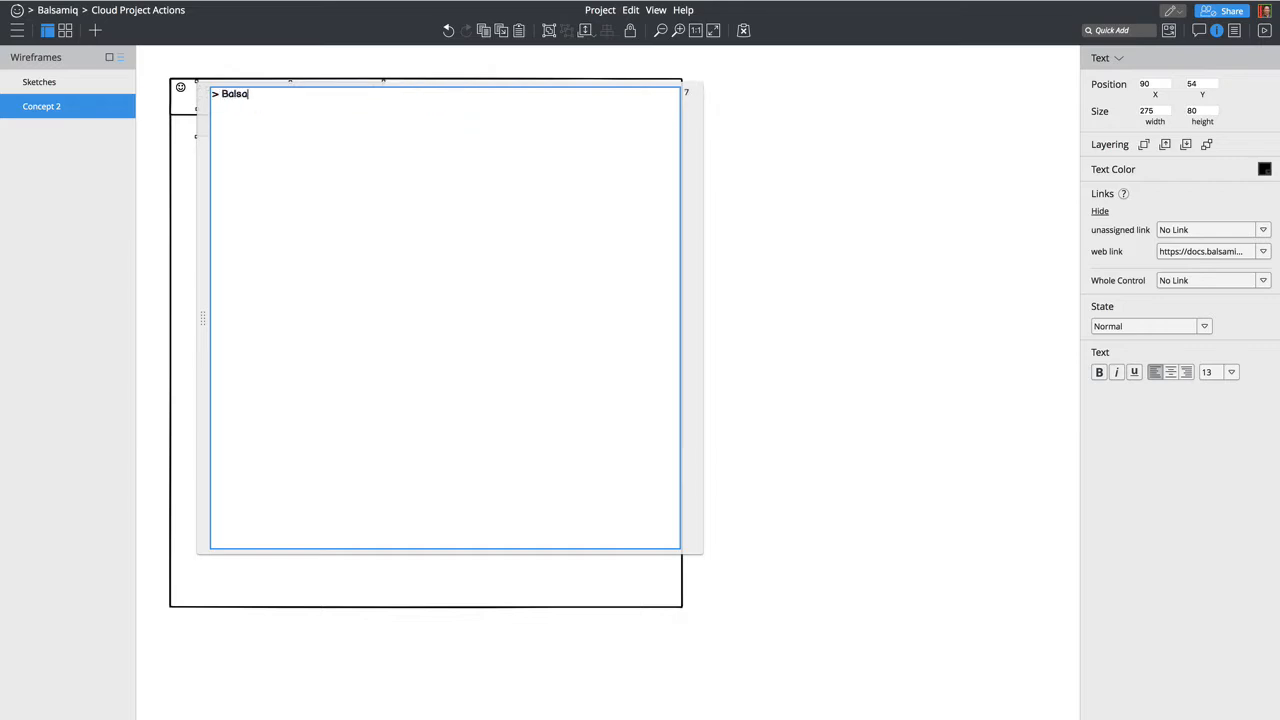
pyautogui.hotkey('ctrl', 'Return')
pyautogui.moveTo(290, 137); pyautogui.dragTo(249, 103)
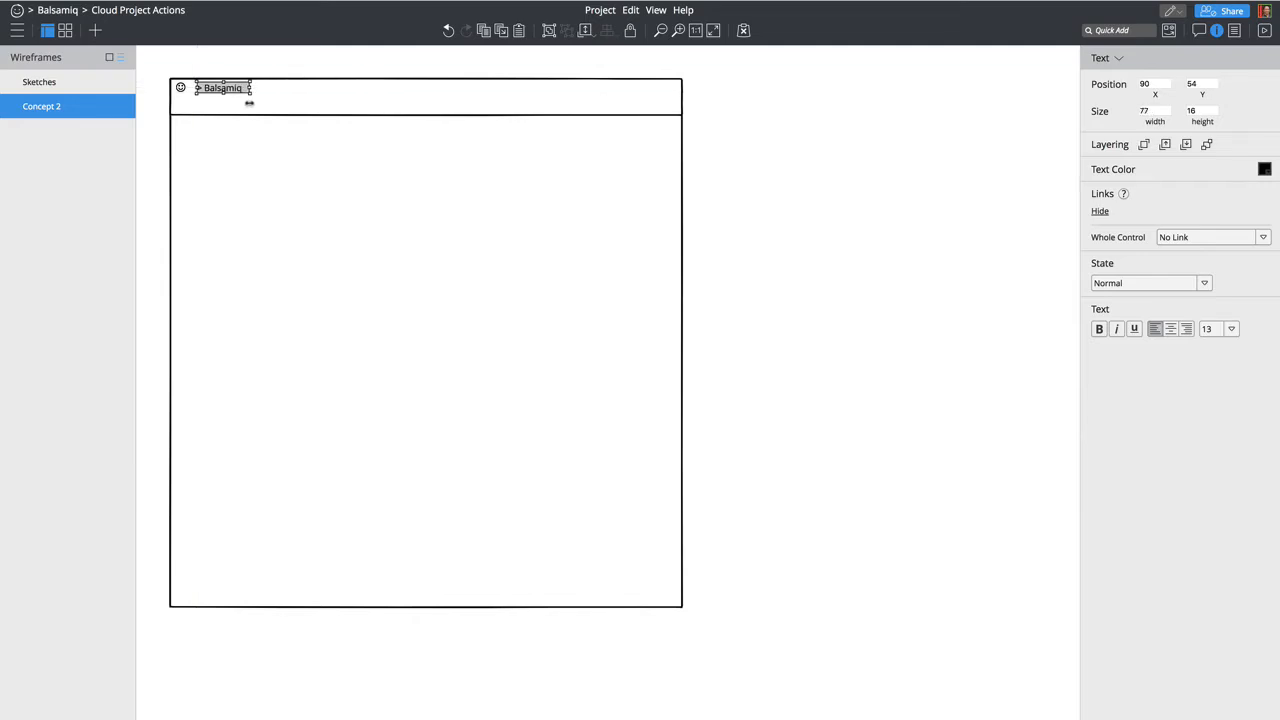
pyautogui.press('/')
pyautogui.write('menu')
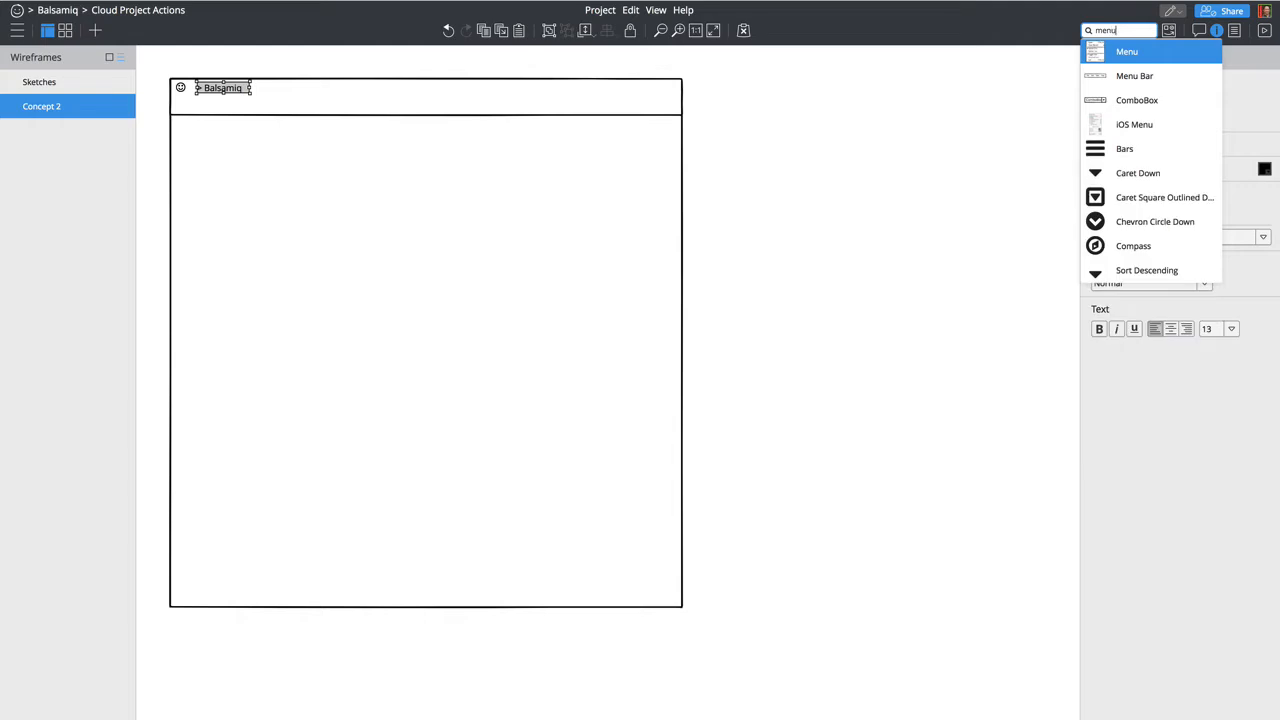
pyautogui.press('Down')
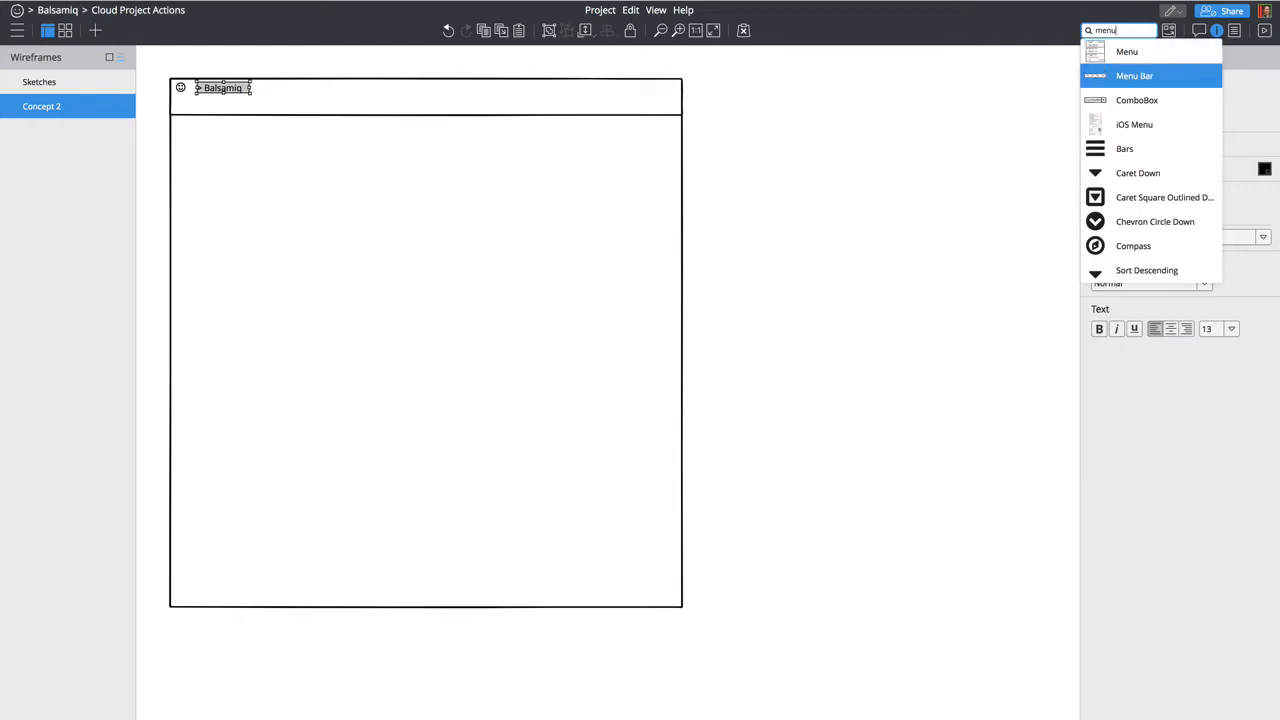
pyautogui.press('Escape')
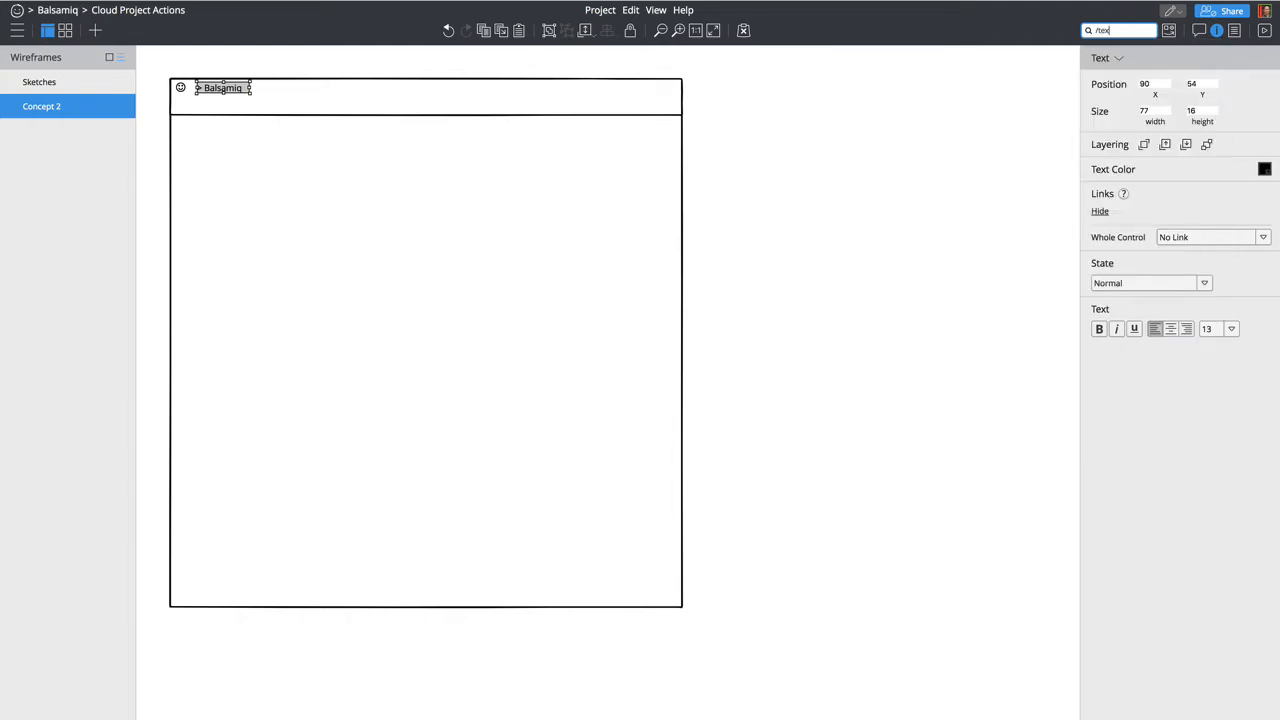
# Step: Duplicate the "> Balsamiq" label toward the middle of the header bar and change the copy's text to "Project Edit View Help"
pyautogui.click(238, 88)
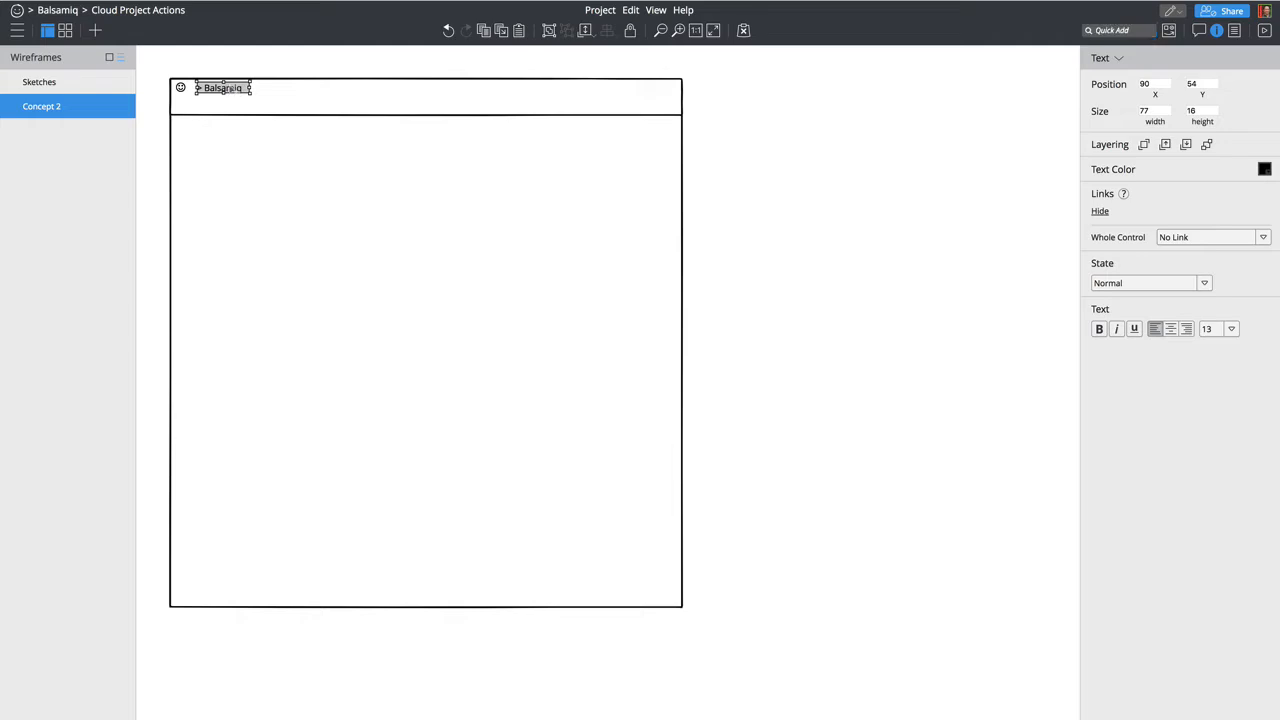
pyautogui.moveTo(238, 88); pyautogui.dragTo(403, 86)
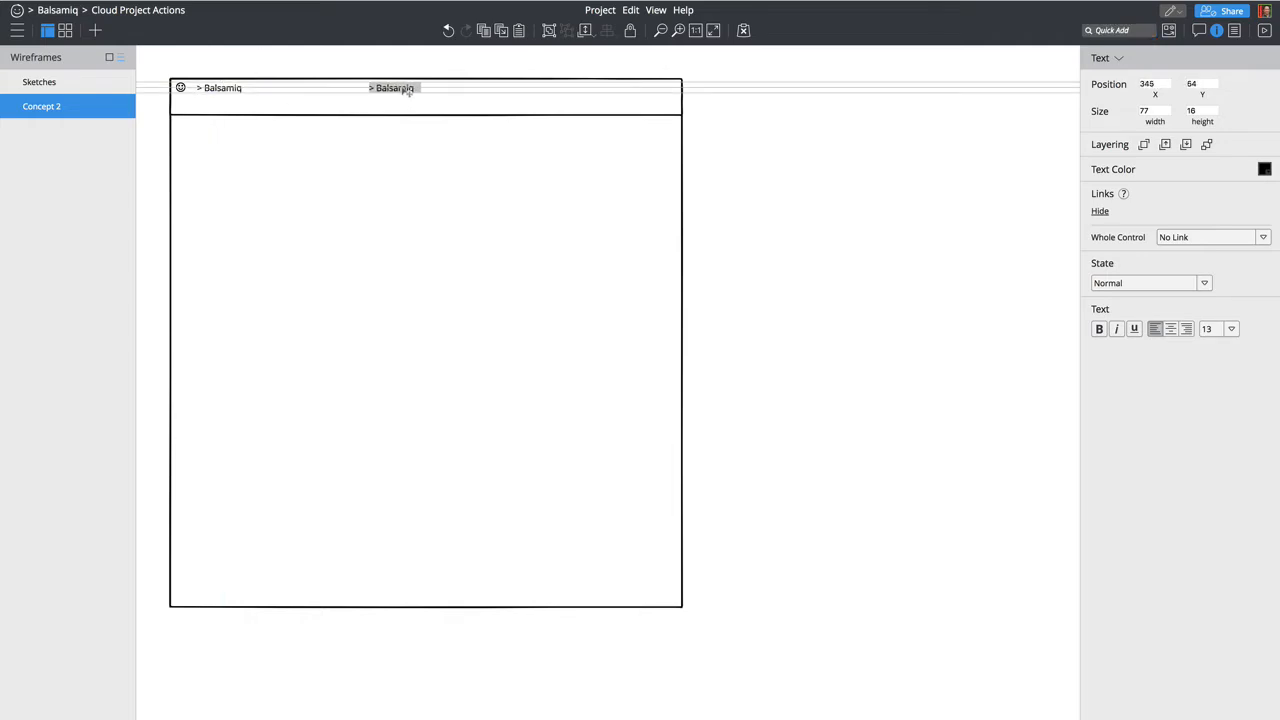
pyautogui.doubleClick(403, 86)
pyautogui.write('Project  Edit')
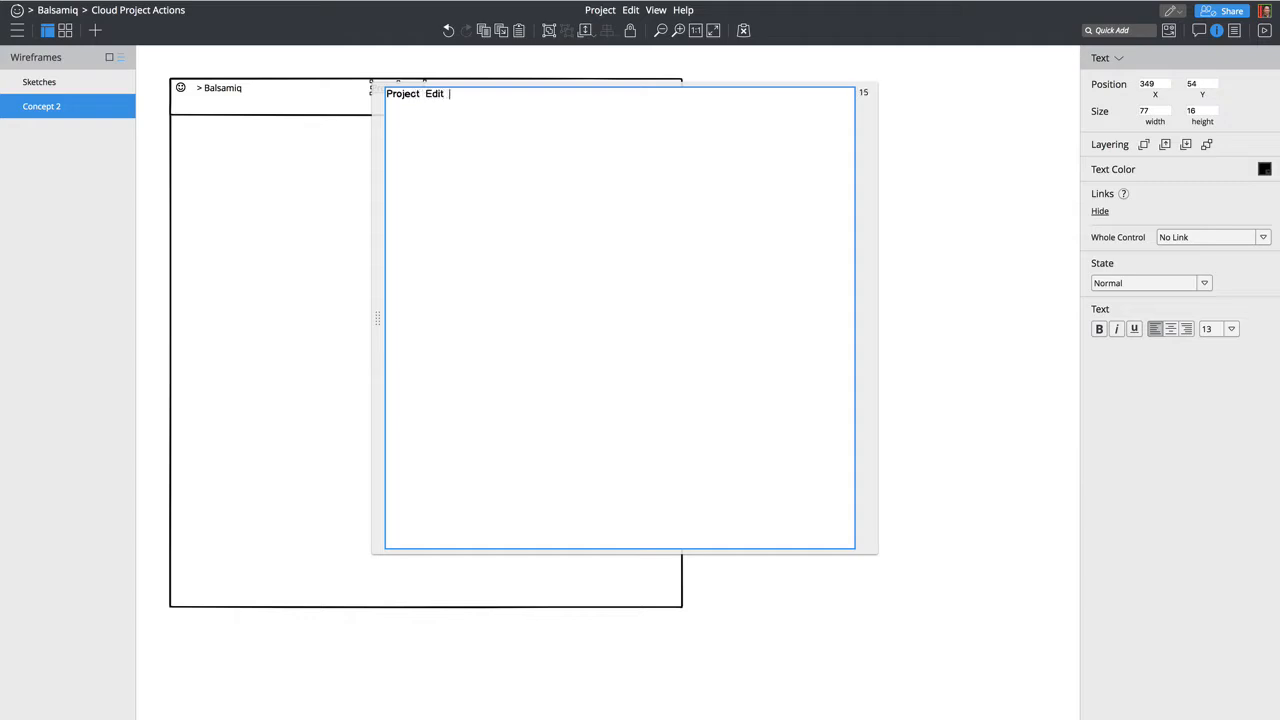
pyautogui.write('  View  Help')
pyautogui.hotkey('ctrl', 'Return')
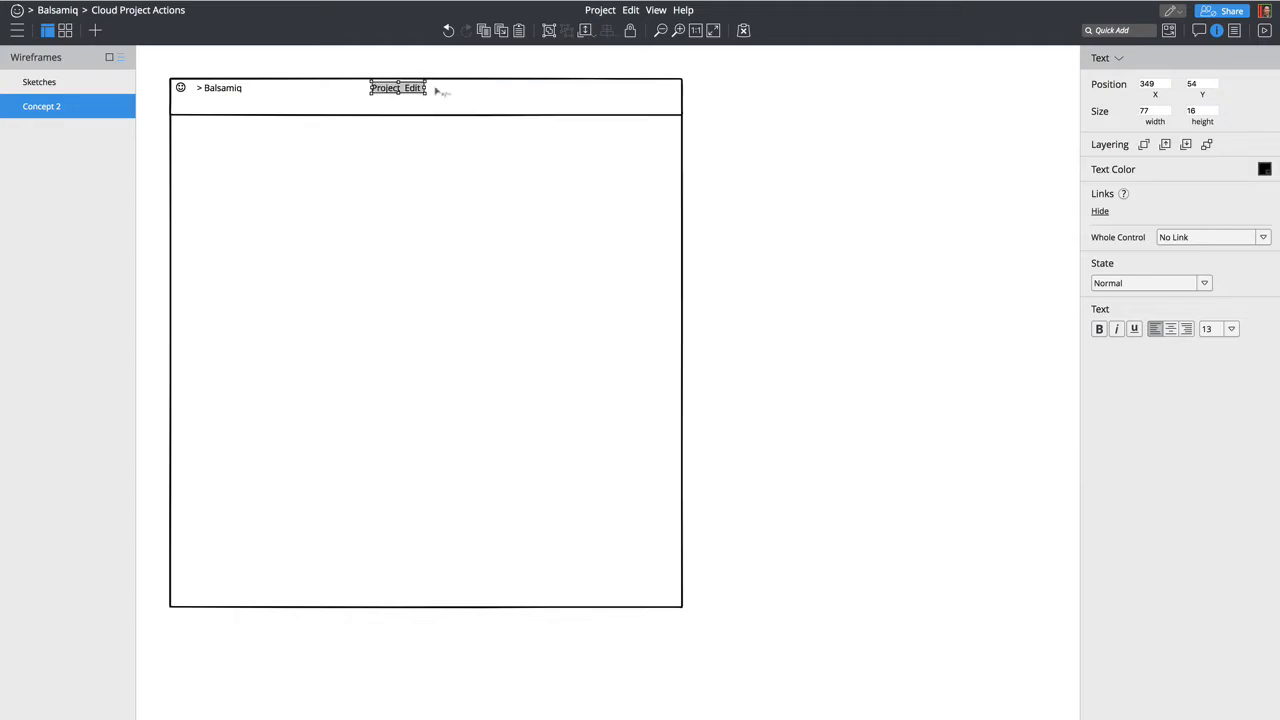
# Step: Widen the Project Edit View Help label to about 196, center-align its text and center it in the header bar
pyautogui.moveTo(426, 88); pyautogui.dragTo(505, 97)
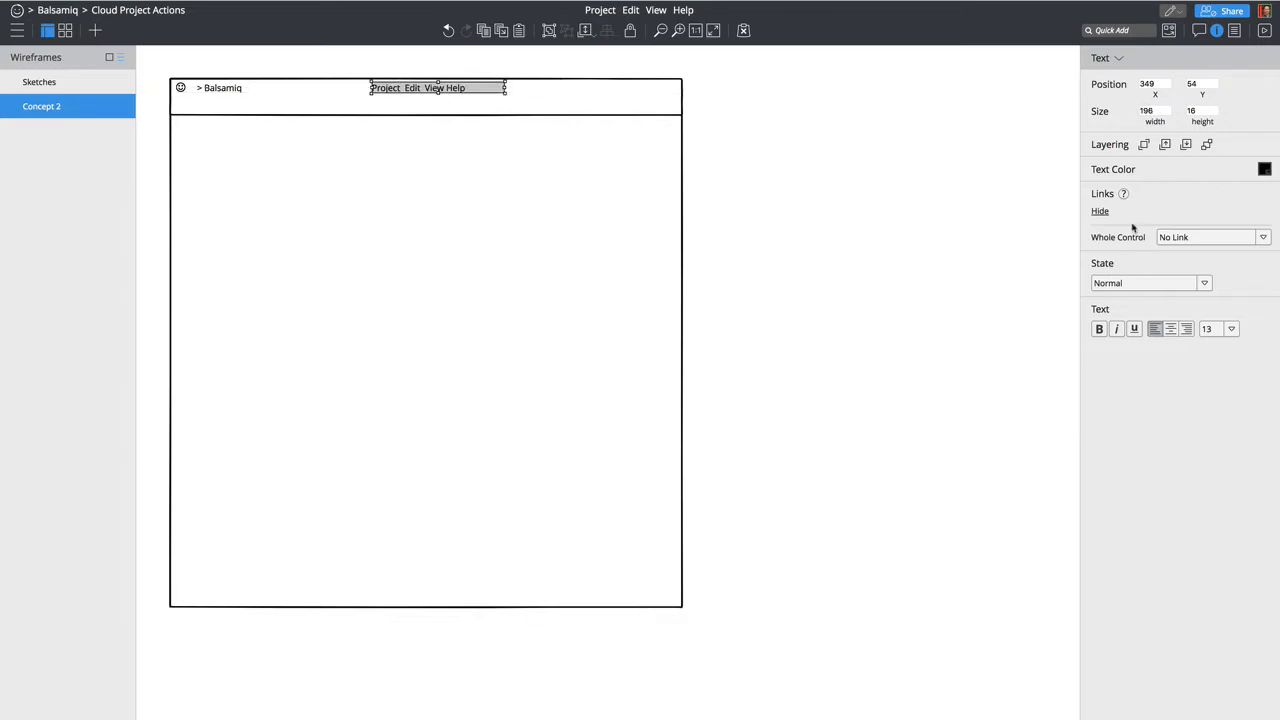
pyautogui.click(1170, 328)
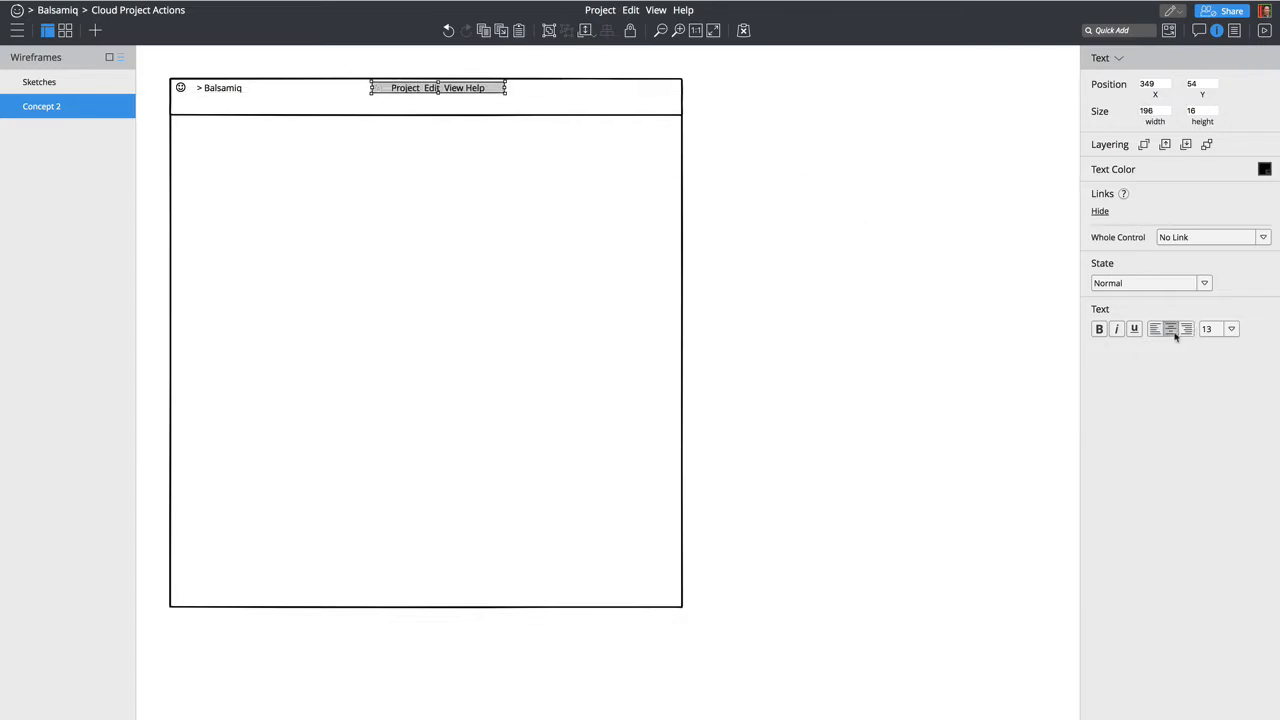
pyautogui.moveTo(463, 89); pyautogui.dragTo(452, 90)
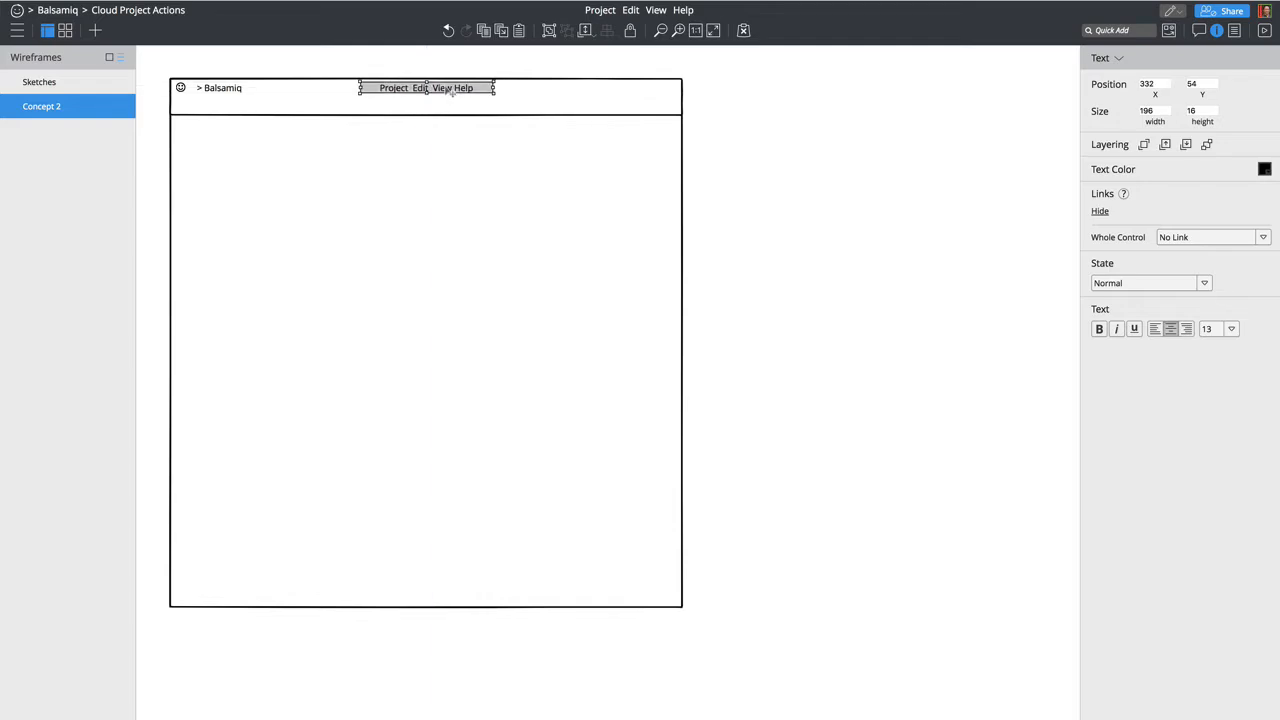
# Step: Add a User icon with a border at size XS and place it at the far end of the header bar
pyautogui.click(1115, 30)
pyautogui.write('user')
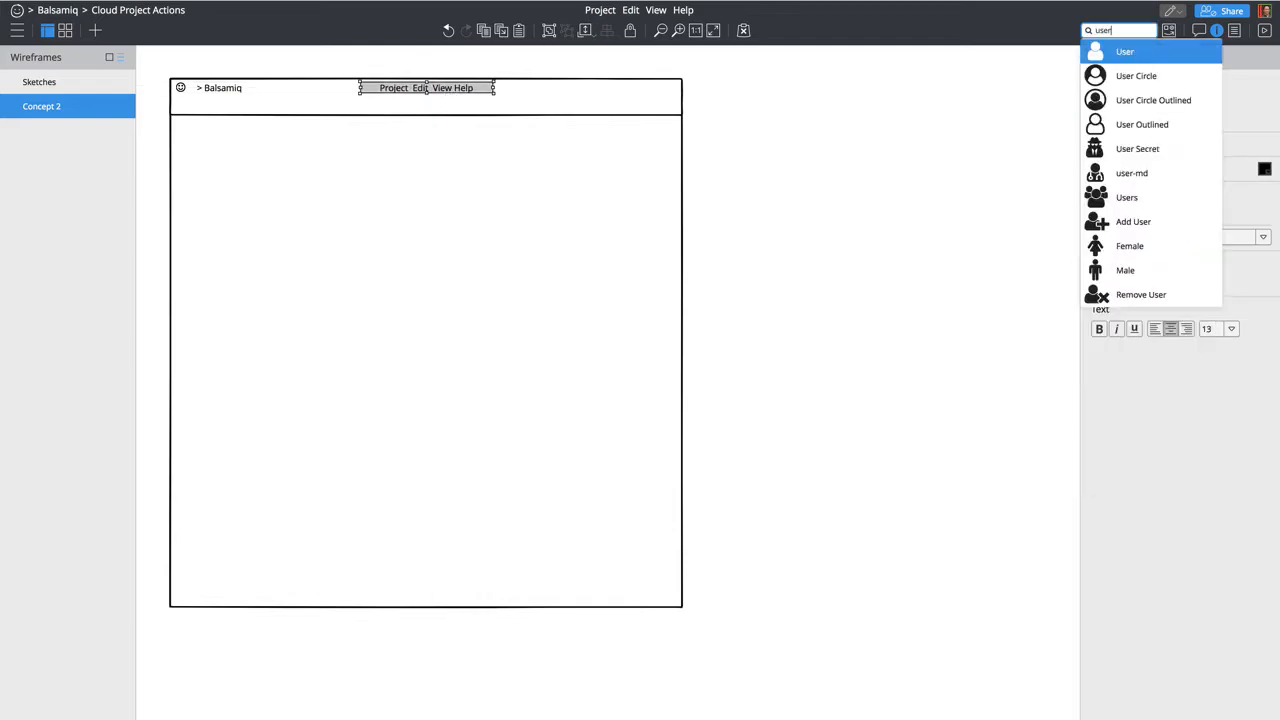
pyautogui.click(1106, 52)
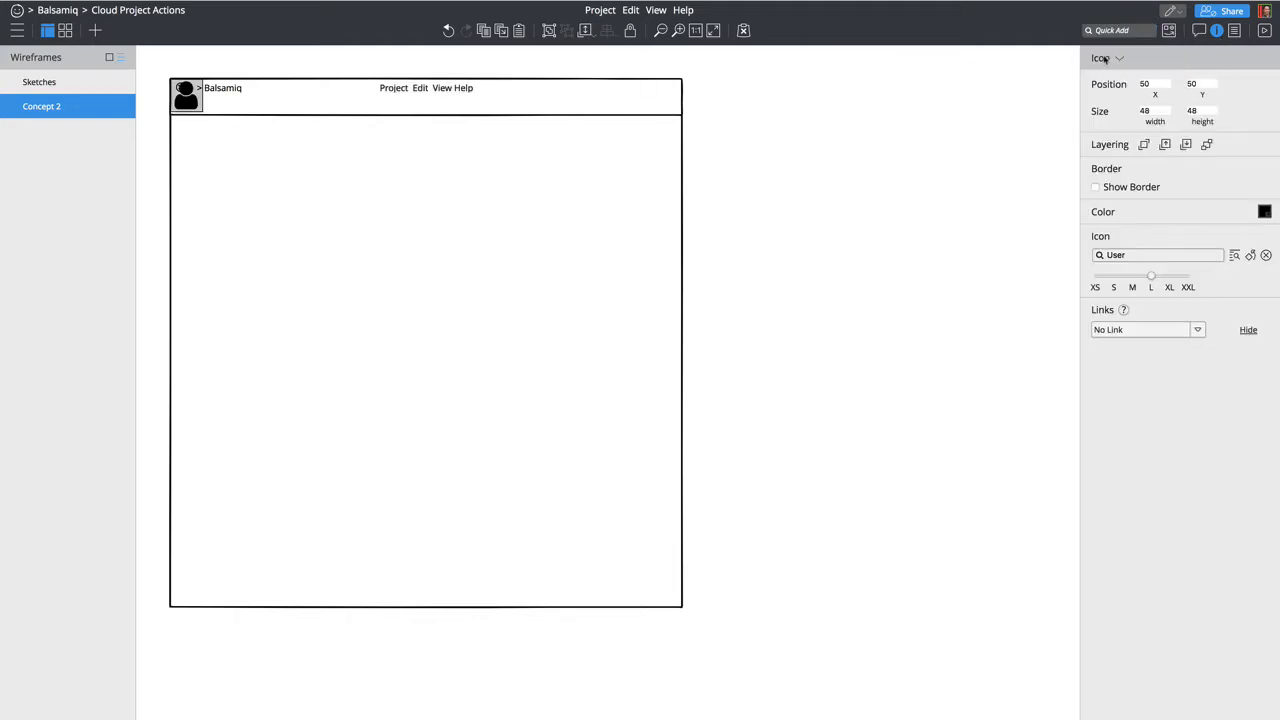
pyautogui.click(1133, 188)
pyautogui.moveTo(1151, 276); pyautogui.dragTo(1095, 278)
pyautogui.moveTo(178, 87); pyautogui.dragTo(672, 93)
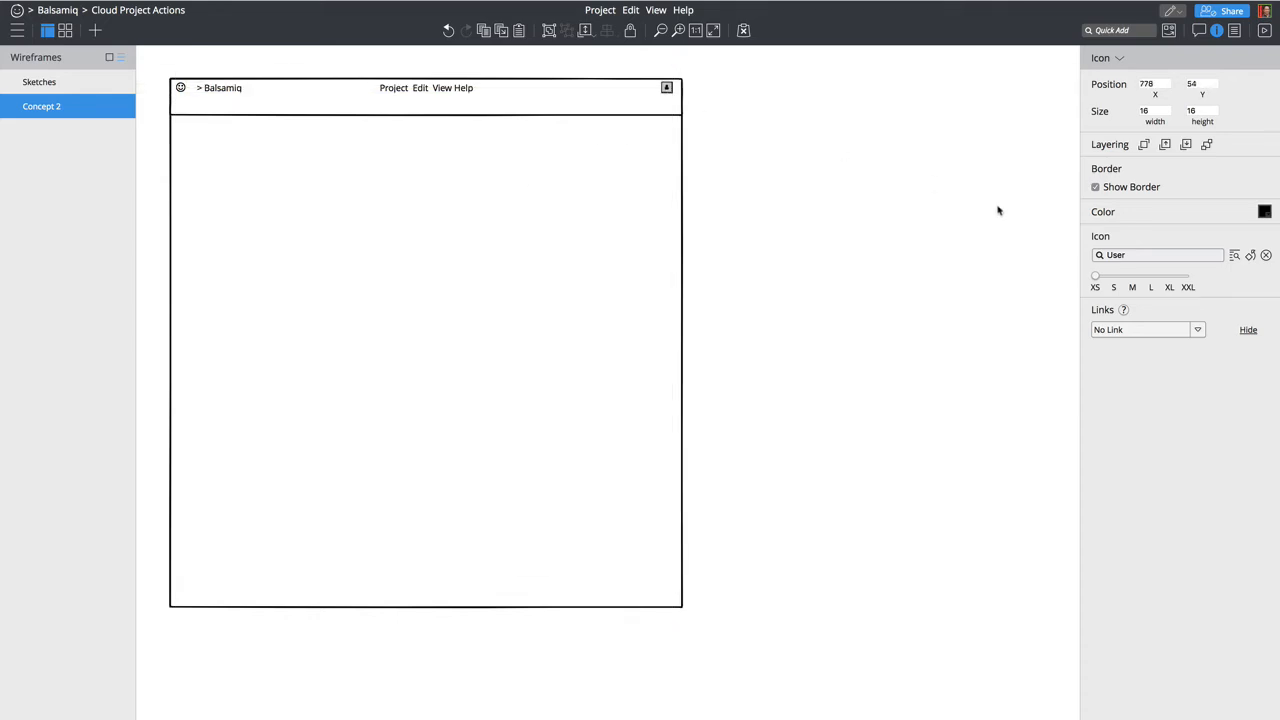
# Step: Remove the border from the user icon in the header bar
pyautogui.click(1118, 188)
pyautogui.click(830, 133)
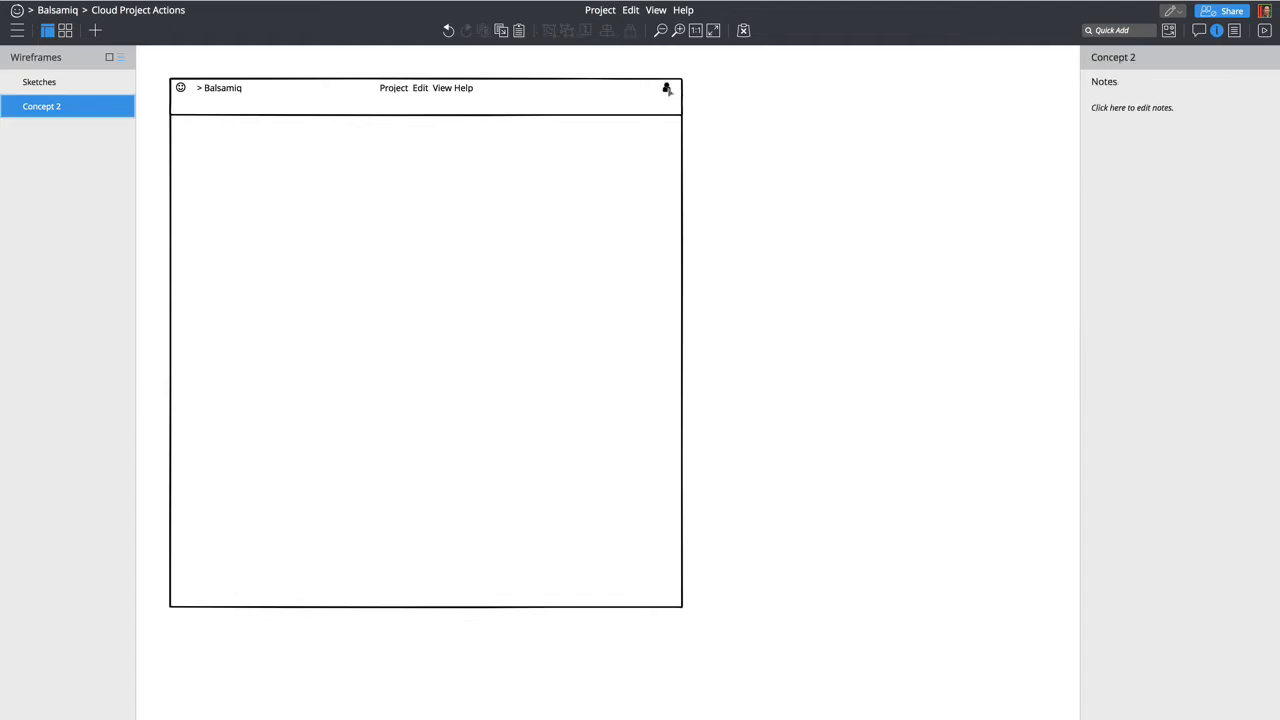
pyautogui.moveTo(666, 89); pyautogui.dragTo(667, 89)
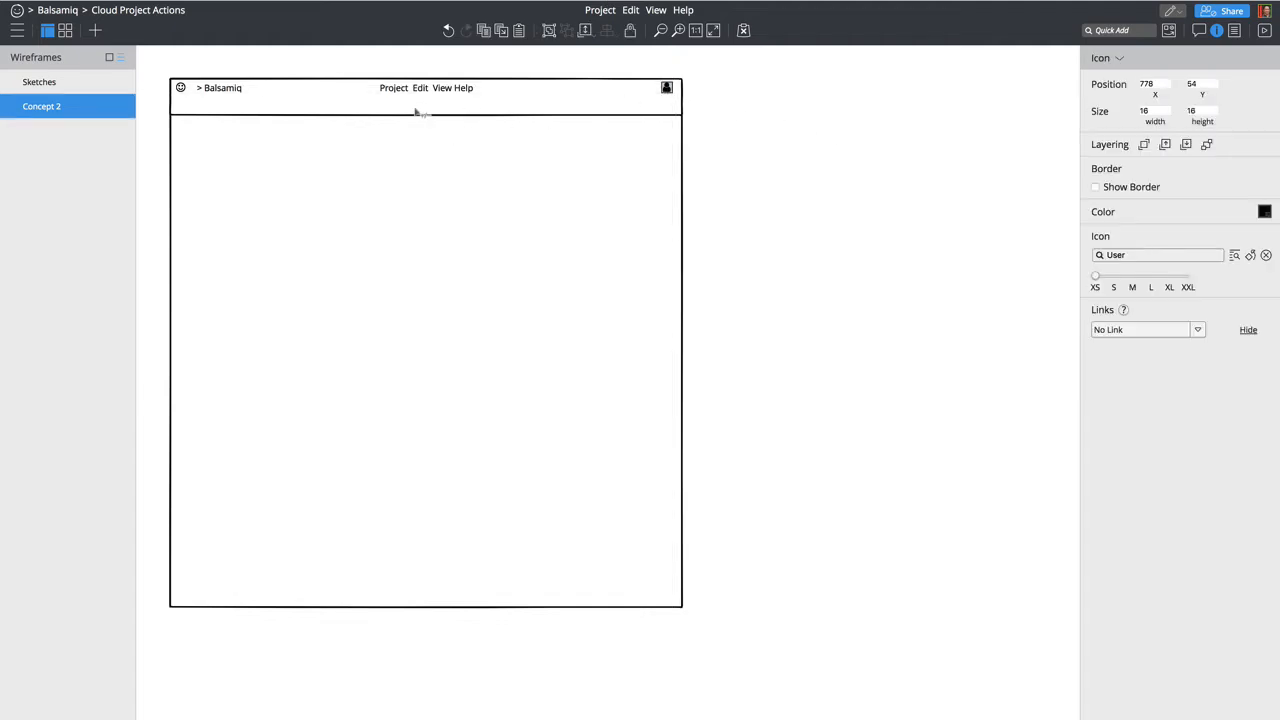
pyautogui.click(814, 228)
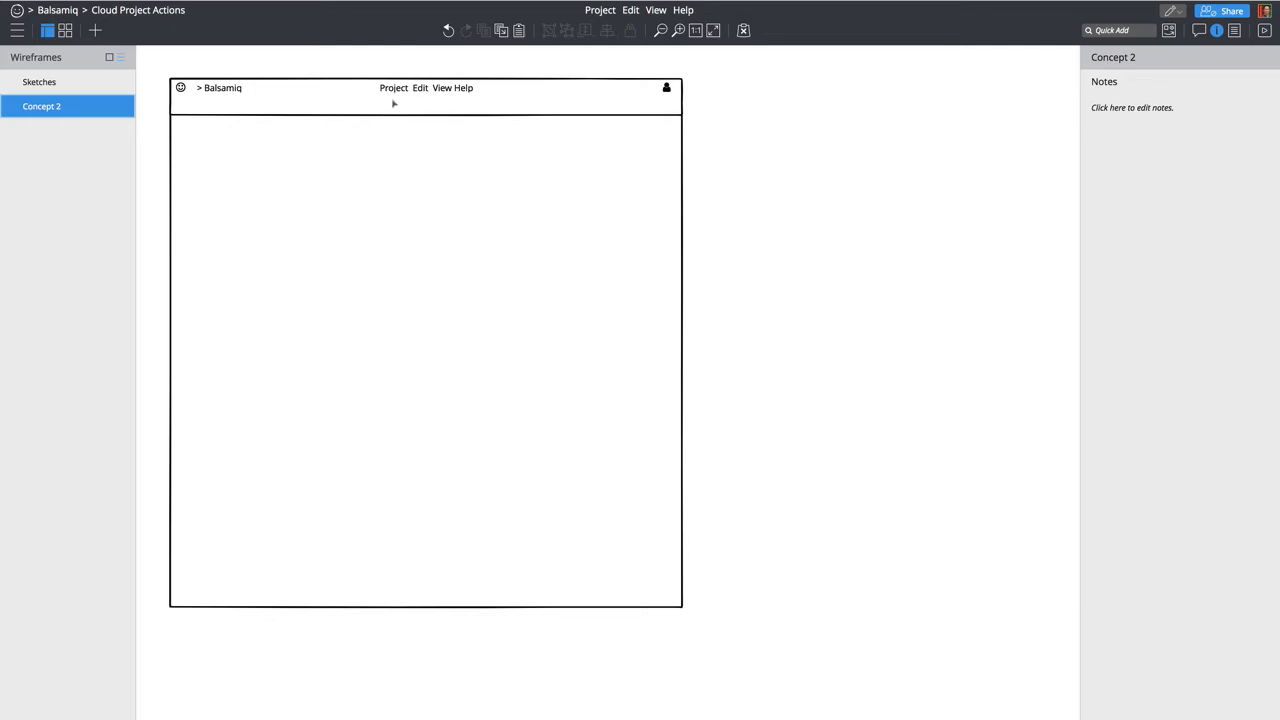
# Step: Draw a text block about 114 by 21 beneath the menu labels in the header bar and transform it into a Text control
pyautogui.press('y')
pyautogui.moveTo(392, 101); pyautogui.dragTo(472, 115)
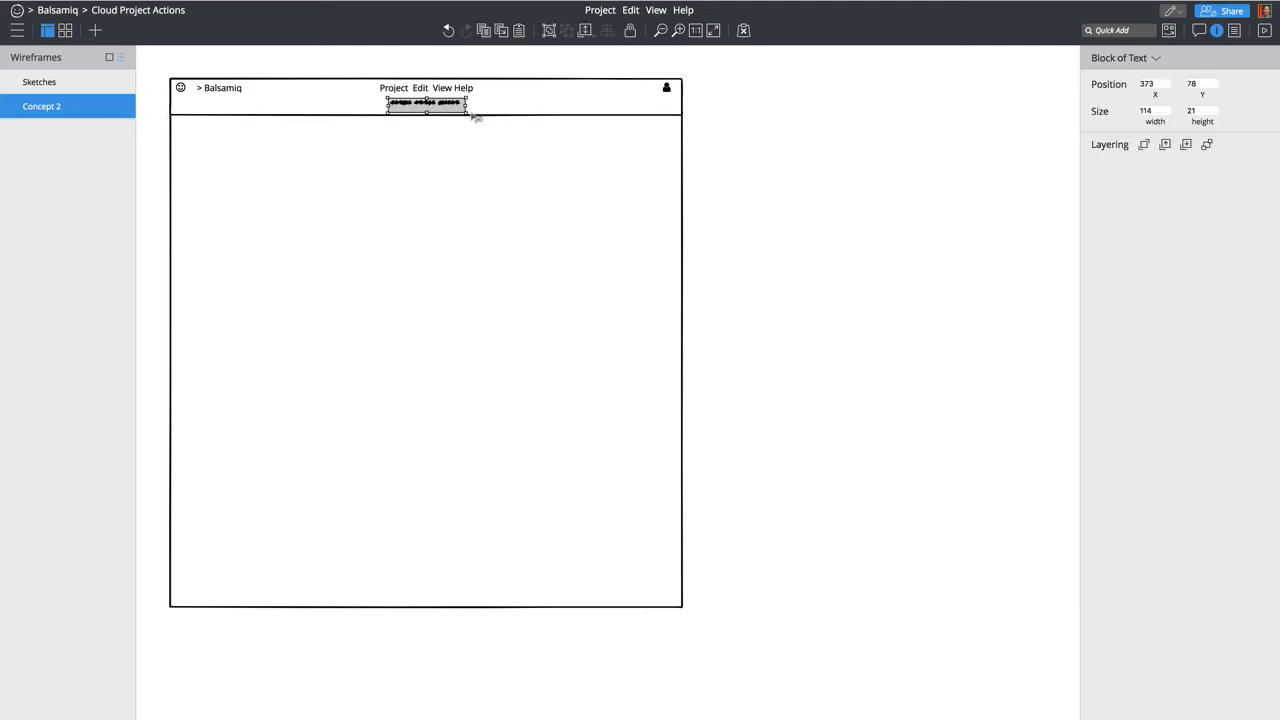
pyautogui.click(1154, 58)
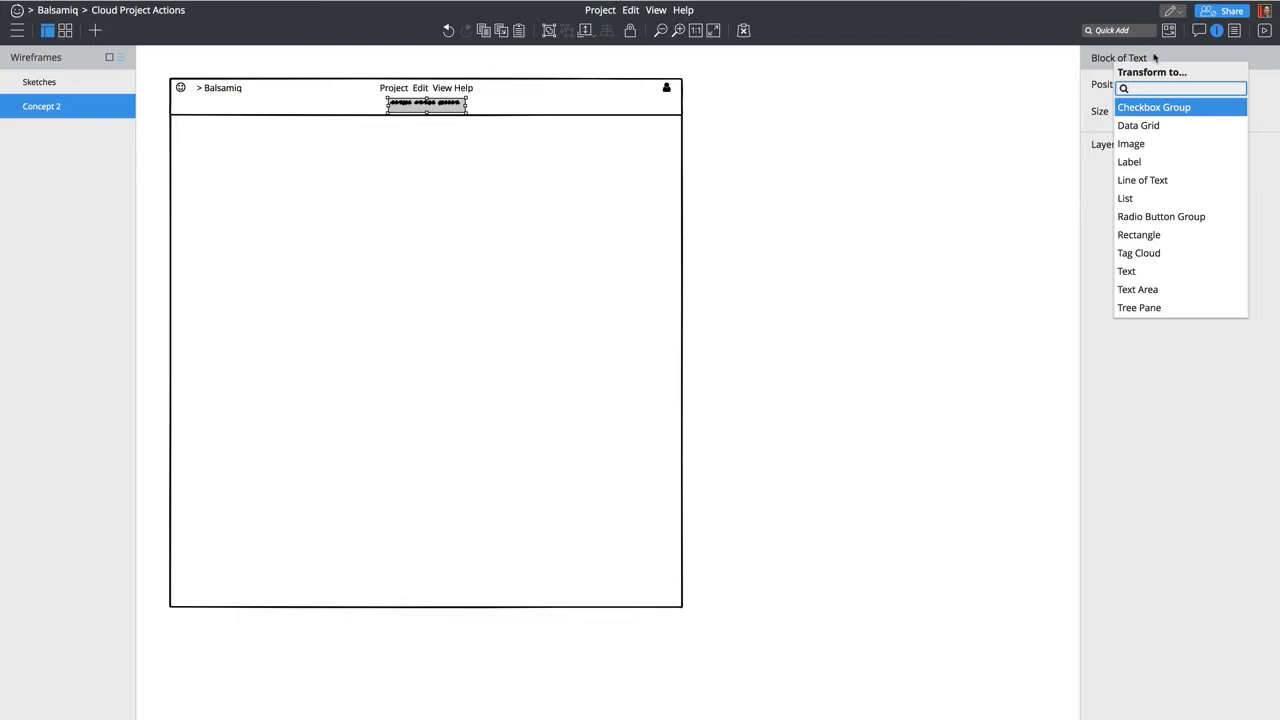
pyautogui.click(1154, 58)
pyautogui.click(1154, 58)
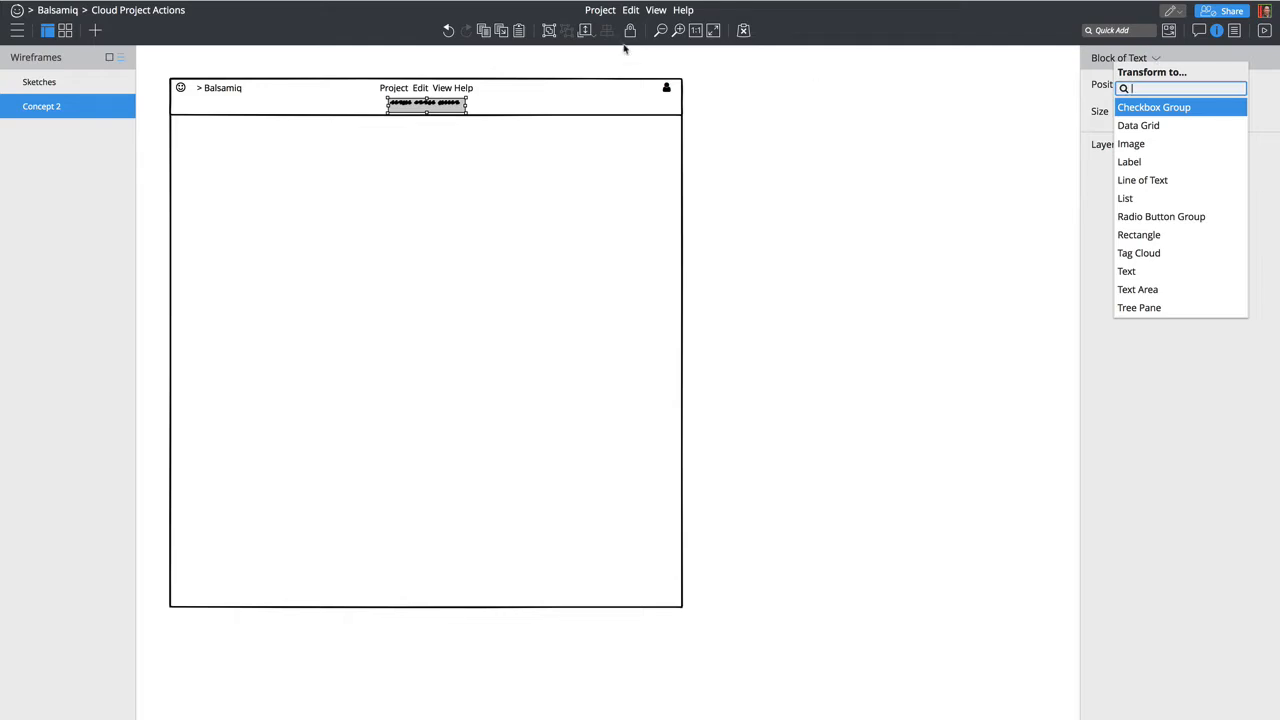
pyautogui.write('text')
pyautogui.press('Return')
# Step: Replace the new text control's sample content with "Projects"
pyautogui.doubleClick(422, 108)
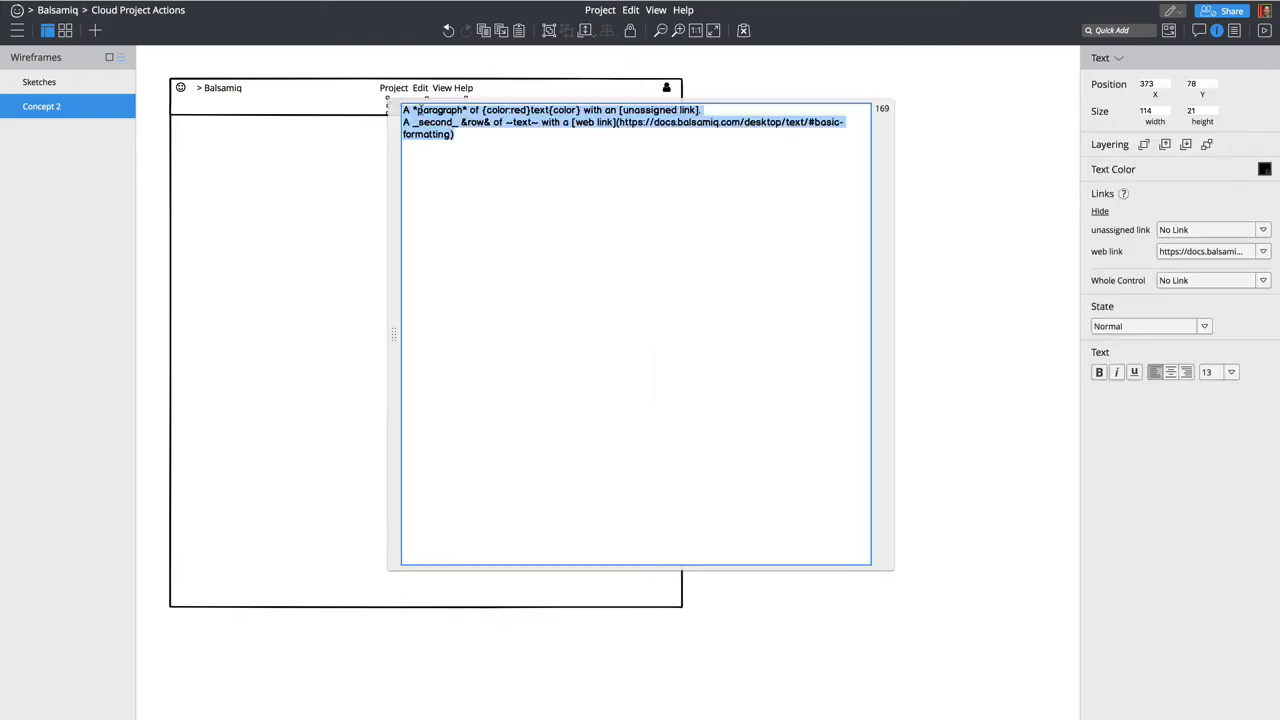
pyautogui.write('Projects')
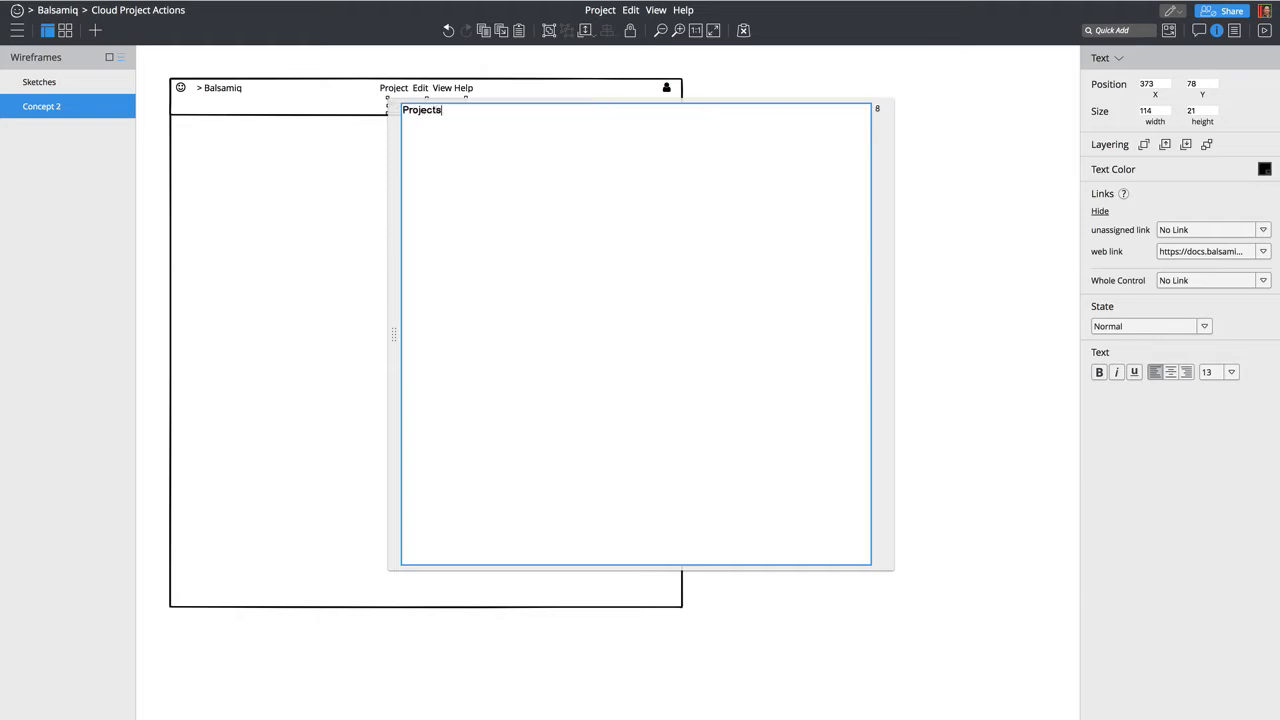
pyautogui.hotkey('ctrl', 'Return')
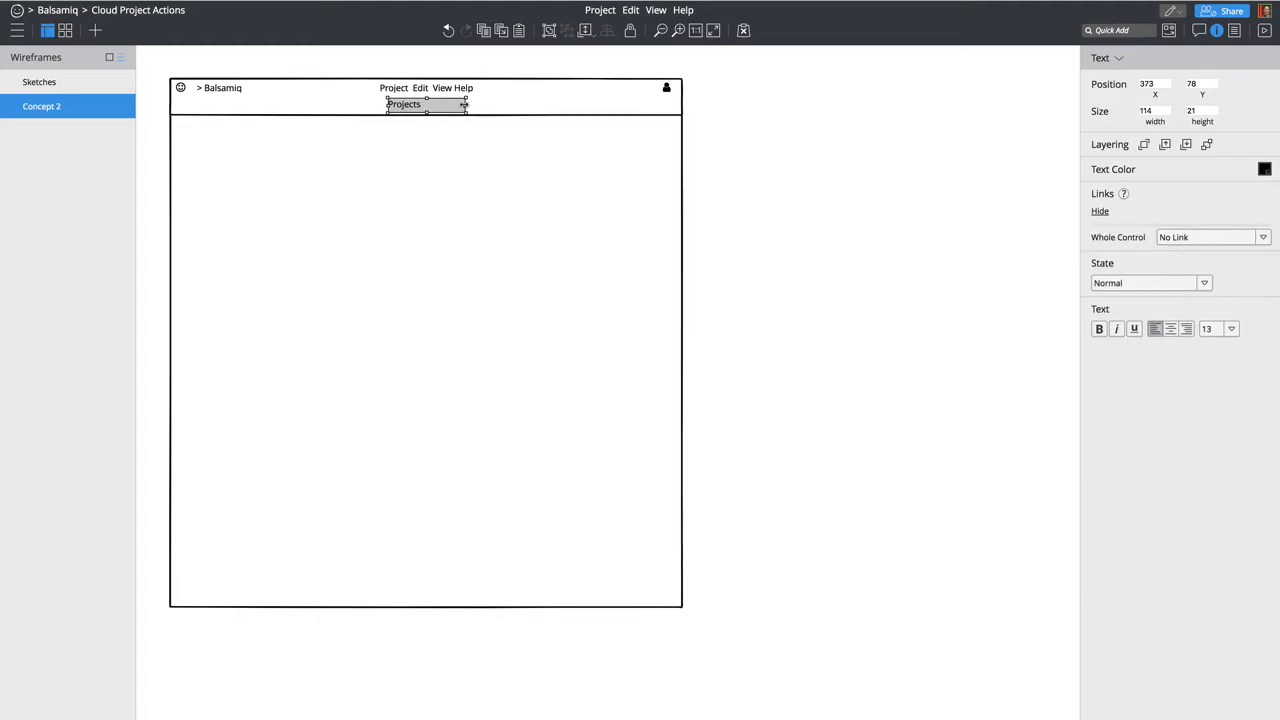
# Step: Set the Projects text to size 18, center-align it and nudge it up slightly to Y 76
pyautogui.hotkey('ctrl', ']')
pyautogui.hotkey('ctrl', ']')
pyautogui.hotkey('ctrl', ']')
pyautogui.hotkey('ctrl', ']')
pyautogui.click(1171, 329)
pyautogui.moveTo(431, 103); pyautogui.dragTo(430, 104)
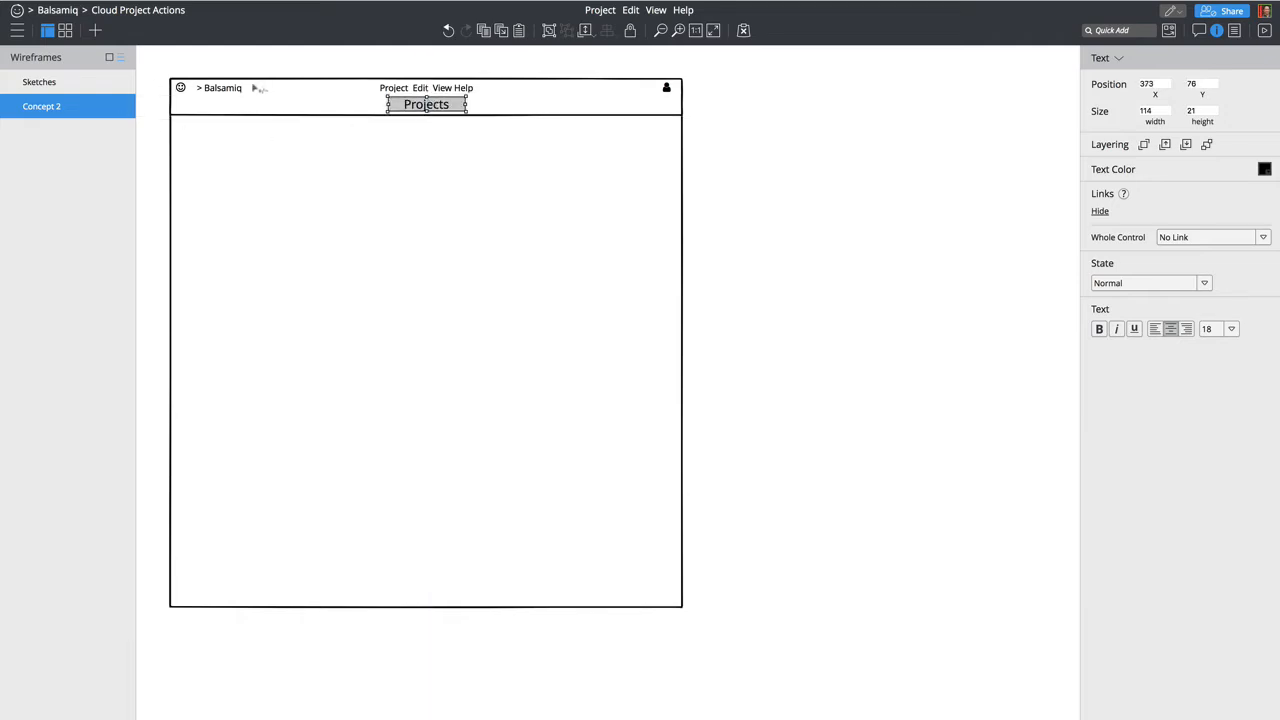
# Step: Search for "list" and add the Bars icon to the wireframe
pyautogui.write('/list')
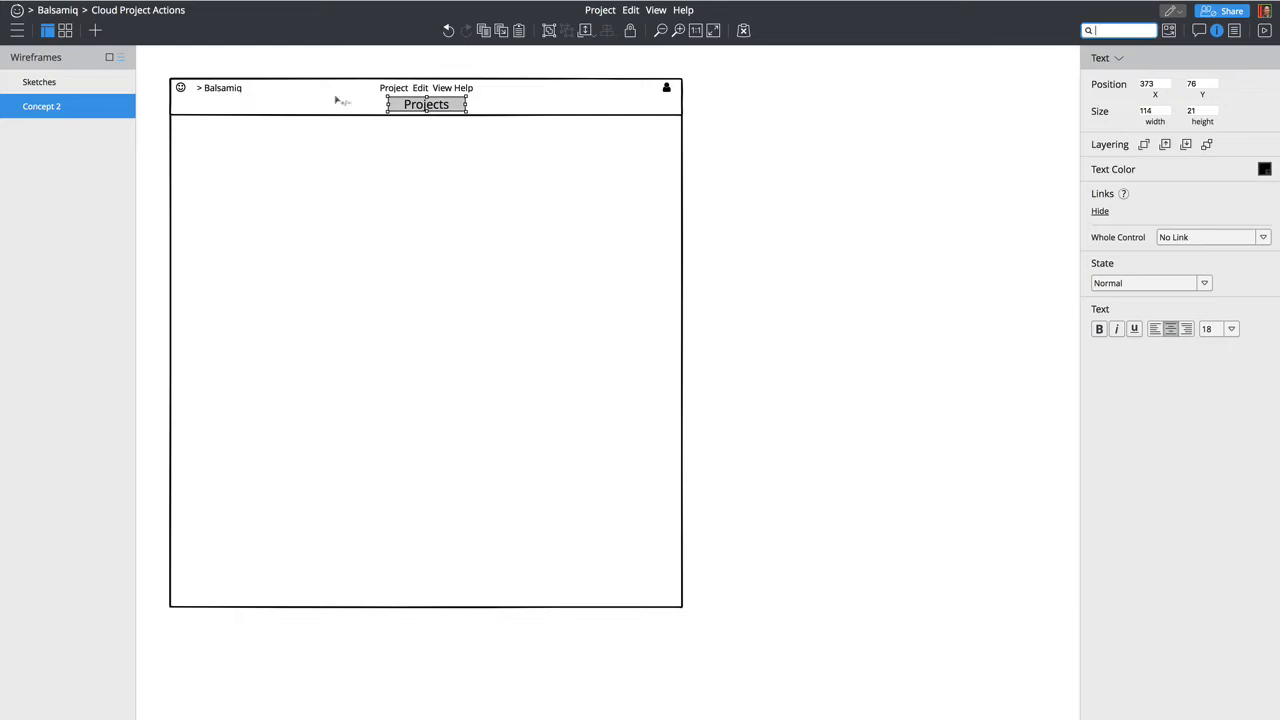
pyautogui.press('Down')
pyautogui.press('Down')
pyautogui.press('Down')
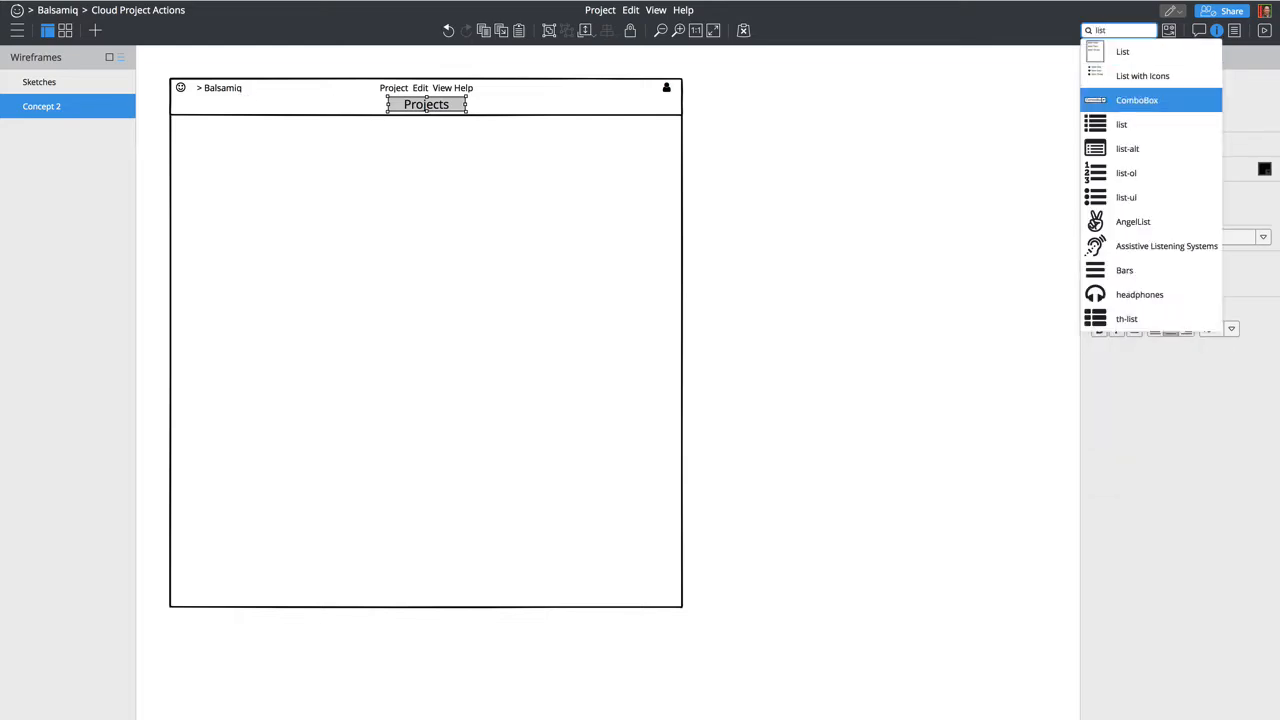
pyautogui.press('Down')
pyautogui.press('Down')
pyautogui.press('Down')
pyautogui.press('Down')
pyautogui.press('Down')
pyautogui.press('Down')
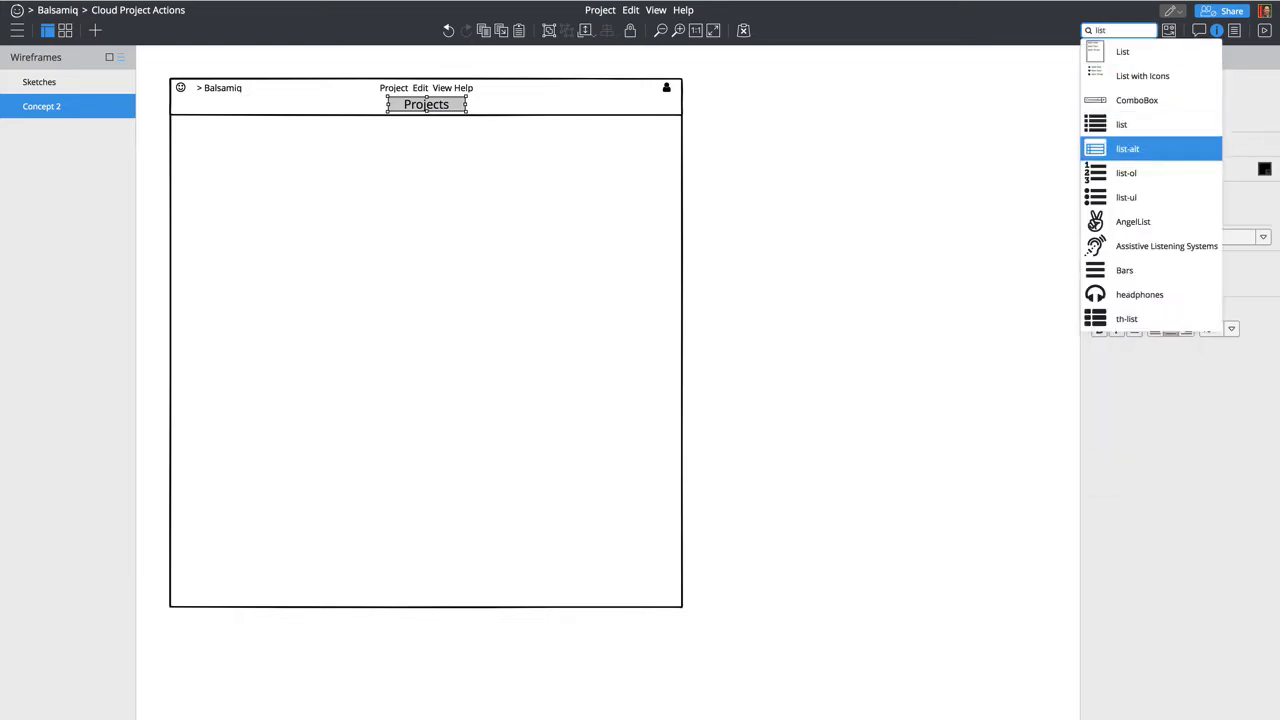
pyautogui.press('Return')
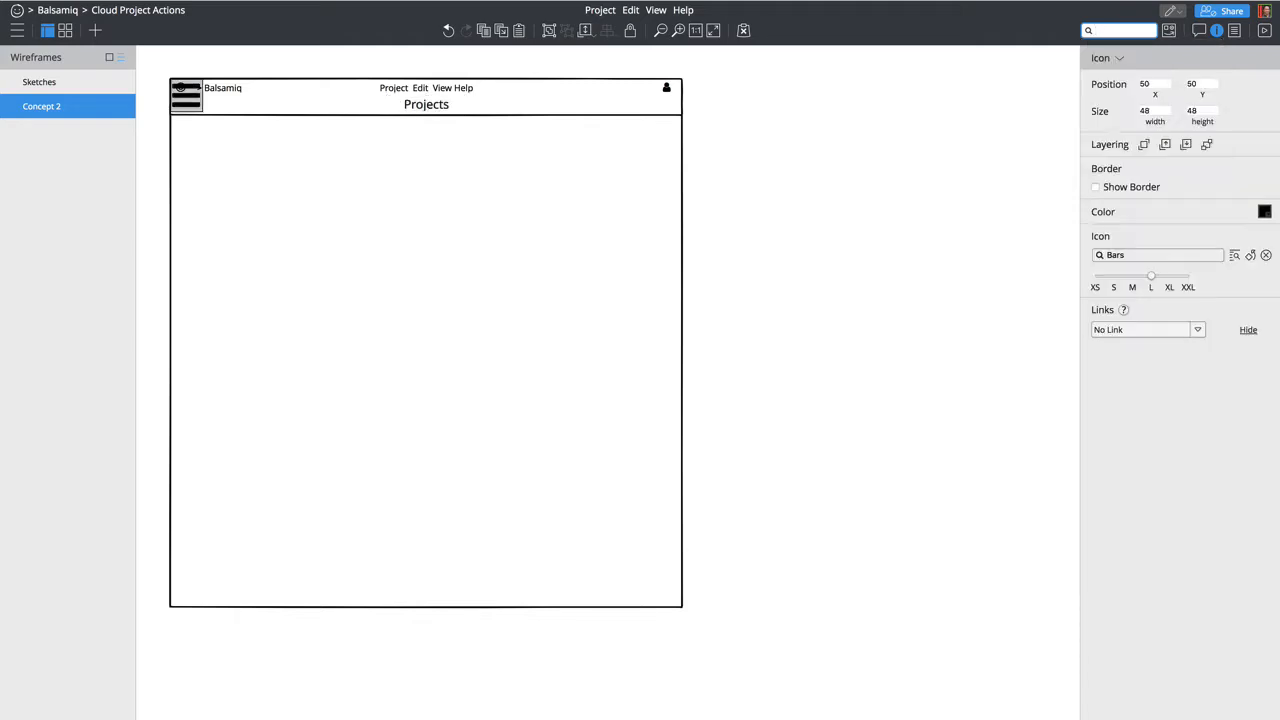
# Step: Search for "grid" and add the th-large icon to the wireframe
pyautogui.write('/')
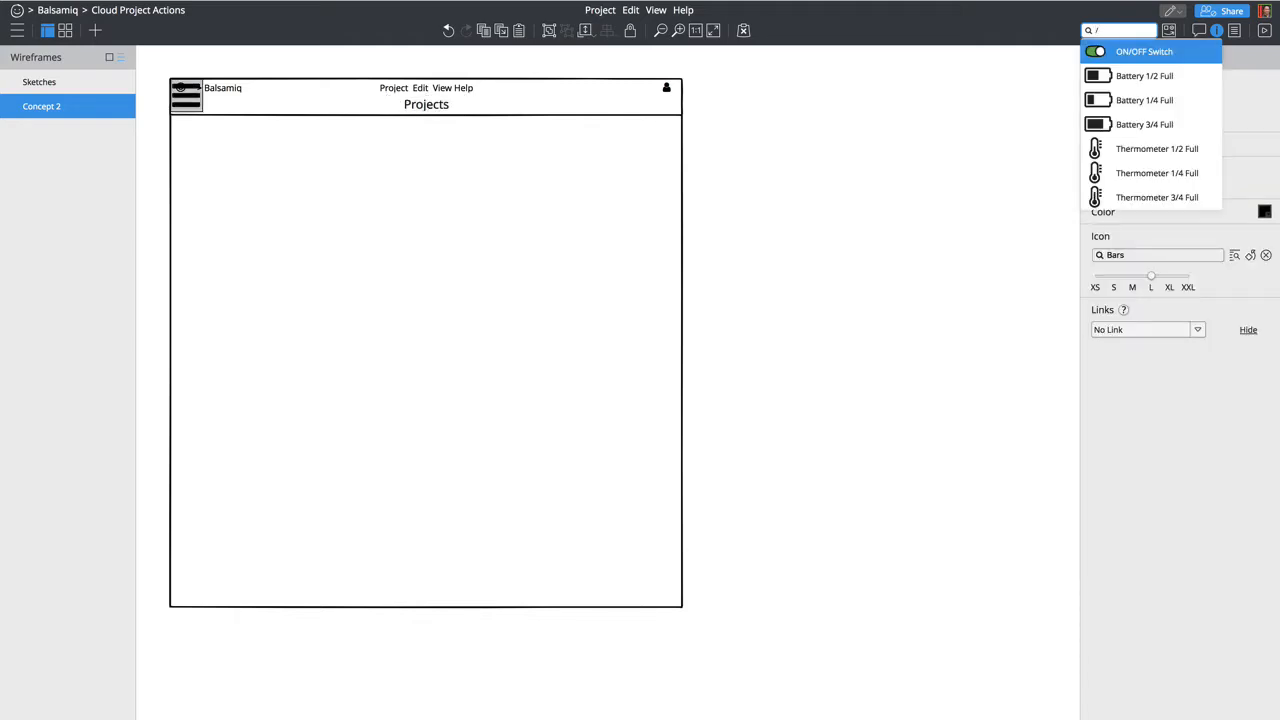
pyautogui.write('s')
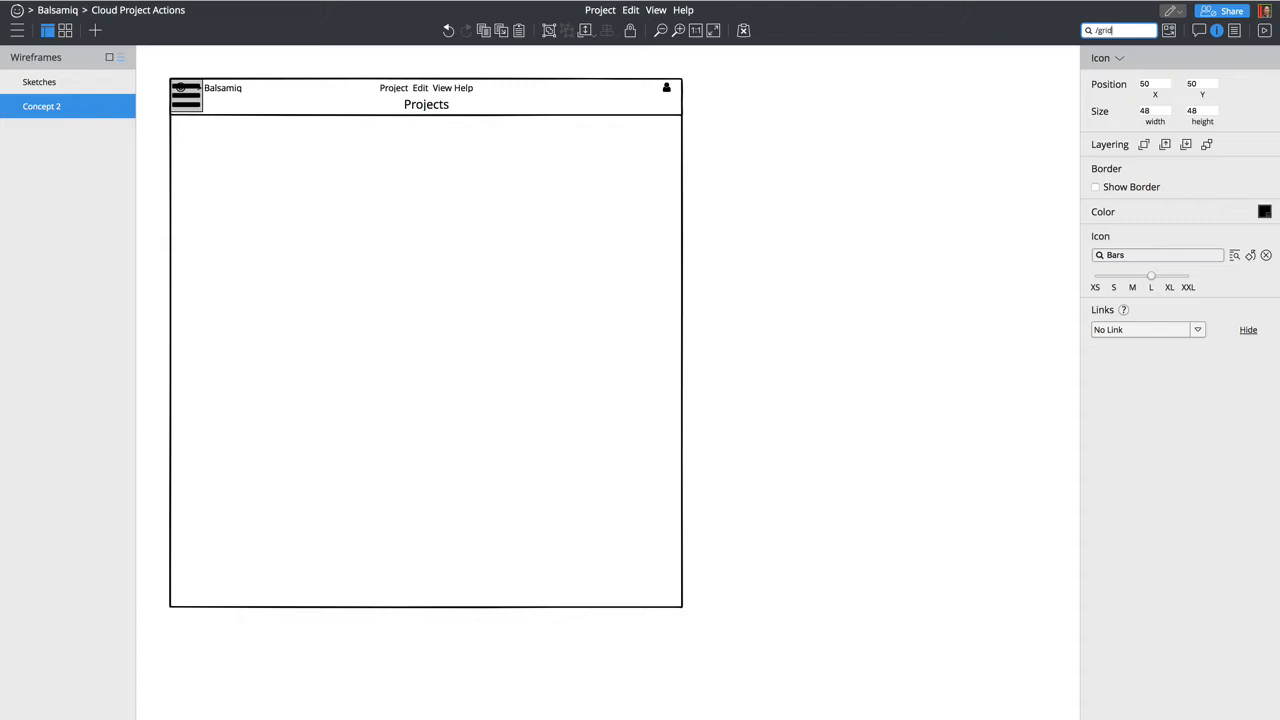
pyautogui.write('rid')
pyautogui.press('super+a')
pyautogui.write('grid')
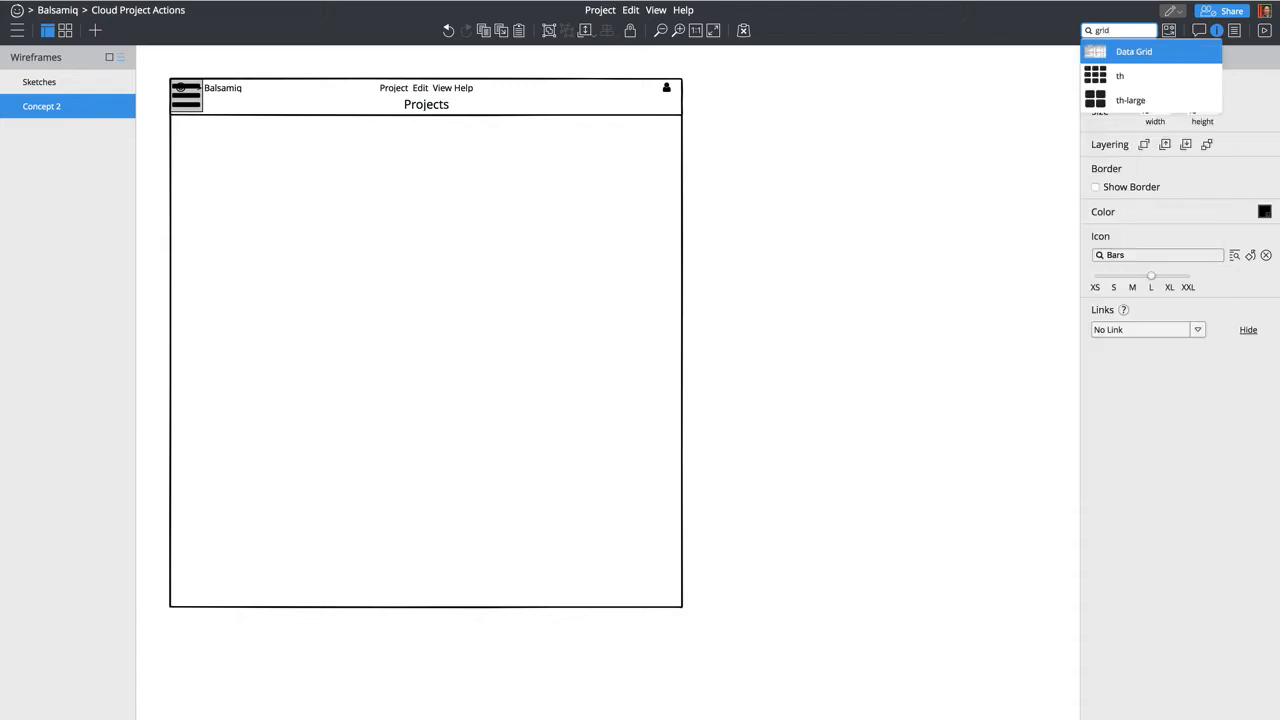
pyautogui.press('Down')
pyautogui.press('Down')
pyautogui.press('Return')
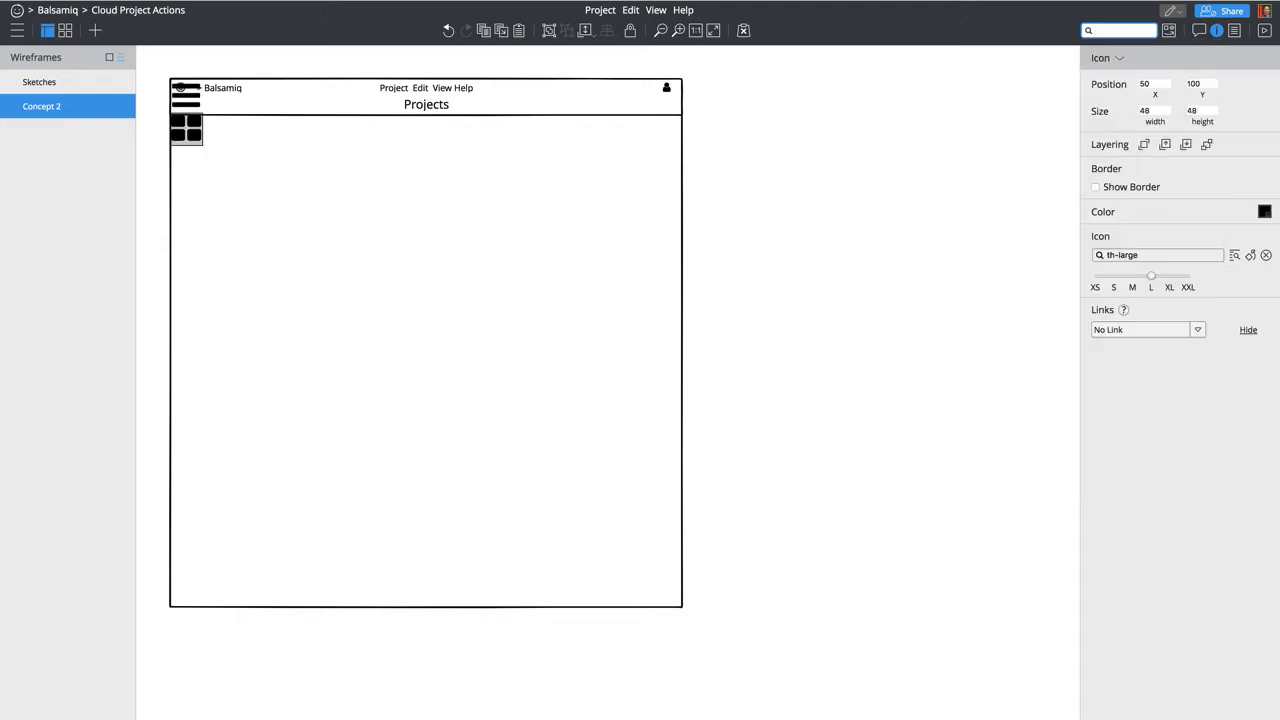
# Step: Search for "plus" and add the plain plus icon to the wireframe
pyautogui.write('/')
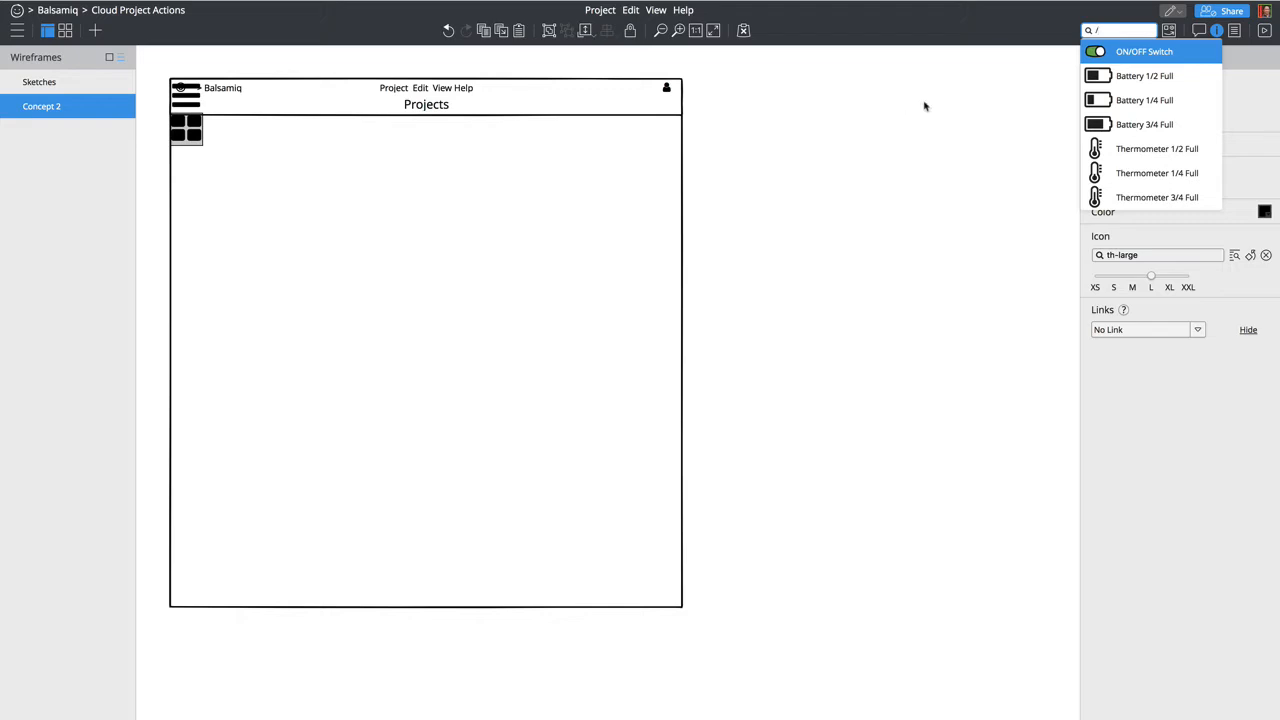
pyautogui.press('BackSpace')
pyautogui.write('plus')
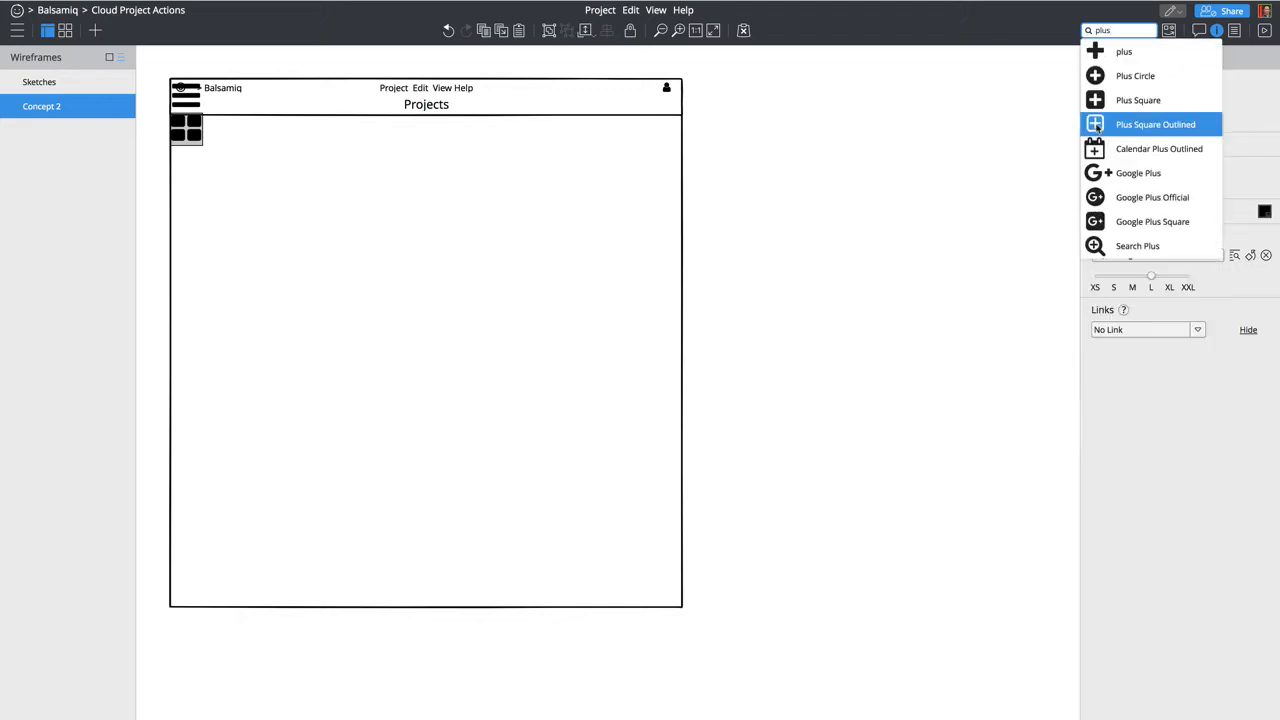
pyautogui.click(1130, 56)
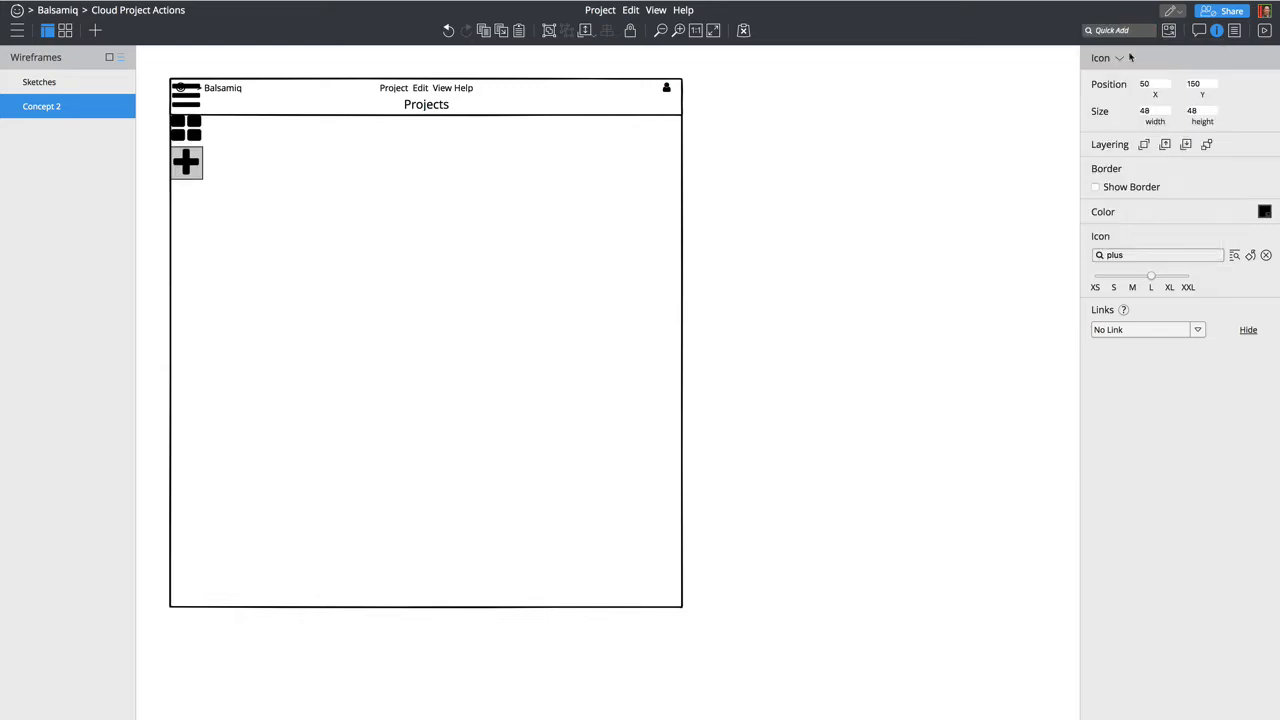
# Step: Search for "up" and add the arrow-up icon to the wireframe
pyautogui.click(1115, 30)
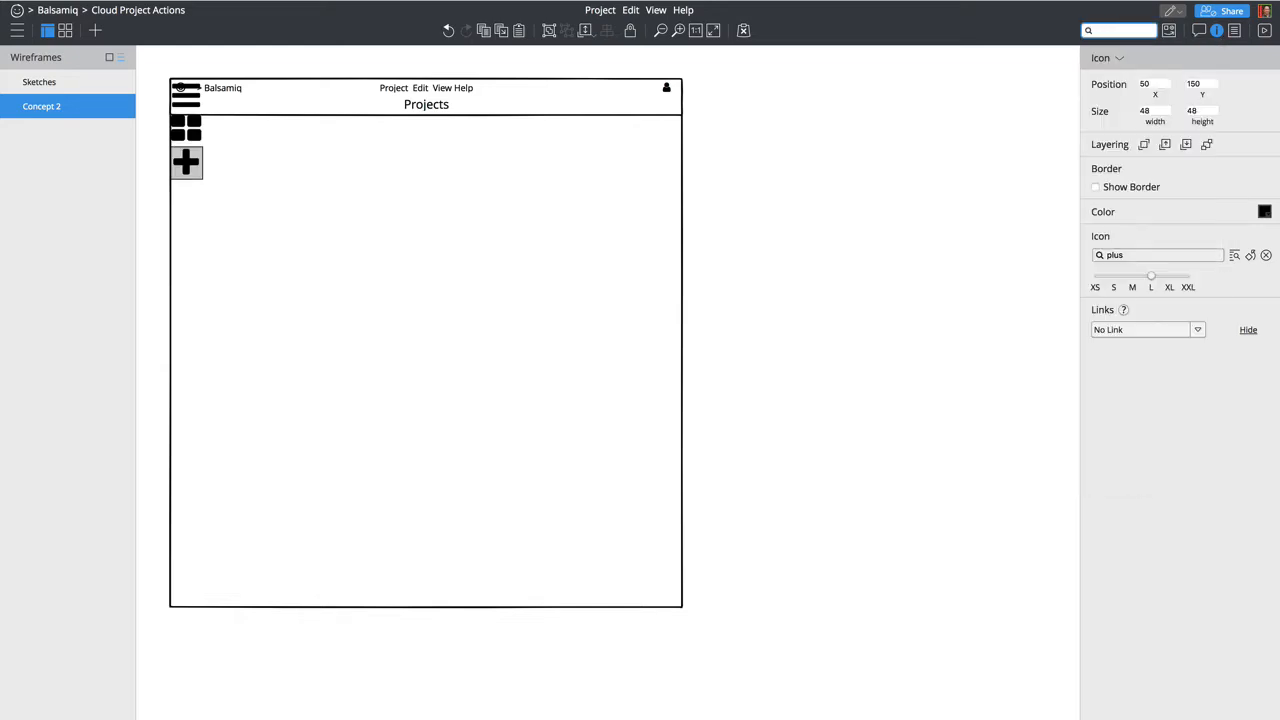
pyautogui.write('upload')
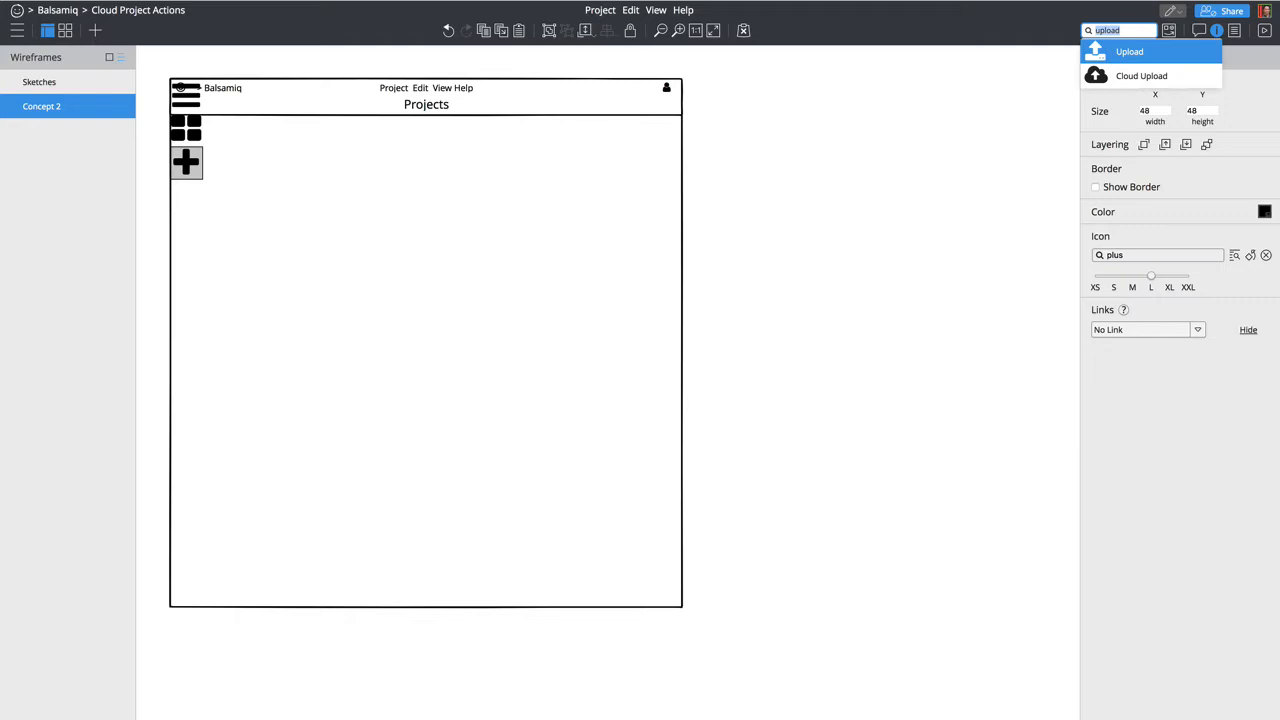
pyautogui.write('up')
pyautogui.press('Down')
pyautogui.press('Down')
pyautogui.press('Down')
pyautogui.press('Down')
pyautogui.press('Down')
pyautogui.press('Down')
pyautogui.press('Down')
pyautogui.press('Down')
pyautogui.press('Down')
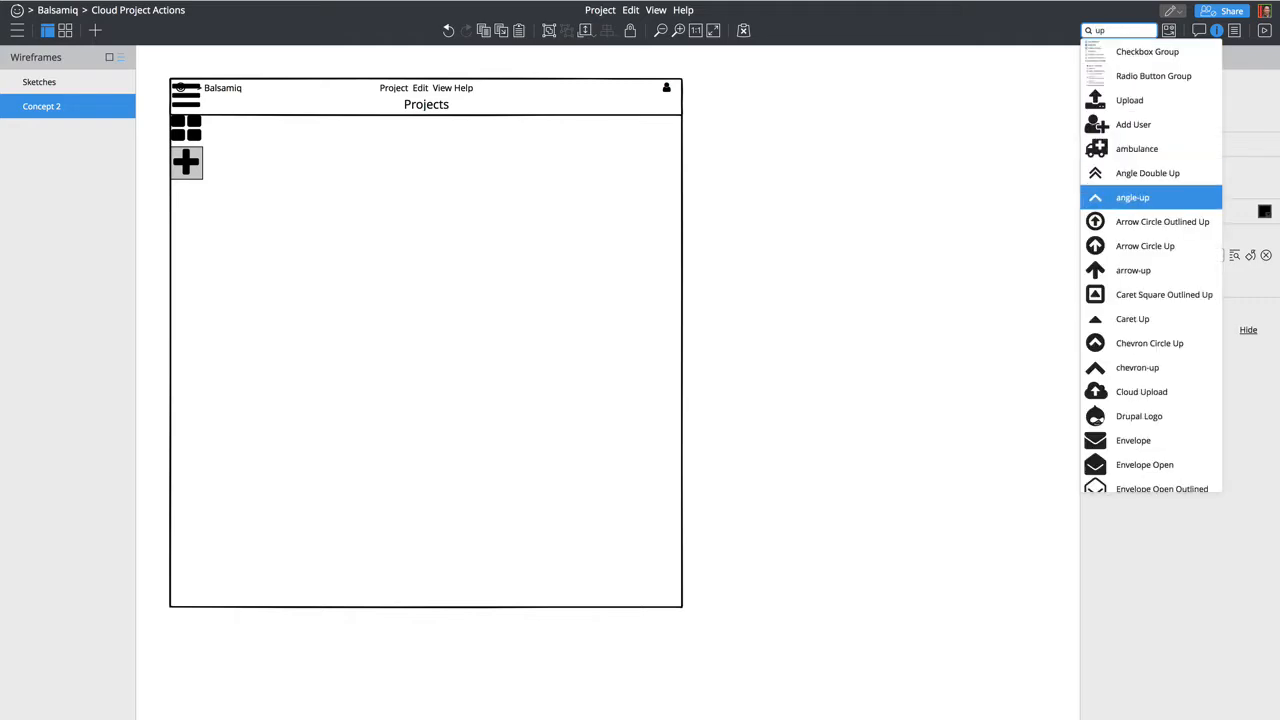
pyautogui.press('Return')
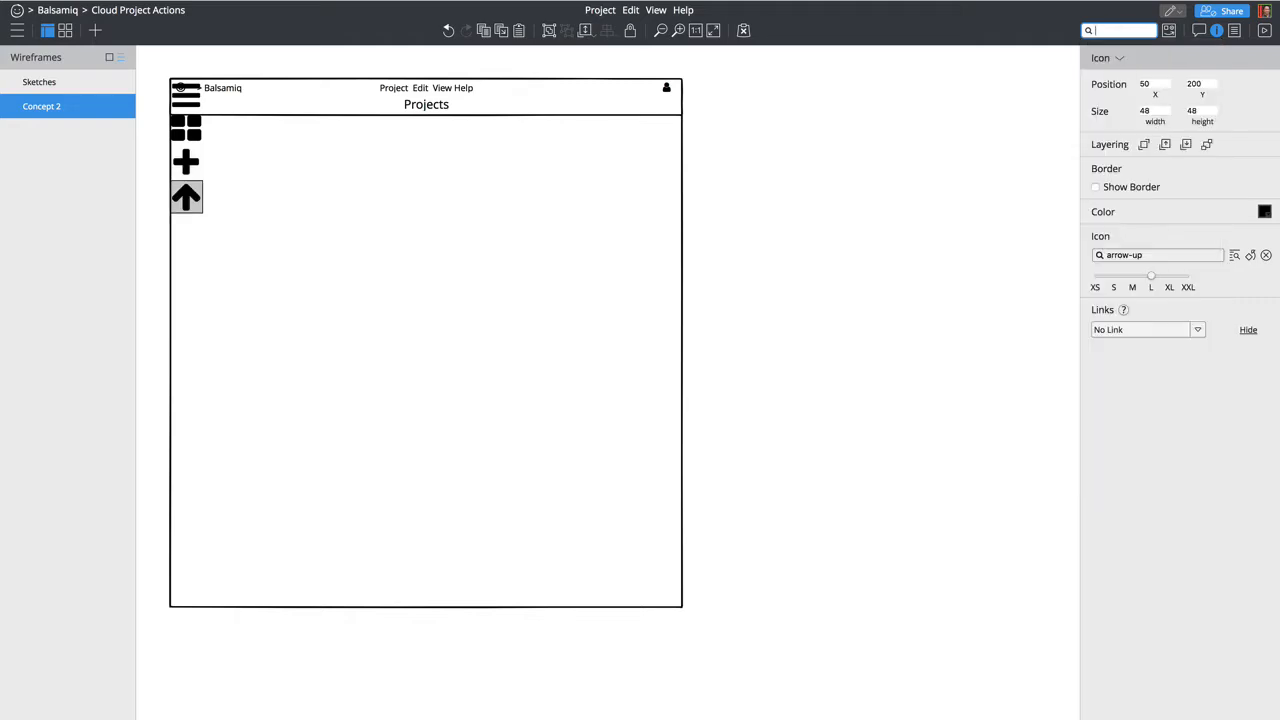
# Step: Move the Bars, th-large, plus and arrow-up icons together below the header bar and set their size to S
pyautogui.click(186, 98)
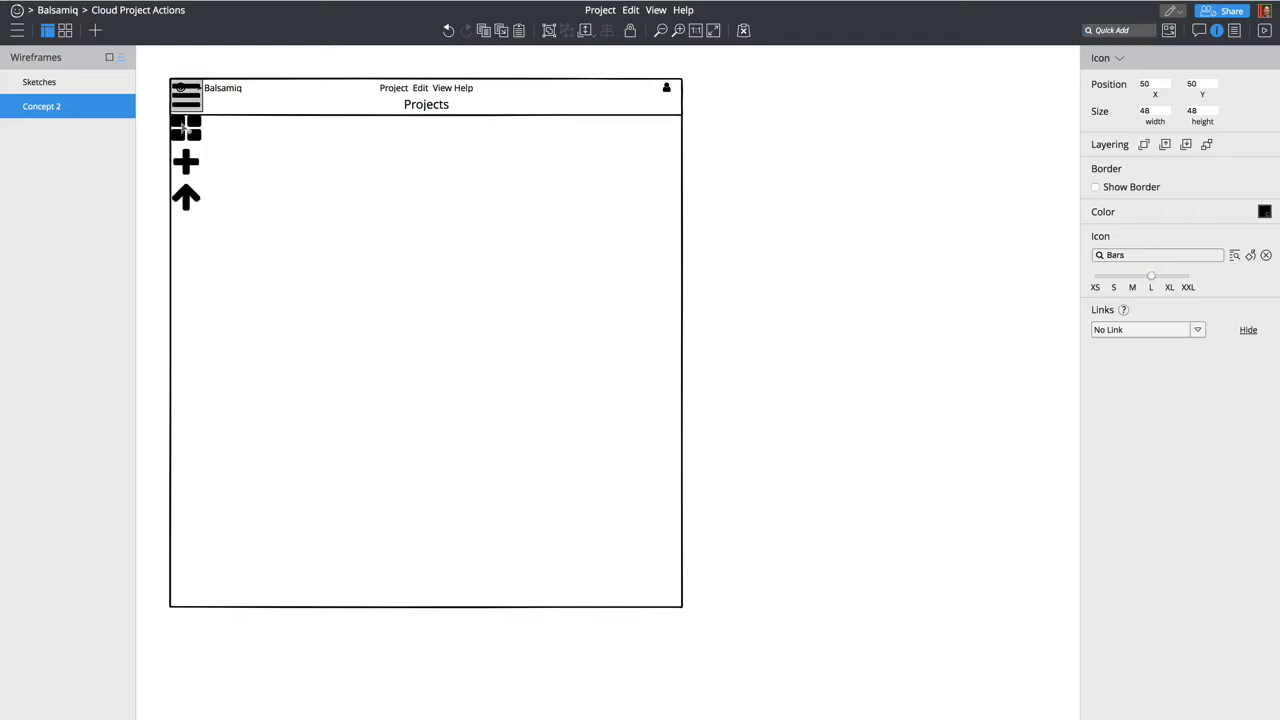
pyautogui.keyDown('shift'); pyautogui.click(185, 127); pyautogui.keyUp('shift')
pyautogui.keyDown('shift'); pyautogui.click(185, 161); pyautogui.keyUp('shift')
pyautogui.keyDown('shift'); pyautogui.click(185, 197); pyautogui.keyUp('shift')
pyautogui.moveTo(187, 162); pyautogui.dragTo(232, 204)
pyautogui.click(1113, 309)
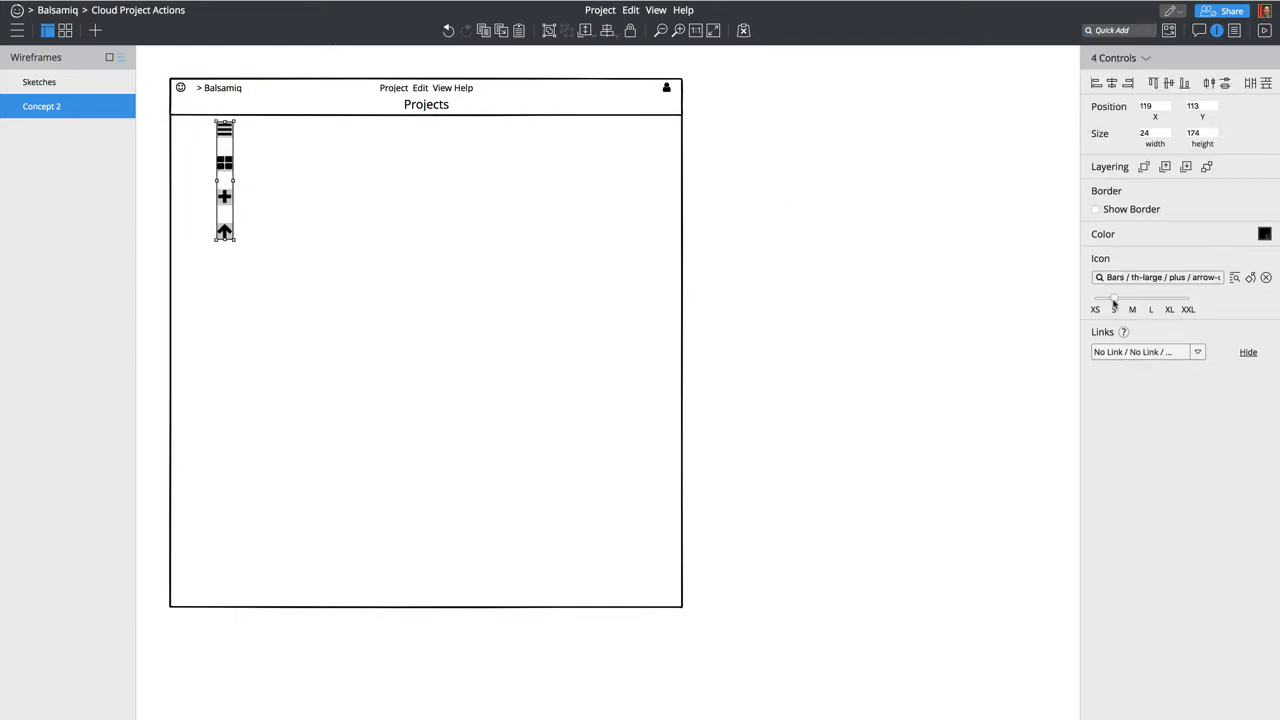
# Step: Line up the four icons in a horizontal row and place the row in the header bar beneath the smiley and breadcrumb
pyautogui.click(202, 178)
pyautogui.moveTo(224, 163); pyautogui.dragTo(246, 128)
pyautogui.moveTo(228, 190); pyautogui.dragTo(262, 129)
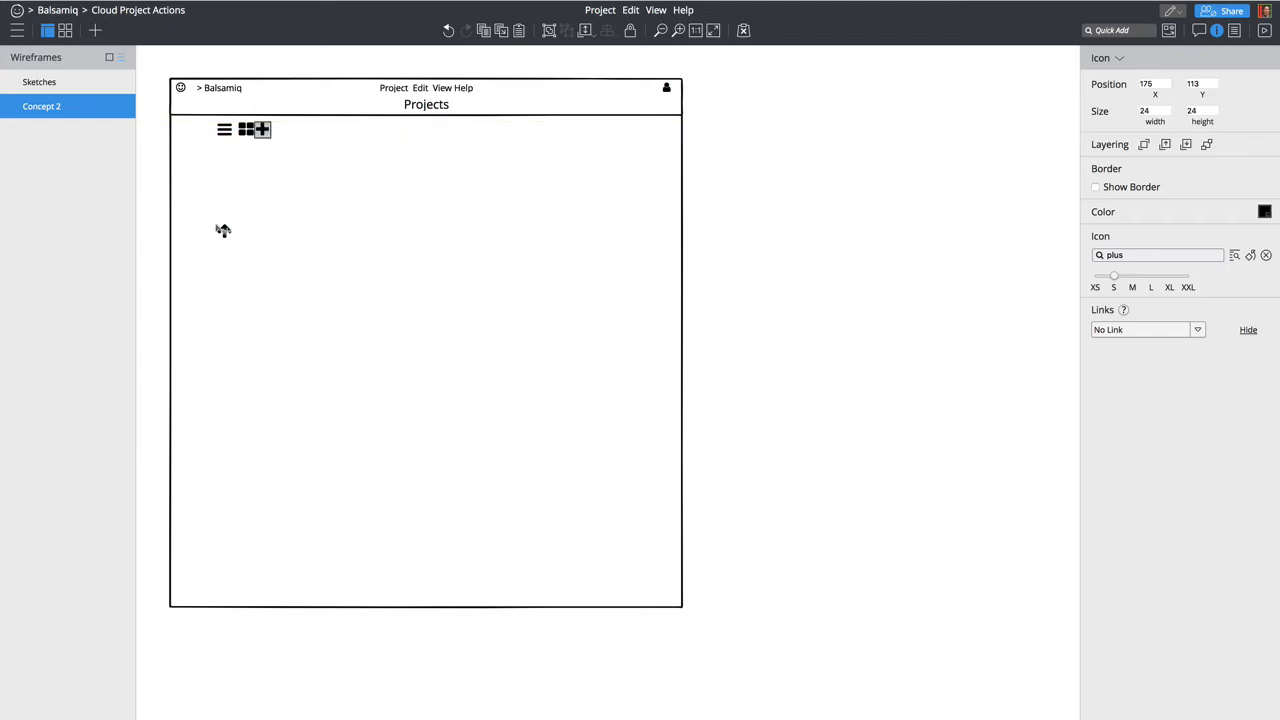
pyautogui.moveTo(222, 230); pyautogui.dragTo(280, 131)
pyautogui.moveTo(165, 157); pyautogui.dragTo(224, 113)
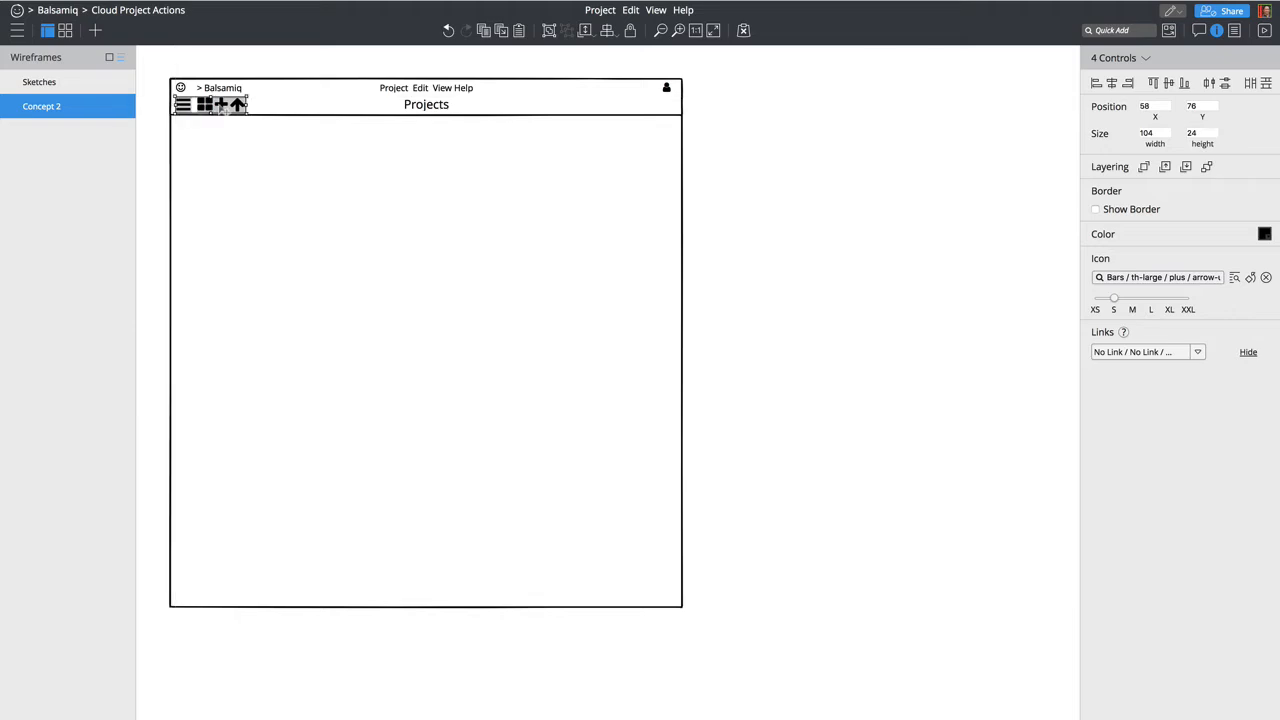
# Step: Distribute the centers of the four header icons horizontally
pyautogui.rightClick(224, 110)
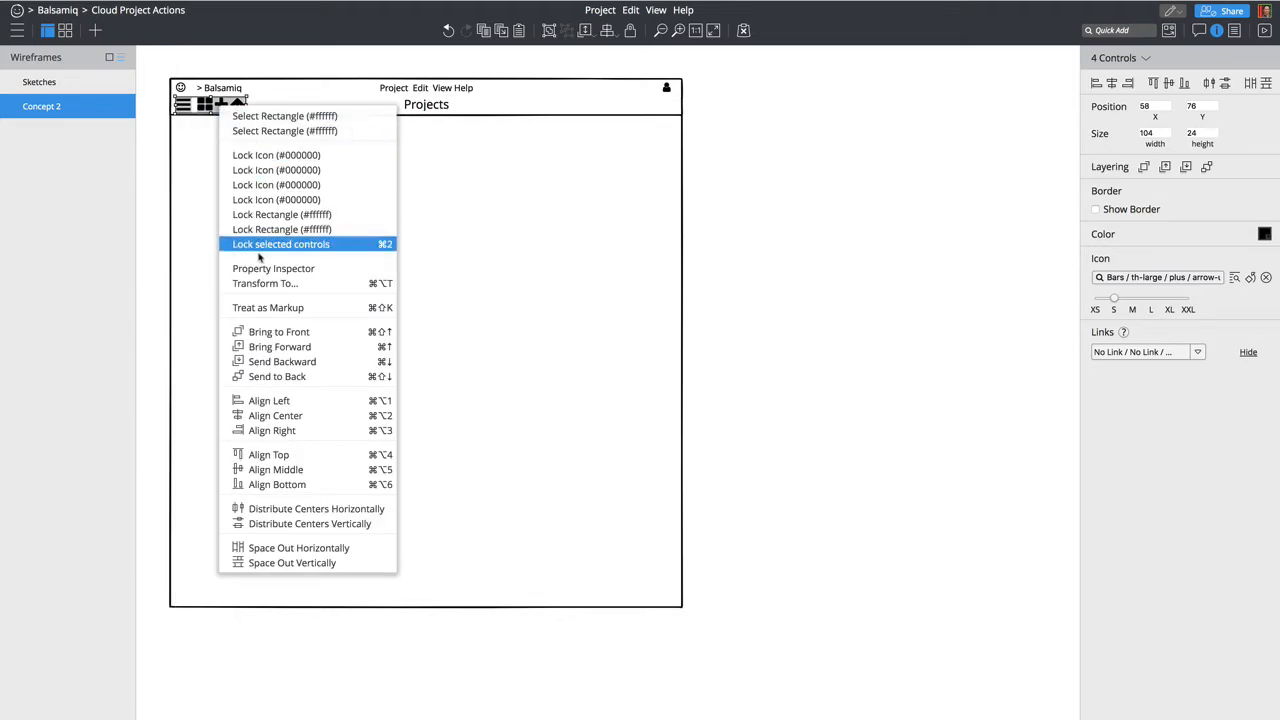
pyautogui.click(325, 510)
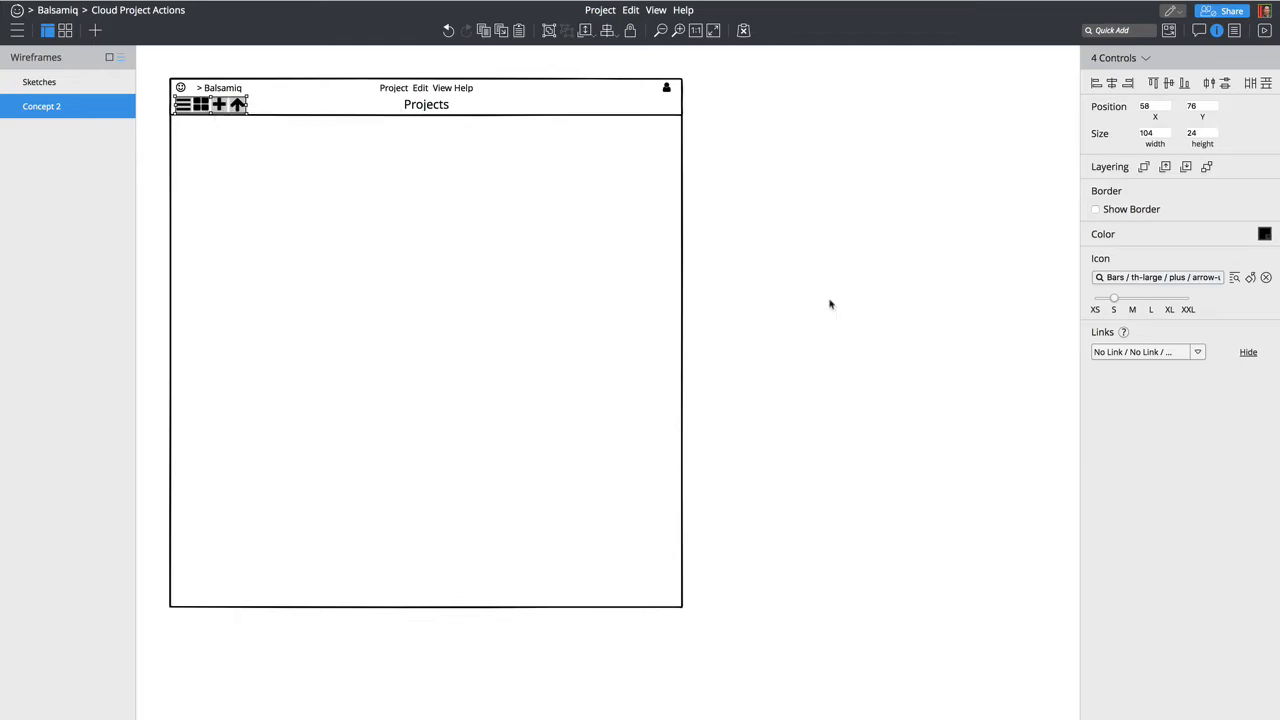
pyautogui.click(783, 280)
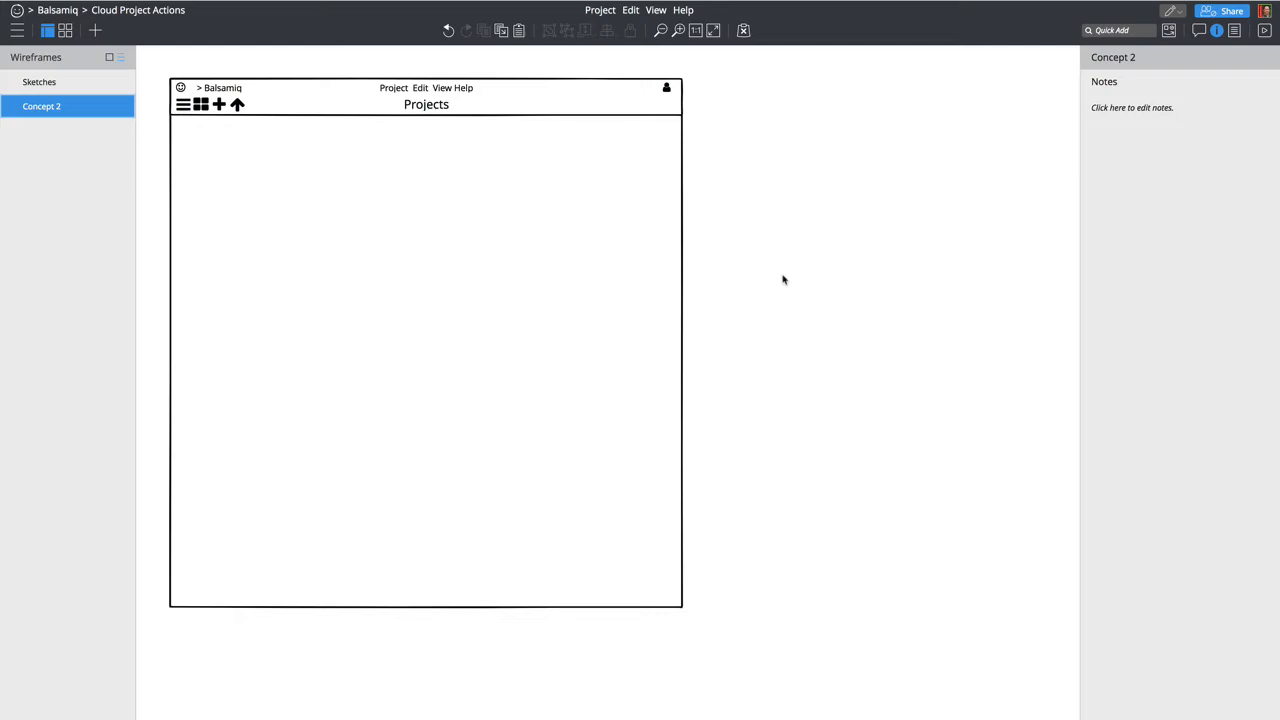
# Step: Make the Projects title in the header bar bold
pyautogui.click(443, 106)
pyautogui.hotkey('ctrl', 'b')
pyautogui.click(803, 180)
# Step: Group all the header bar controls and convert the group into a symbol named "toolbar"
pyautogui.moveTo(152, 76); pyautogui.dragTo(746, 142)
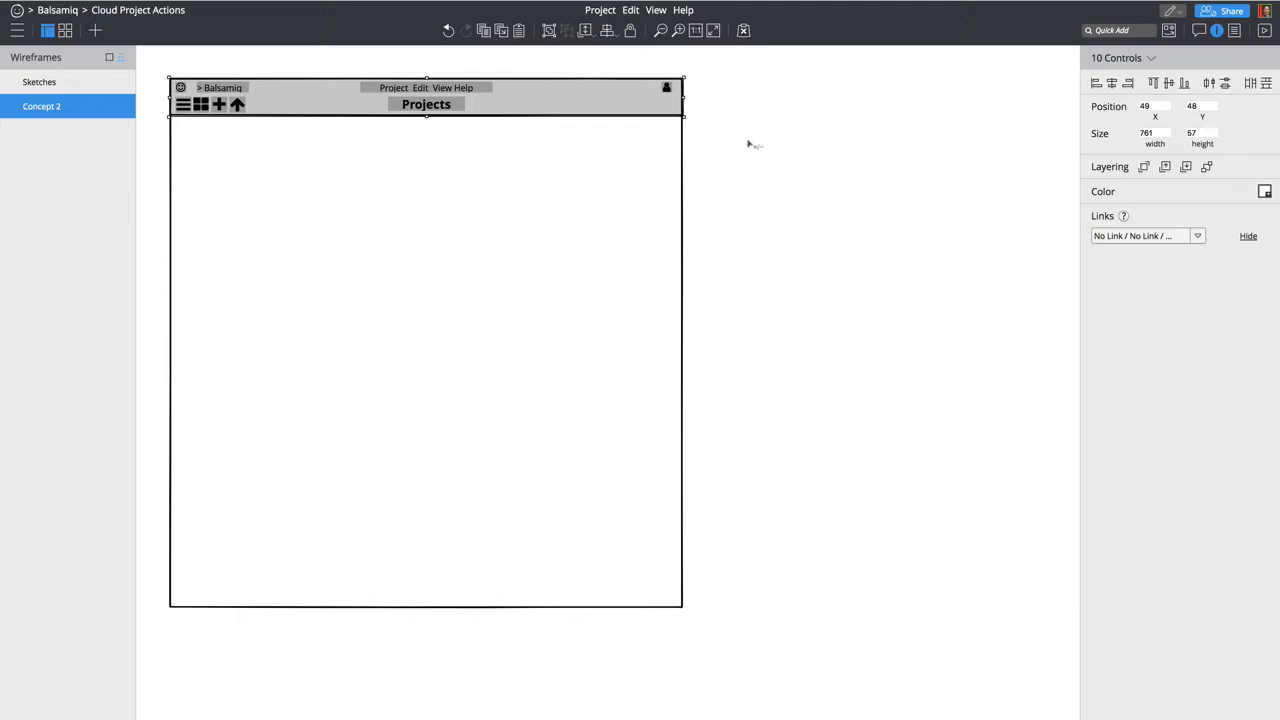
pyautogui.hotkey('ctrl', 'g')
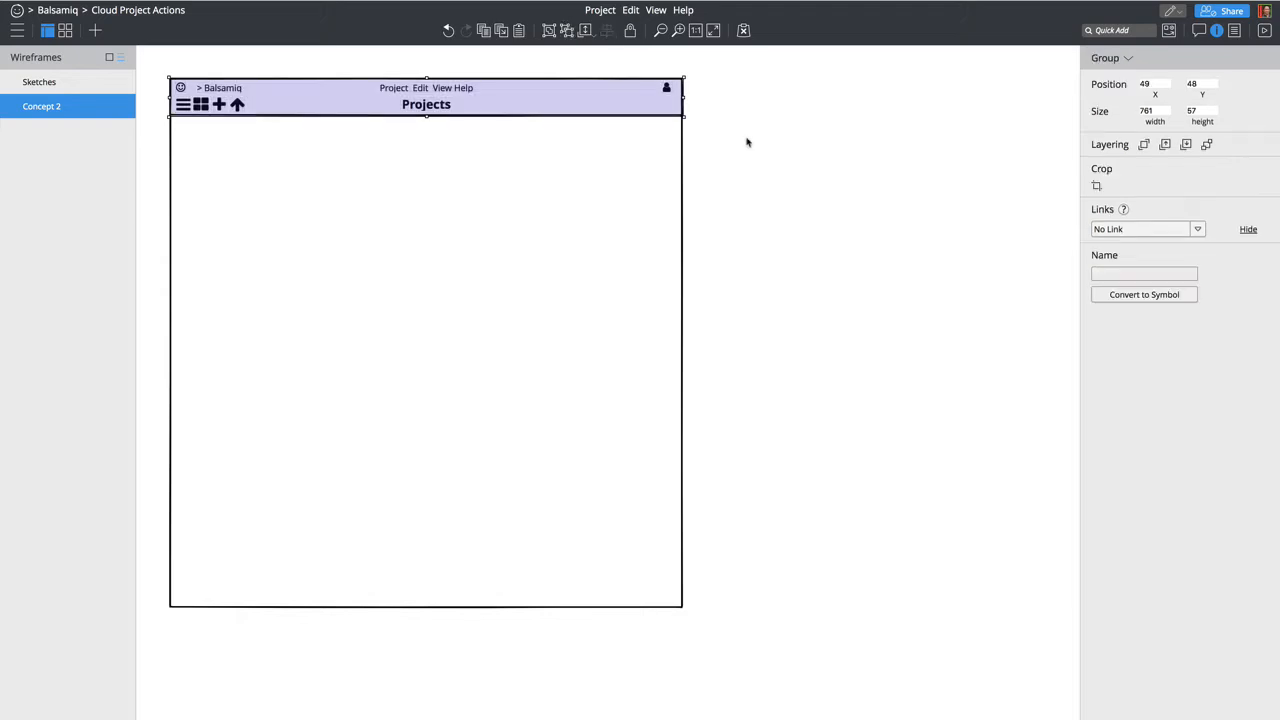
pyautogui.click(1120, 273)
pyautogui.write('toolb')
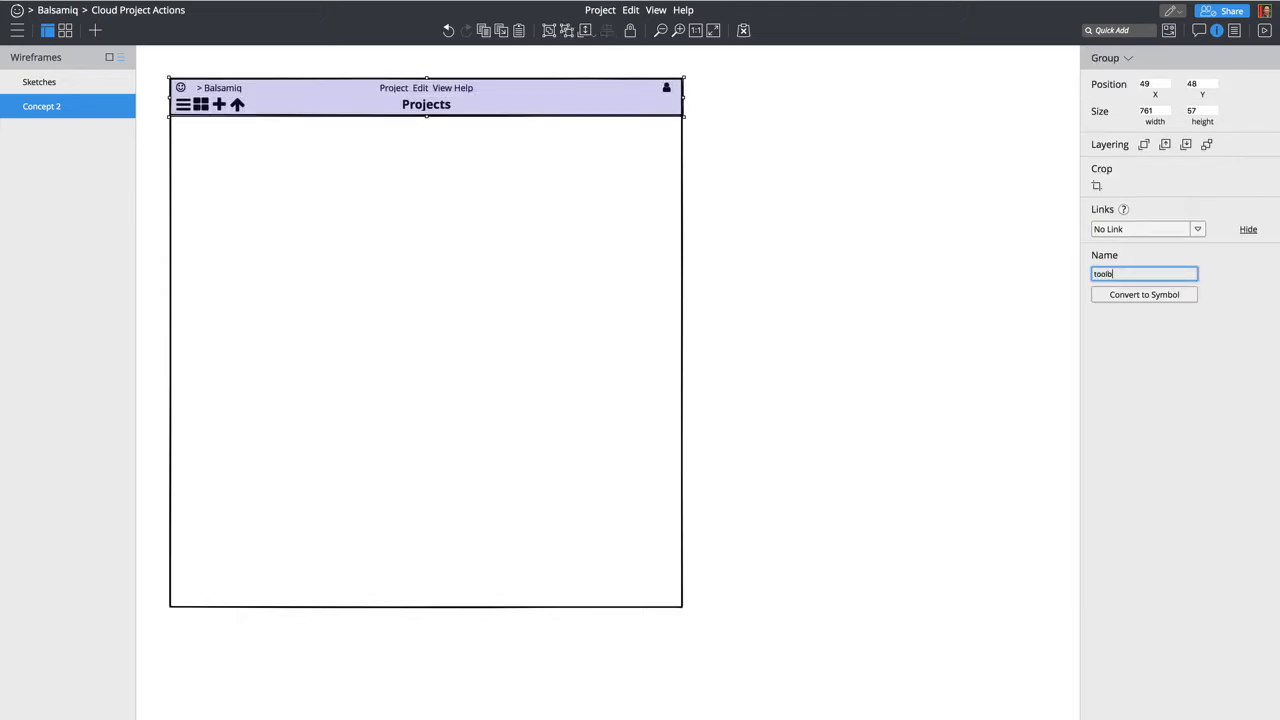
pyautogui.write('ar')
pyautogui.press('Return')
pyautogui.click(1126, 294)
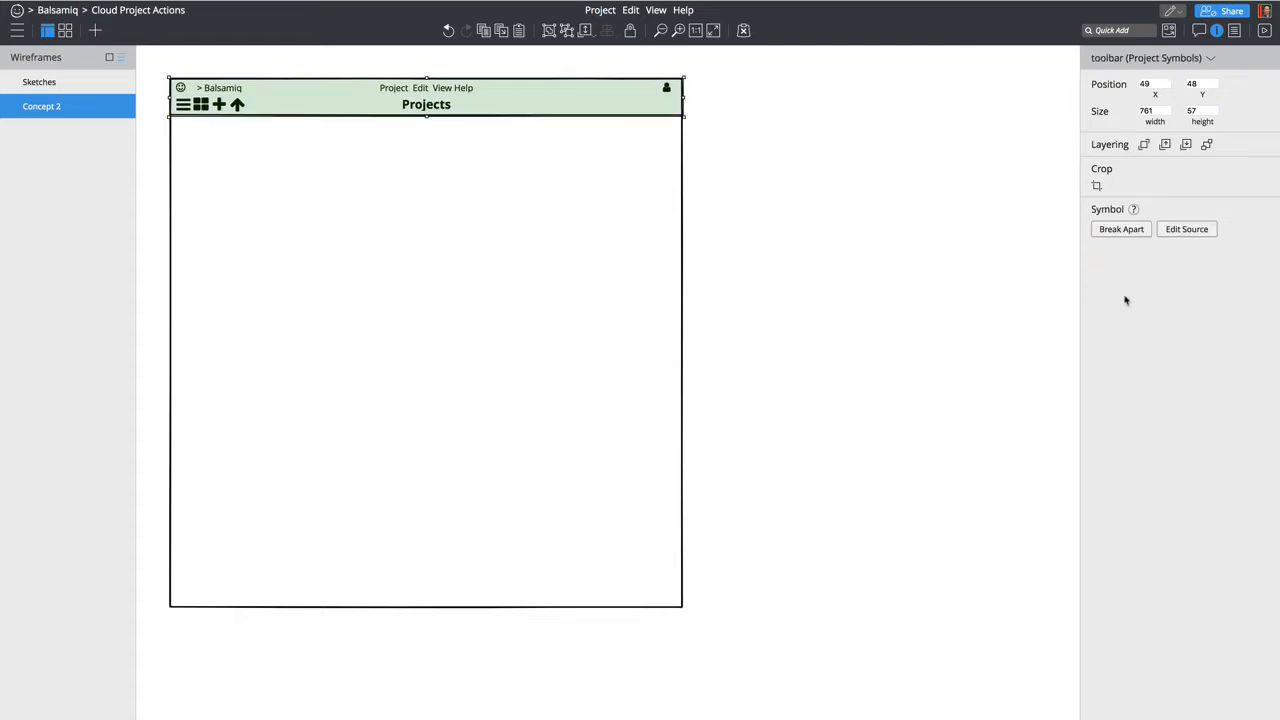
pyautogui.click(773, 120)
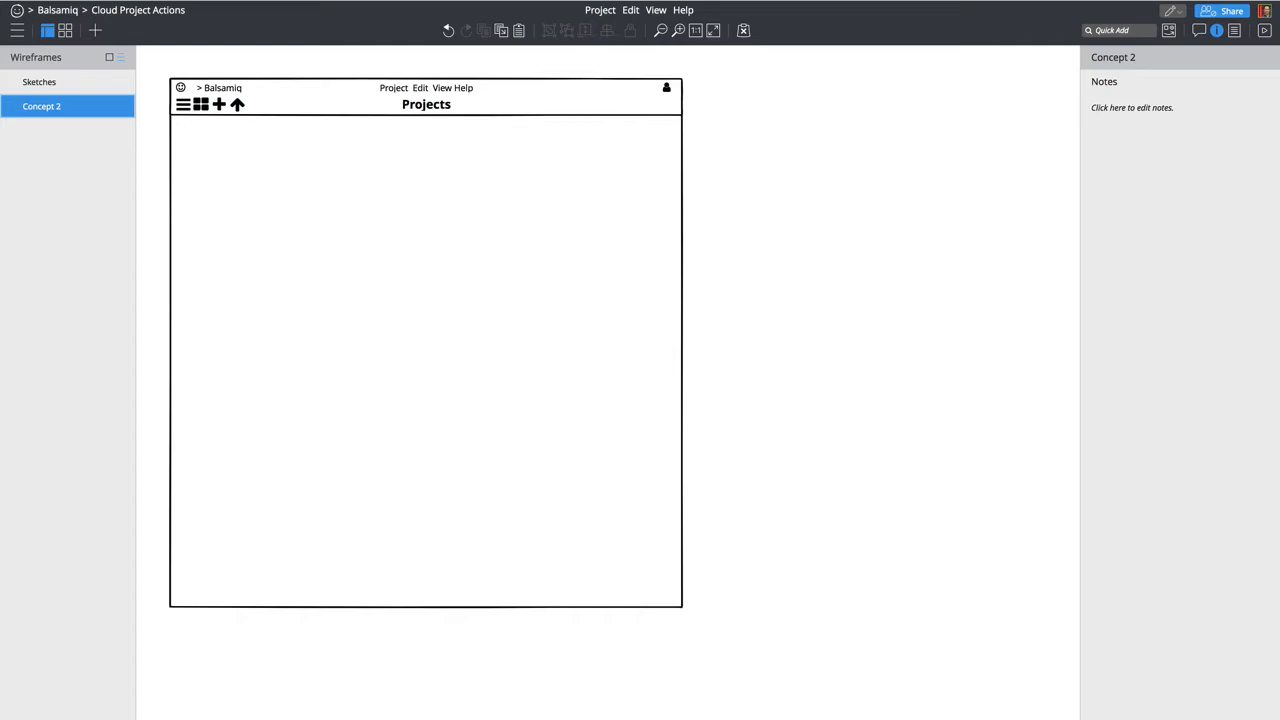
# Step: Review the Concept 1 and Concept 2 drawings in the Sketches wireframe and return to the Concept 2 wireframe
pyautogui.click(40, 83)
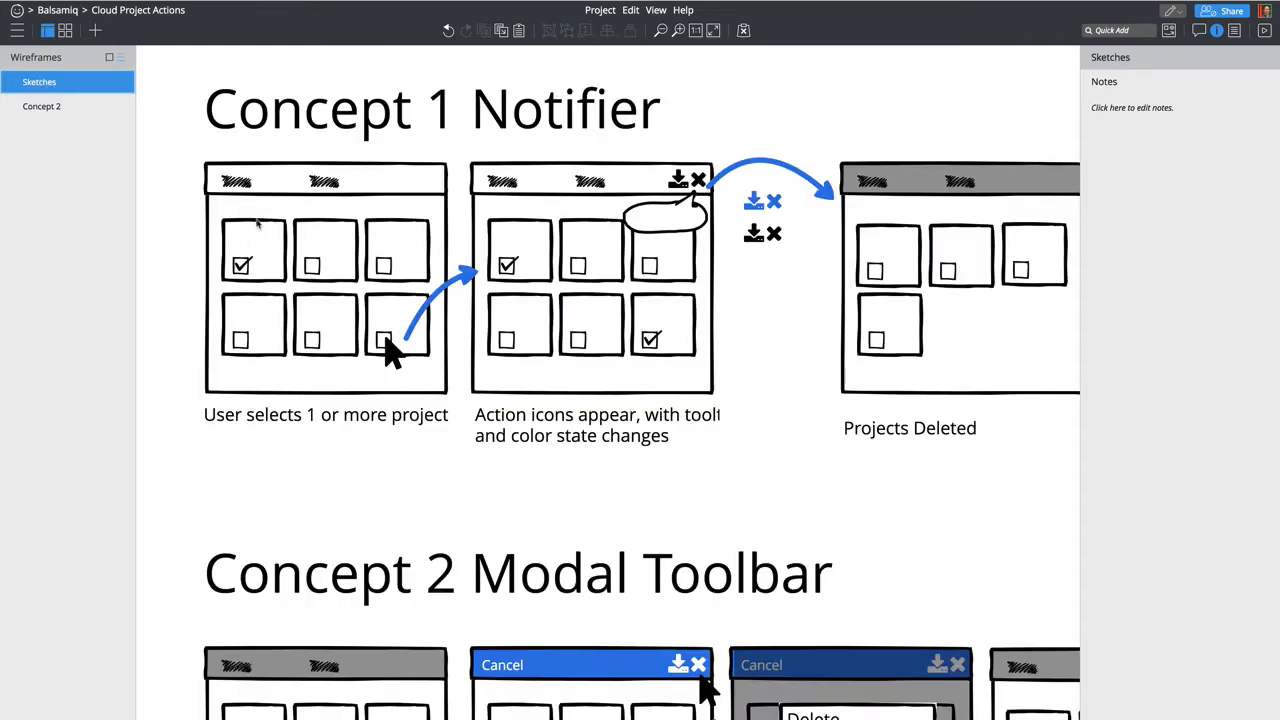
pyautogui.hscroll(3, 337, 289)
pyautogui.hscroll(-2, 337, 289)
pyautogui.hscroll(-1, 336, 288)
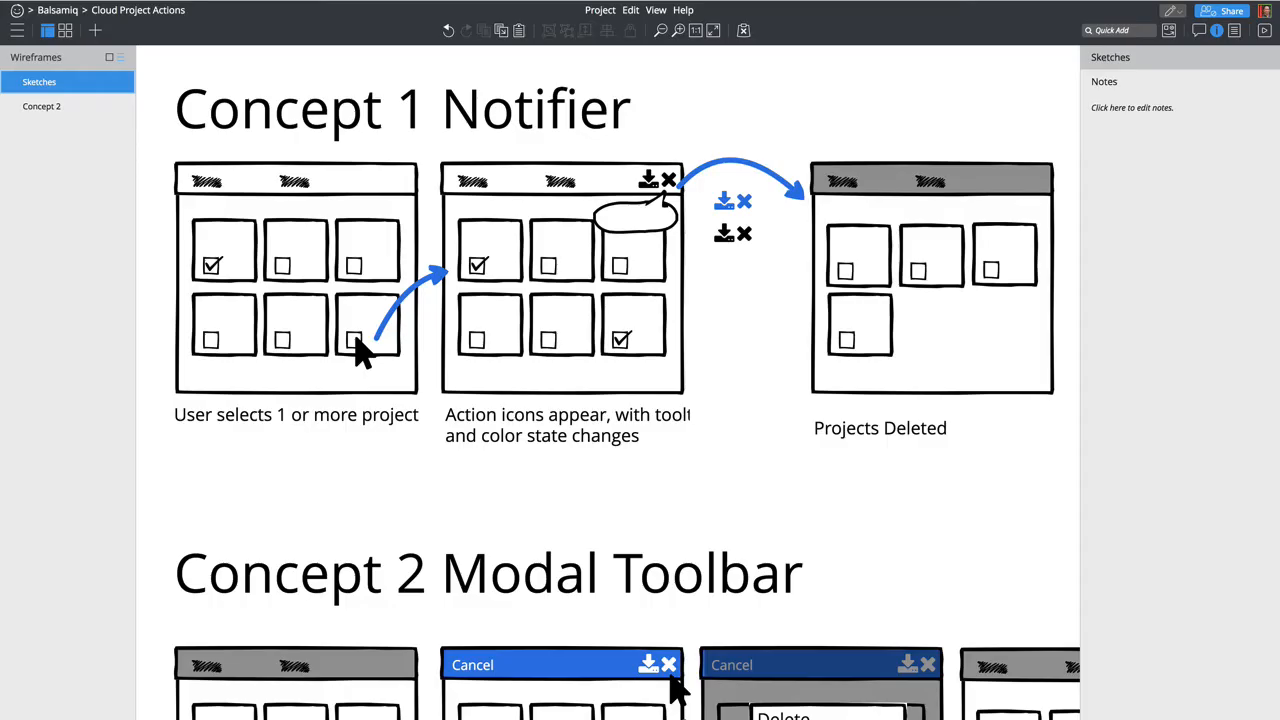
pyautogui.click(38, 106)
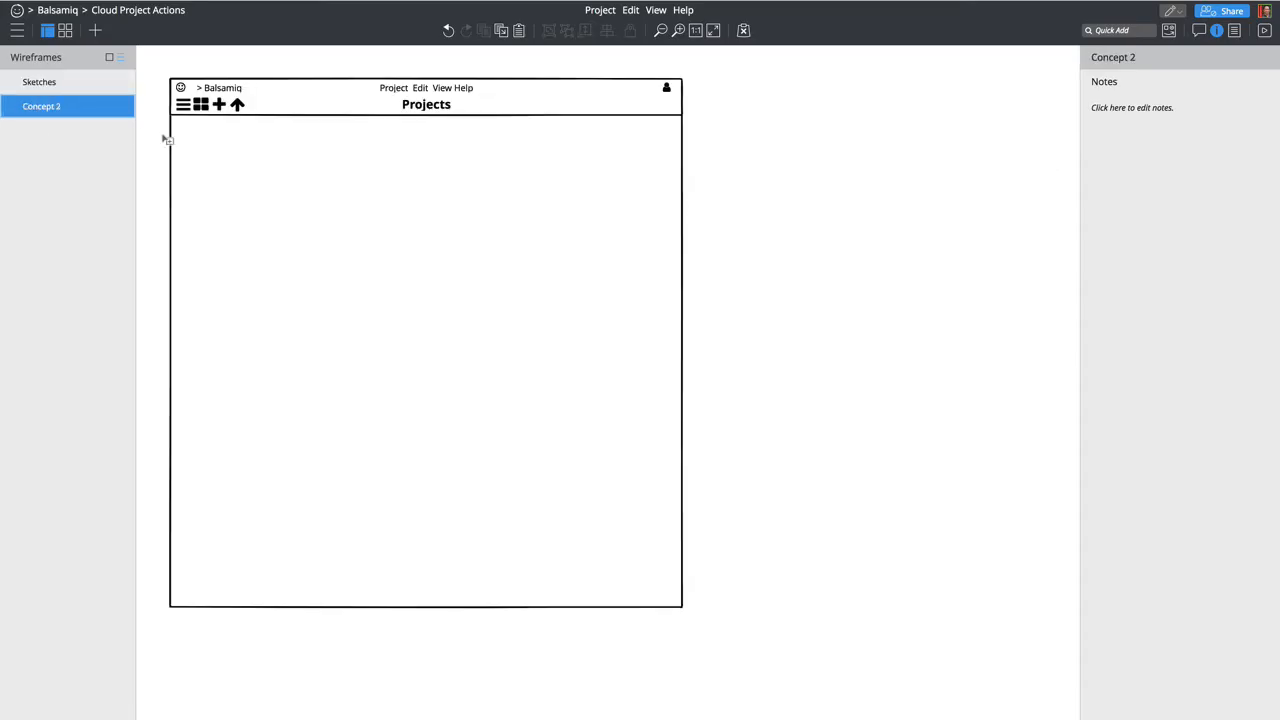
# Step: Draw a card rectangle about 264 by 194 below the header bar and place a 119 by 46 block of text in its upper-left corner
pyautogui.moveTo(181, 133)
pyautogui.mouseDown()
pyautogui.moveTo(283, 256)
pyautogui.moveTo(331, 249)
pyautogui.moveTo(358, 262)
pyautogui.mouseUp()
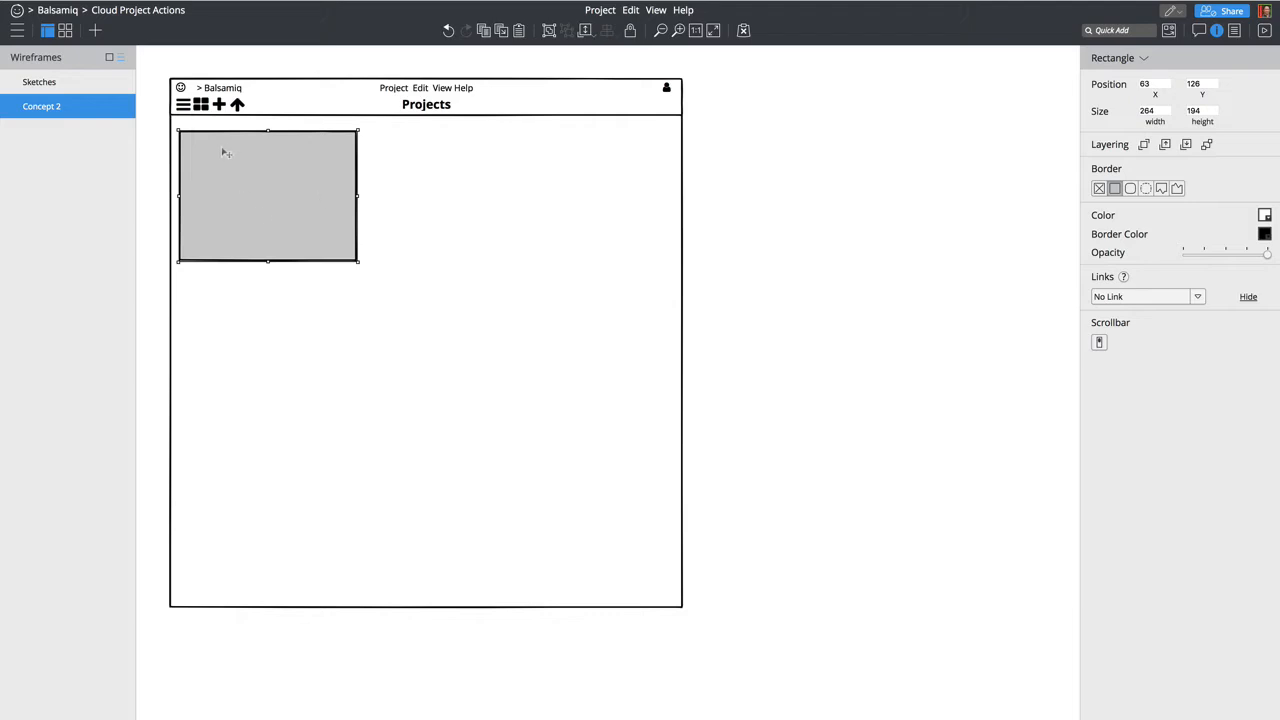
pyautogui.moveTo(223, 149)
pyautogui.mouseDown()
pyautogui.moveTo(308, 169)
pyautogui.moveTo(308, 182)
pyautogui.mouseUp()
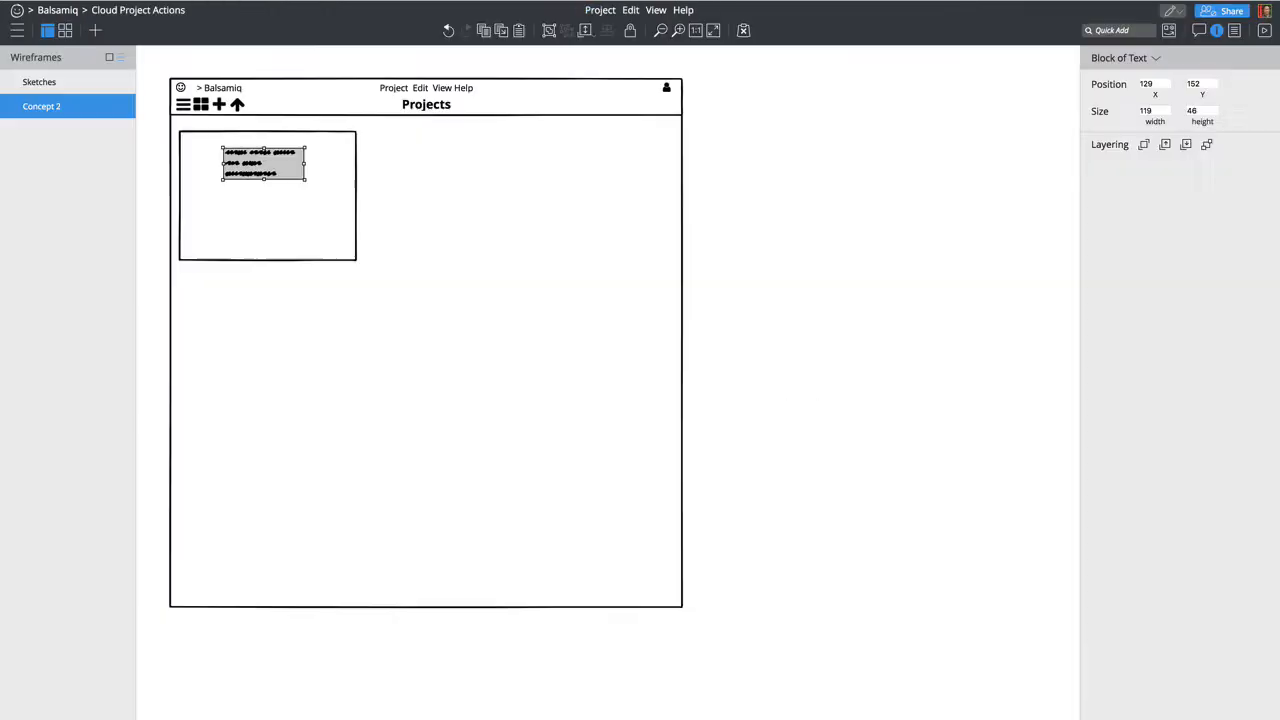
pyautogui.moveTo(230, 155); pyautogui.dragTo(230, 148)
# Step: Add a medium-sized, bordered User icon beneath the card's text block and duplicate it beside the original
pyautogui.hotkey('ctrl', '/')
pyautogui.write('user')
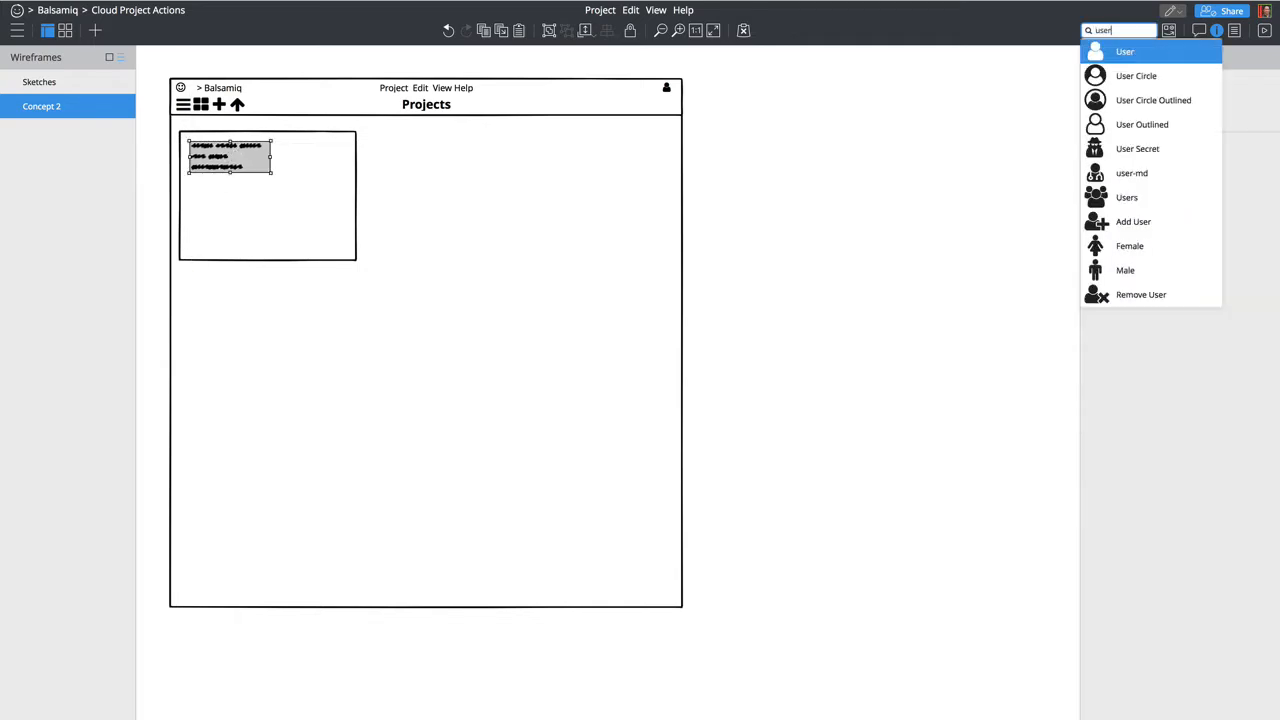
pyautogui.press('Return')
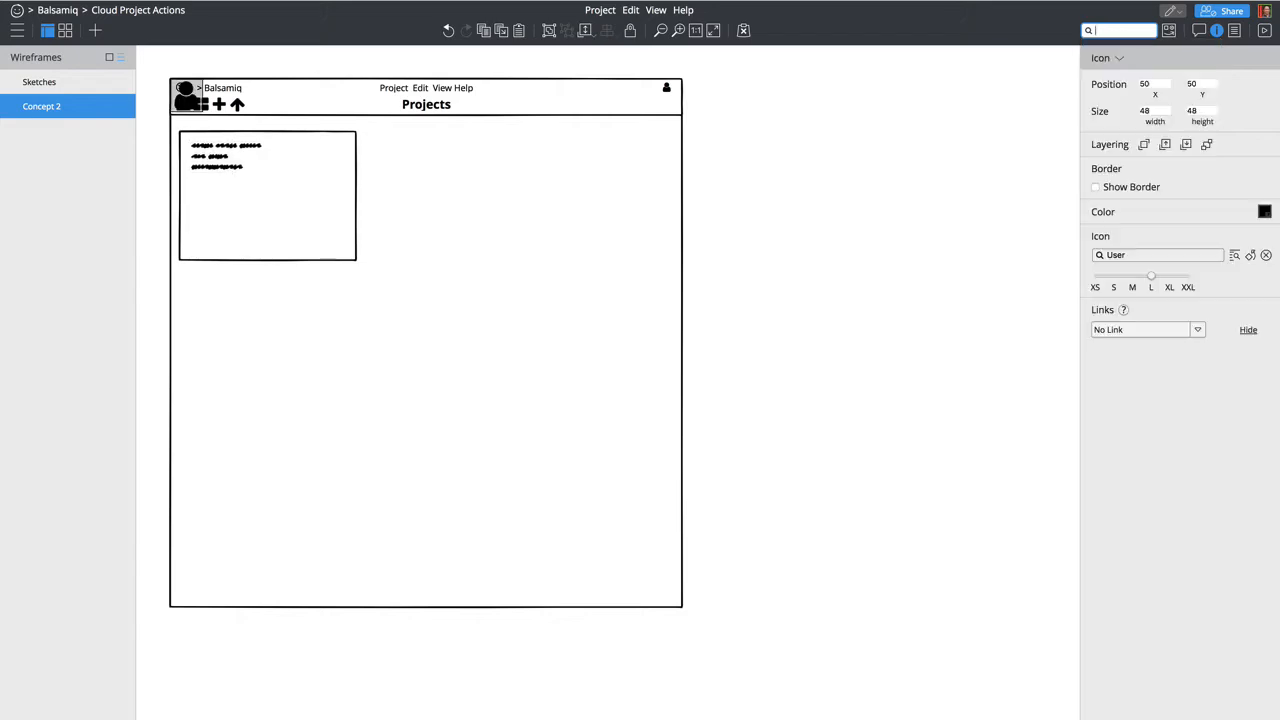
pyautogui.moveTo(195, 100); pyautogui.dragTo(216, 179)
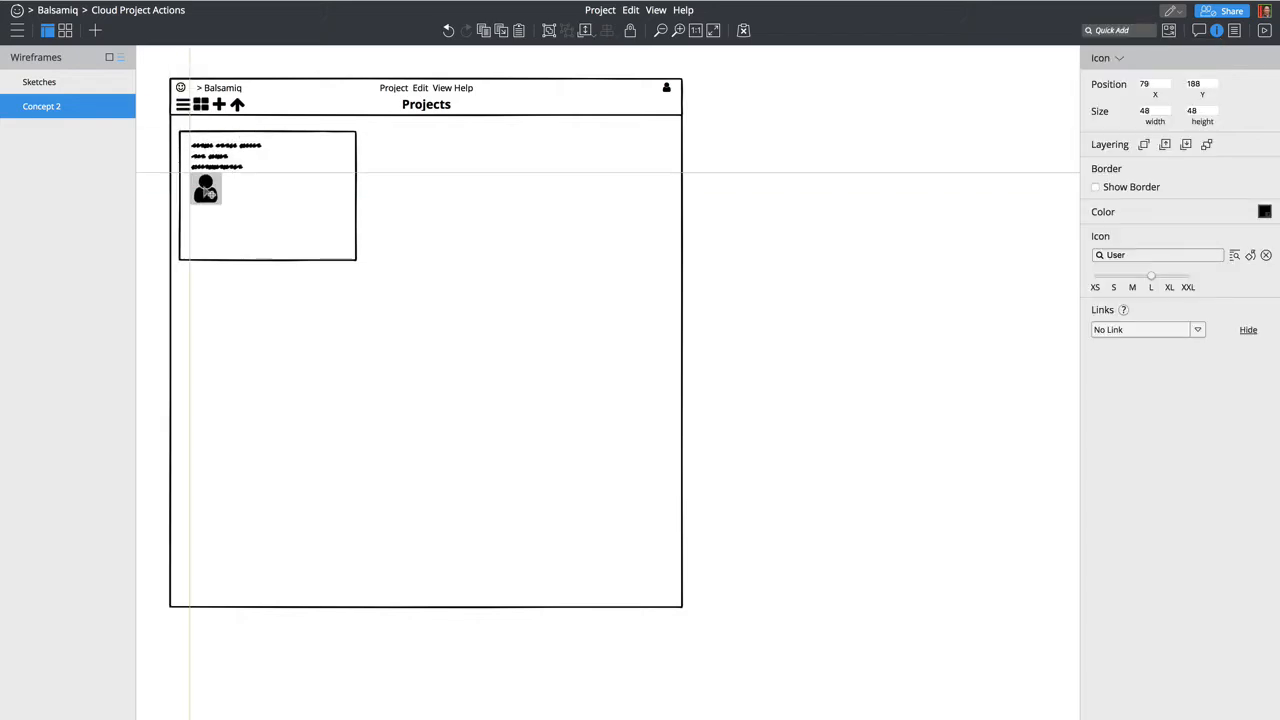
pyautogui.click(1131, 189)
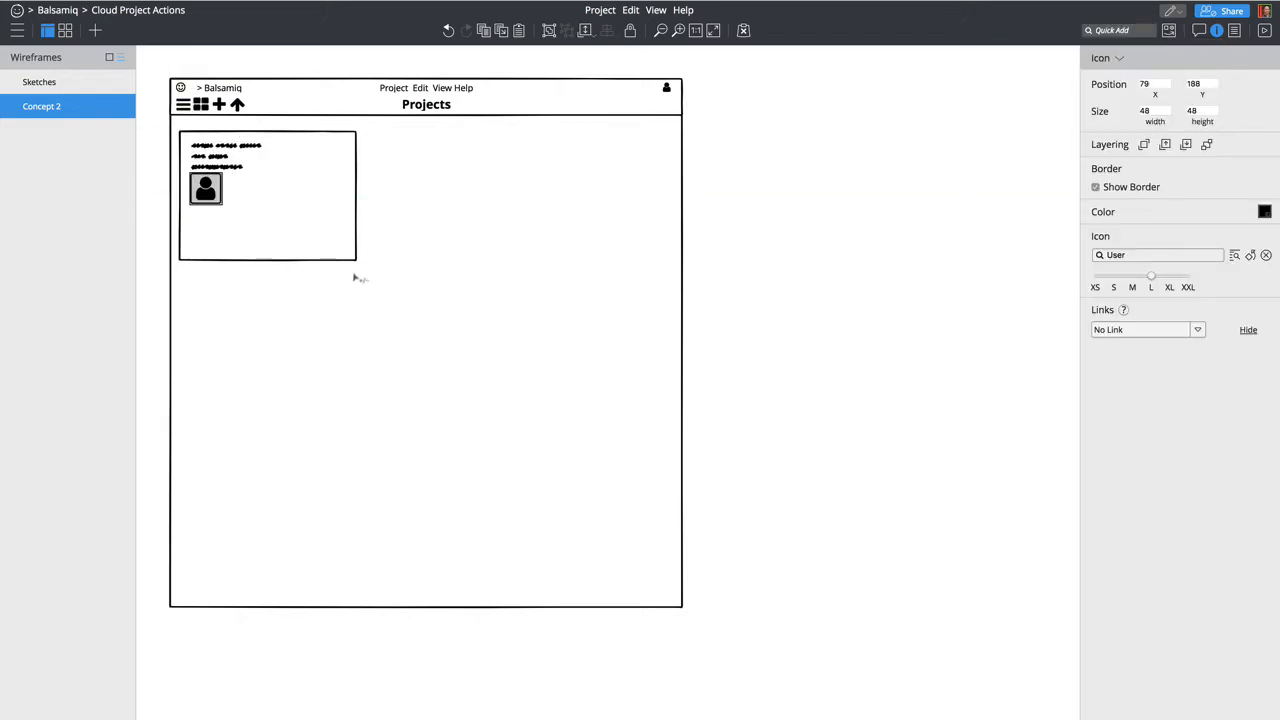
pyautogui.click(1133, 278)
pyautogui.moveTo(202, 189); pyautogui.dragTo(224, 190)
# Step: Add a Users icon in size S to the right of the two bordered user icons in the card
pyautogui.click(1108, 30)
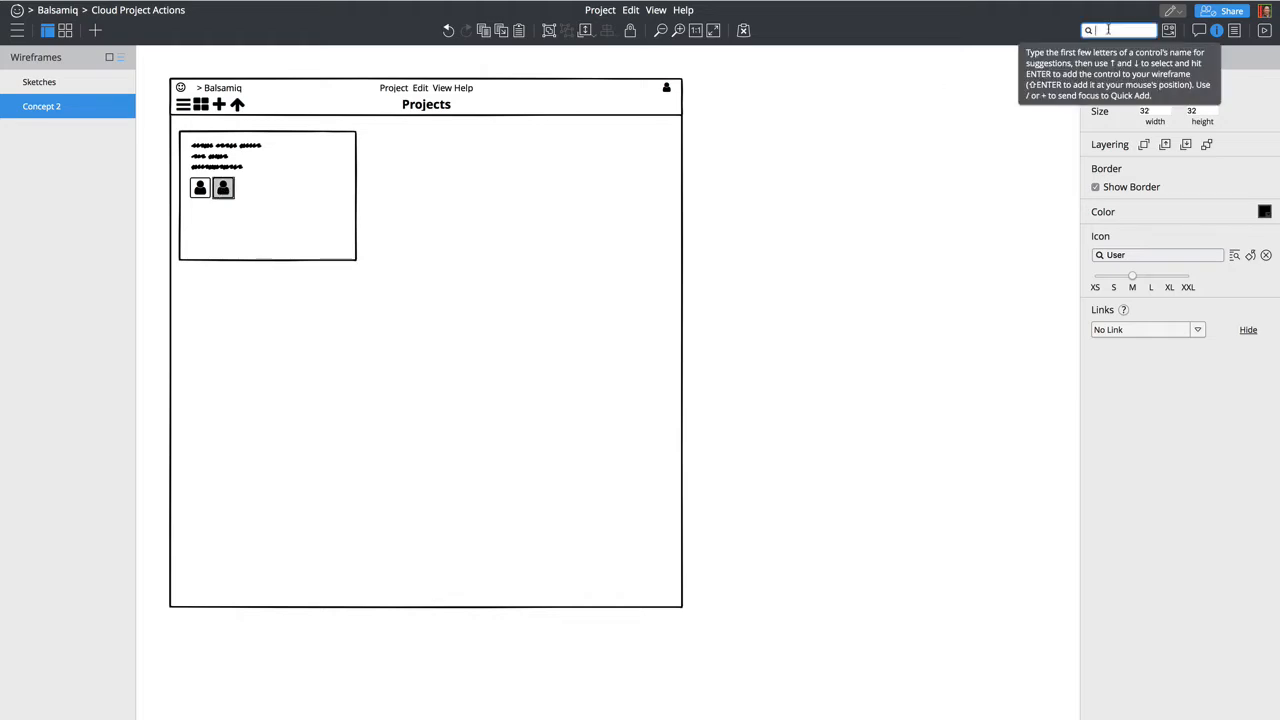
pyautogui.write('peop')
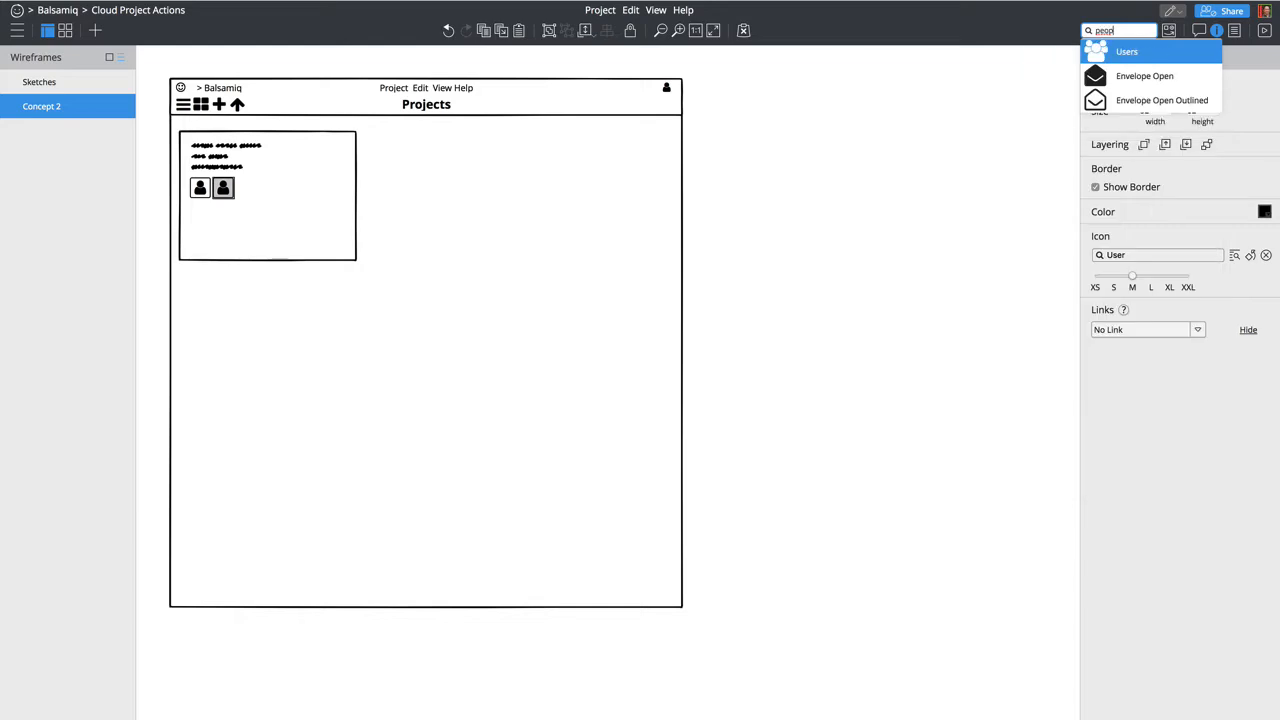
pyautogui.press('Return')
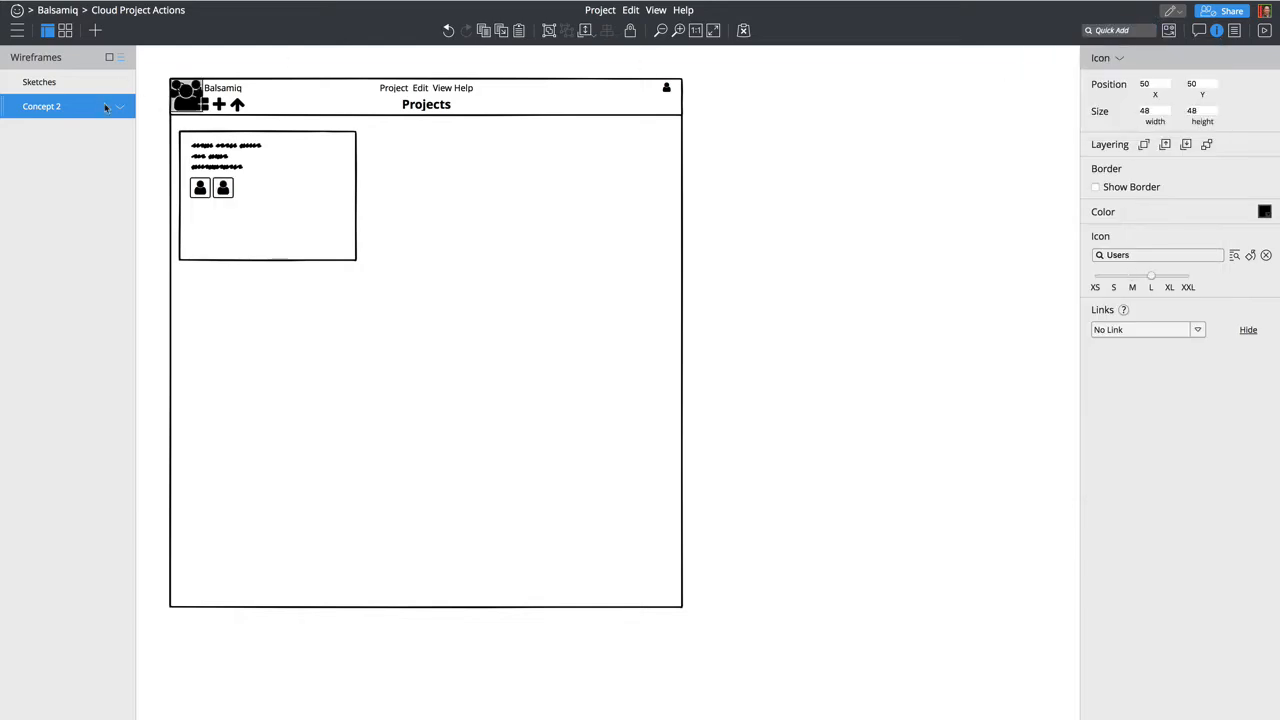
pyautogui.moveTo(190, 92); pyautogui.dragTo(264, 190)
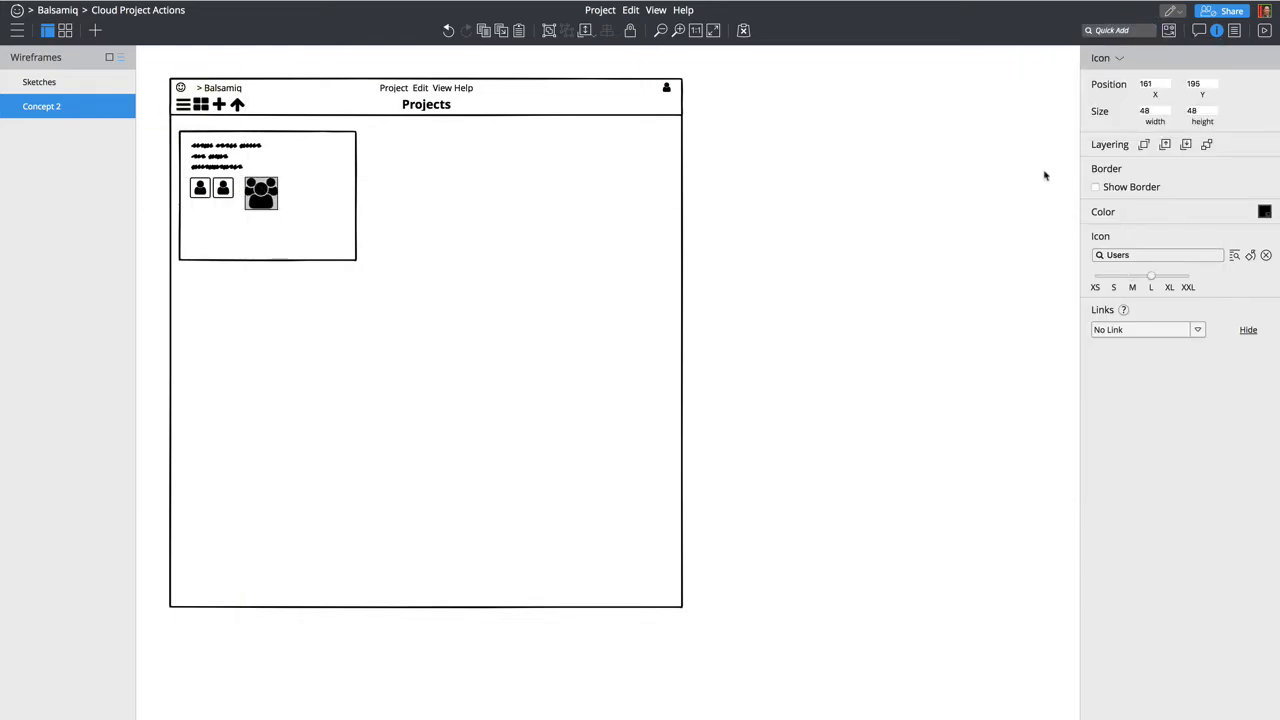
pyautogui.click(1114, 276)
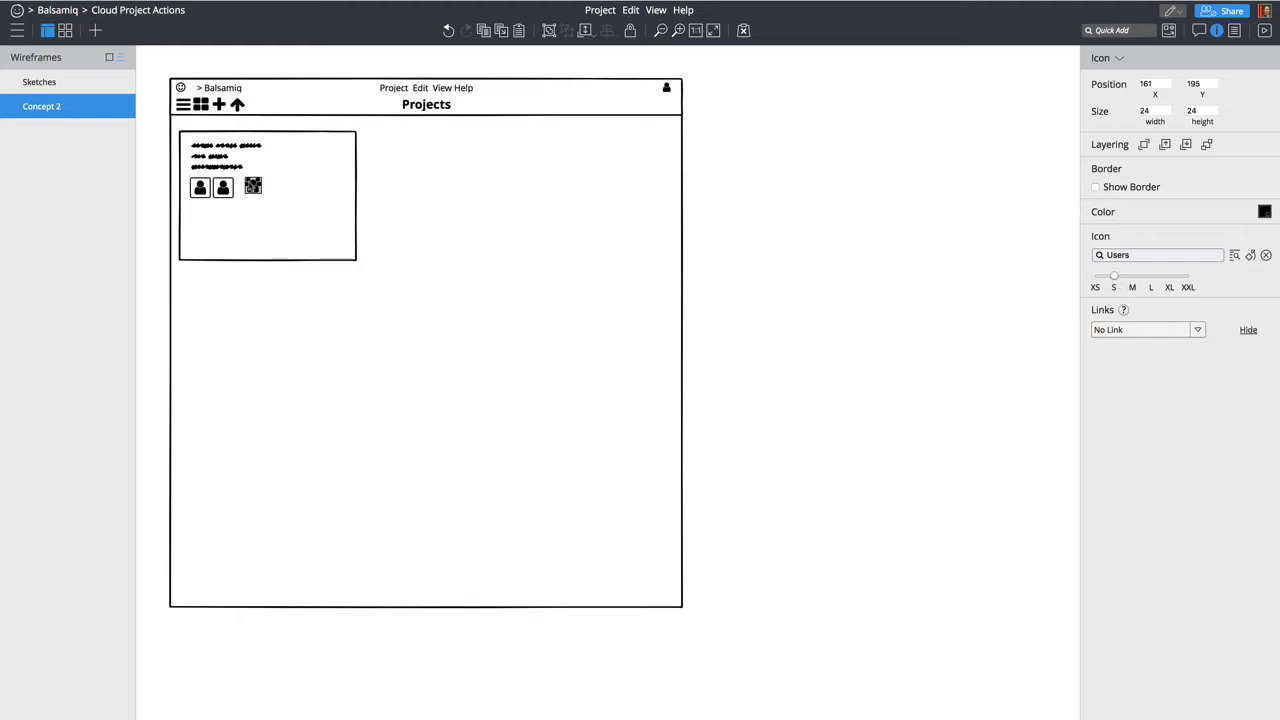
pyautogui.moveTo(253, 186); pyautogui.dragTo(247, 189)
# Step: Turn the card's block of text into editable text and replace it with "Acme Widgets"
pyautogui.click(224, 158)
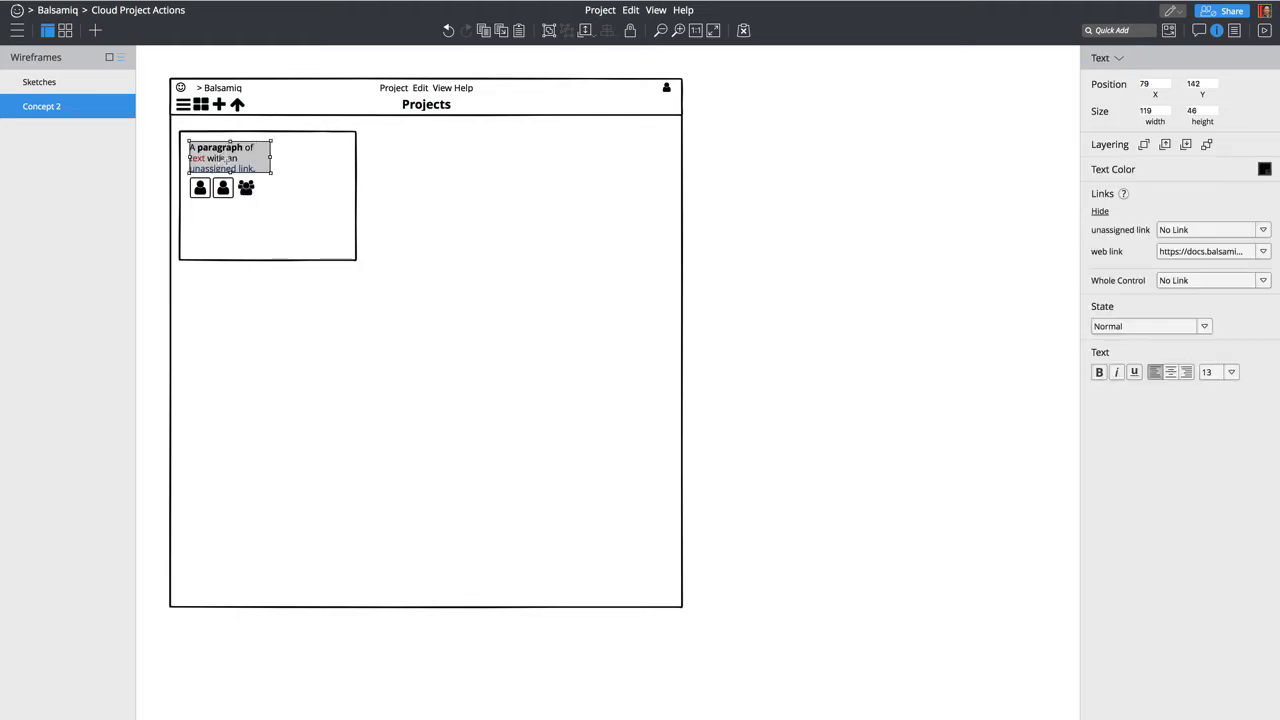
pyautogui.doubleClick(224, 158)
pyautogui.write('Acme Widgets')
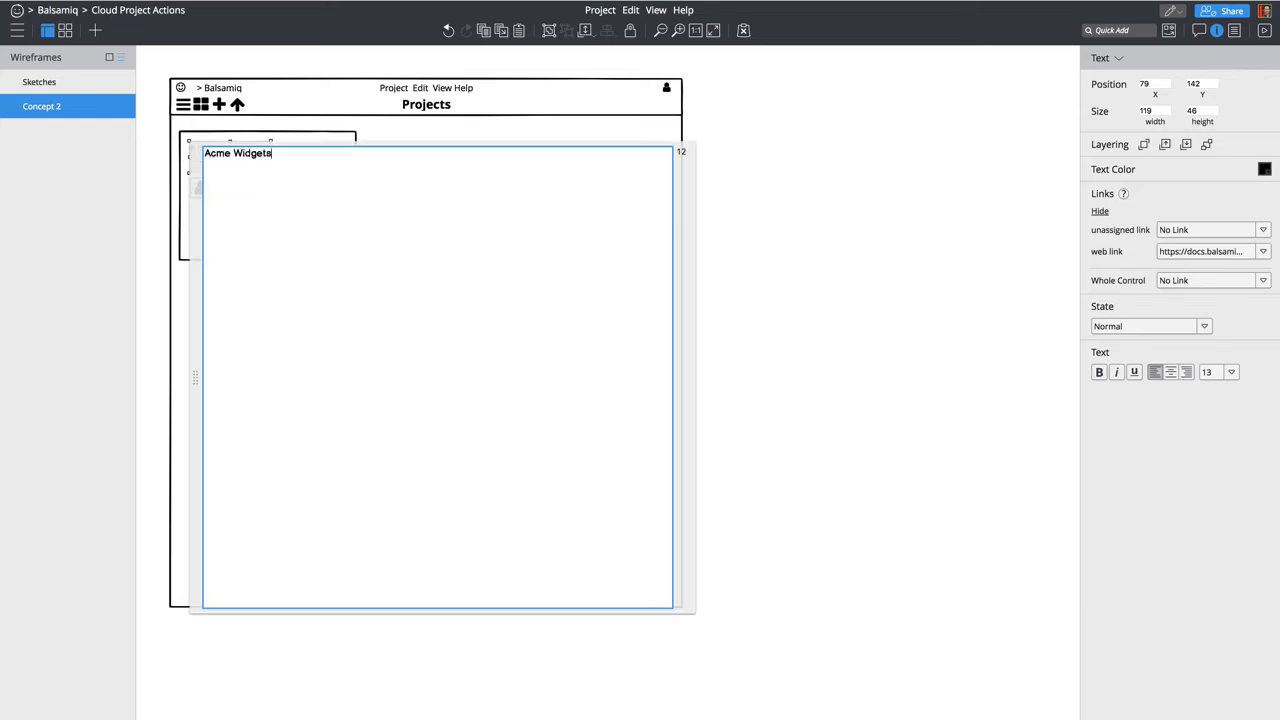
pyautogui.hotkey('ctrl', 'Return')
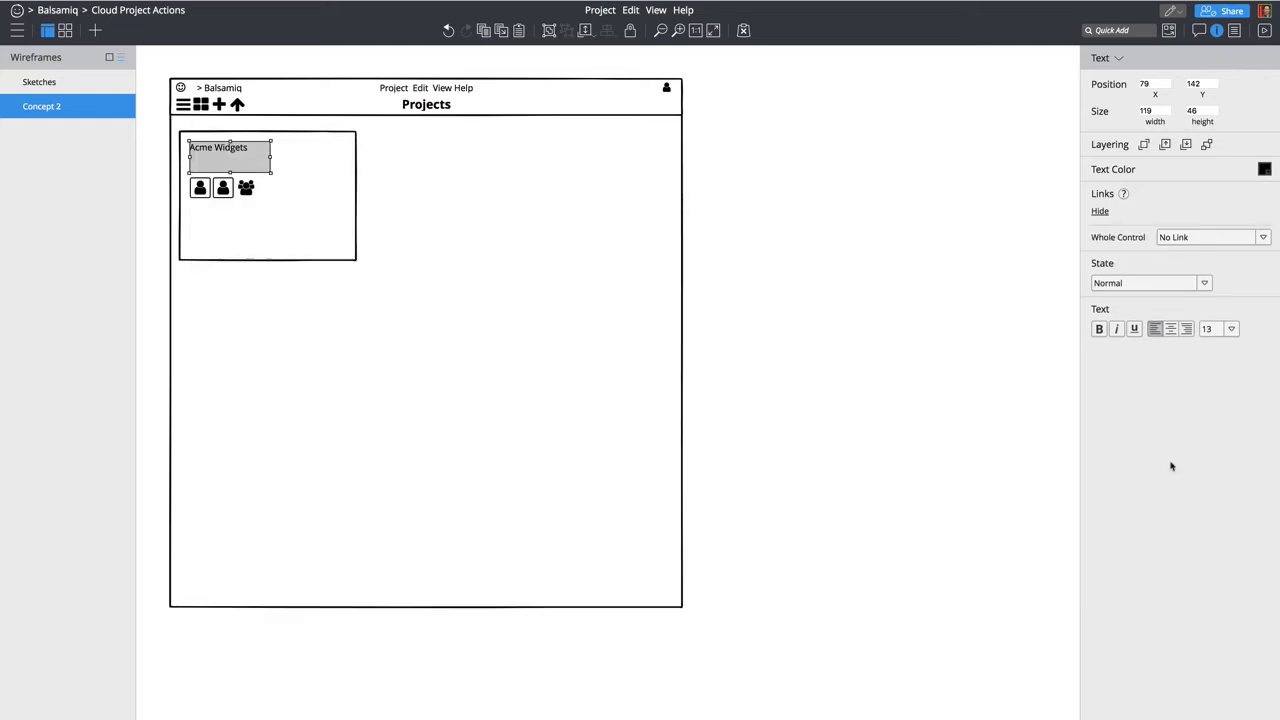
# Step: Make the Acme Widgets title bold at size 16 and reduce its text box height to 37
pyautogui.hotkey('ctrl', ']')
pyautogui.hotkey('ctrl', ']')
pyautogui.hotkey('ctrl', ']')
pyautogui.hotkey('ctrl', 'b')
pyautogui.moveTo(231, 172); pyautogui.dragTo(231, 163)
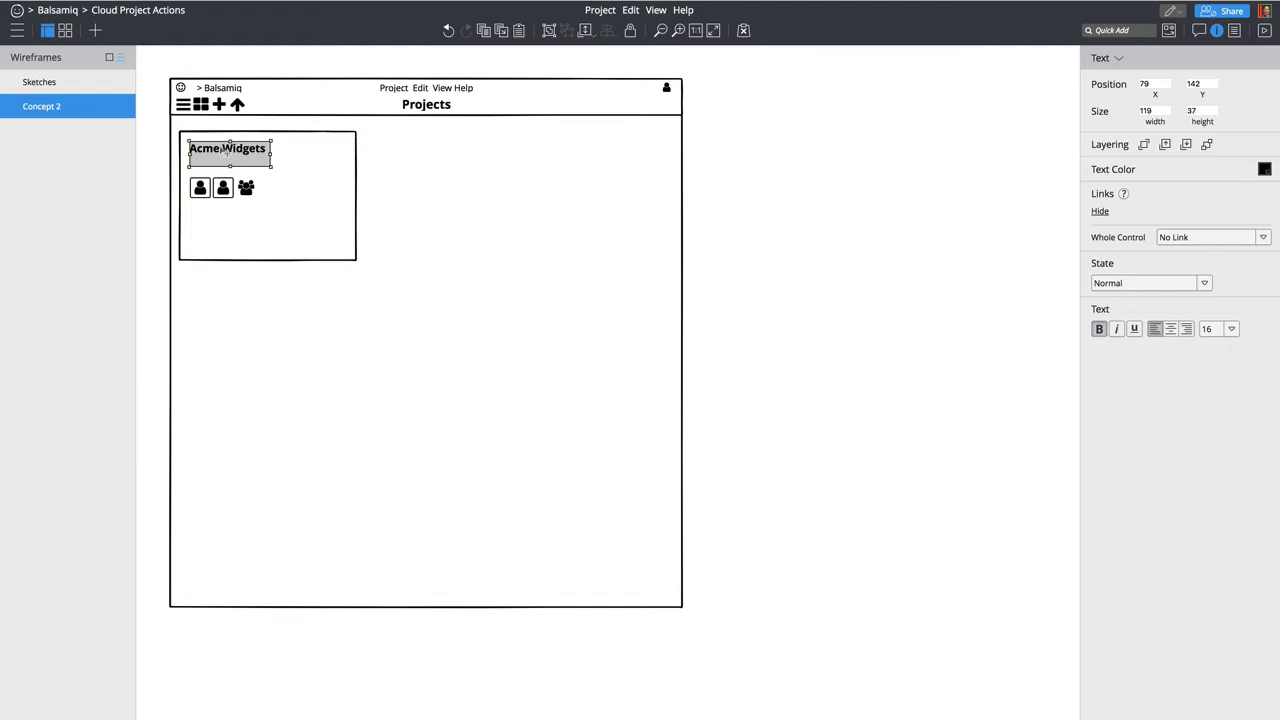
# Step: Align the card's three people icons along their middles and move the row up directly beneath the Acme Widgets title
pyautogui.click(200, 188)
pyautogui.keyDown('shift'); pyautogui.click(223, 189); pyautogui.keyUp('shift')
pyautogui.keyDown('shift'); pyautogui.click(248, 189); pyautogui.keyUp('shift')
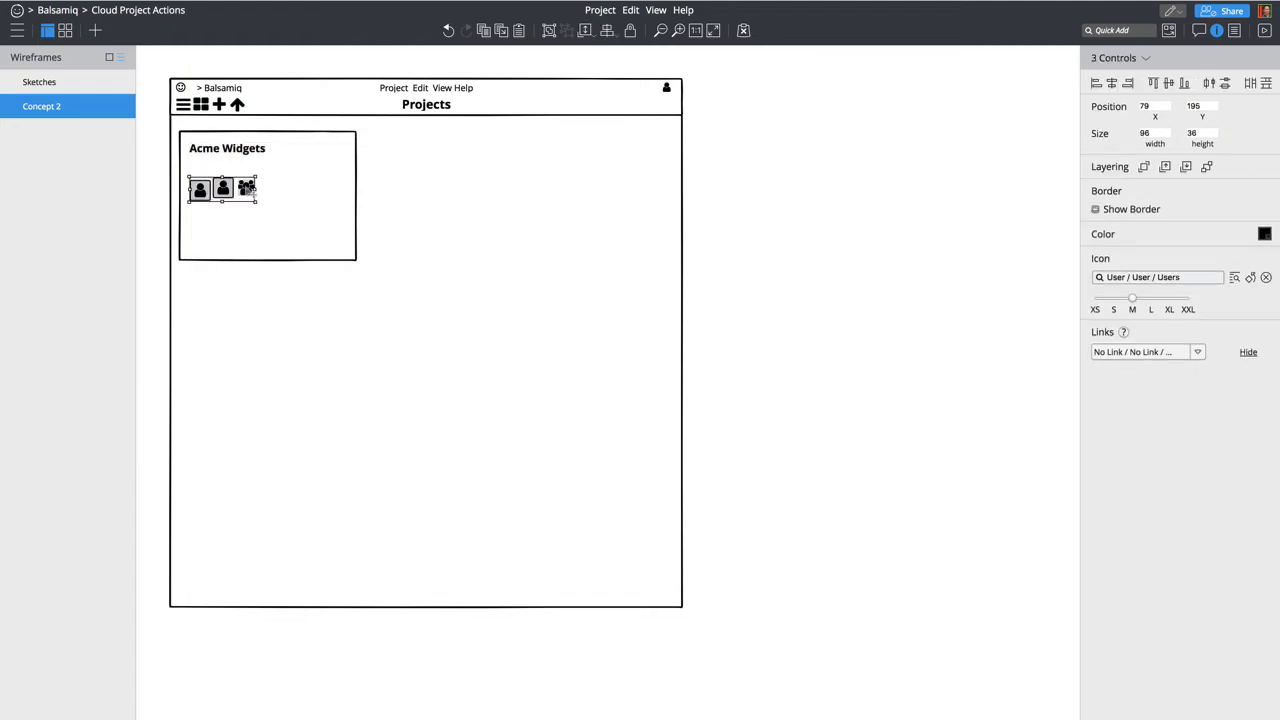
pyautogui.rightClick(250, 190)
pyautogui.click(316, 521)
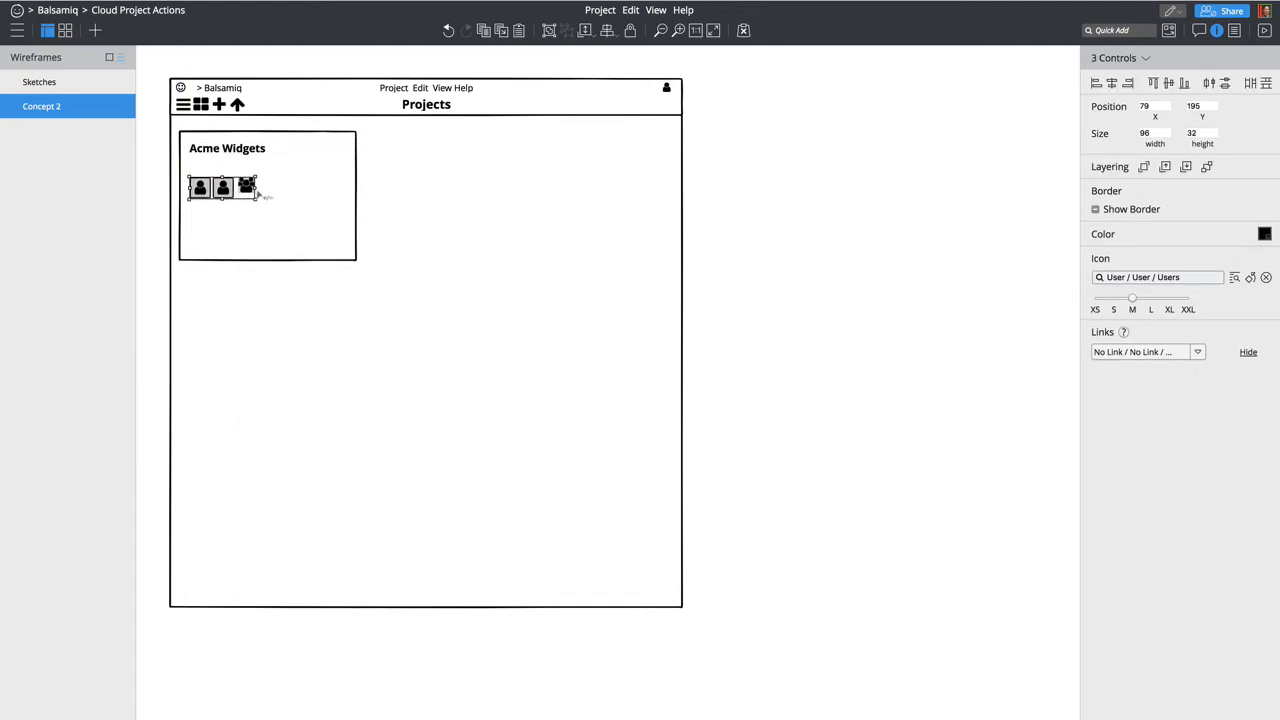
pyautogui.rightClick(228, 186)
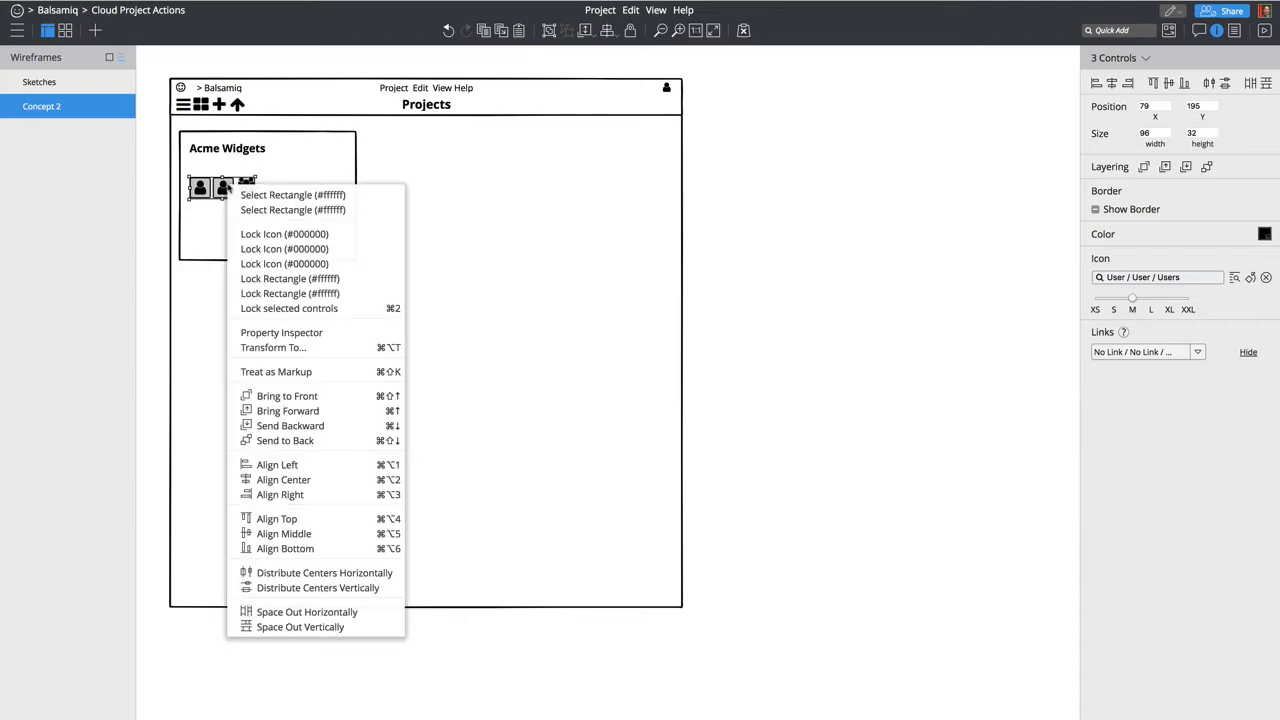
pyautogui.click(307, 536)
pyautogui.moveTo(201, 189); pyautogui.dragTo(200, 169)
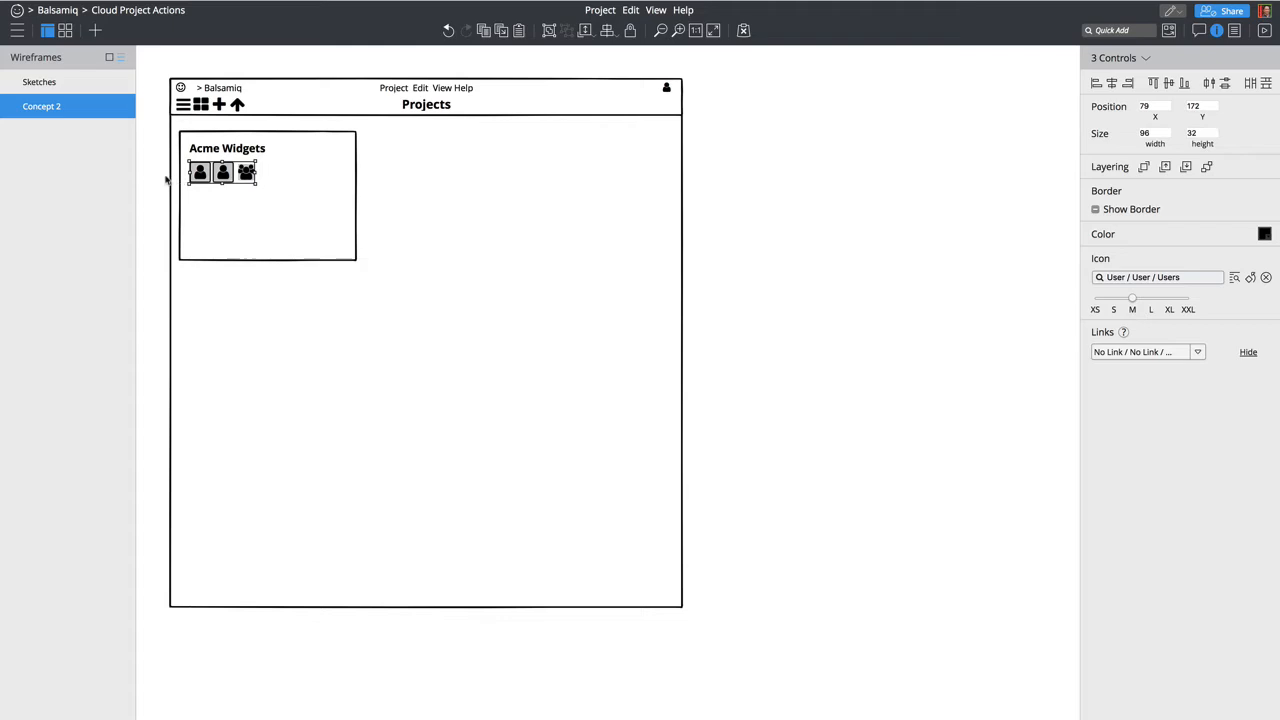
pyautogui.click(166, 179)
# Step: Add a checkbox without a label in the lower-left corner of the Acme Widgets card
pyautogui.hotkey('ctrl', '/')
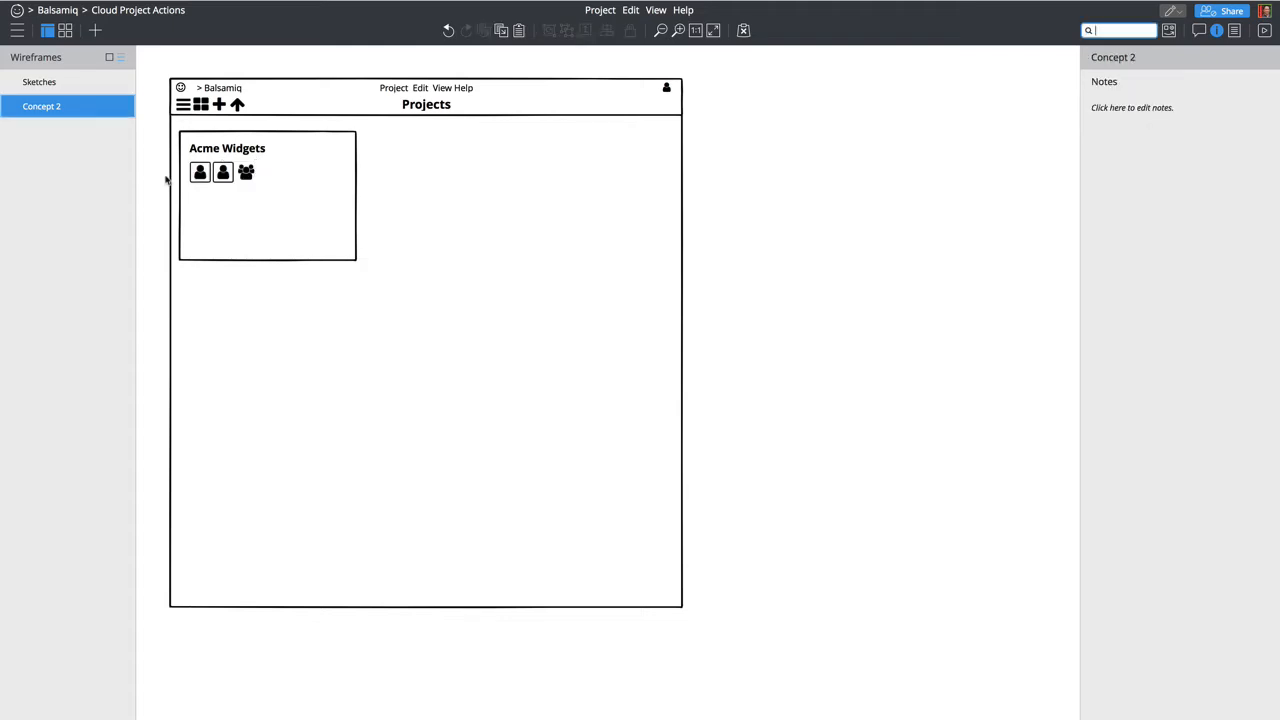
pyautogui.write('che')
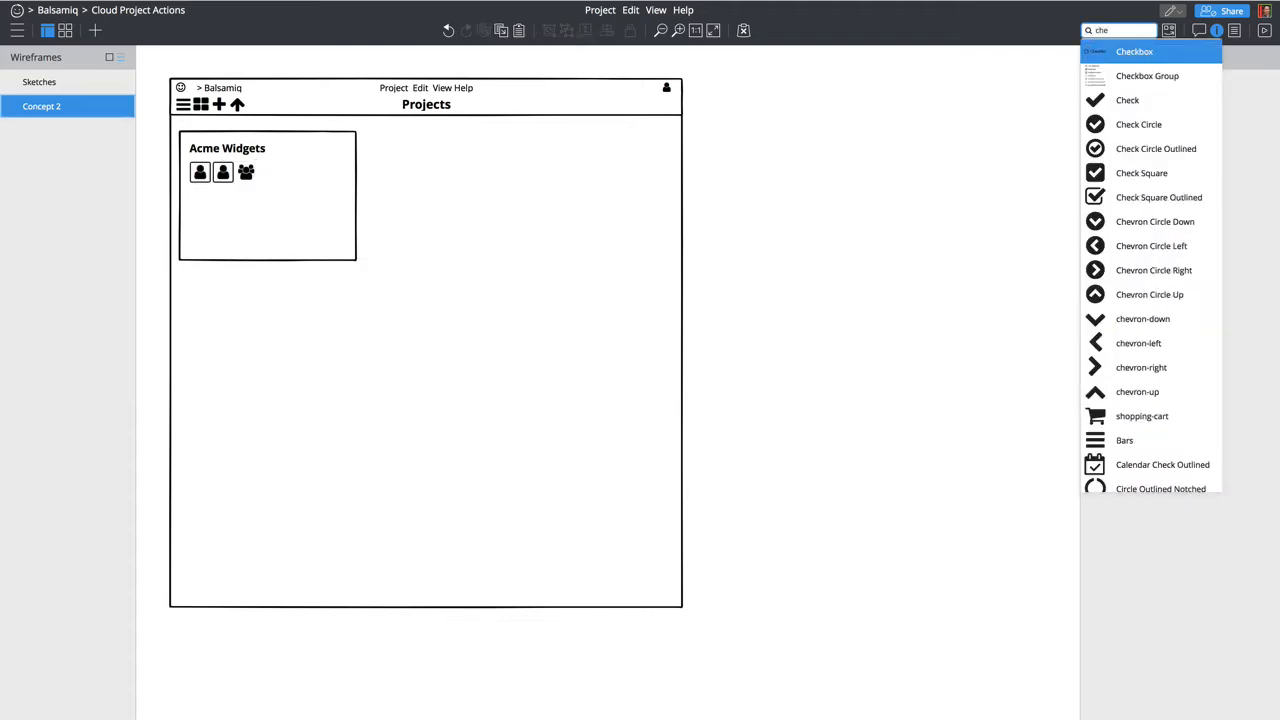
pyautogui.press('Return')
pyautogui.press('Return')
pyautogui.press('BackSpace')
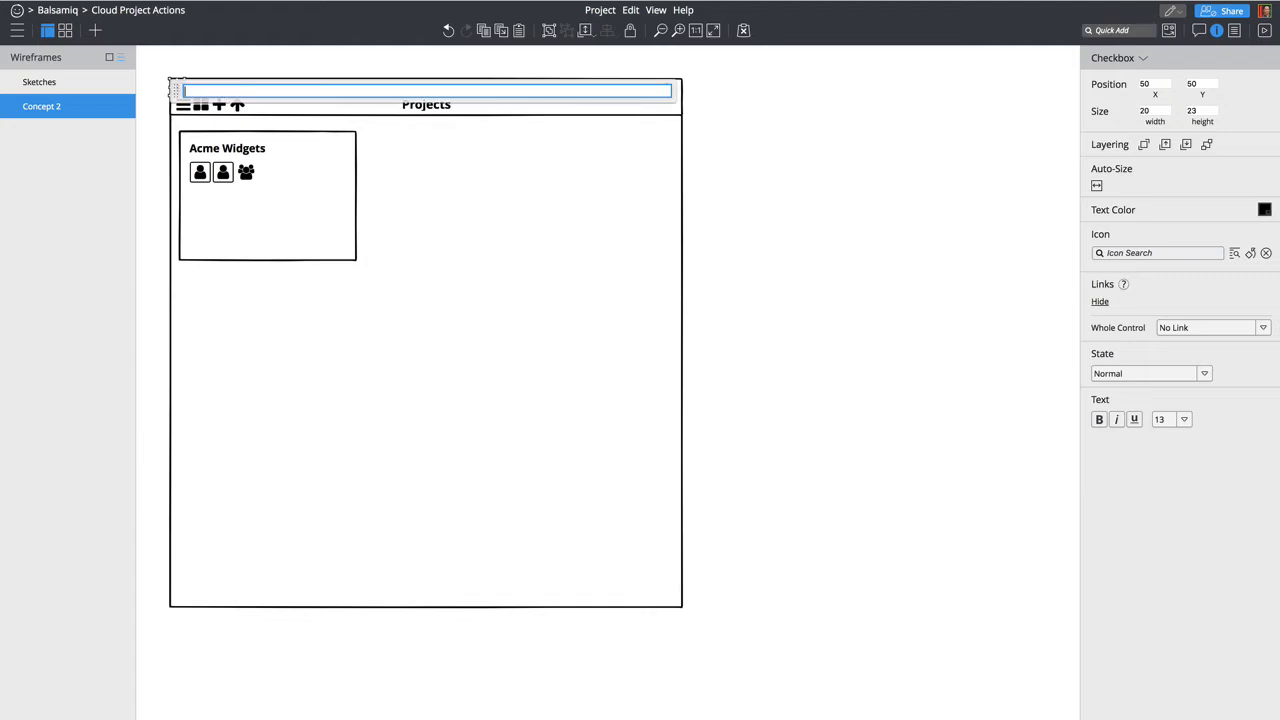
pyautogui.press('Return')
pyautogui.moveTo(177, 88); pyautogui.dragTo(197, 246)
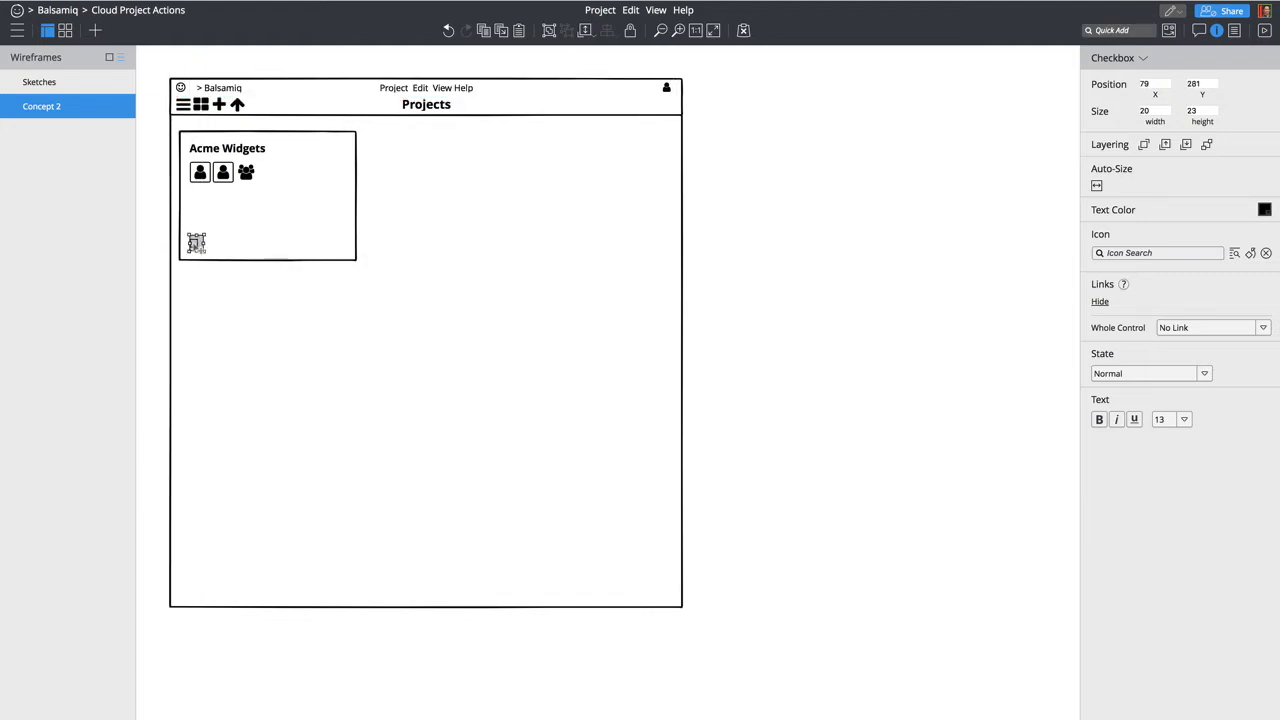
# Step: Set the card checkbox's text size to 20 and widen its box slightly
pyautogui.press('super+bracketright')
pyautogui.press('super+bracketright')
pyautogui.press('super+bracketright')
pyautogui.press('super+bracketright')
pyautogui.moveTo(203, 243); pyautogui.dragTo(211, 244)
# Step: Add a Files Outlined icon to the wireframe as the duplicate action
pyautogui.press('/')
pyautogui.write('download')
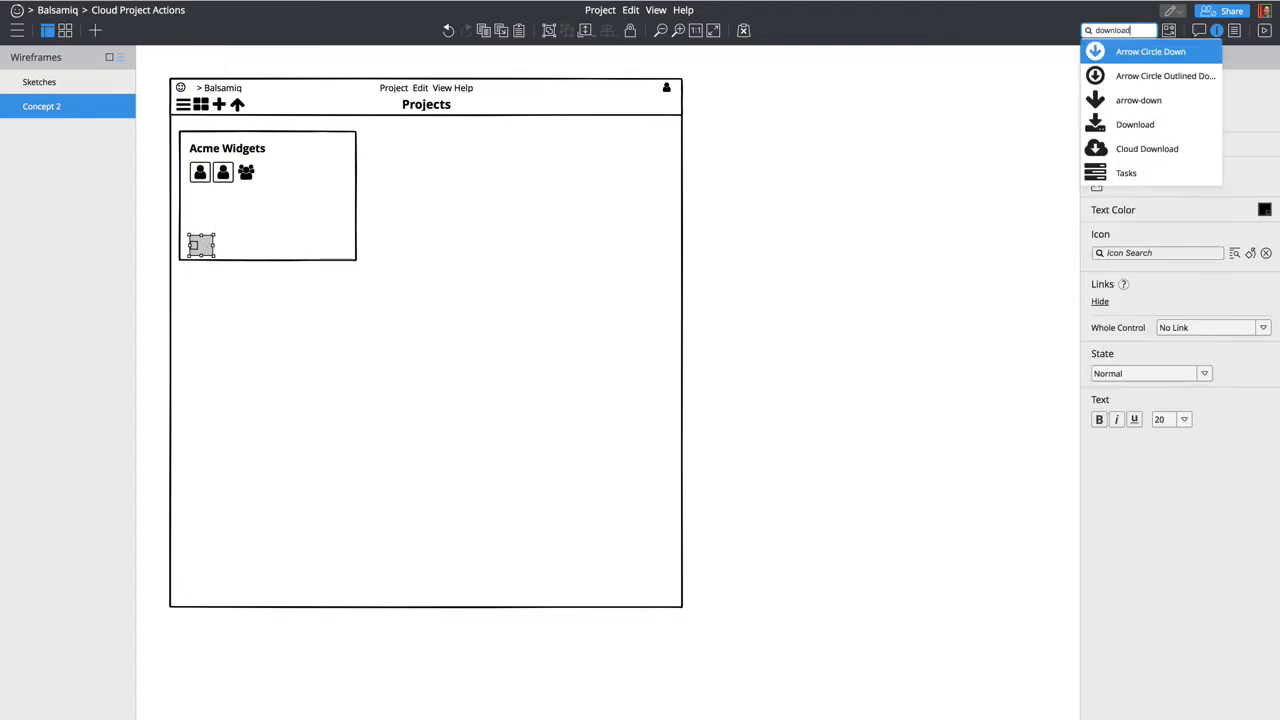
pyautogui.press('super+a')
pyautogui.write('dup')
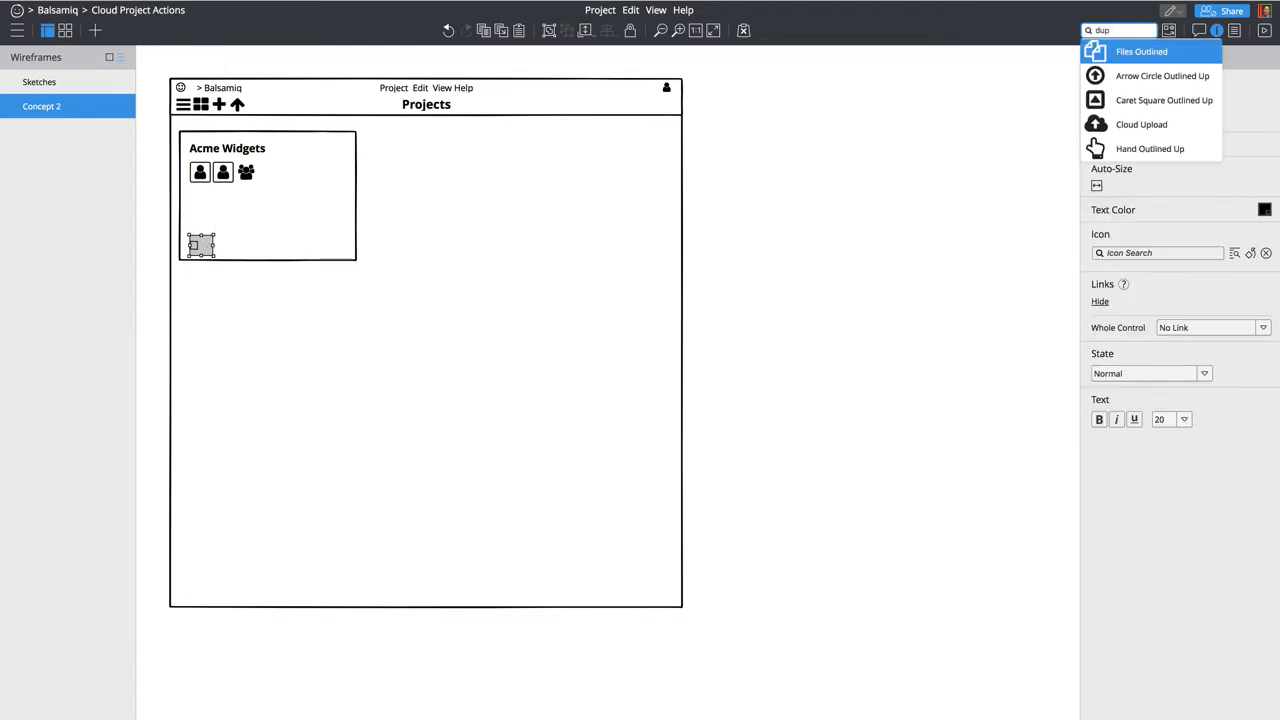
pyautogui.press('Return')
# Step: Add a Download icon to the wireframe
pyautogui.write('/download')
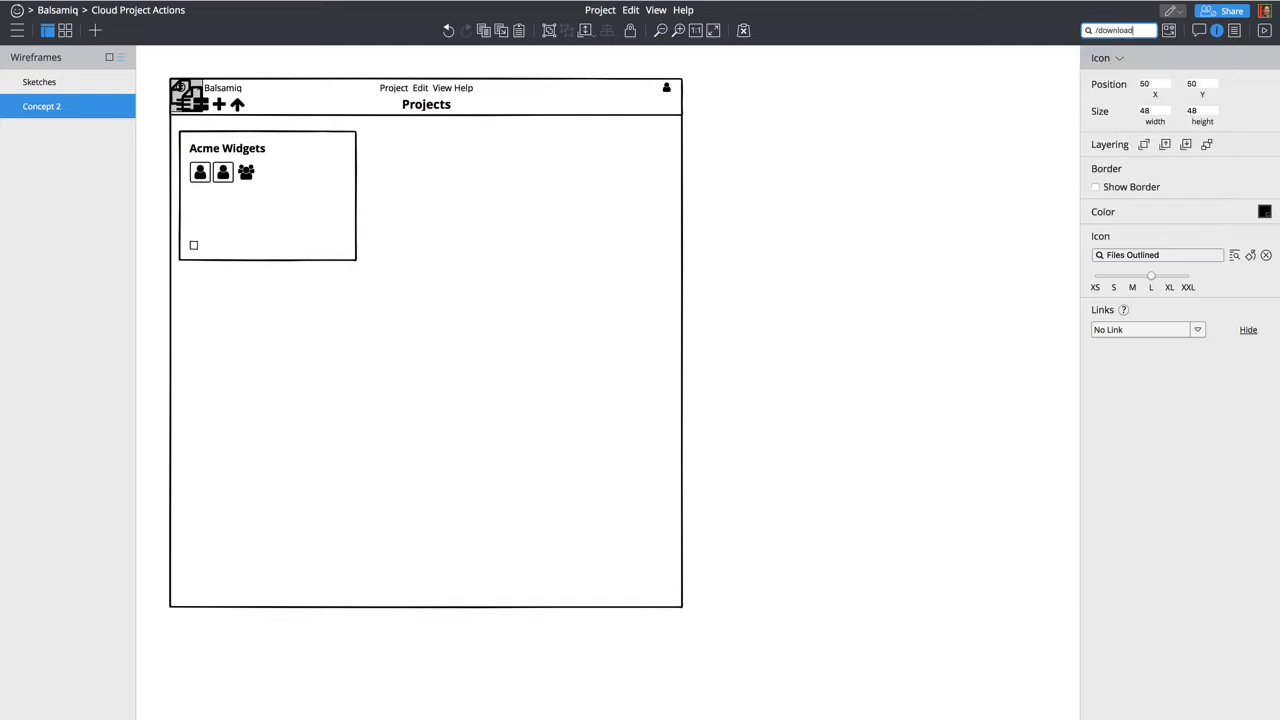
pyautogui.press('super+a')
pyautogui.write('down')
pyautogui.press('Down')
pyautogui.press('Return')
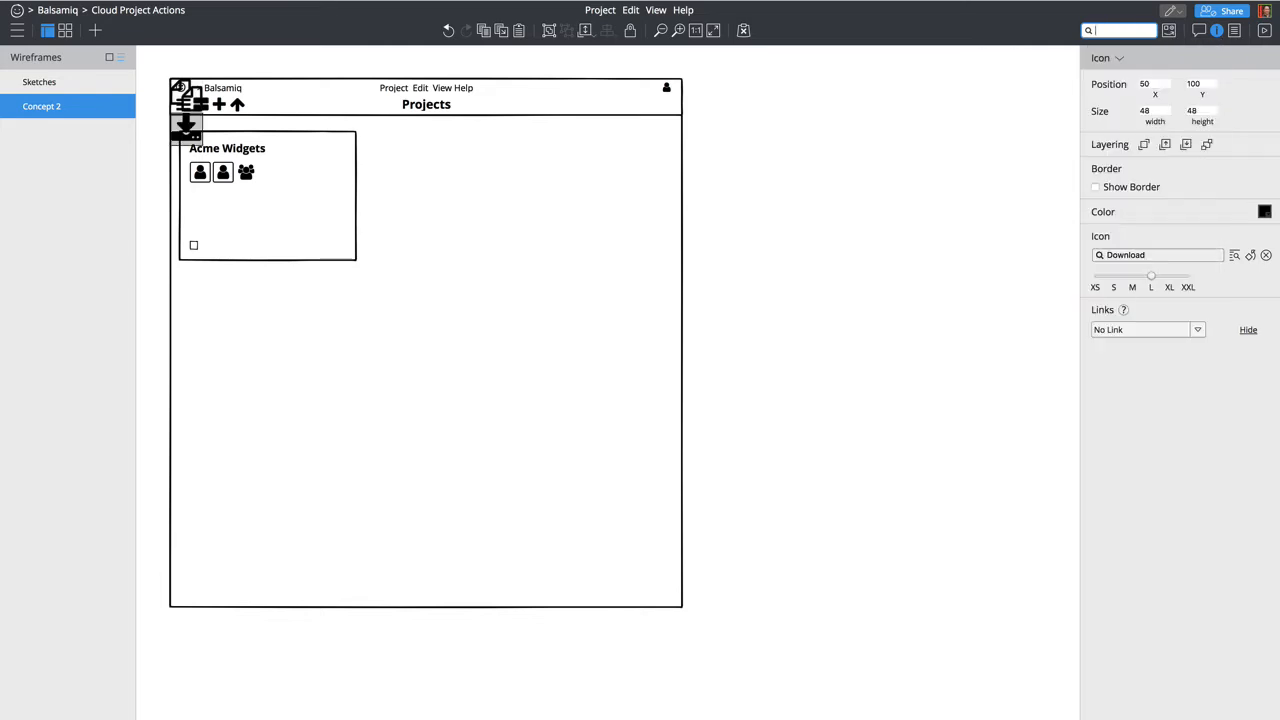
pyautogui.write('x')
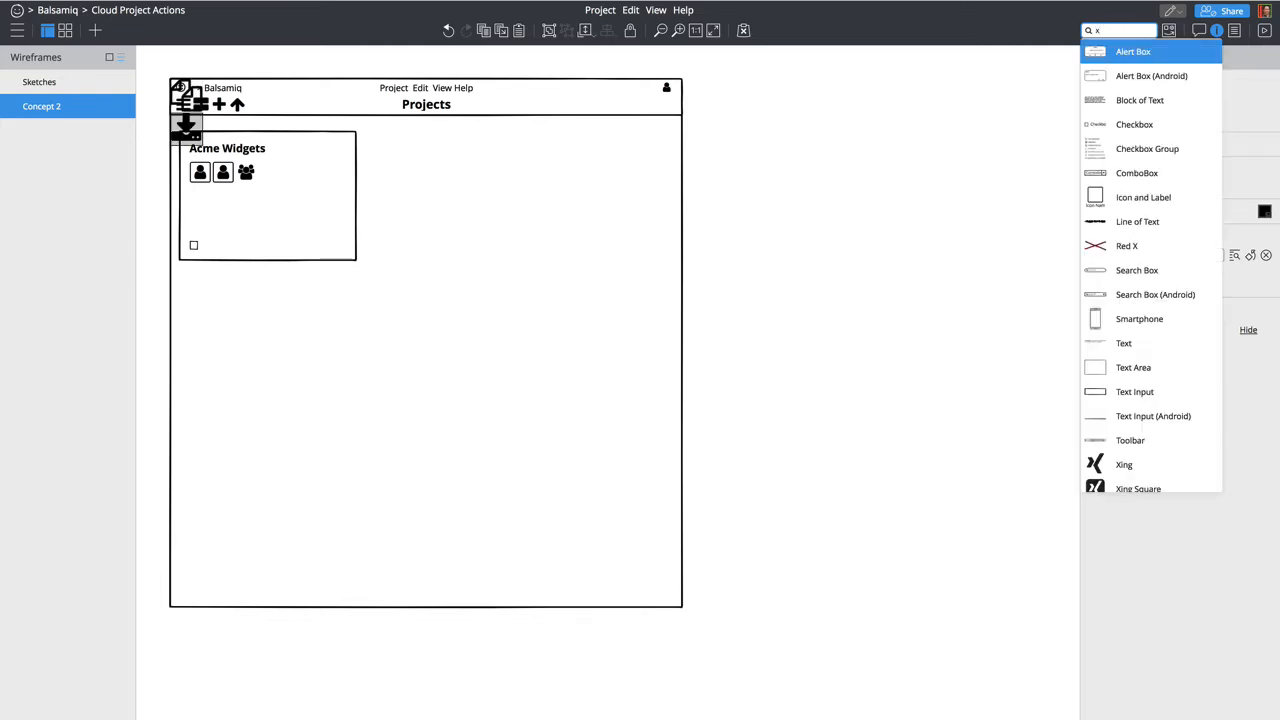
pyautogui.press('BackSpace')
pyautogui.write('delete')
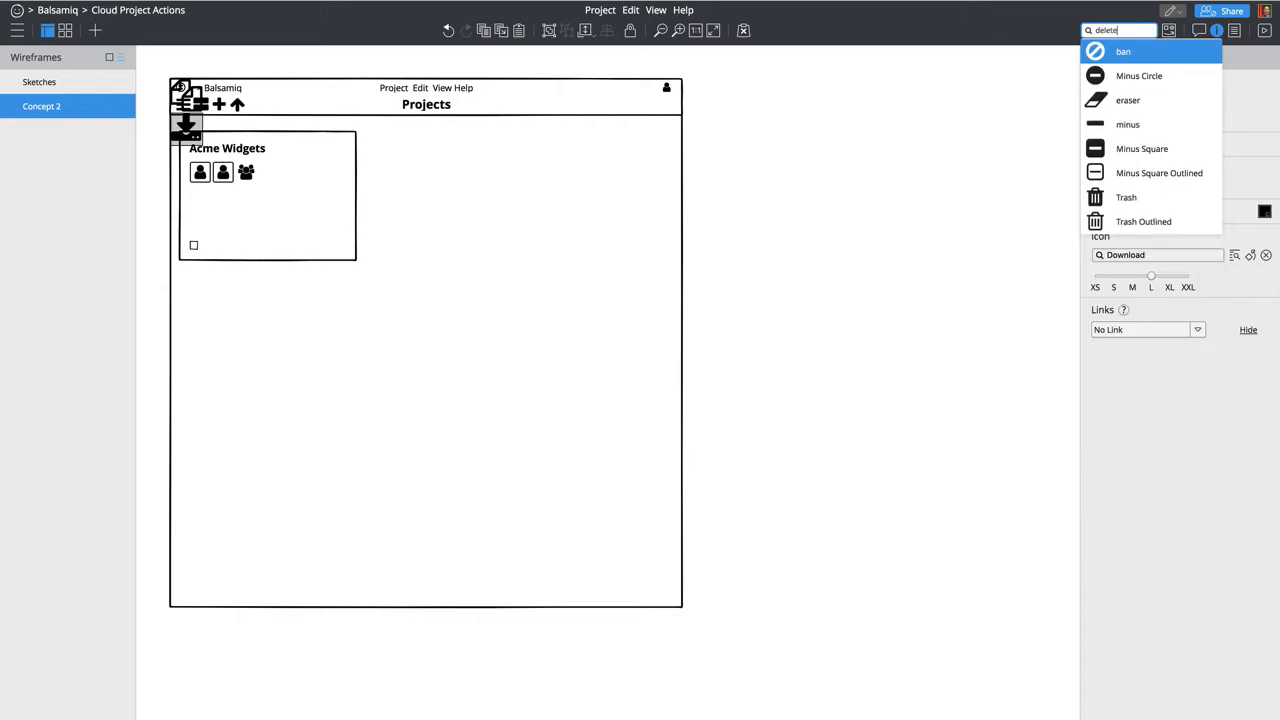
pyautogui.press('super+a')
pyautogui.write('x')
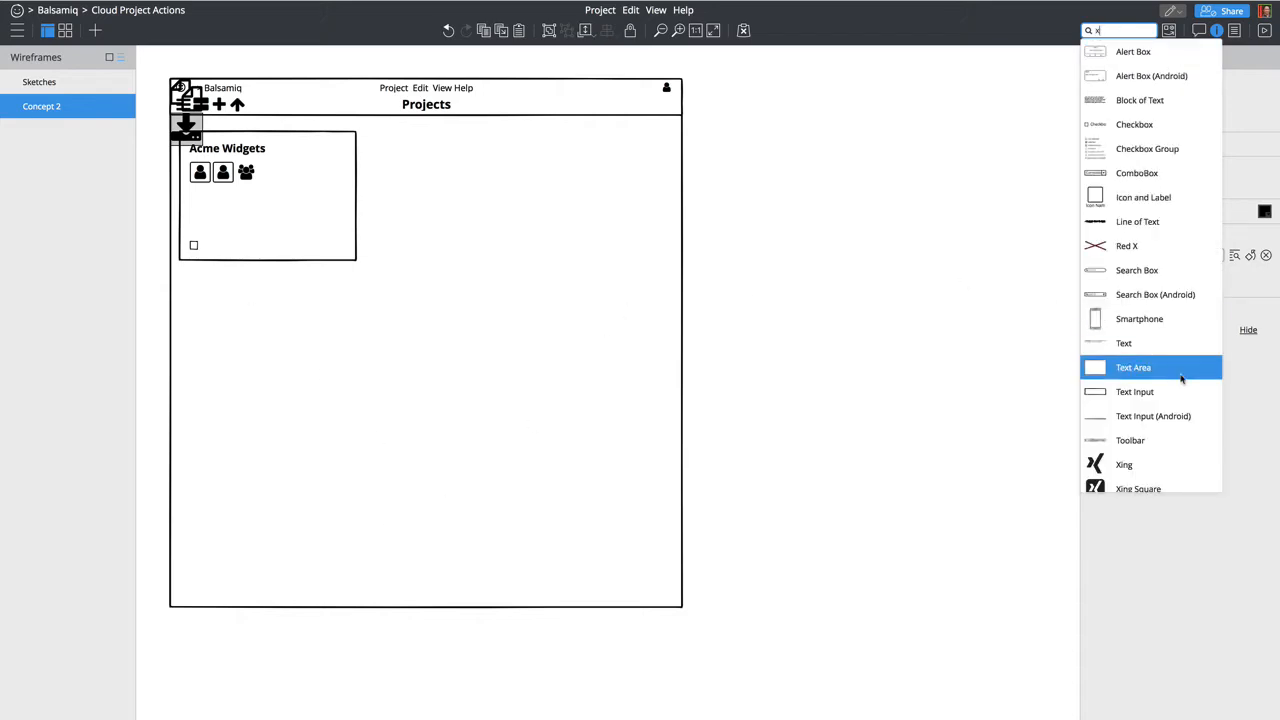
pyautogui.press('BackSpace')
# Step: Add a Times icon to the wireframe as the delete action
pyautogui.write('ckise')
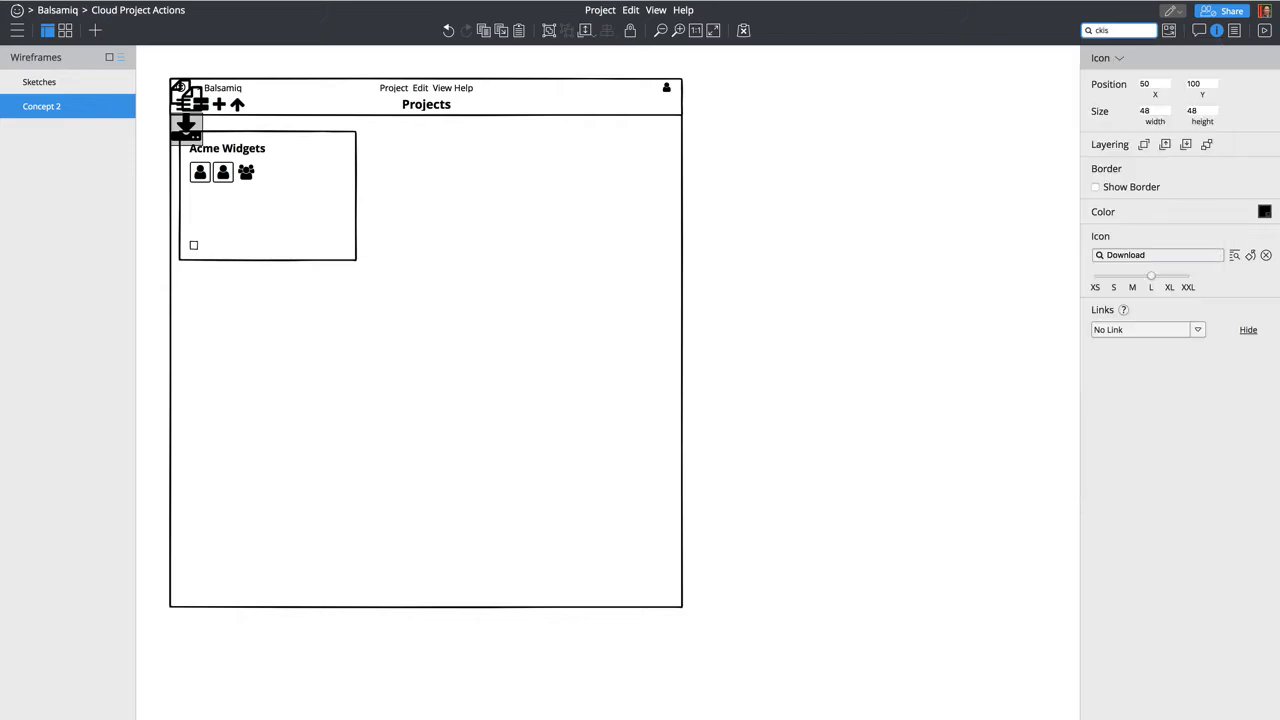
pyautogui.press('BackSpace')
pyautogui.press('BackSpace')
pyautogui.press('BackSpace')
pyautogui.write('kise')
pyautogui.press('BackSpace')
pyautogui.press('BackSpace')
pyautogui.press('BackSpace')
pyautogui.press('BackSpace')
pyautogui.write('lios')
pyautogui.press('BackSpace')
pyautogui.press('BackSpace')
pyautogui.press('BackSpace')
pyautogui.write('ose')
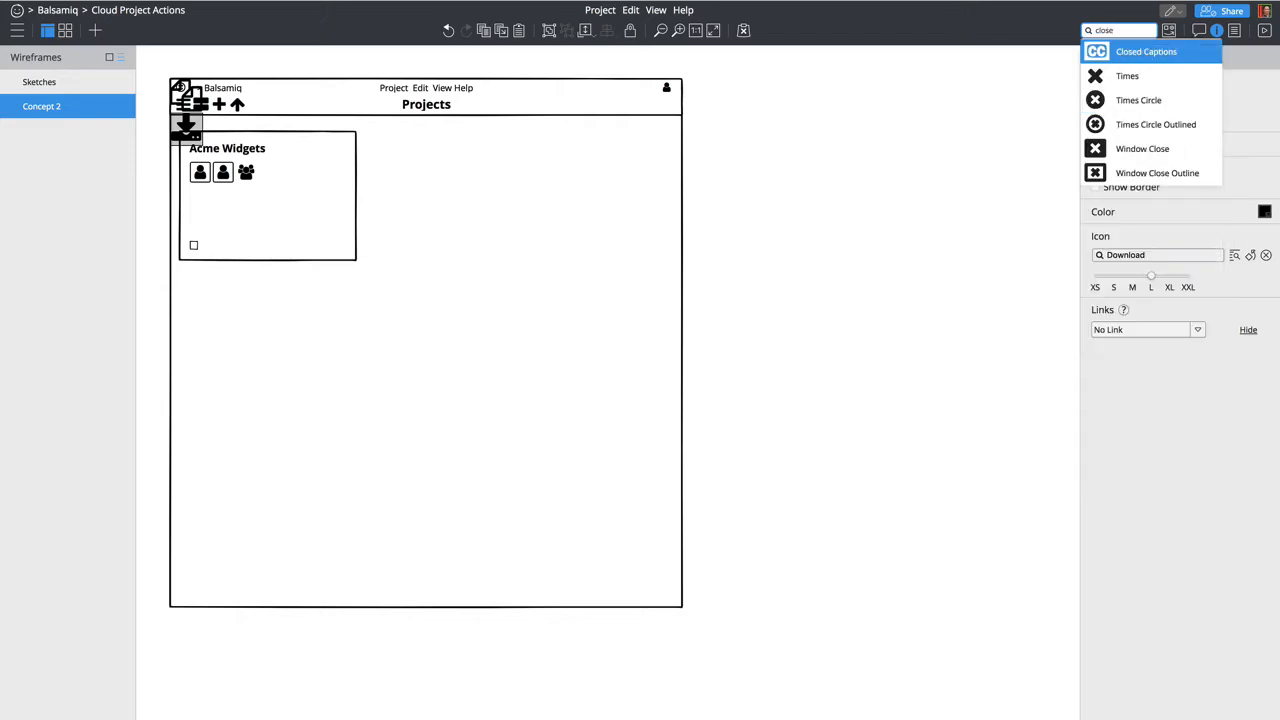
pyautogui.click(1127, 76)
# Step: Move the Files Outlined, Download and Times icons together to the card's lower-right area and set their size to S
pyautogui.click(179, 84)
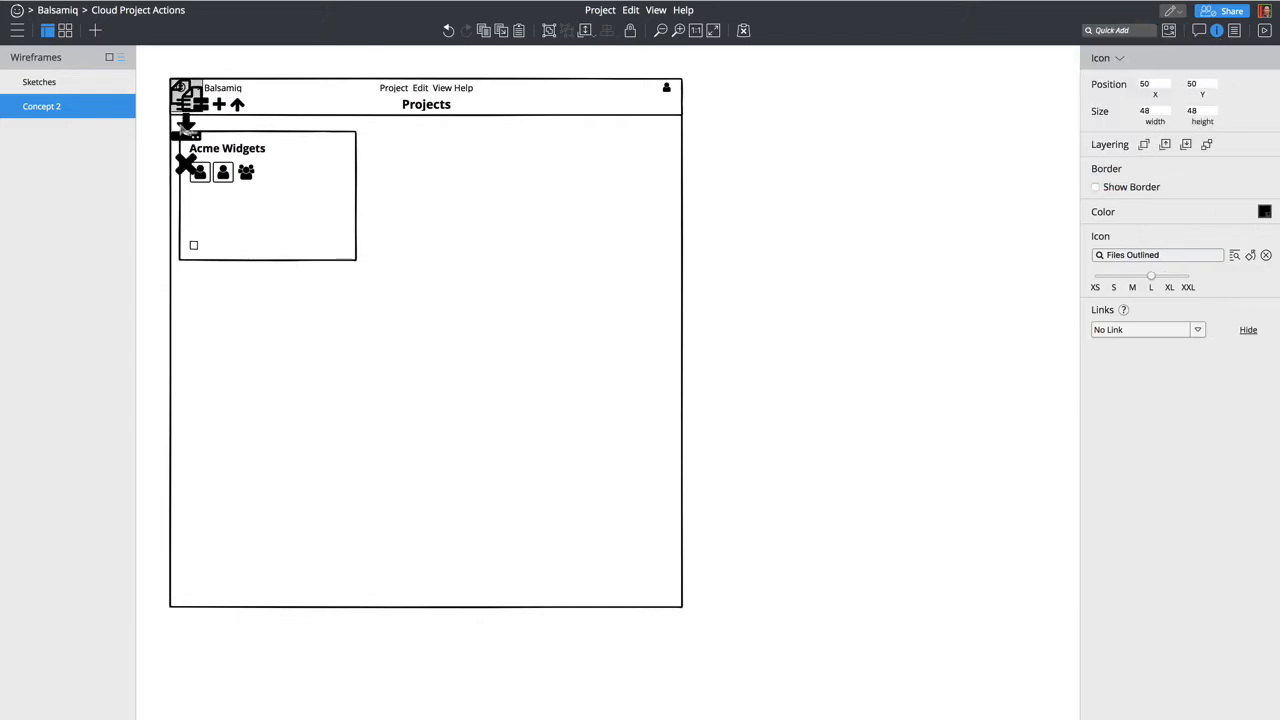
pyautogui.keyDown('shift'); pyautogui.click(182, 128); pyautogui.keyUp('shift')
pyautogui.keyDown('shift'); pyautogui.click(184, 159); pyautogui.keyUp('shift')
pyautogui.moveTo(190, 168); pyautogui.dragTo(343, 304)
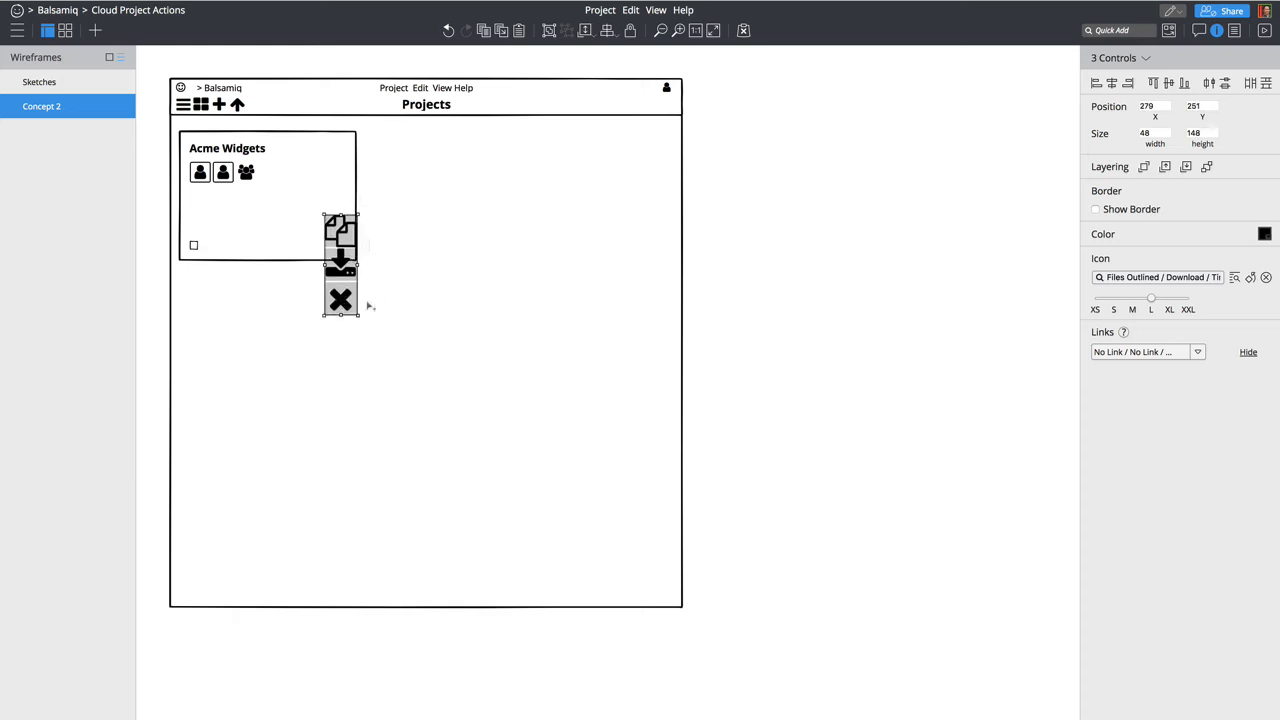
pyautogui.click(1117, 299)
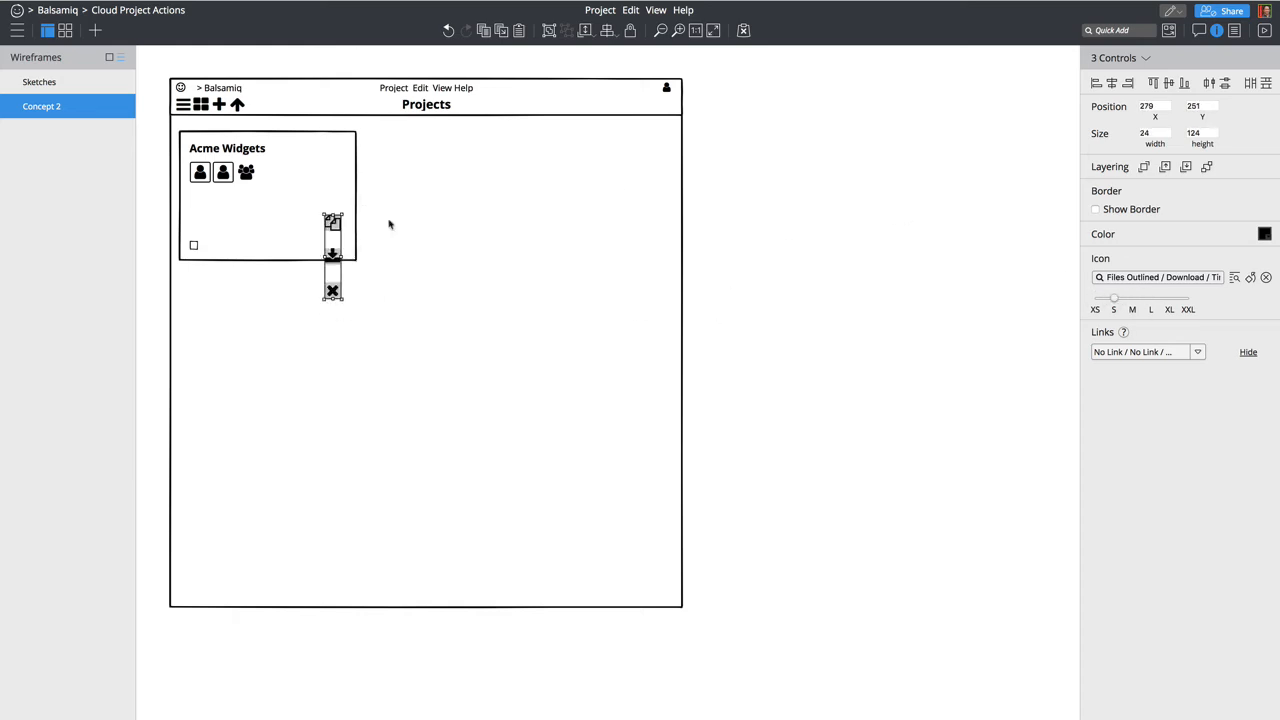
# Step: Line up the Download and Times icons in a row beside the Files Outlined icon and distribute all three centers horizontally
pyautogui.click(767, 316)
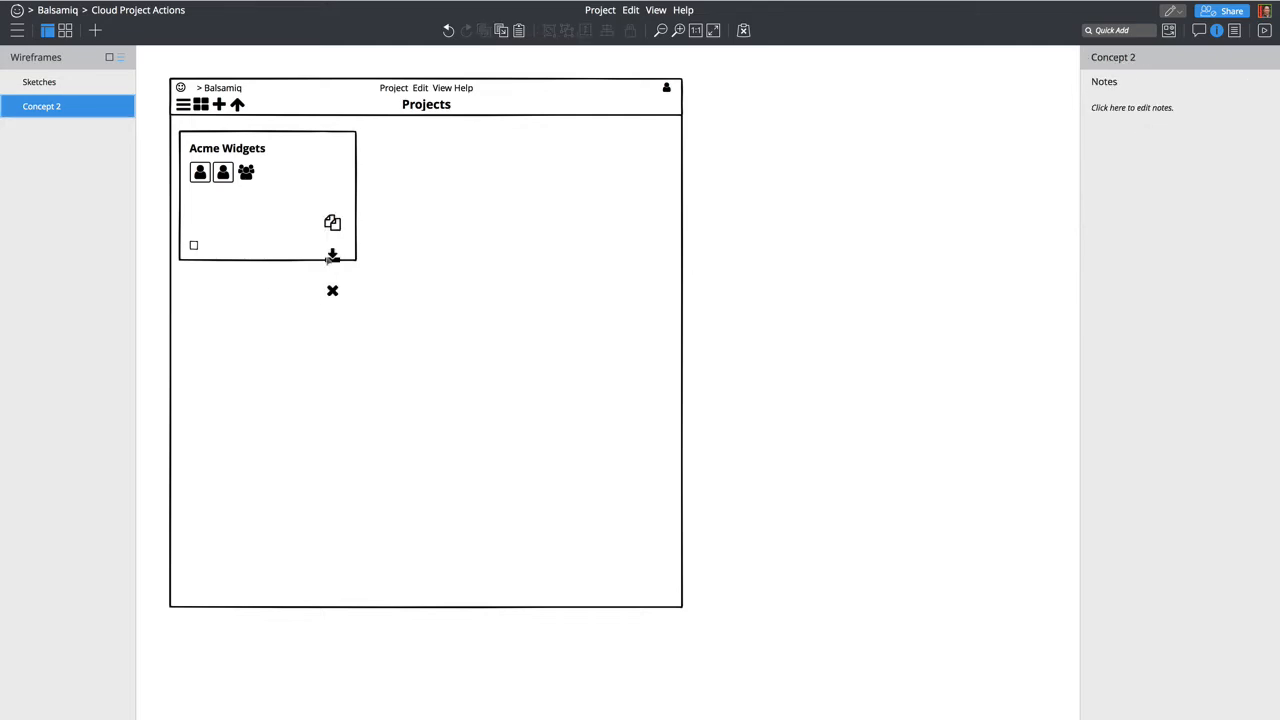
pyautogui.moveTo(330, 258); pyautogui.dragTo(351, 223)
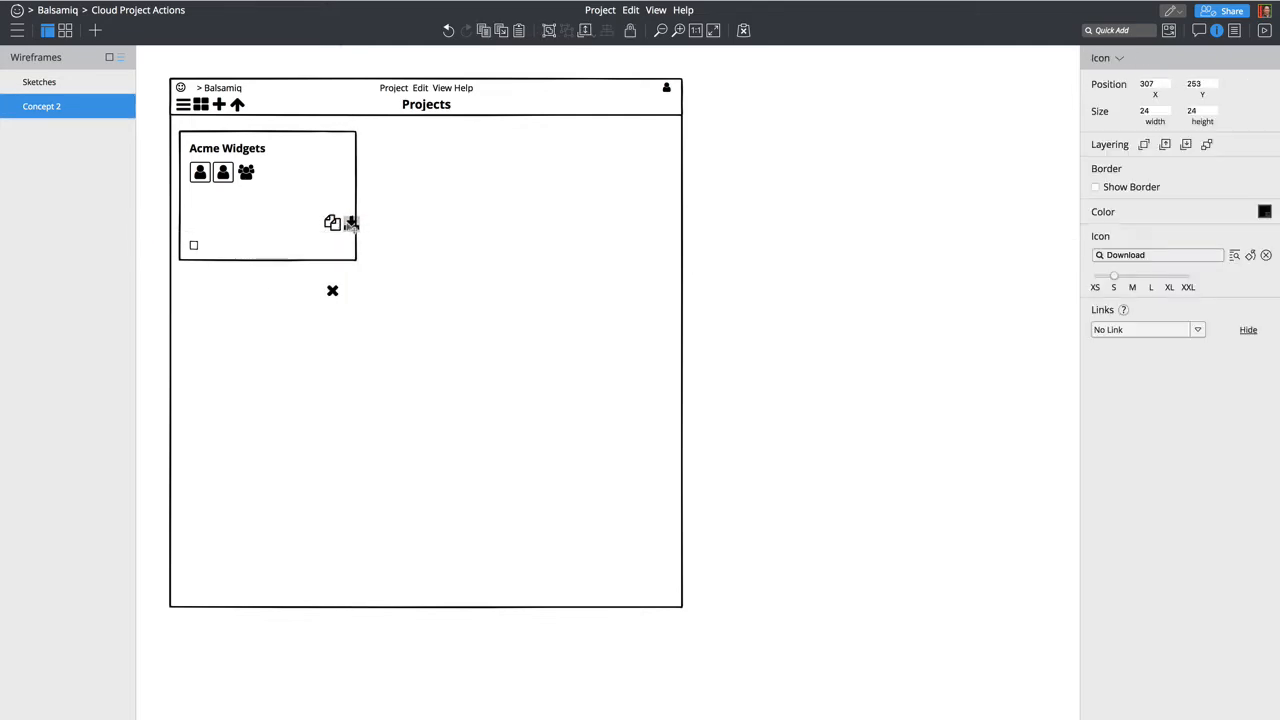
pyautogui.moveTo(332, 290); pyautogui.dragTo(368, 224)
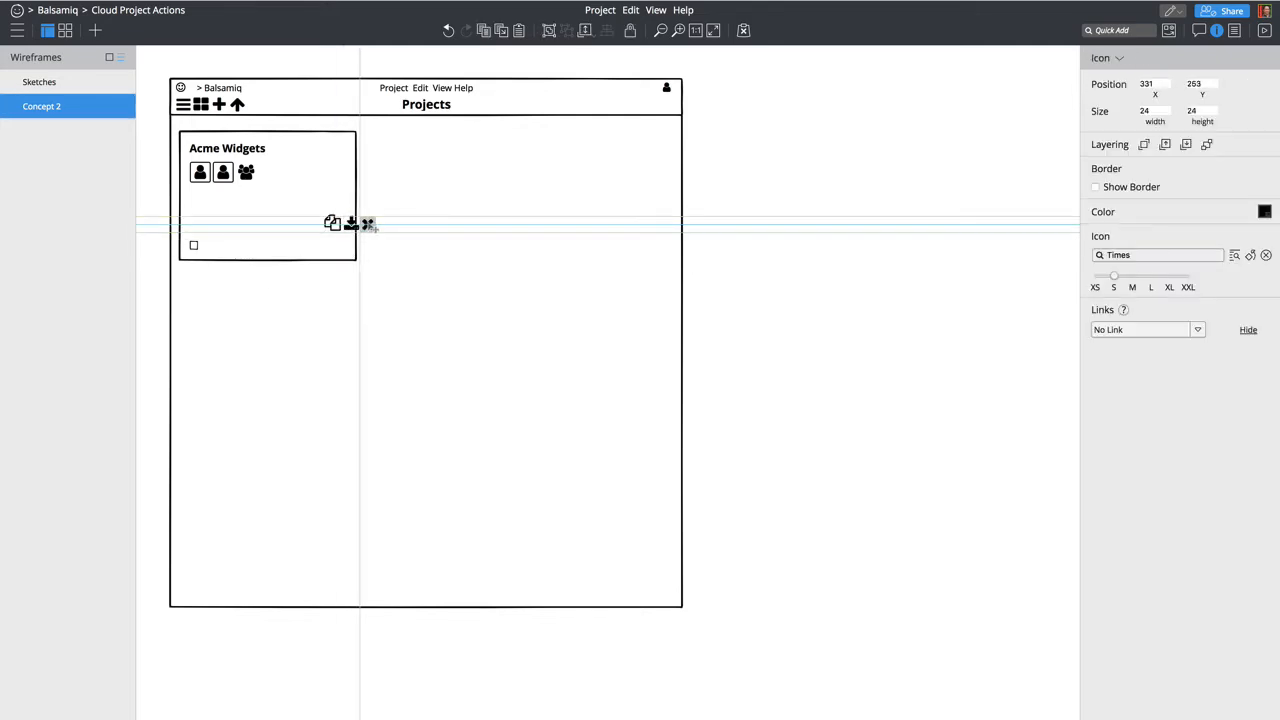
pyautogui.keyDown('shift'); pyautogui.click(350, 222); pyautogui.keyUp('shift')
pyautogui.keyDown('shift'); pyautogui.click(331, 222); pyautogui.keyUp('shift')
pyautogui.rightClick(331, 222)
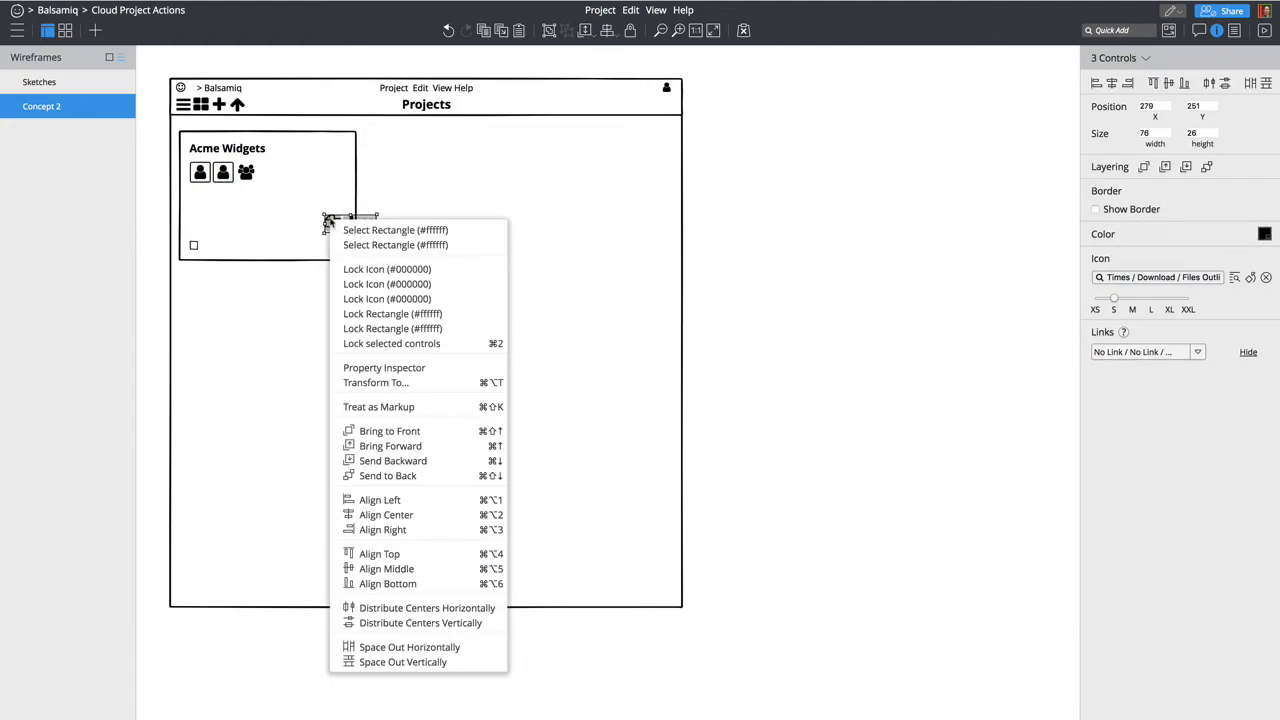
pyautogui.click(395, 609)
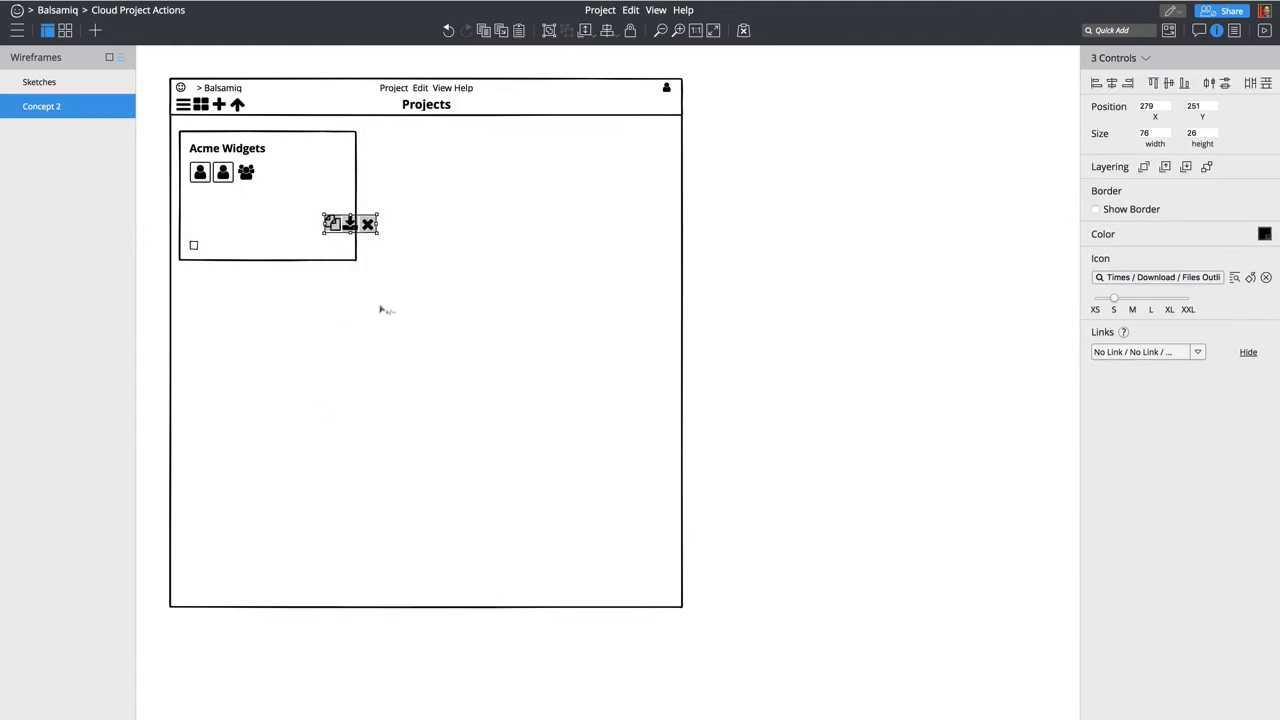
# Step: Group the three action icons and place the group in the card's lower-right corner, level with the checkbox
pyautogui.hotkey('ctrl', 'g')
pyautogui.moveTo(350, 227); pyautogui.dragTo(314, 257)
pyautogui.click(203, 246)
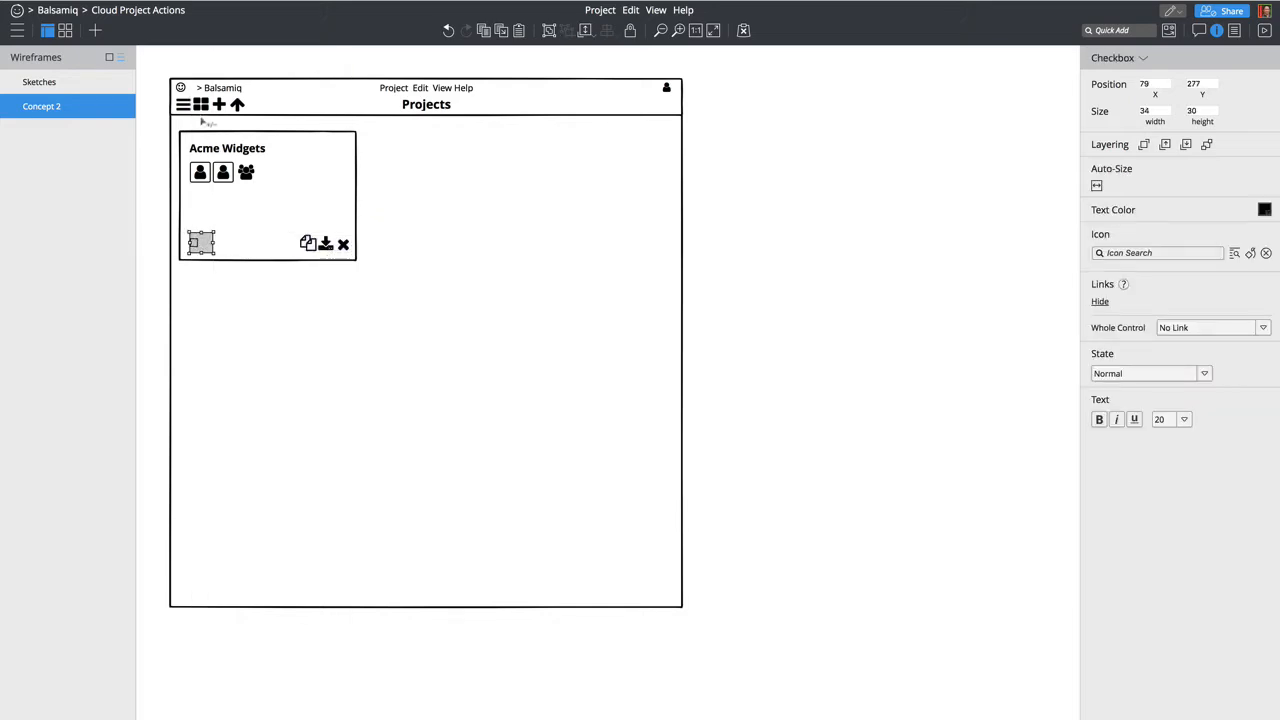
# Step: Group all elements of the Acme Widgets card, name the group Project, and convert it to a symbol
pyautogui.moveTo(159, 126); pyautogui.dragTo(412, 317)
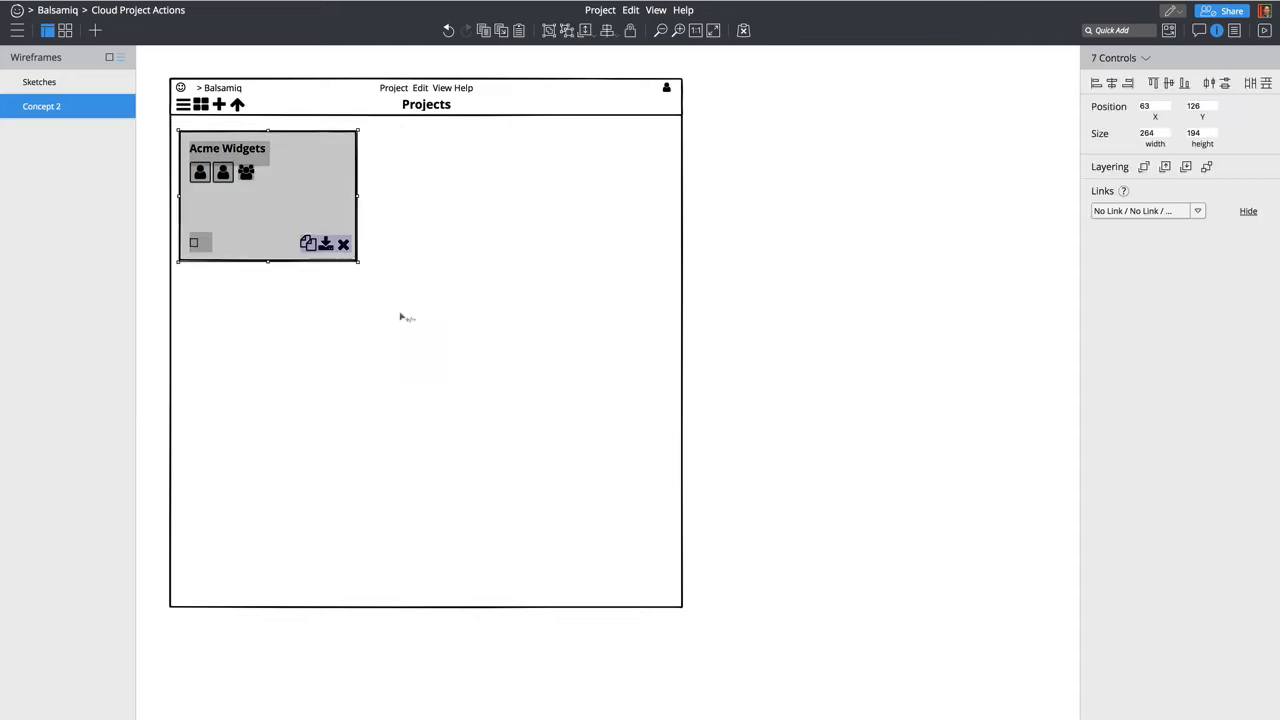
pyautogui.hotkey('ctrl', 'g')
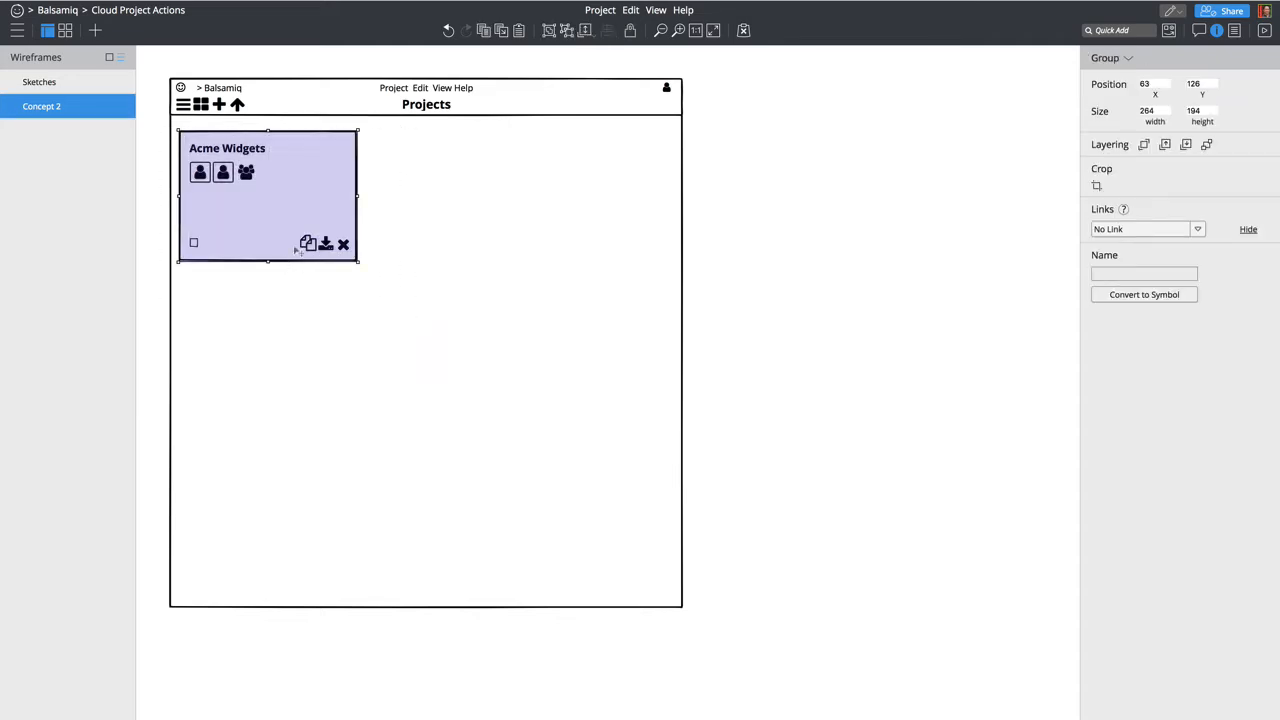
pyautogui.click(1124, 277)
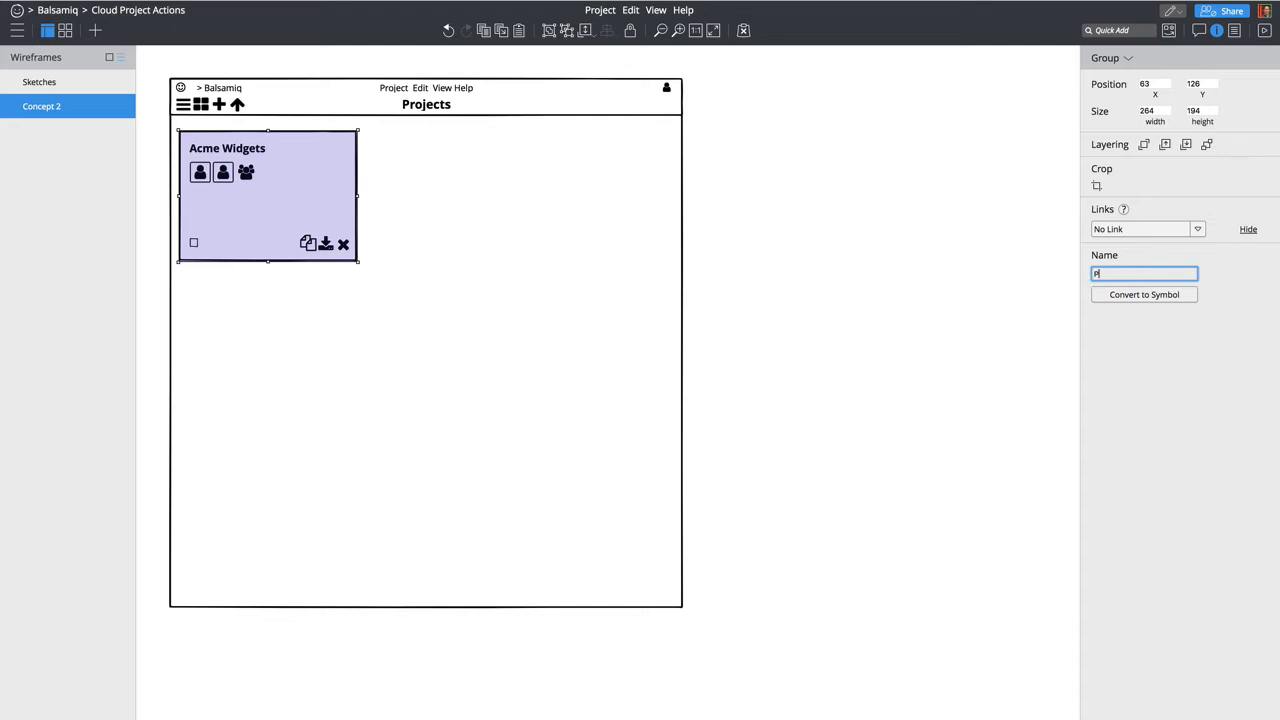
pyautogui.write('Project')
pyautogui.press('Return')
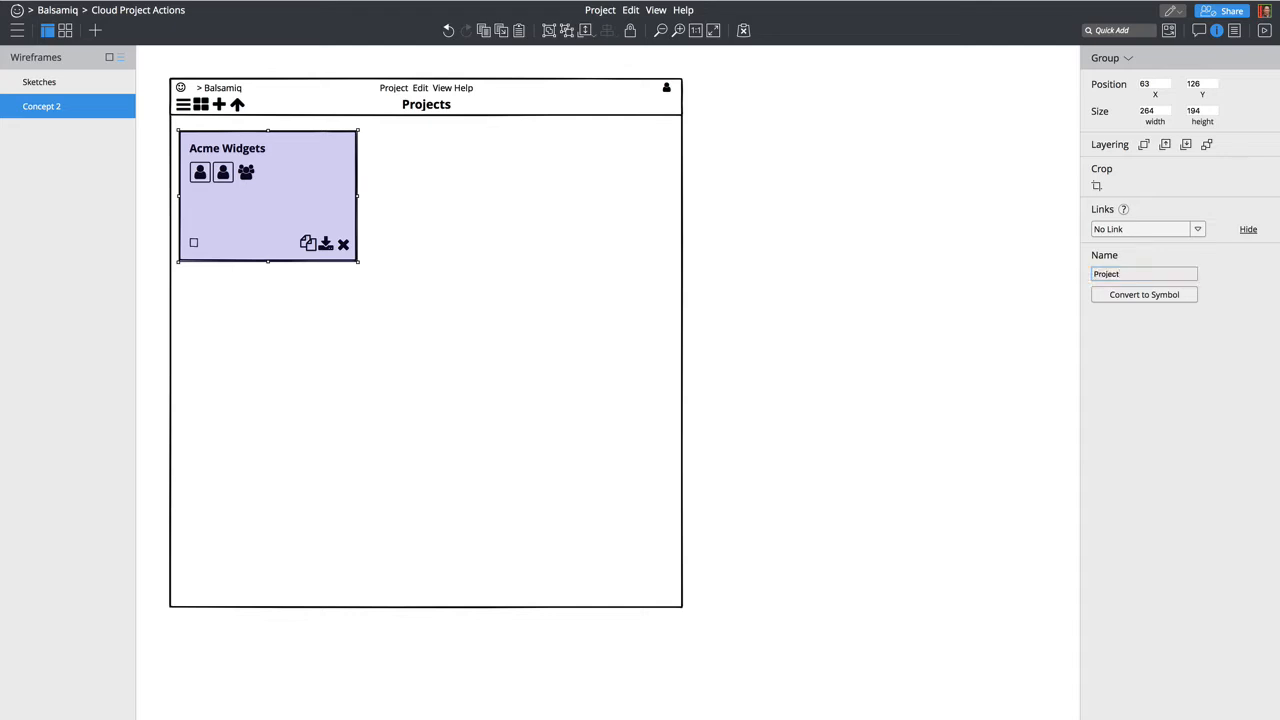
pyautogui.click(1175, 296)
# Step: Add a second instance of the Project symbol and align it beside the first card
pyautogui.press('/')
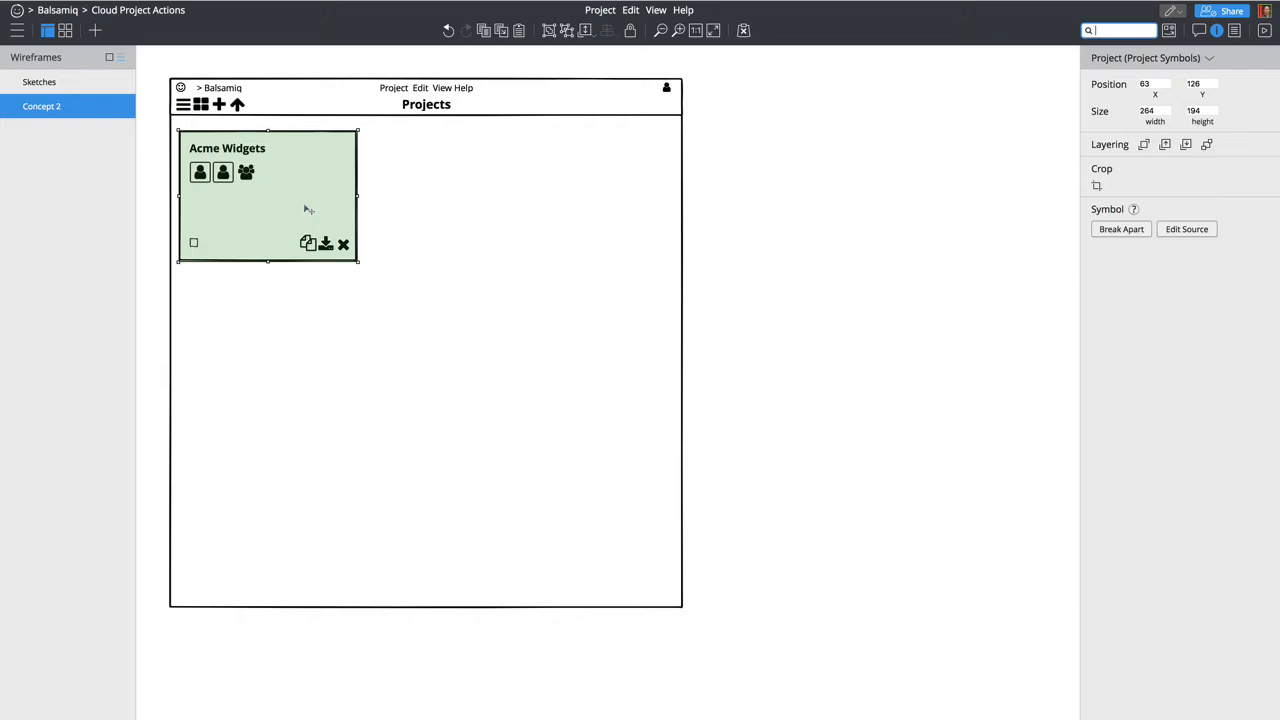
pyautogui.write('proje')
pyautogui.press('Return')
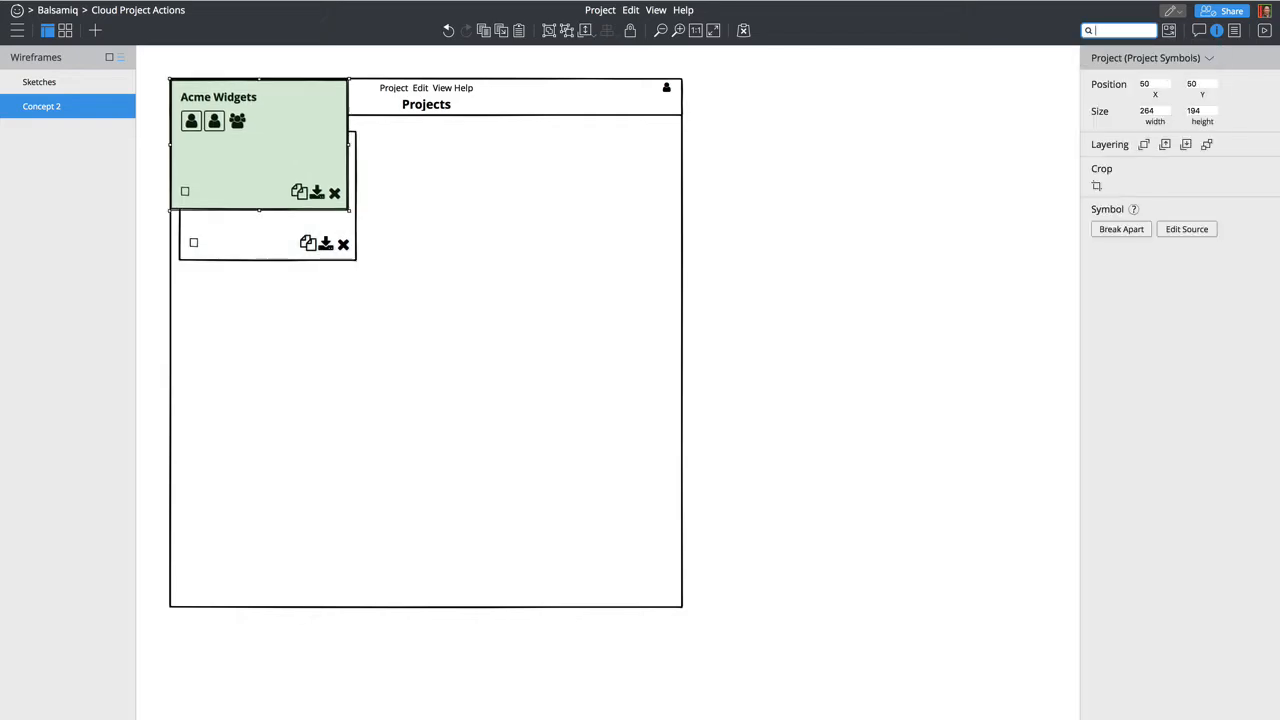
pyautogui.moveTo(258, 155); pyautogui.dragTo(451, 208)
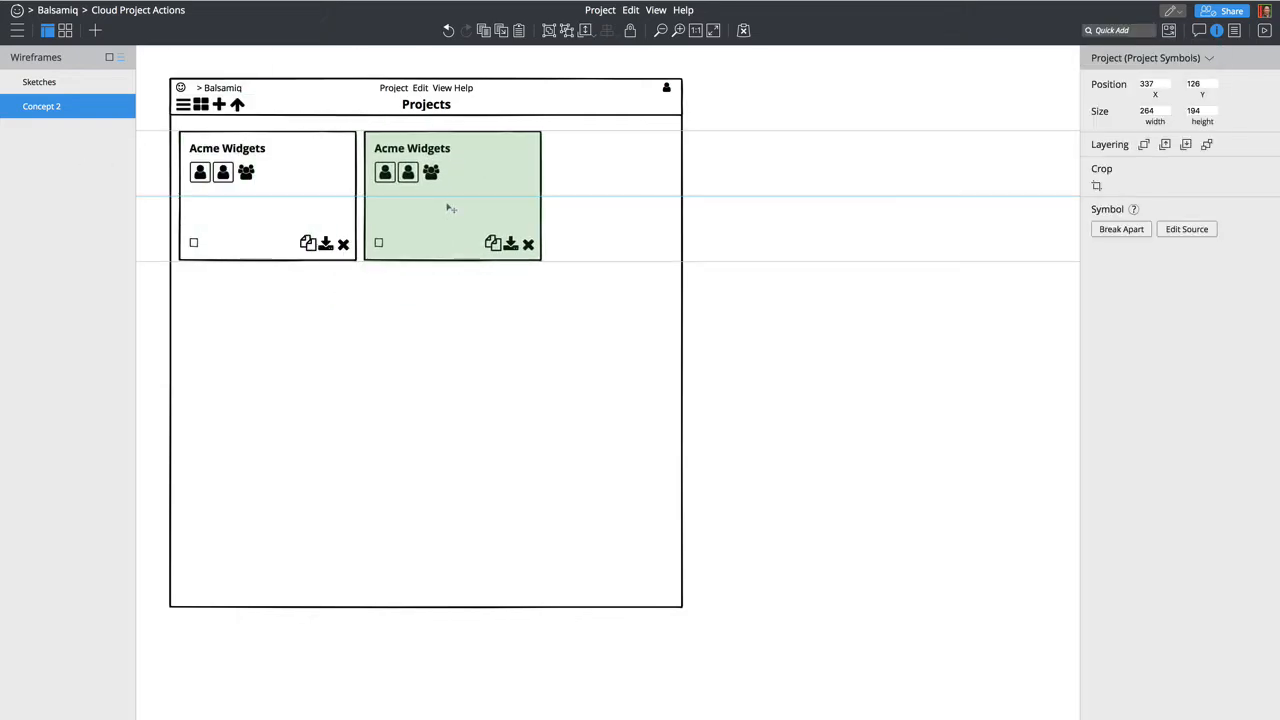
# Step: Widen the window rectangle and toolbar symbol together to about 864 to make room for a third card
pyautogui.click(641, 242)
pyautogui.keyDown('shift'); pyautogui.click(641, 108); pyautogui.keyUp('shift')
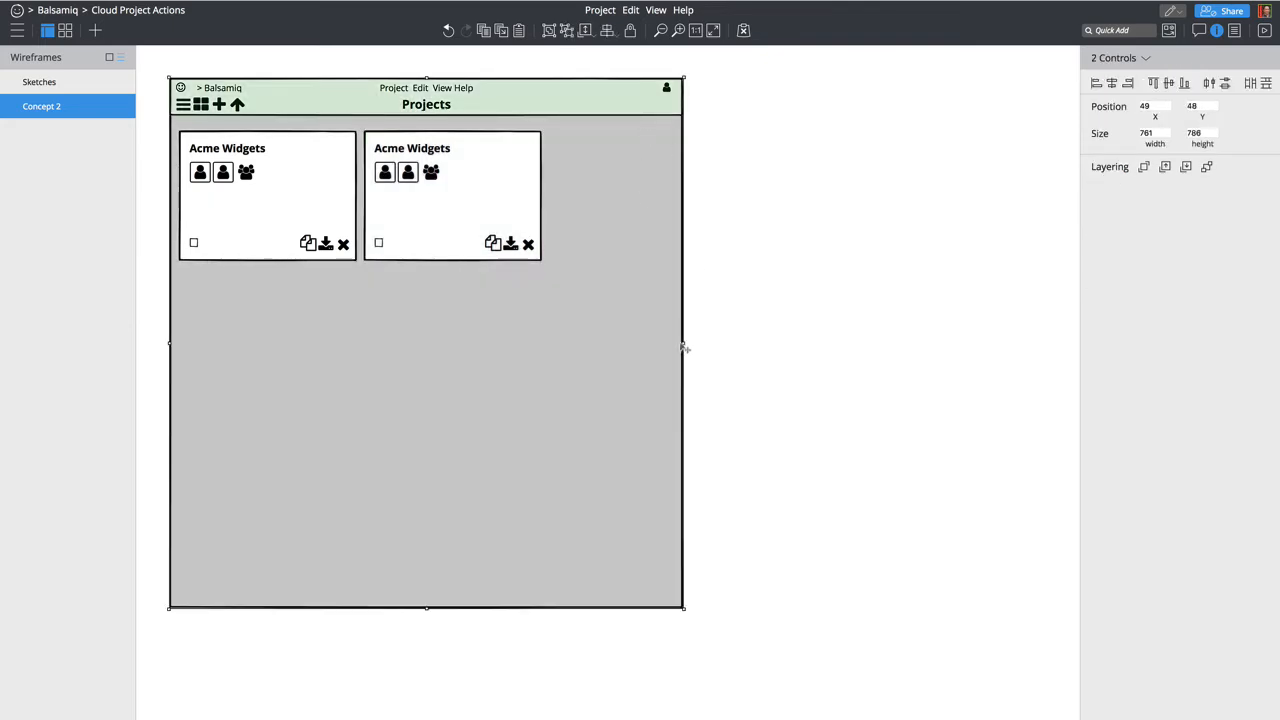
pyautogui.moveTo(681, 342); pyautogui.dragTo(754, 331)
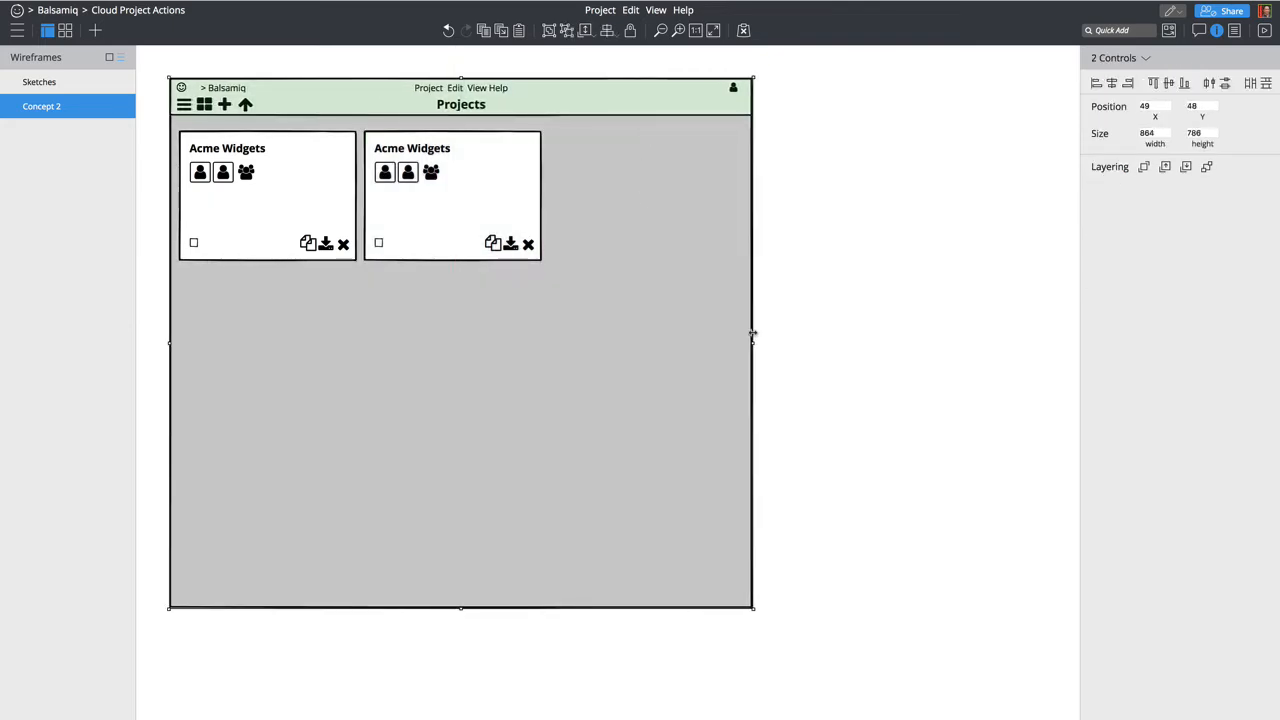
pyautogui.write('oro')
pyautogui.press('BackSpace')
pyautogui.press('BackSpace')
pyautogui.press('BackSpace')
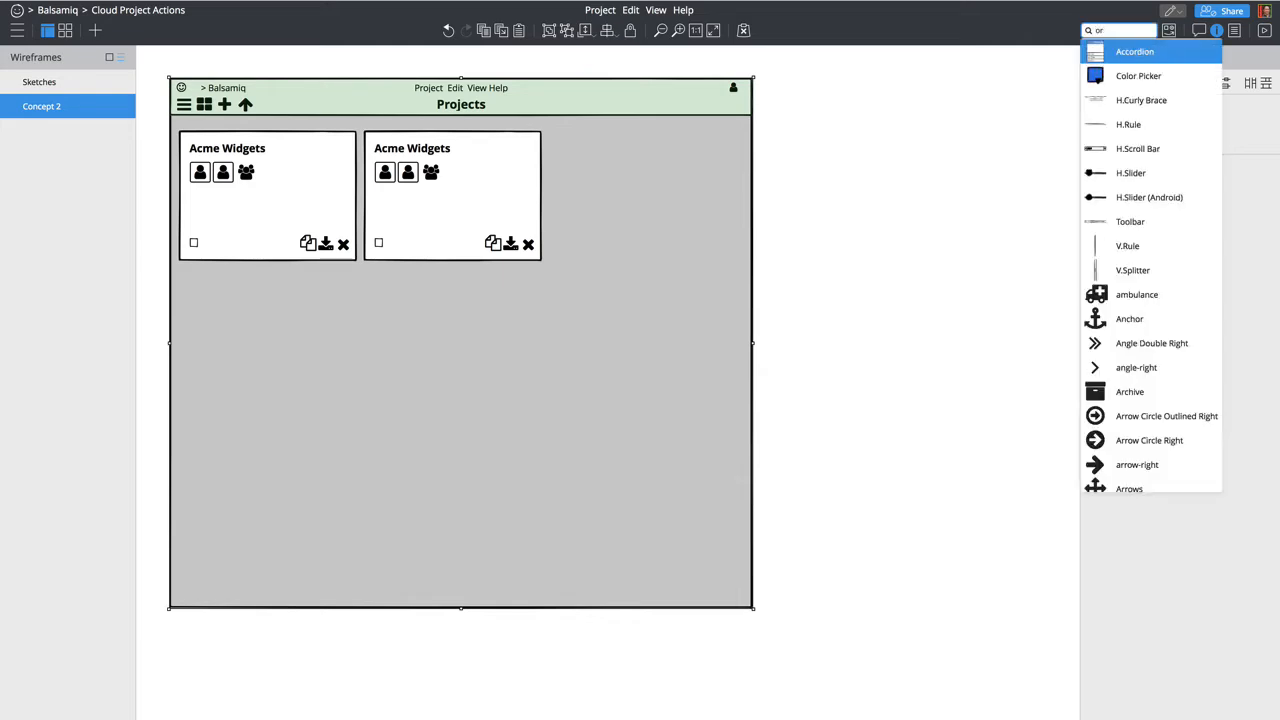
# Step: Duplicate the second card, place the copy as the third in the row, and distribute the three cards' centers horizontally
pyautogui.click(442, 210)
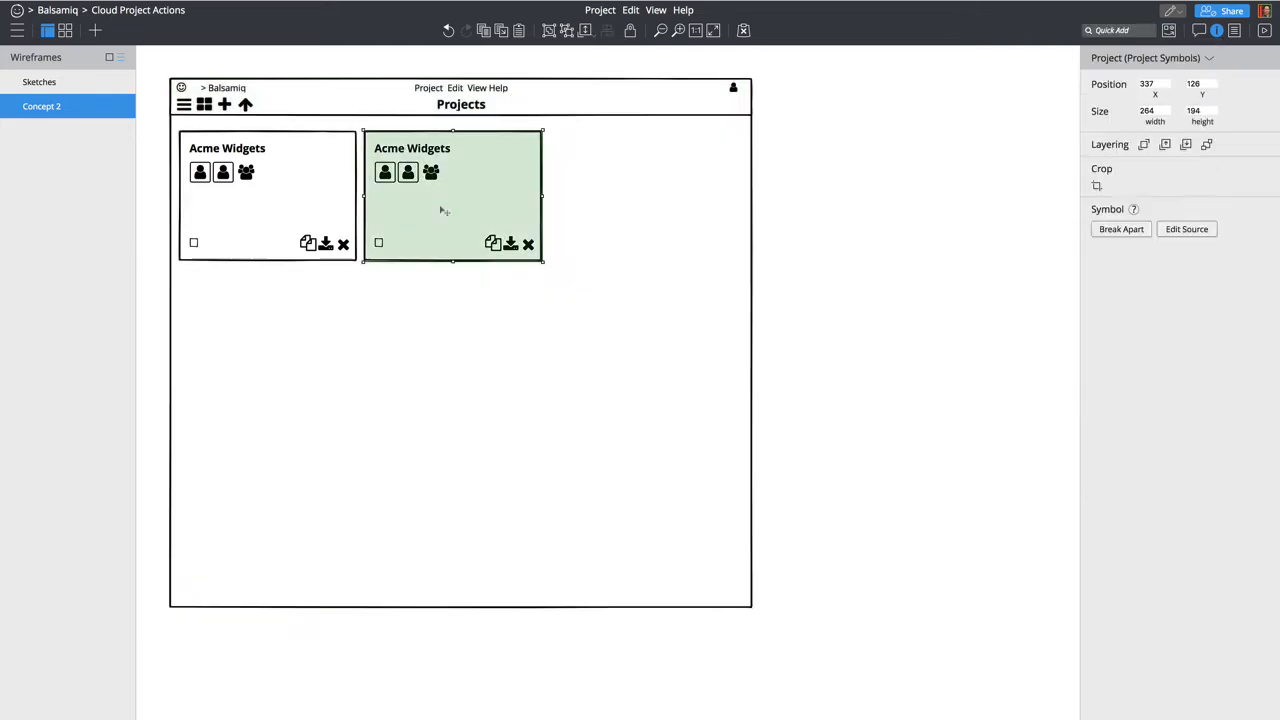
pyautogui.hotkey('ctrl', 'd')
pyautogui.moveTo(478, 222); pyautogui.dragTo(631, 209)
pyautogui.keyDown('shift'); pyautogui.click(471, 200); pyautogui.keyUp('shift')
pyautogui.keyDown('shift'); pyautogui.click(289, 197); pyautogui.keyUp('shift')
pyautogui.rightClick(288, 196)
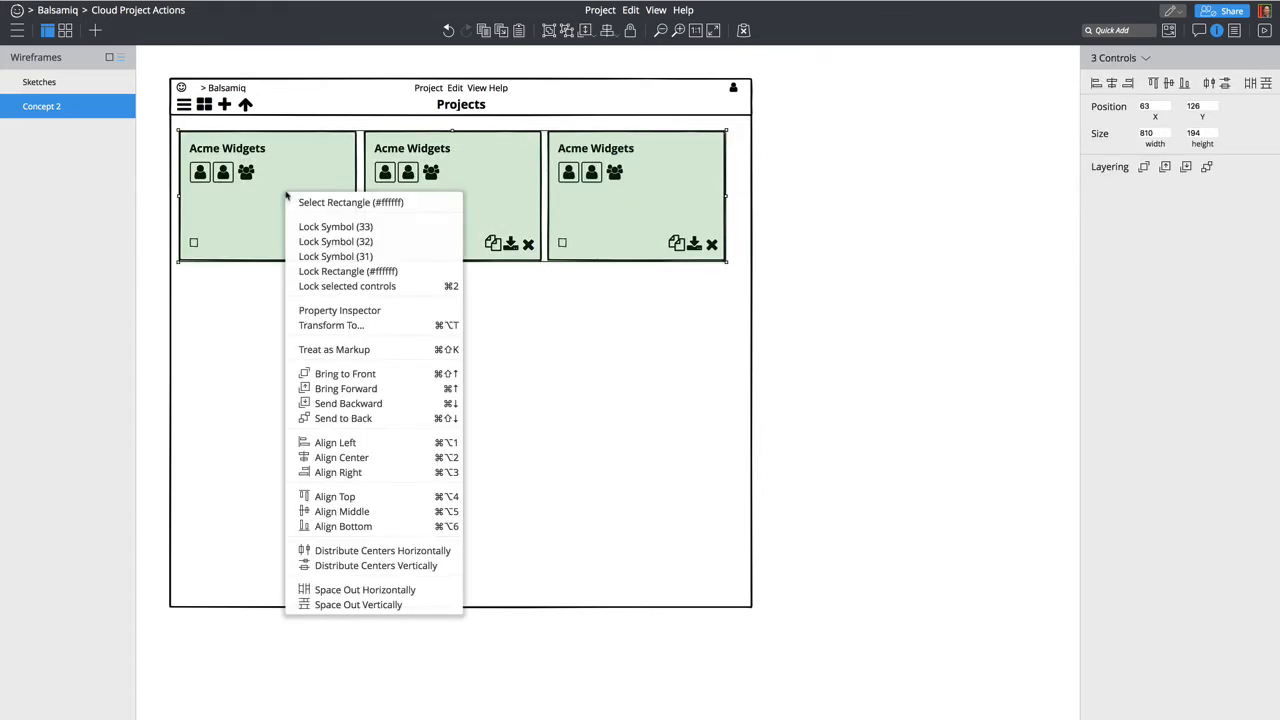
pyautogui.click(362, 551)
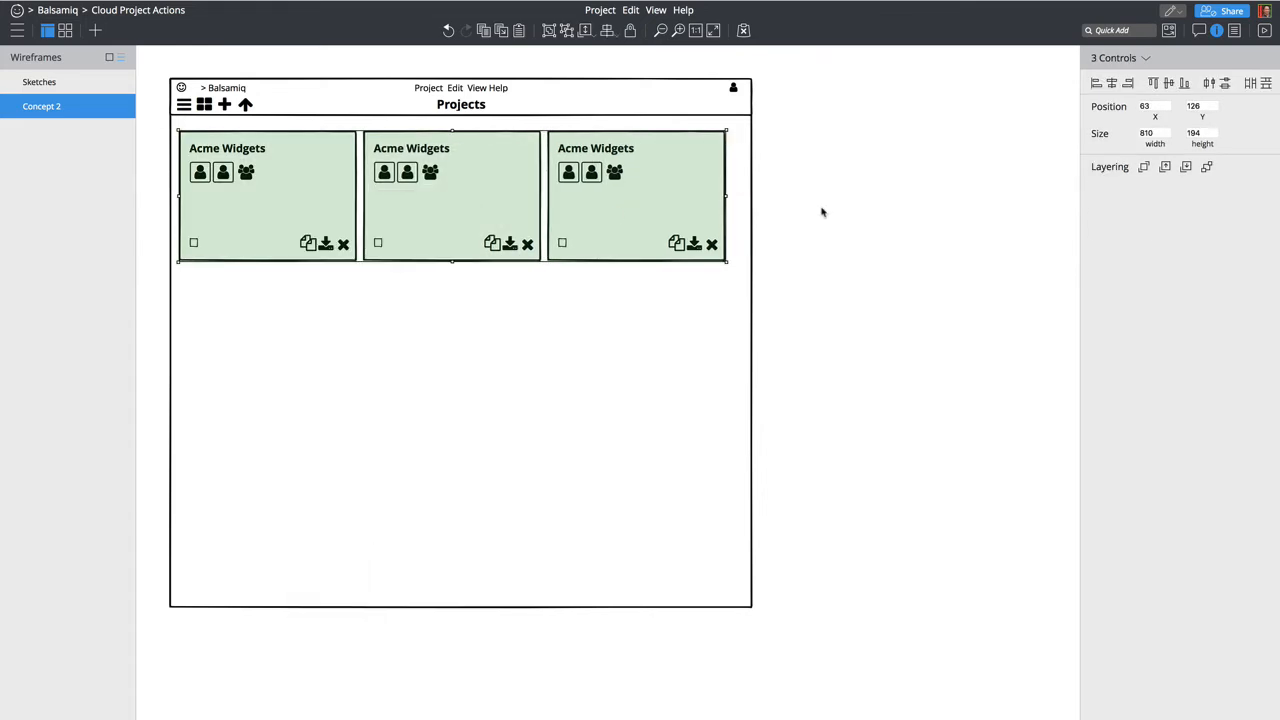
# Step: Narrow the window rectangle and toolbar symbol together so only a small margin remains beside the third card
pyautogui.click(754, 343)
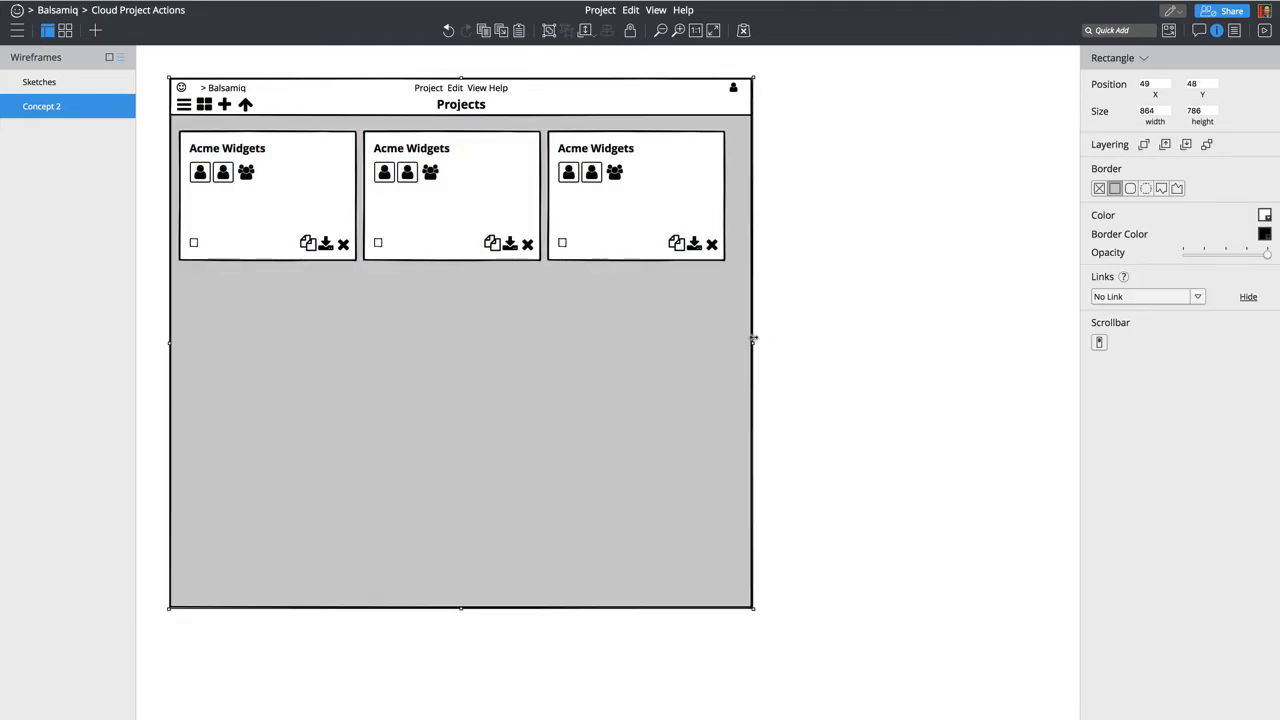
pyautogui.moveTo(753, 343); pyautogui.dragTo(740, 343)
pyautogui.hotkey('ctrl', 'z')
pyautogui.keyDown('shift'); pyautogui.click(702, 102); pyautogui.keyUp('shift')
pyautogui.click(739, 308)
# Step: Copy the first project card directly below itself to start a second row
pyautogui.moveTo(251, 206); pyautogui.dragTo(278, 342)
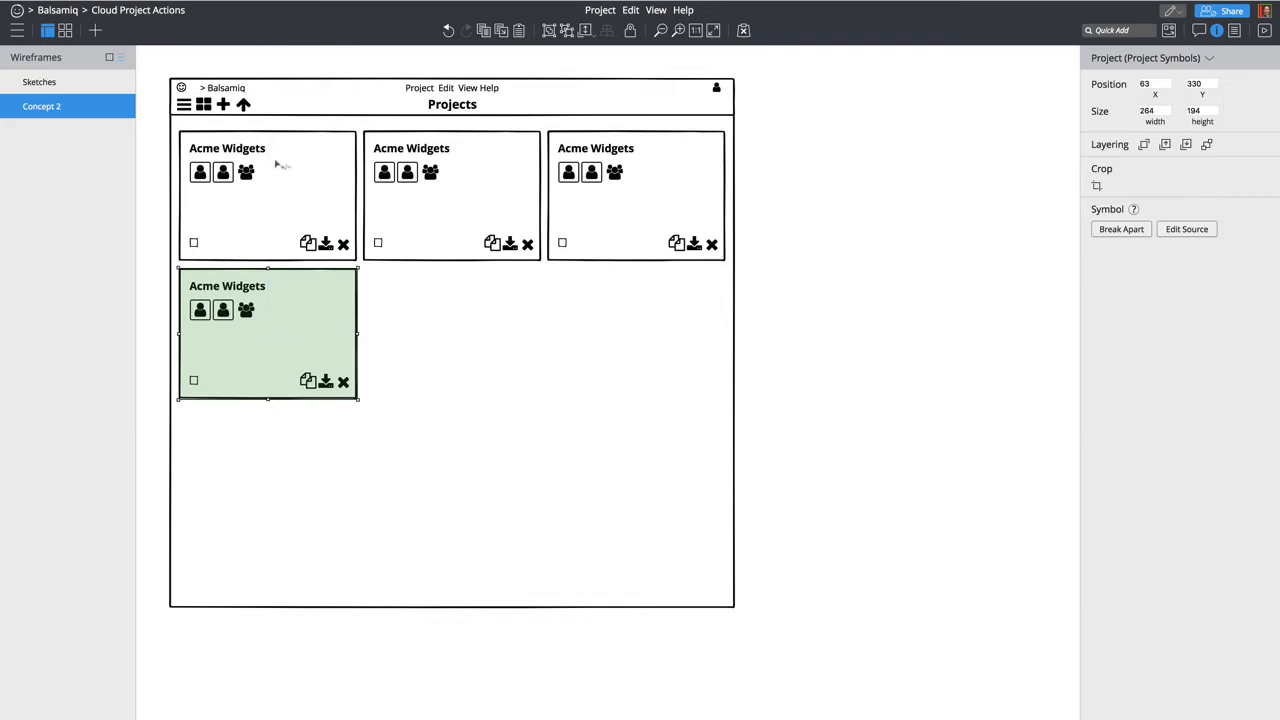
# Step: Override the second card's title with "Beenstagram"
pyautogui.doubleClick(390, 152)
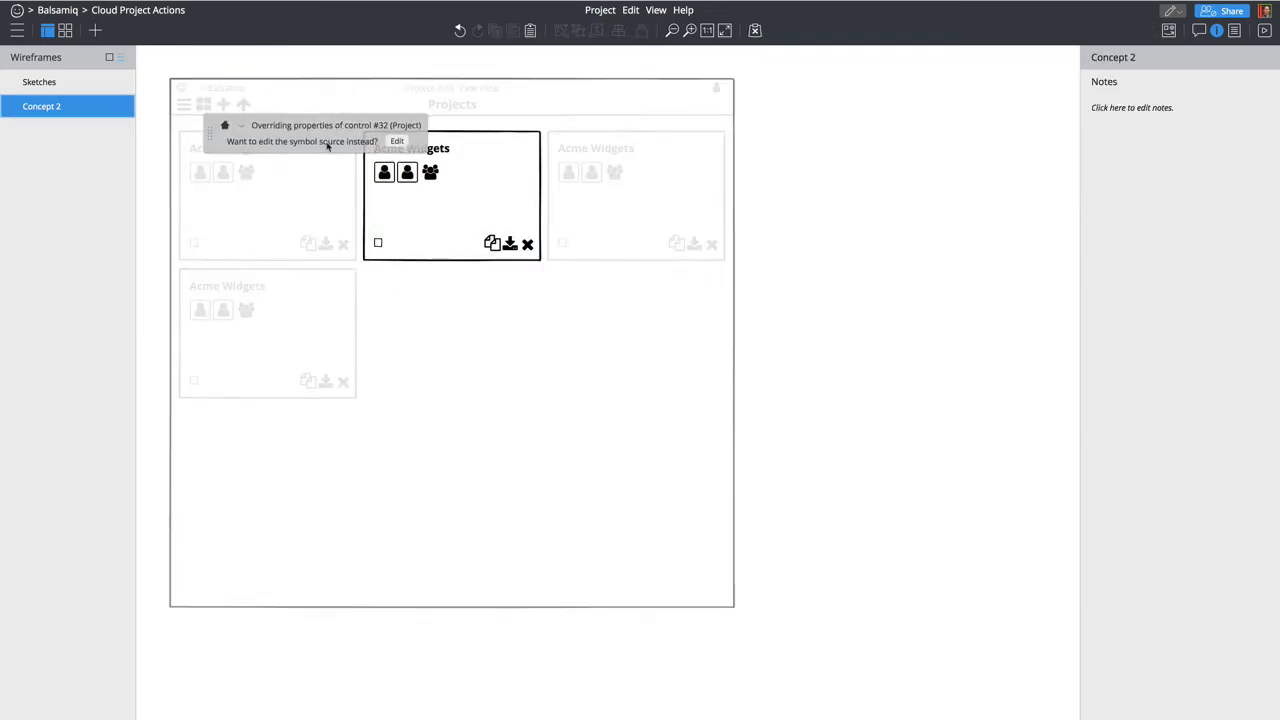
pyautogui.click(404, 152)
pyautogui.doubleClick(404, 151)
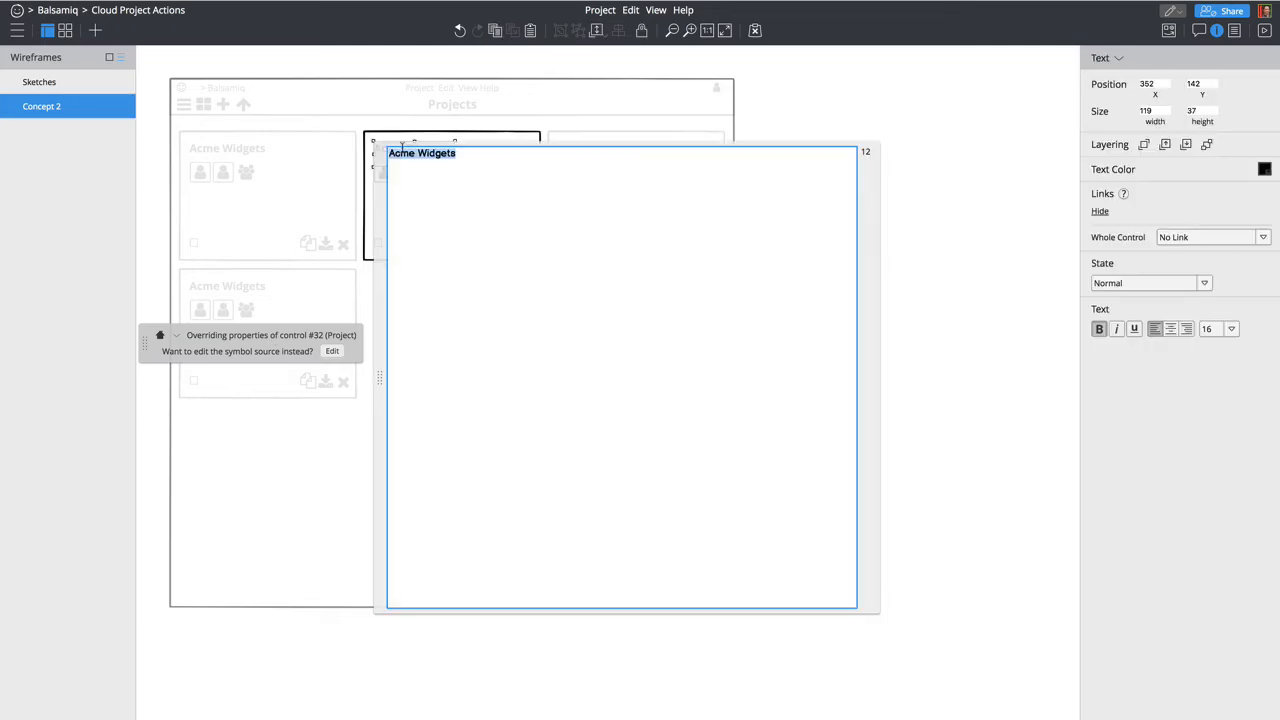
pyautogui.write('Bet')
pyautogui.write('nstagram')
pyautogui.press('Return')
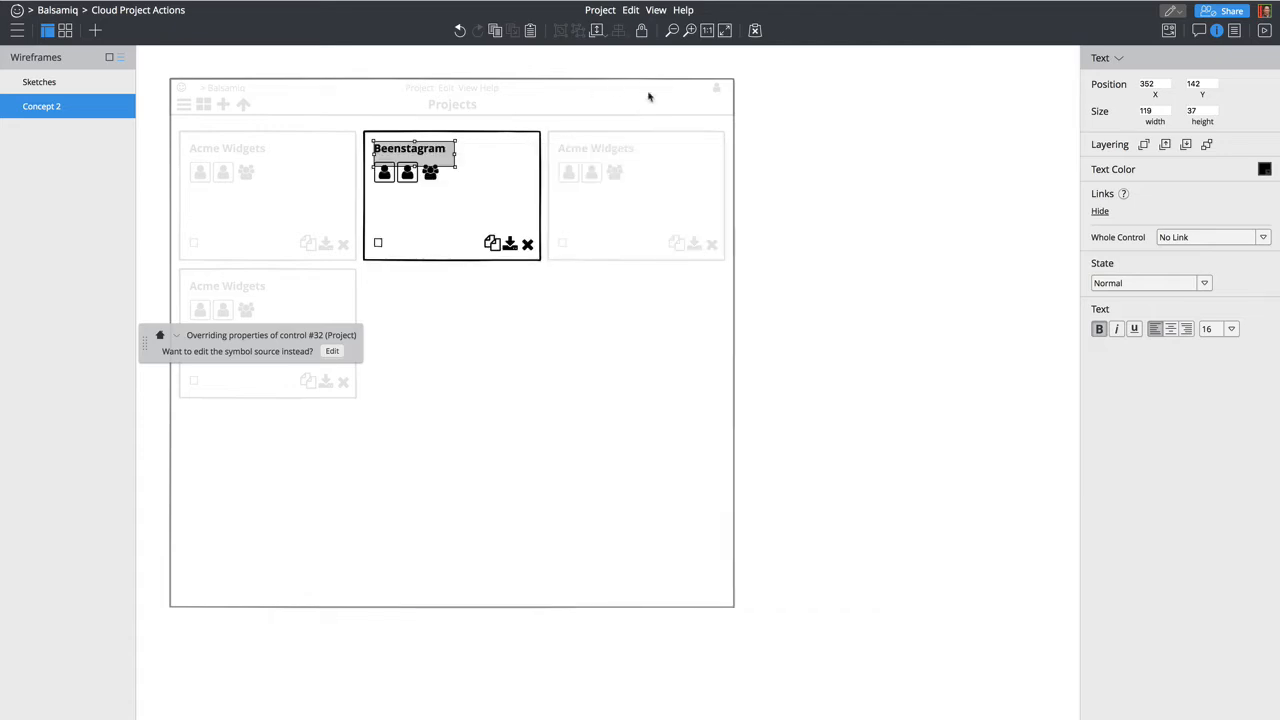
# Step: Override the third card's title with "Gammalama Ding Dong"
pyautogui.click(603, 151)
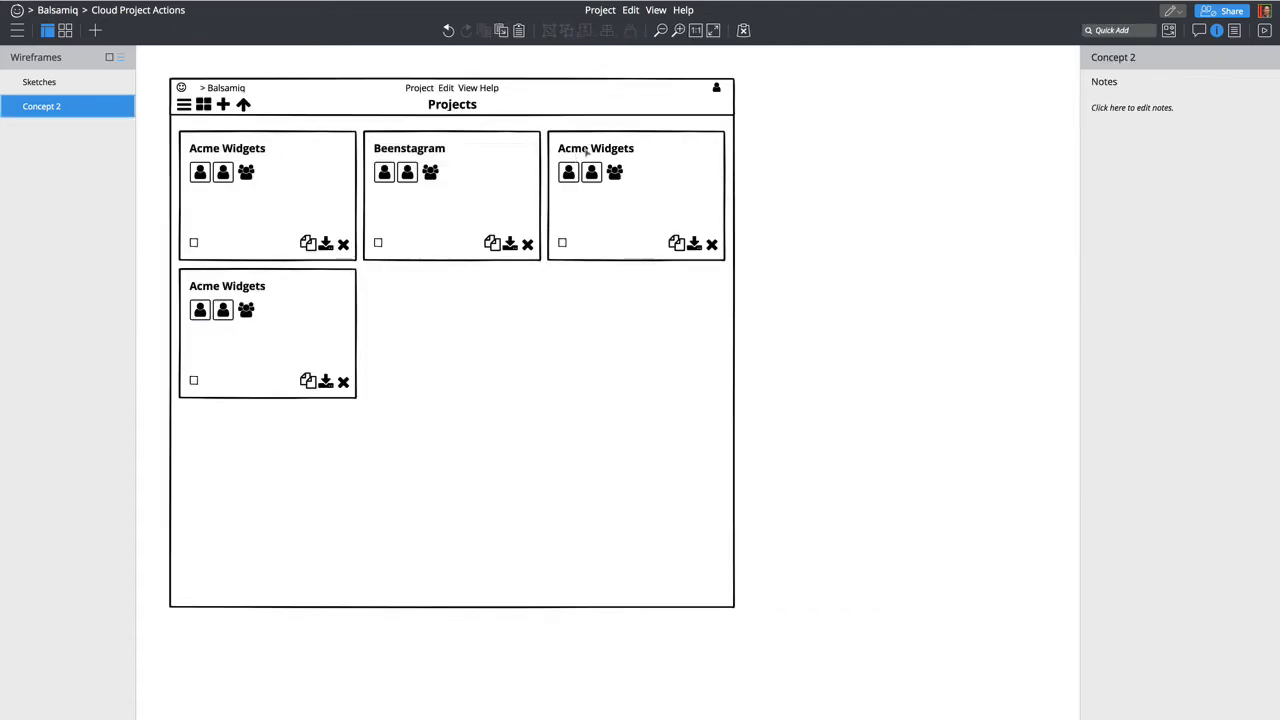
pyautogui.click(586, 151)
pyautogui.click(586, 151)
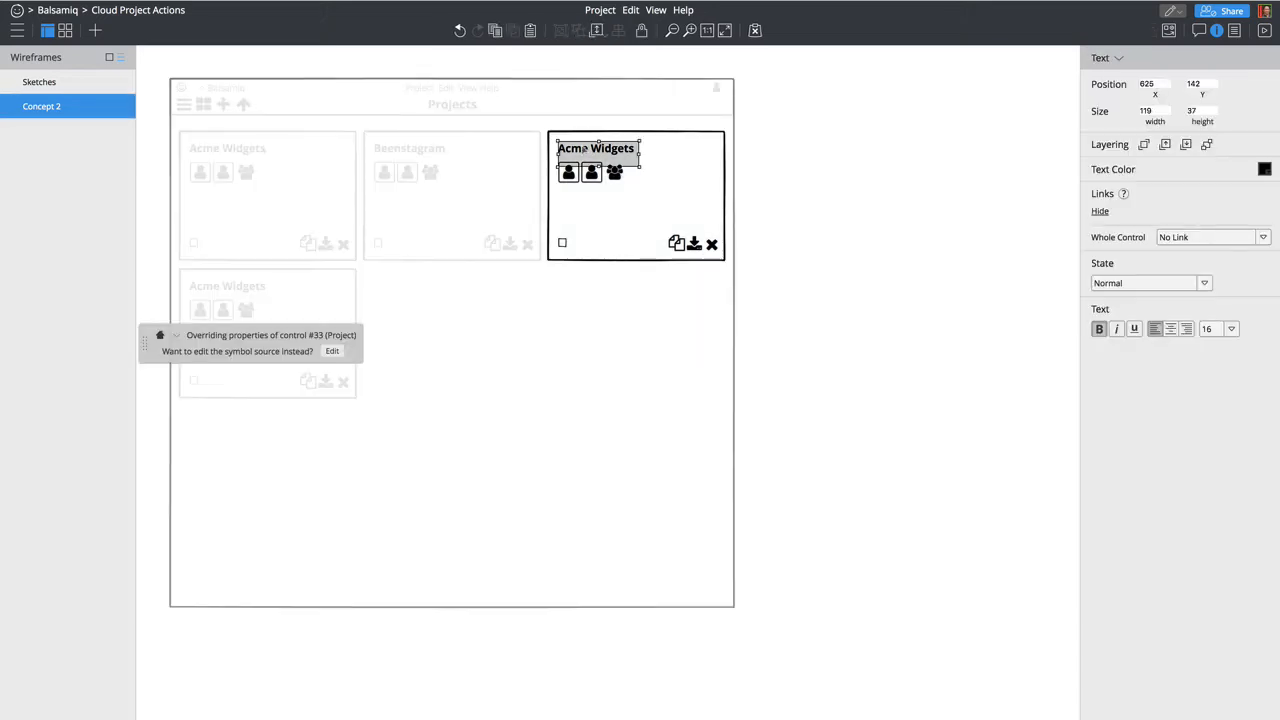
pyautogui.doubleClick(585, 149)
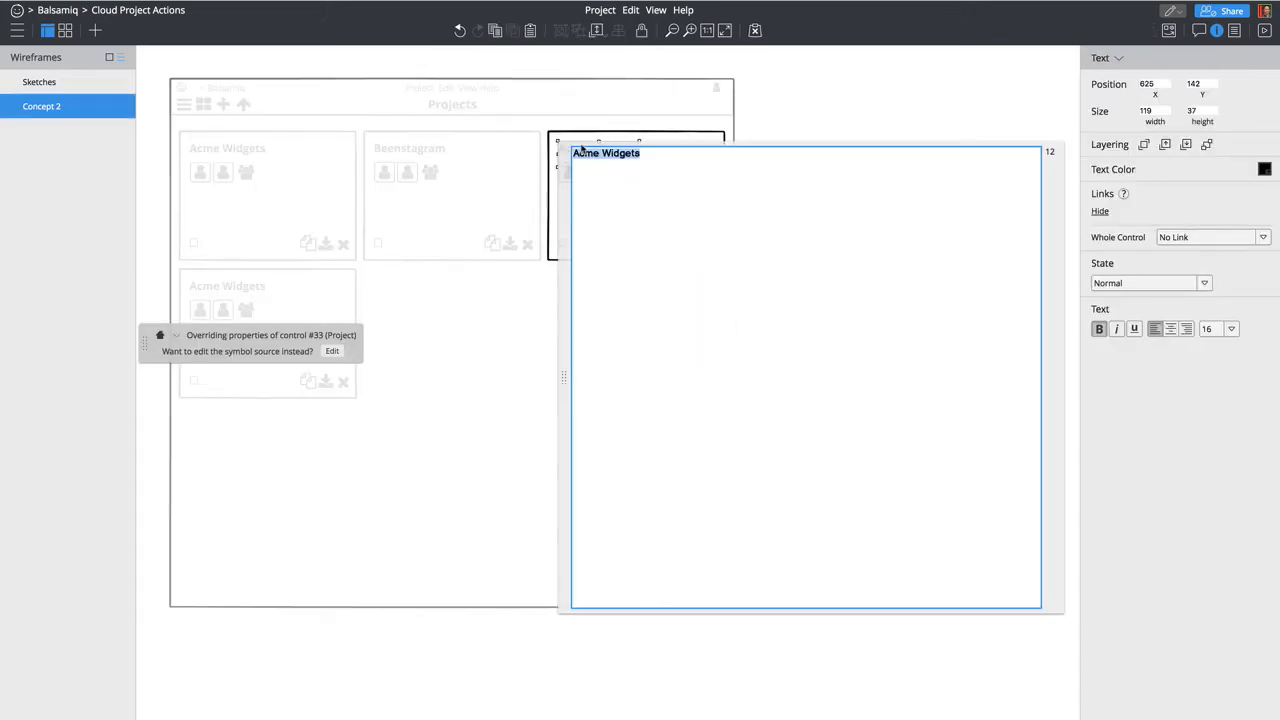
pyautogui.write('Gammalama ding Dong')
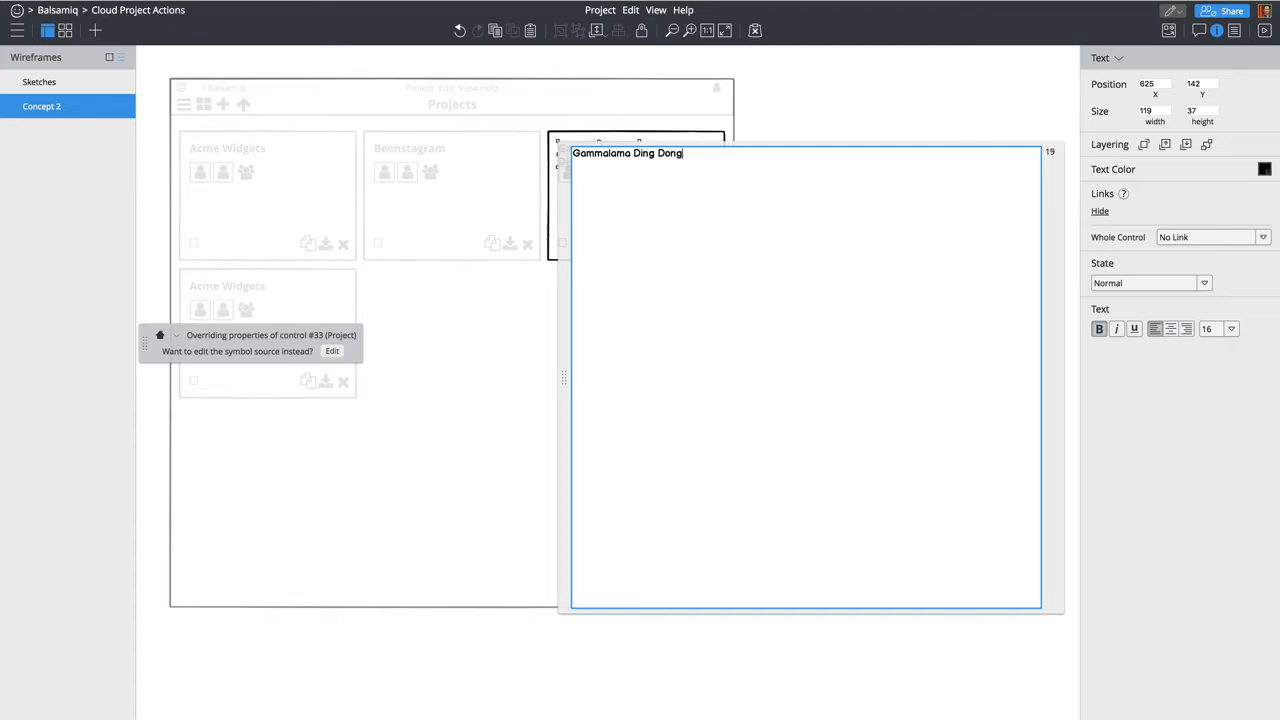
pyautogui.hotkey('ctrl', 'Return')
# Step: Widen the third card's title text box so the title fits on one line
pyautogui.click(646, 160)
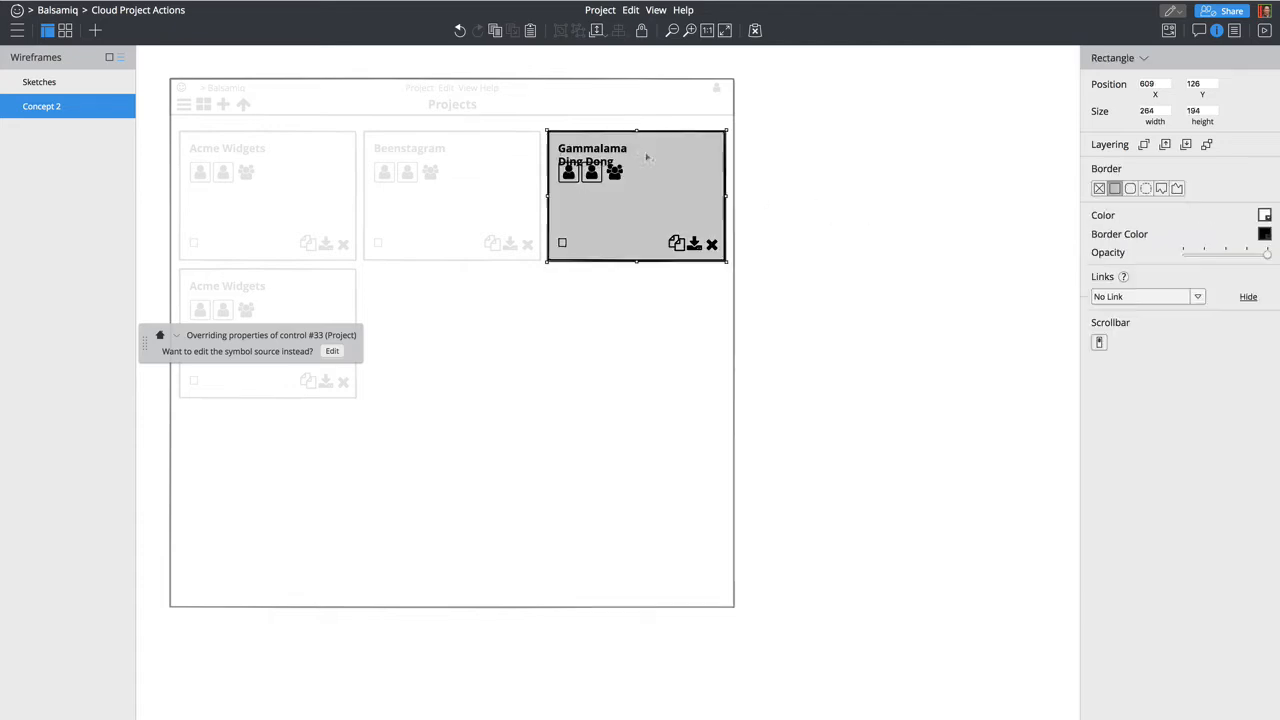
pyautogui.moveTo(646, 160); pyautogui.dragTo(718, 152)
pyautogui.hotkey('ctrl', 'z')
pyautogui.click(620, 157)
pyautogui.click(209, 300)
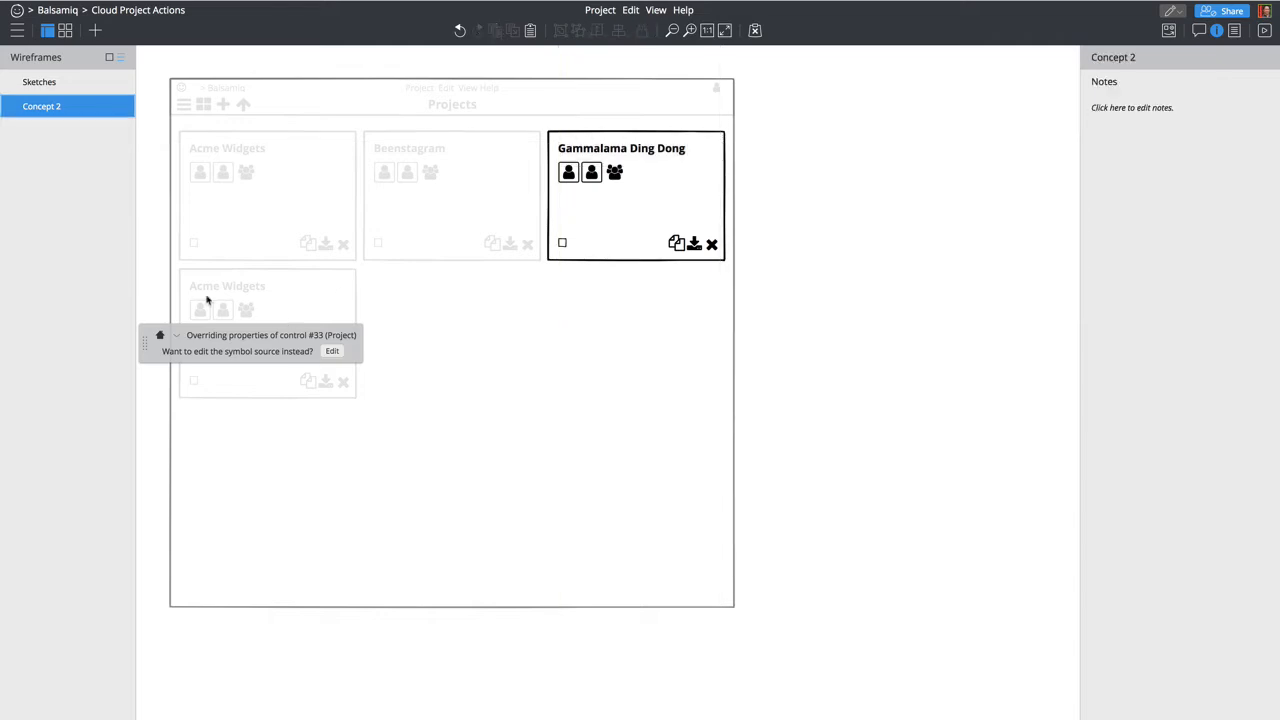
# Step: Override the title of the second-row project card with "Roadrunner TNT"
pyautogui.click(216, 287)
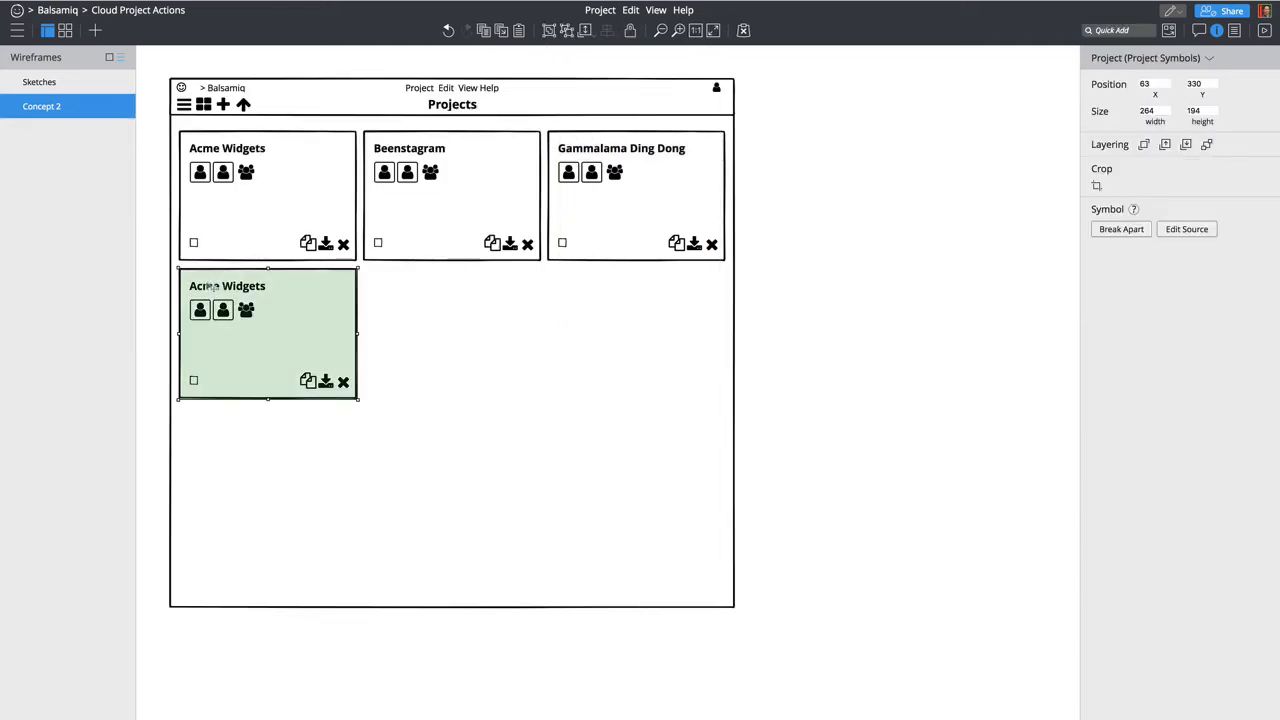
pyautogui.doubleClick(205, 288)
pyautogui.click(204, 288)
pyautogui.doubleClick(202, 289)
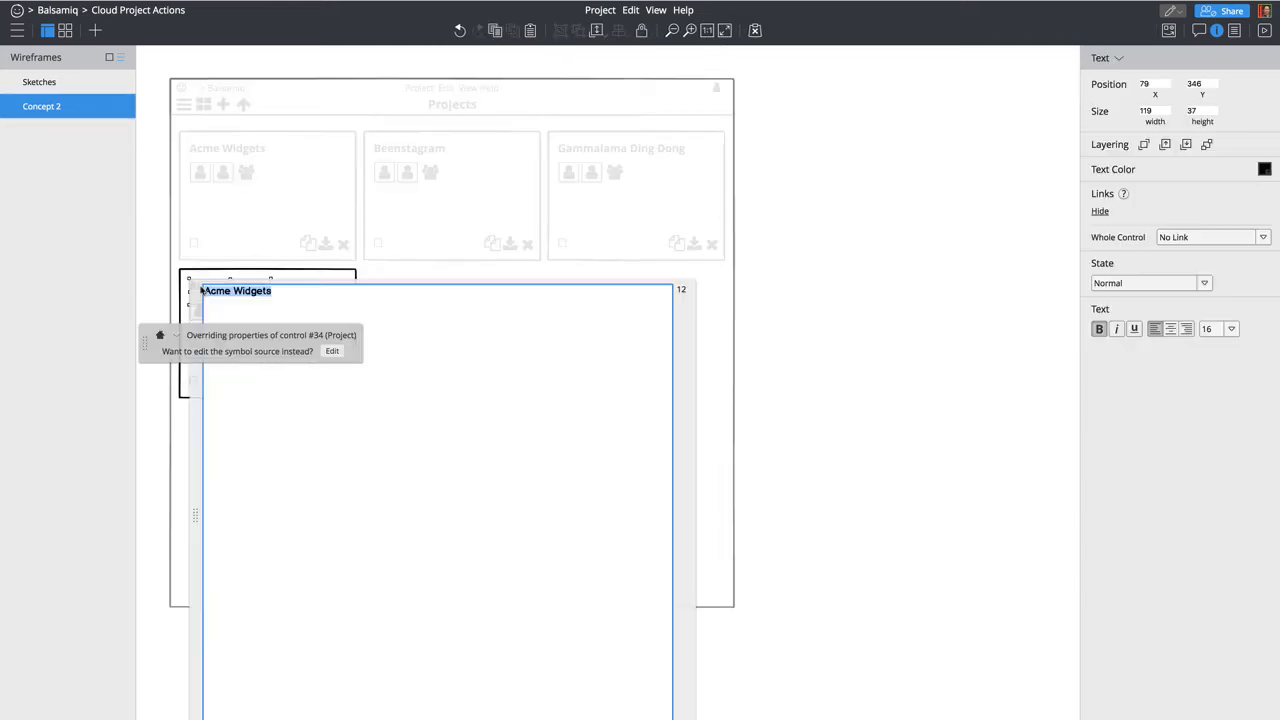
pyautogui.write('Roodrunner')
pyautogui.write(' WE')
pyautogui.write('TNT')
pyautogui.press('Return')
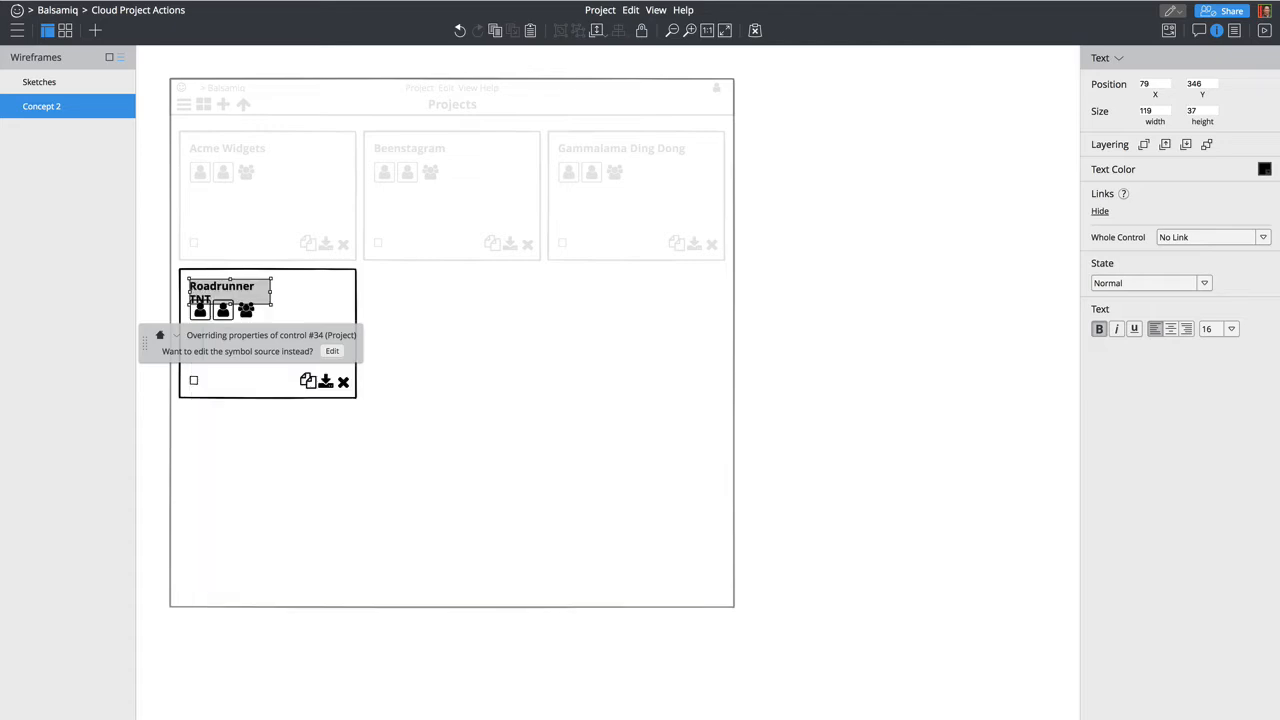
# Step: Widen the Roadrunner TNT card's title text box so the title fits on one line, and leave the symbol override
pyautogui.moveTo(272, 288); pyautogui.dragTo(368, 288)
pyautogui.click(151, 286)
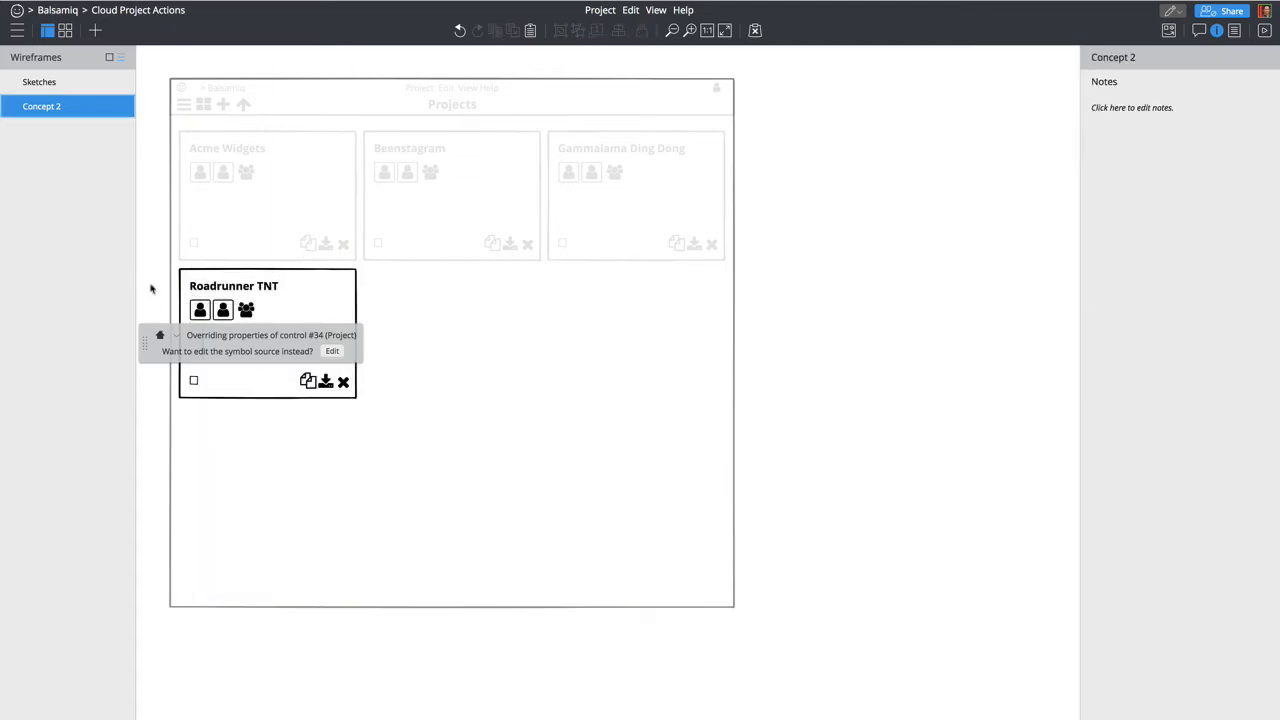
pyautogui.click(144, 272)
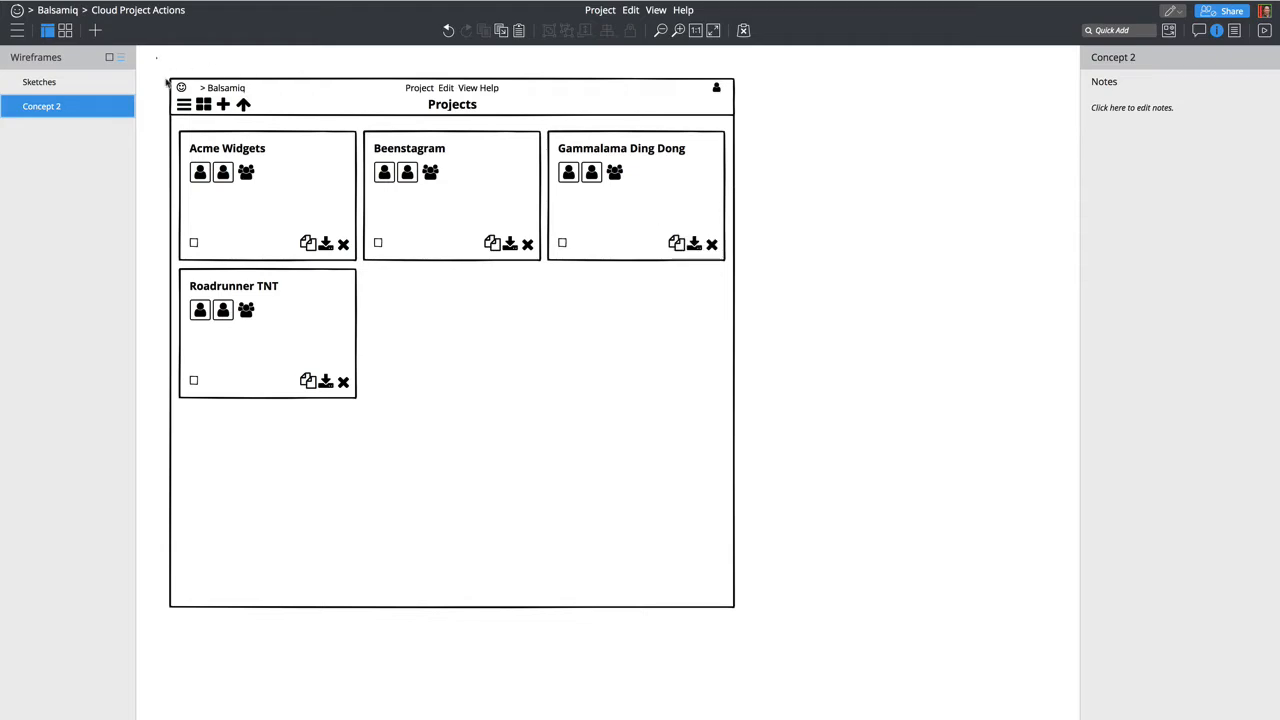
# Step: Duplicate the whole projects window with its toolbar and four cards beside the original, leaving a small gap
pyautogui.moveTo(157, 59); pyautogui.dragTo(797, 680)
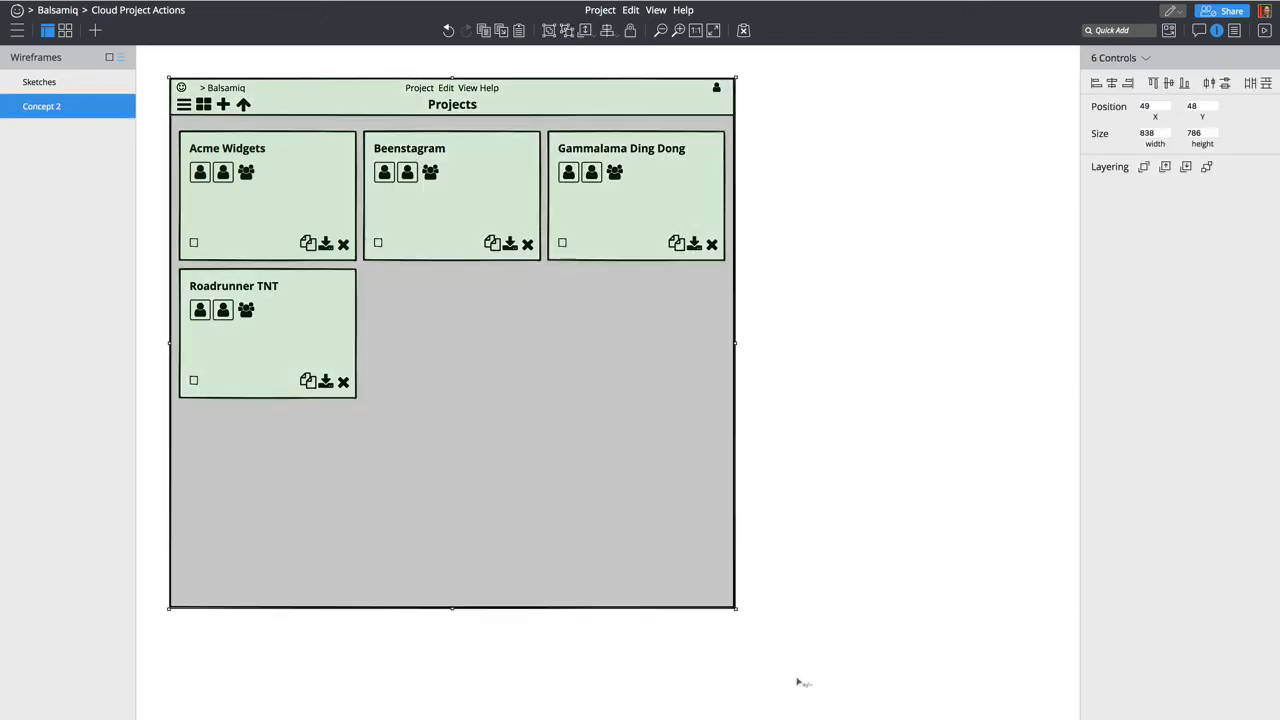
pyautogui.moveTo(402, 270); pyautogui.dragTo(958, 262)
pyautogui.hscroll(10, 898, 318)
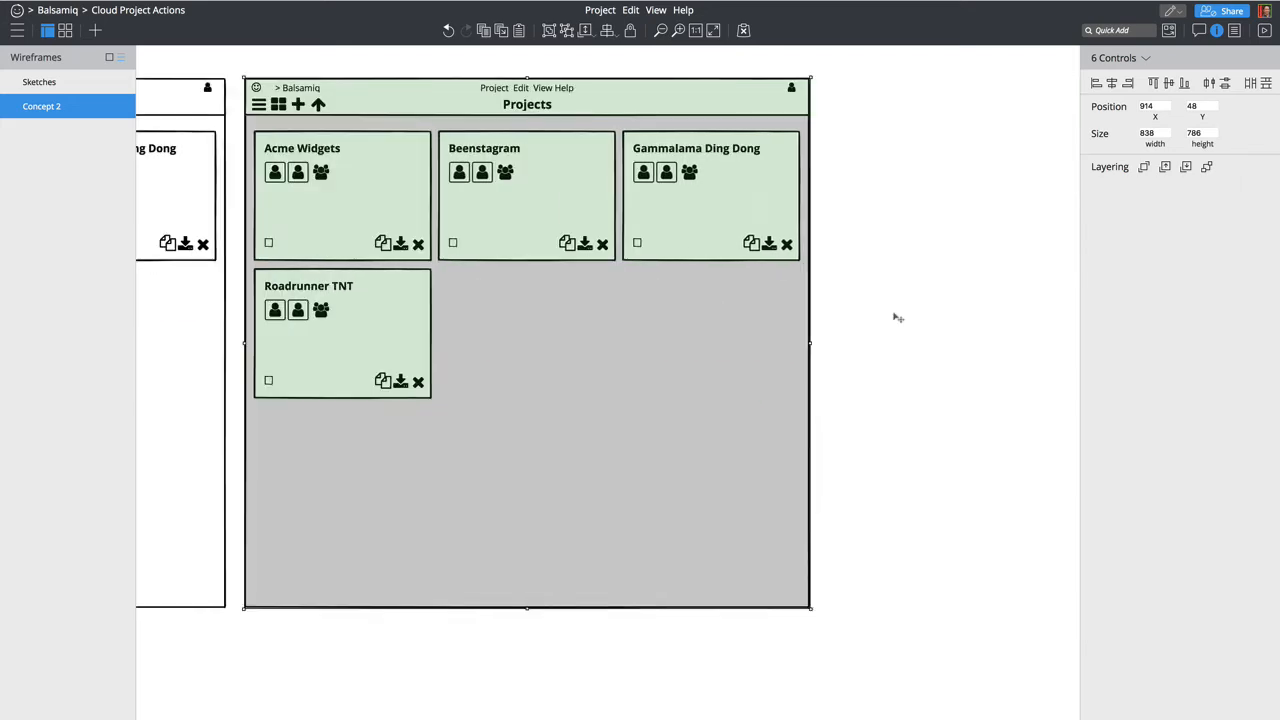
pyautogui.hscroll(-10, 340, 150)
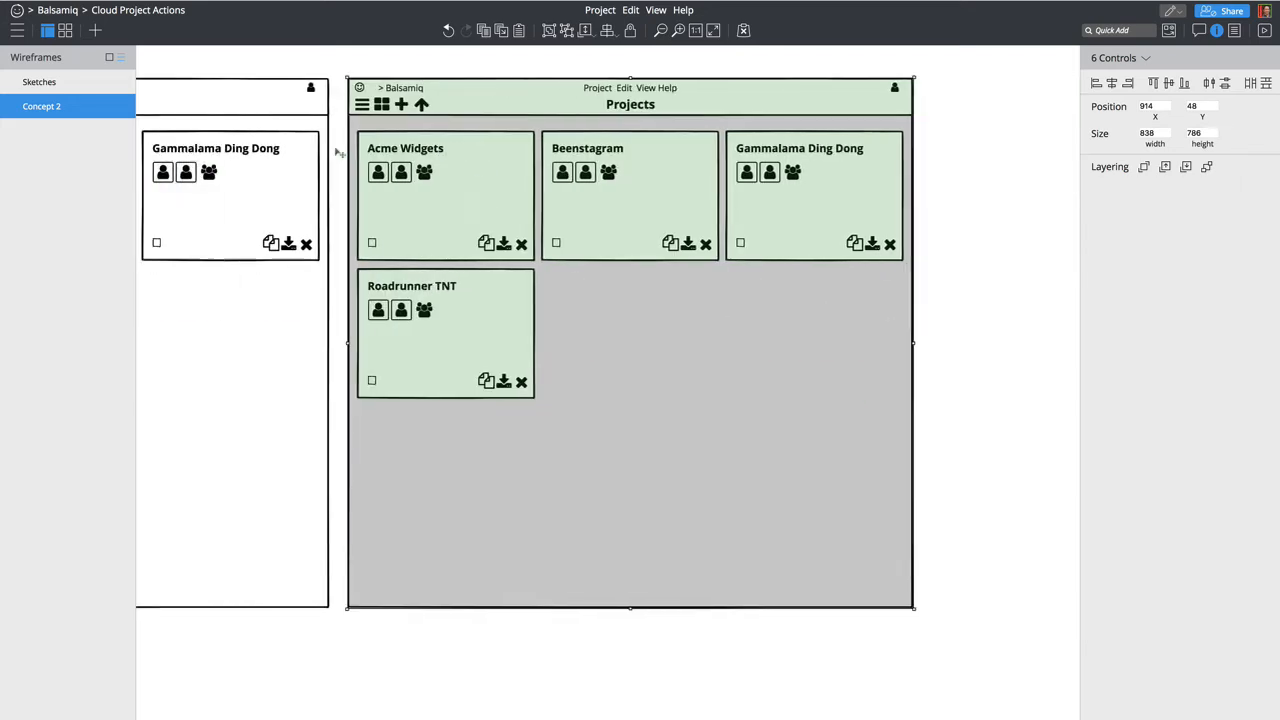
pyautogui.click(278, 712)
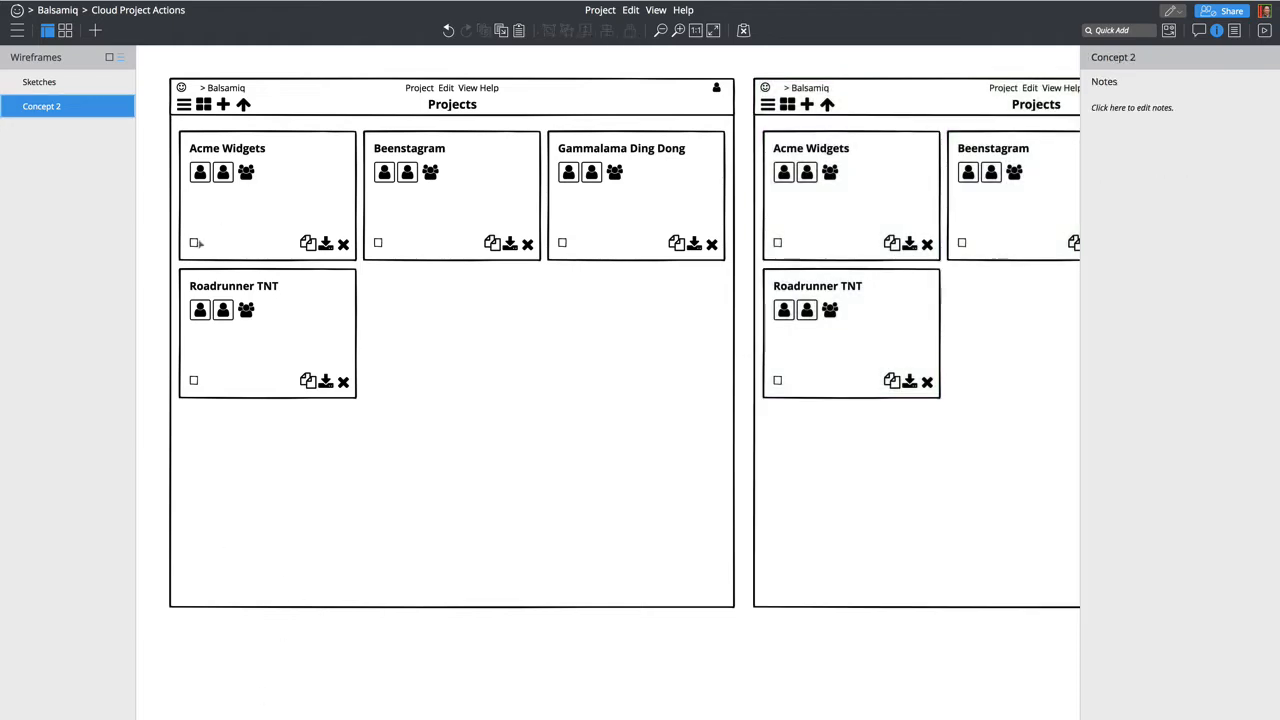
# Step: Add a Mouse Pointer icon and place it over the Beenstagram card's checkbox in the first projects window
pyautogui.click(193, 244)
pyautogui.press('/')
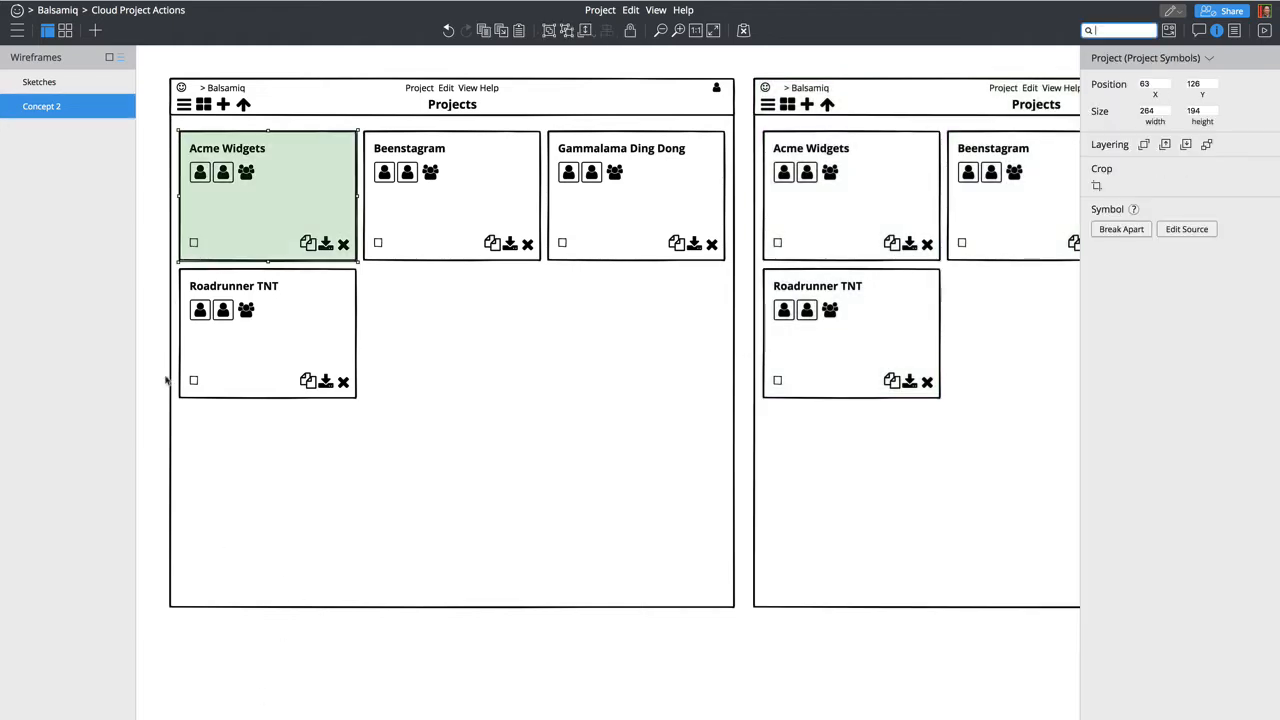
pyautogui.write('icon')
pyautogui.press('BackSpace')
pyautogui.press('BackSpace')
pyautogui.press('BackSpace')
pyautogui.press('BackSpace')
pyautogui.write('cur')
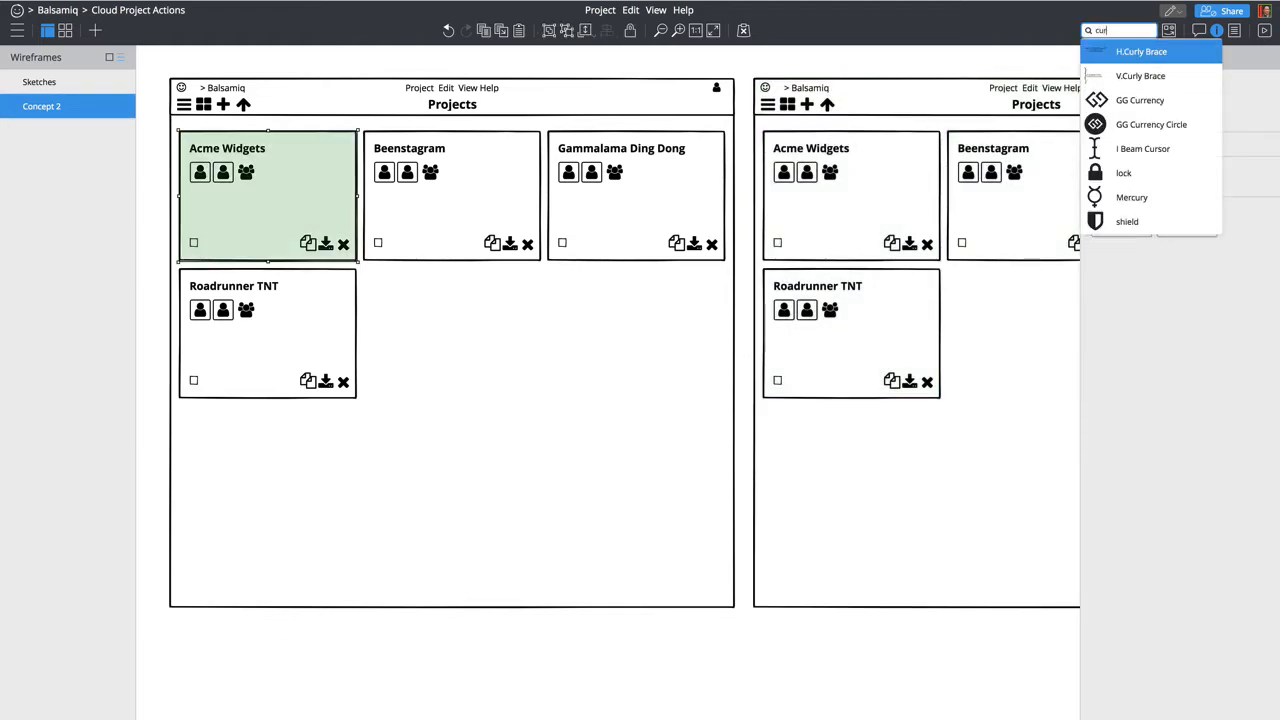
pyautogui.write('point')
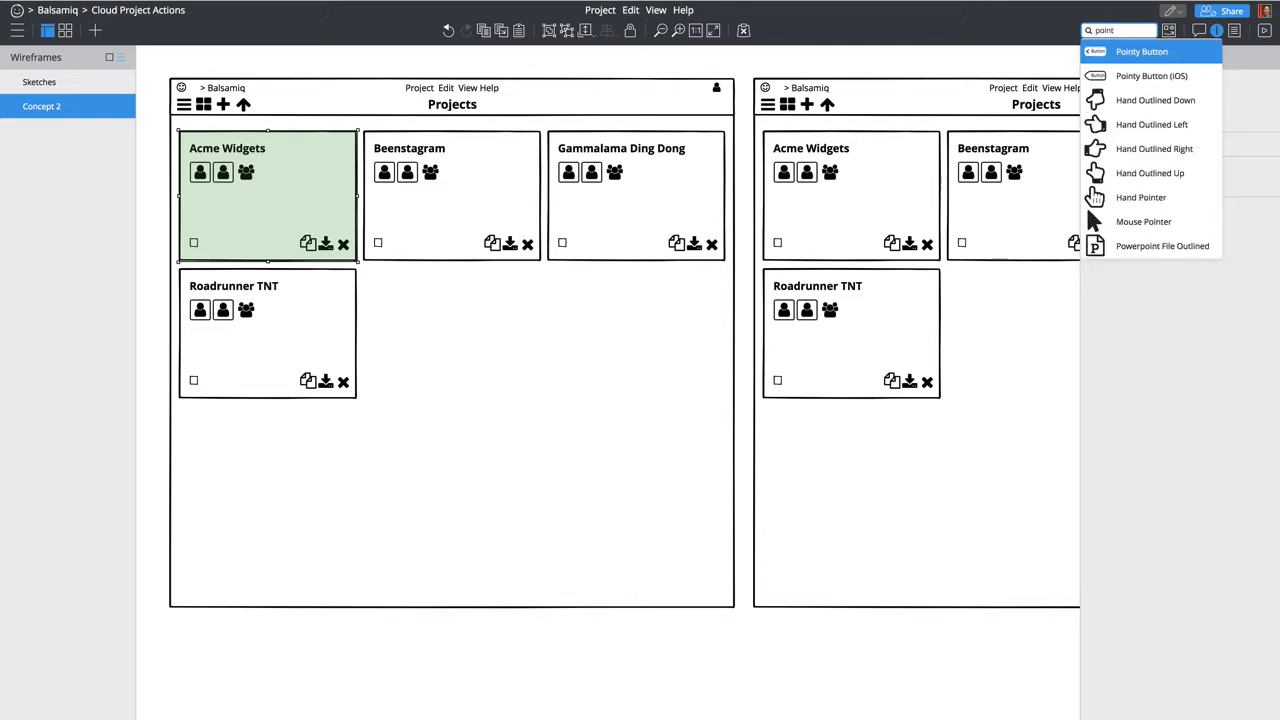
pyautogui.press('Down')
pyautogui.press('Down')
pyautogui.press('Down')
pyautogui.press('Down')
pyautogui.press('Down')
pyautogui.press('Down')
pyautogui.press('Down')
pyautogui.press('Return')
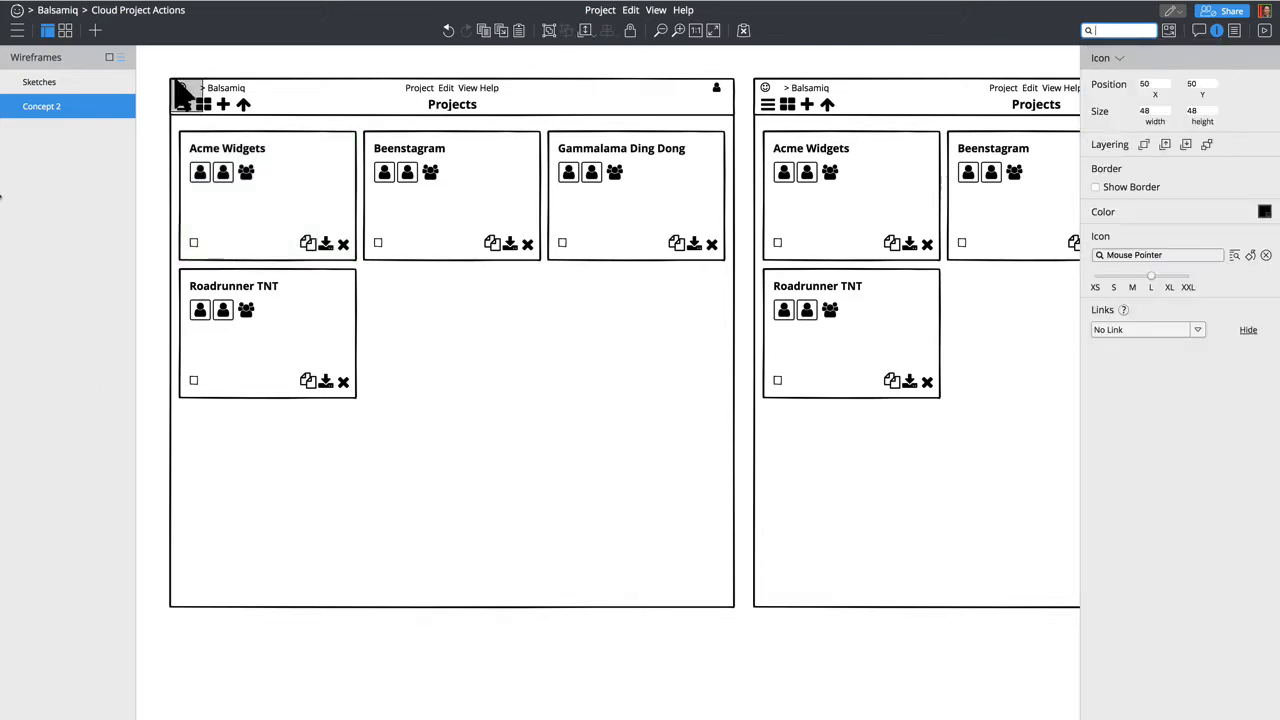
pyautogui.moveTo(187, 104); pyautogui.dragTo(387, 269)
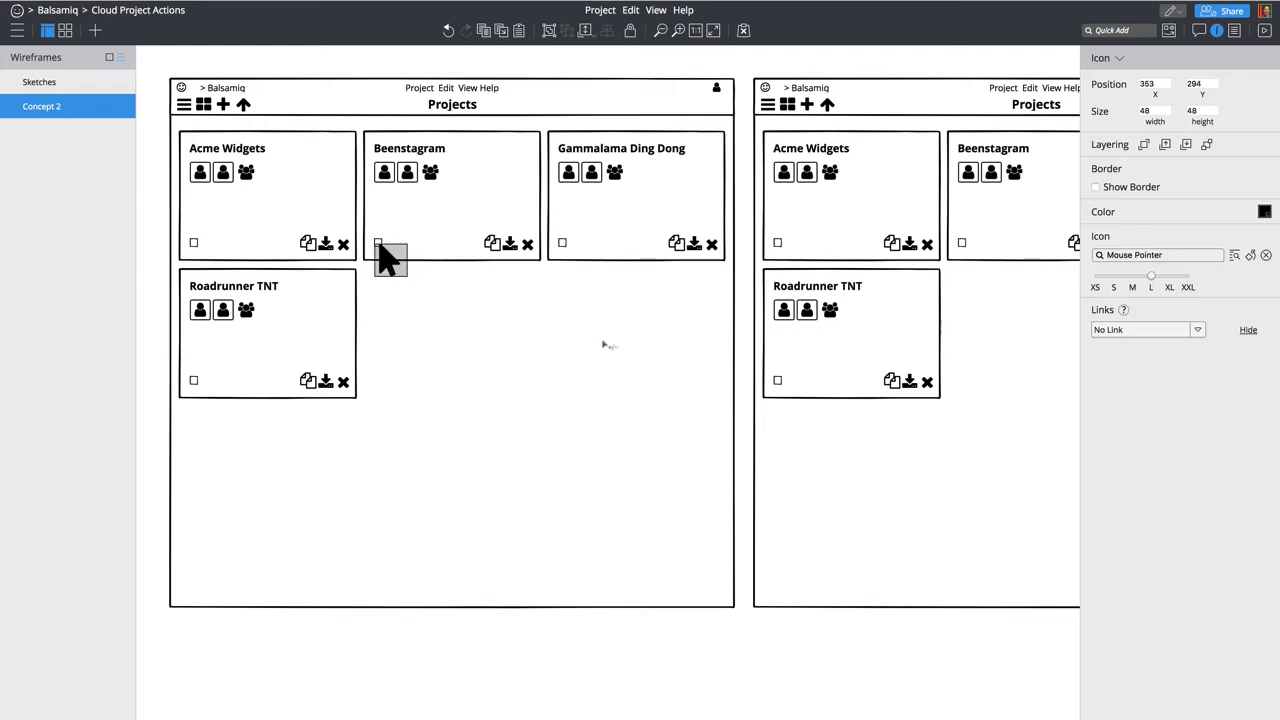
# Step: Override the Beenstagram card's checkbox in the second projects window to the Selected state
pyautogui.hscroll(10, 603, 344)
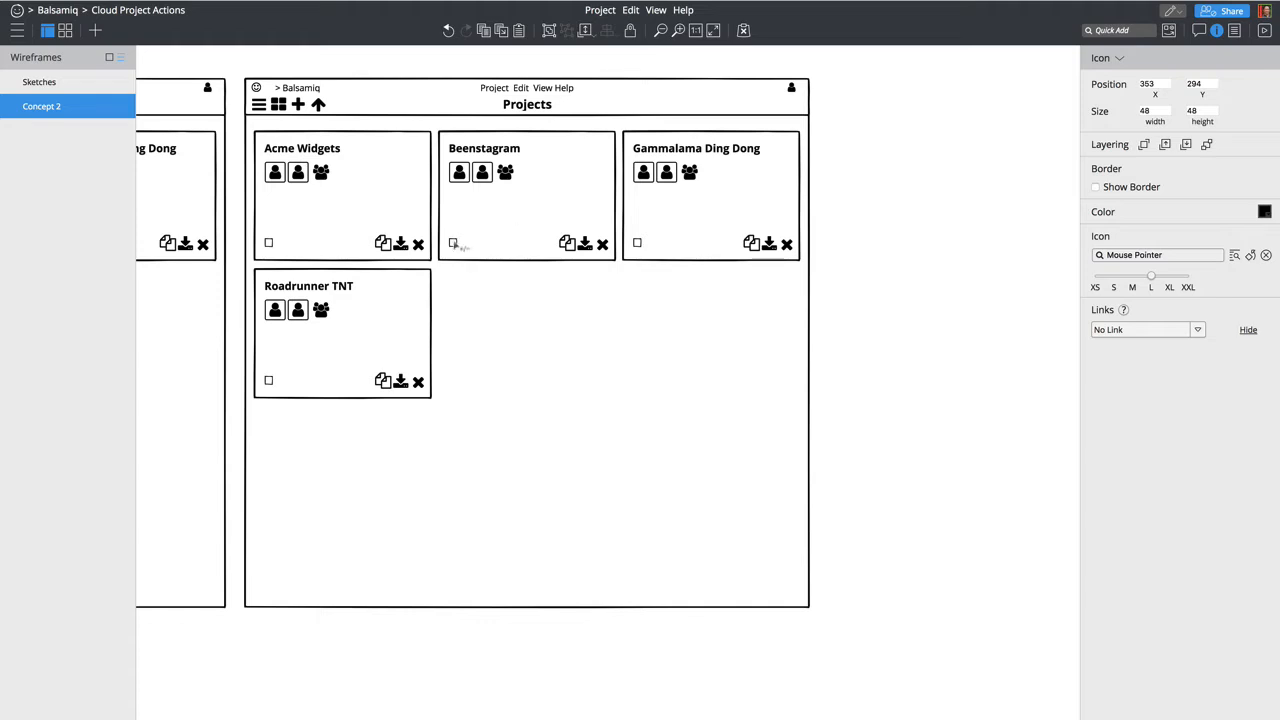
pyautogui.doubleClick(454, 243)
pyautogui.click(458, 243)
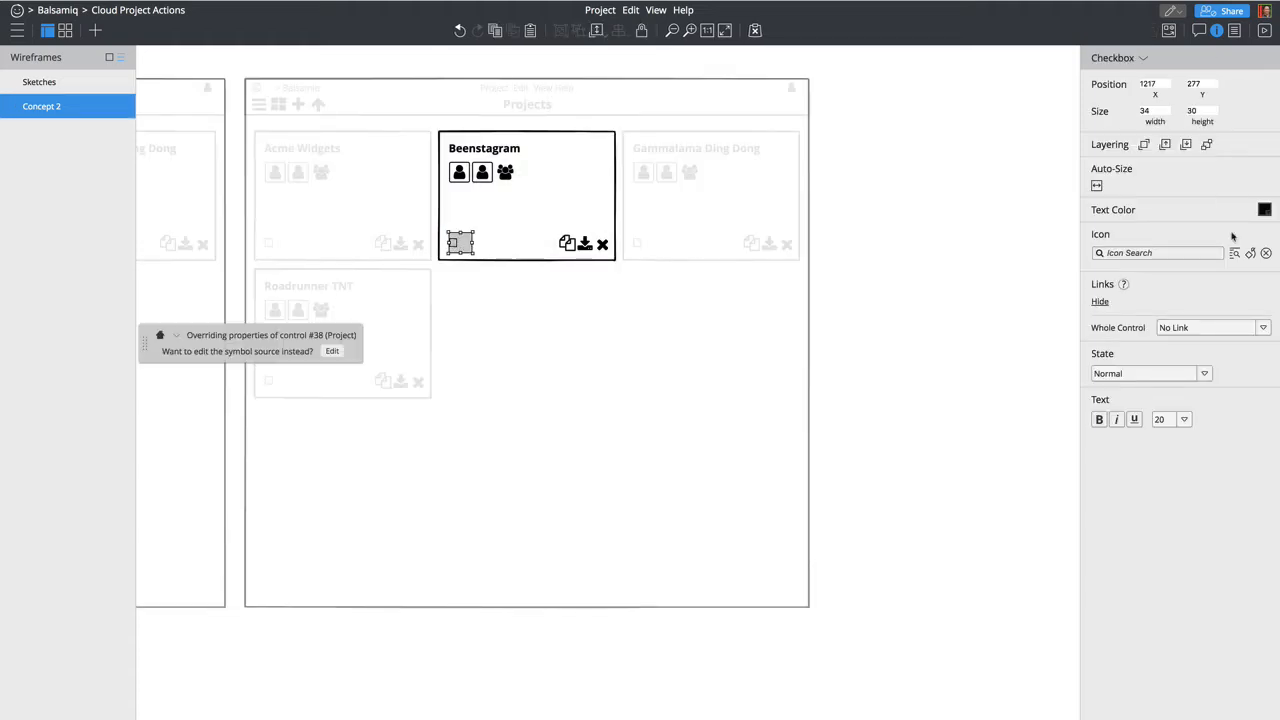
pyautogui.click(1134, 373)
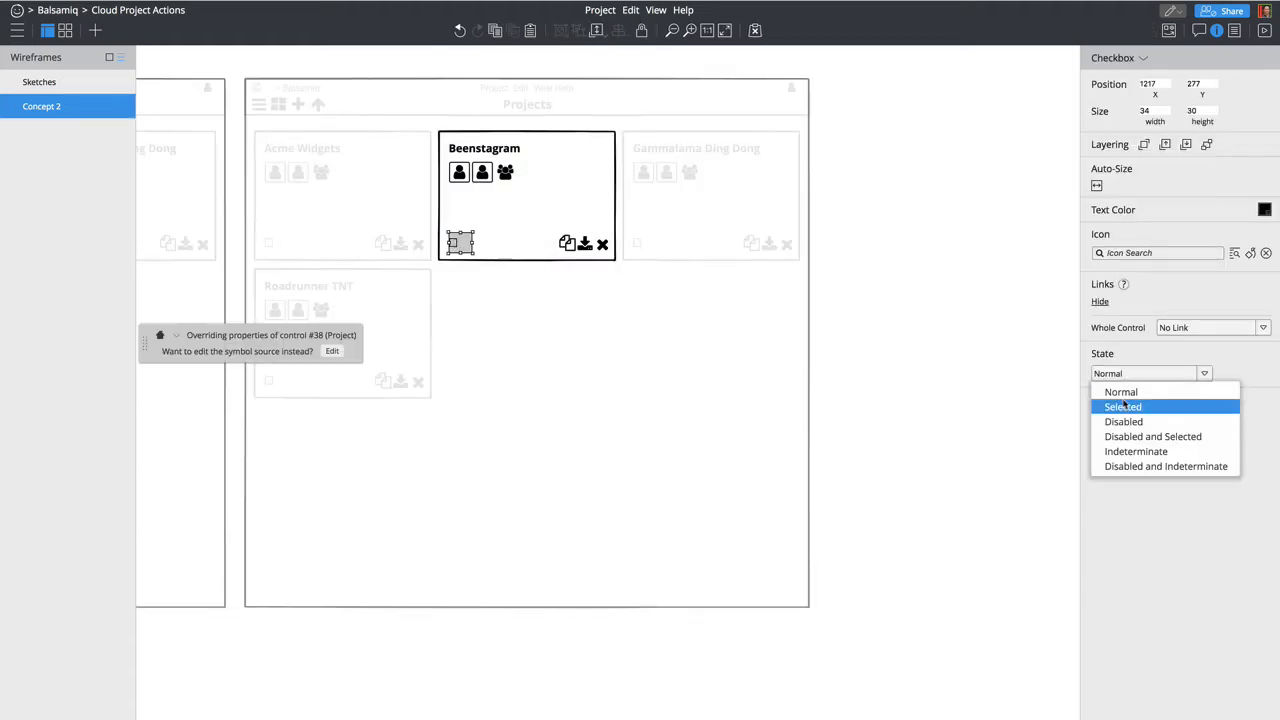
pyautogui.click(1124, 406)
pyautogui.click(940, 357)
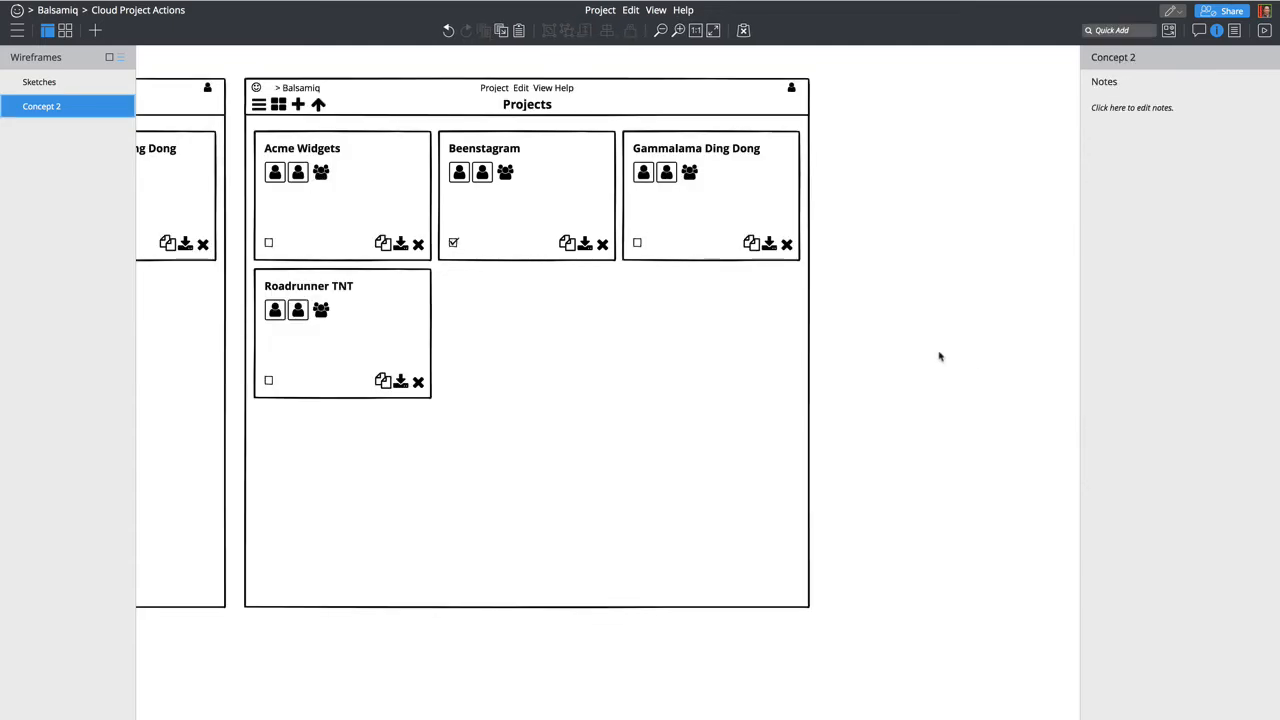
# Step: Review the Concept 2 Modal Toolbar sequence in the Sketches wireframe and return to the Concept 2 wireframe
pyautogui.hscroll(-5, 396, 292)
pyautogui.hscroll(5, 396, 292)
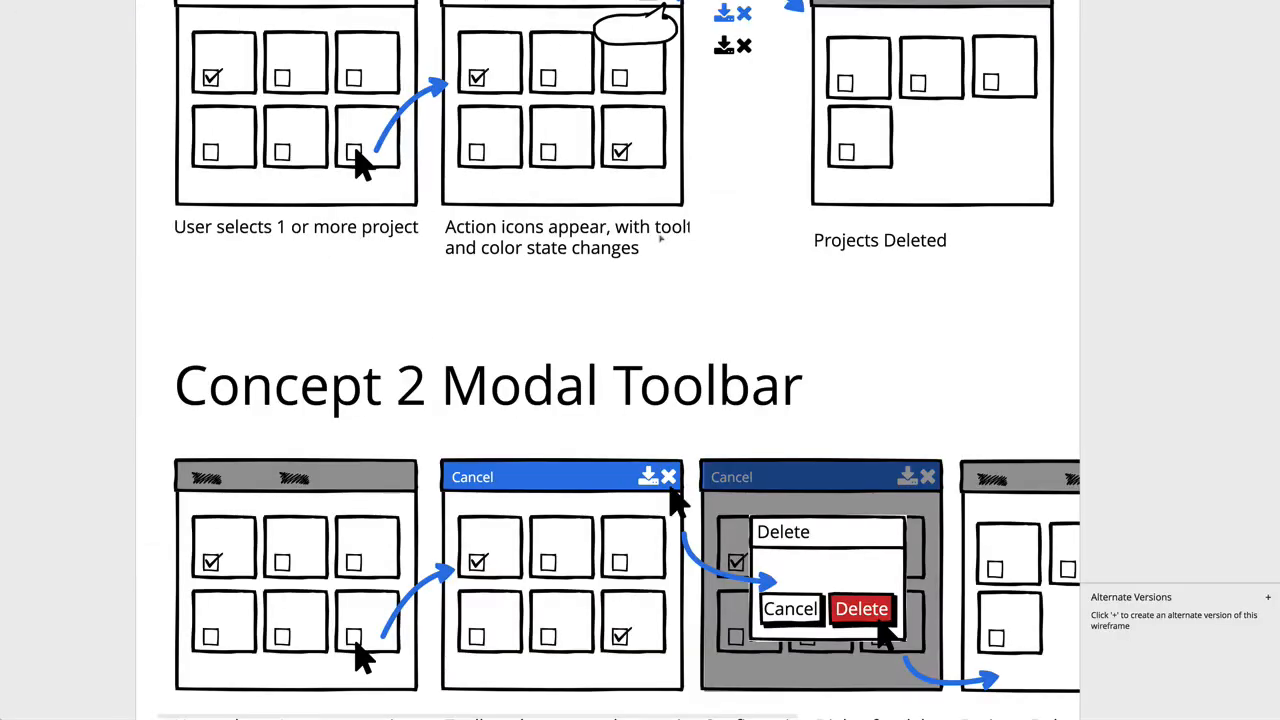
pyautogui.scroll(-1, 661, 239)
pyautogui.scroll(1, 660, 236)
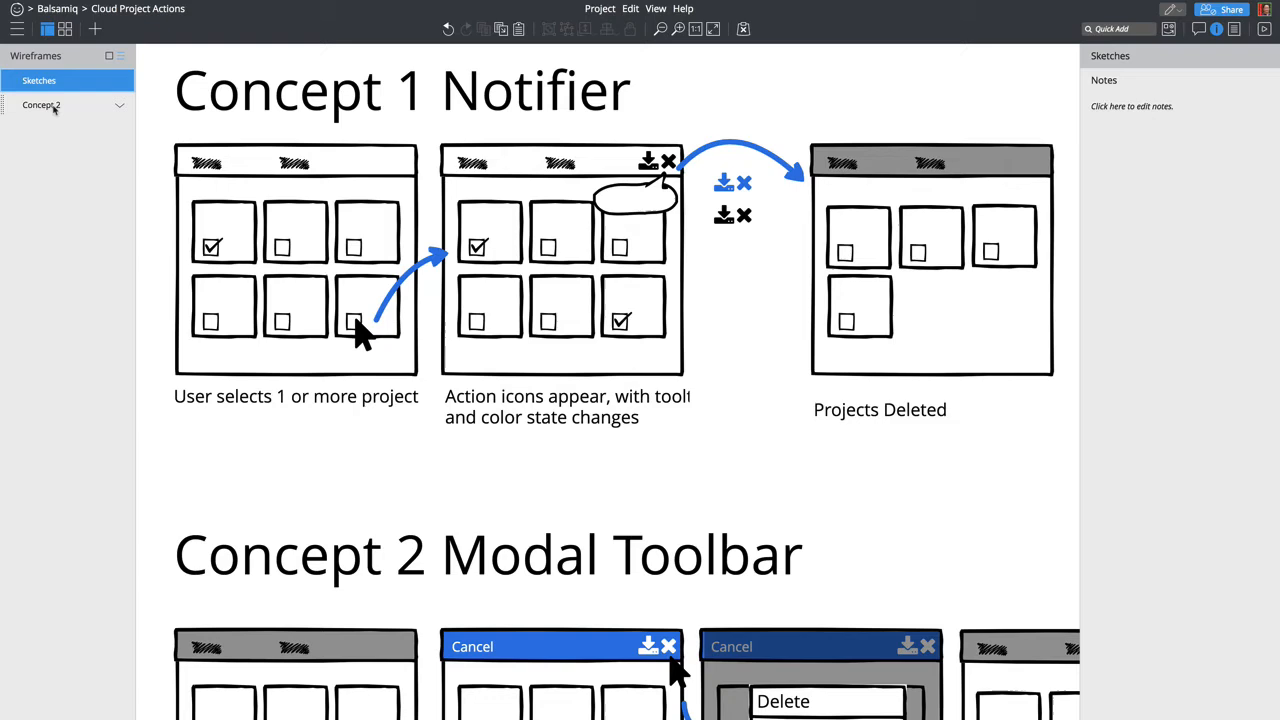
pyautogui.click(54, 109)
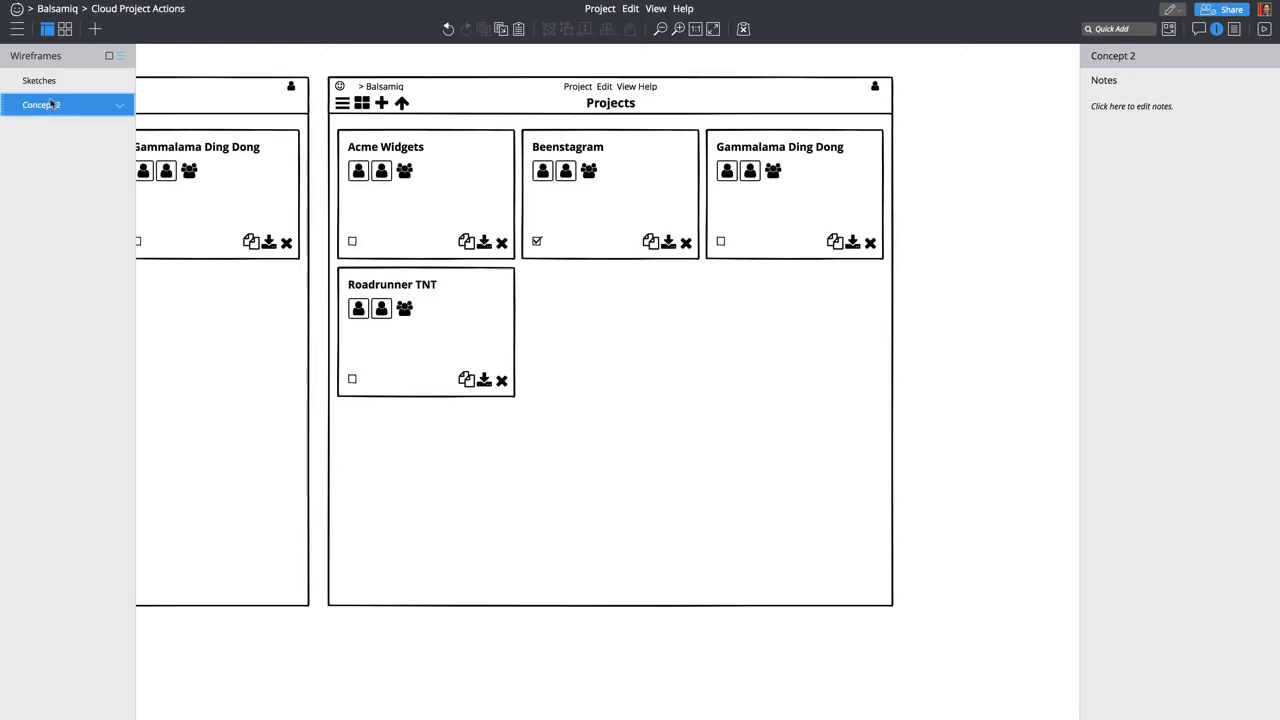
pyautogui.doubleClick(545, 113)
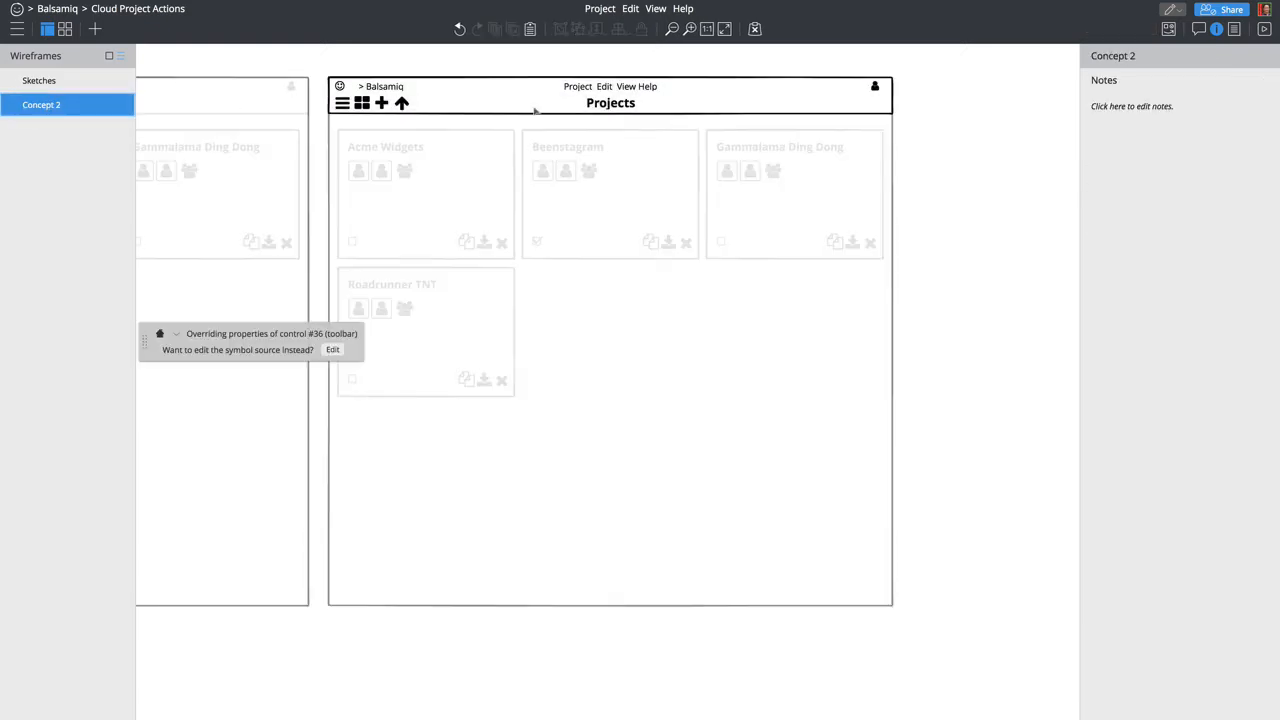
pyautogui.click(535, 112)
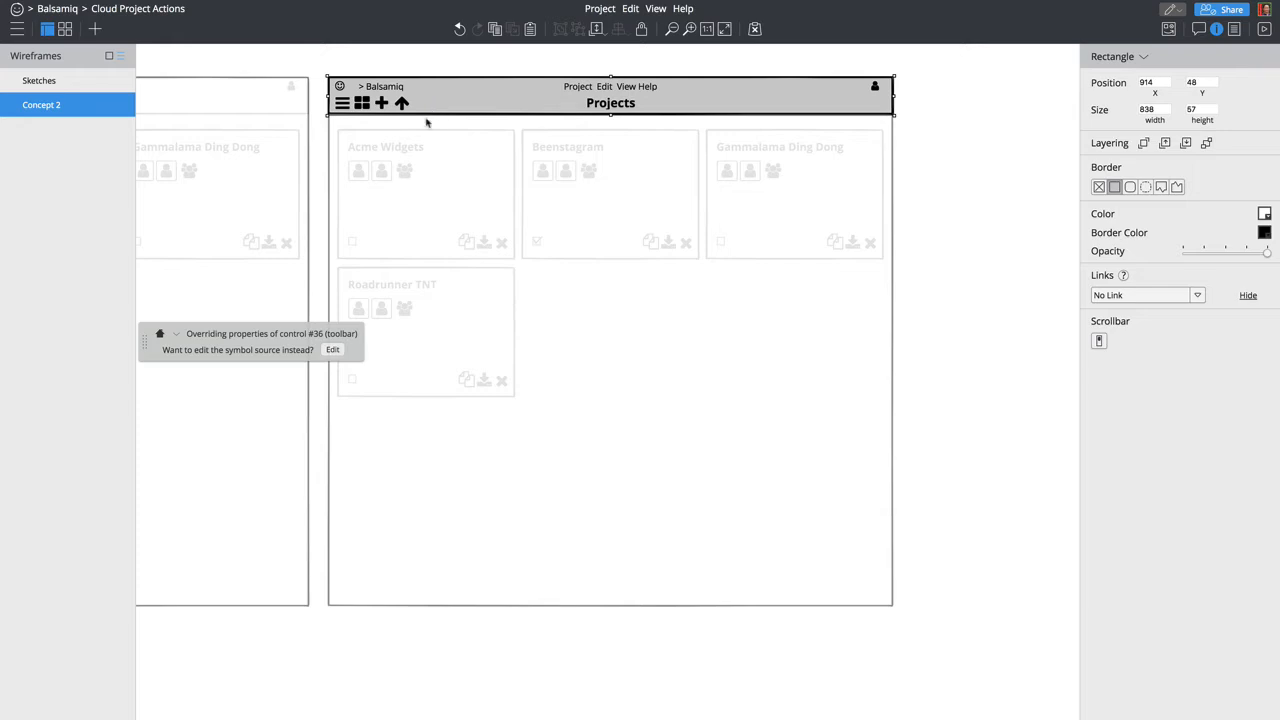
pyautogui.click(384, 65)
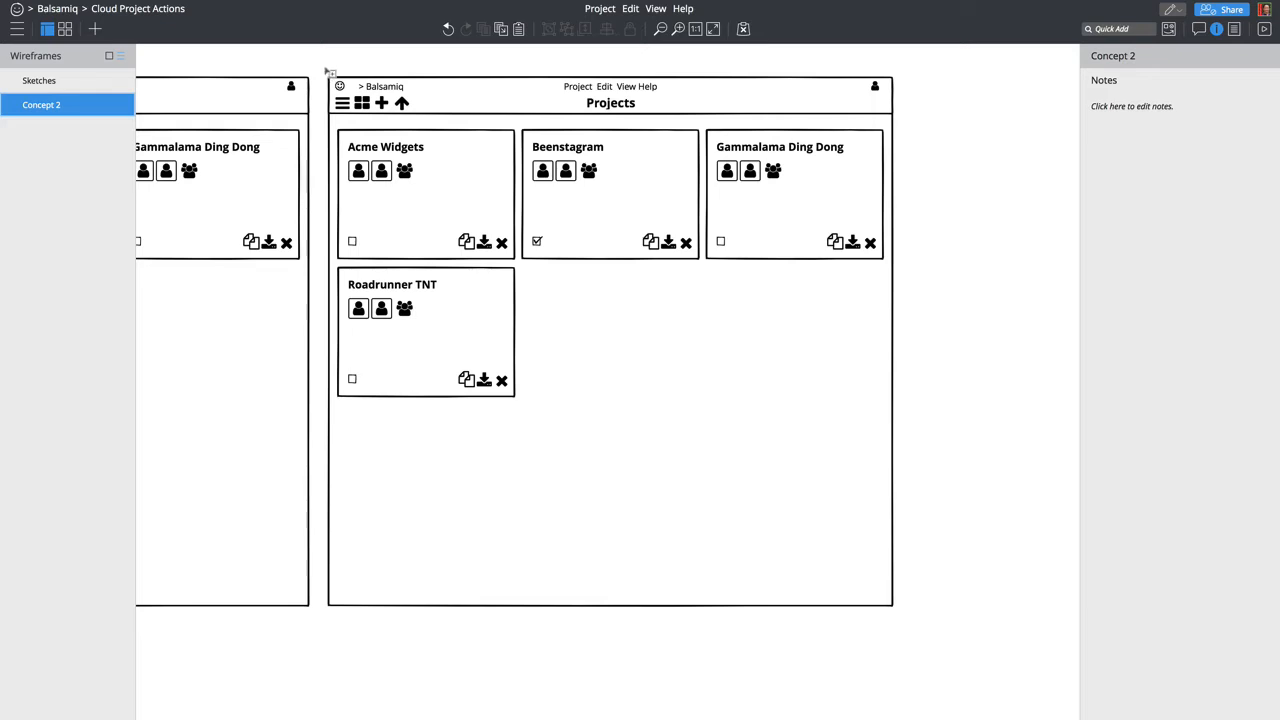
# Step: Draw an 838 by 57 rectangle that covers the entire toolbar of the second projects window
pyautogui.moveTo(323, 64); pyautogui.dragTo(743, 94)
pyautogui.moveTo(600, 74); pyautogui.dragTo(537, 113)
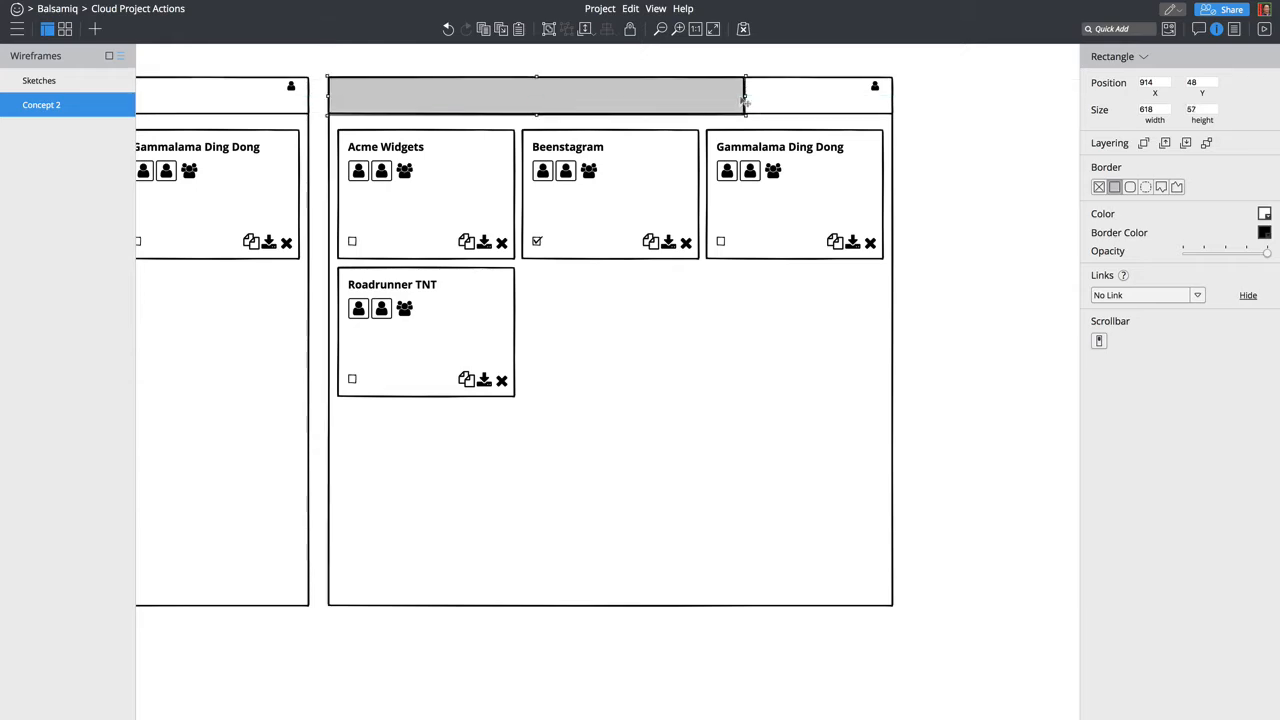
pyautogui.moveTo(744, 97); pyautogui.dragTo(893, 98)
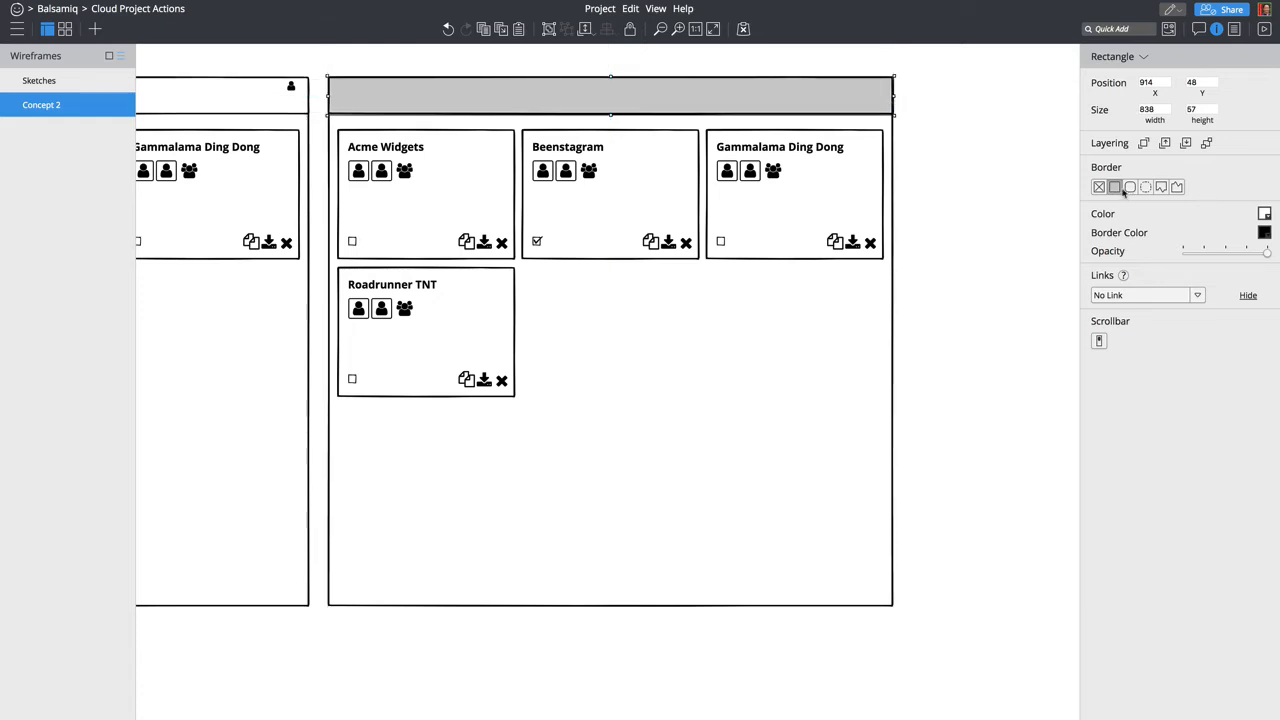
# Step: Fill the rectangle covering the second window's toolbar with bright blue
pyautogui.click(1265, 216)
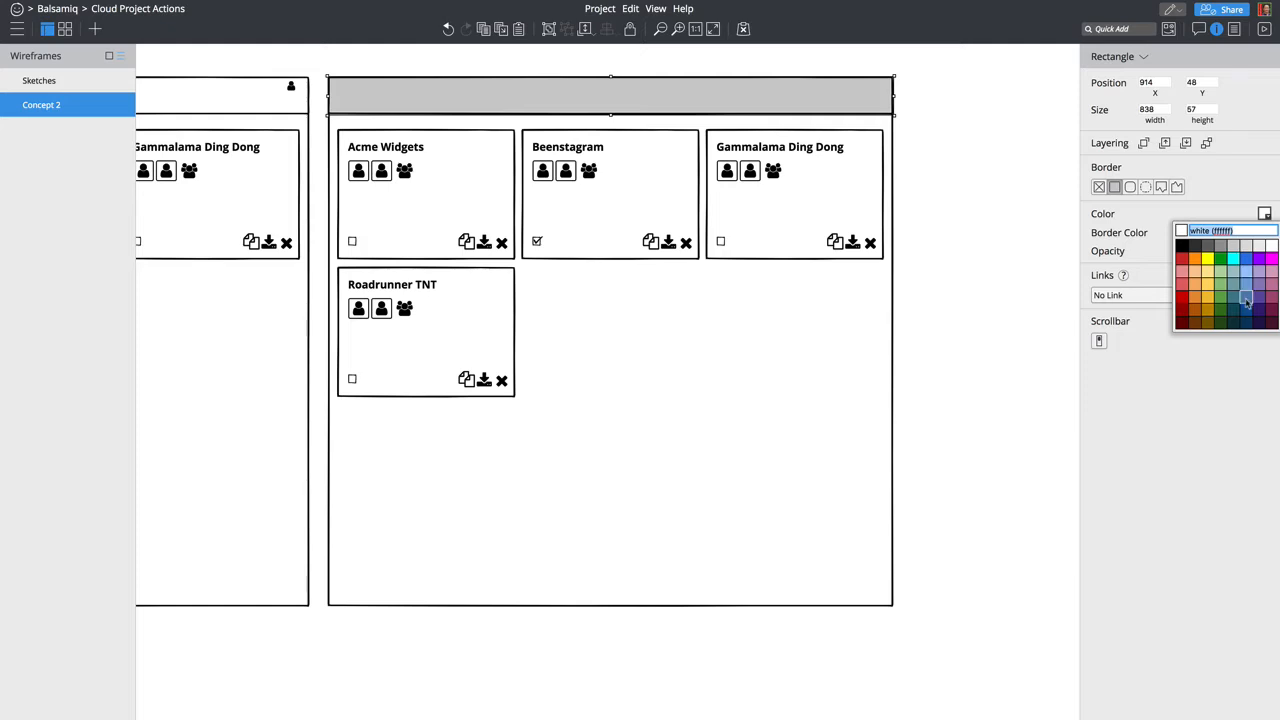
pyautogui.click(1246, 258)
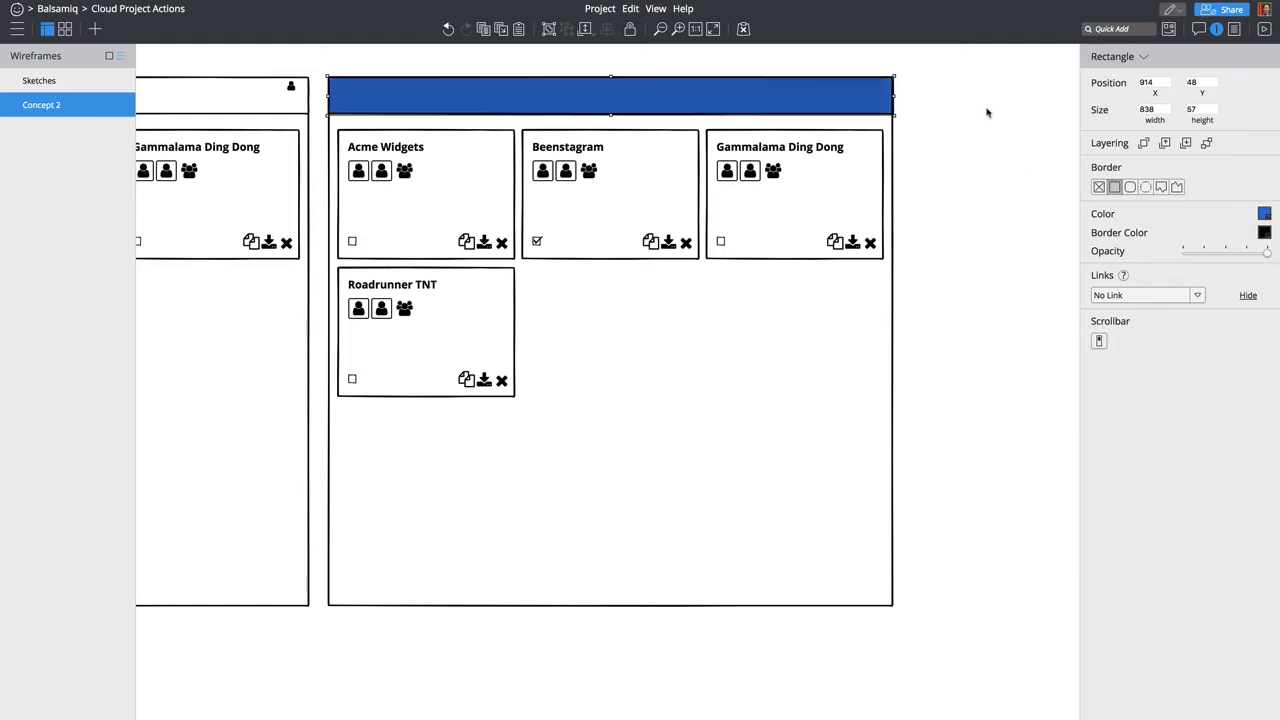
pyautogui.click(967, 166)
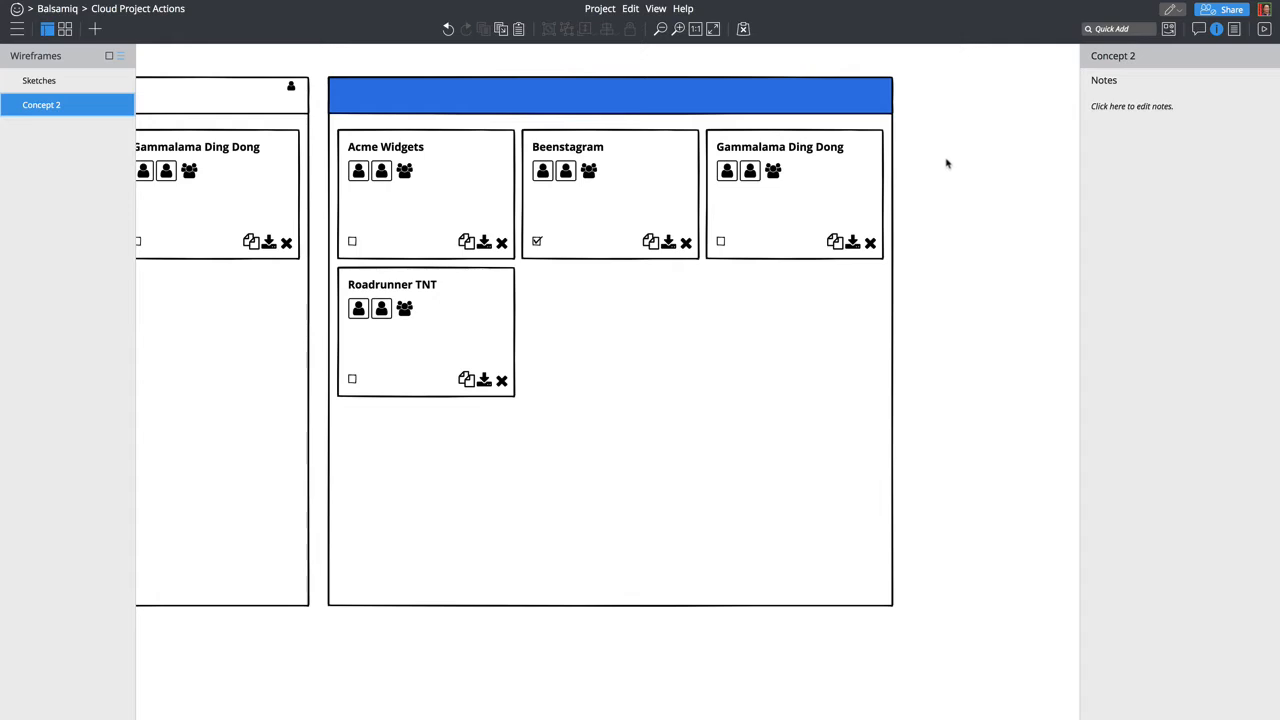
# Step: Add a Text control and place it near the left end of the second window's blue toolbar
pyautogui.hscroll(-3, 424, 274)
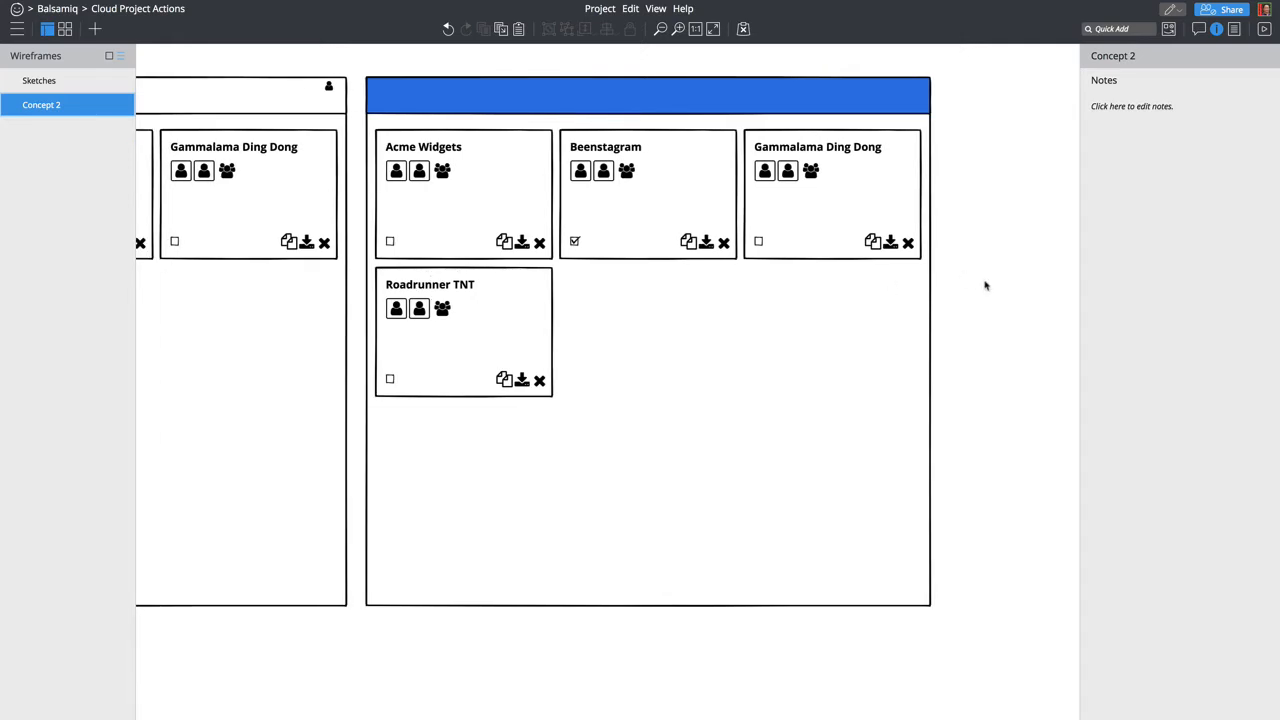
pyautogui.hotkey('ctrl', '/')
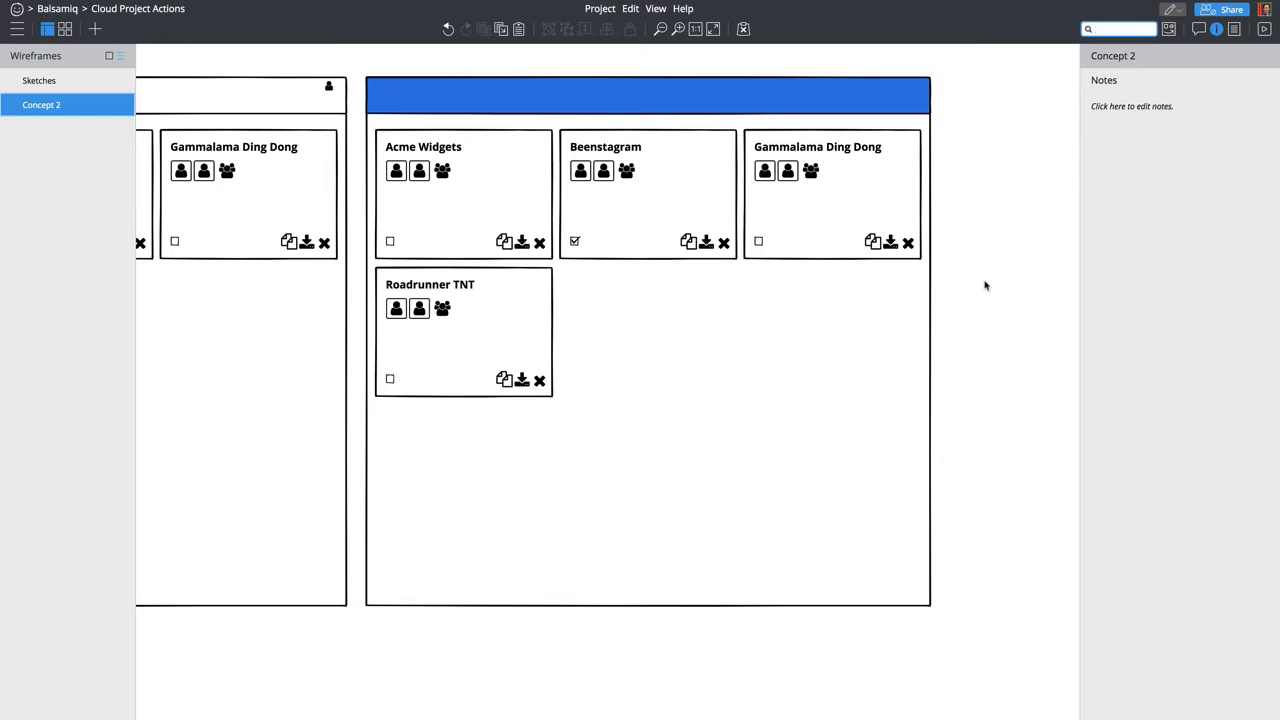
pyautogui.write('text')
pyautogui.press('Return')
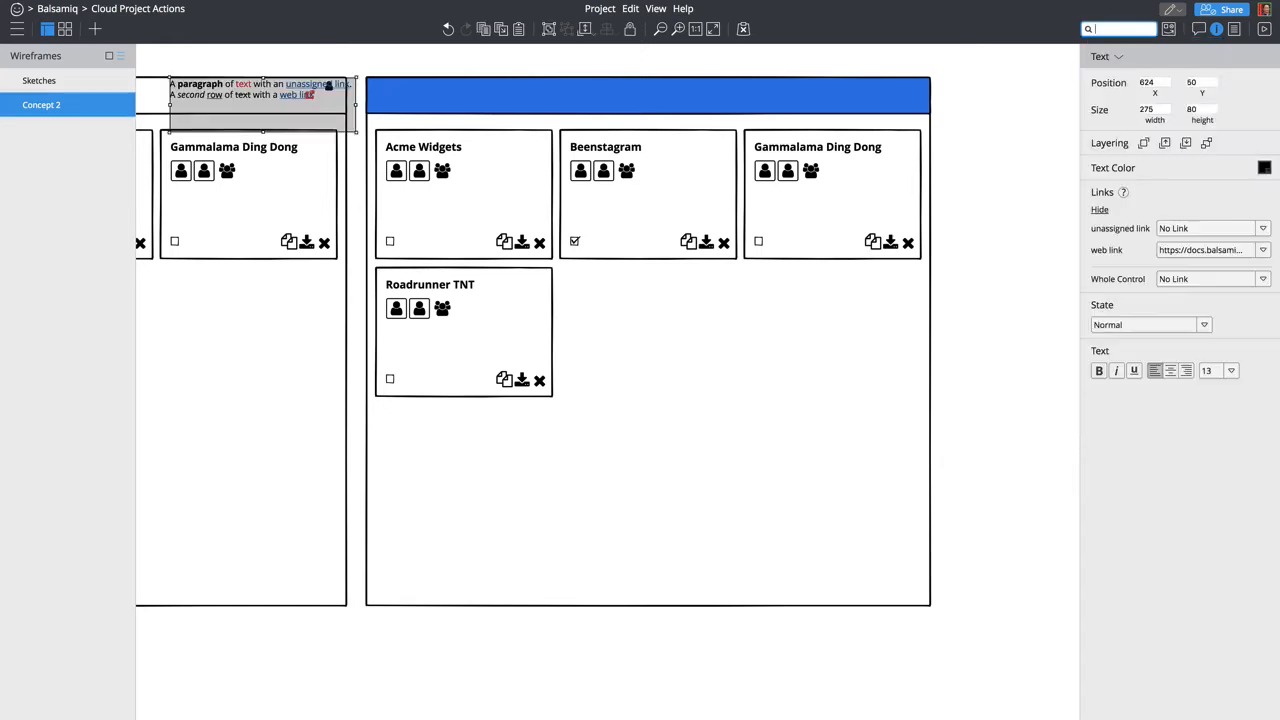
pyautogui.moveTo(240, 106); pyautogui.dragTo(442, 106)
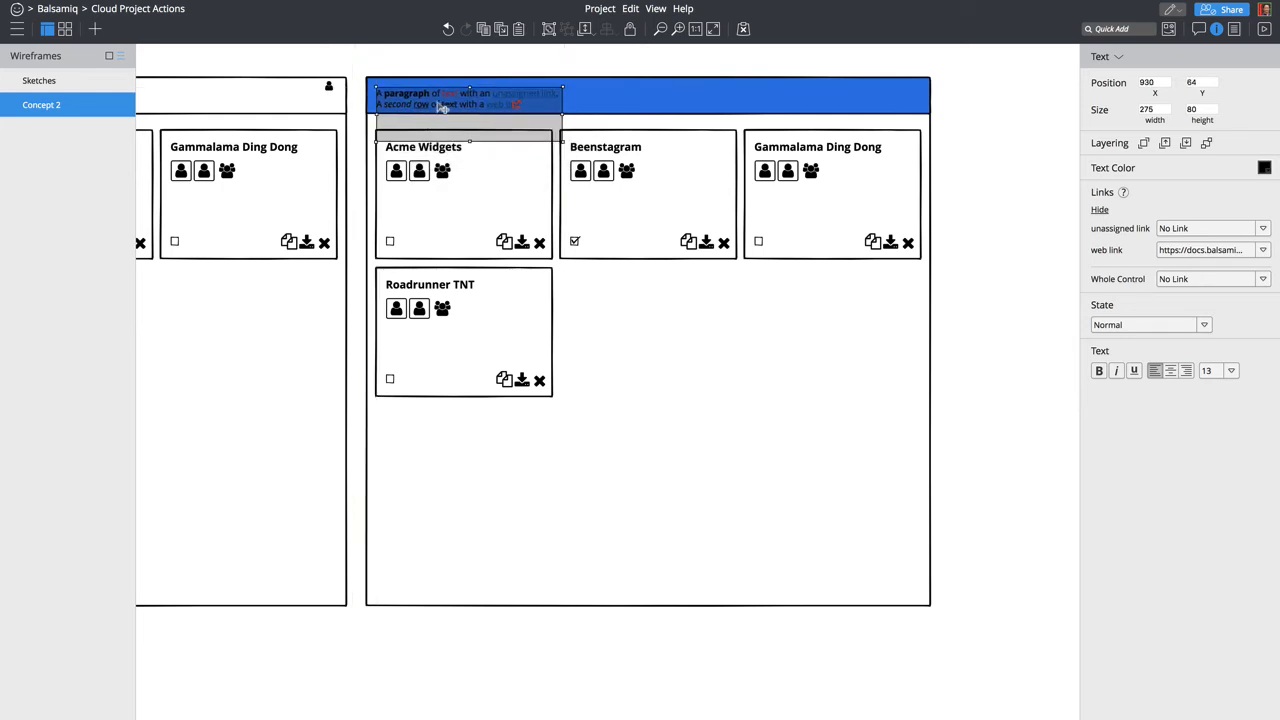
# Step: Replace the placeholder text in the second window's blue toolbar with "1 Project Selected"
pyautogui.doubleClick(442, 106)
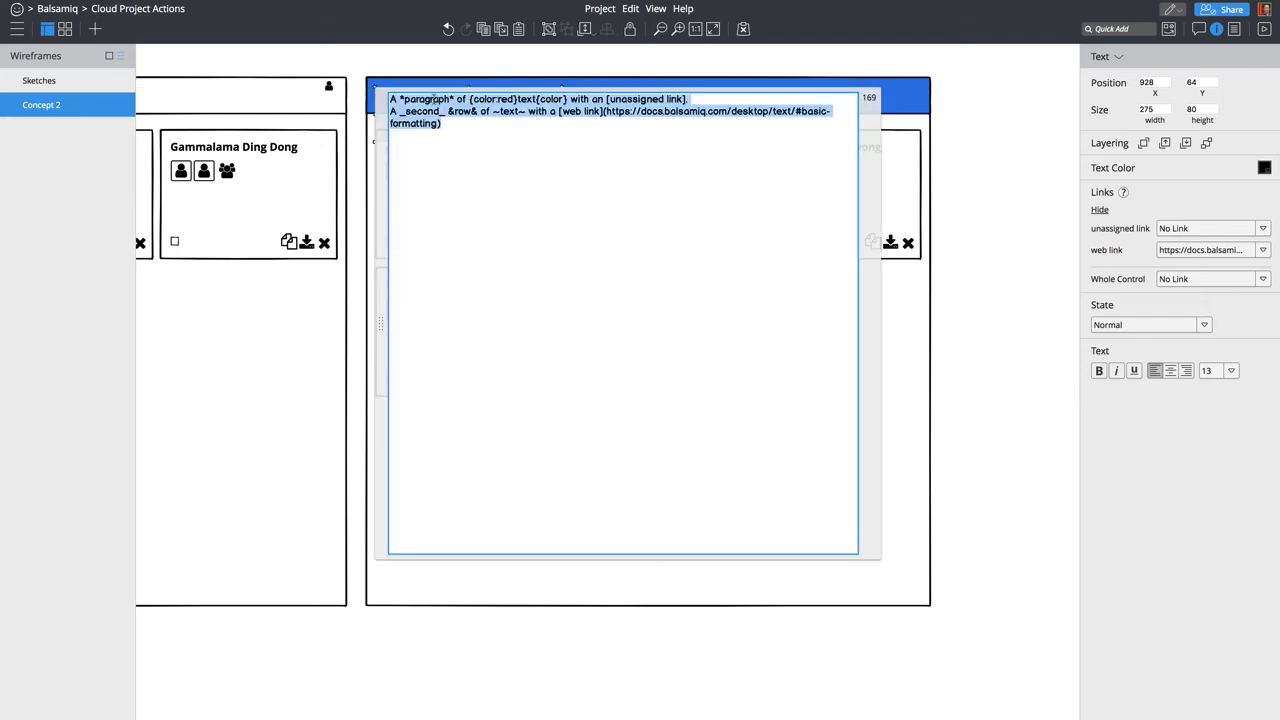
pyautogui.write('1')
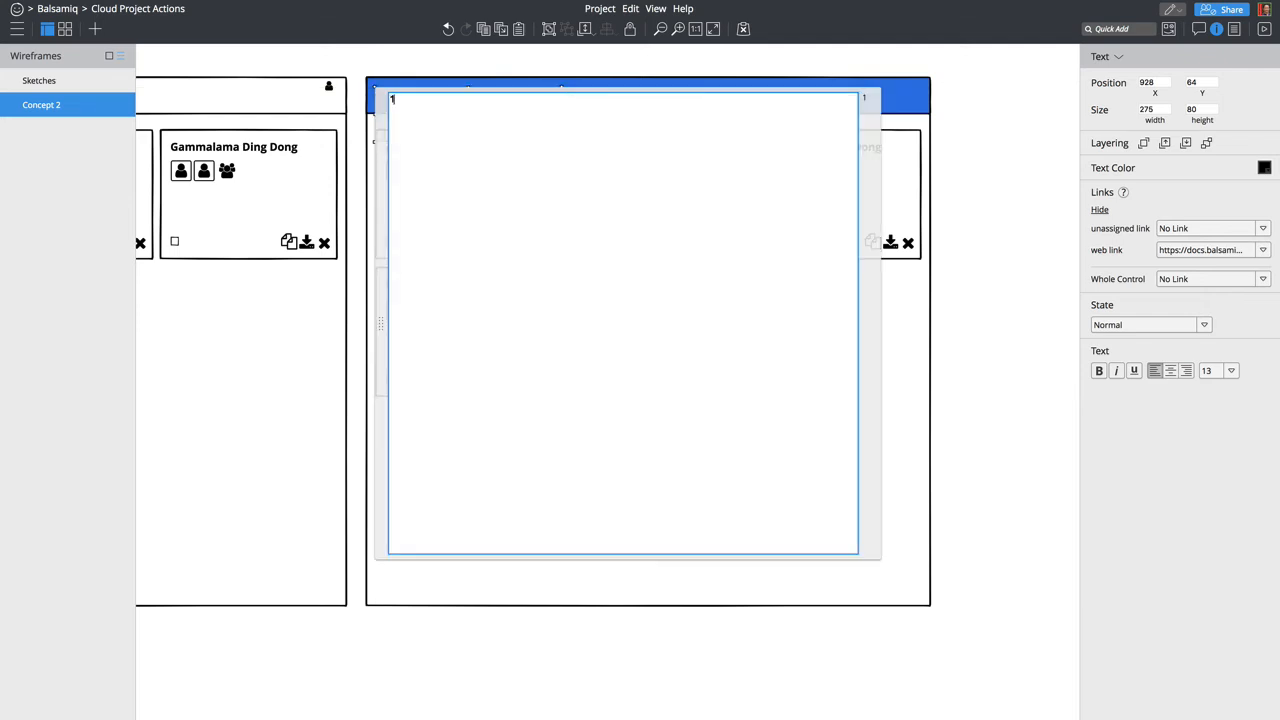
pyautogui.write(' Seel')
pyautogui.write('Project Serlecte')
pyautogui.write('d')
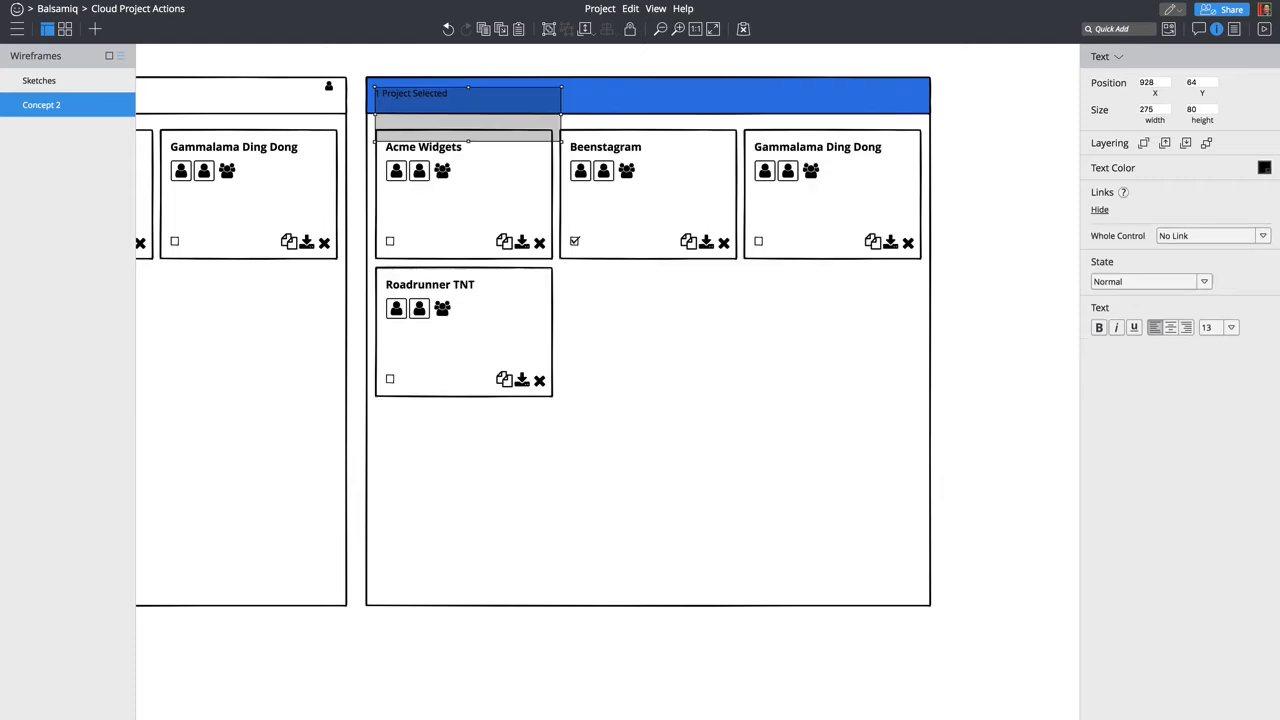
pyautogui.press('super+Return')
# Step: Shorten the "1 Project Selected" text box to a height of 41 and colour its text white
pyautogui.moveTo(468, 141); pyautogui.dragTo(470, 114)
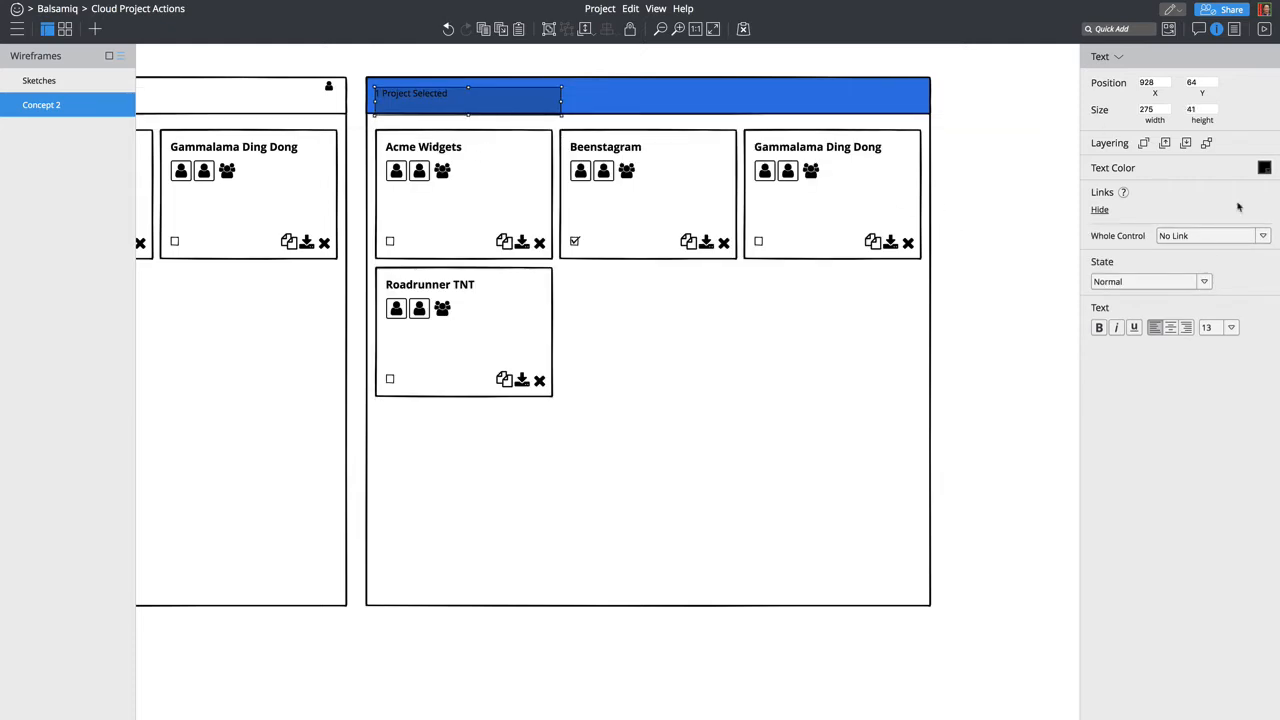
pyautogui.click(1264, 167)
pyautogui.click(1273, 202)
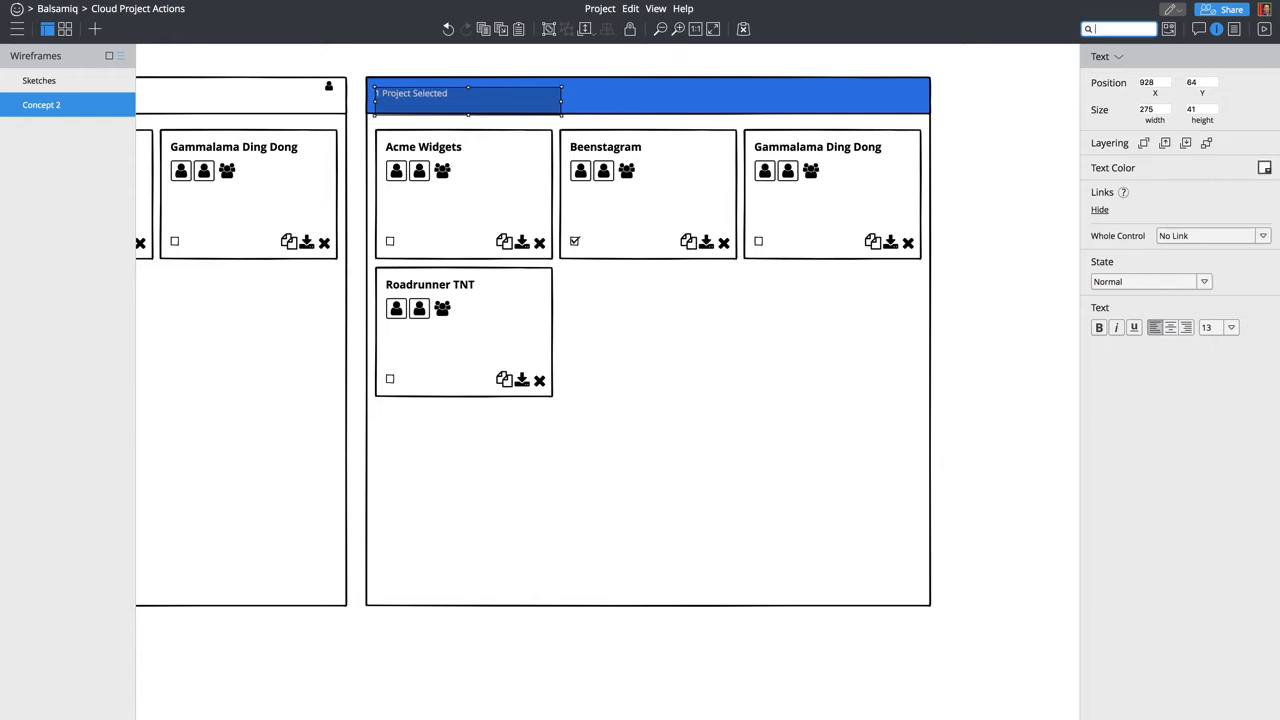
pyautogui.click(398, 63)
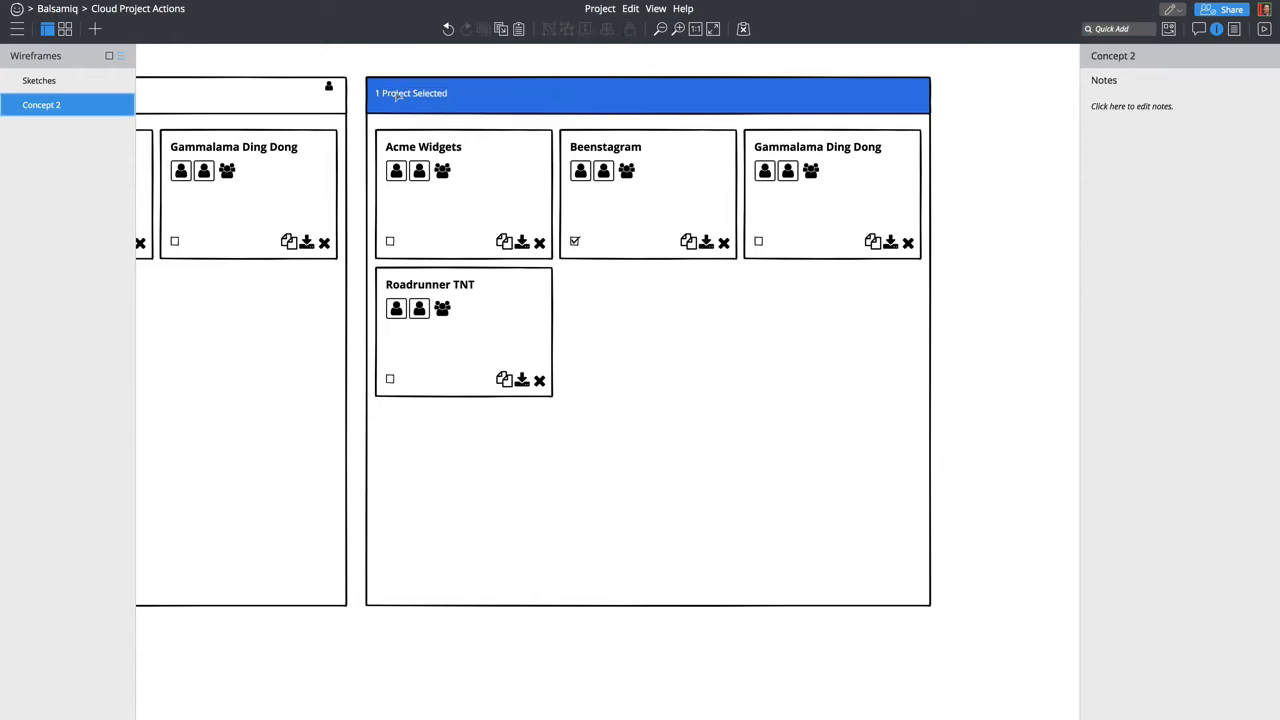
pyautogui.click(398, 96)
pyautogui.click(400, 64)
# Step: Draw a 27 by 26 rectangle over the number at the start of the blue toolbar's label
pyautogui.press('super+plus')
pyautogui.press('super+plus')
pyautogui.hscroll(8, 397, 86)
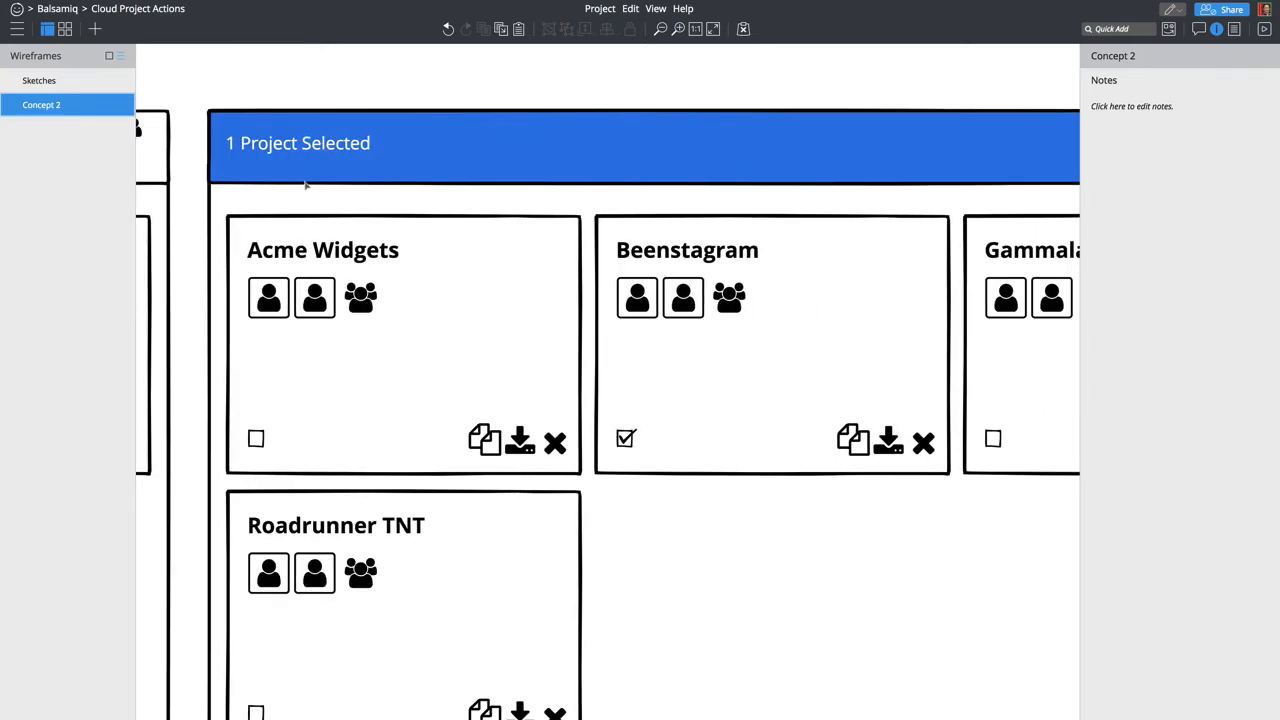
pyautogui.press('r')
pyautogui.moveTo(214, 79)
pyautogui.mouseDown()
pyautogui.moveTo(238, 100)
pyautogui.moveTo(228, 142)
pyautogui.moveTo(256, 160)
pyautogui.mouseUp()
# Step: Add extra spaces after the label's number, shift the label over the small rectangle, and bring it to the front
pyautogui.click(291, 147)
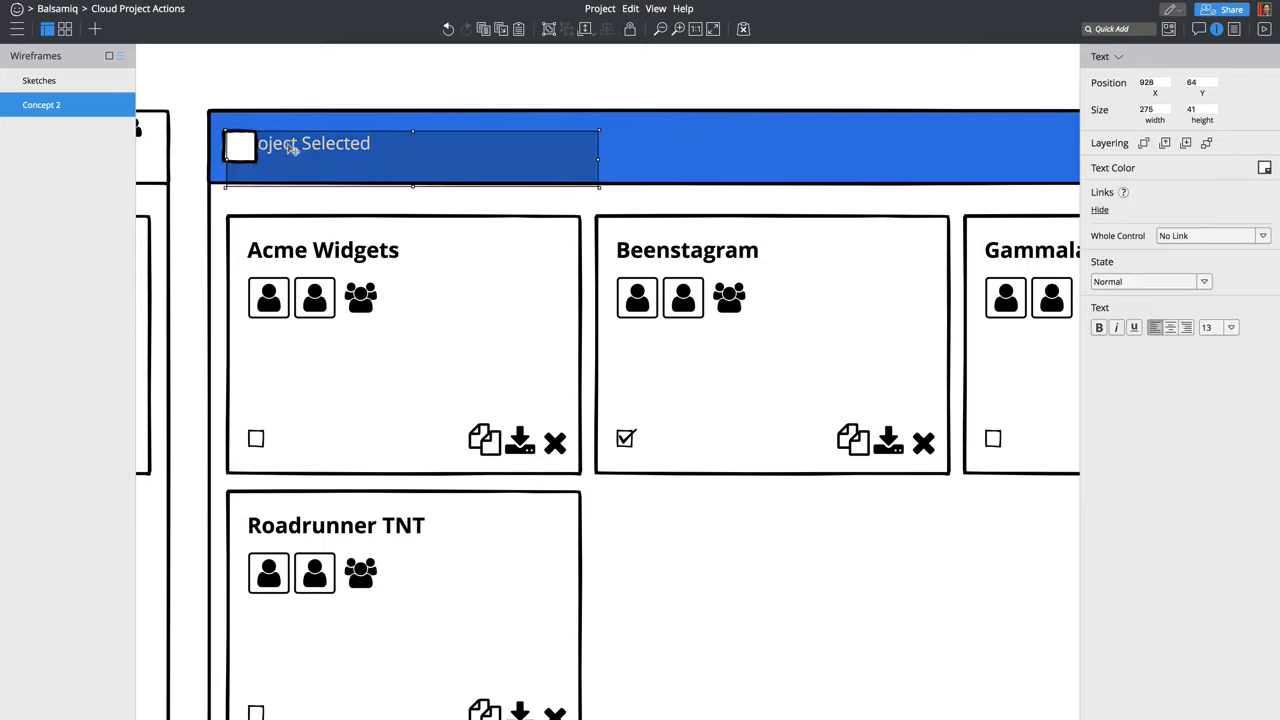
pyautogui.doubleClick(291, 147)
pyautogui.click(248, 143)
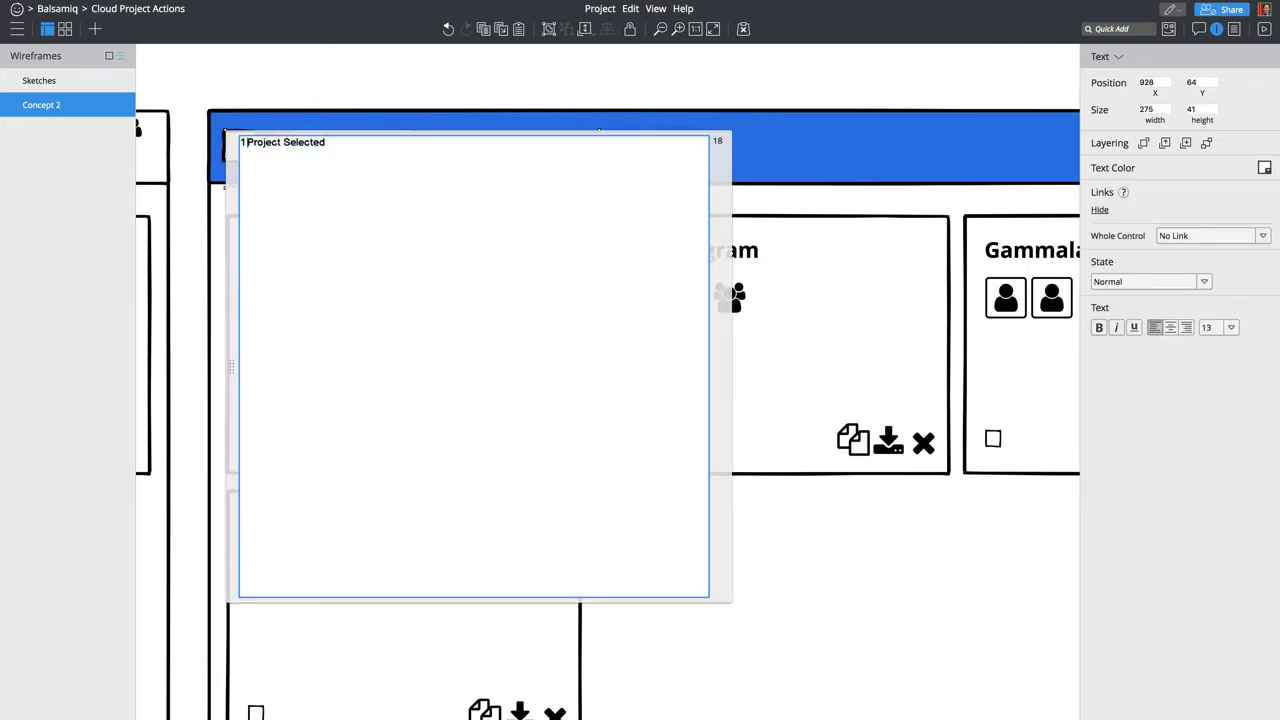
pyautogui.press('super+Return')
pyautogui.moveTo(331, 149); pyautogui.dragTo(342, 150)
pyautogui.rightClick(342, 151)
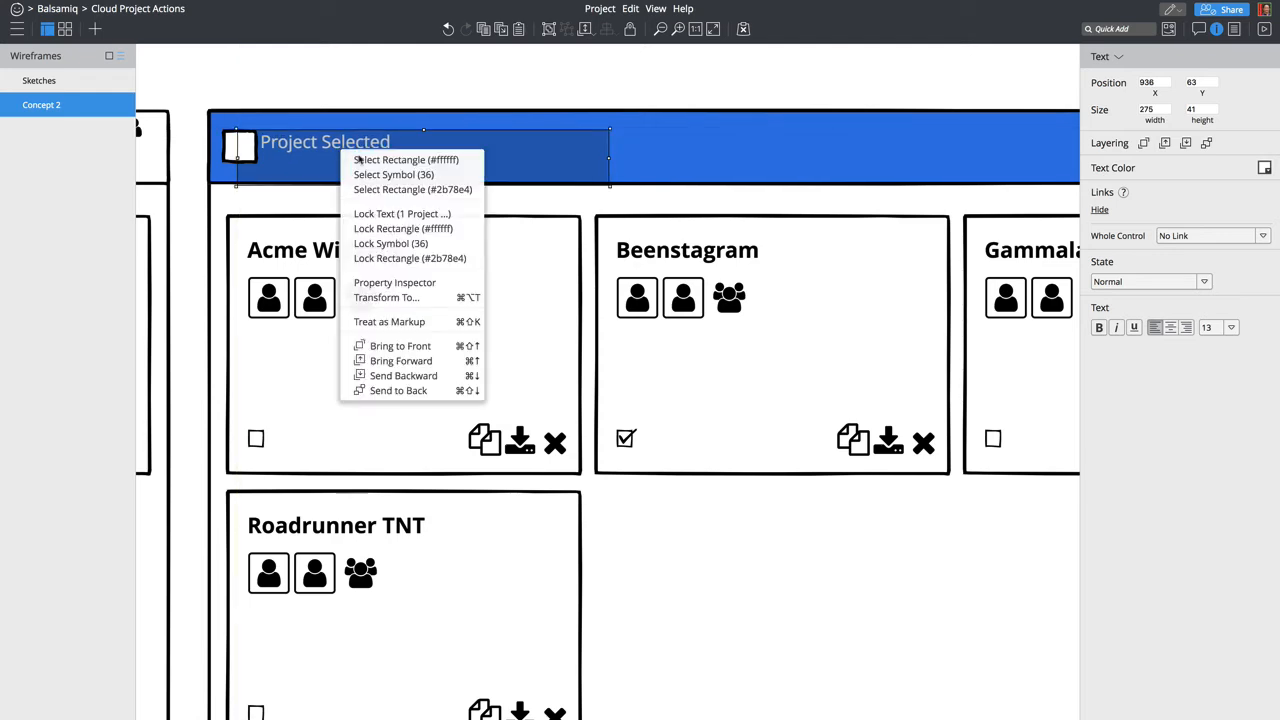
pyautogui.click(385, 346)
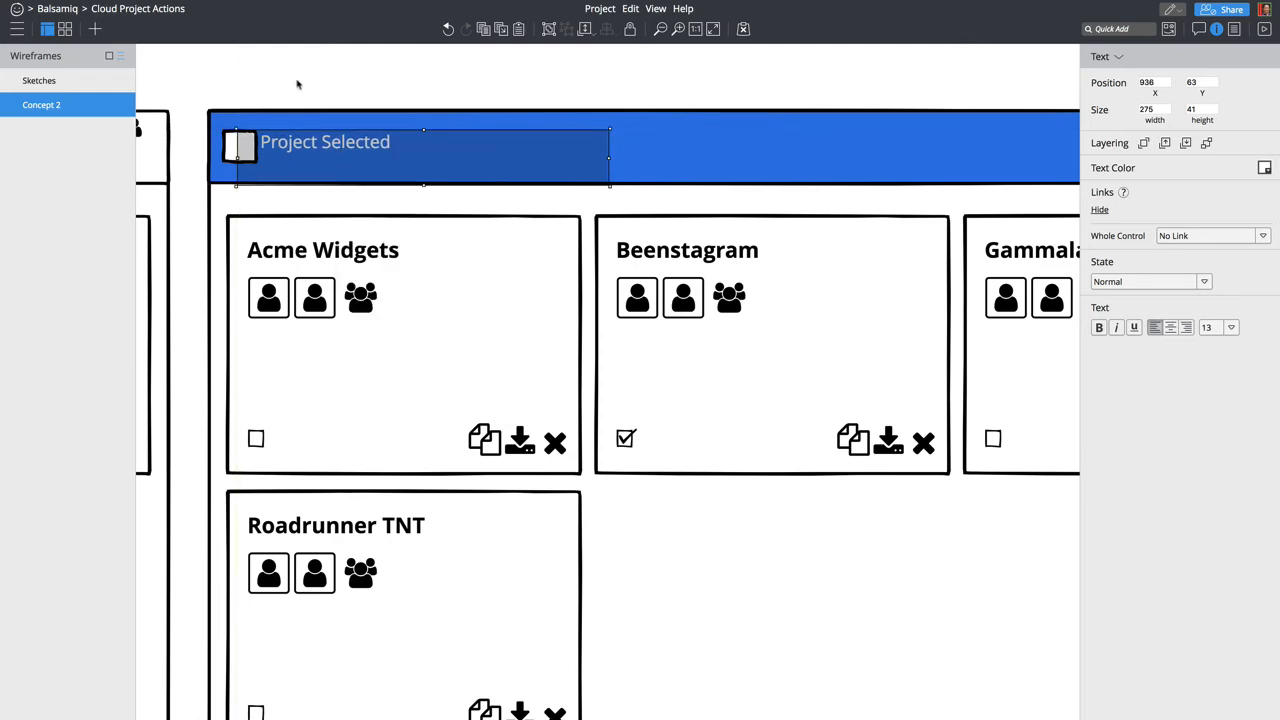
pyautogui.doubleClick(284, 136)
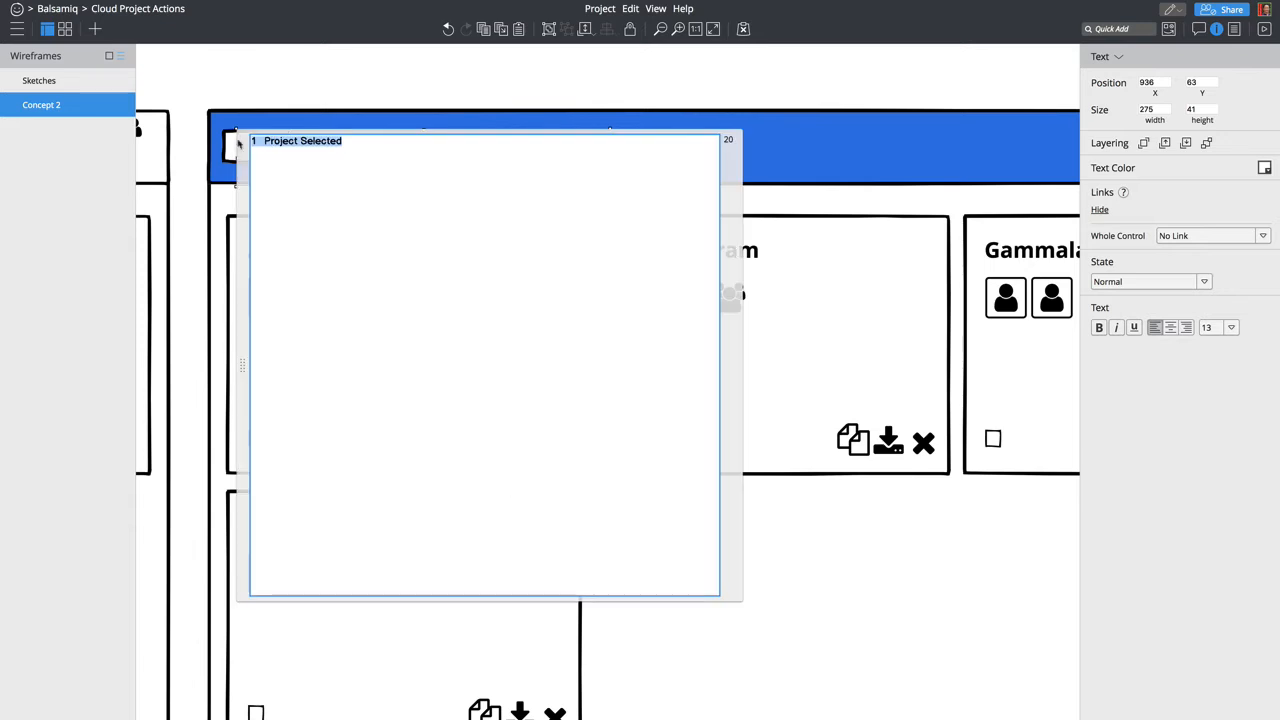
# Step: Turn the small rectangle behind the number into a light blue circle with a matching border and rounded corners
pyautogui.click(239, 147)
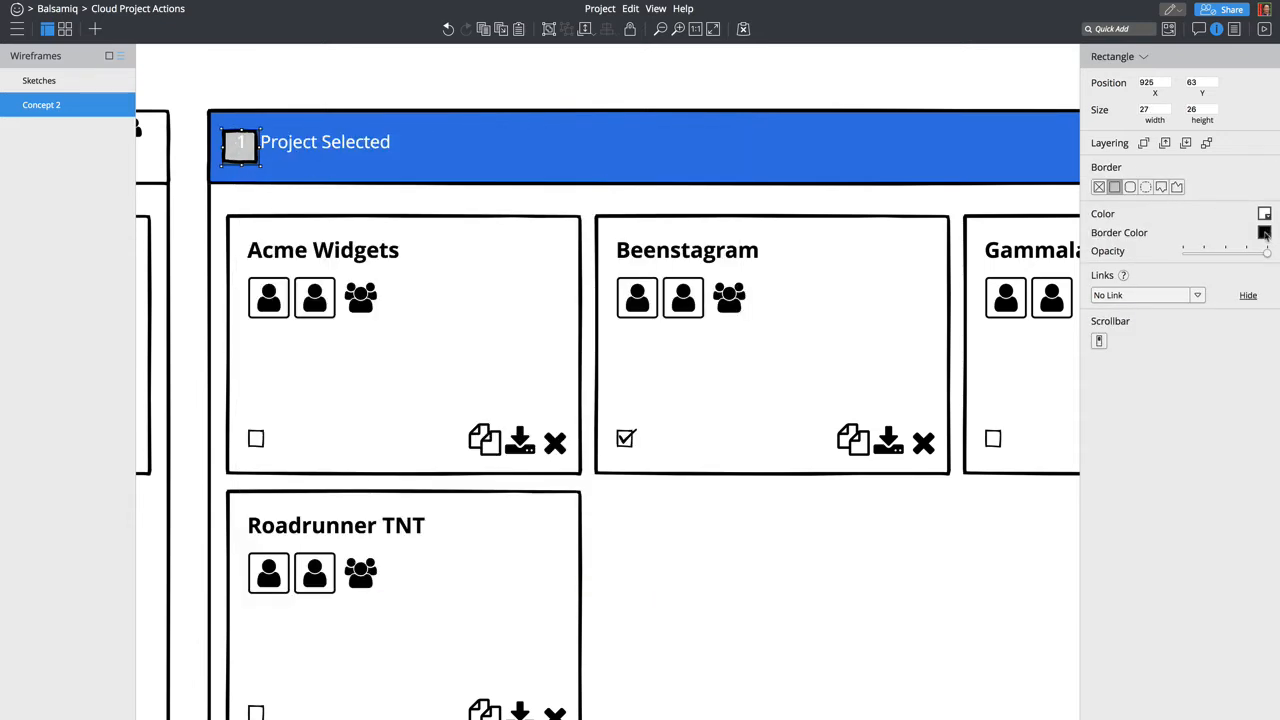
pyautogui.click(1265, 233)
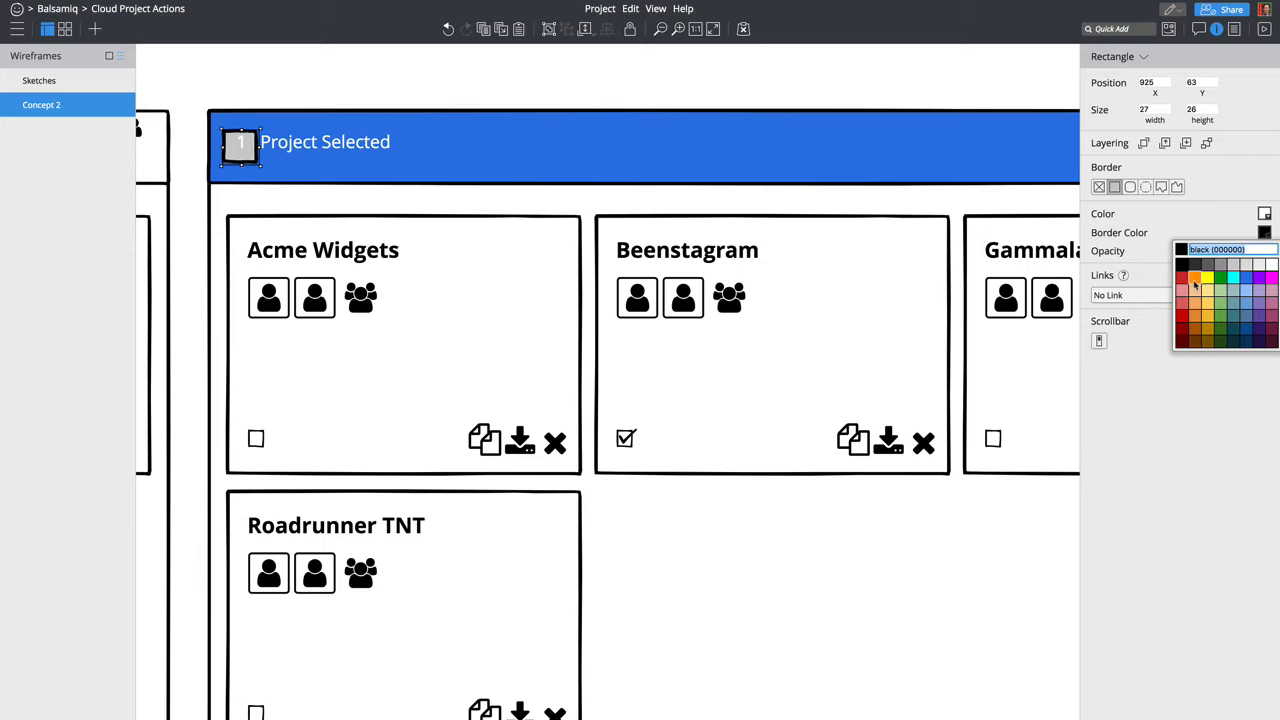
pyautogui.click(1246, 294)
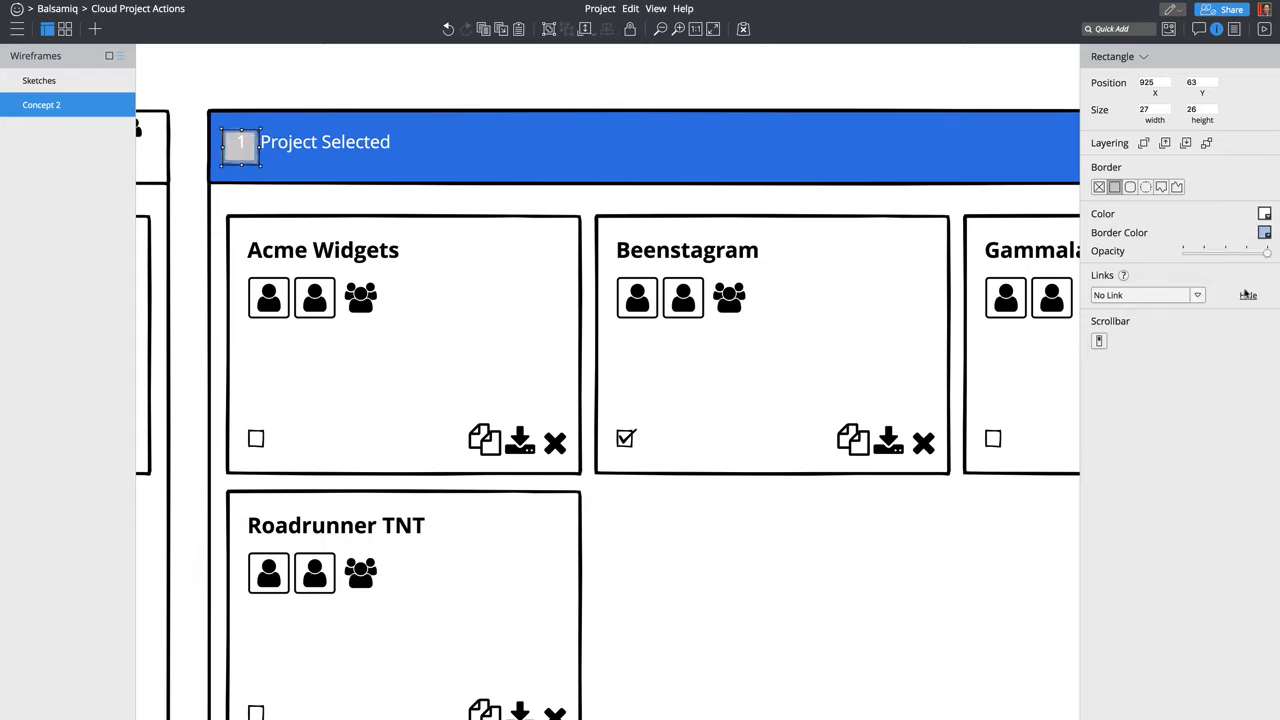
pyautogui.click(1264, 214)
pyautogui.click(1247, 277)
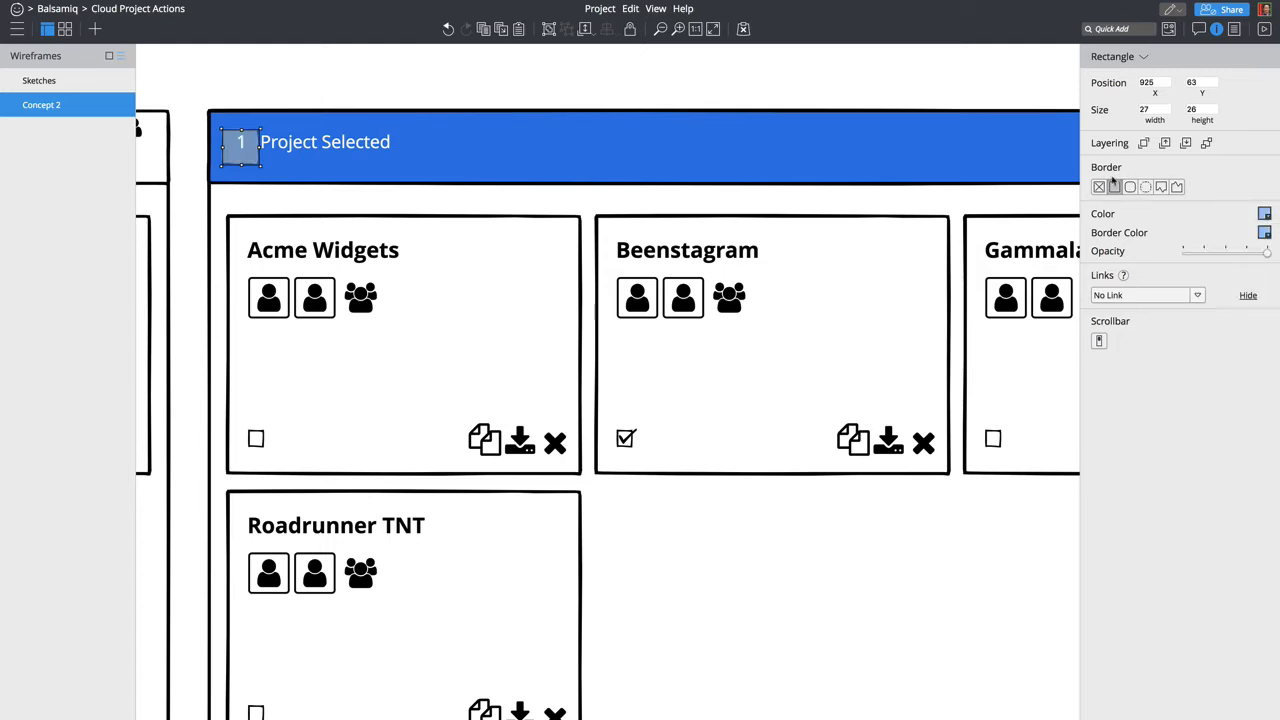
pyautogui.click(1130, 187)
pyautogui.click(329, 80)
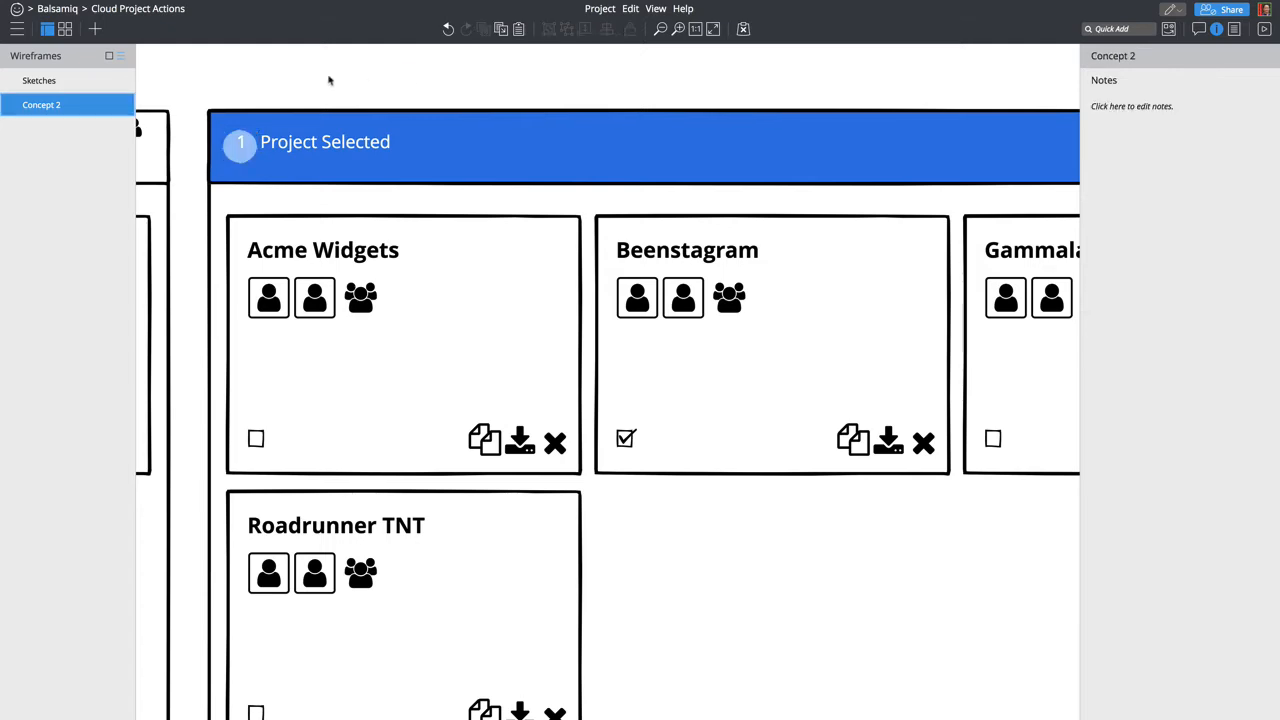
# Step: Move the toolbar label down to Y 67 and remove the number from it, leaving "Project Selected"
pyautogui.moveTo(242, 146); pyautogui.dragTo(287, 157)
pyautogui.click(287, 90)
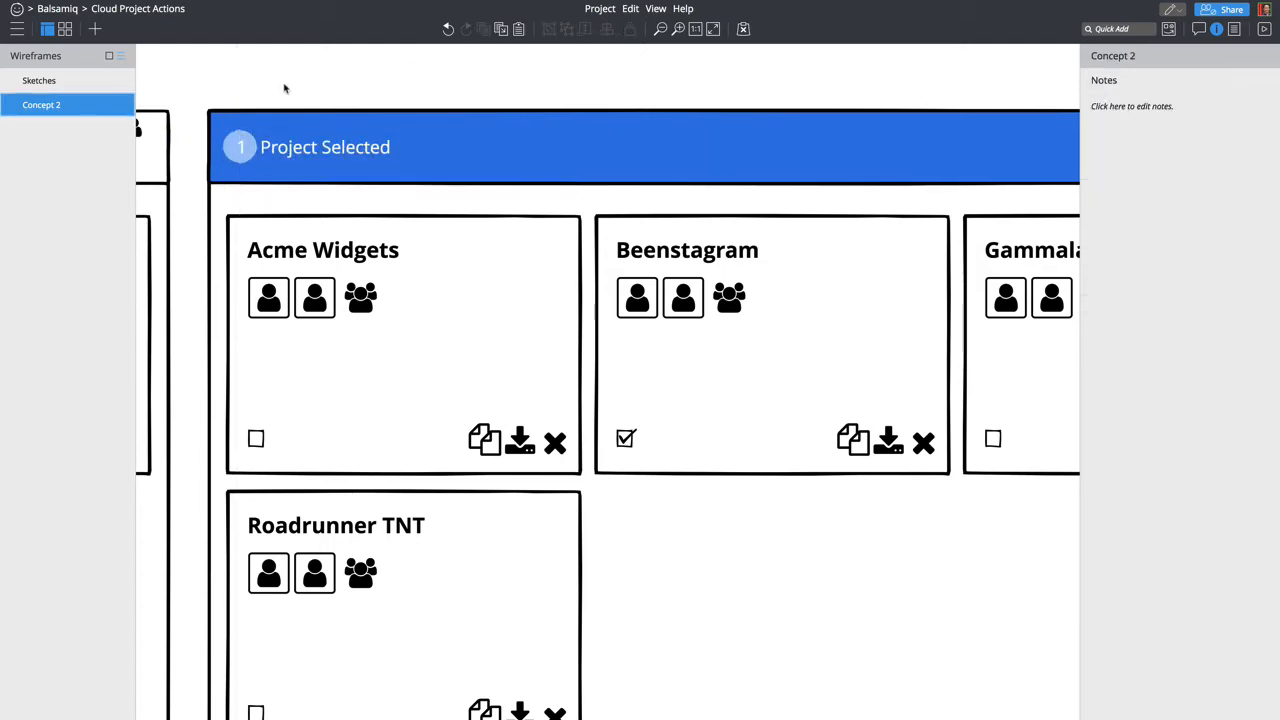
pyautogui.click(242, 150)
pyautogui.doubleClick(280, 150)
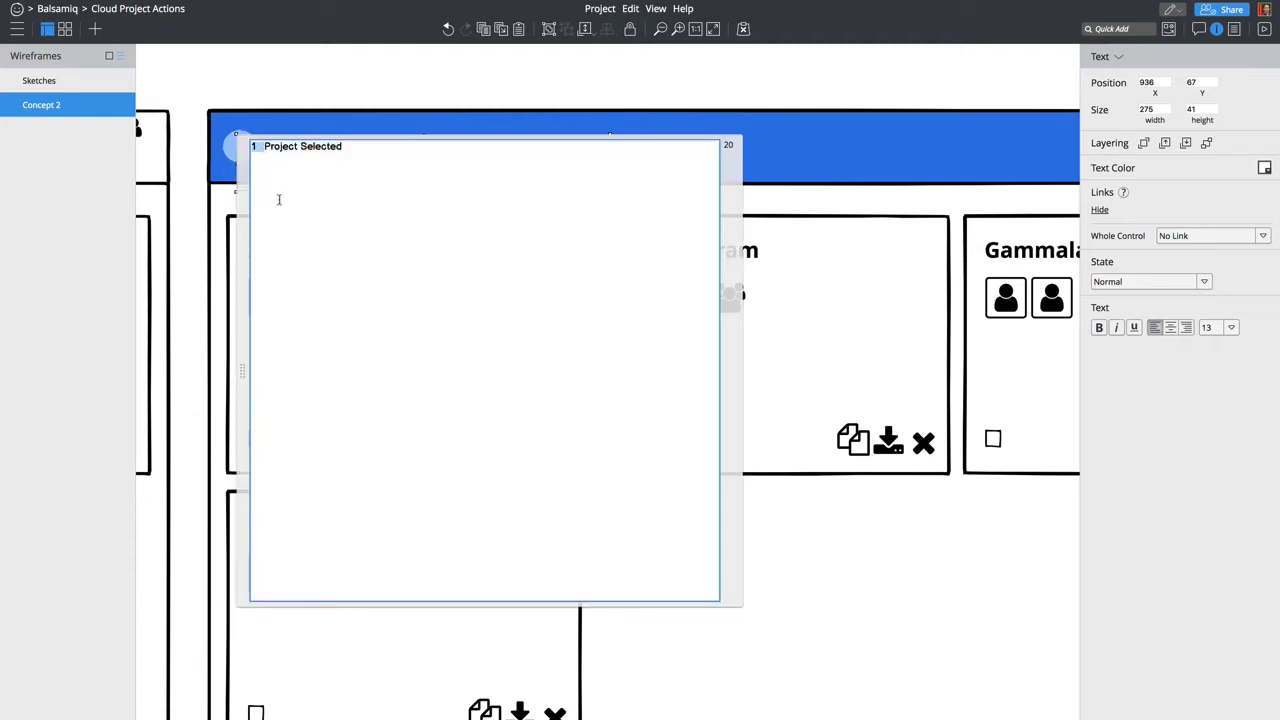
pyautogui.press('BackSpace')
pyautogui.press('super+backslash')
pyautogui.click(320, 56)
pyautogui.click(320, 56)
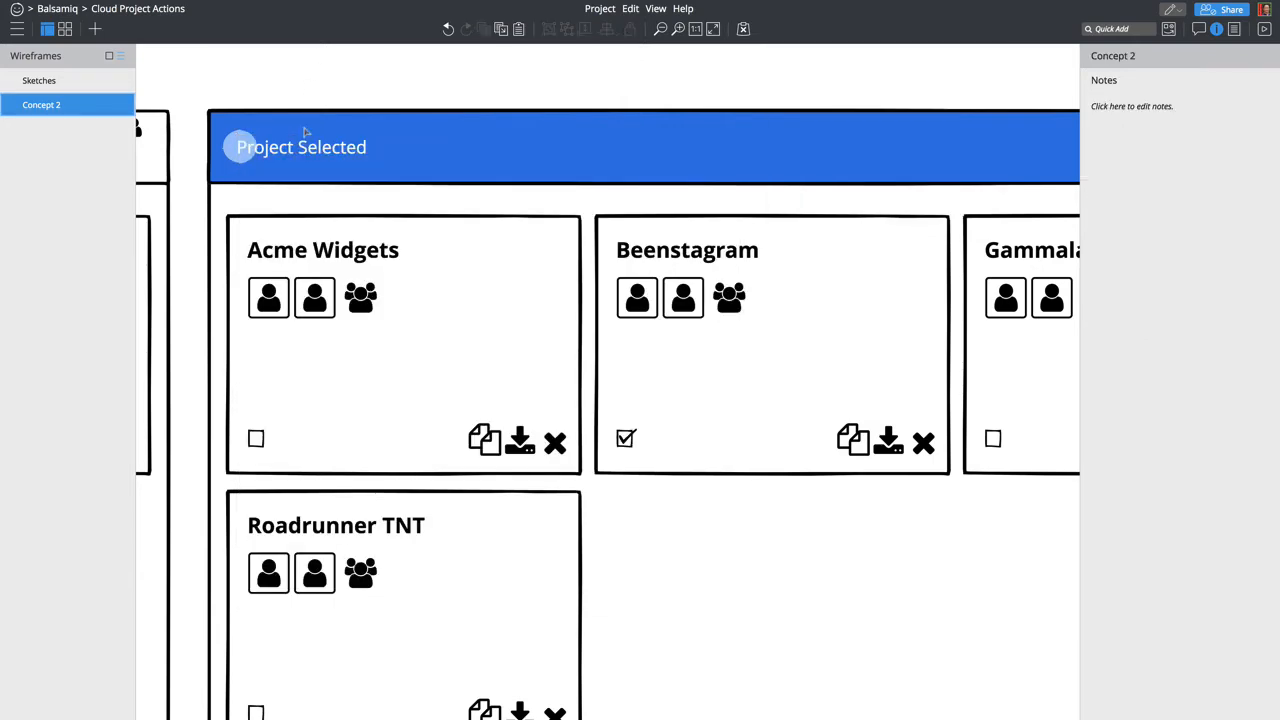
# Step: Place "Project Selected" beside the light blue circle and put a copy of the label reading "1" over the circle
pyautogui.click(298, 148)
pyautogui.moveTo(313, 148); pyautogui.dragTo(273, 153)
pyautogui.doubleClick(274, 151)
pyautogui.write('1')
pyautogui.press('Escape')
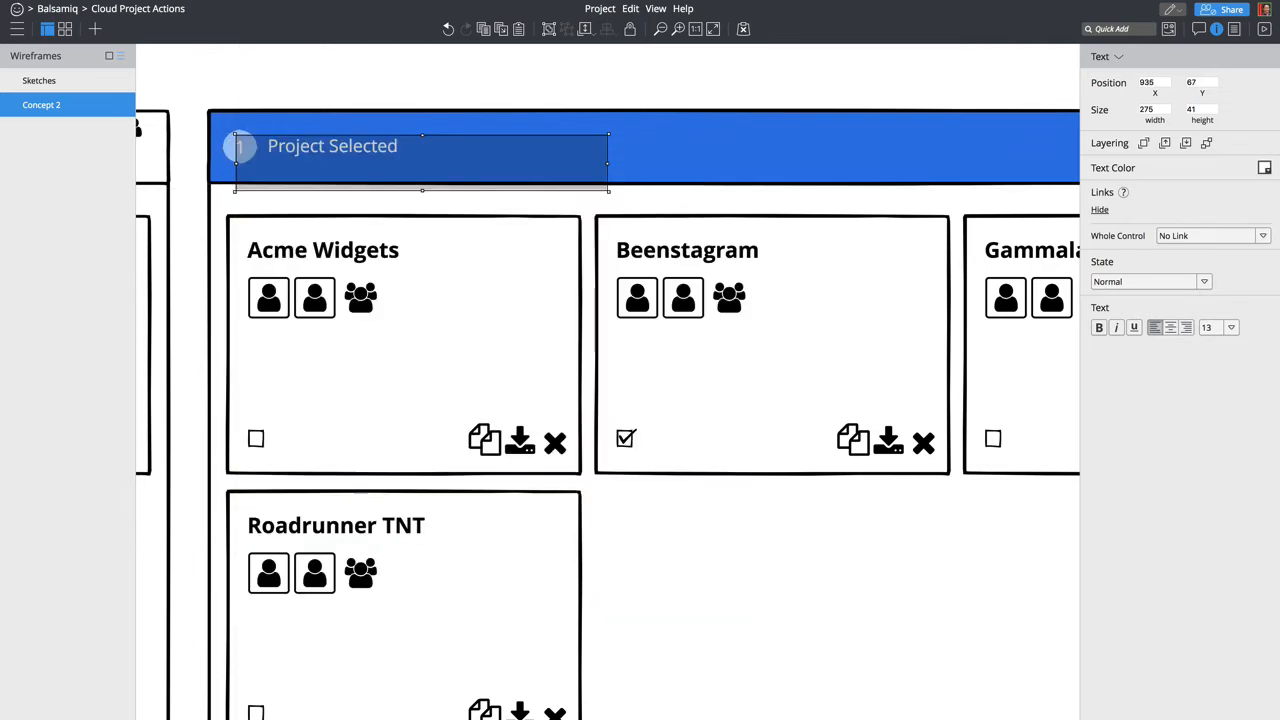
# Step: Colour the "1" label near-black and nudge the light blue circle down to Y 64
pyautogui.click(1263, 168)
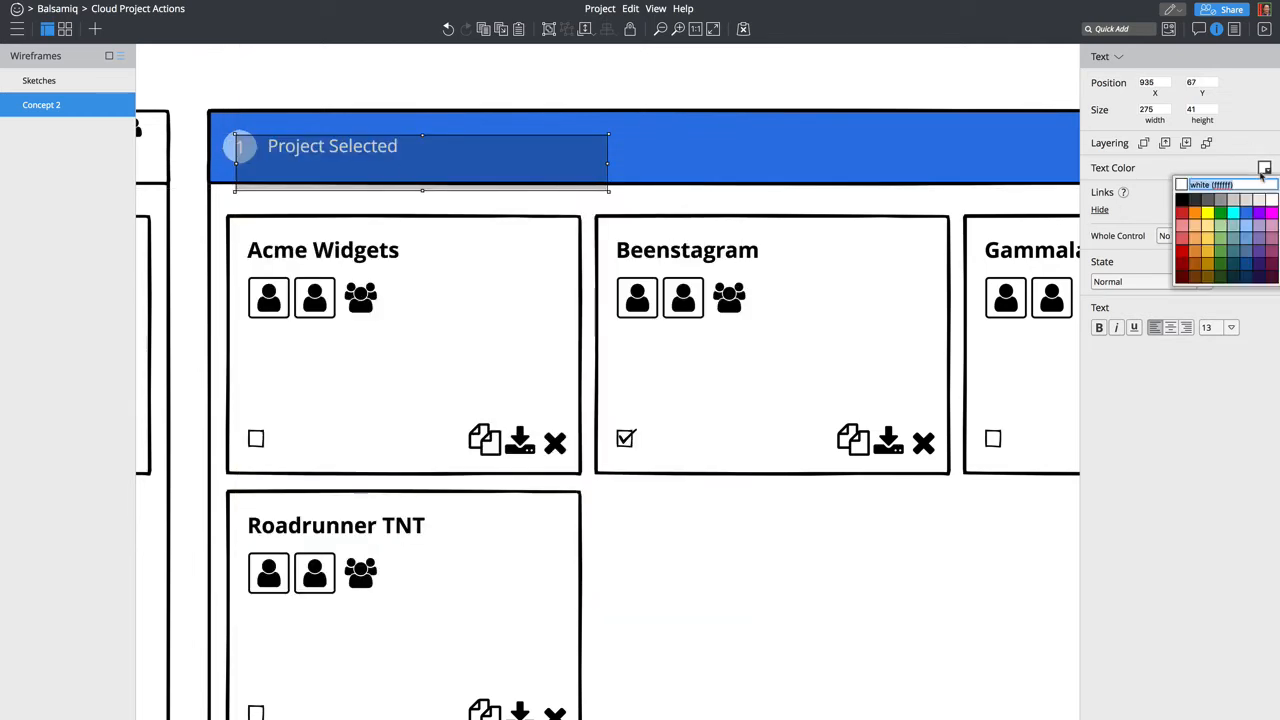
pyautogui.click(1192, 201)
pyautogui.click(396, 84)
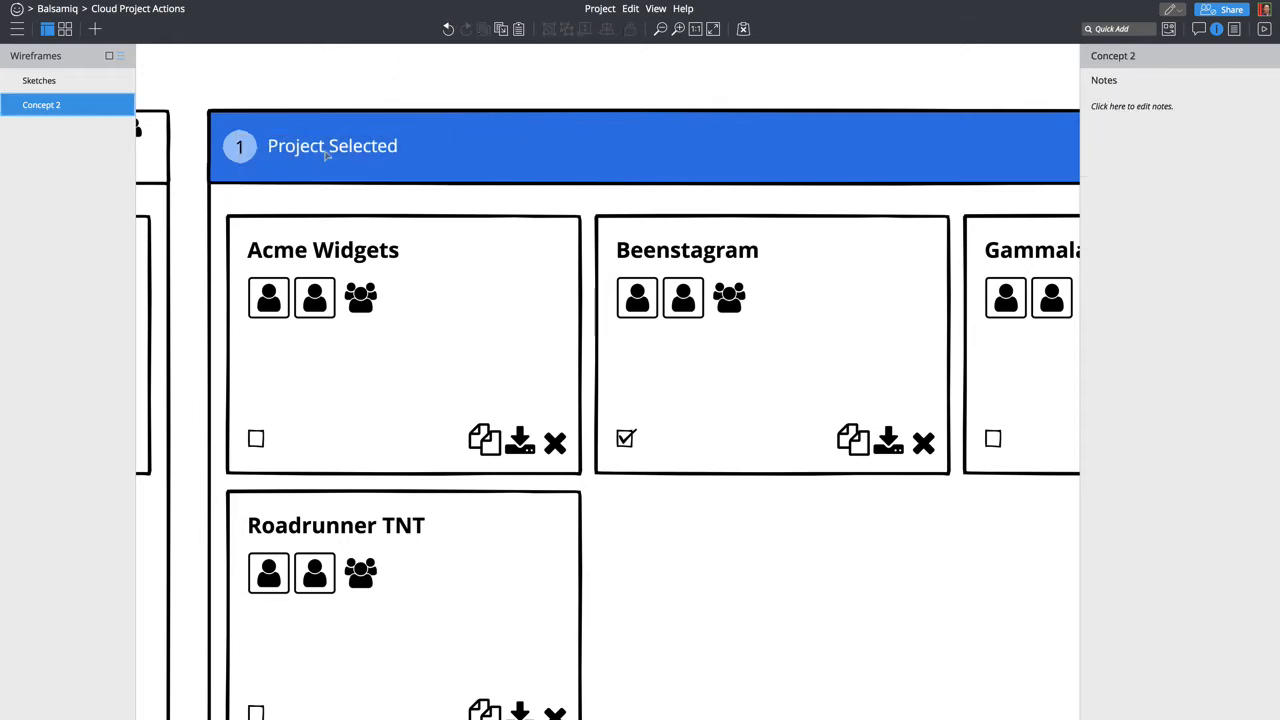
pyautogui.click(238, 147)
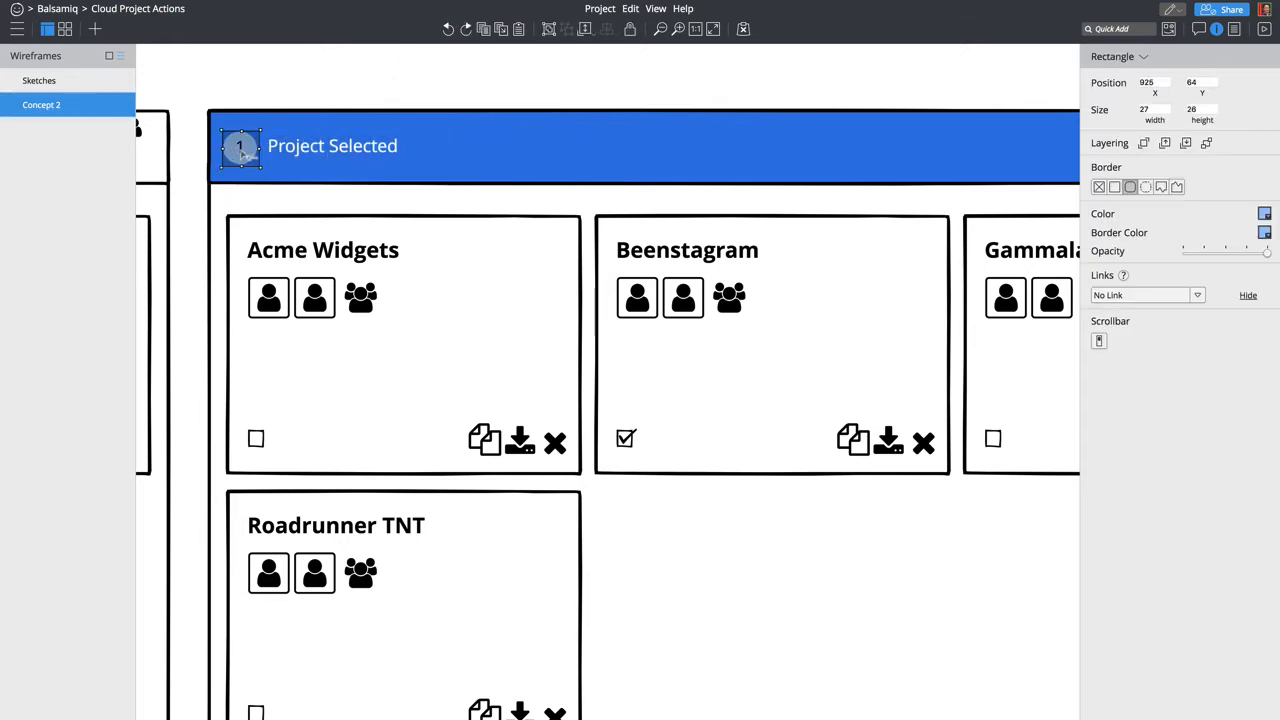
# Step: Narrow the "1" text box to a width of 17 and the "Project Selected" text box to 110
pyautogui.click(568, 158)
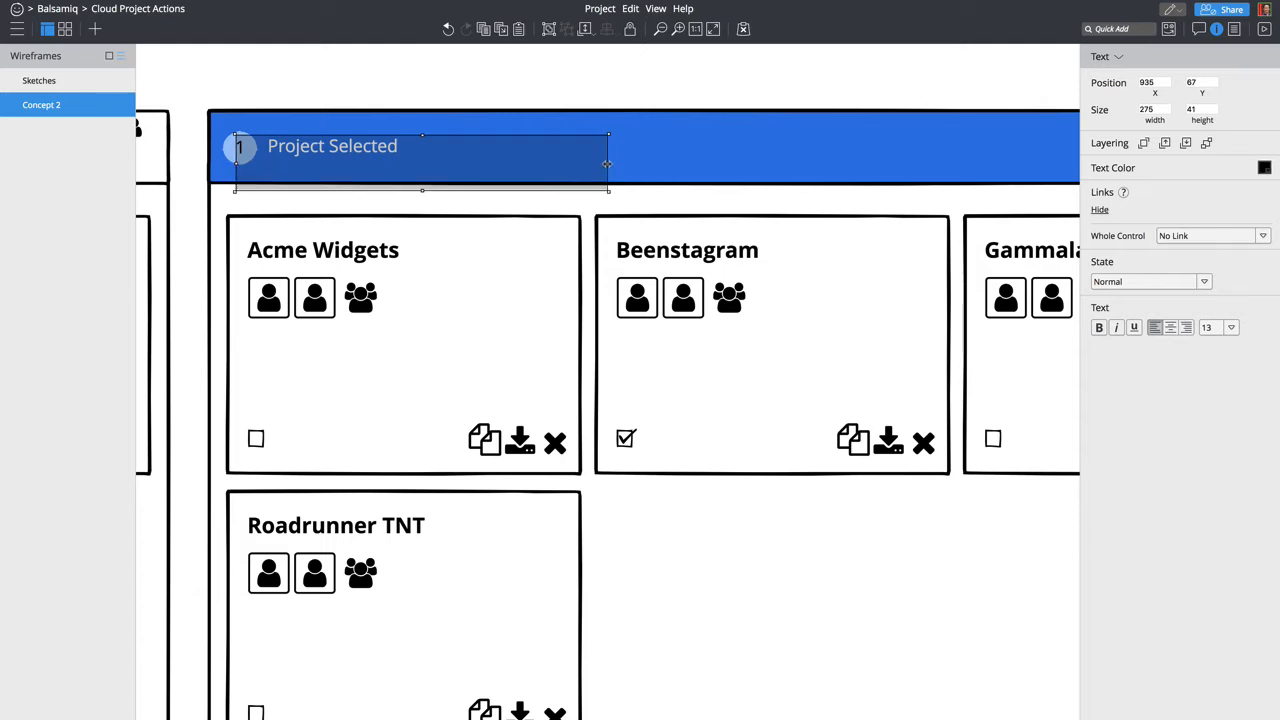
pyautogui.moveTo(598, 165); pyautogui.dragTo(258, 170)
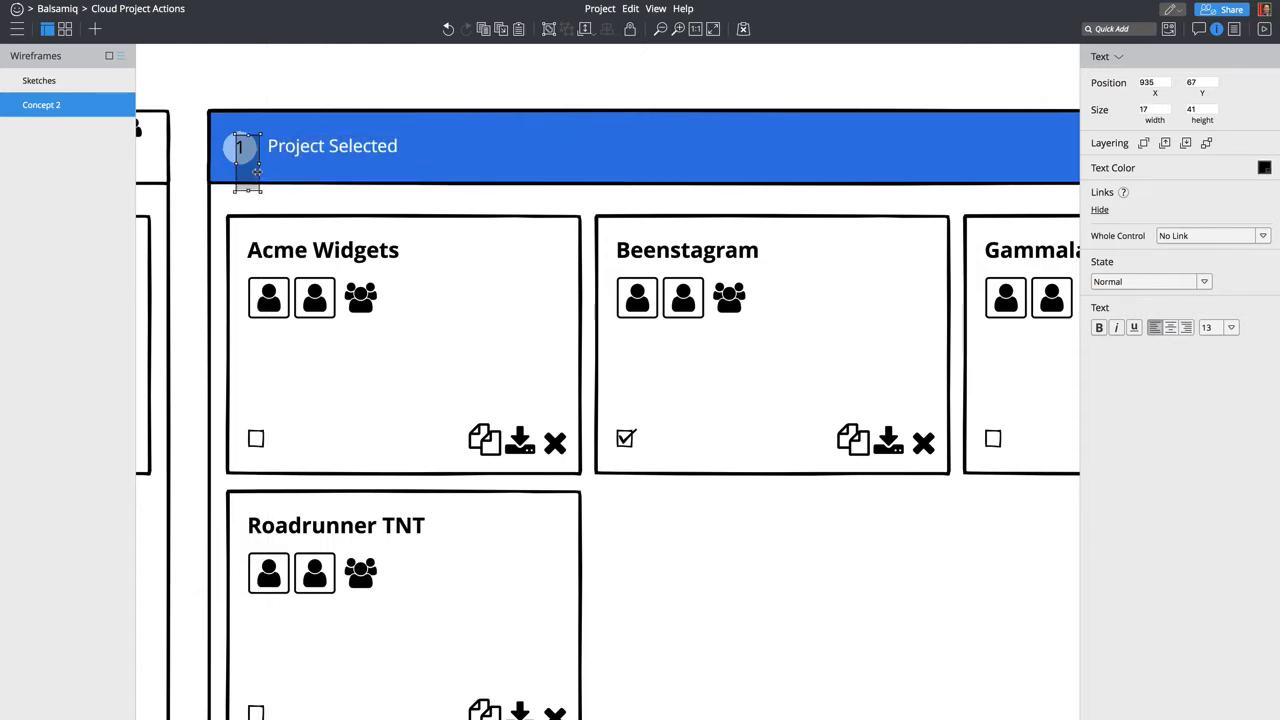
pyautogui.click(260, 91)
pyautogui.click(368, 156)
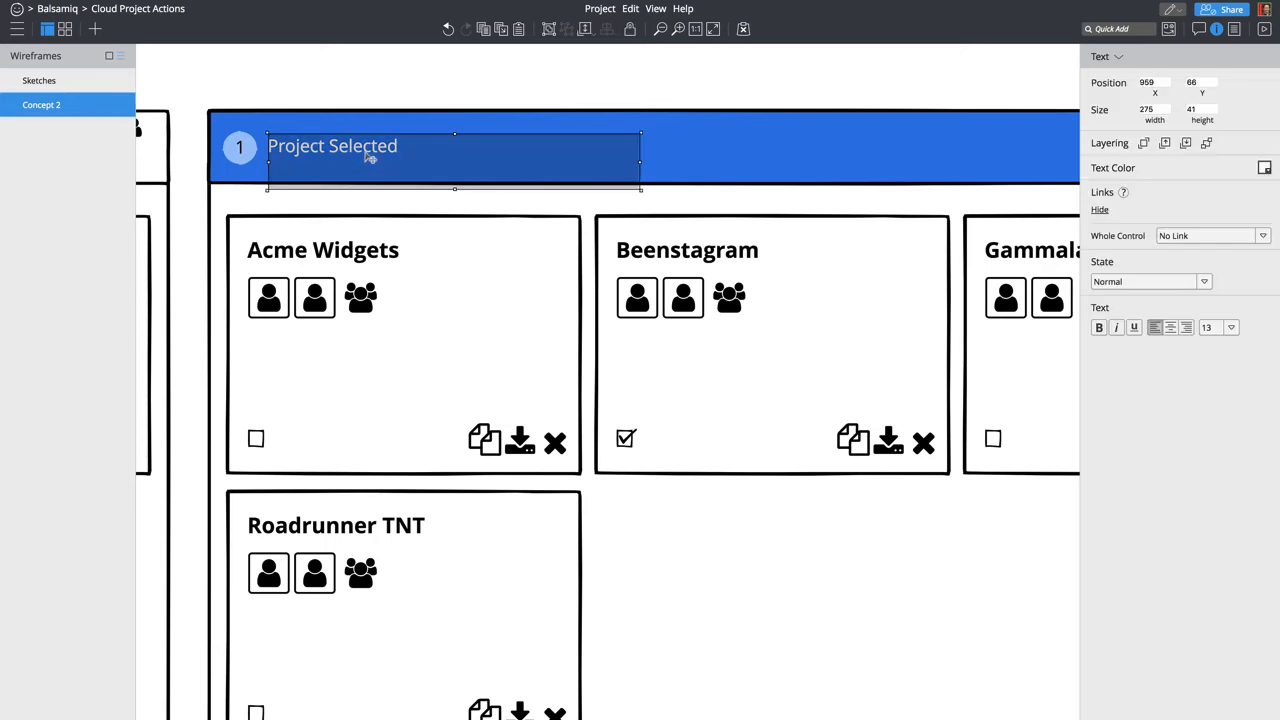
pyautogui.moveTo(635, 162); pyautogui.dragTo(412, 163)
pyautogui.click(404, 86)
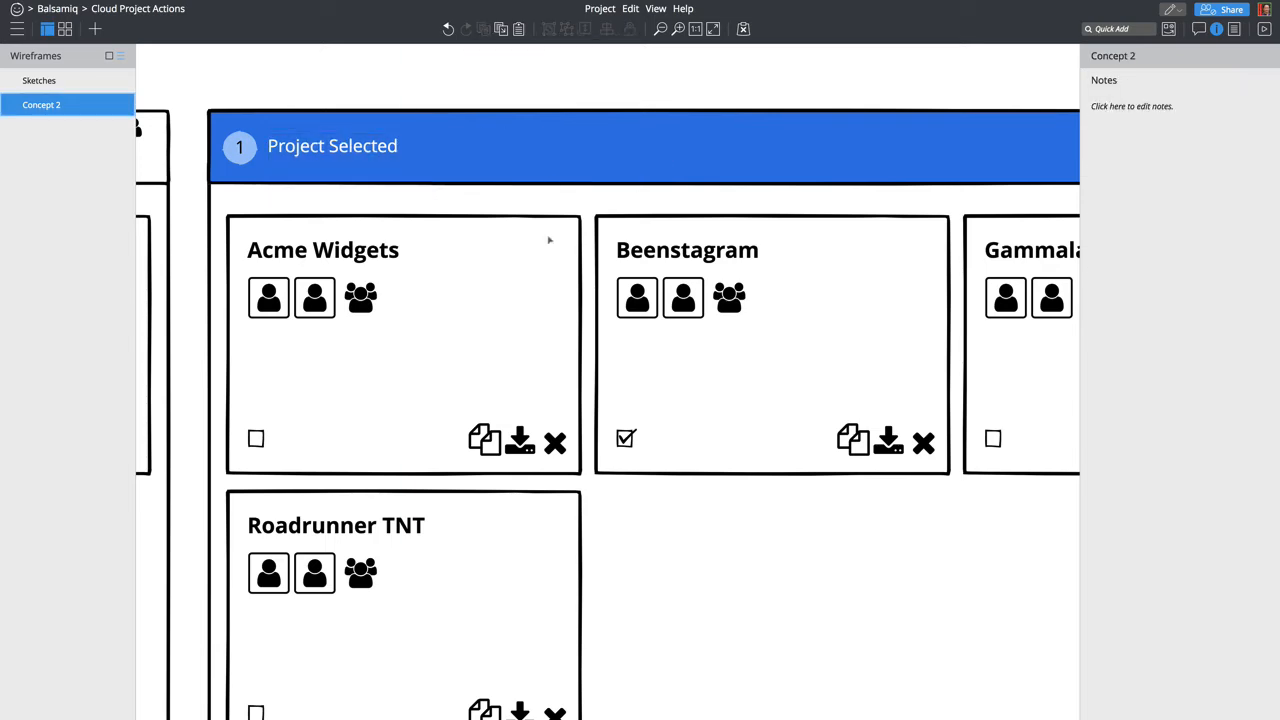
# Step: Open the Sketches wireframe and examine which toolbar actions the Concept 2 Modal Toolbar sketch includes
pyautogui.click(369, 151)
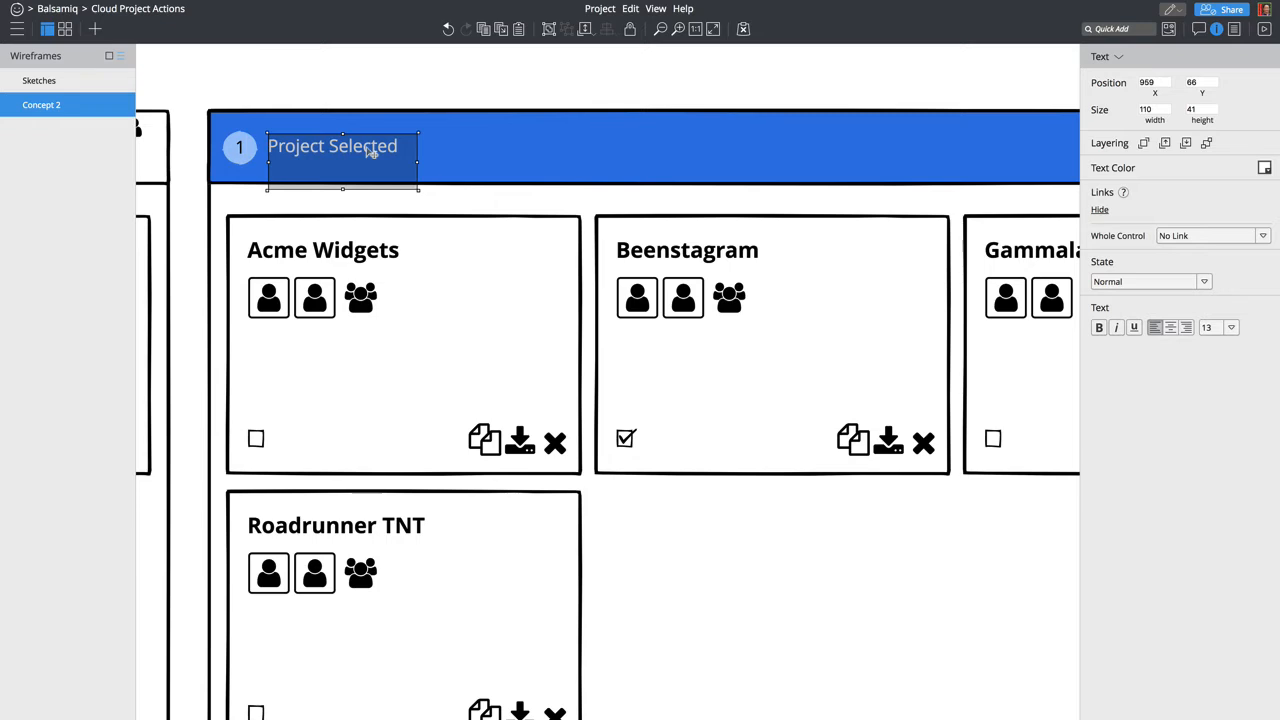
pyautogui.click(50, 81)
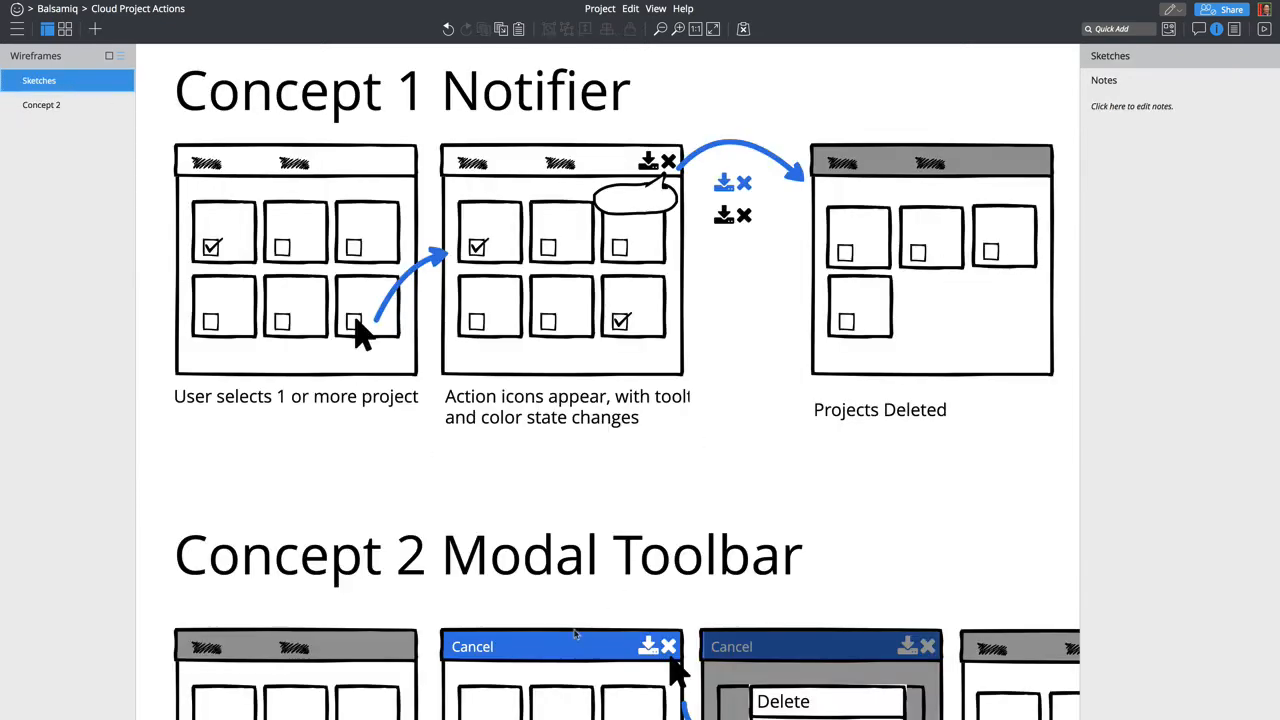
pyautogui.scroll(-10, 577, 636)
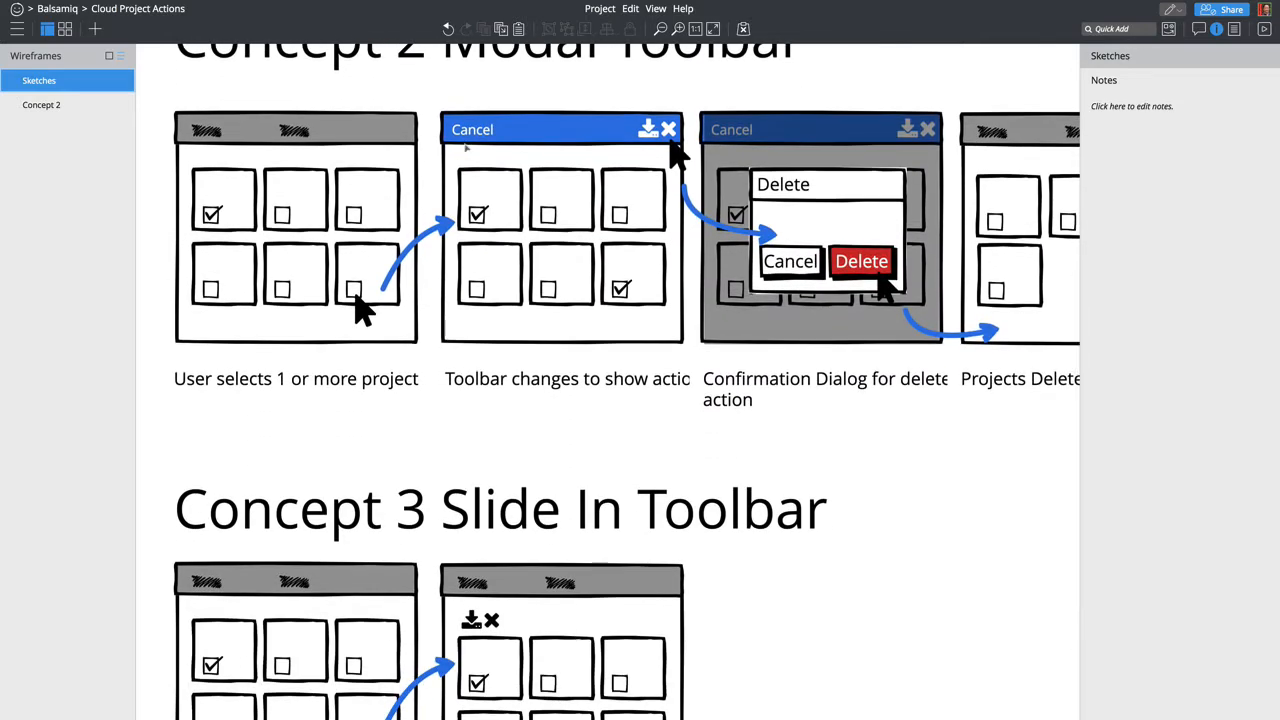
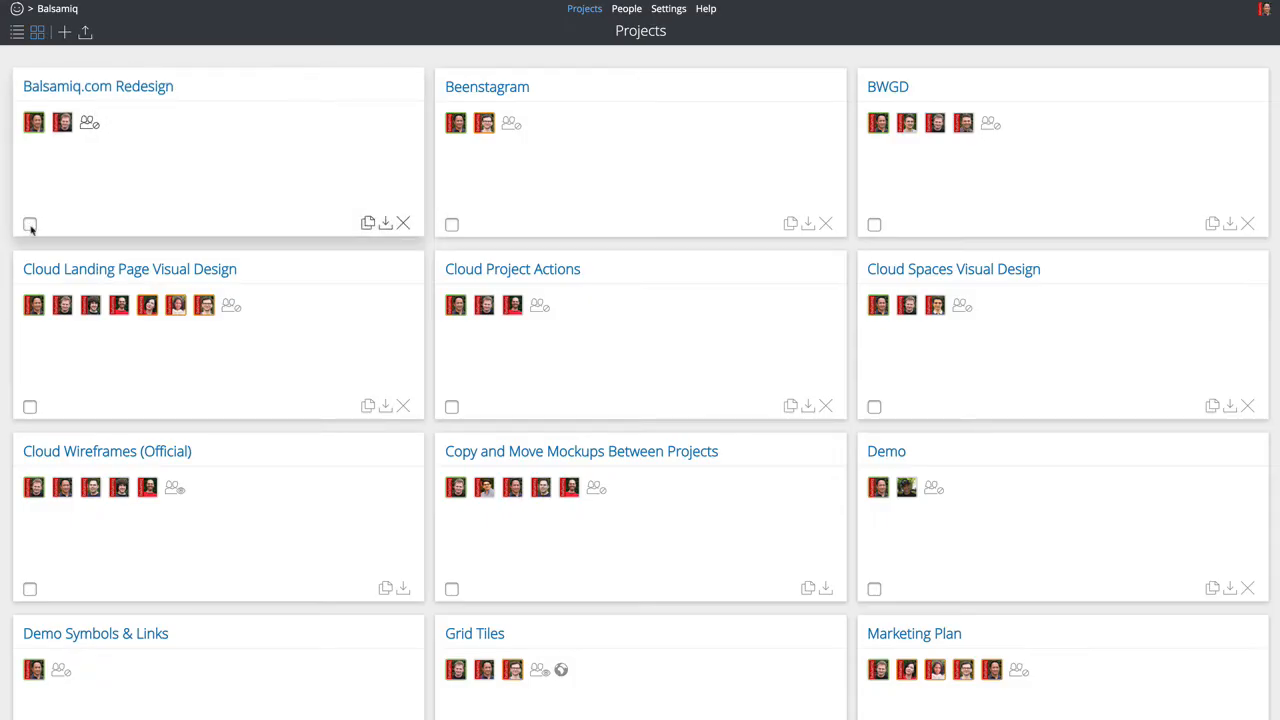
# Step: Select several project cards on the live Projects page to examine the toolbar actions, and return to the Concept 2 wireframe
pyautogui.click(30, 224)
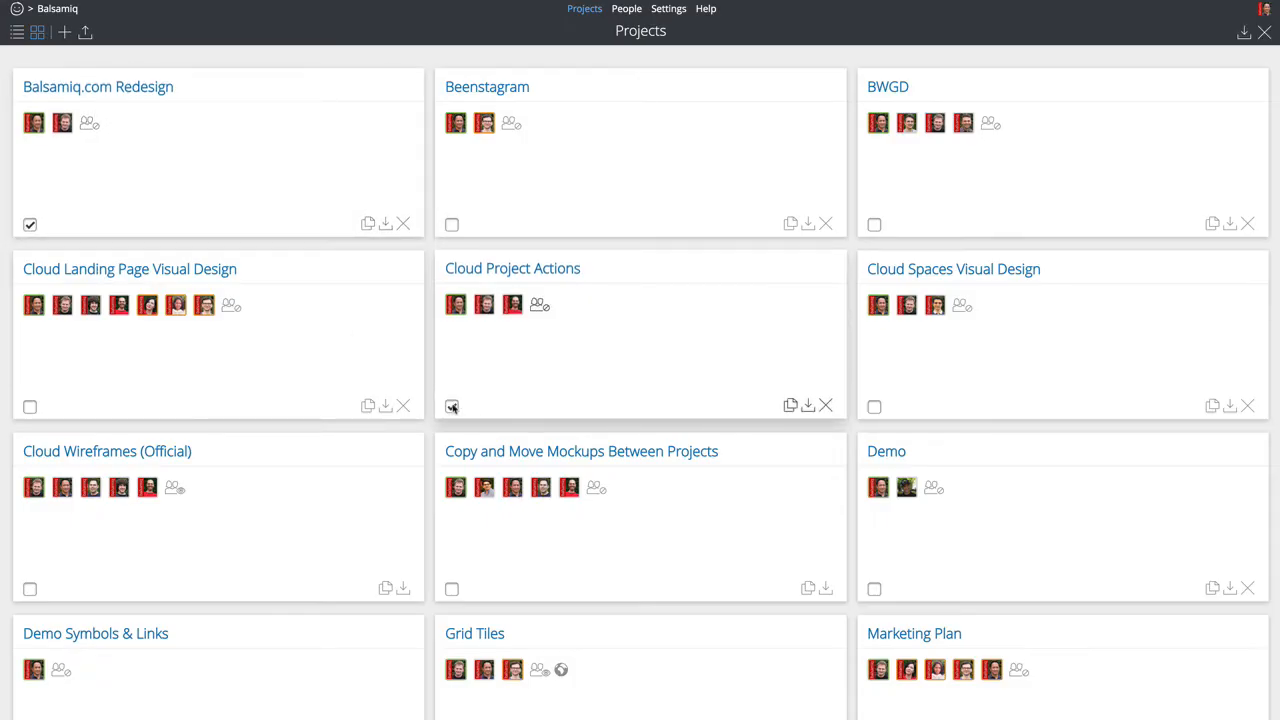
pyautogui.click(874, 406)
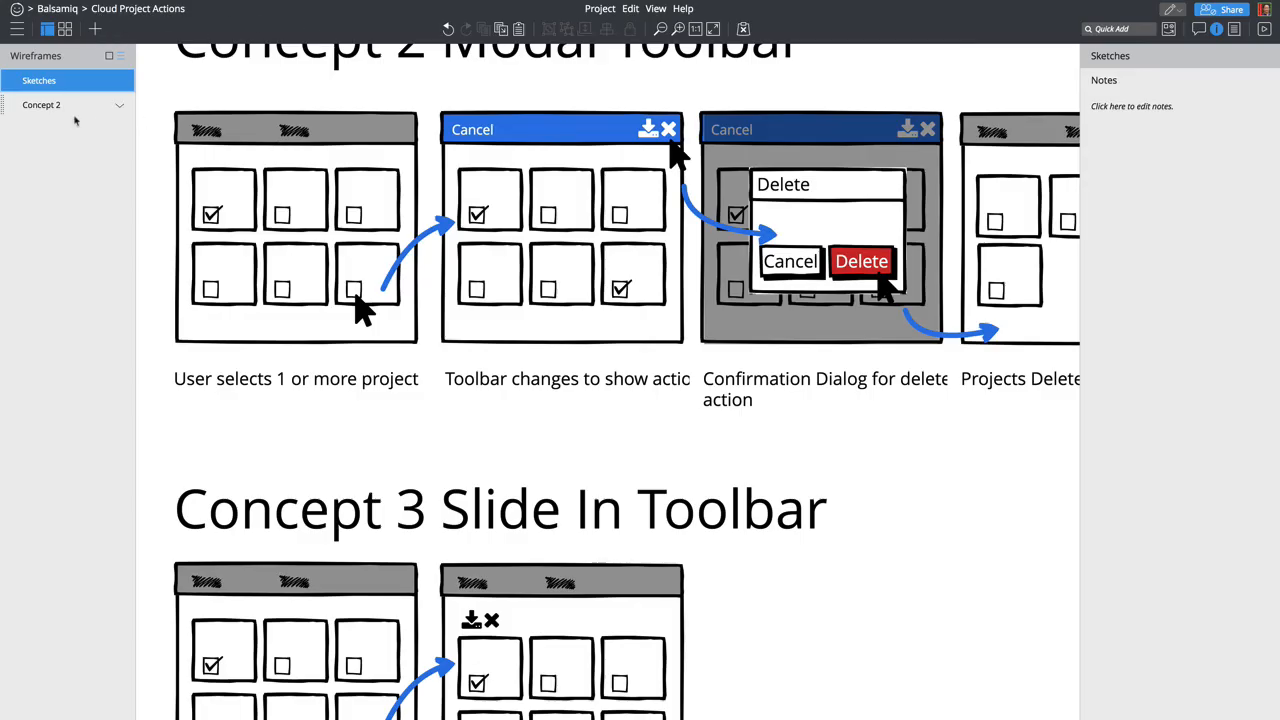
pyautogui.click(40, 105)
pyautogui.hscroll(10, 600, 190)
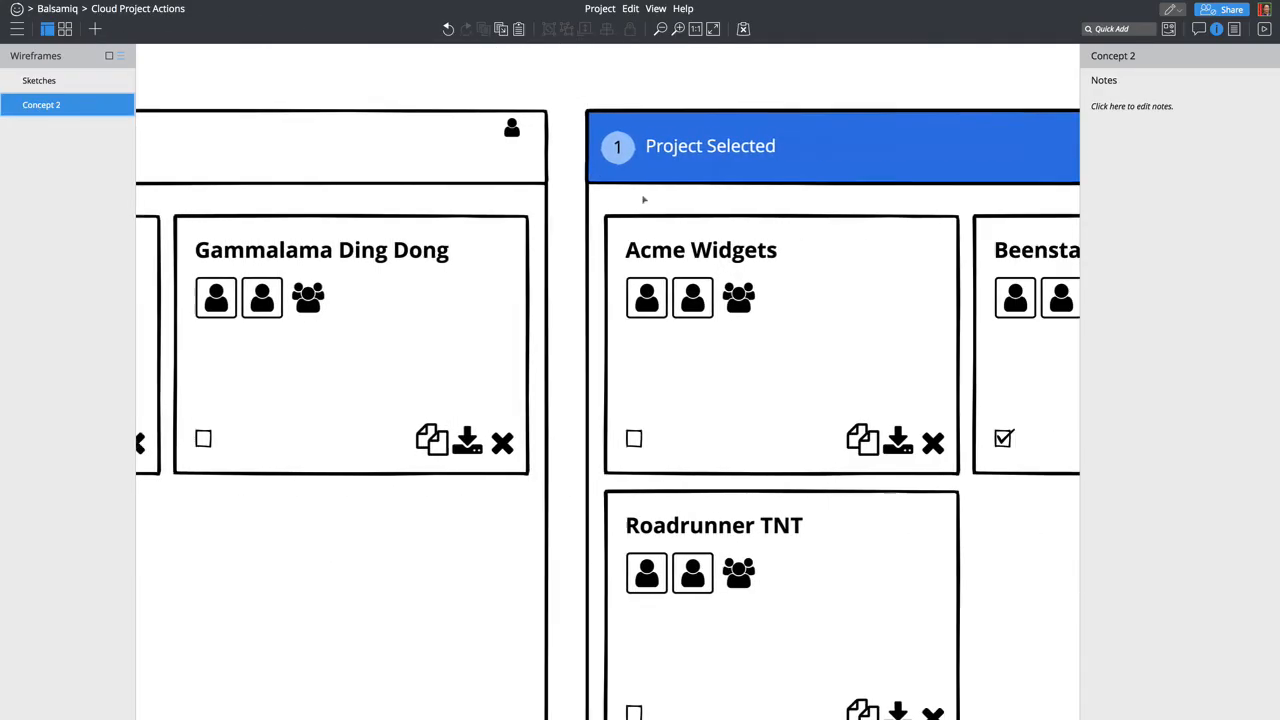
# Step: Duplicate the "Project Selected" text twice along the blue toolbar, spacing the copies 120 apart at X 1079 and 1199
pyautogui.click(464, 151)
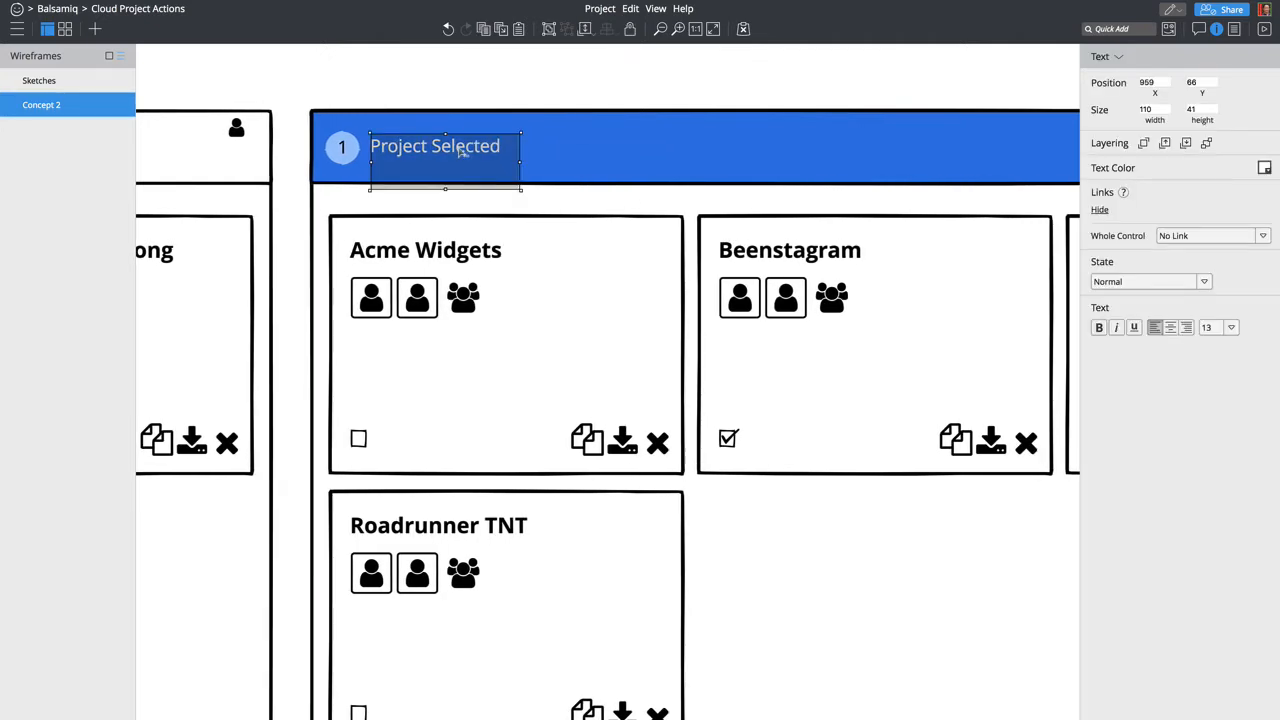
pyautogui.moveTo(462, 150); pyautogui.dragTo(624, 150)
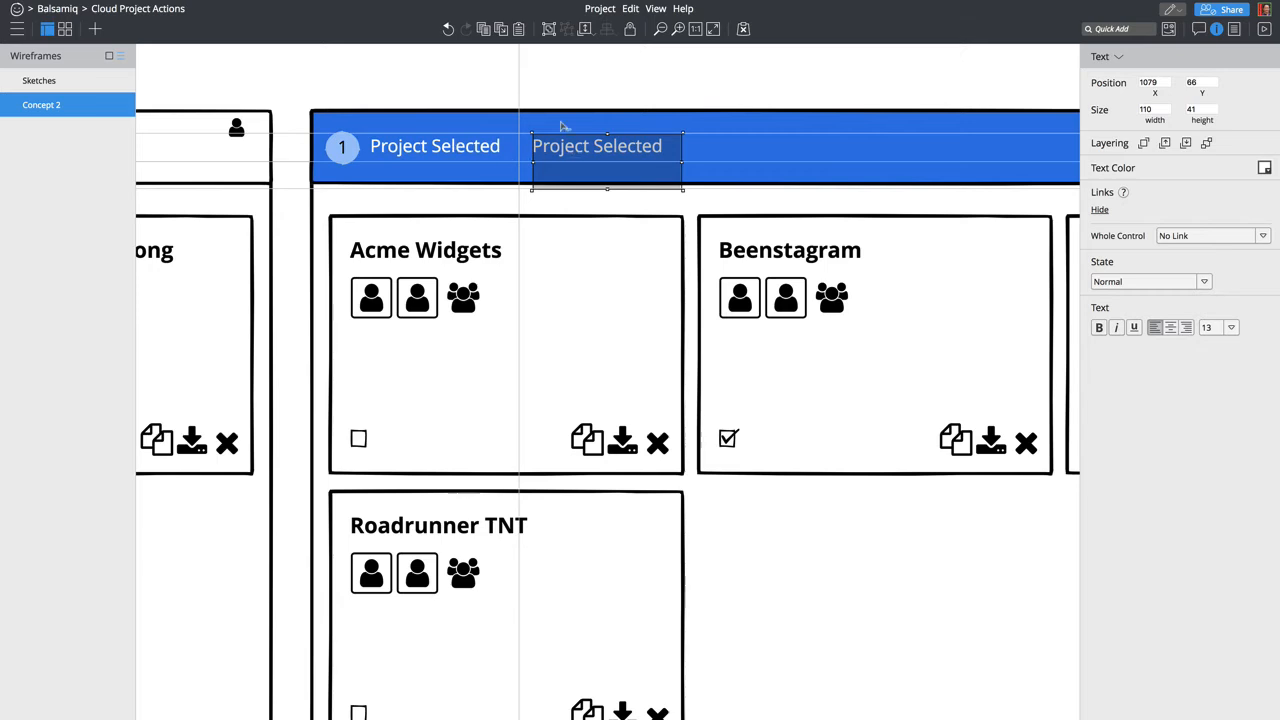
pyautogui.hotkey('ctrl', 'd')
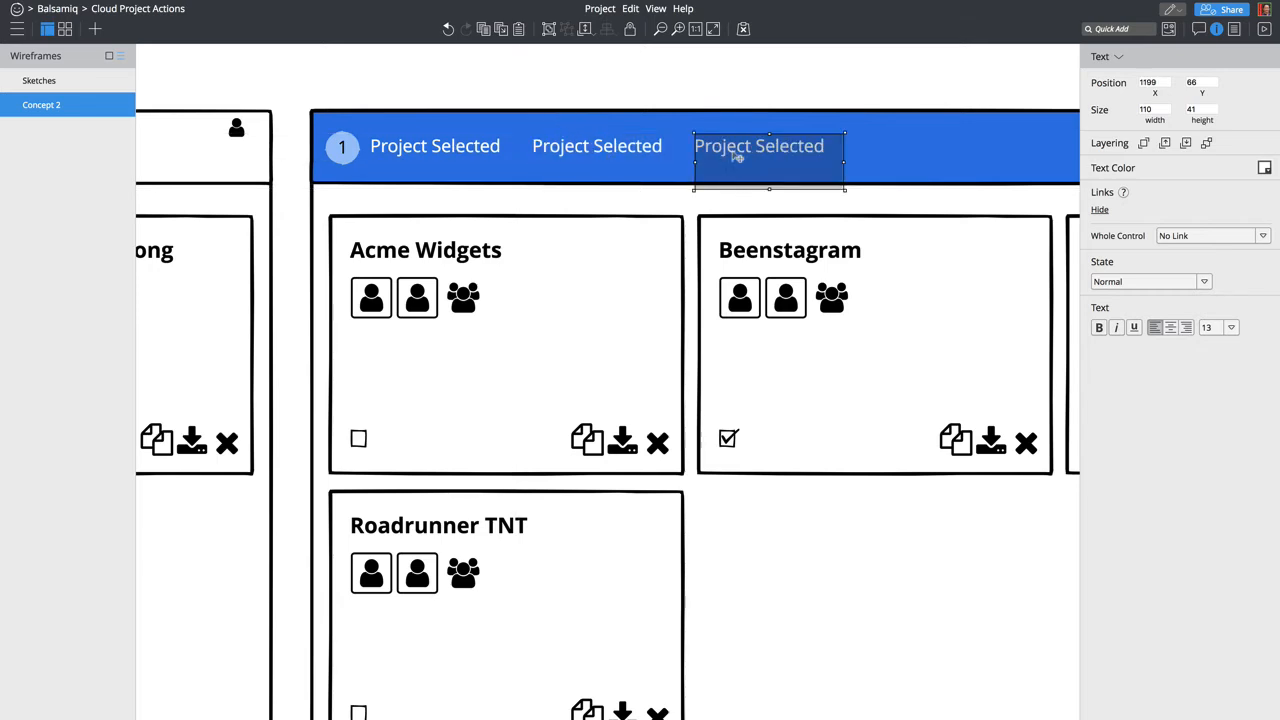
# Step: Turn the middle "Project Selected" copy into a vertical bar separator 14 wide and place it beside the original label at X 1062
pyautogui.click(609, 155)
pyautogui.doubleClick(610, 150)
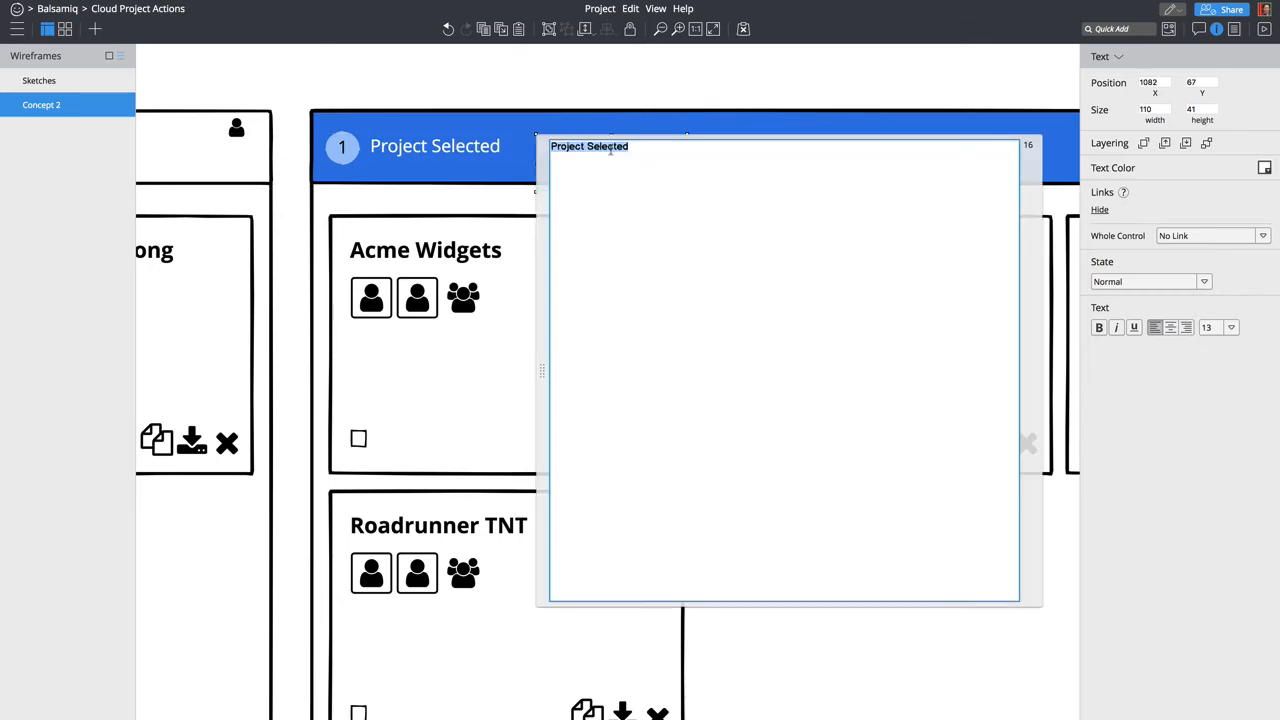
pyautogui.press('BackSpace')
pyautogui.press('Return')
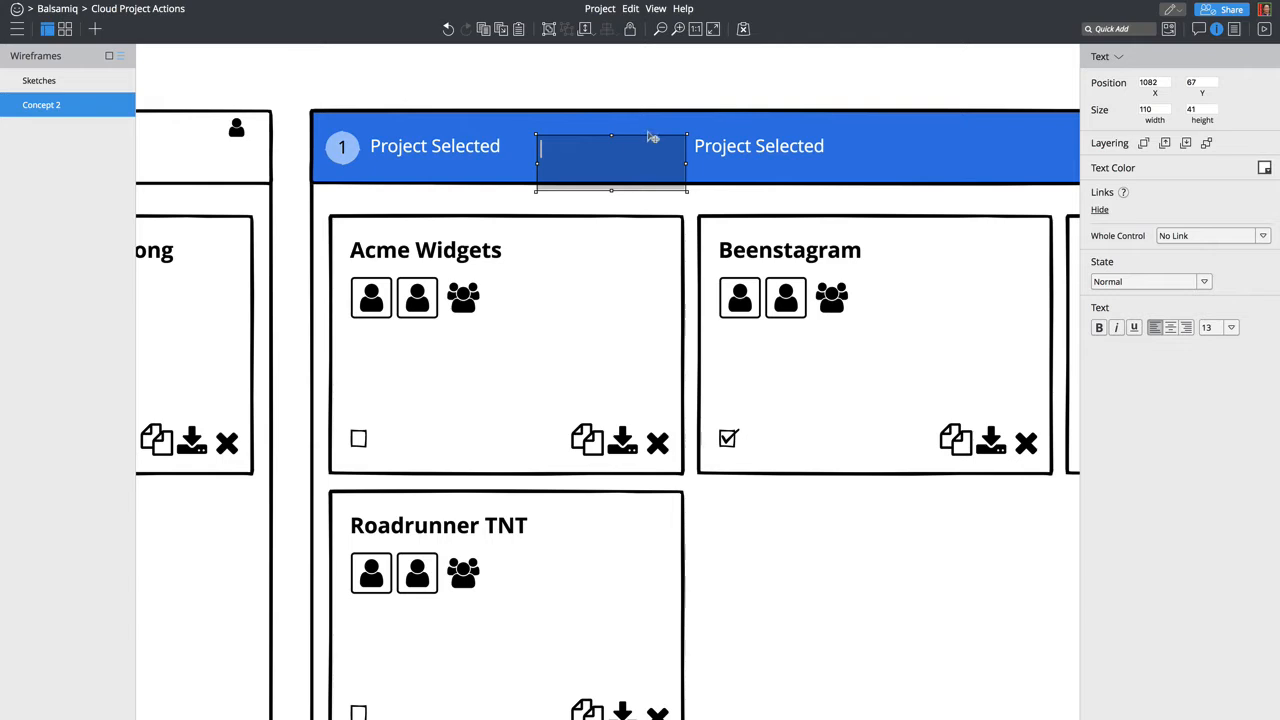
pyautogui.click(687, 166)
pyautogui.click(548, 152)
pyautogui.moveTo(687, 166); pyautogui.dragTo(515, 155)
pyautogui.click(551, 94)
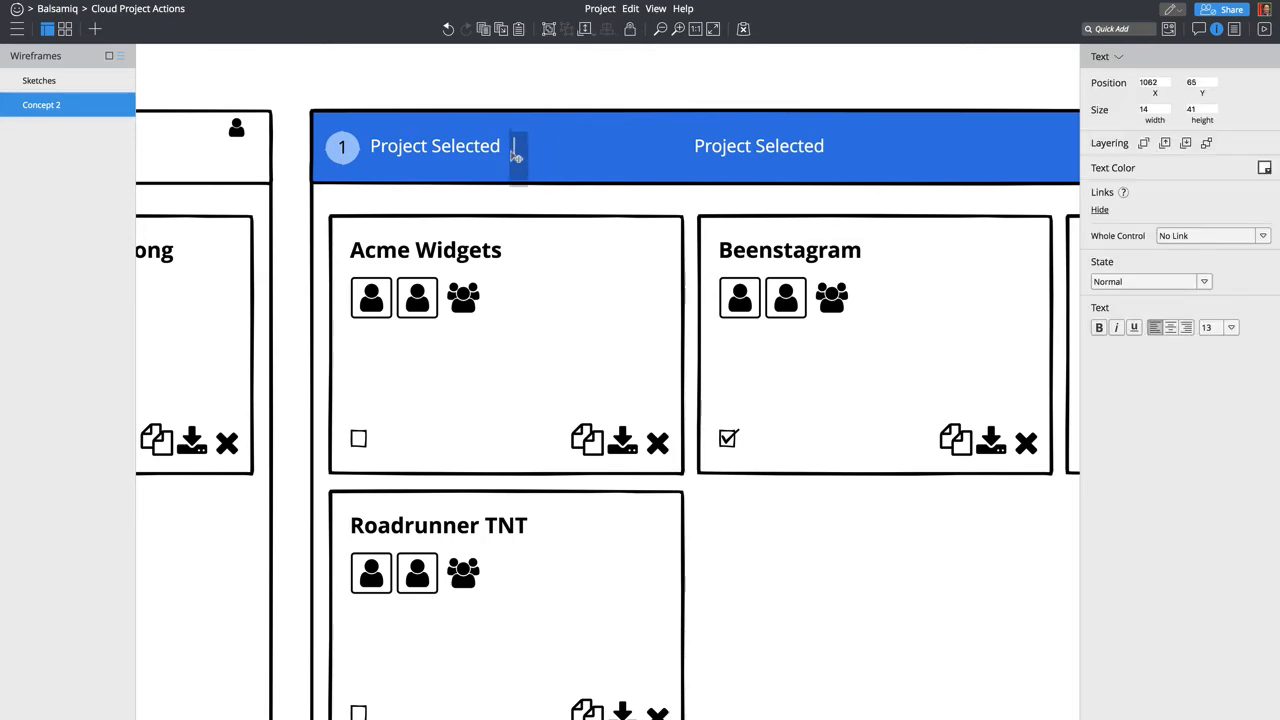
# Step: Place the remaining "Project Selected" copy just after the vertical bar at X 1075, Y 65, and reduce its height to 36
pyautogui.moveTo(729, 160); pyautogui.dragTo(593, 152)
pyautogui.click(556, 91)
pyautogui.hotkey('ctrl', 'z')
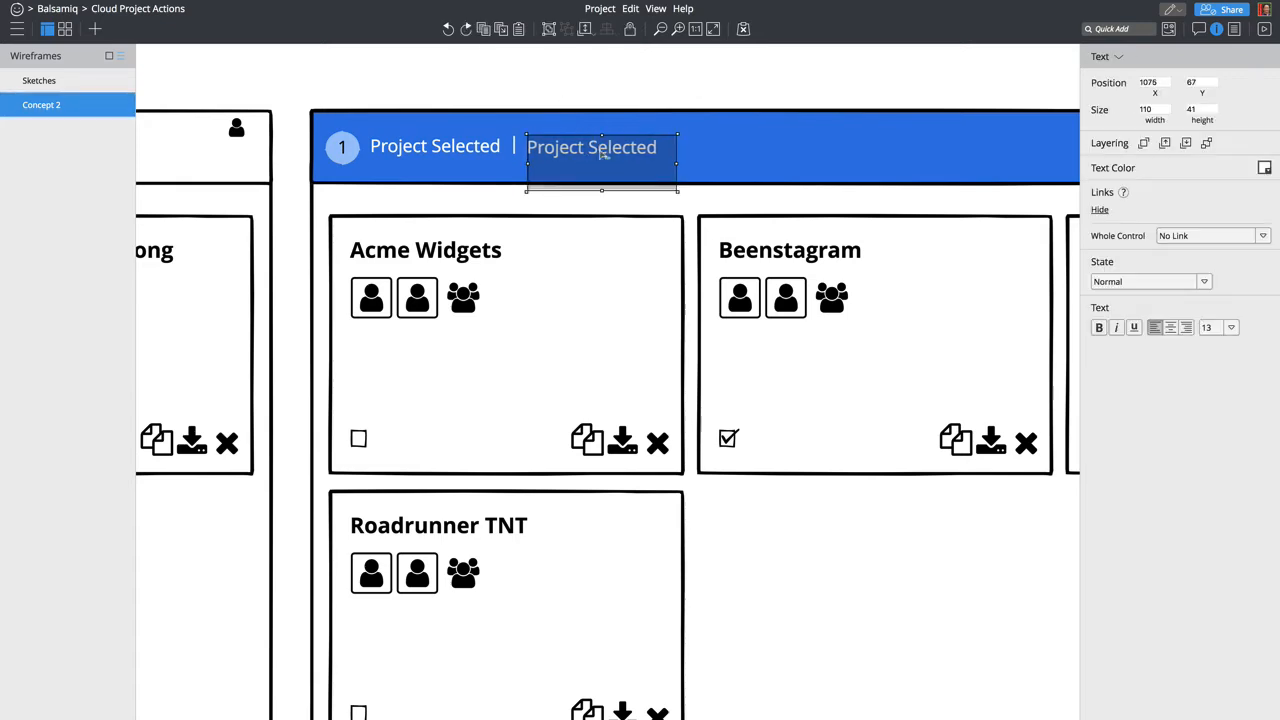
pyautogui.moveTo(603, 190); pyautogui.dragTo(590, 151)
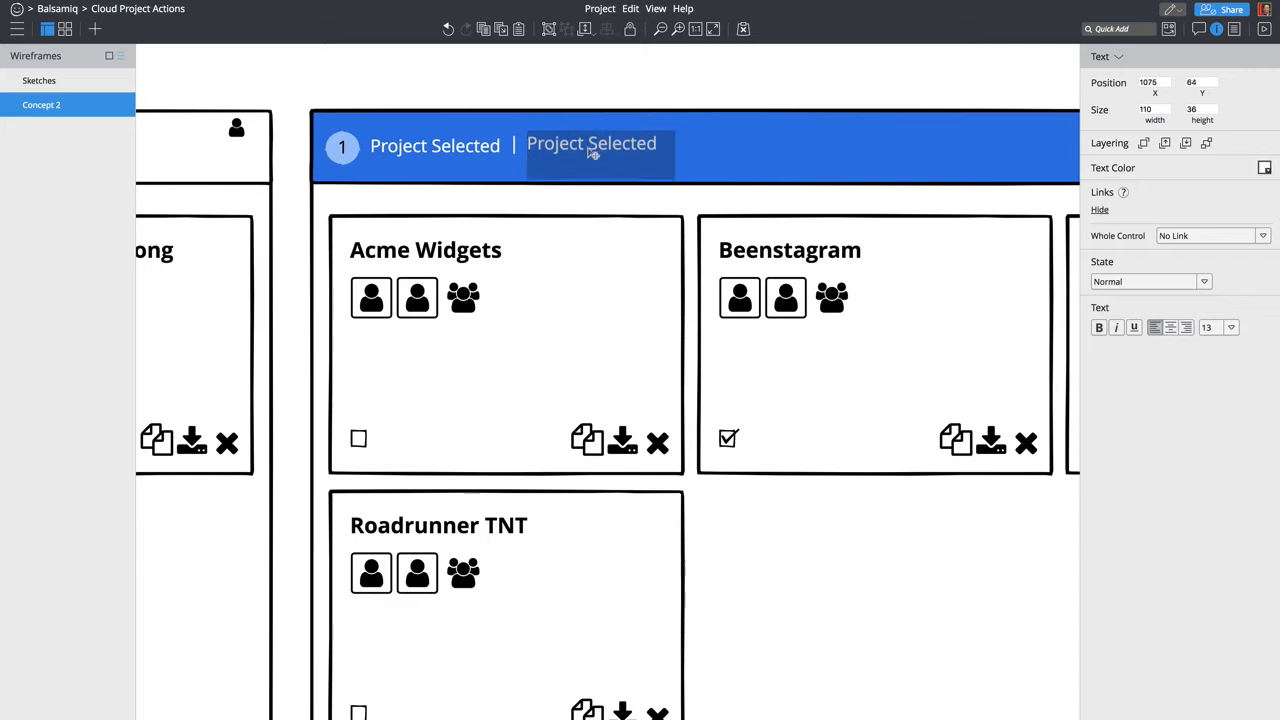
pyautogui.click(588, 78)
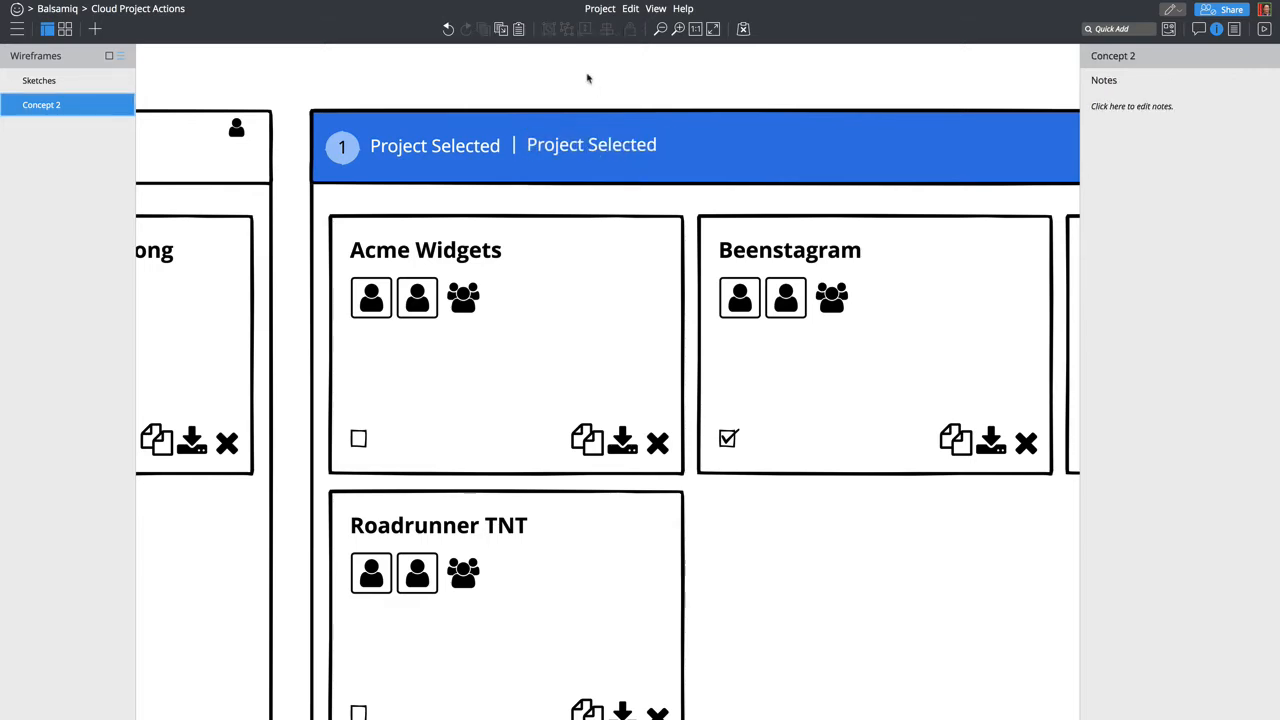
# Step: Move the "1" circle together with its "Project Selected" label to the middle of the blue toolbar
pyautogui.click(580, 151)
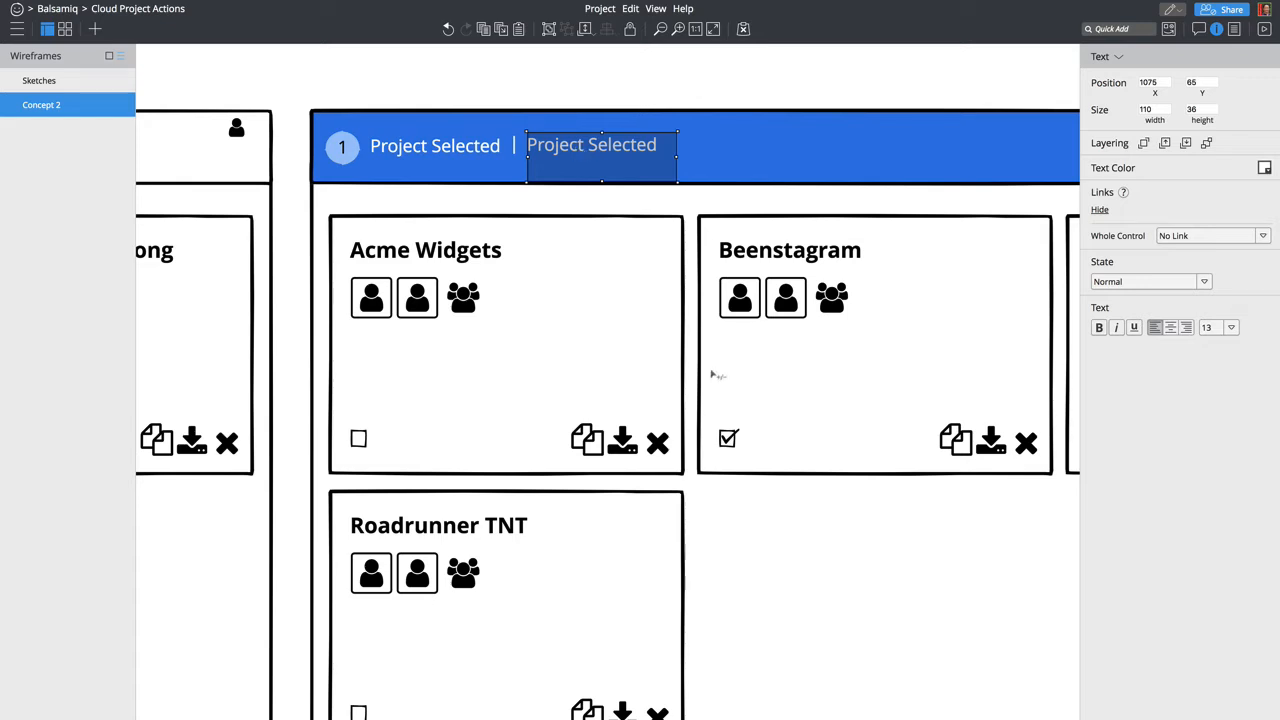
pyautogui.press('super+minus')
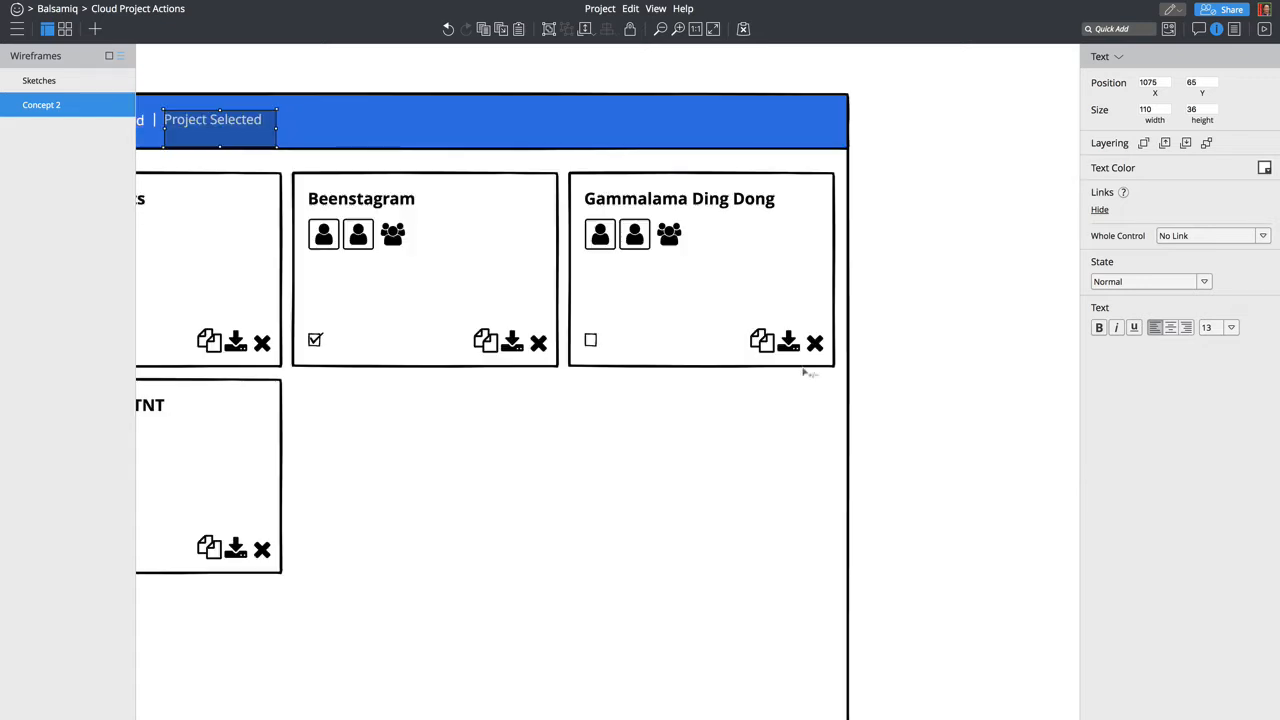
pyautogui.hscroll(-2, 806, 372)
pyautogui.click(741, 68)
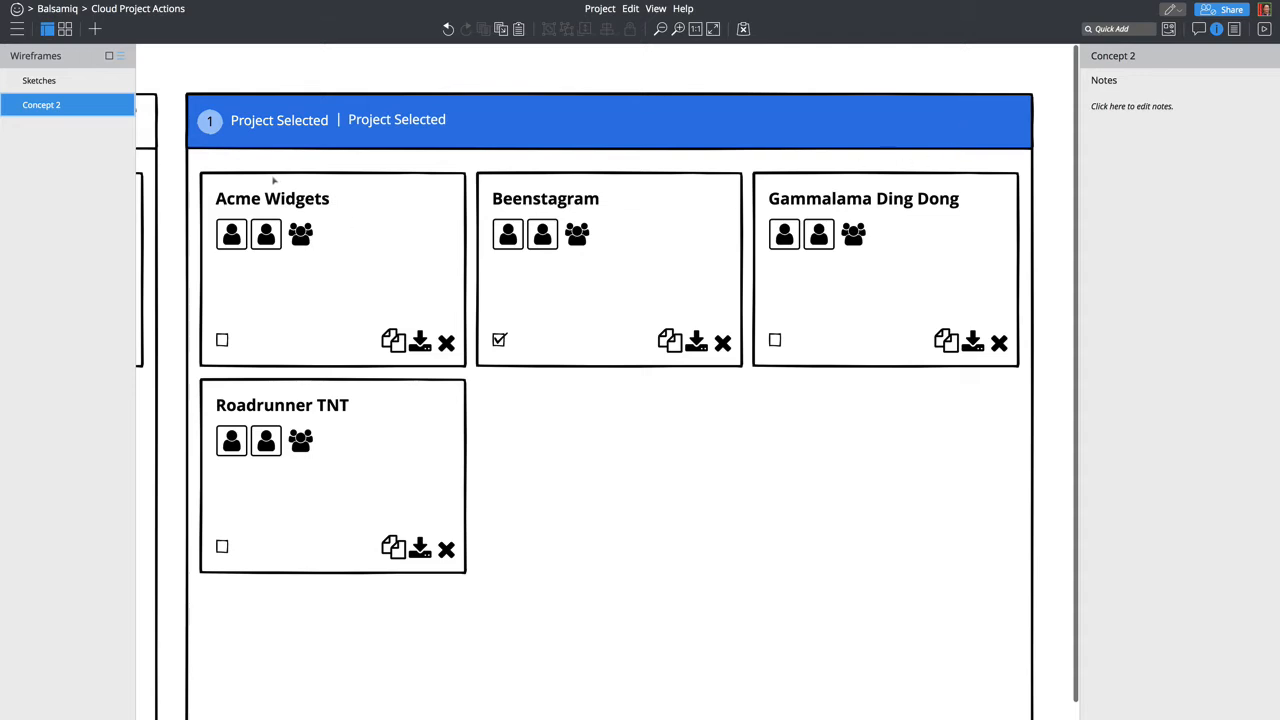
pyautogui.click(209, 121)
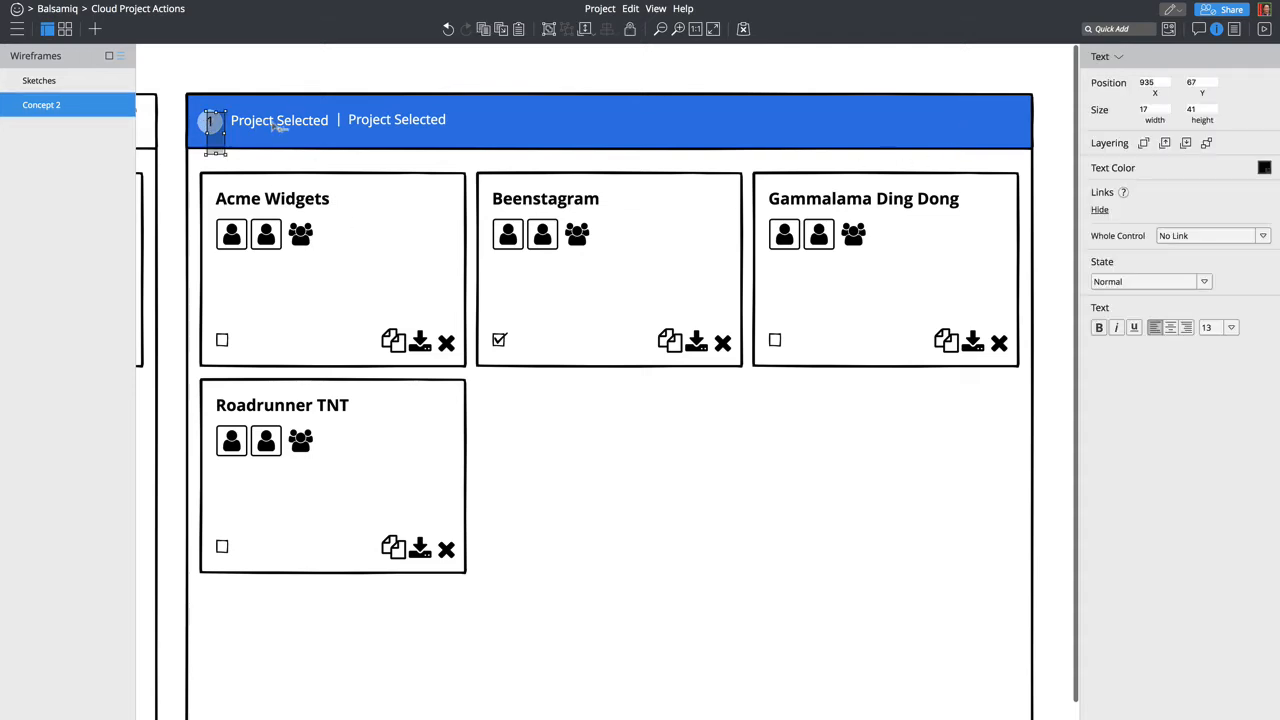
pyautogui.click(181, 83)
pyautogui.moveTo(236, 141); pyautogui.dragTo(637, 122)
# Step: Move the duplicate "Project Selected" text to the toolbar's left end at X 931 and change its wording to "Deselect All"
pyautogui.moveTo(428, 120); pyautogui.dragTo(283, 123)
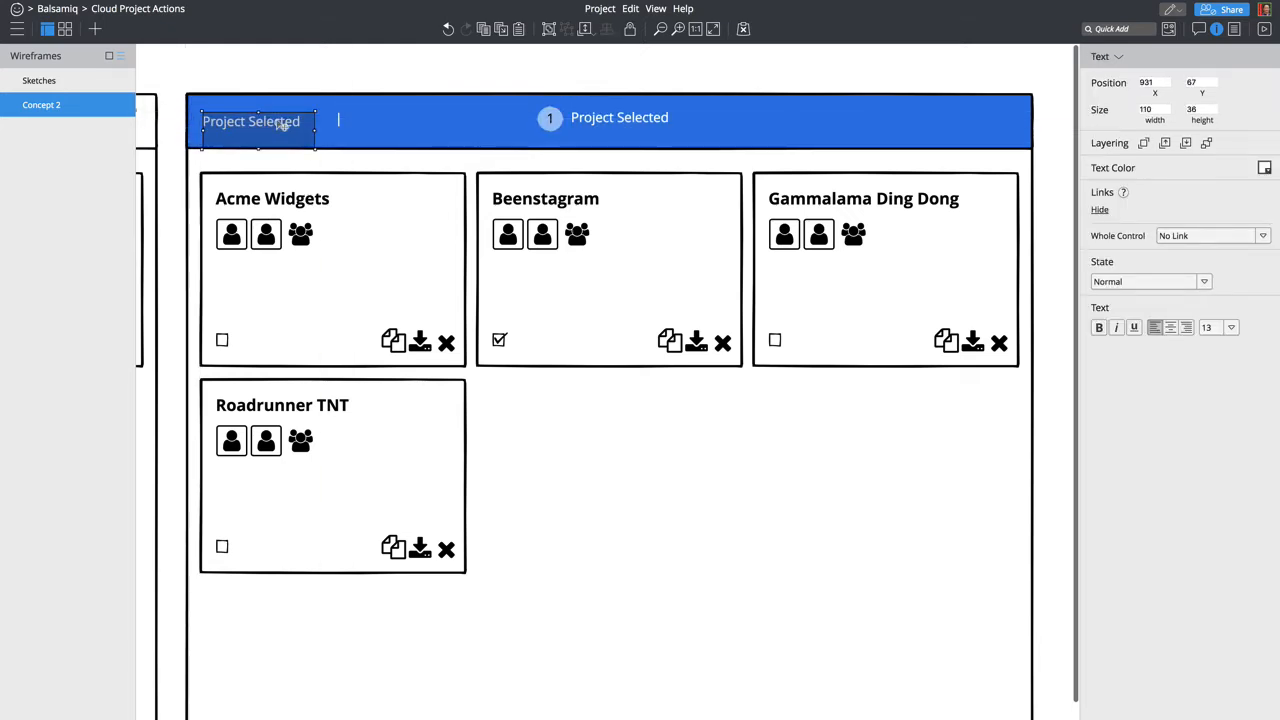
pyautogui.doubleClick(283, 123)
pyautogui.write('Dele')
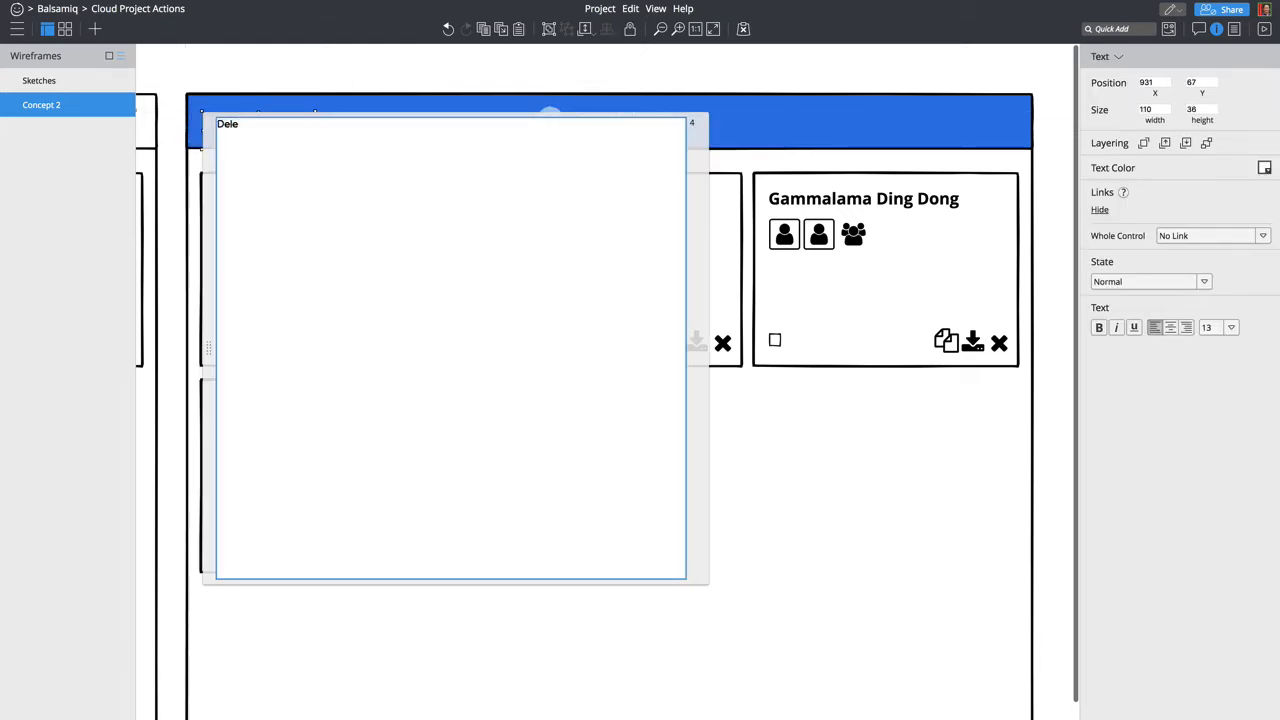
pyautogui.press('BackSpace')
pyautogui.press('BackSpace')
pyautogui.write('select All')
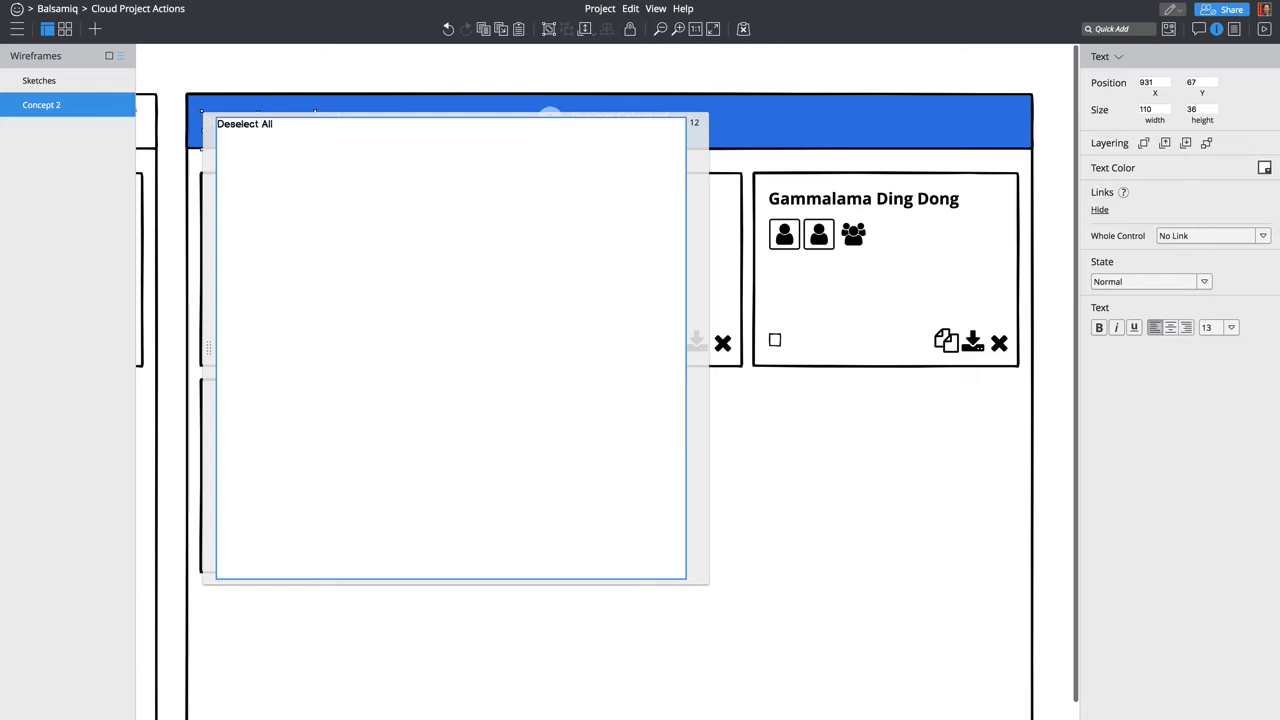
pyautogui.press('Escape')
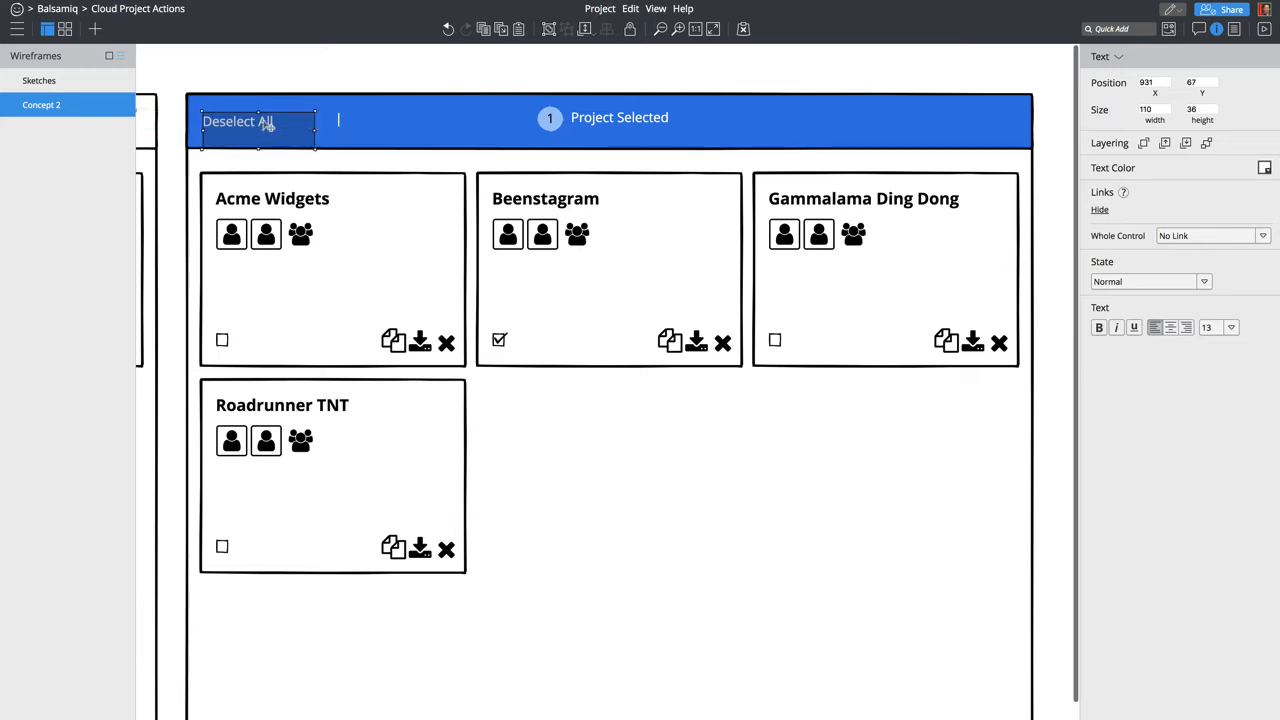
# Step: Delete the vertical bar separator and nudge the "Deselect All" text up to Y 65
pyautogui.click(337, 123)
pyautogui.click(339, 123)
pyautogui.press('Delete')
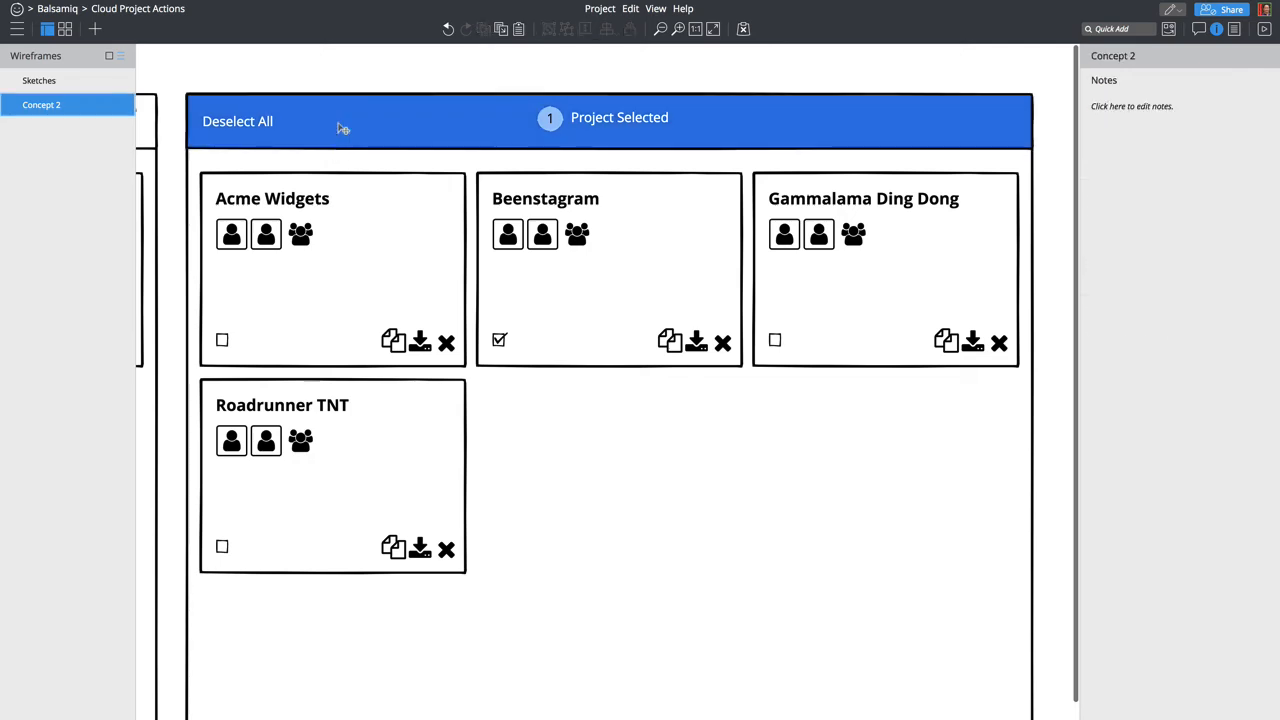
pyautogui.click(244, 125)
pyautogui.moveTo(244, 126); pyautogui.dragTo(245, 124)
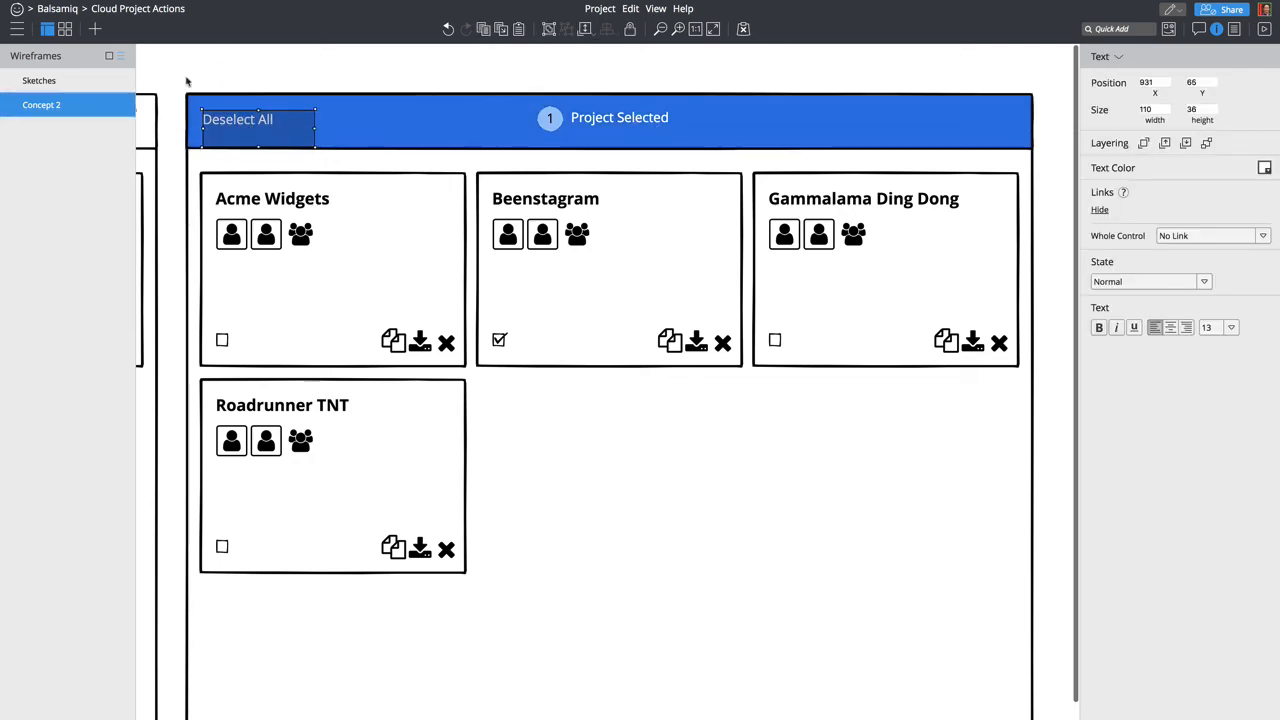
# Step: Shorten the "Deselect All", "1" and "Project Selected" text boxes to a combined height of 24 and distribute their centres vertically
pyautogui.moveTo(186, 82); pyautogui.dragTo(735, 175)
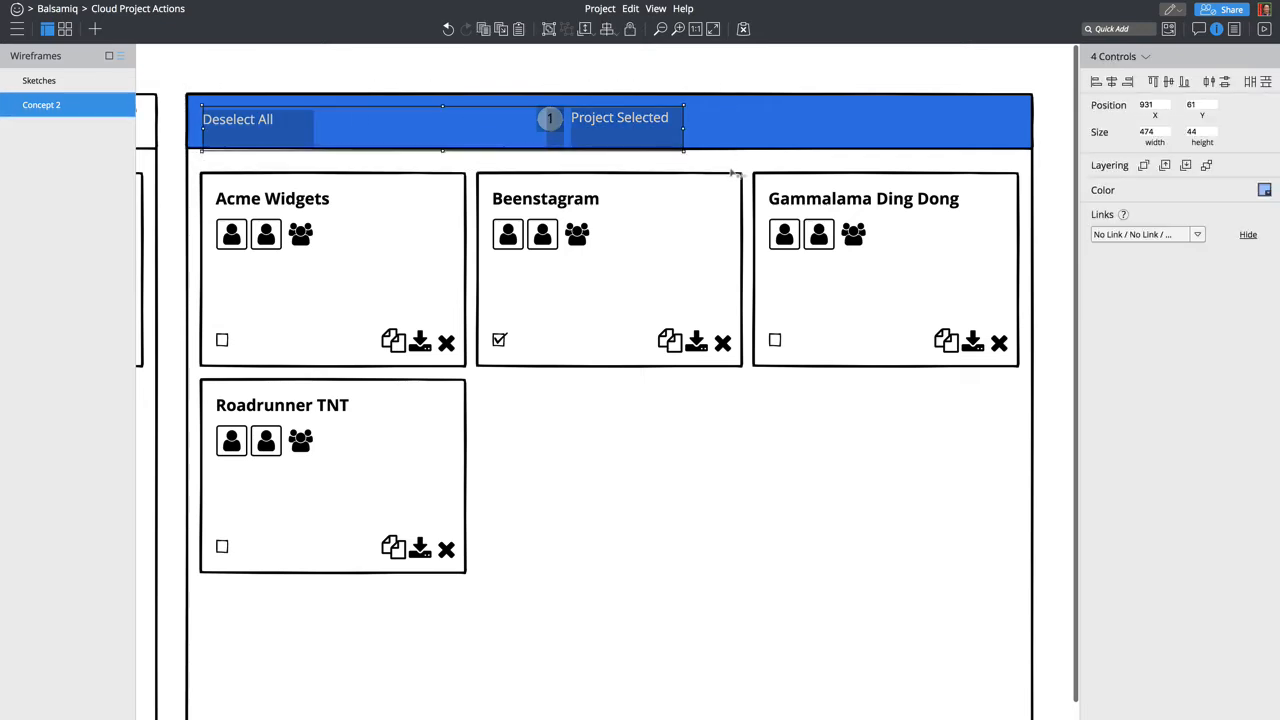
pyautogui.click(278, 79)
pyautogui.click(249, 125)
pyautogui.keyDown('shift'); pyautogui.click(552, 120); pyautogui.keyUp('shift')
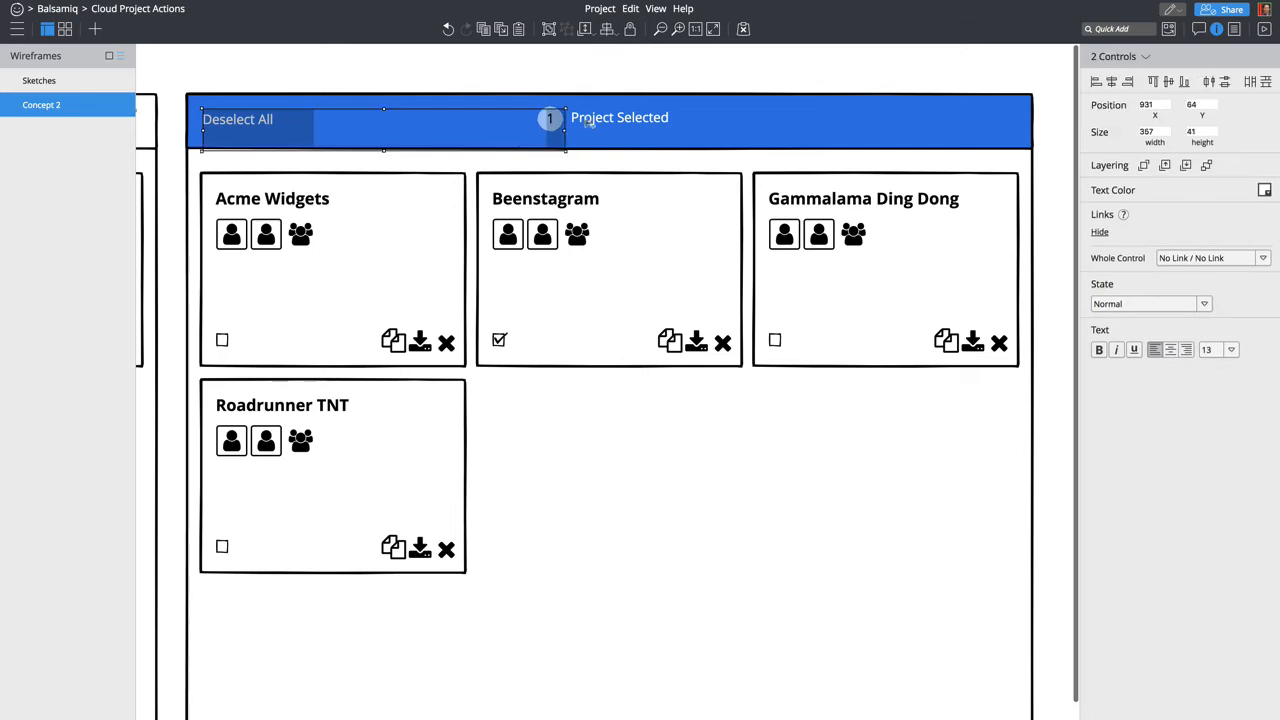
pyautogui.keyDown('shift'); pyautogui.click(590, 121); pyautogui.keyUp('shift')
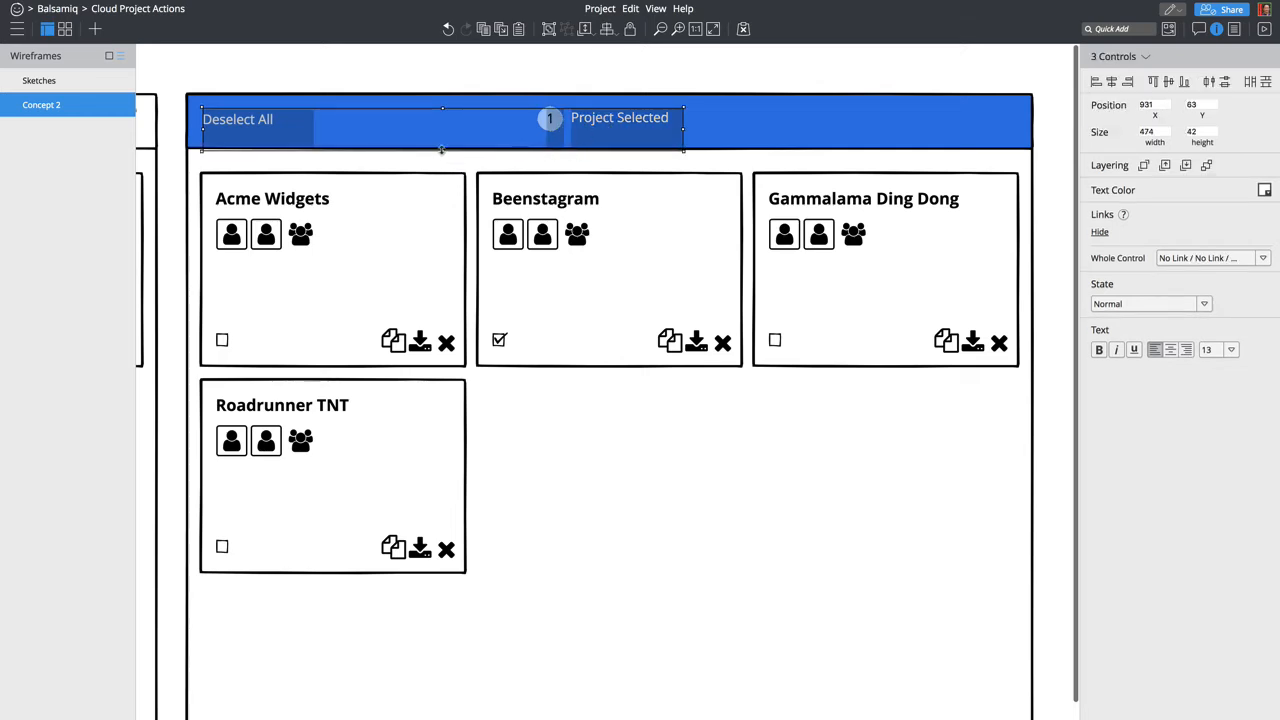
pyautogui.moveTo(441, 149); pyautogui.dragTo(441, 129)
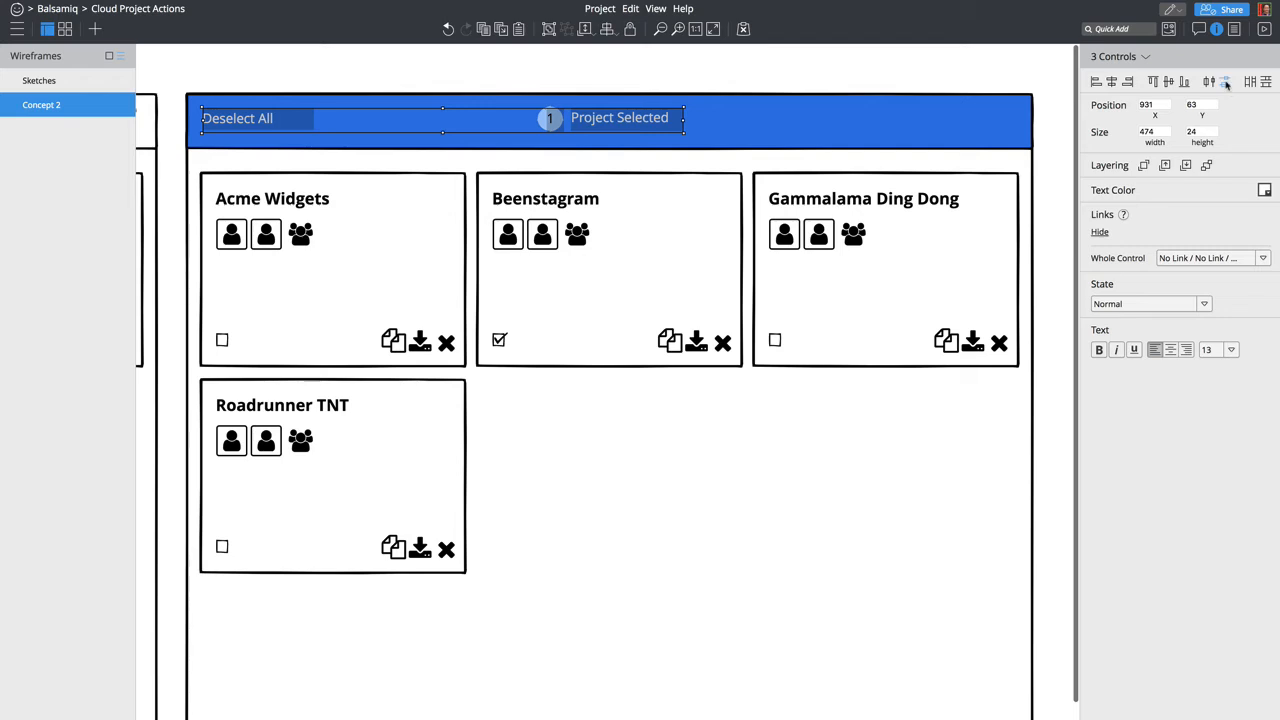
pyautogui.click(1226, 84)
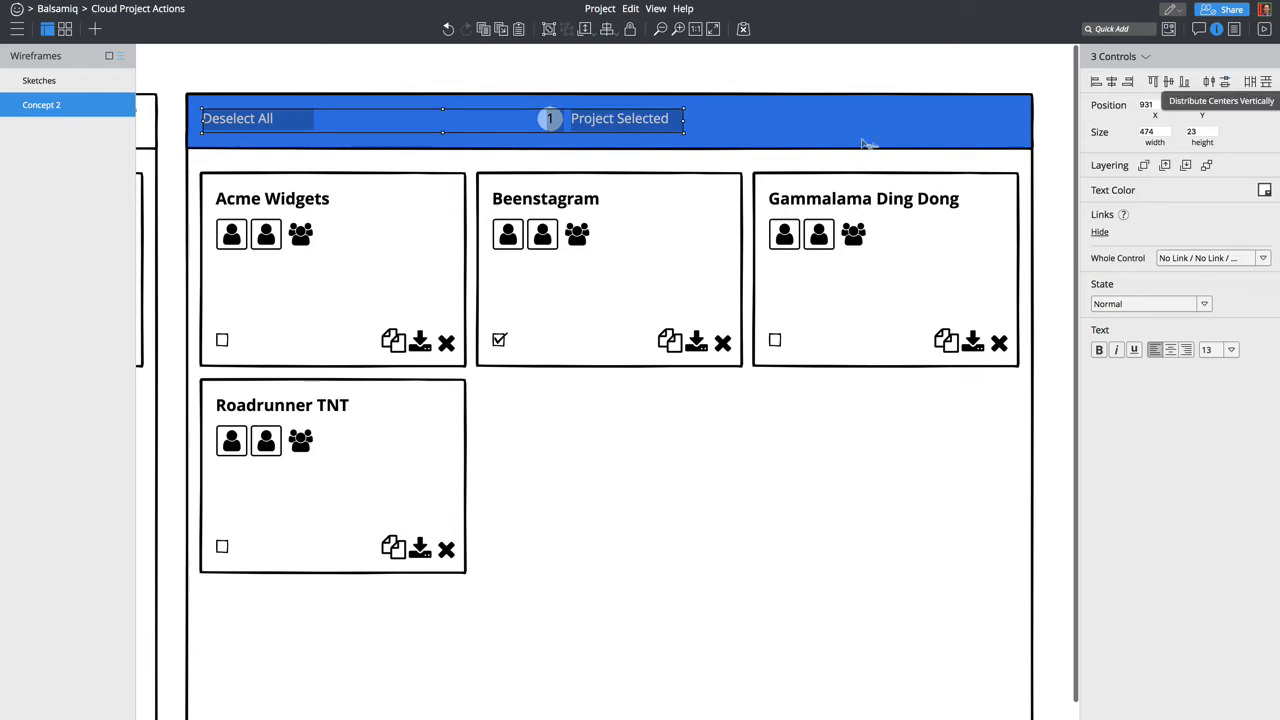
pyautogui.click(530, 90)
# Step: Underline the "Deselect All" text and colour it light blue, blue2 (9fc5f8)
pyautogui.click(216, 118)
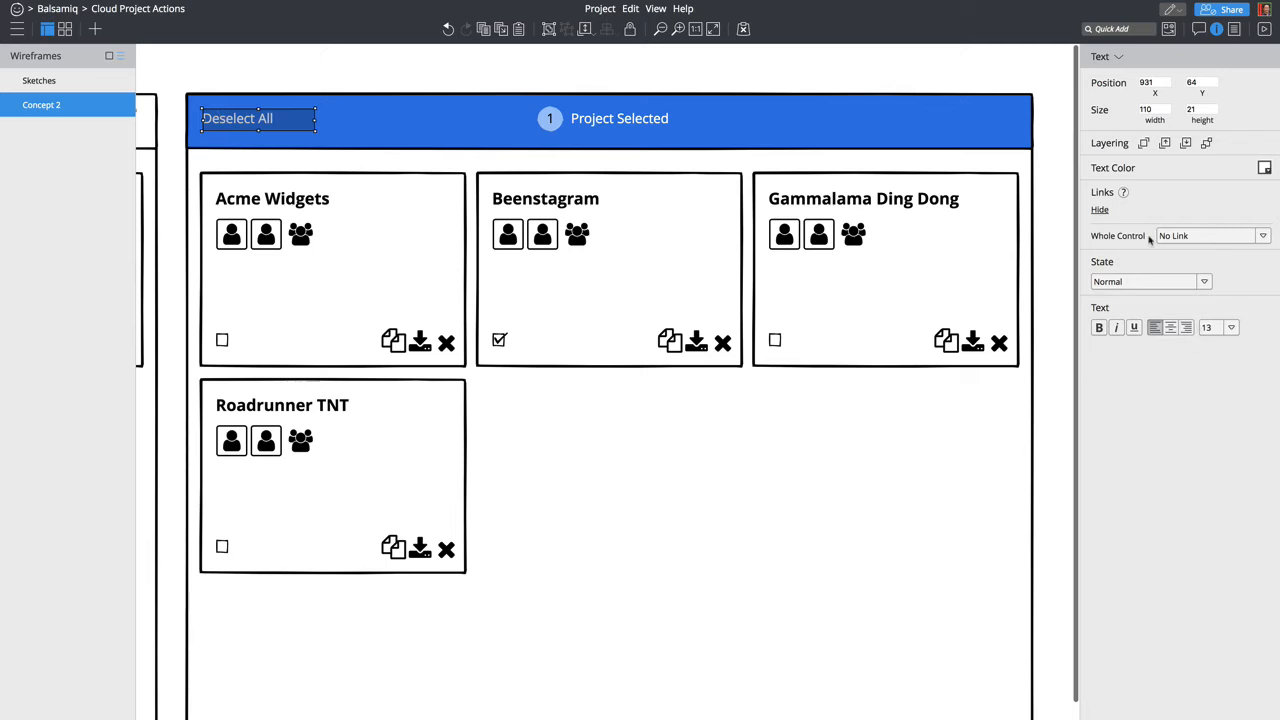
pyautogui.click(1134, 327)
pyautogui.click(1264, 170)
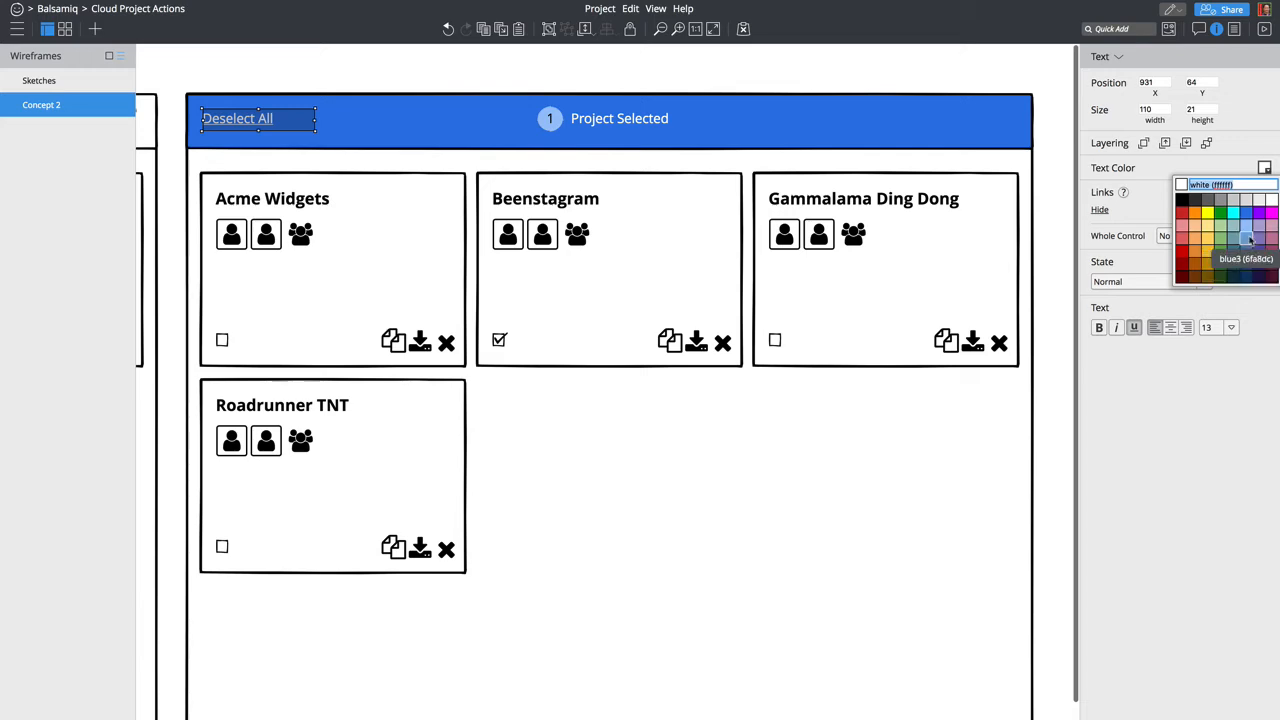
pyautogui.click(1249, 238)
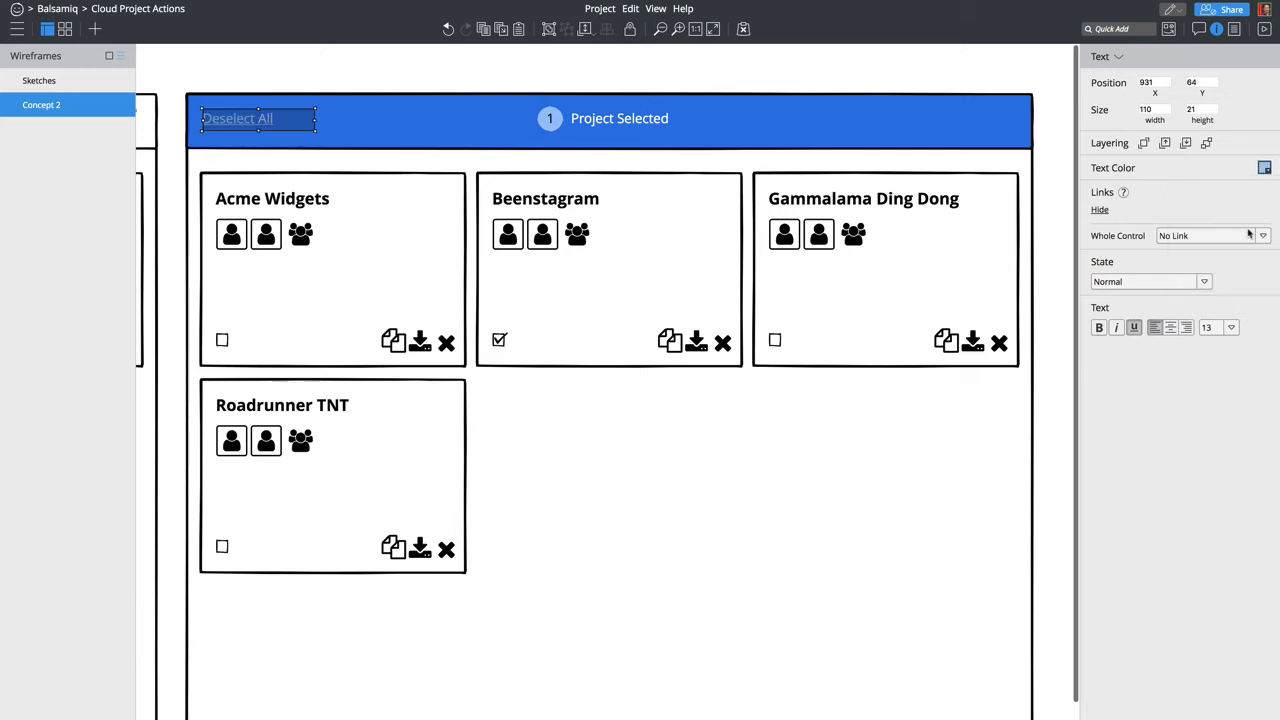
pyautogui.click(868, 71)
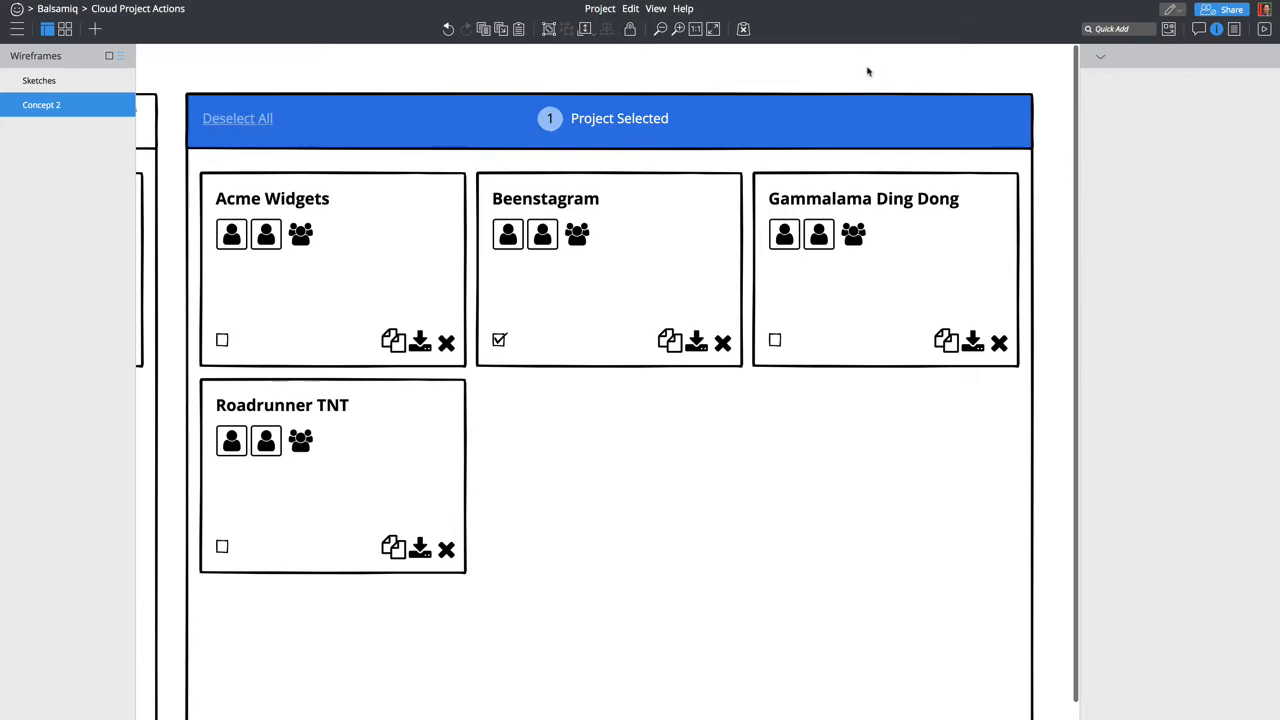
# Step: Set the "Deselect All" text colour to white
pyautogui.click(236, 120)
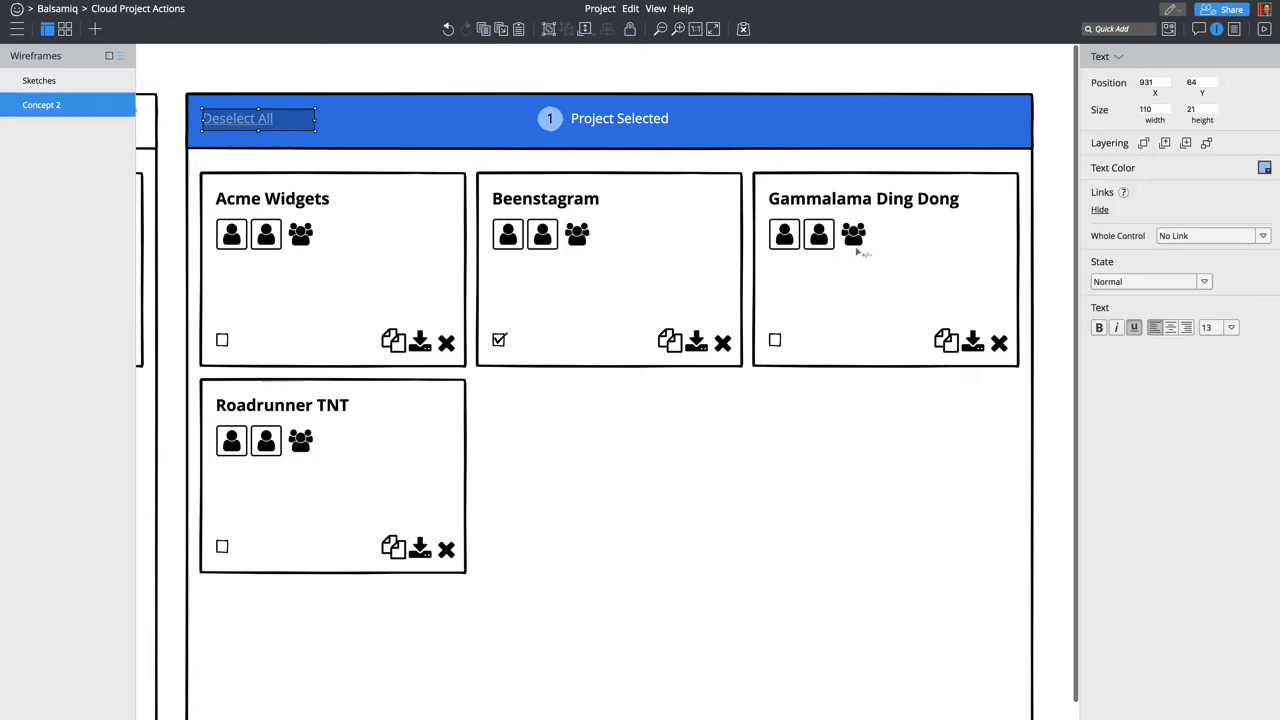
pyautogui.click(1264, 168)
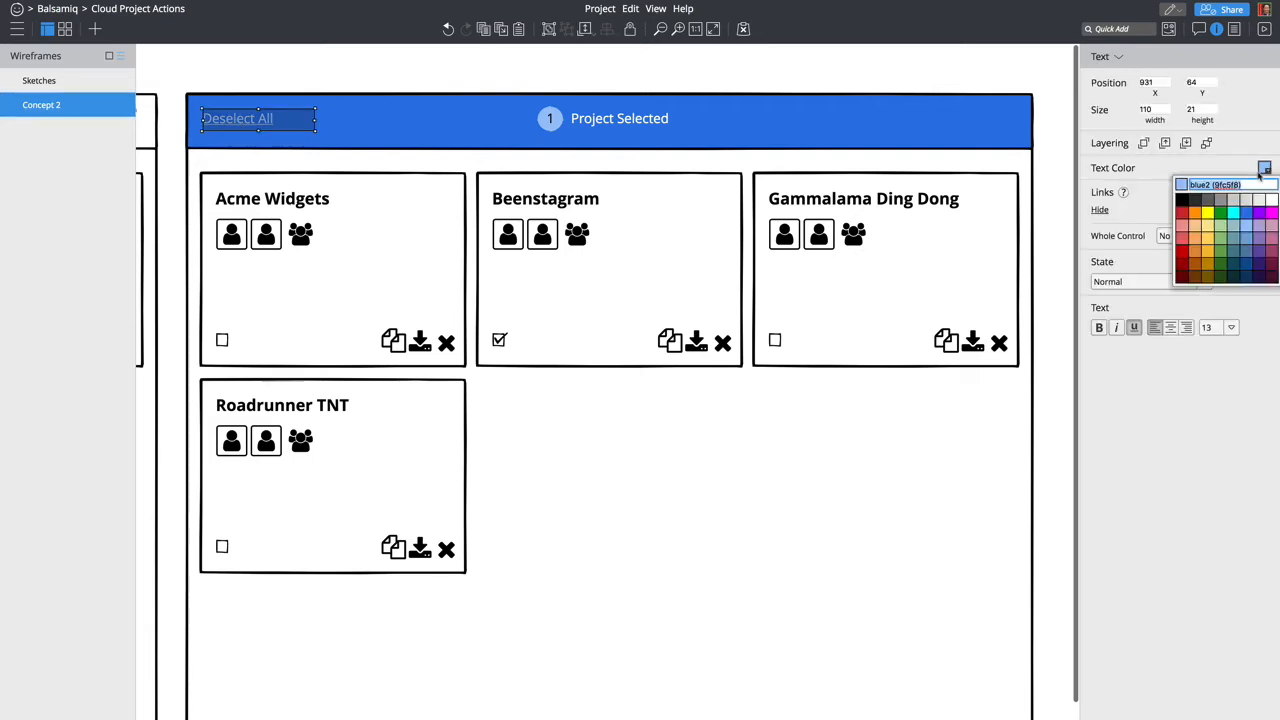
pyautogui.click(1271, 200)
pyautogui.click(684, 82)
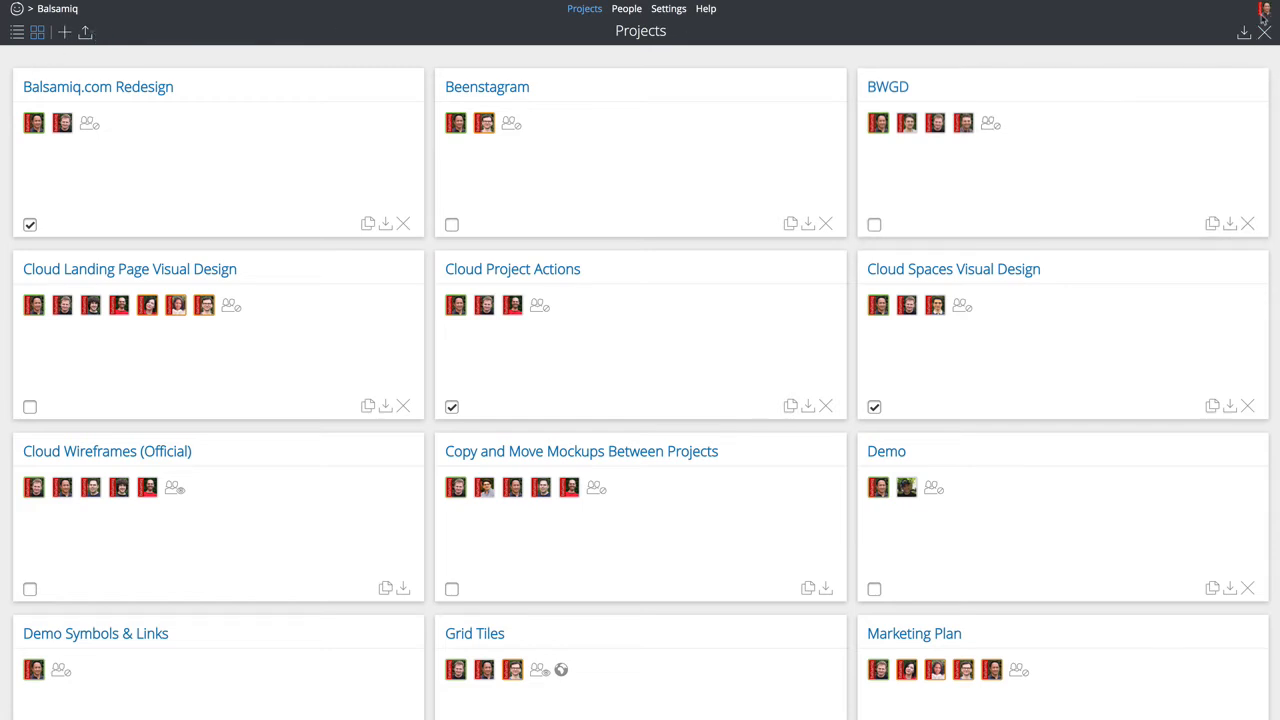
# Step: Open the User Settings dialog on the live Projects page
pyautogui.click(1265, 9)
pyautogui.click(1215, 23)
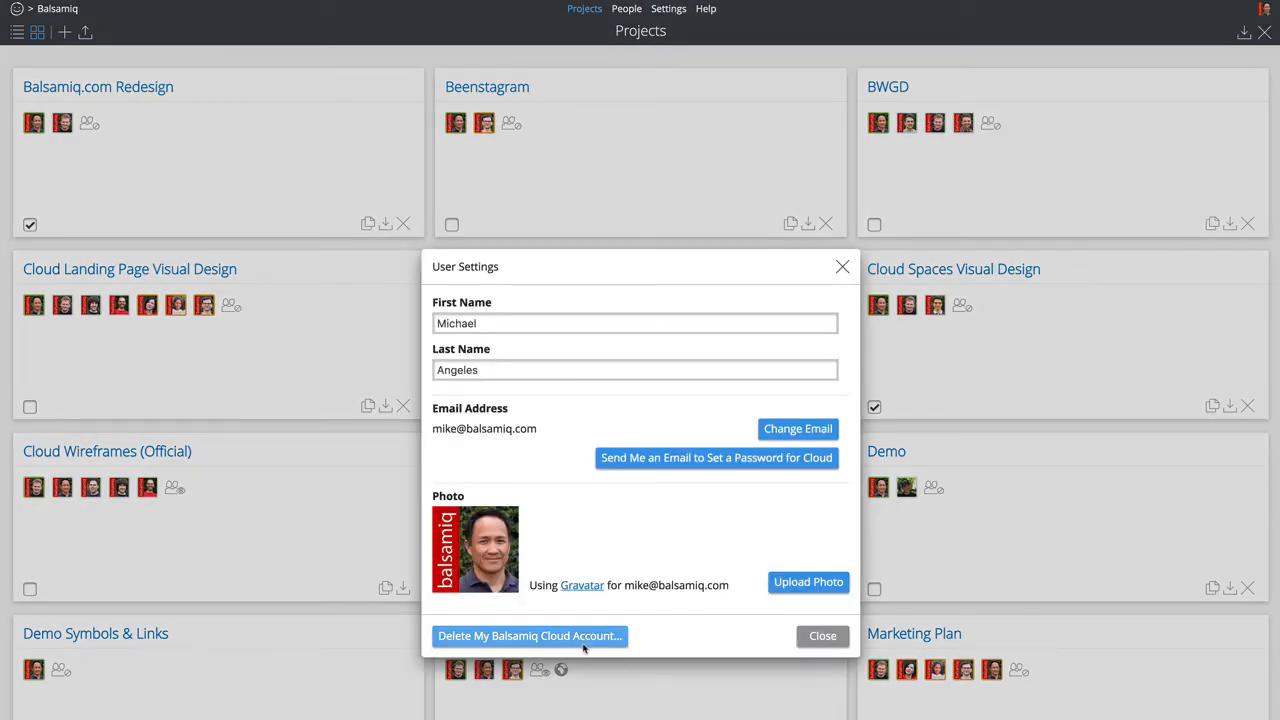
# Step: Replace the underlined "Deselect All" text in the Concept 2 blue toolbar with a button control at about X 928, Y 64
pyautogui.click(823, 637)
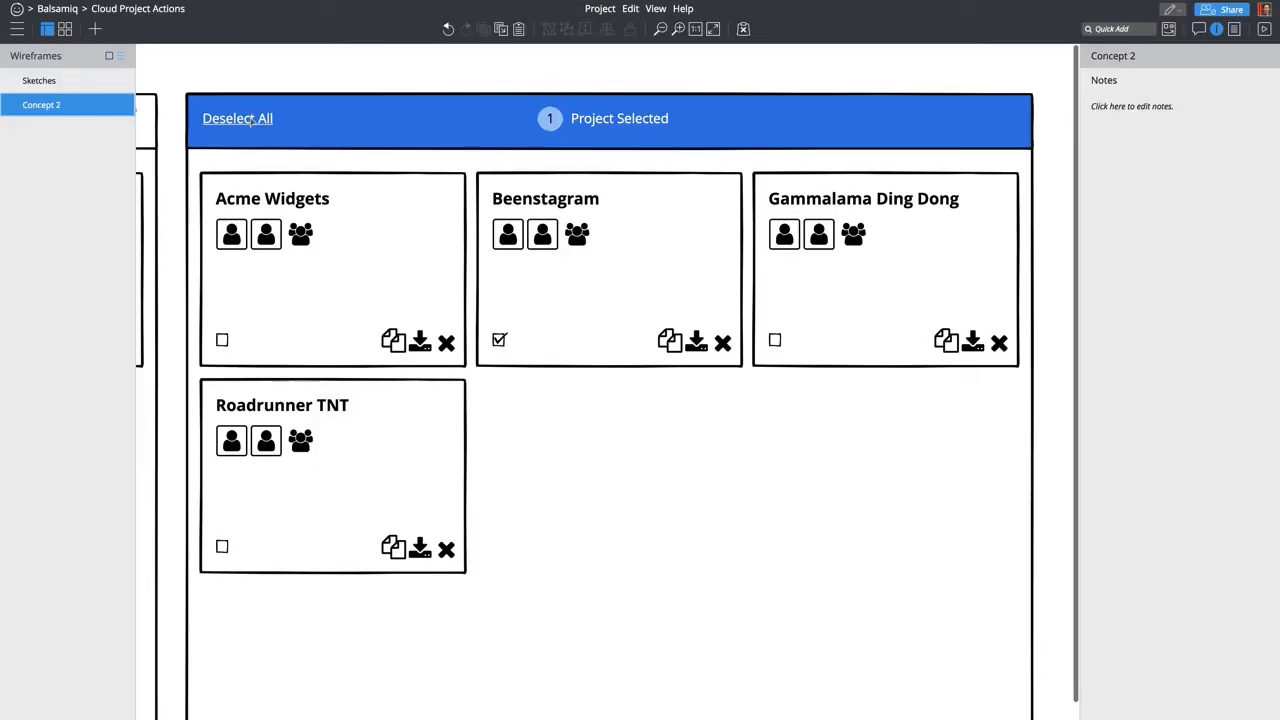
pyautogui.click(258, 120)
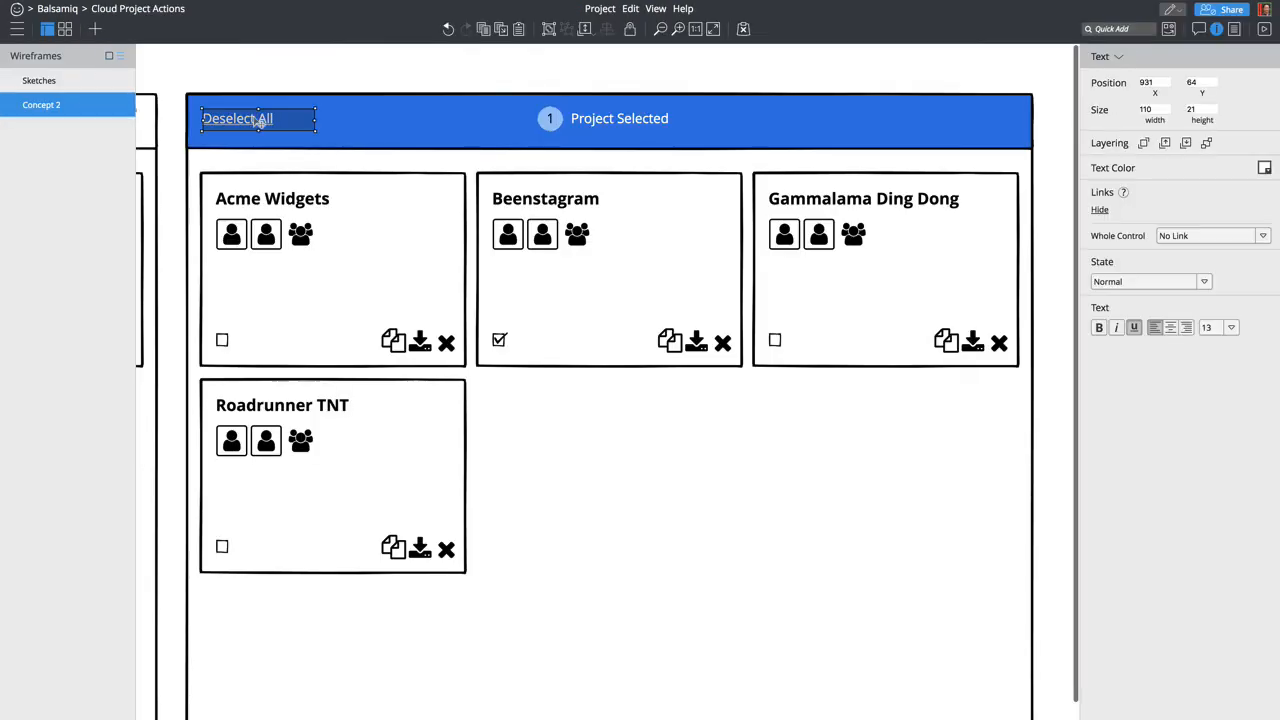
pyautogui.press('Delete')
pyautogui.press('/')
pyautogui.write('button')
pyautogui.press('Return')
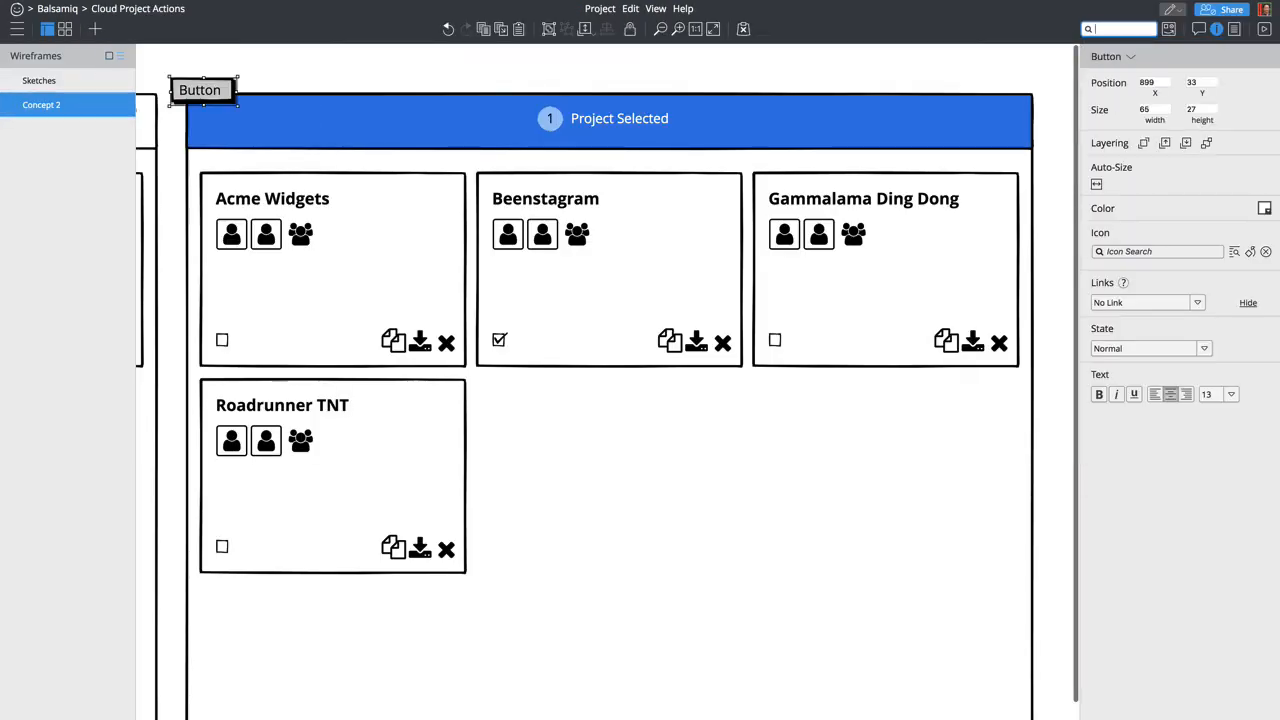
pyautogui.moveTo(203, 92); pyautogui.dragTo(240, 124)
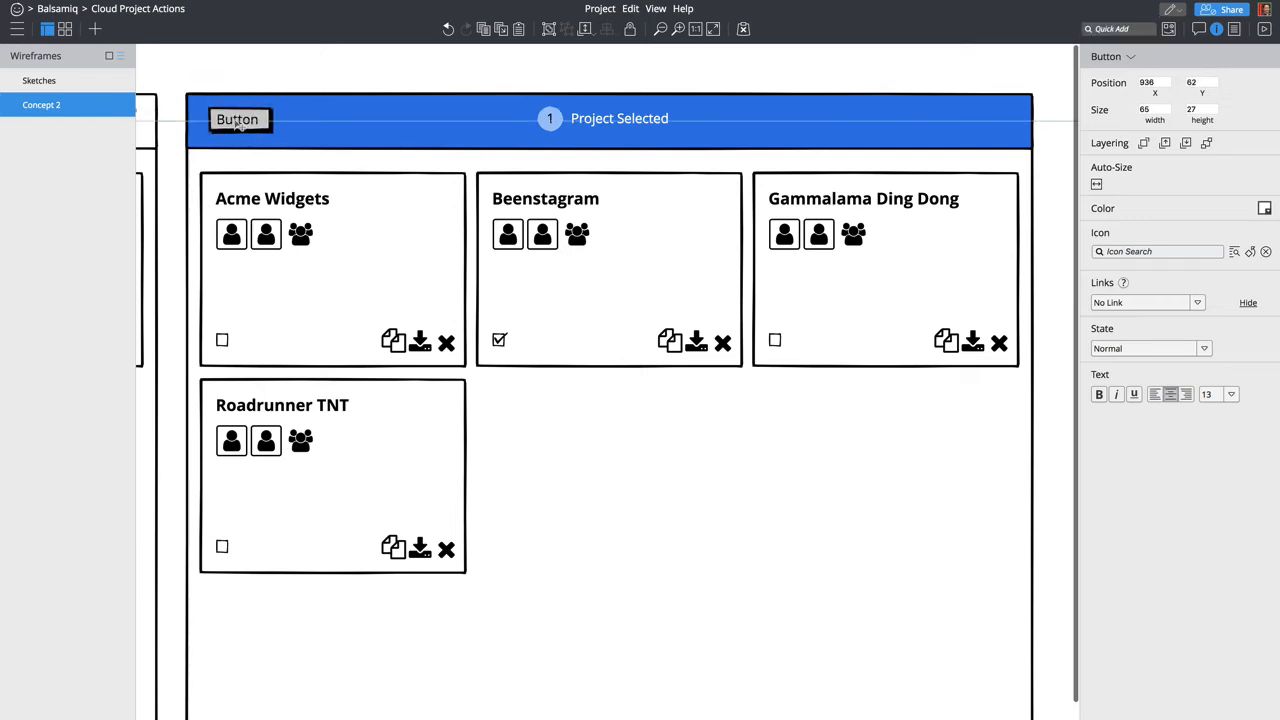
# Step: Label the new button in the blue toolbar "Deselect All"
pyautogui.doubleClick(238, 120)
pyautogui.write('D')
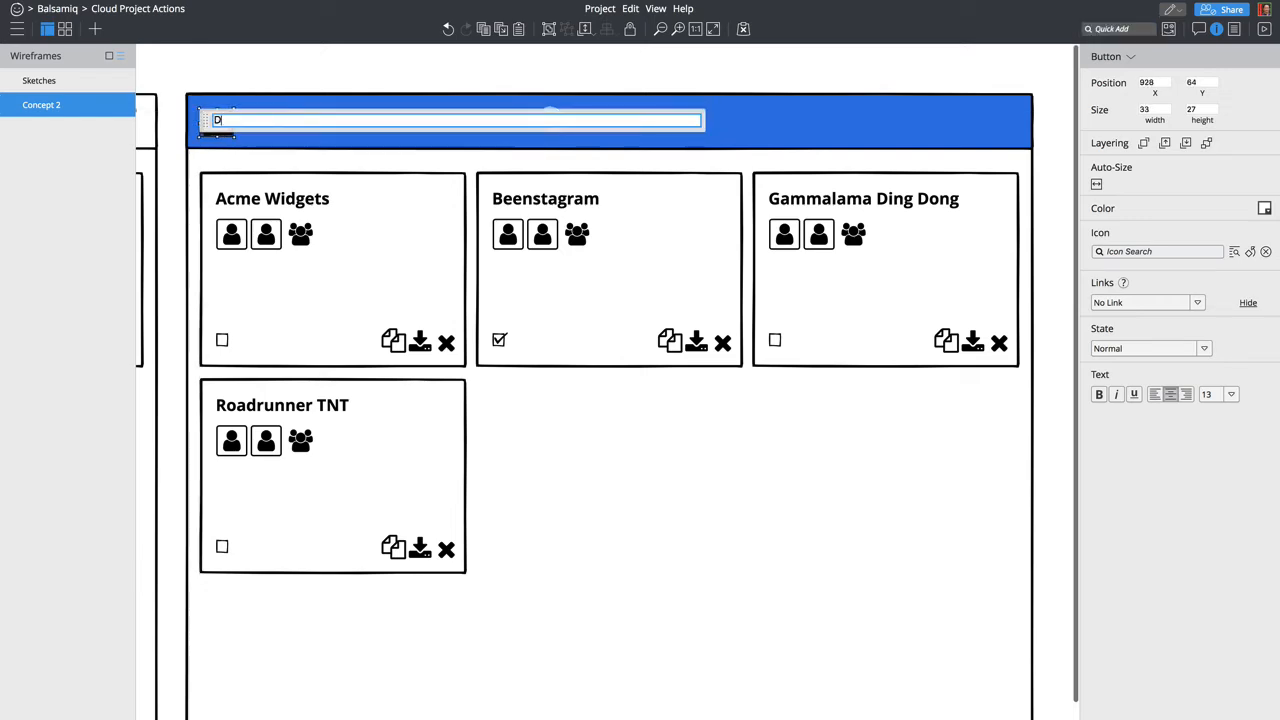
pyautogui.write('elect All')
pyautogui.press('Return')
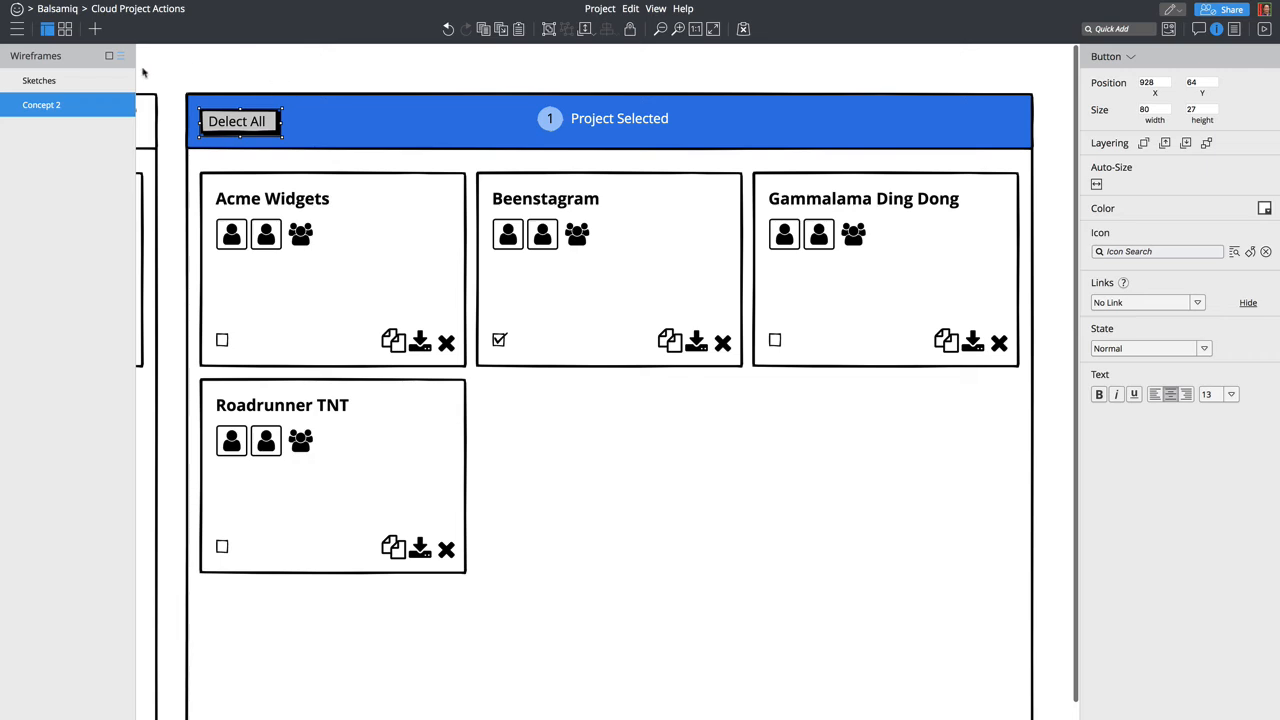
pyautogui.click(30, 82)
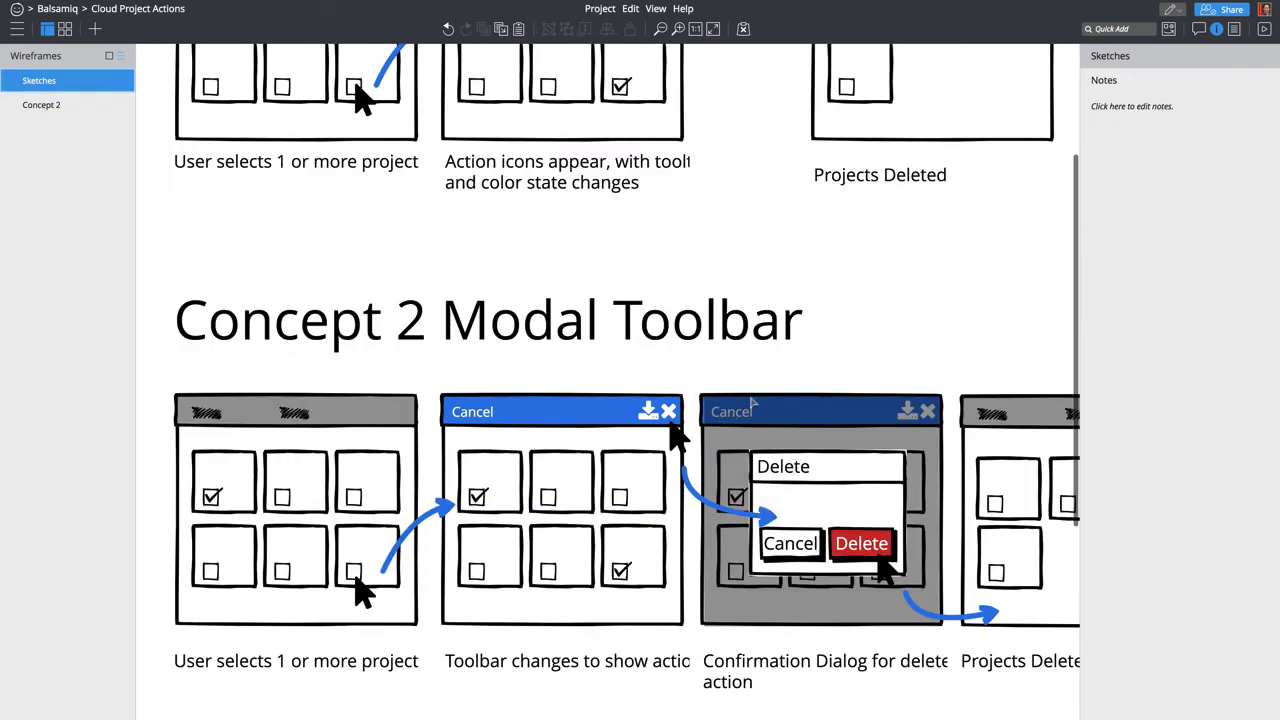
pyautogui.click(30, 105)
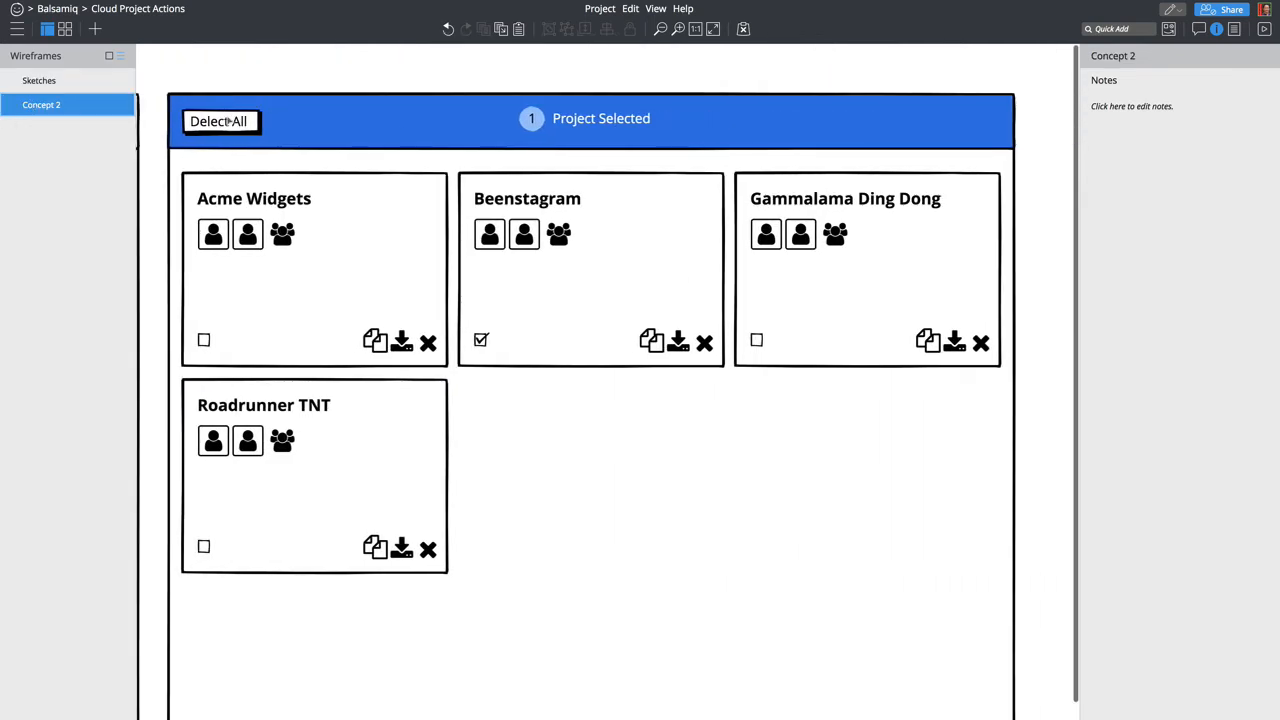
pyautogui.doubleClick(228, 121)
pyautogui.click(210, 121)
pyautogui.write('se')
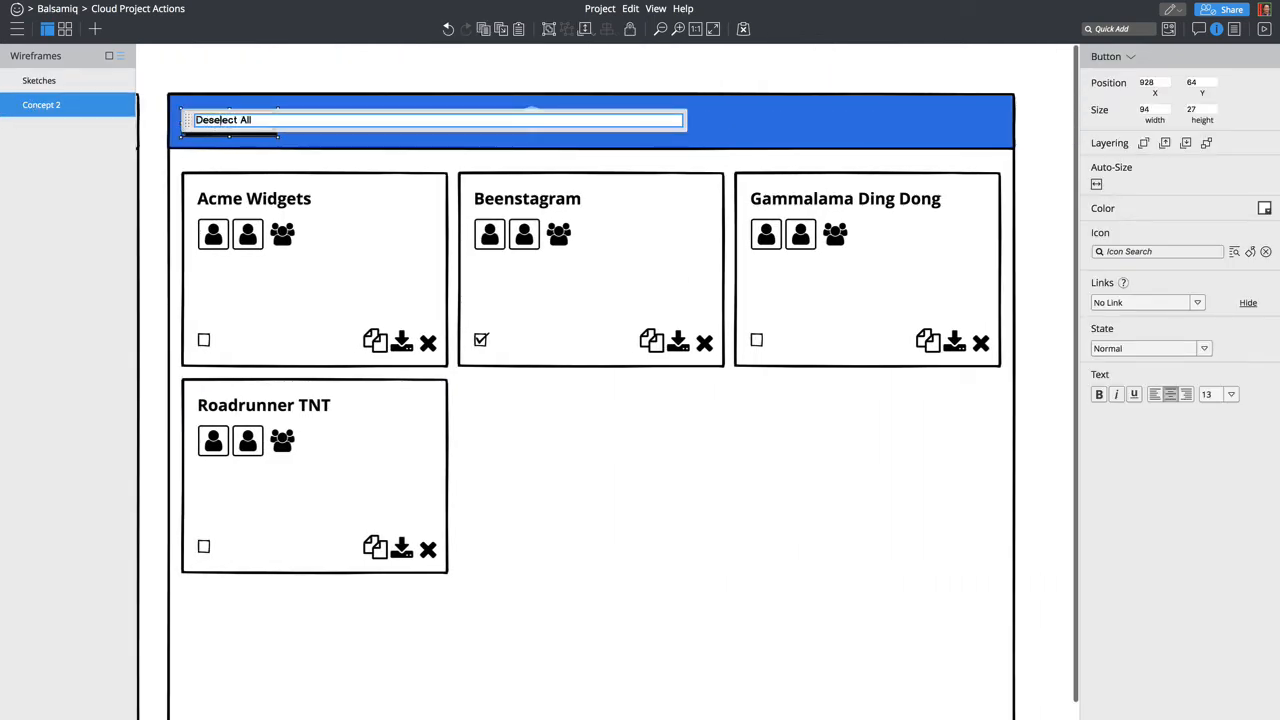
pyautogui.press('Return')
pyautogui.click(282, 79)
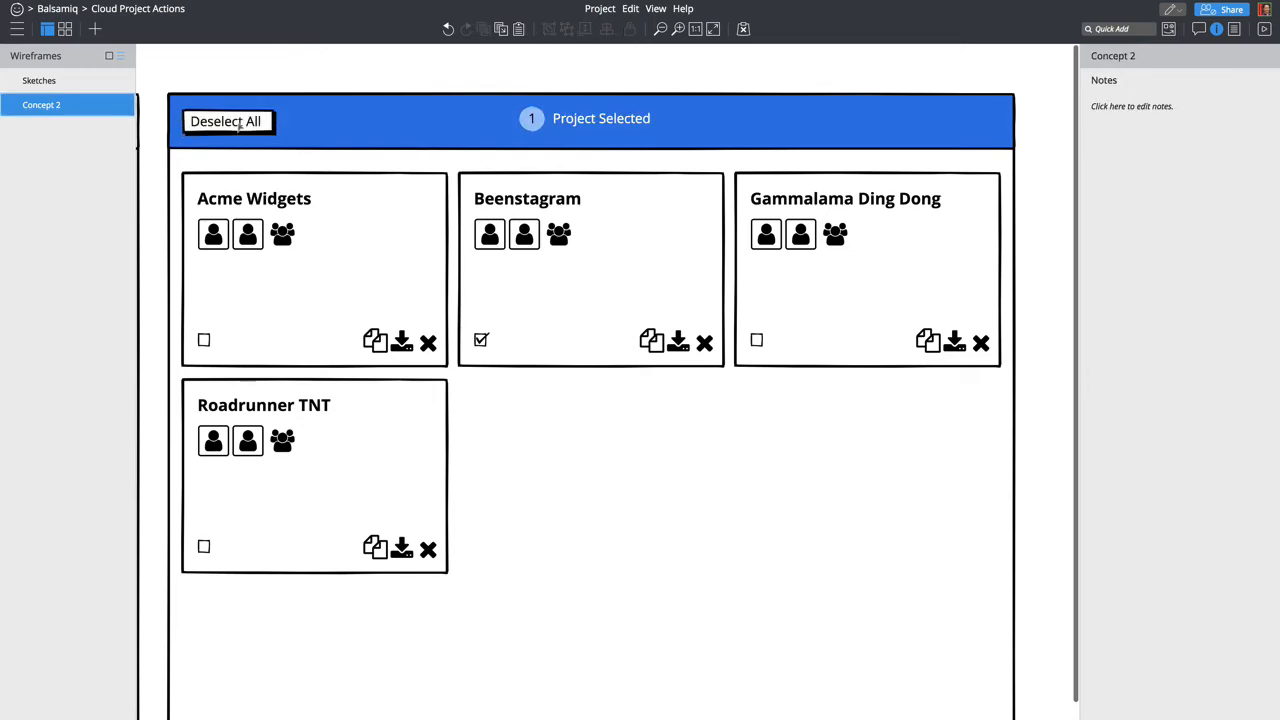
# Step: Review the project's sharing settings and the available editing and reviewing modes
pyautogui.click(240, 126)
pyautogui.click(282, 81)
pyautogui.click(1230, 10)
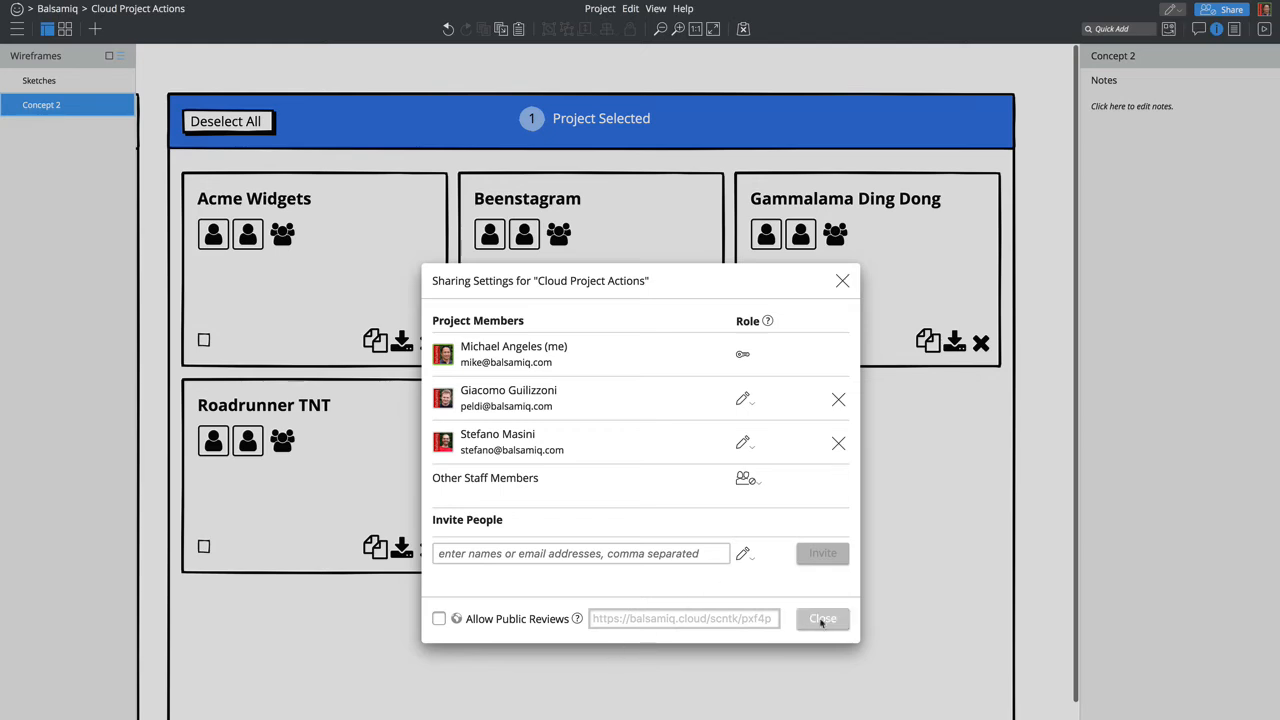
pyautogui.click(822, 619)
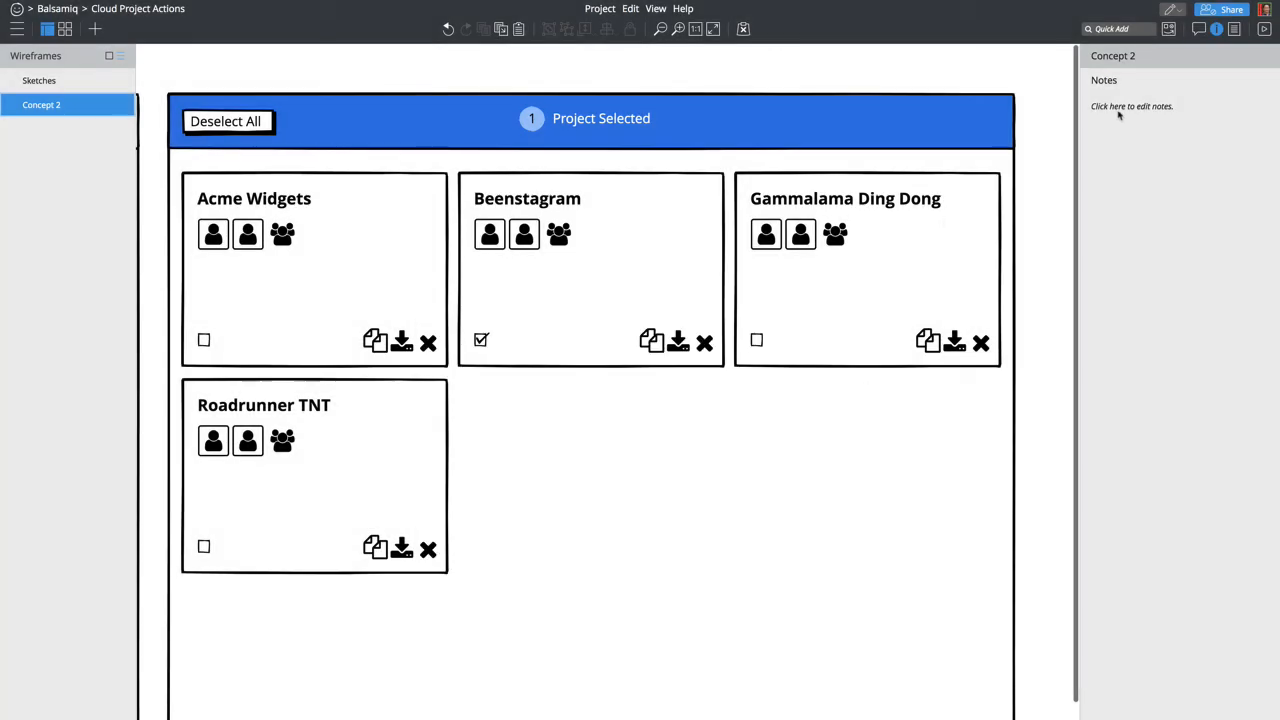
pyautogui.click(1173, 11)
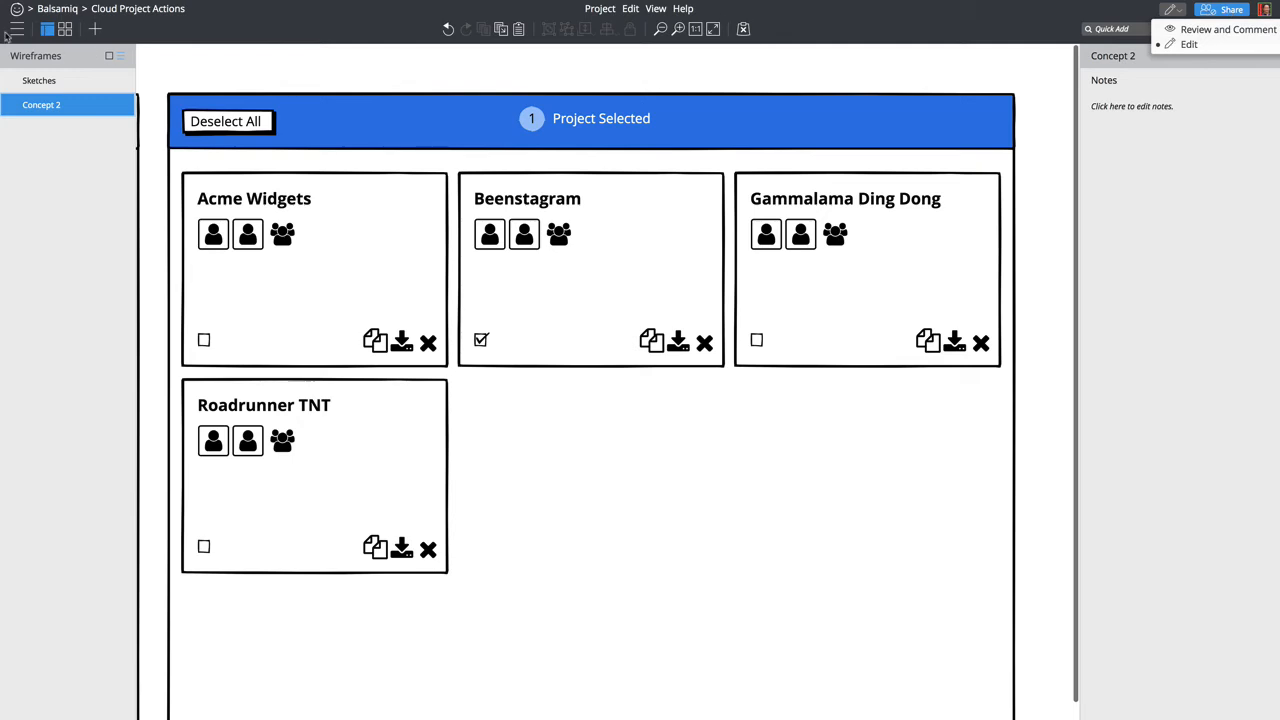
pyautogui.click(272, 28)
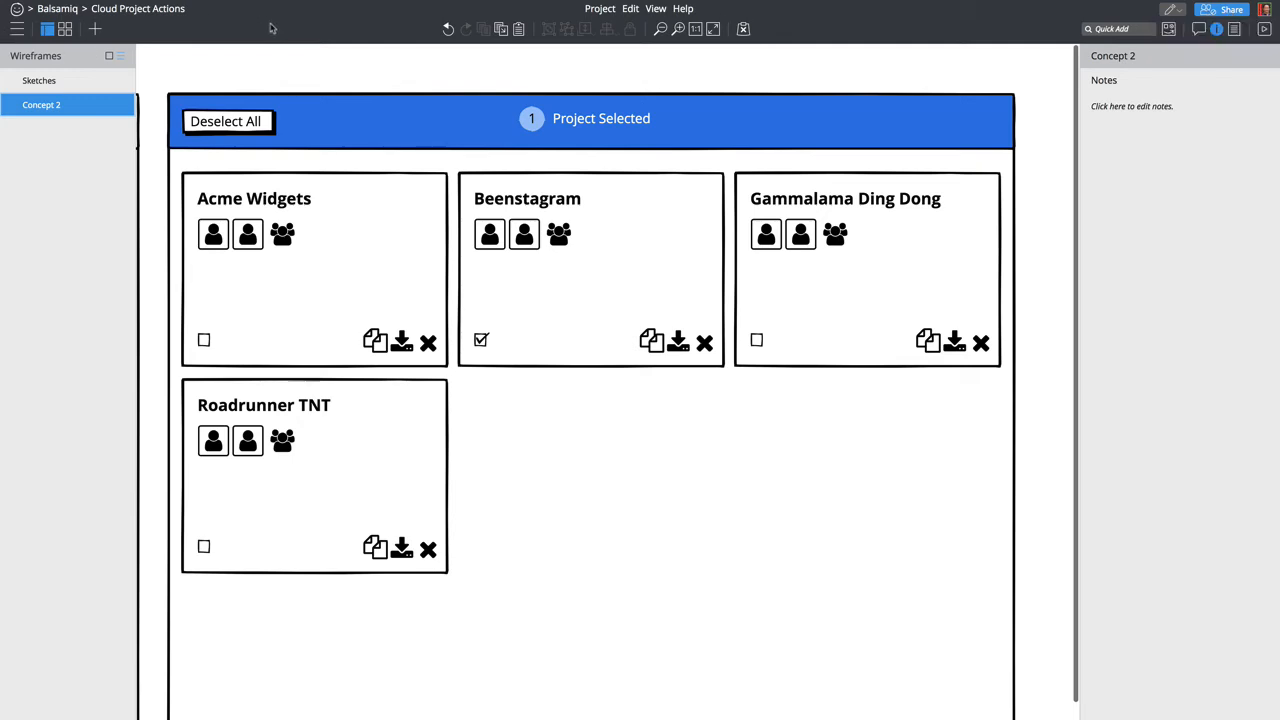
pyautogui.click(229, 127)
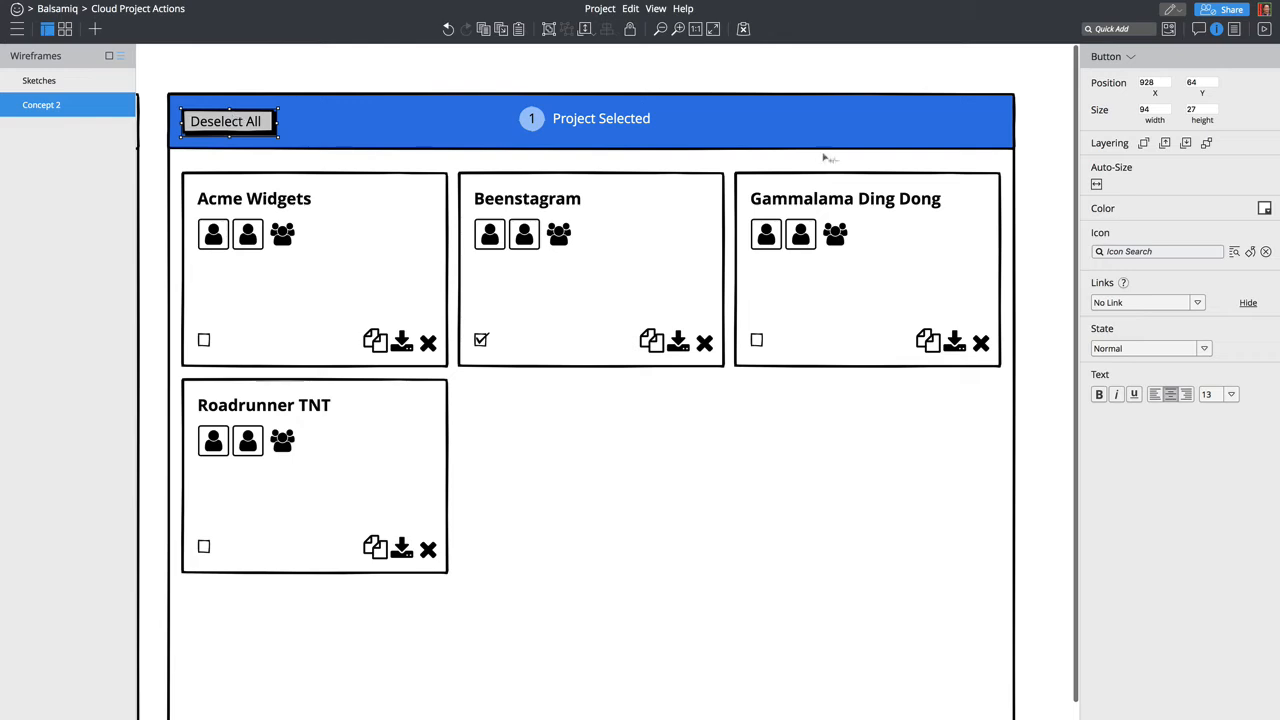
pyautogui.click(1038, 128)
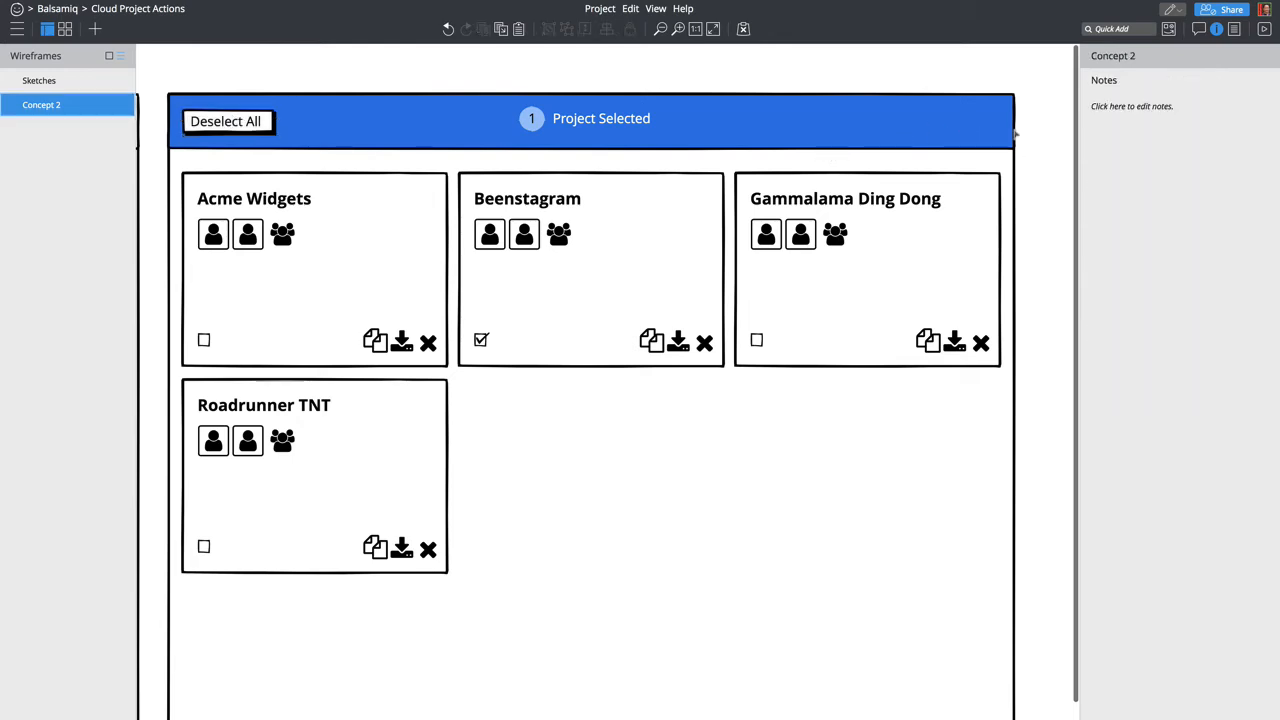
# Step: Review the Concept 2 Modal Toolbar flow in the Sketches wireframe and the project checkboxes on the live Projects page
pyautogui.click(29, 82)
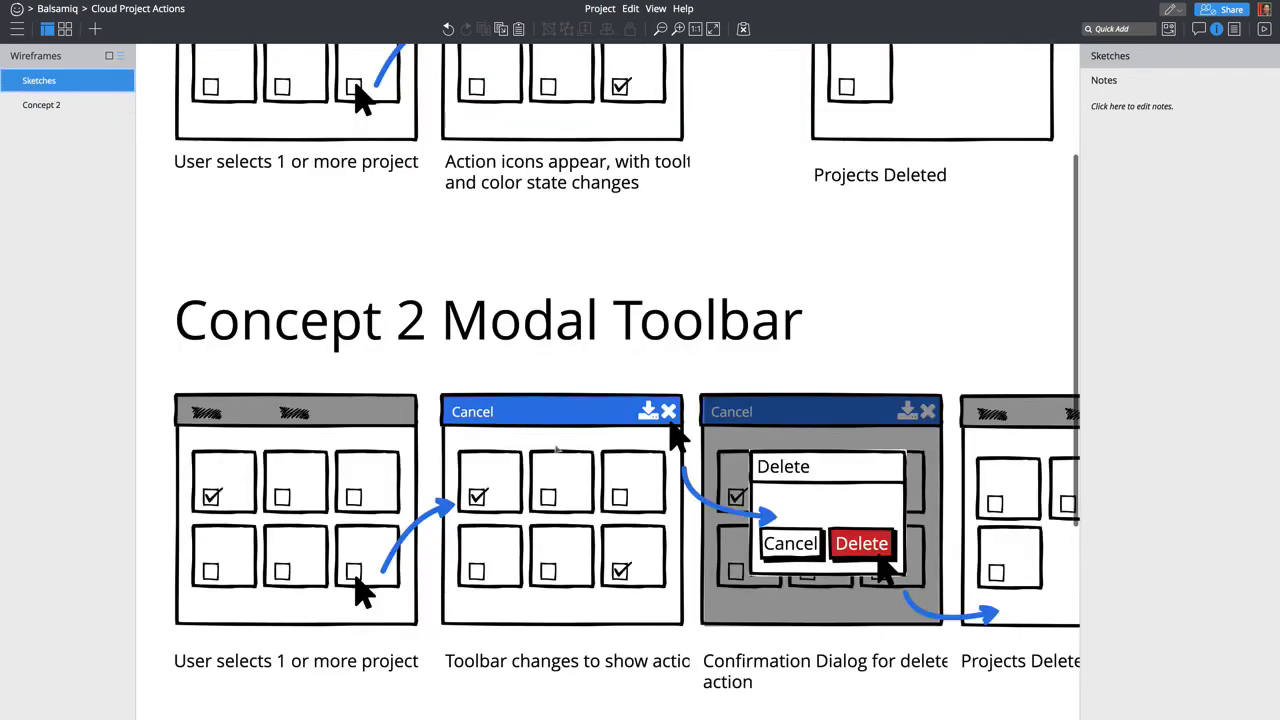
pyautogui.hscroll(5, 826, 624)
pyautogui.hscroll(-1, 826, 624)
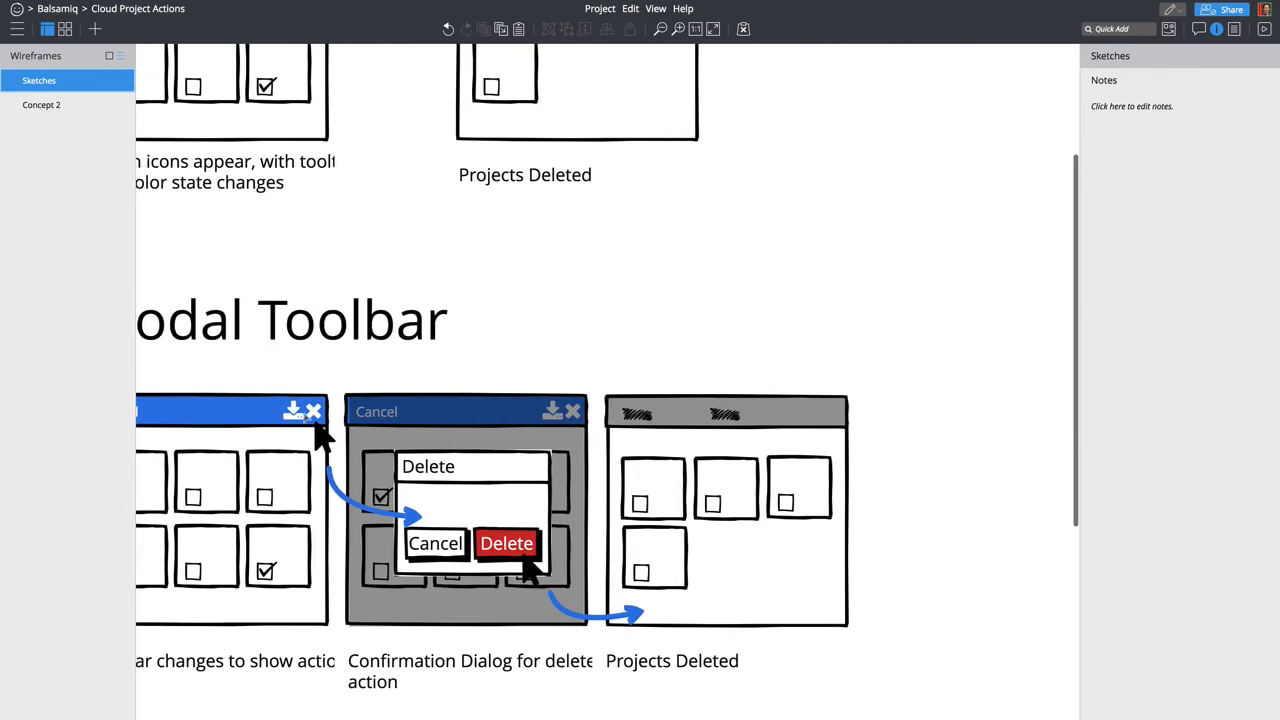
pyautogui.click(40, 112)
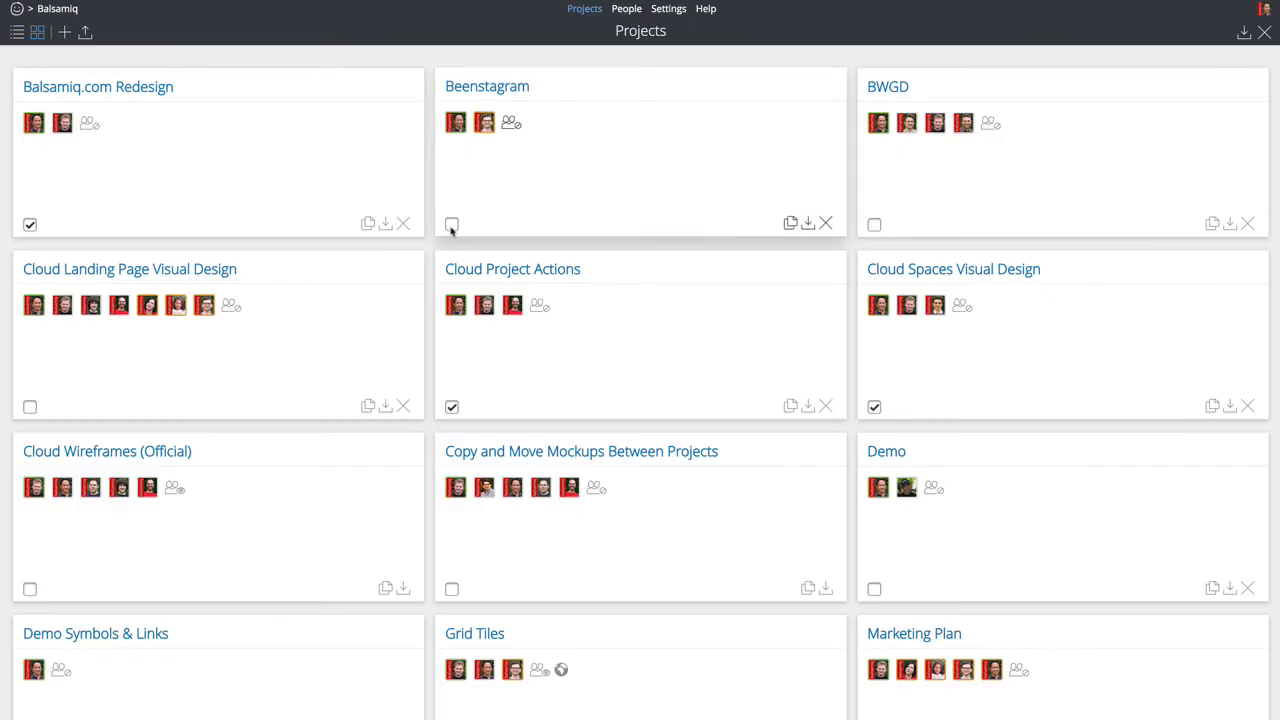
pyautogui.click(452, 224)
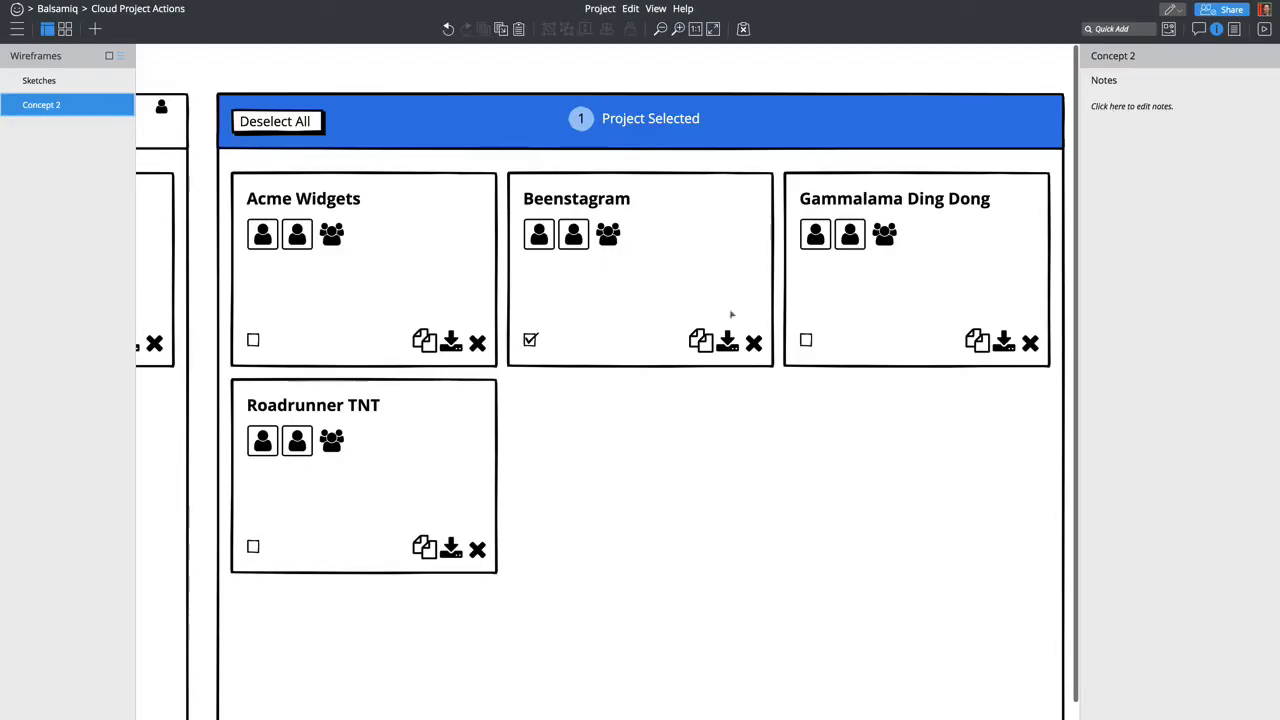
pyautogui.hscroll(1, 731, 314)
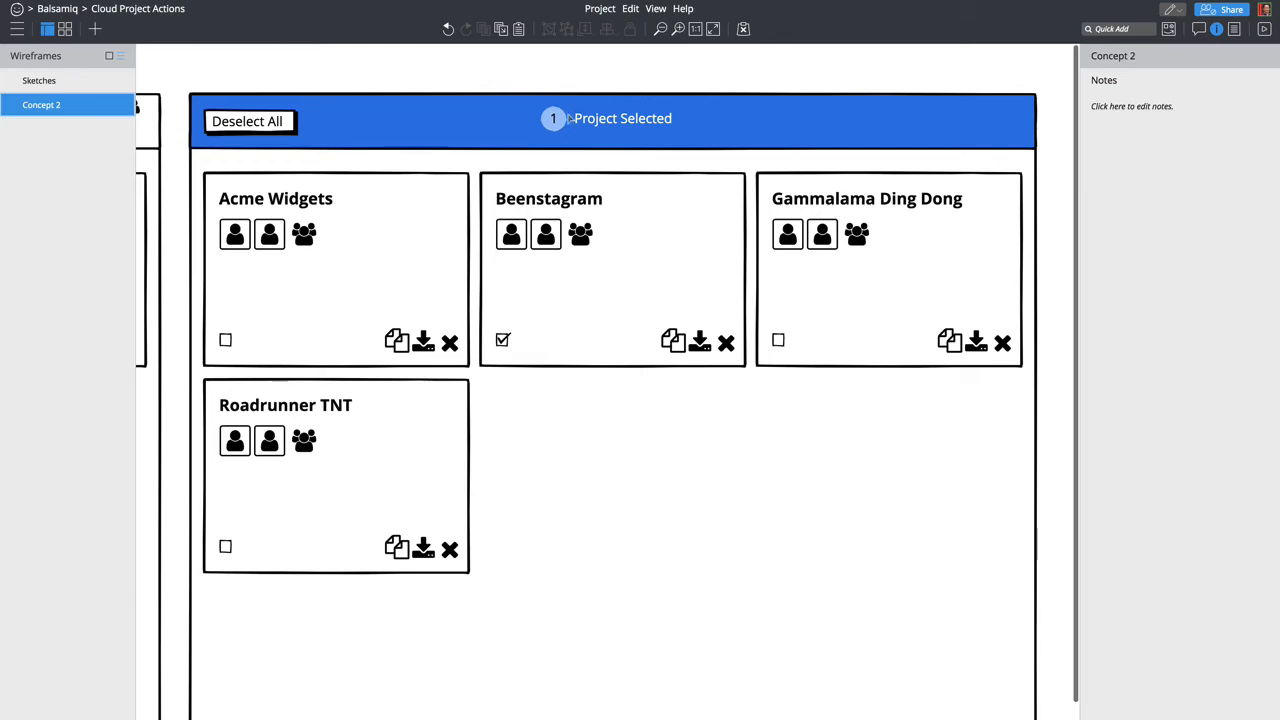
# Step: Add a button control to the blue toolbar above the Gammalama Ding Dong card, at about X 1539, Y 65
pyautogui.press('/')
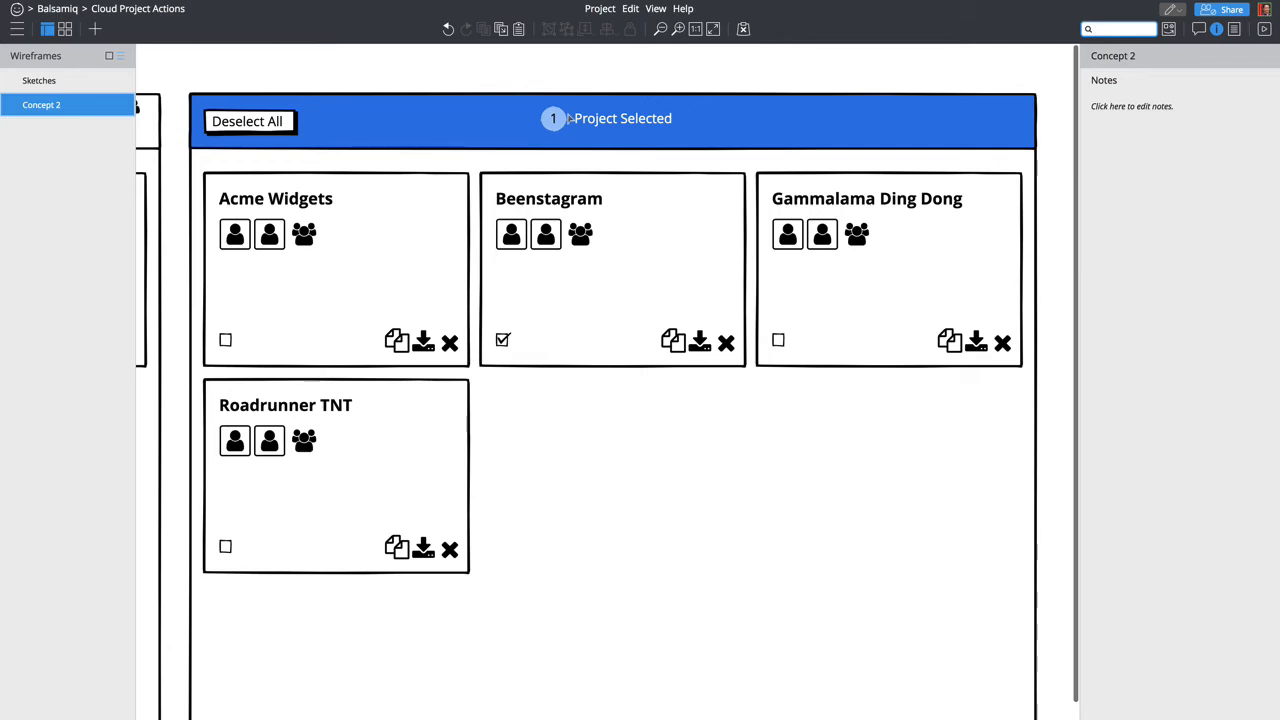
pyautogui.write('butt')
pyautogui.press('Escape')
pyautogui.write('button')
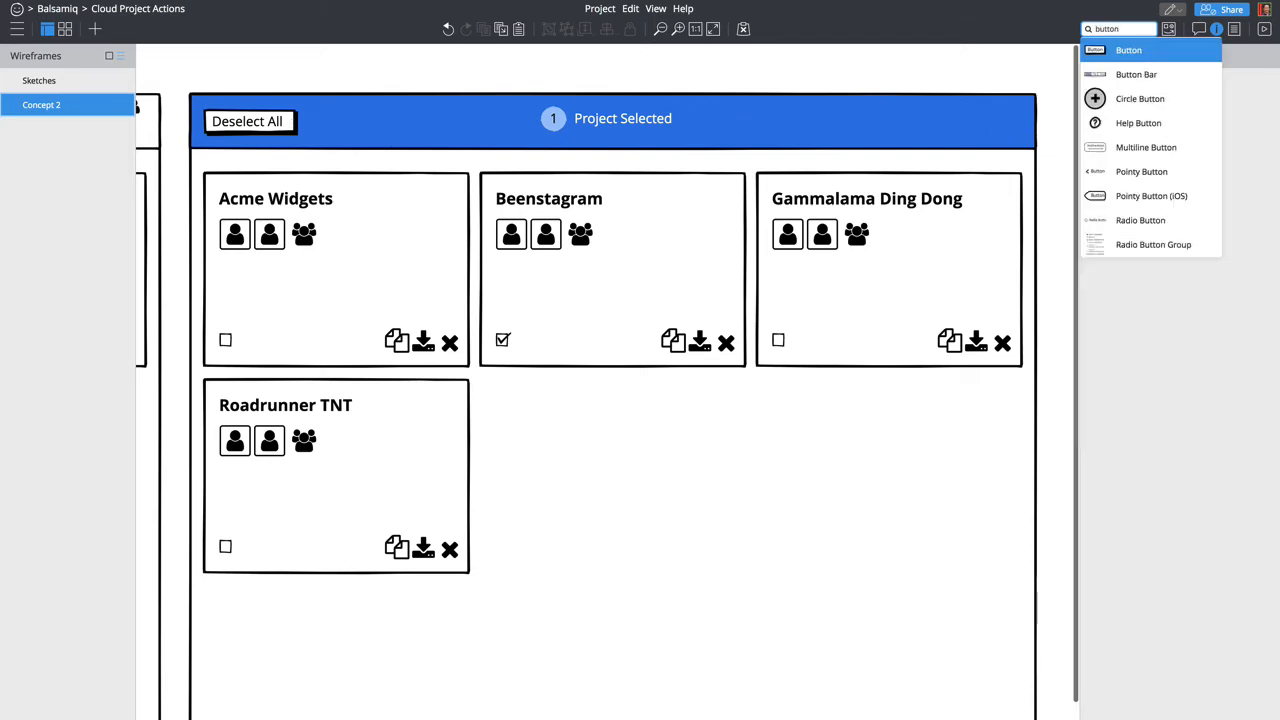
pyautogui.press('Return')
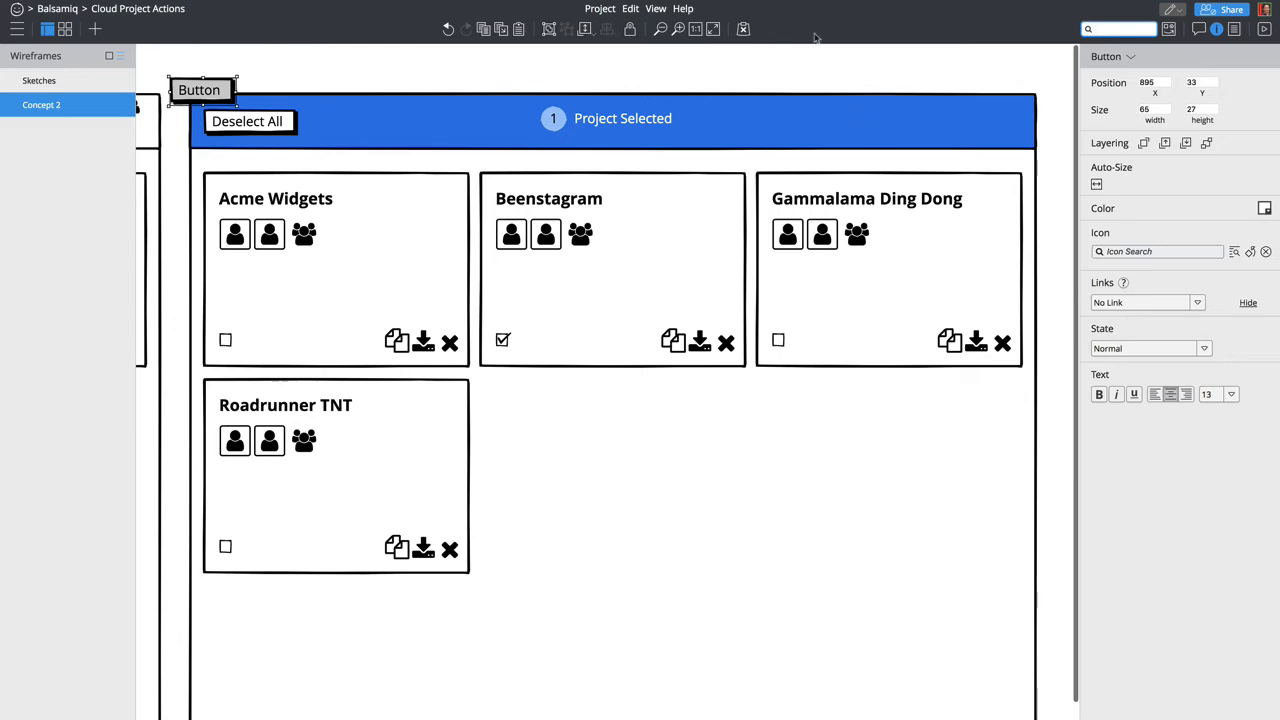
pyautogui.moveTo(200, 92); pyautogui.dragTo(858, 127)
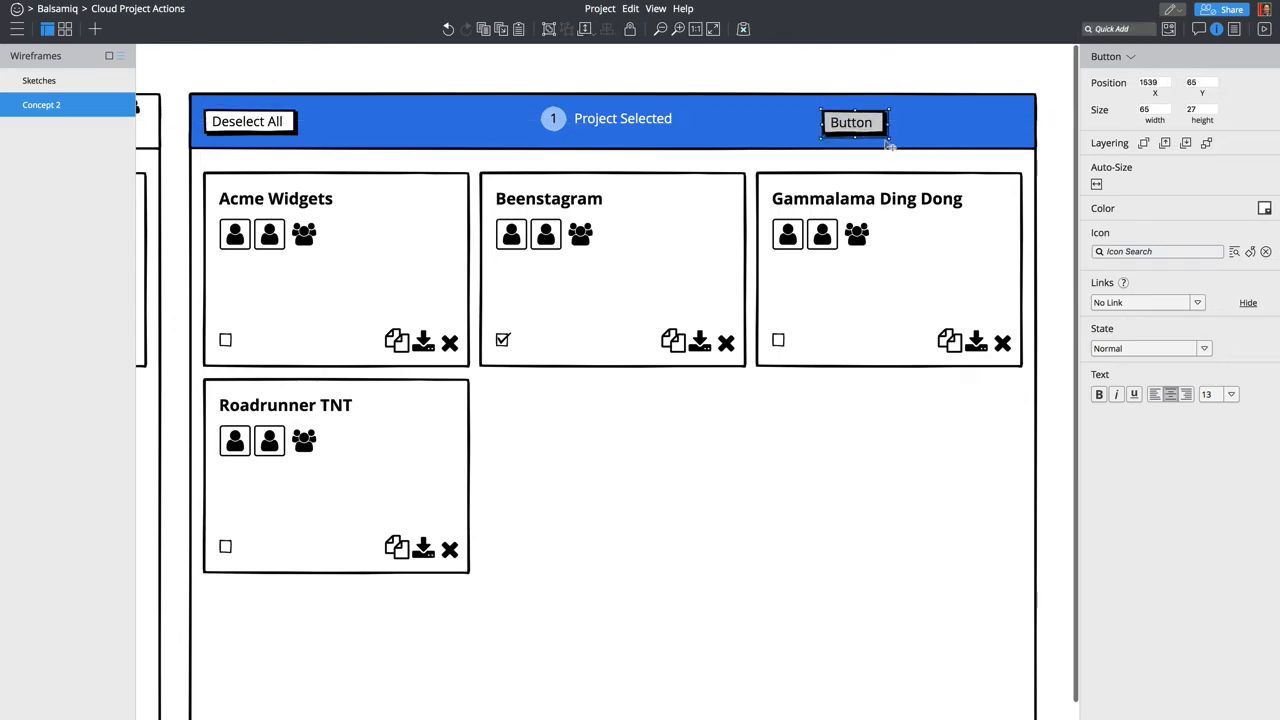
# Step: Give the new toolbar button the Download tray icon at size XS and label it "Download"
pyautogui.click(1128, 251)
pyautogui.write('download')
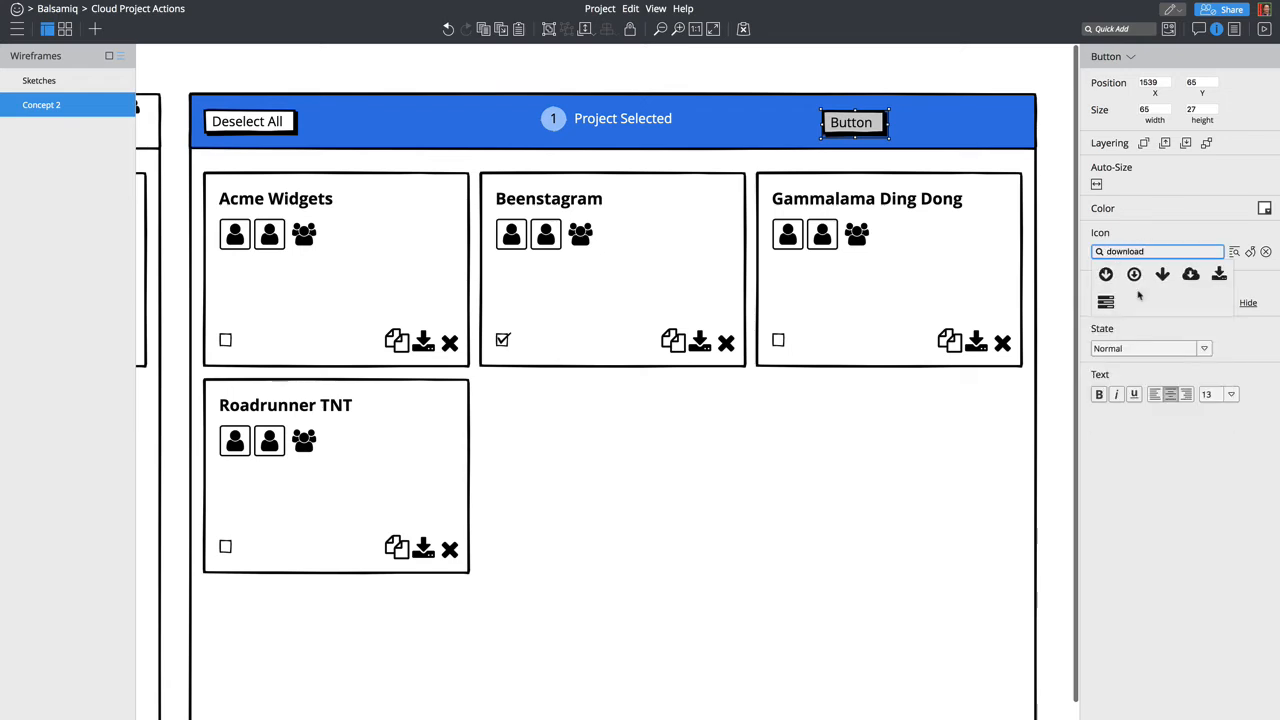
pyautogui.click(1219, 275)
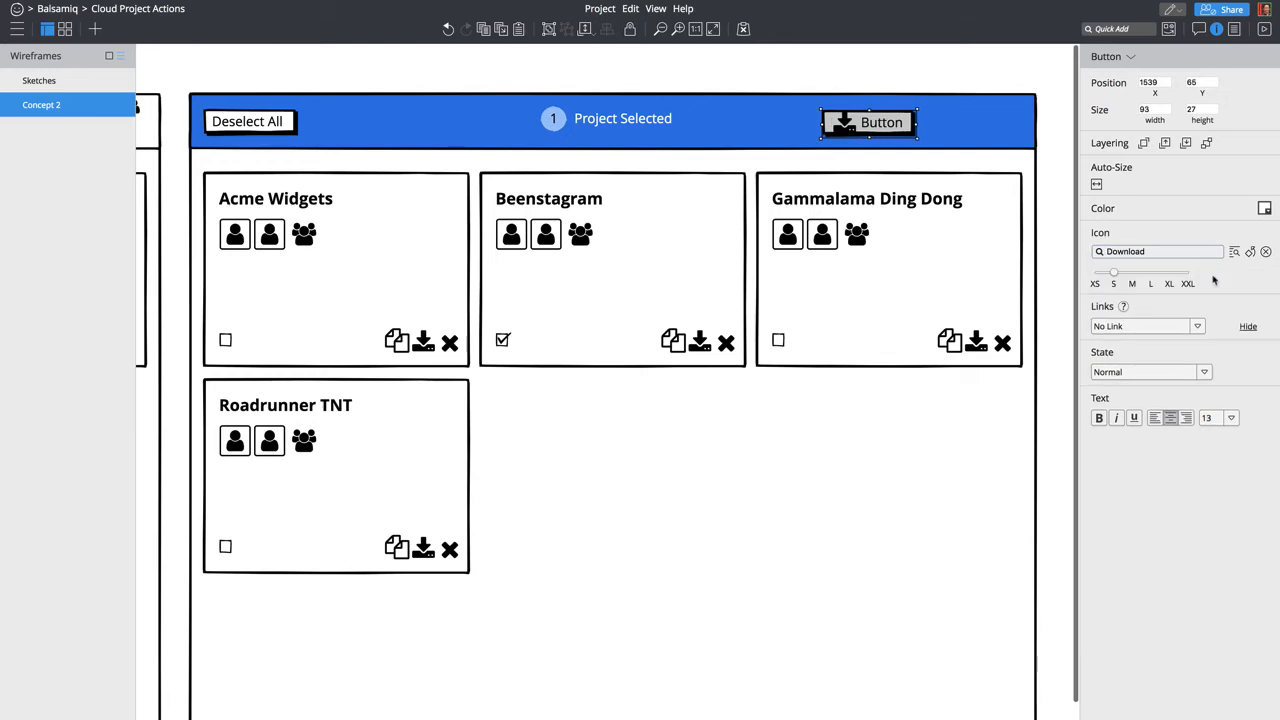
pyautogui.click(1096, 283)
pyautogui.doubleClick(880, 121)
pyautogui.write('Download')
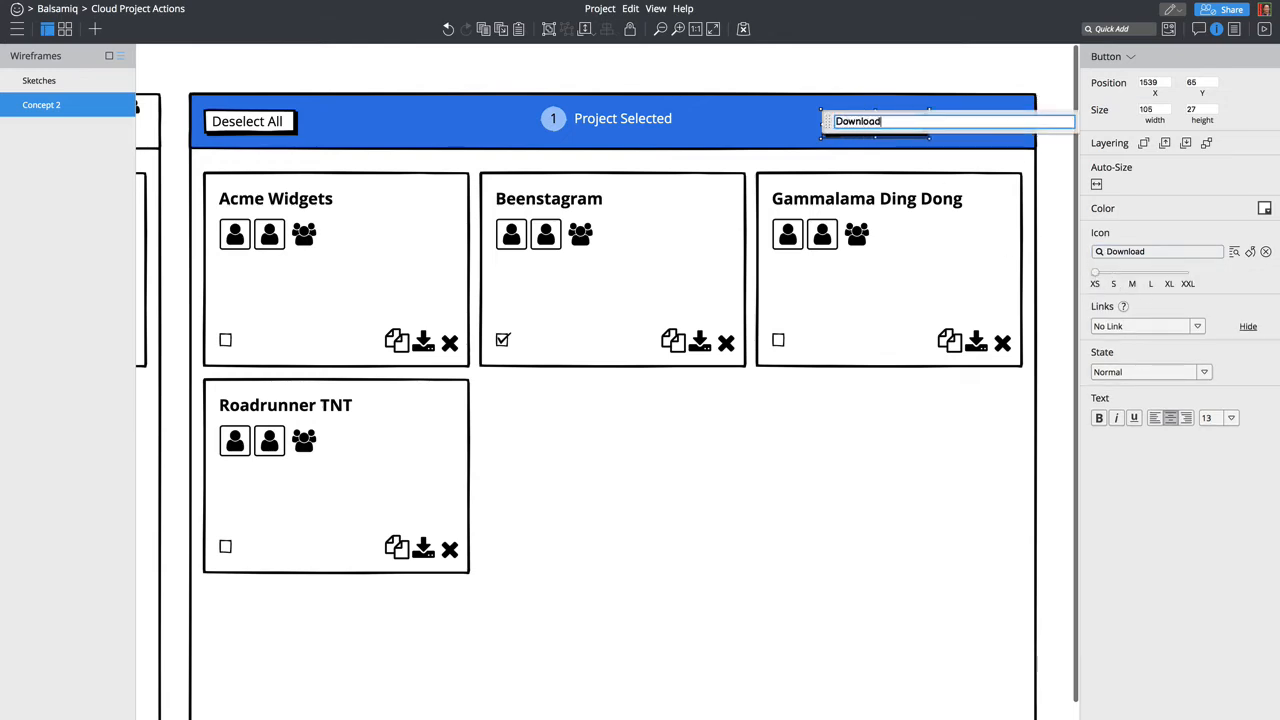
pyautogui.press('Return')
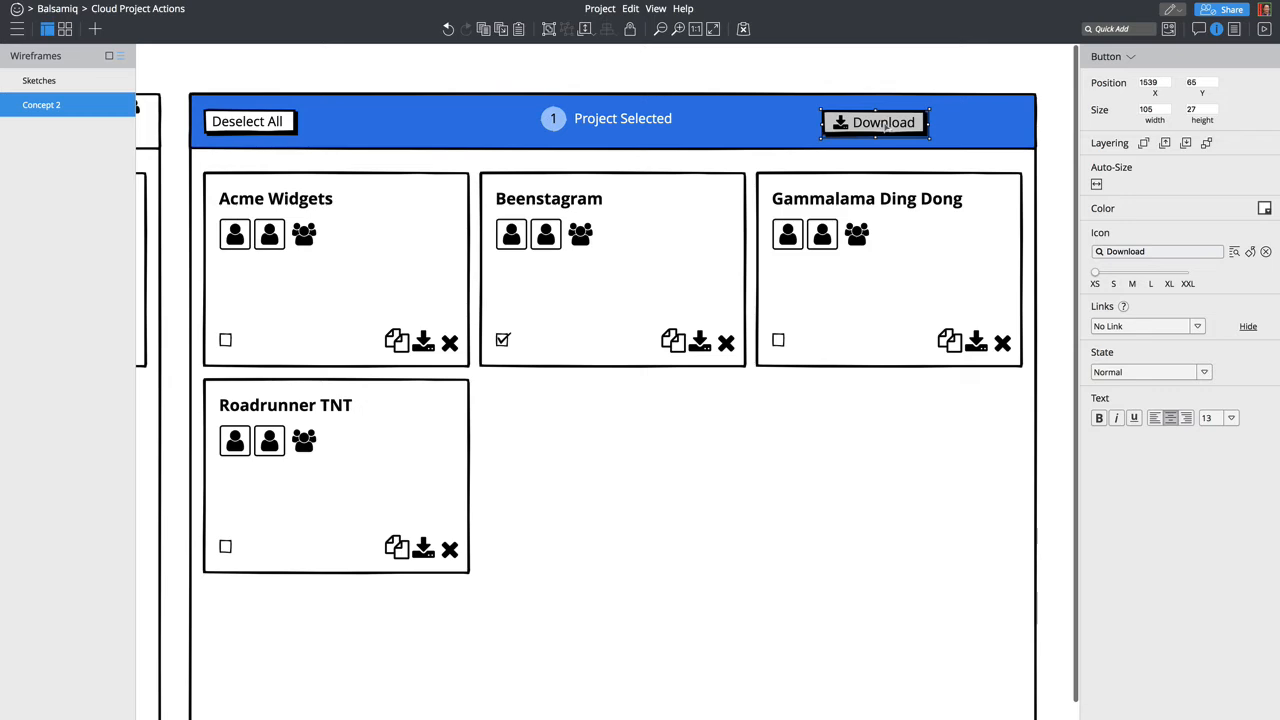
# Step: Duplicate the Download button to sit beside the original and label the copy on the right "Delete"
pyautogui.moveTo(886, 124); pyautogui.dragTo(960, 124)
pyautogui.keyDown('shift'); pyautogui.click(878, 125); pyautogui.keyUp('shift')
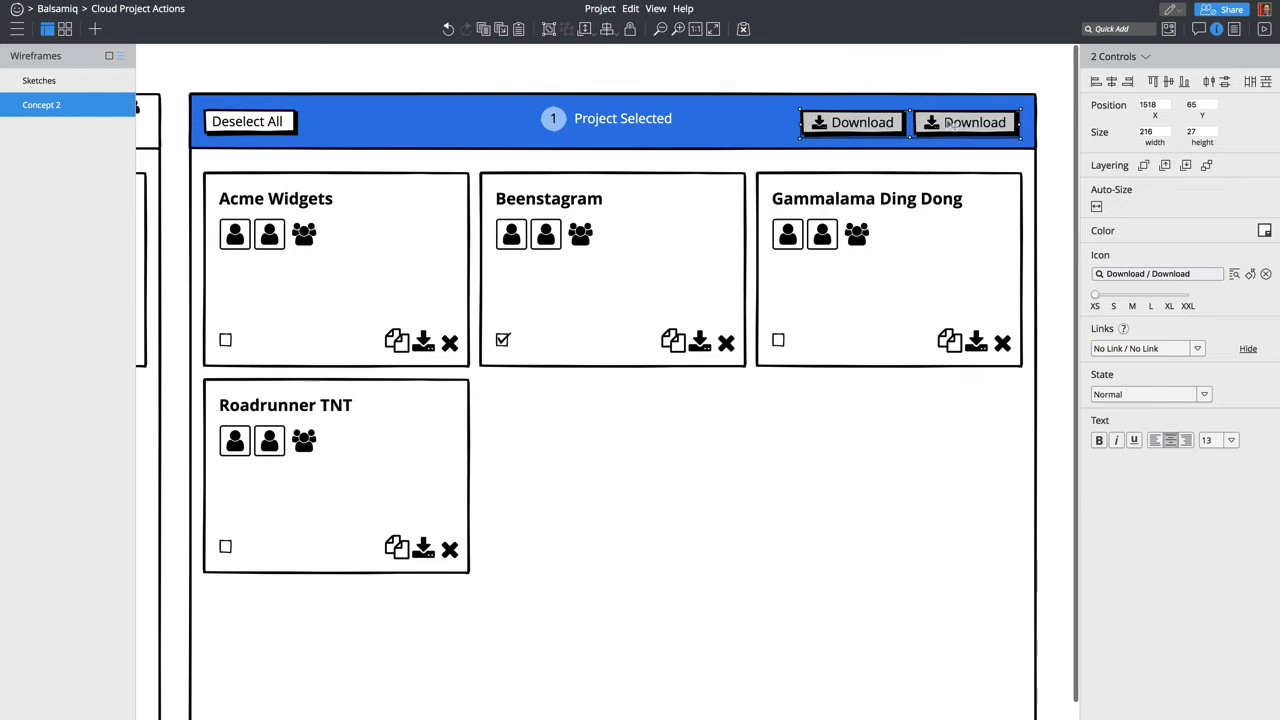
pyautogui.doubleClick(948, 121)
pyautogui.write('Delete')
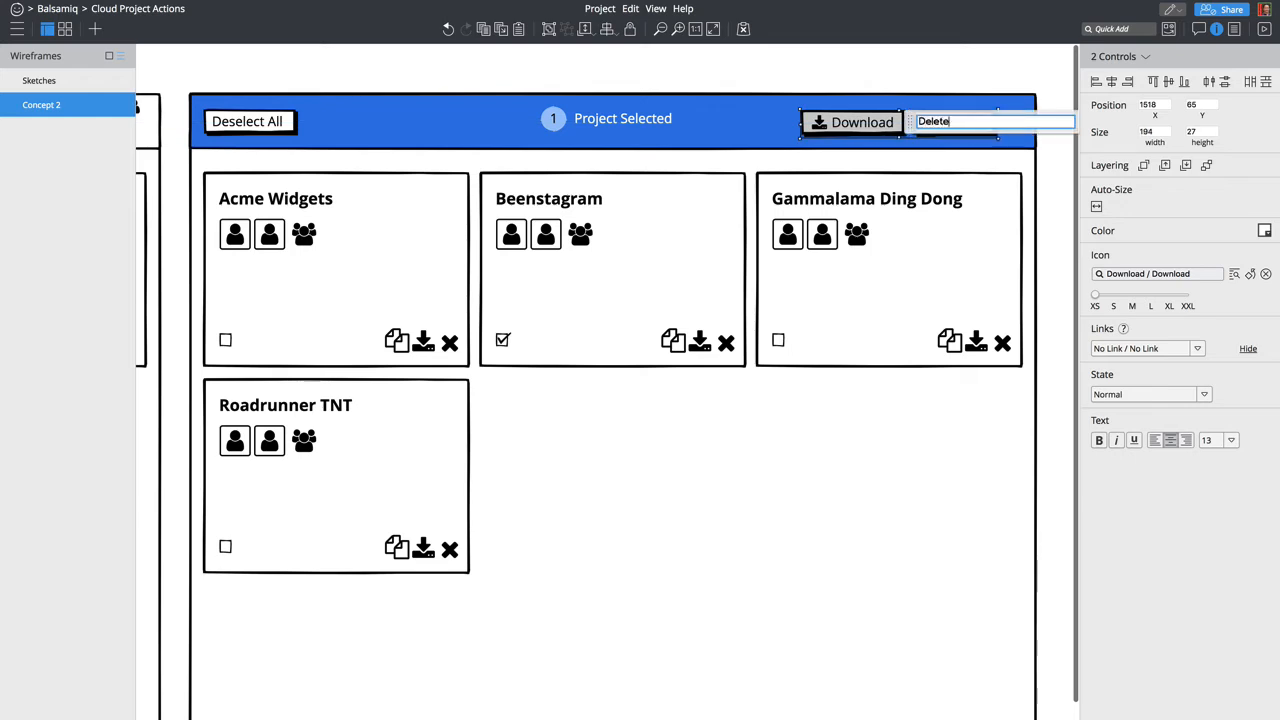
pyautogui.press('Return')
pyautogui.click(1151, 275)
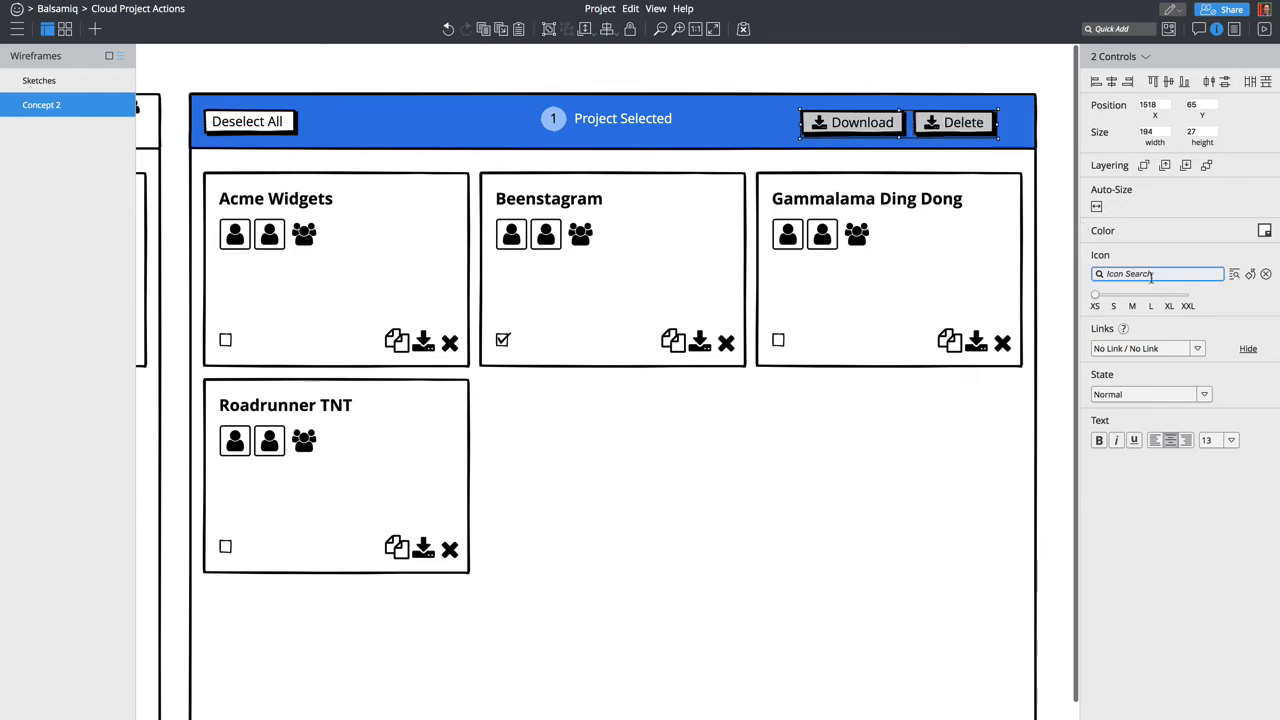
pyautogui.write('x')
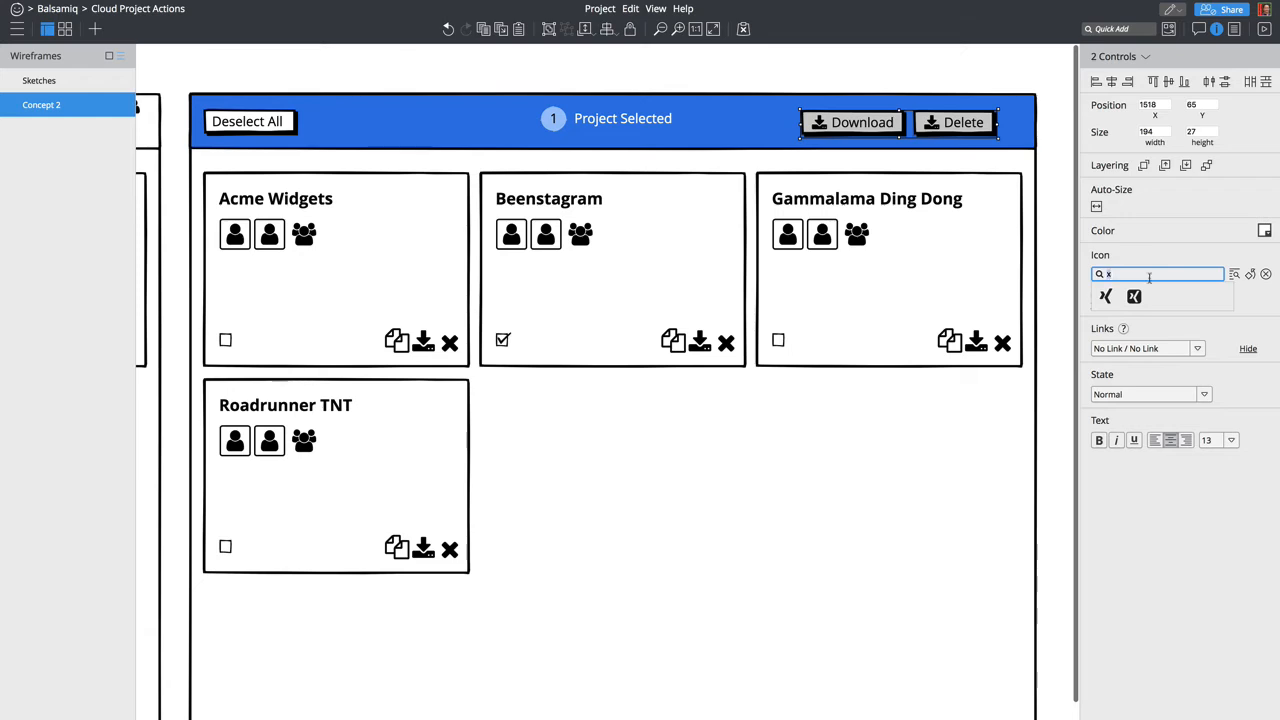
pyautogui.press('BackSpace')
pyautogui.write('clo')
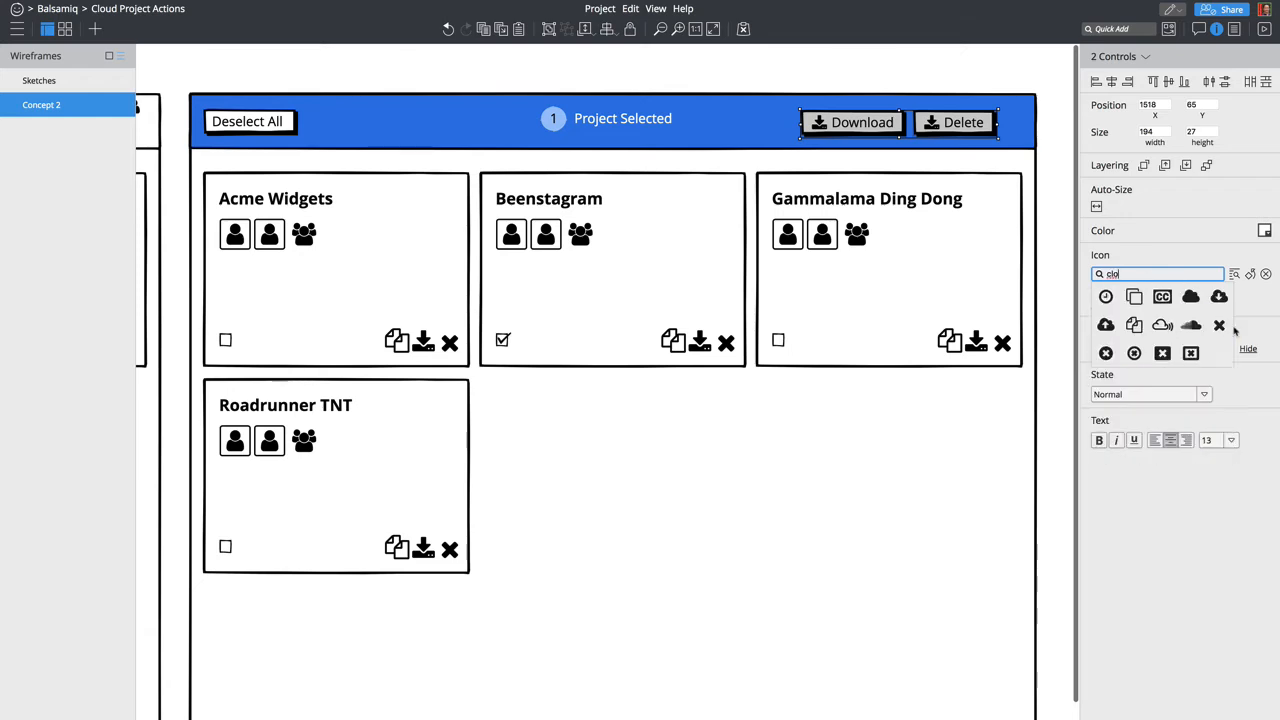
pyautogui.press('Escape')
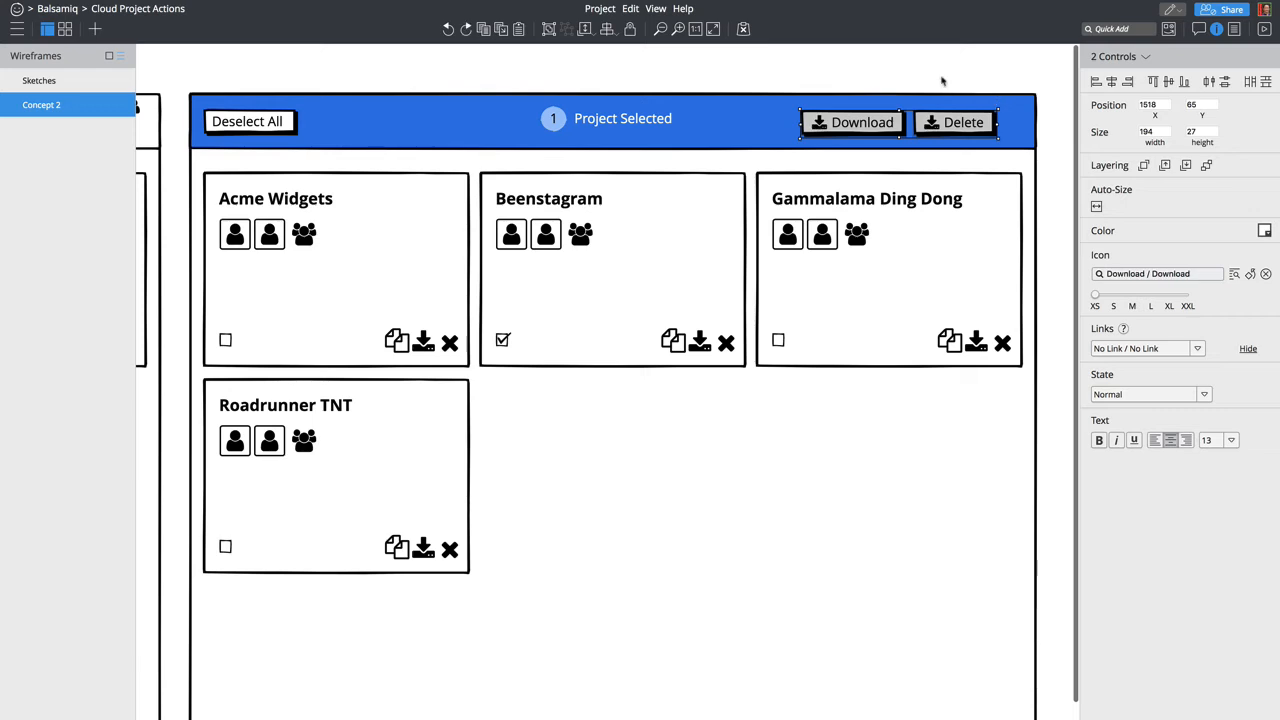
# Step: Change the Delete button's icon to Times
pyautogui.click(941, 81)
pyautogui.click(980, 118)
pyautogui.click(1155, 253)
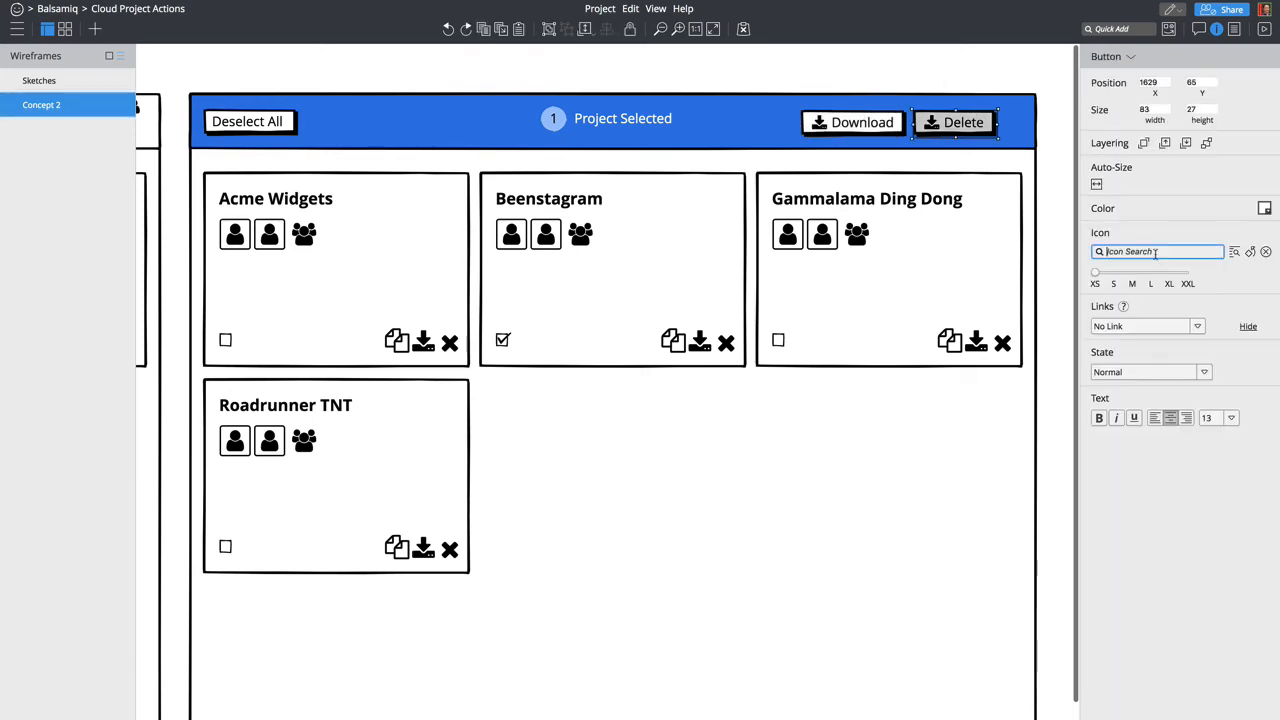
pyautogui.write('times')
pyautogui.click(1191, 275)
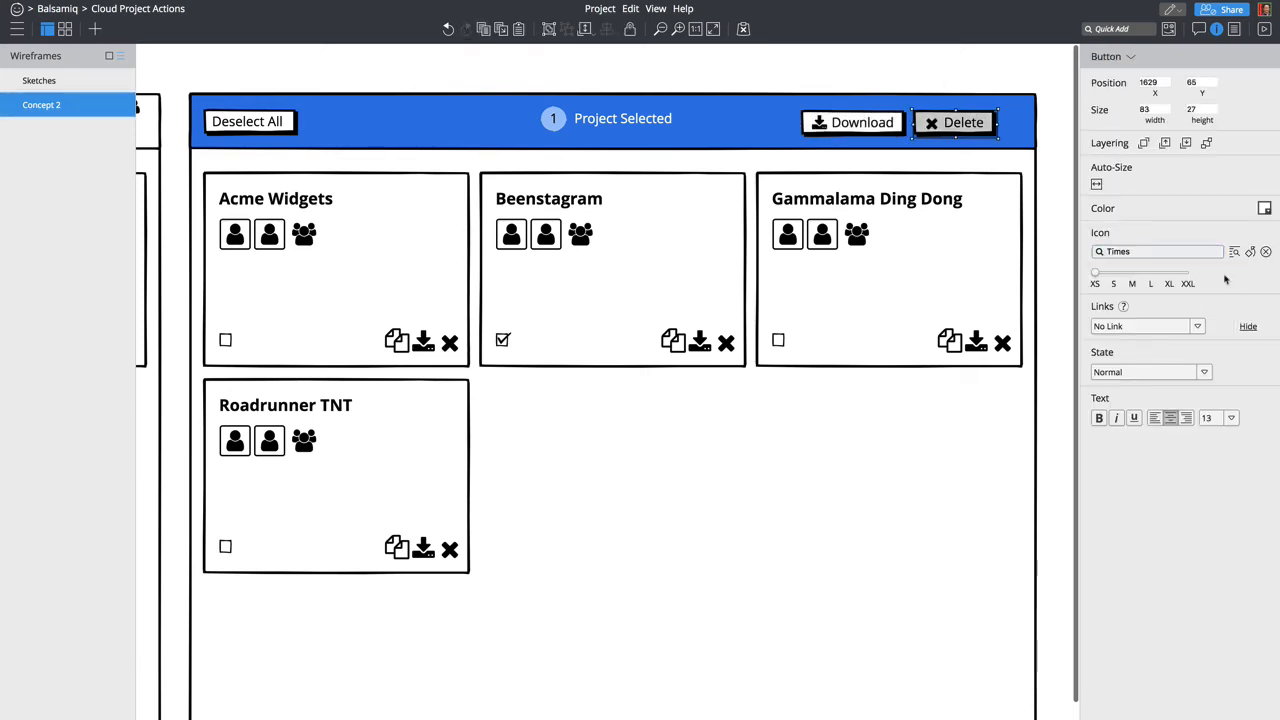
# Step: Move the Download and Delete buttons together to the toolbar's right end, at about X 1544, Y 64
pyautogui.click(900, 82)
pyautogui.click(870, 126)
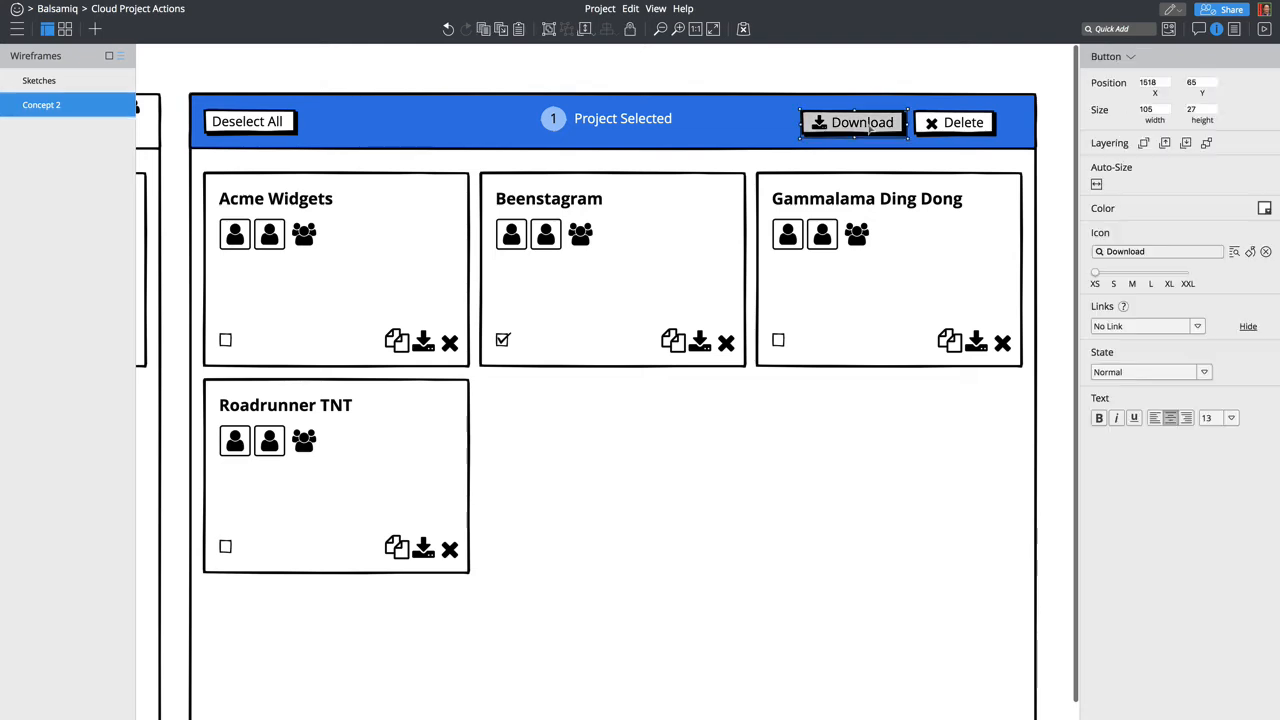
pyautogui.keyDown('shift'); pyautogui.click(966, 124); pyautogui.keyUp('shift')
pyautogui.moveTo(966, 124); pyautogui.dragTo(992, 123)
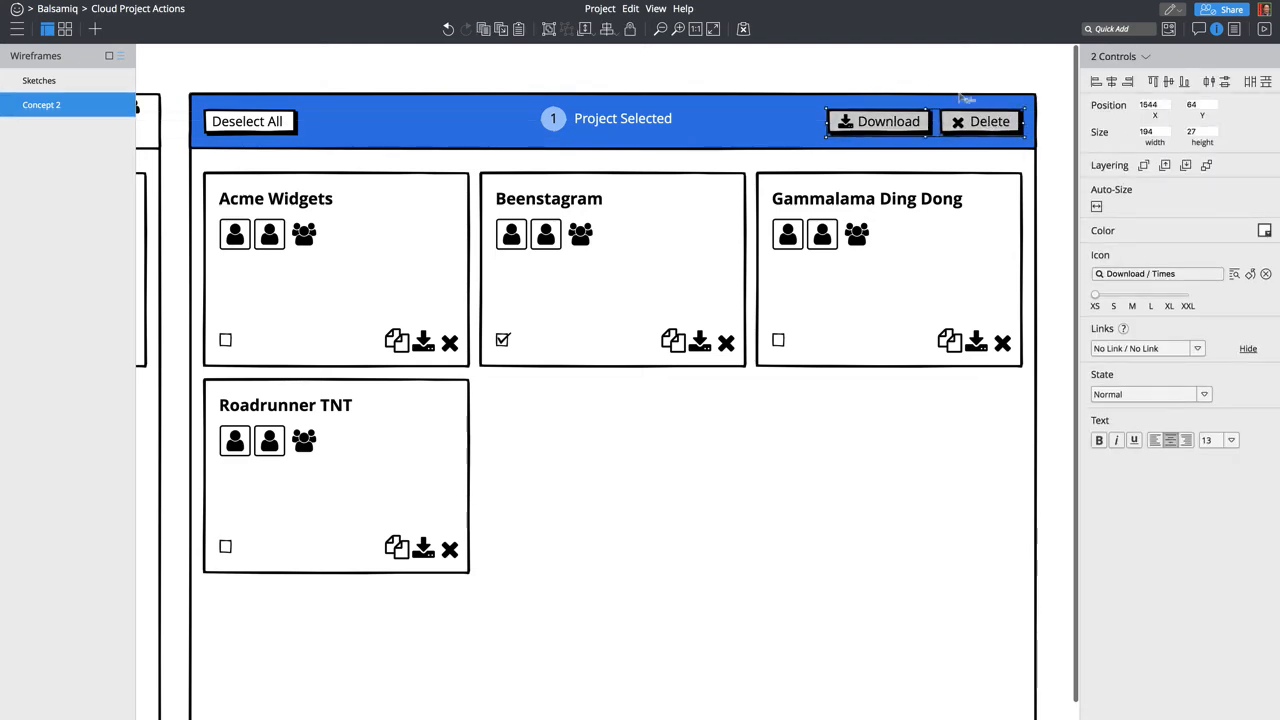
pyautogui.click(922, 74)
pyautogui.hotkey('ctrl', '-')
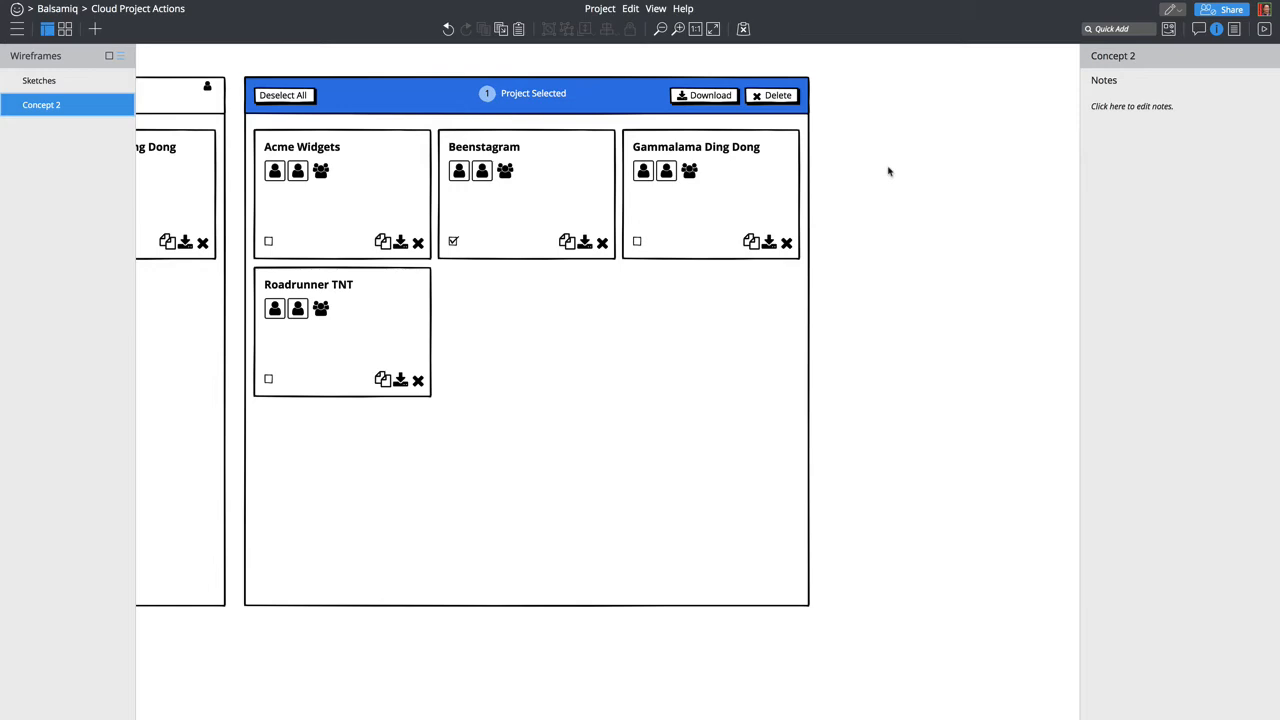
# Step: Convert the App group of the first Projects screen into a symbol
pyautogui.moveTo(850, 633); pyautogui.dragTo(240, 57)
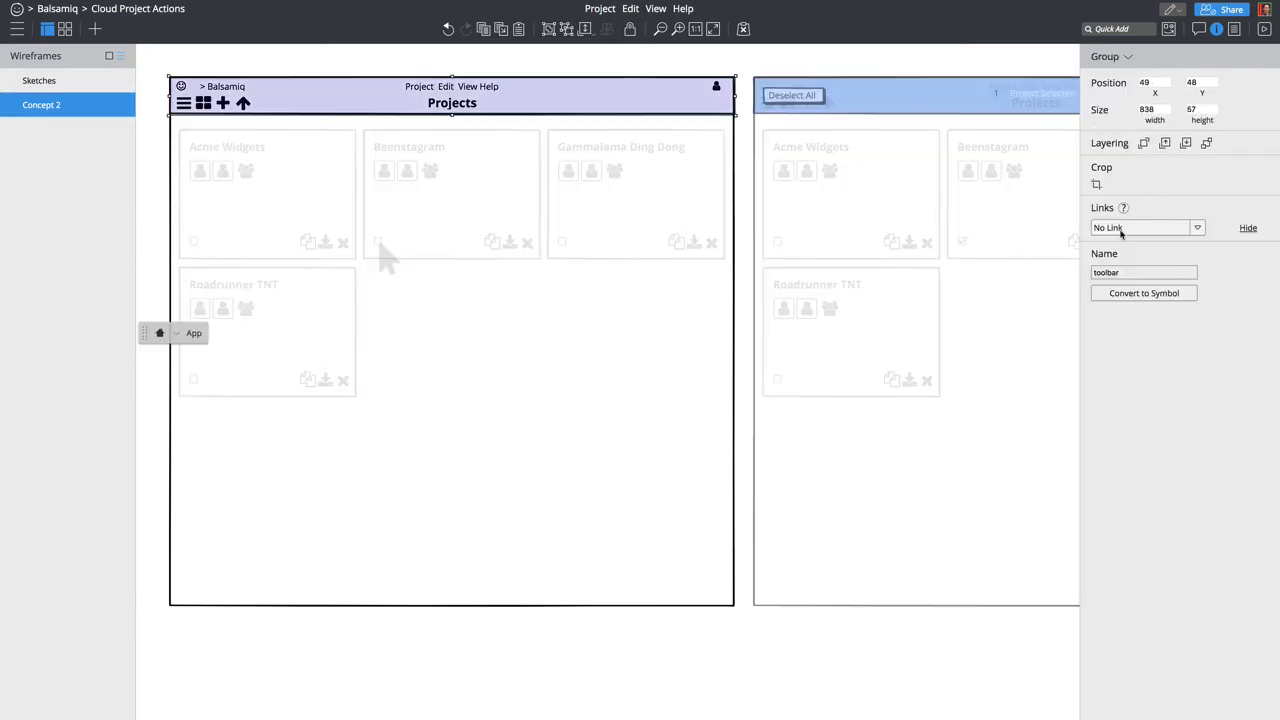
pyautogui.doubleClick(327, 66)
pyautogui.click(280, 95)
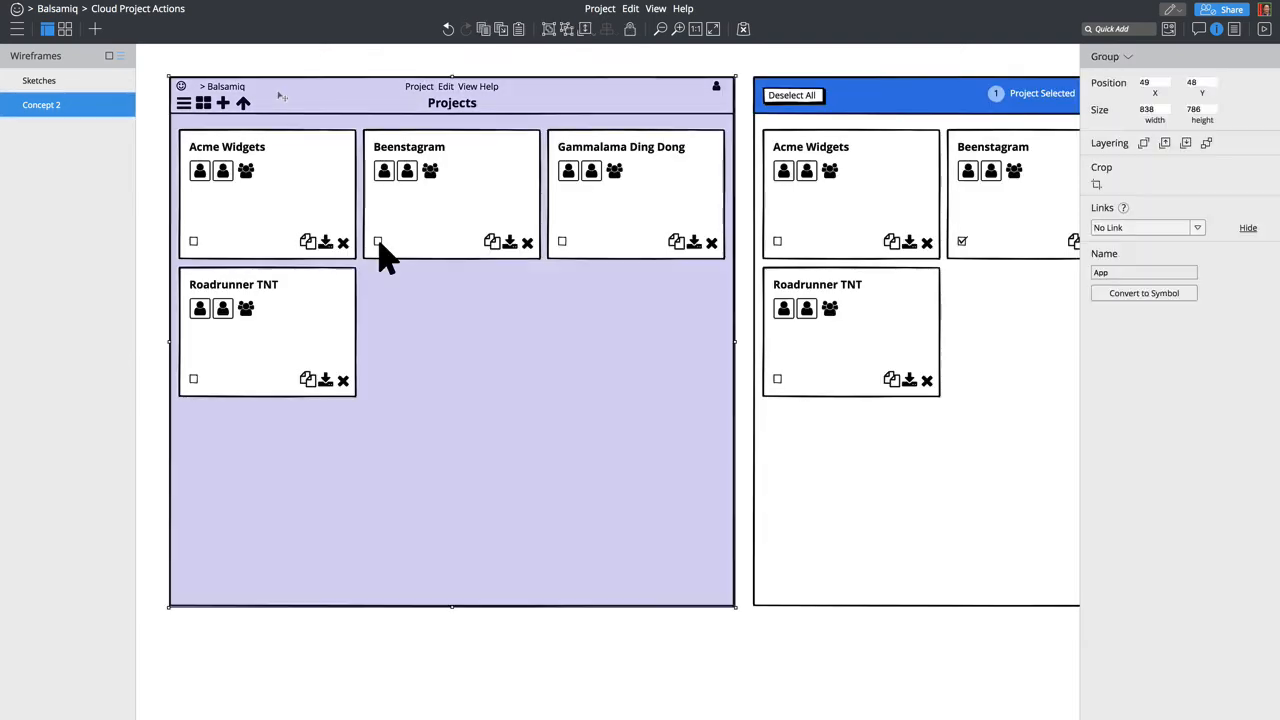
pyautogui.click(1121, 293)
pyautogui.click(730, 607)
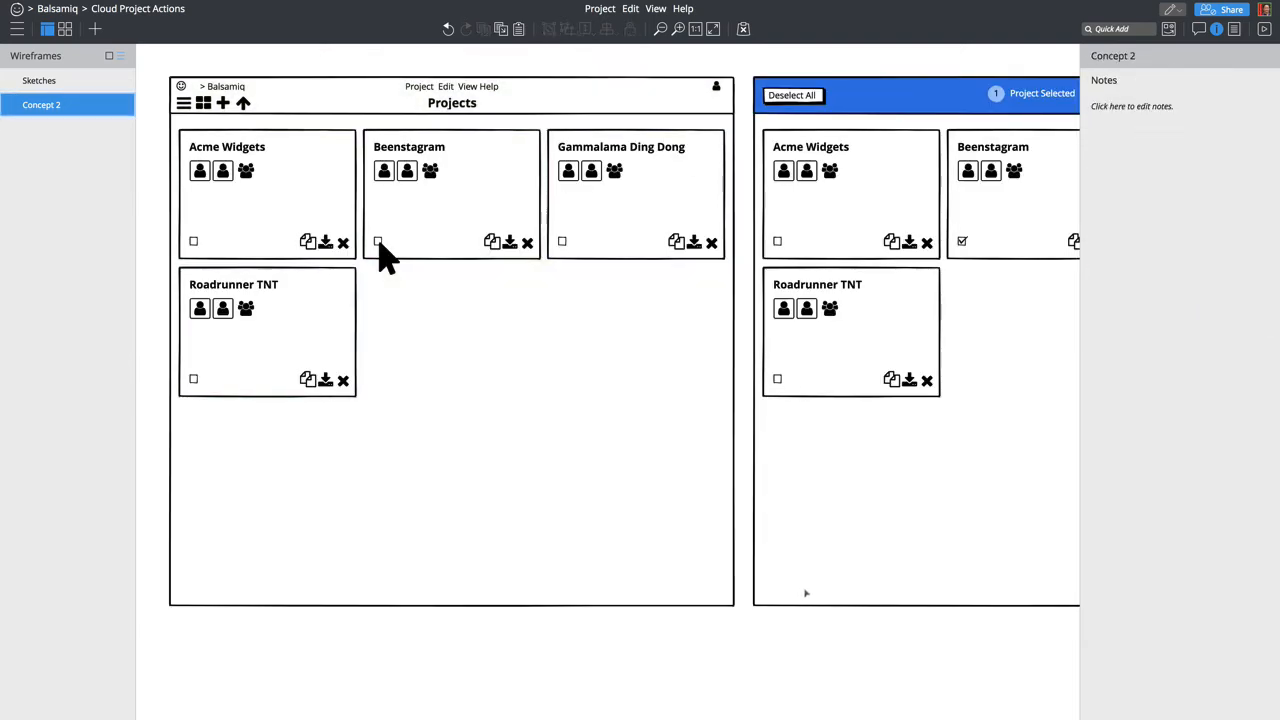
# Step: Add another App symbol to the right of the Project Selected screen, at X 1779, Y 48
pyautogui.hscroll(5, 806, 594)
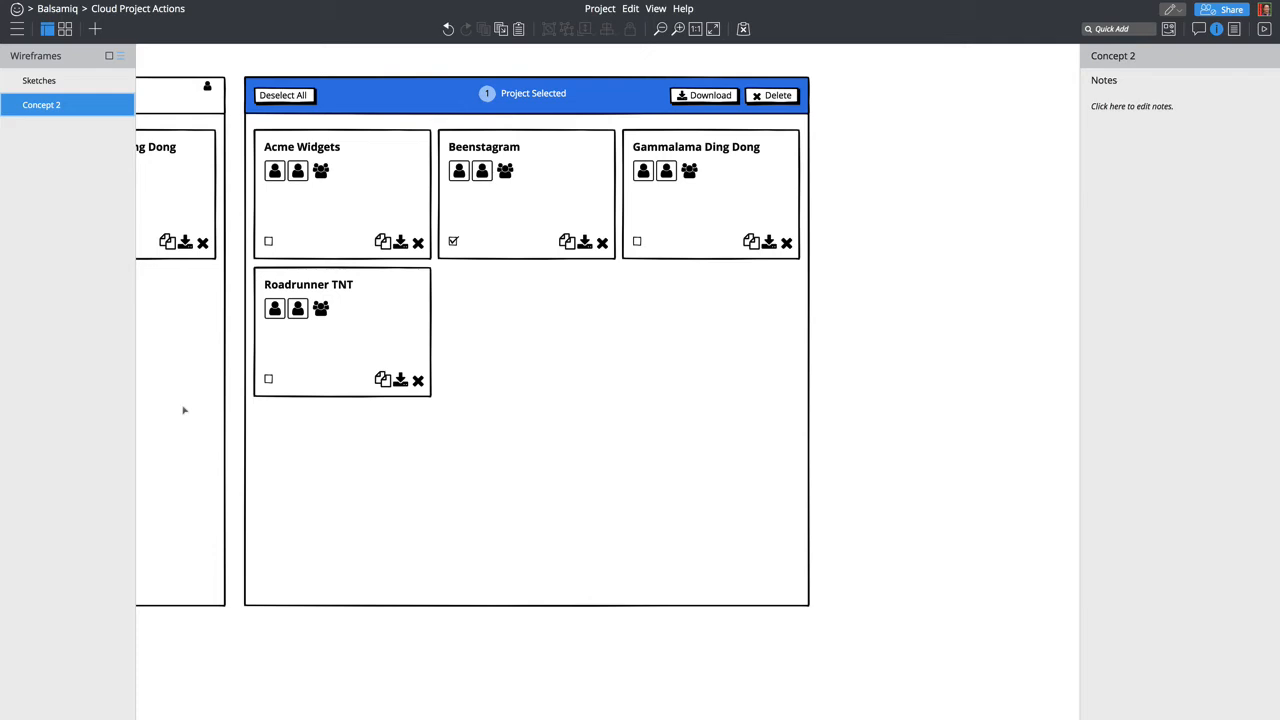
pyautogui.write('app')
pyautogui.press('Return')
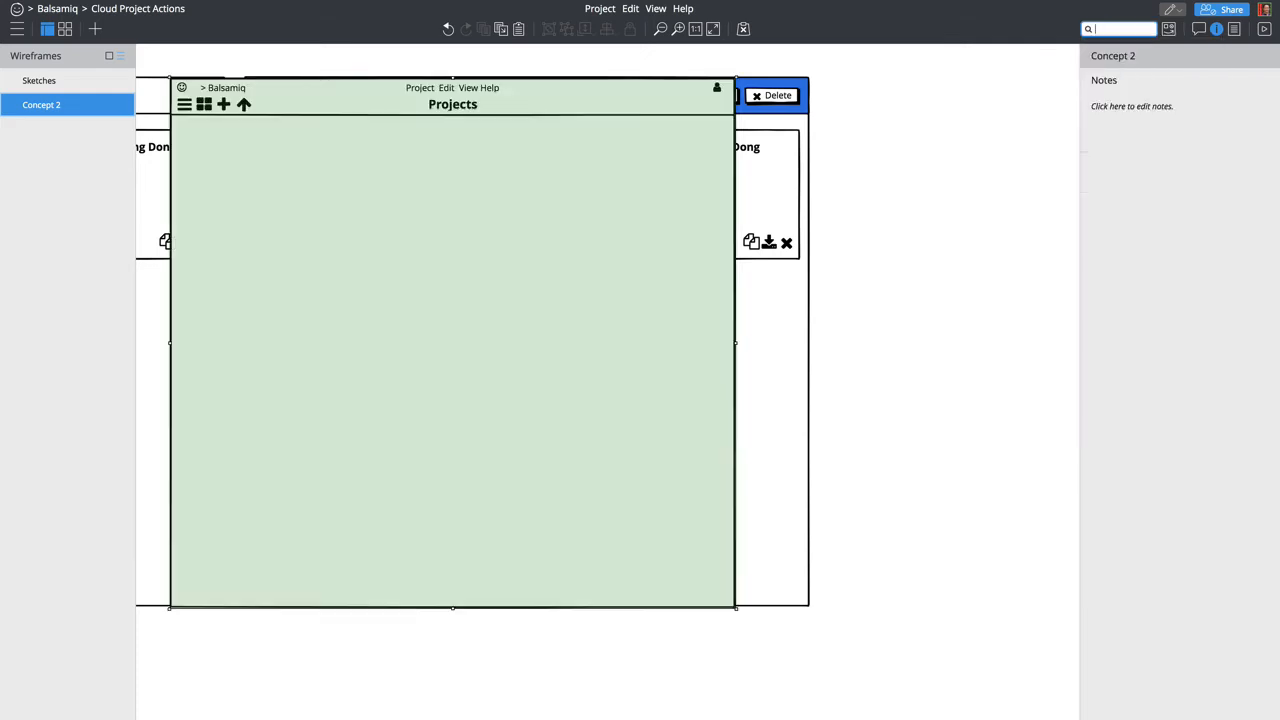
pyautogui.moveTo(437, 237); pyautogui.dragTo(1044, 238)
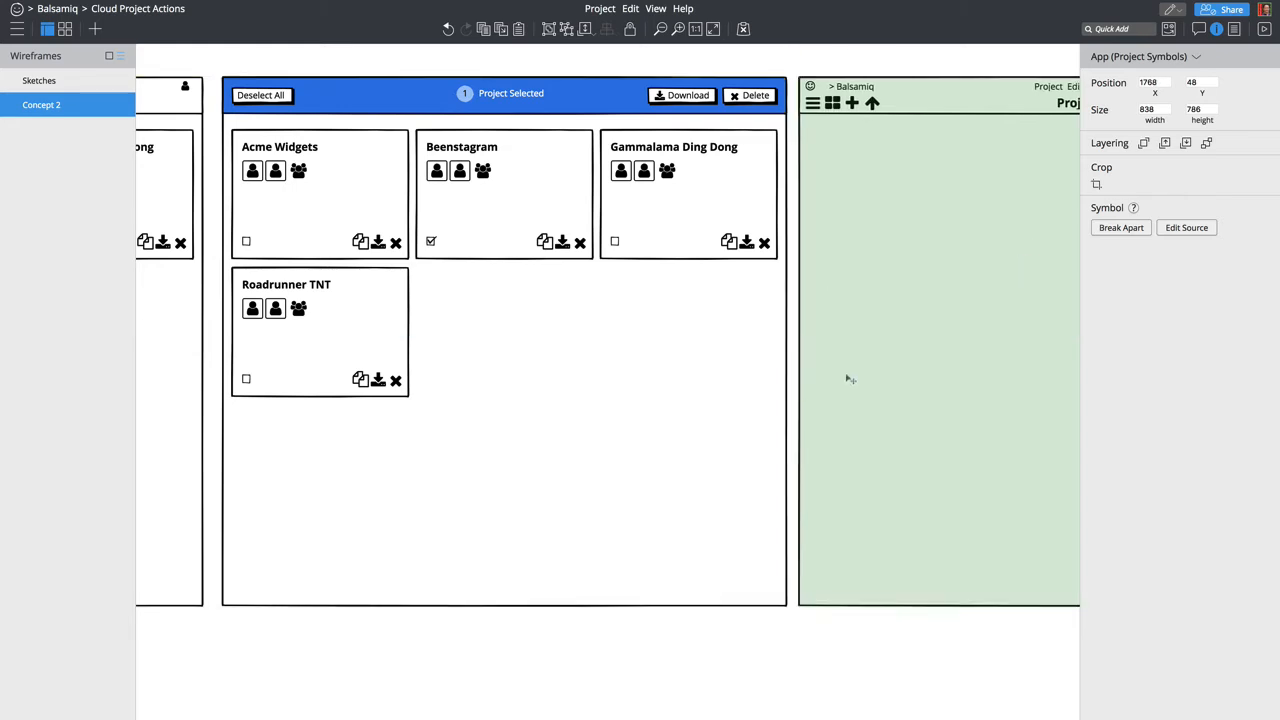
pyautogui.moveTo(850, 379); pyautogui.dragTo(856, 379)
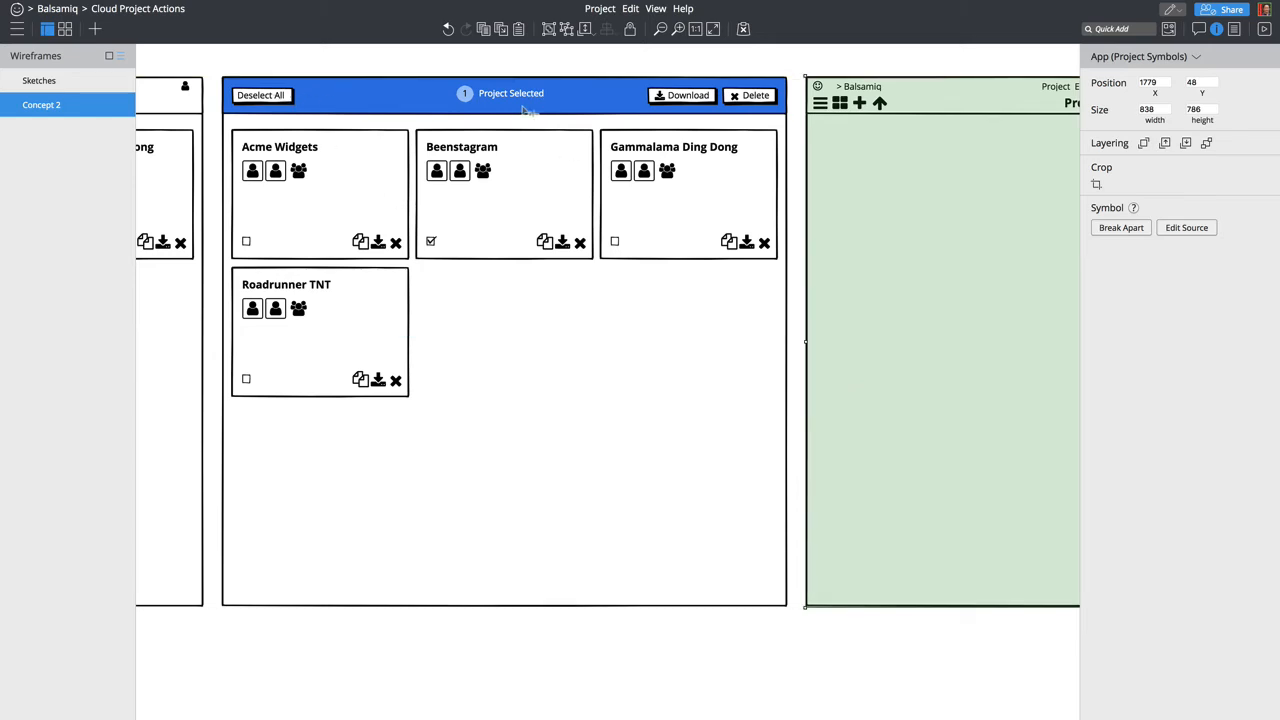
# Step: Group everything in the blue toolbar area and name the group "Toolbar Actions"
pyautogui.click(400, 102)
pyautogui.click(273, 64)
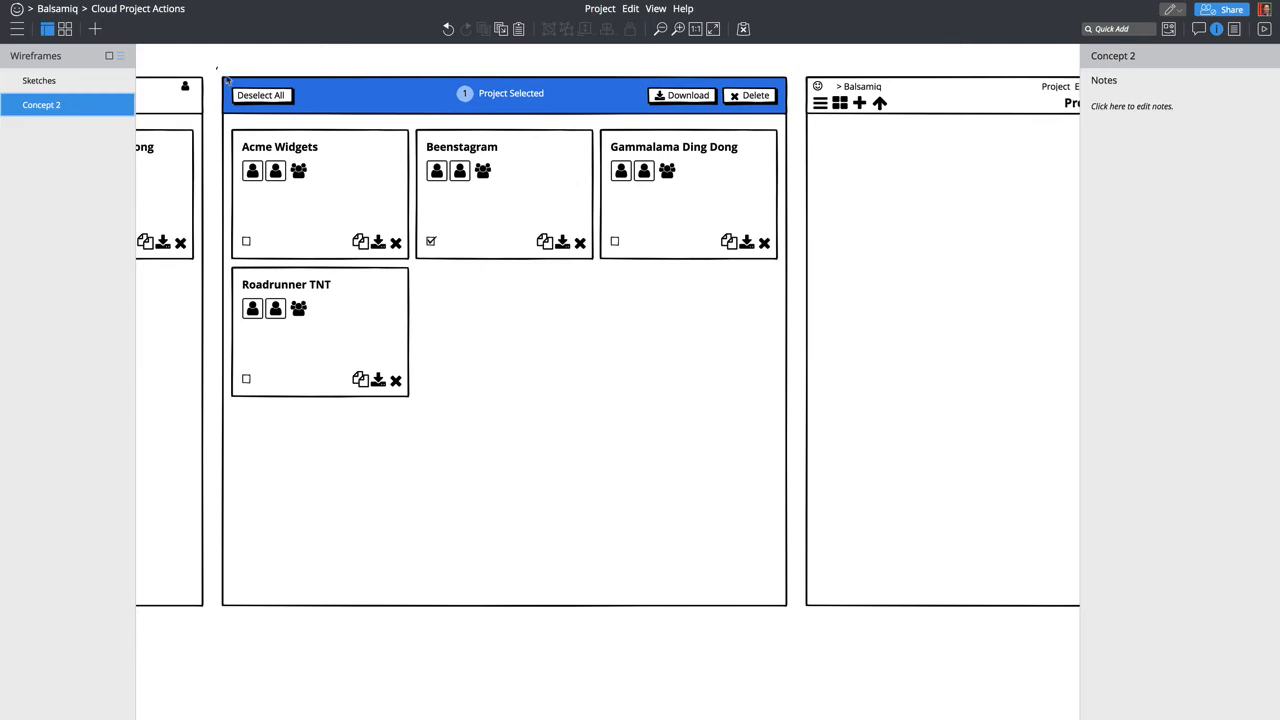
pyautogui.moveTo(217, 67); pyautogui.dragTo(796, 130)
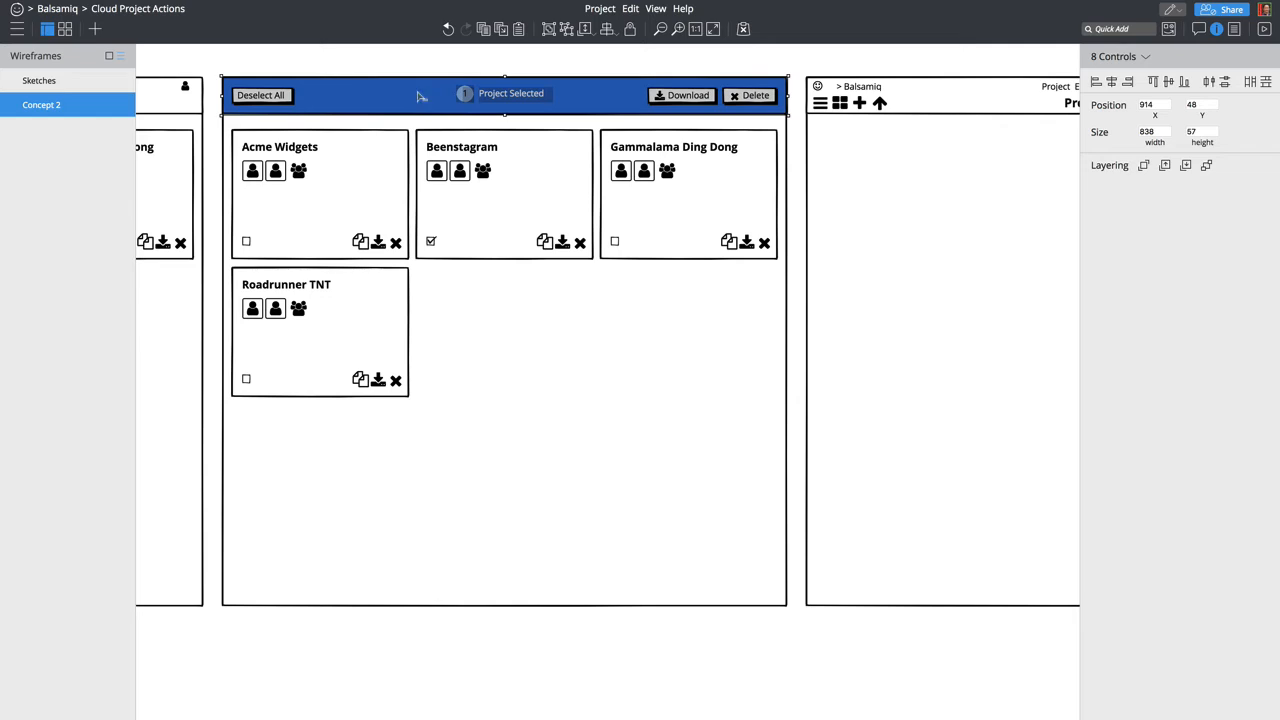
pyautogui.hotkey('ctrl', 'g')
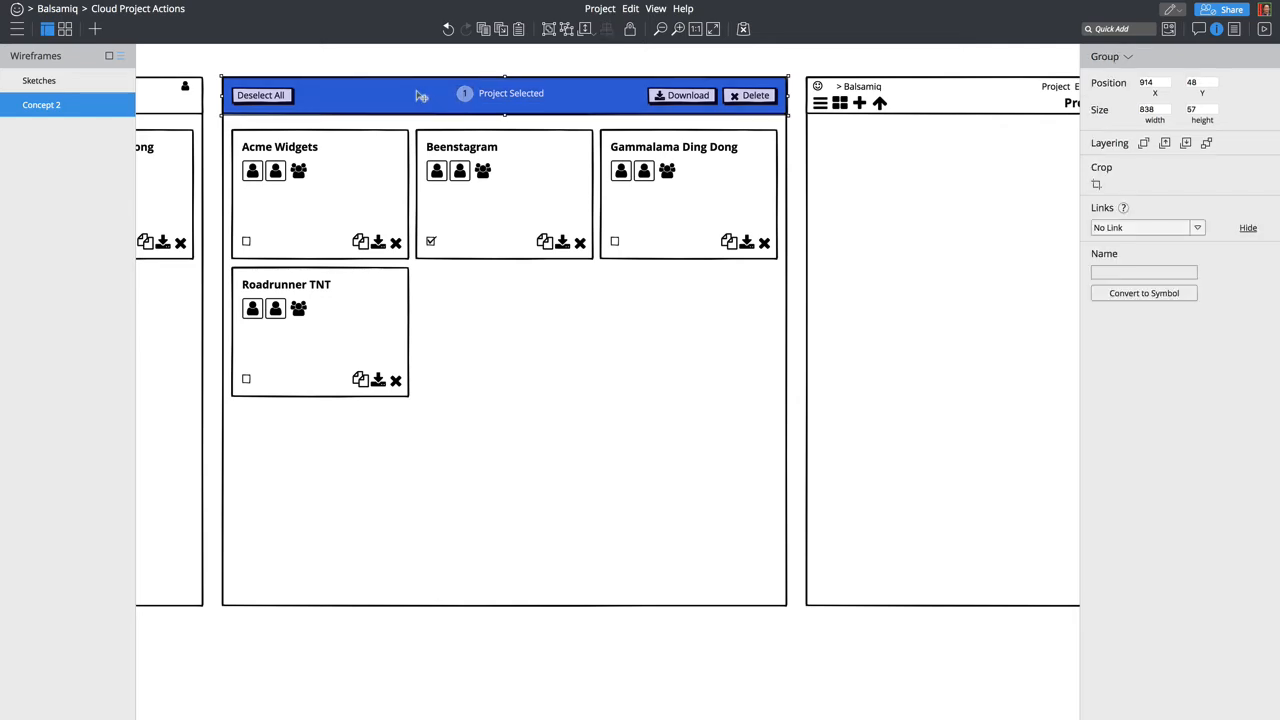
pyautogui.click(1123, 273)
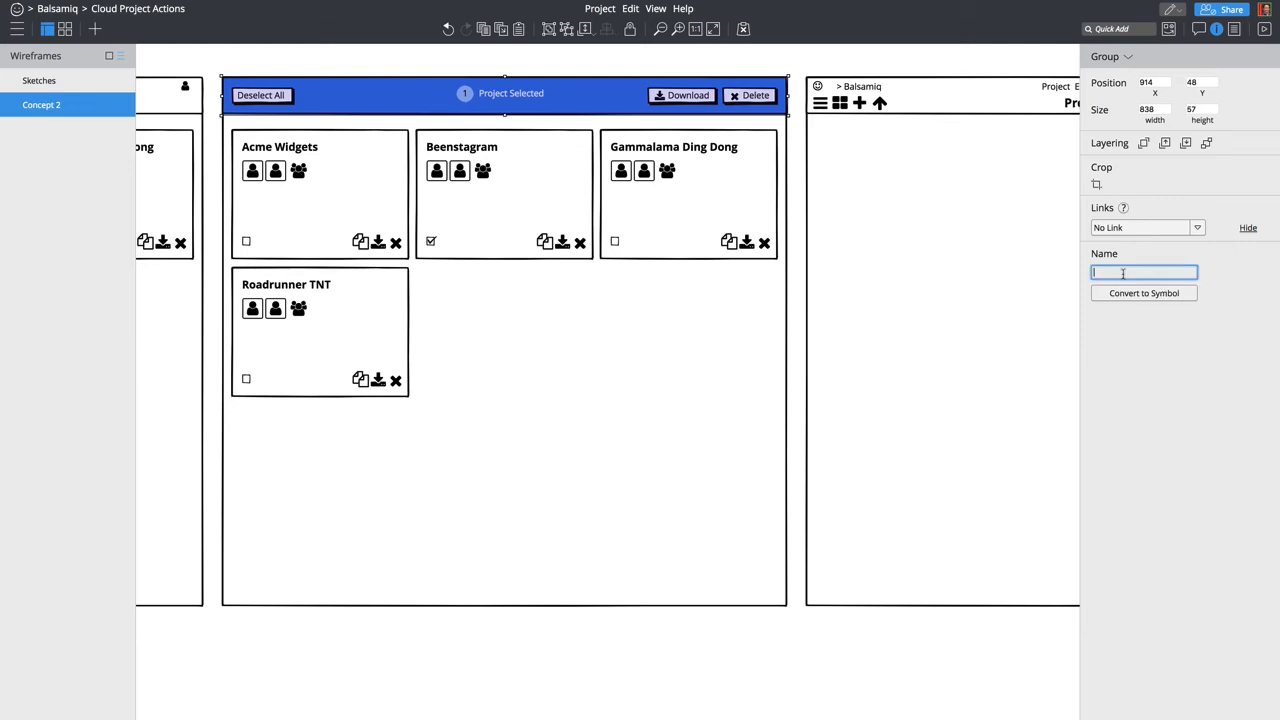
pyautogui.write('Toolb')
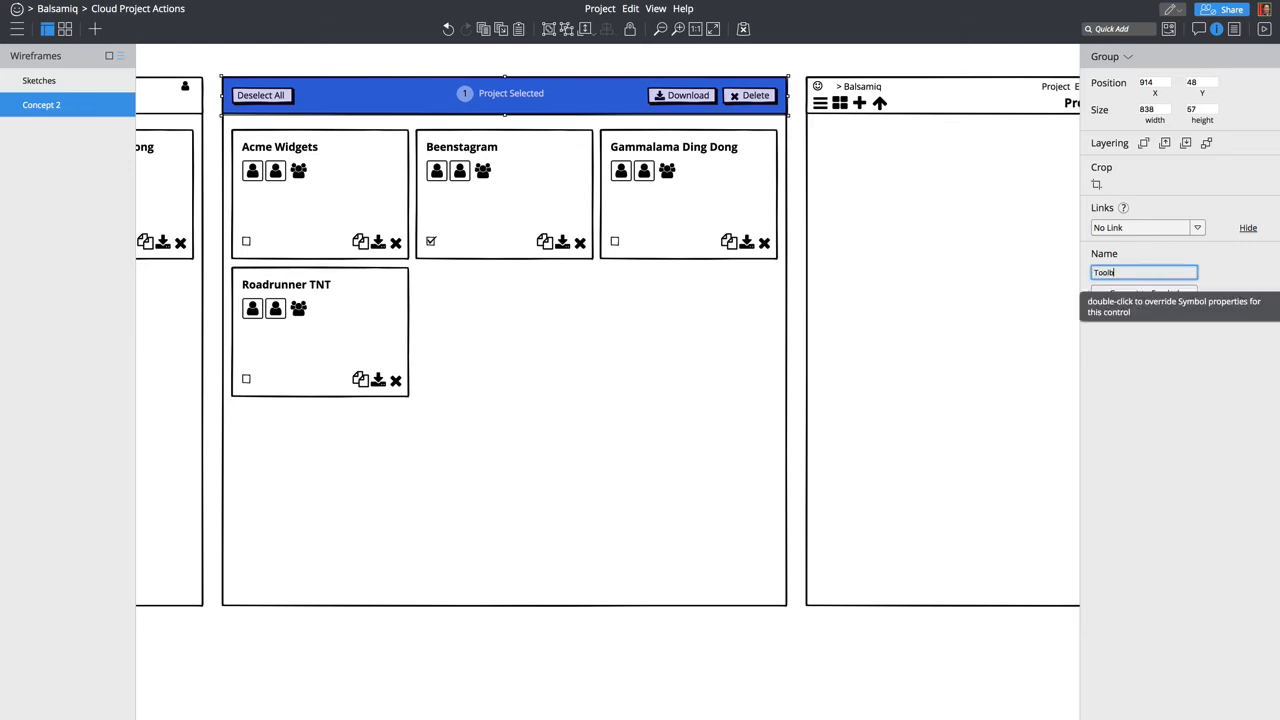
pyautogui.write('ar S')
pyautogui.write('ctions')
pyautogui.press('Return')
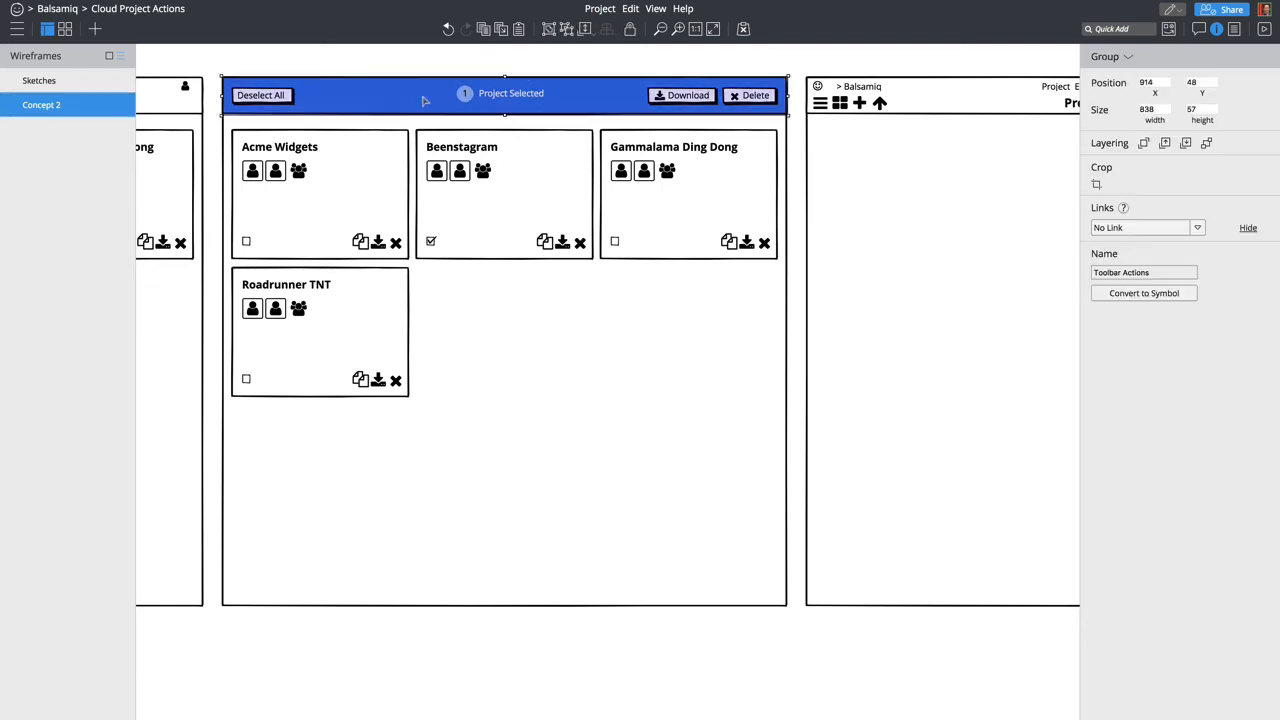
# Step: Try moving the Toolbar Actions group down over the project cards, undoing each move
pyautogui.moveTo(426, 99); pyautogui.dragTo(430, 150)
pyautogui.hotkey('ctrl', 'z')
pyautogui.click(389, 60)
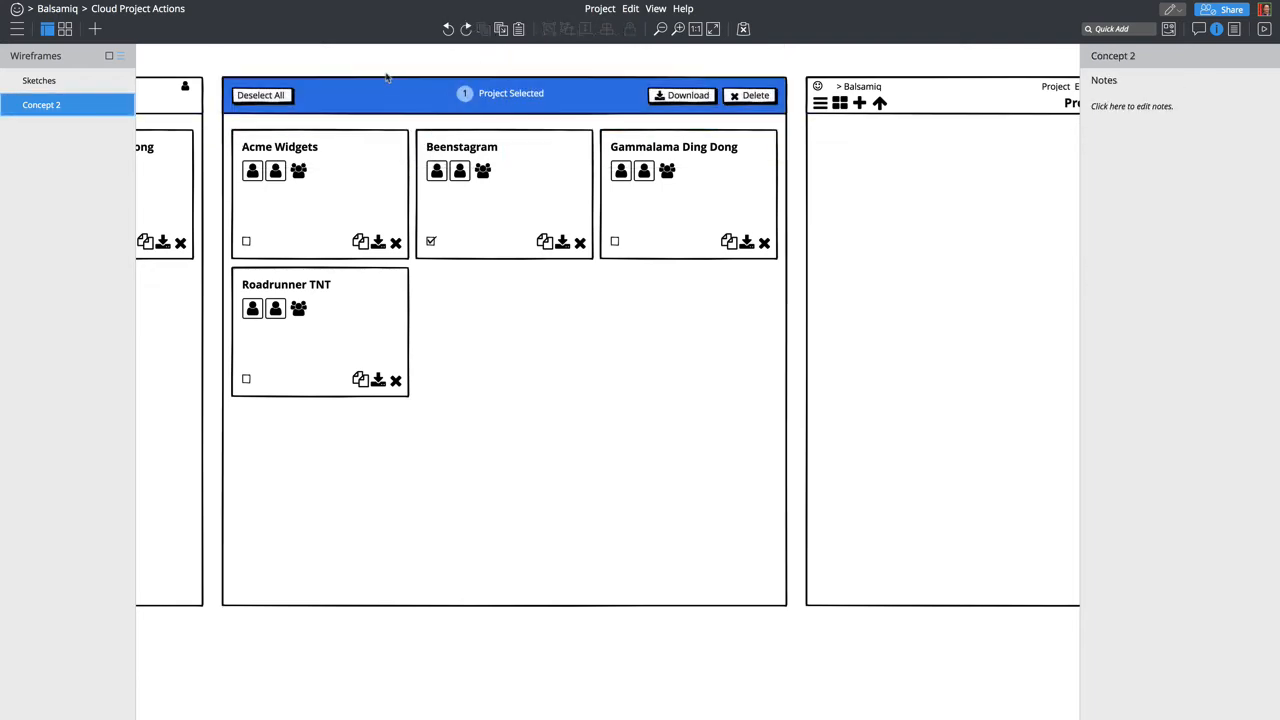
pyautogui.click(386, 94)
pyautogui.moveTo(359, 98); pyautogui.dragTo(361, 135)
pyautogui.hotkey('ctrl', 'z')
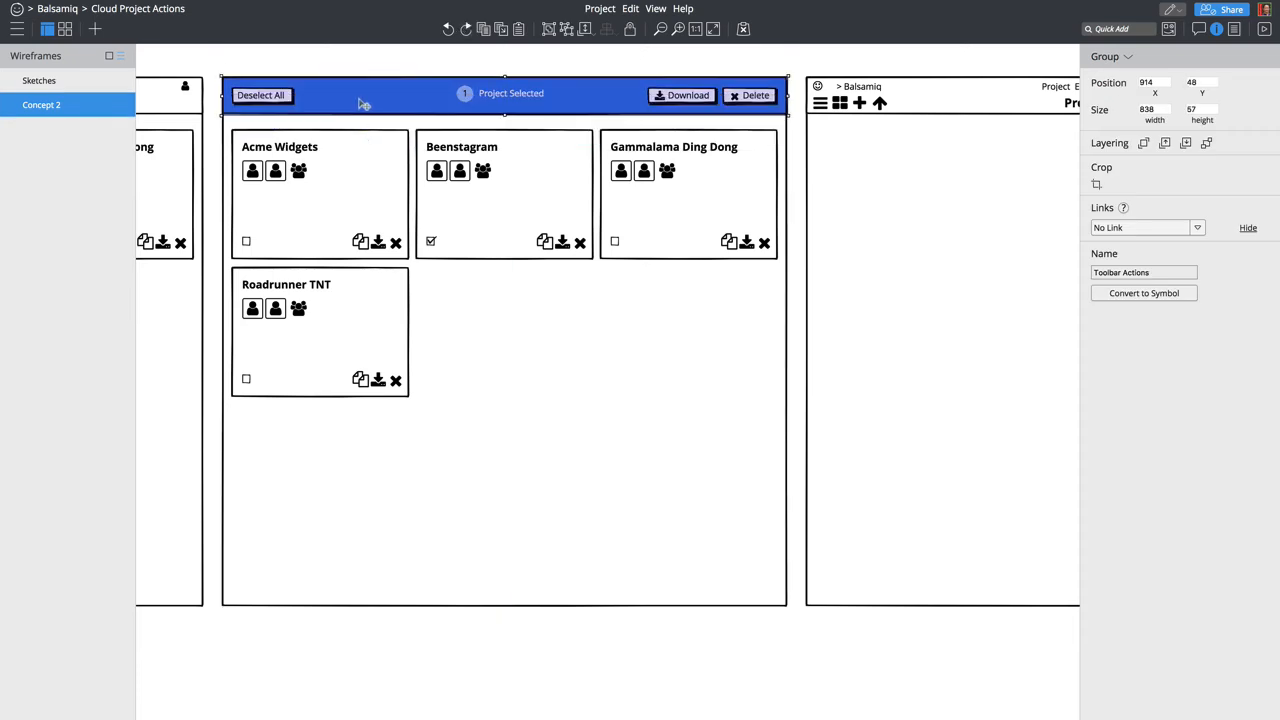
# Step: Ungroup Toolbar Actions, and try moving the blue rectangle down before undoing that move
pyautogui.rightClick(362, 100)
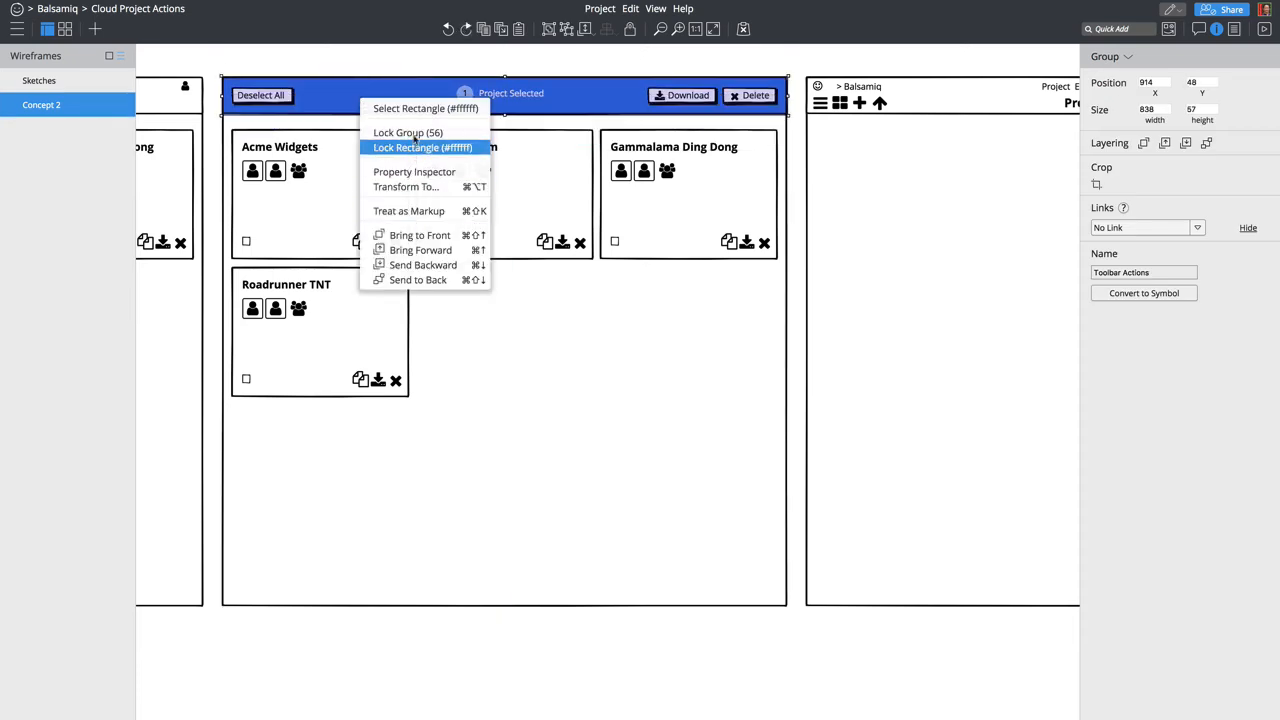
pyautogui.click(406, 58)
pyautogui.click(393, 108)
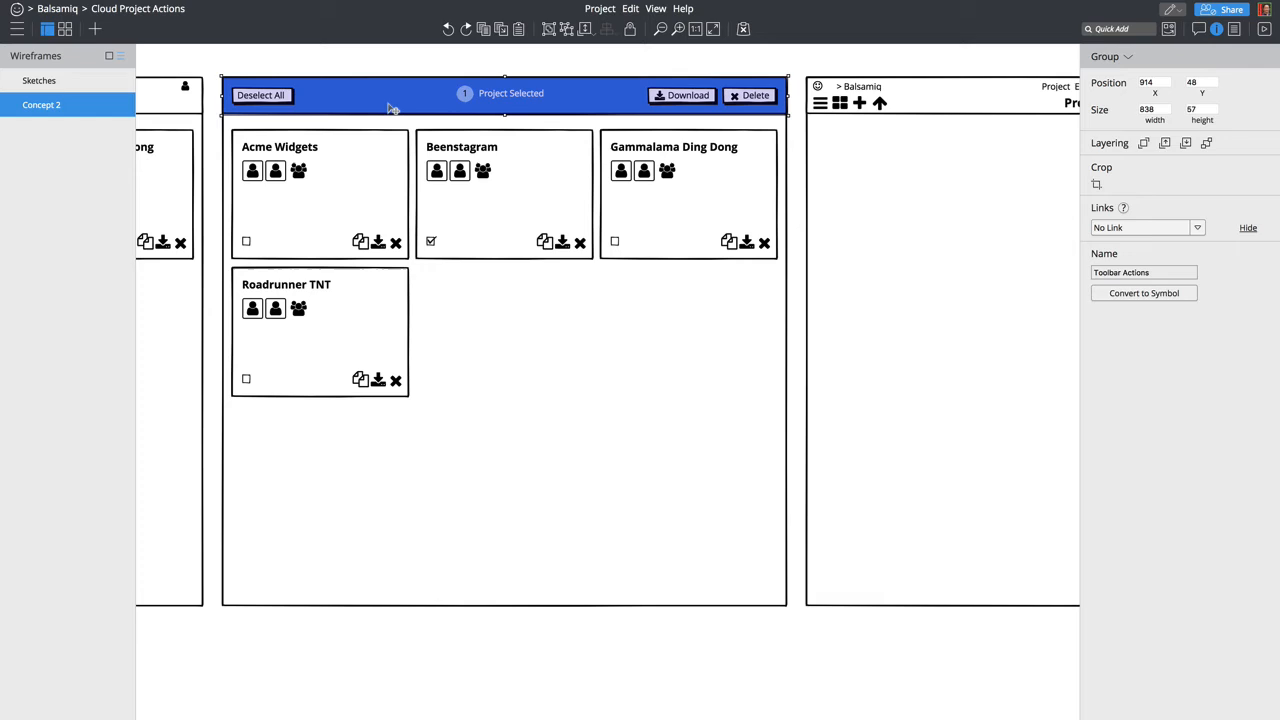
pyautogui.hotkey('ctrl', 'shift', 'g')
pyautogui.click(334, 62)
pyautogui.moveTo(334, 107); pyautogui.dragTo(337, 149)
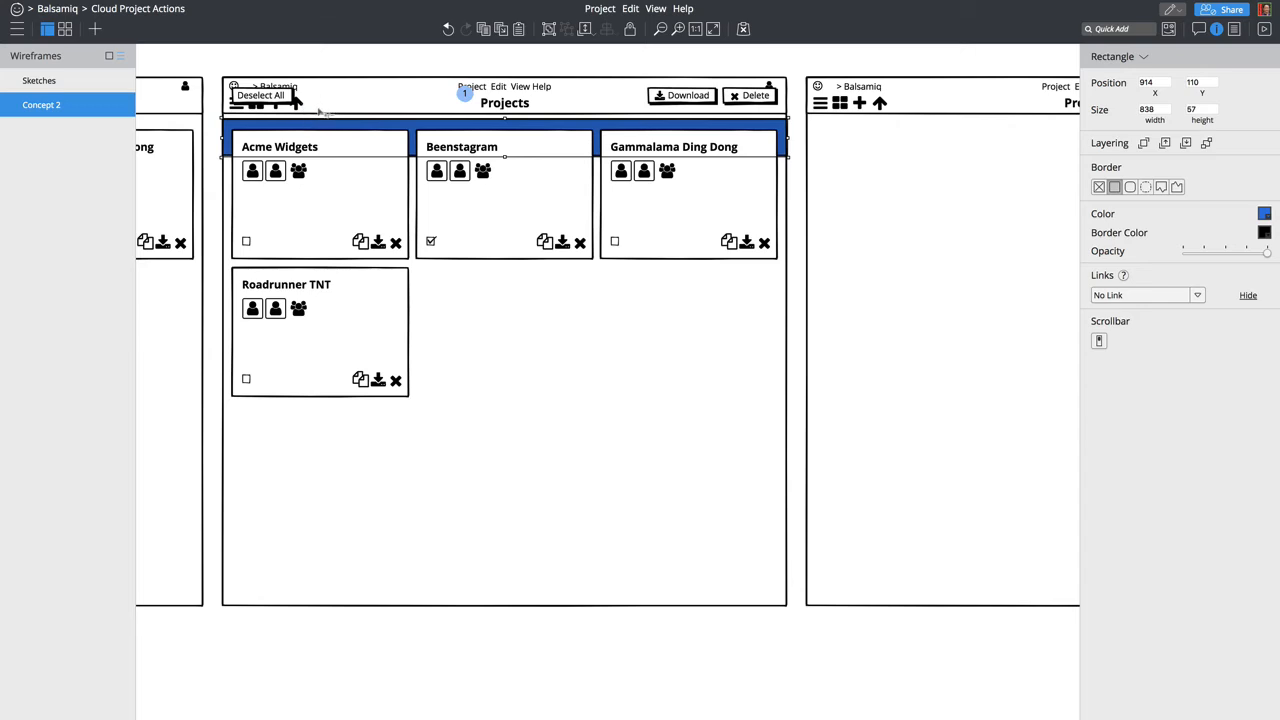
pyautogui.hotkey('ctrl', 'z')
# Step: Isolate the original toolbar symbol beneath the blue toolbar's controls and lock it
pyautogui.moveTo(217, 63); pyautogui.dragTo(795, 120)
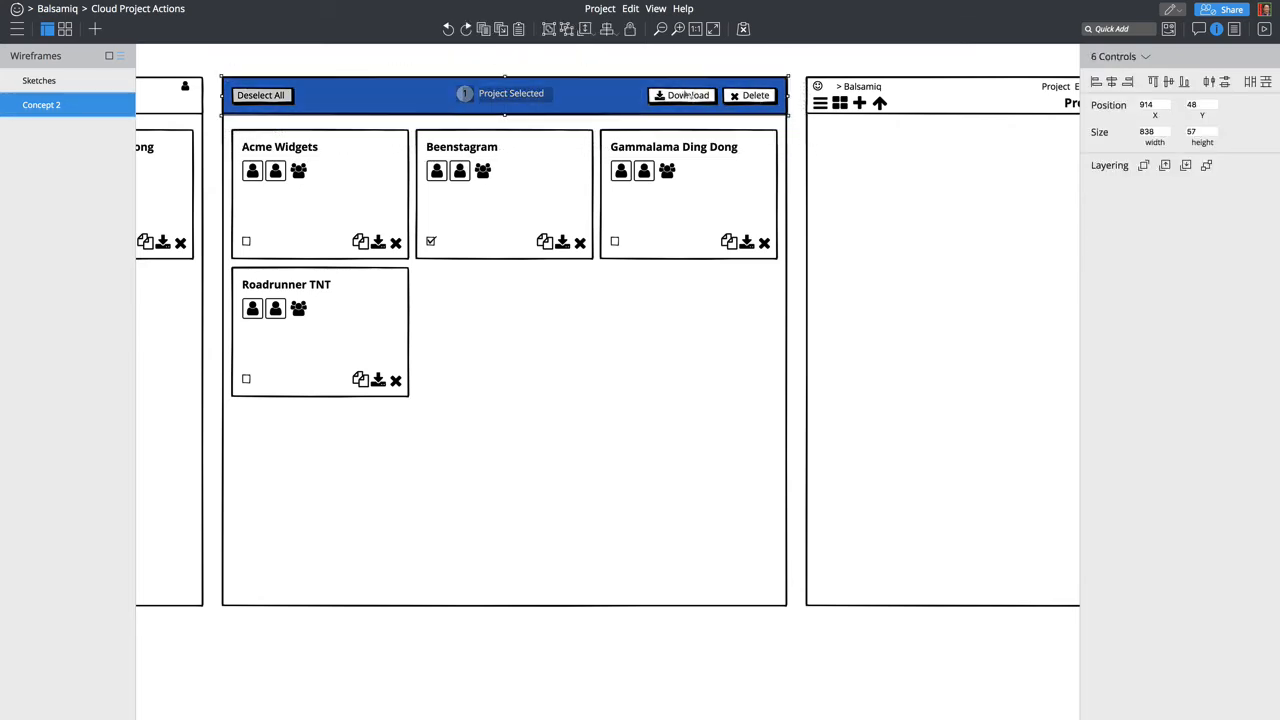
pyautogui.keyDown('shift'); pyautogui.click(628, 99); pyautogui.keyUp('shift')
pyautogui.keyDown('shift'); pyautogui.click(534, 96); pyautogui.keyUp('shift')
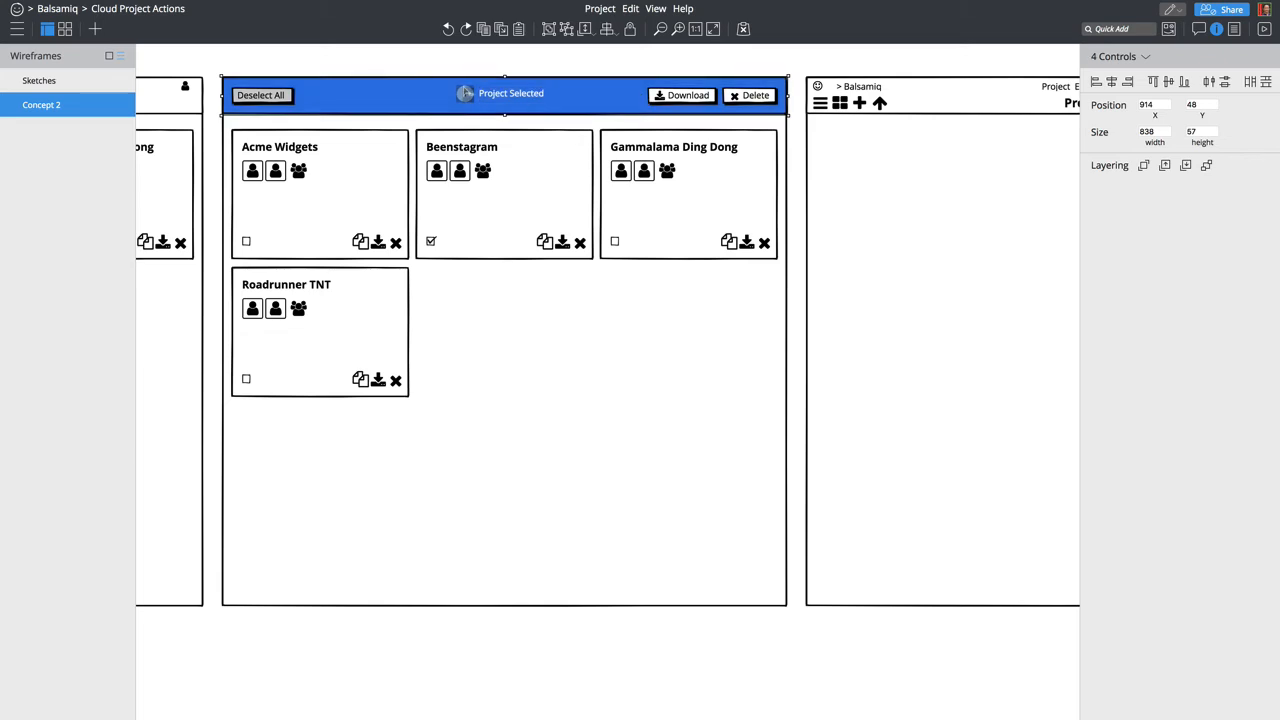
pyautogui.keyDown('shift'); pyautogui.click(465, 93); pyautogui.keyUp('shift')
pyautogui.keyDown('shift'); pyautogui.click(271, 101); pyautogui.keyUp('shift')
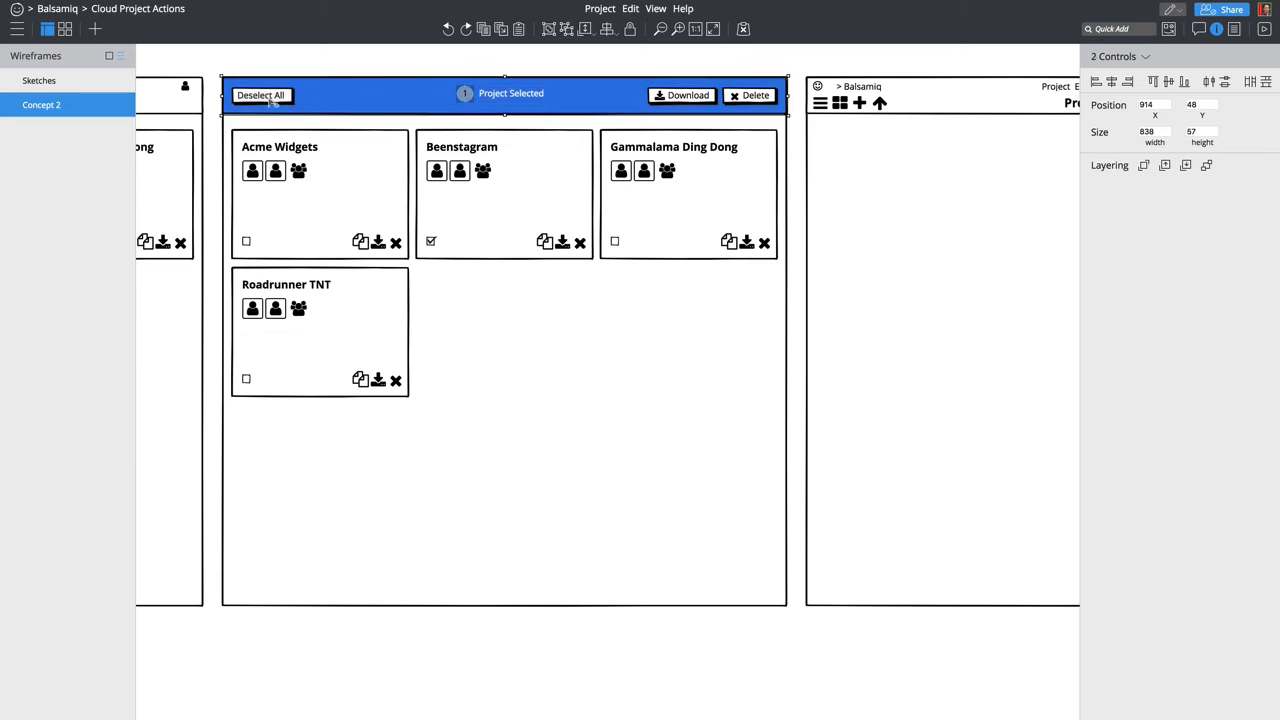
pyautogui.keyDown('shift'); pyautogui.click(462, 100); pyautogui.keyUp('shift')
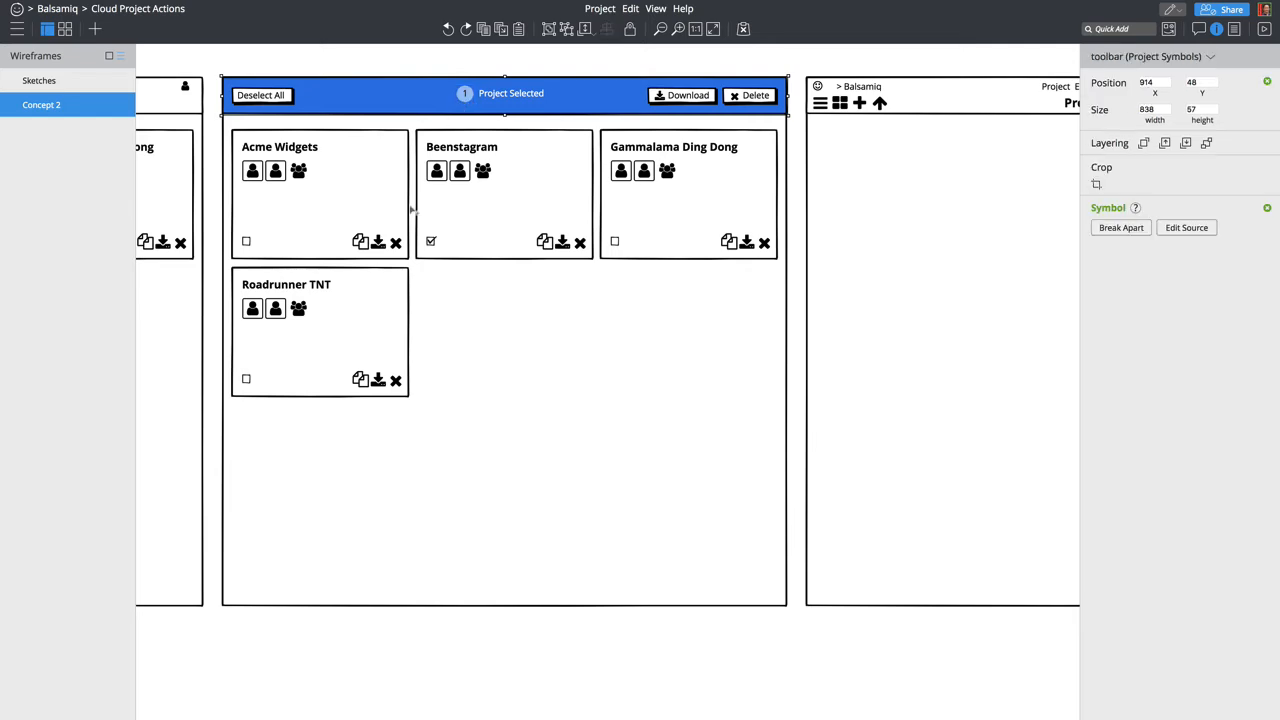
pyautogui.hotkey('ctrl', '2')
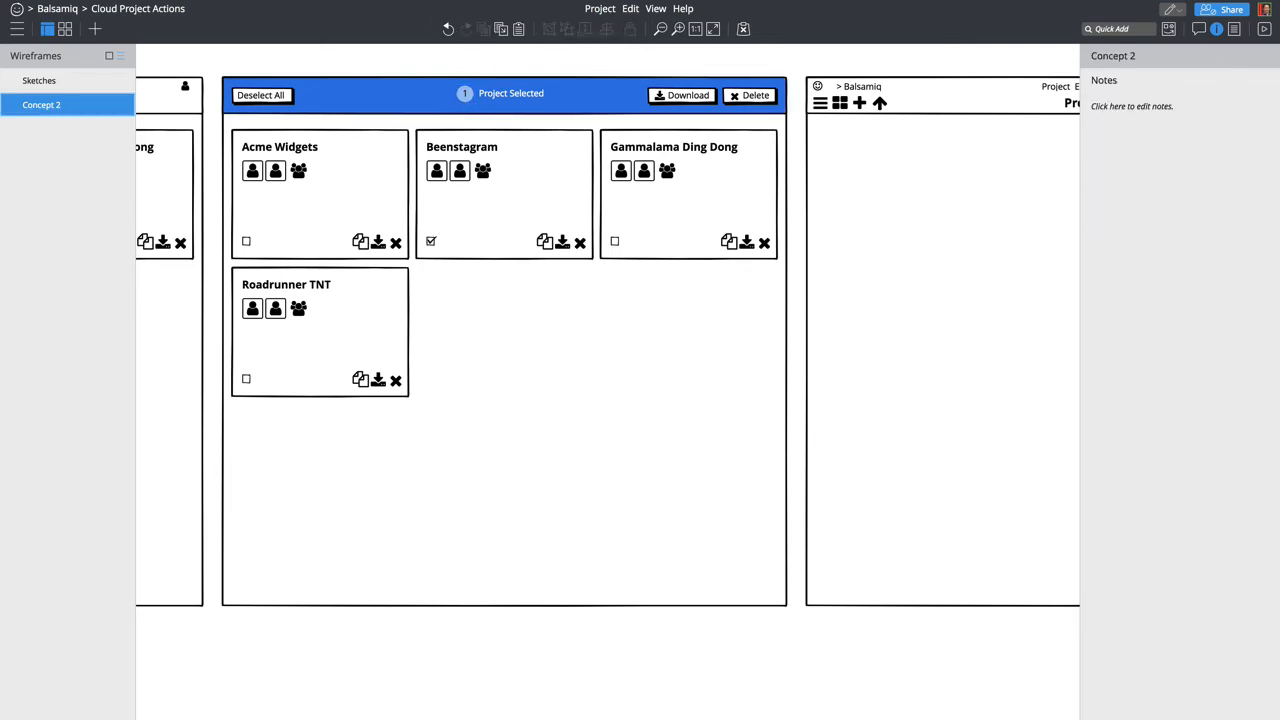
# Step: Group the blue toolbar's unlocked controls as "Toolbar Actions" and convert the group into a symbol
pyautogui.moveTo(213, 60); pyautogui.dragTo(797, 131)
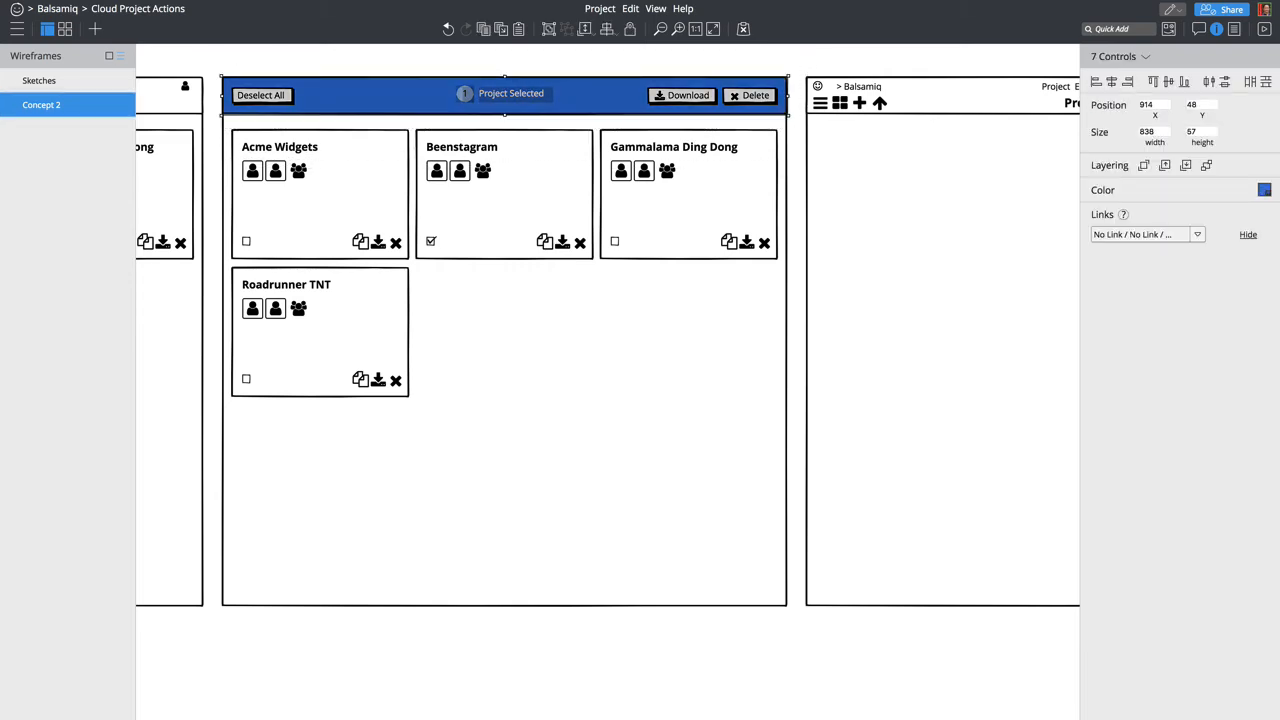
pyautogui.hotkey('ctrl', 'g')
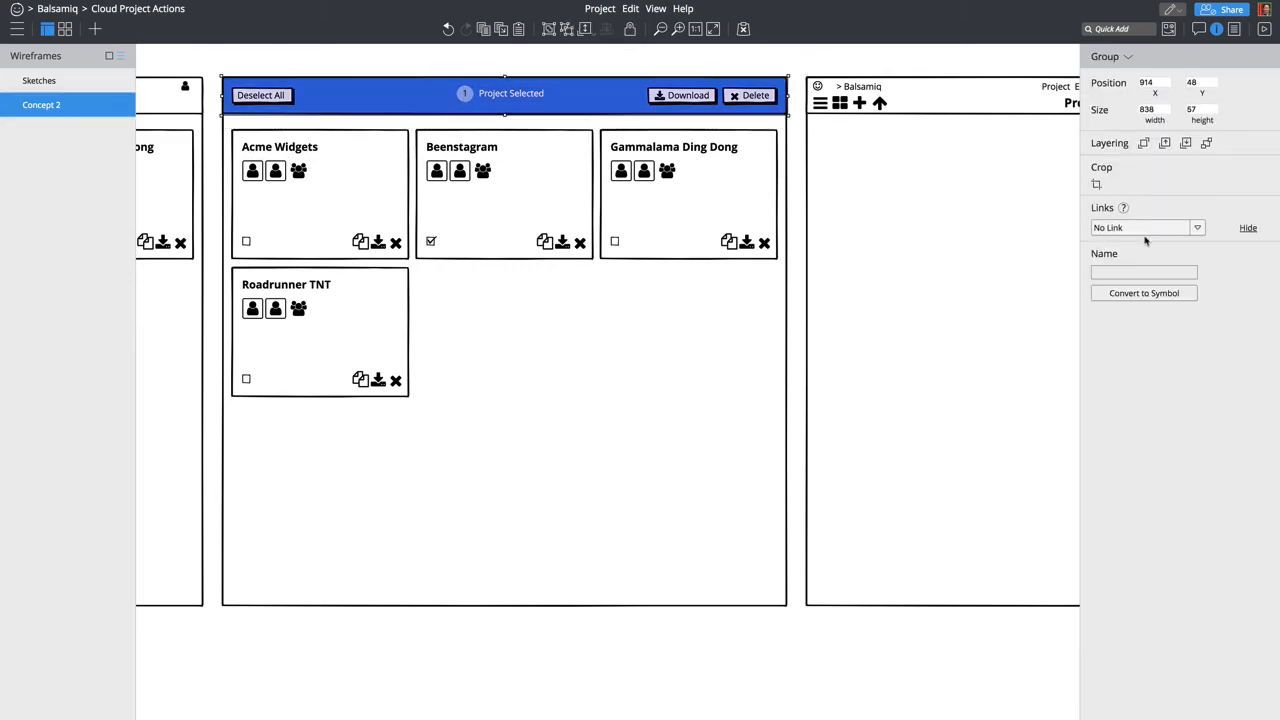
pyautogui.click(1132, 271)
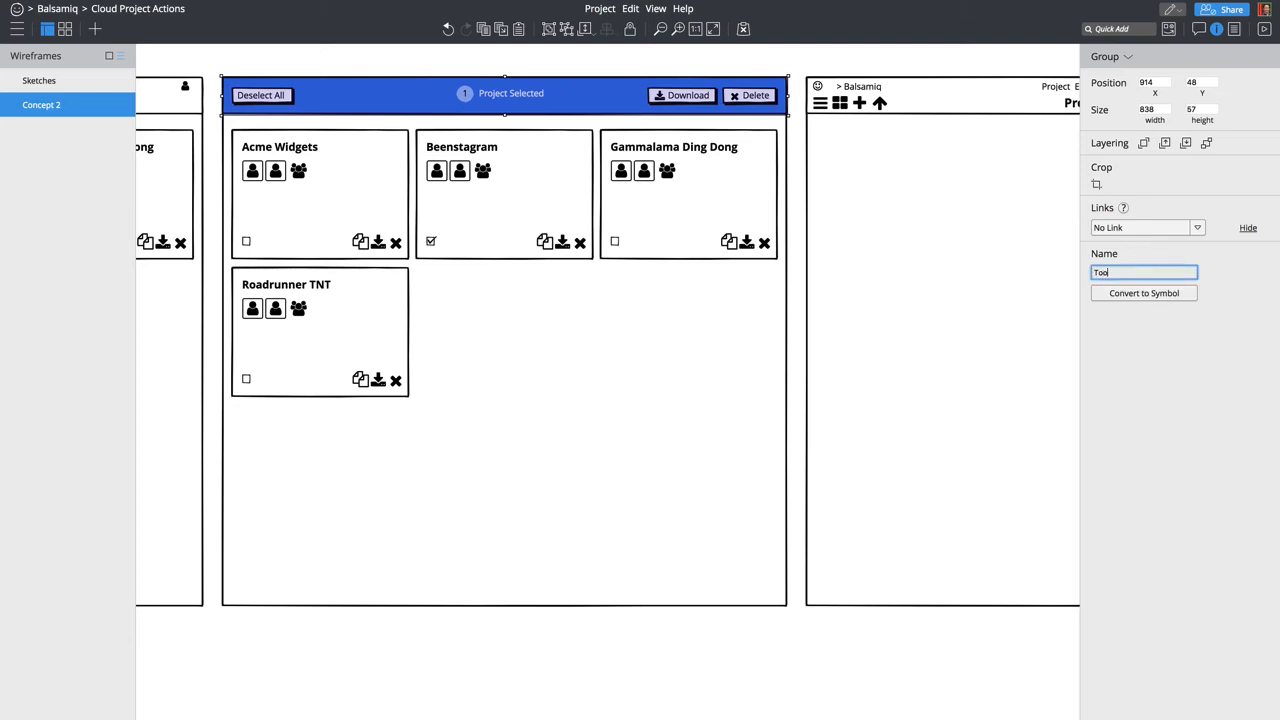
pyautogui.write('Toolbar Actions')
pyautogui.press('Return')
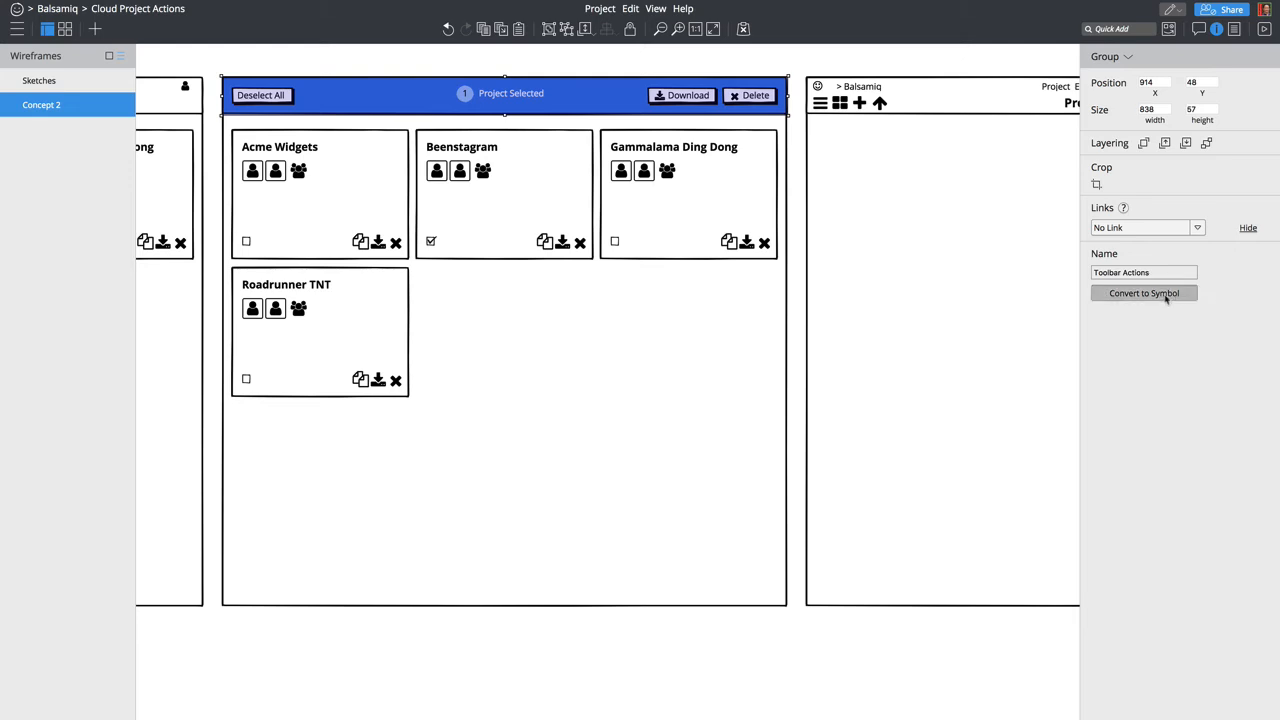
pyautogui.click(1168, 294)
pyautogui.click(528, 73)
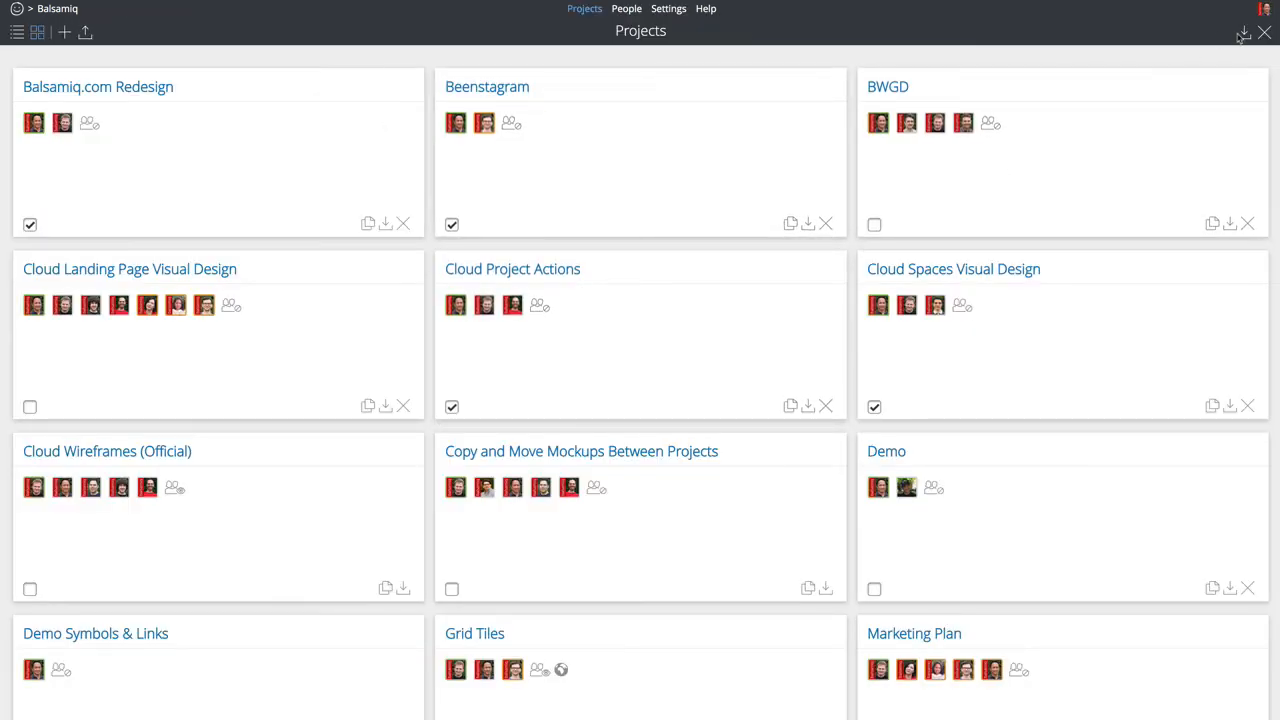
# Step: On the live Balsamiq Cloud Projects page, download the checked projects and allow multiple file downloads
pyautogui.click(1242, 34)
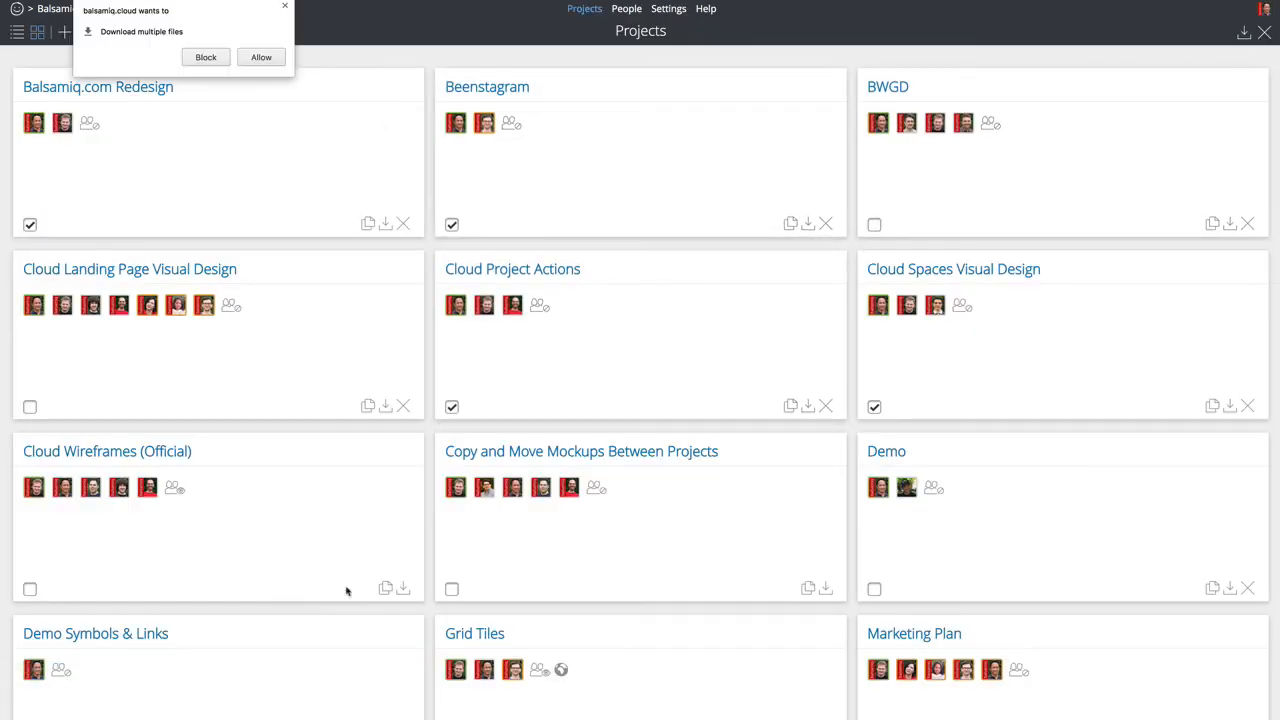
pyautogui.click(262, 58)
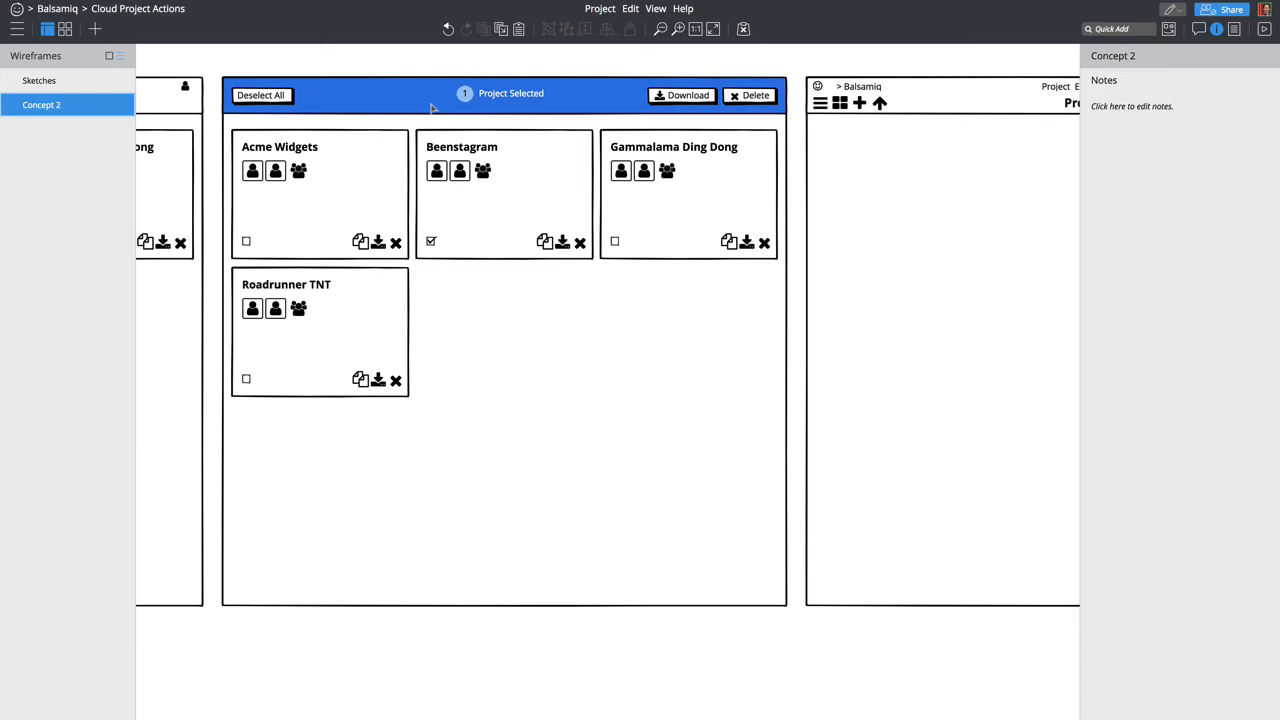
# Step: Place a Toolbar Actions symbol over the third app screen's Projects header
pyautogui.hscroll(3, 548, 100)
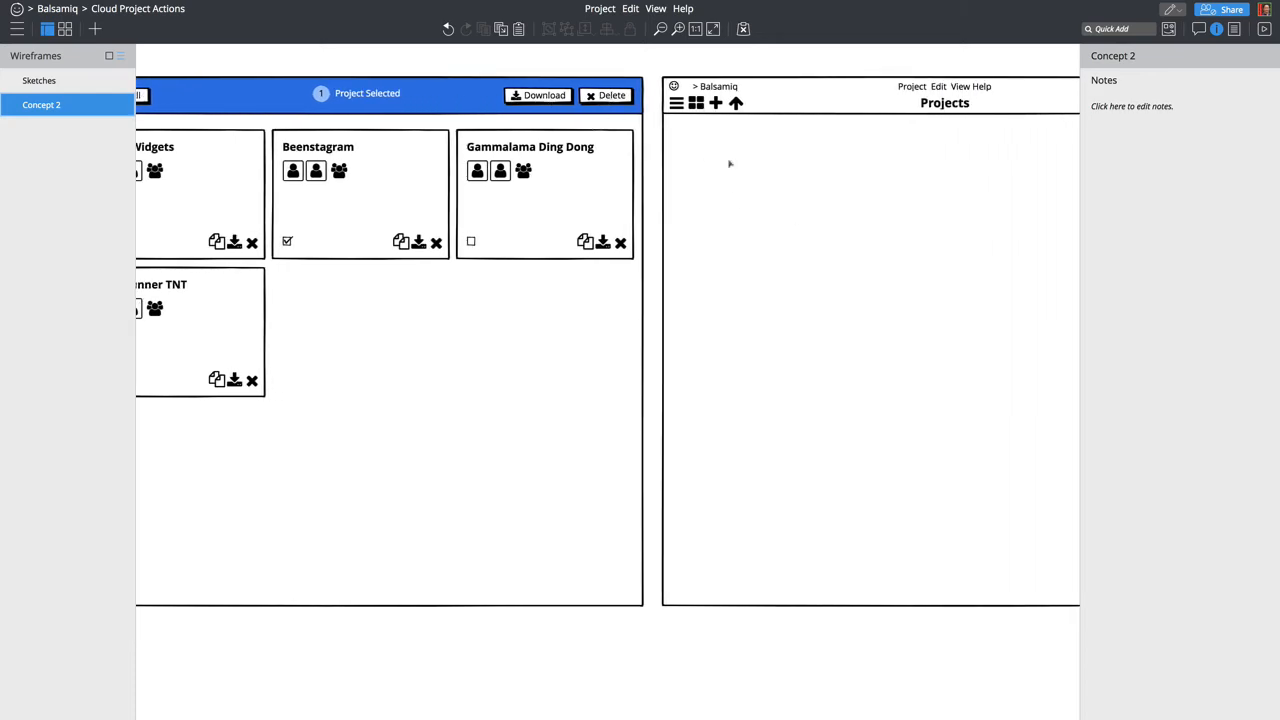
pyautogui.click(460, 103)
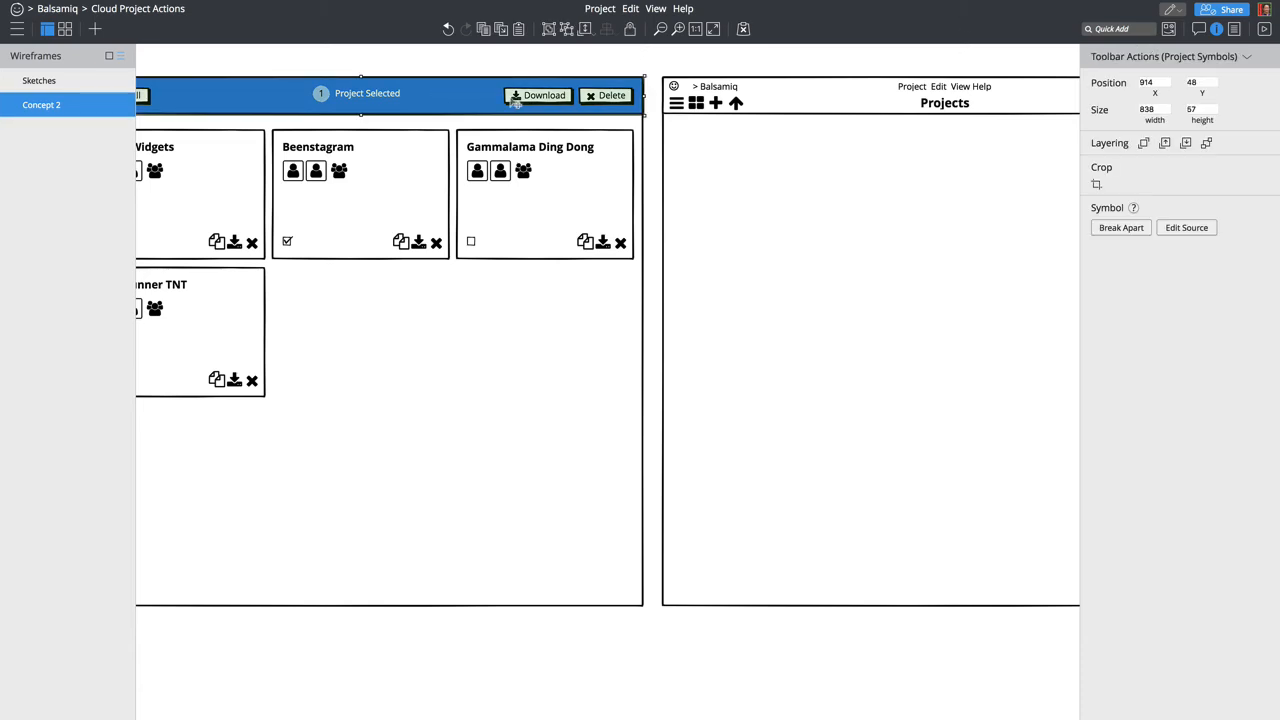
pyautogui.hotkey('ctrl', 'l')
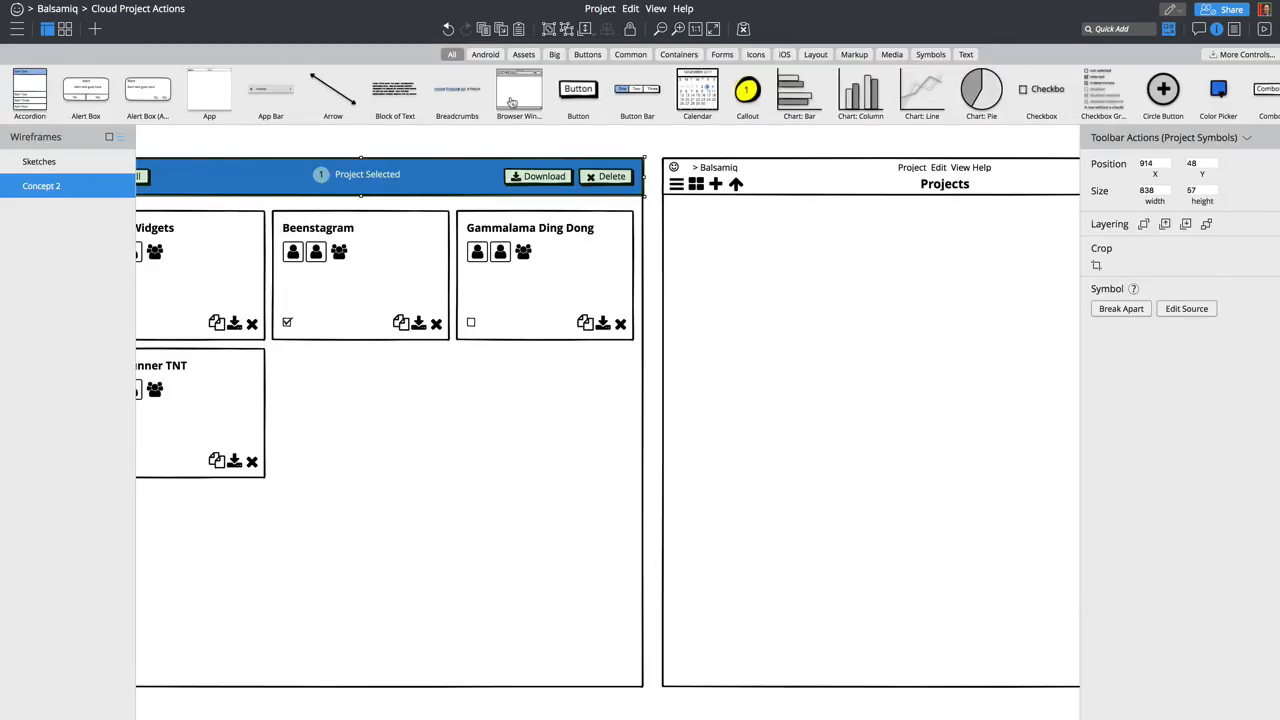
pyautogui.click(930, 55)
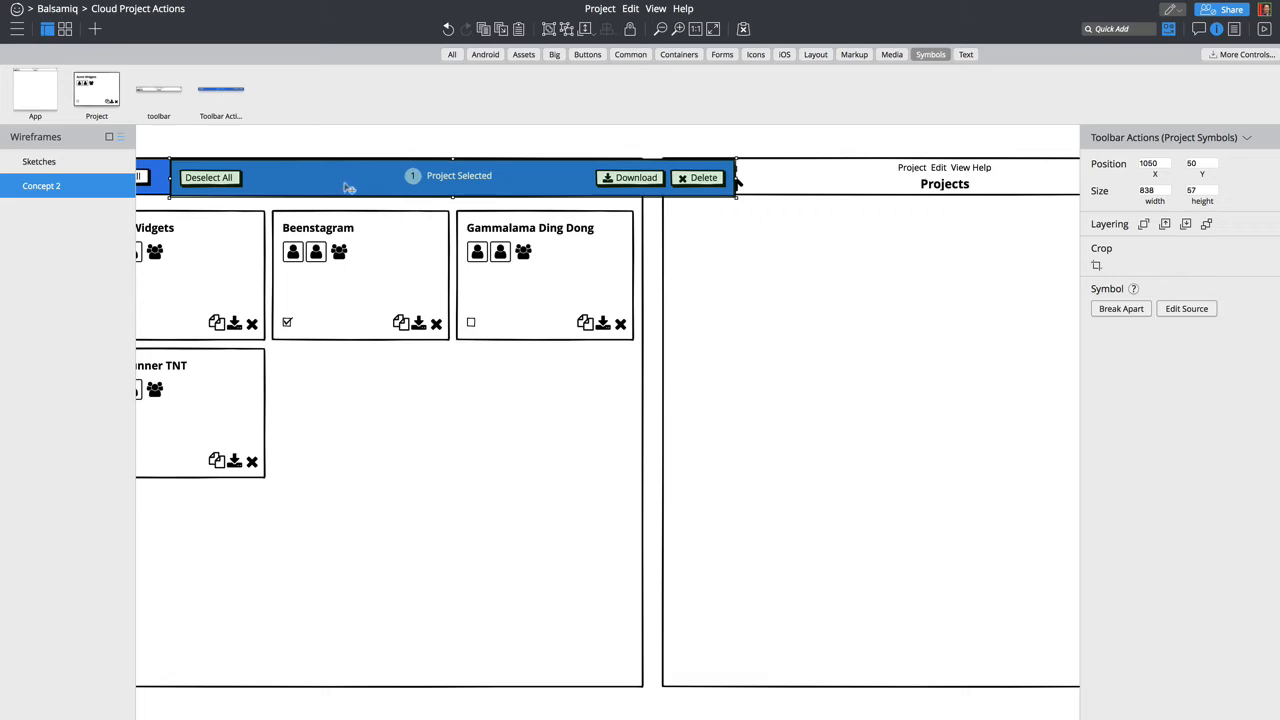
pyautogui.moveTo(222, 93); pyautogui.dragTo(855, 187)
pyautogui.click(580, 144)
pyautogui.hscroll(-10, 579, 143)
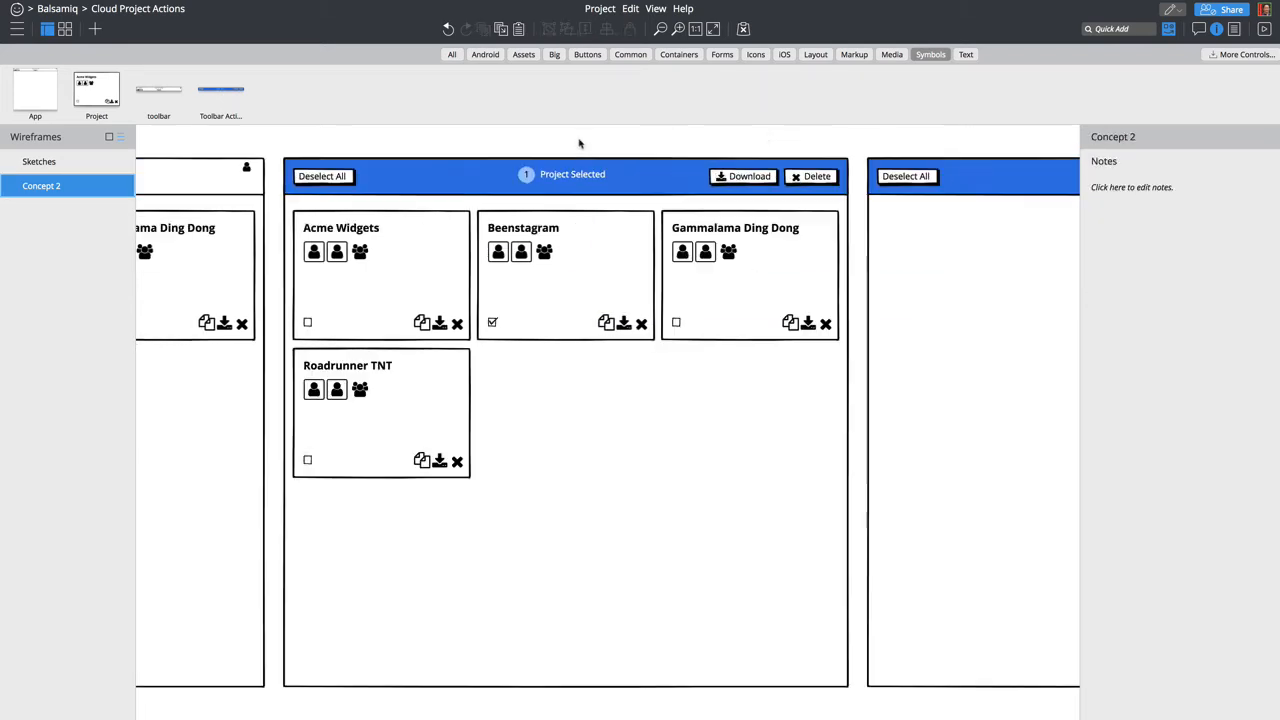
pyautogui.press('/')
pyautogui.write('arrows')
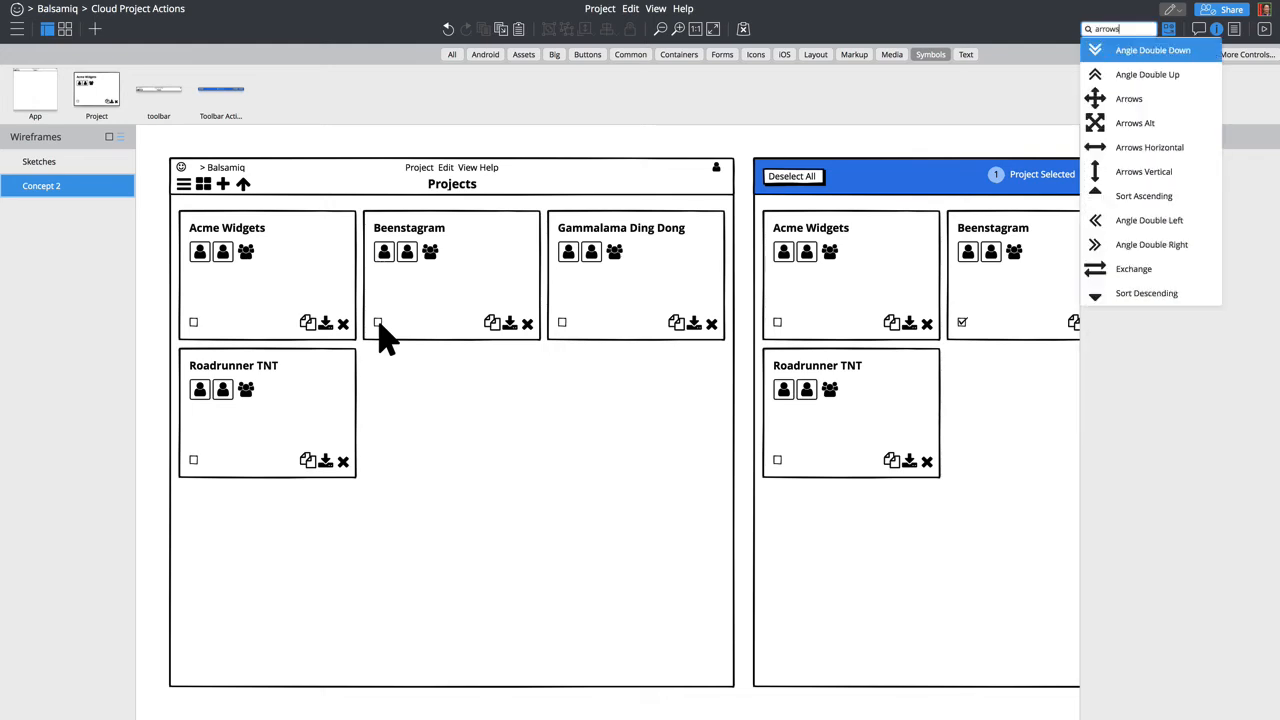
pyautogui.press('Return')
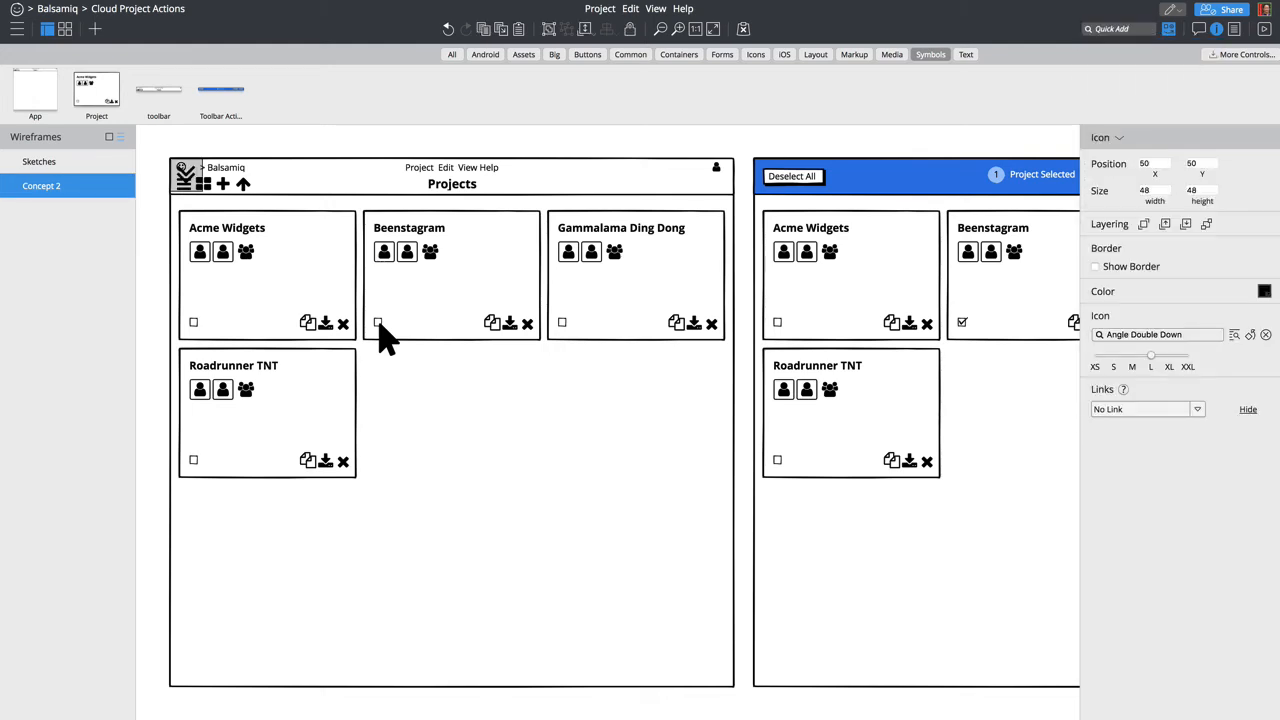
pyautogui.press('Delete')
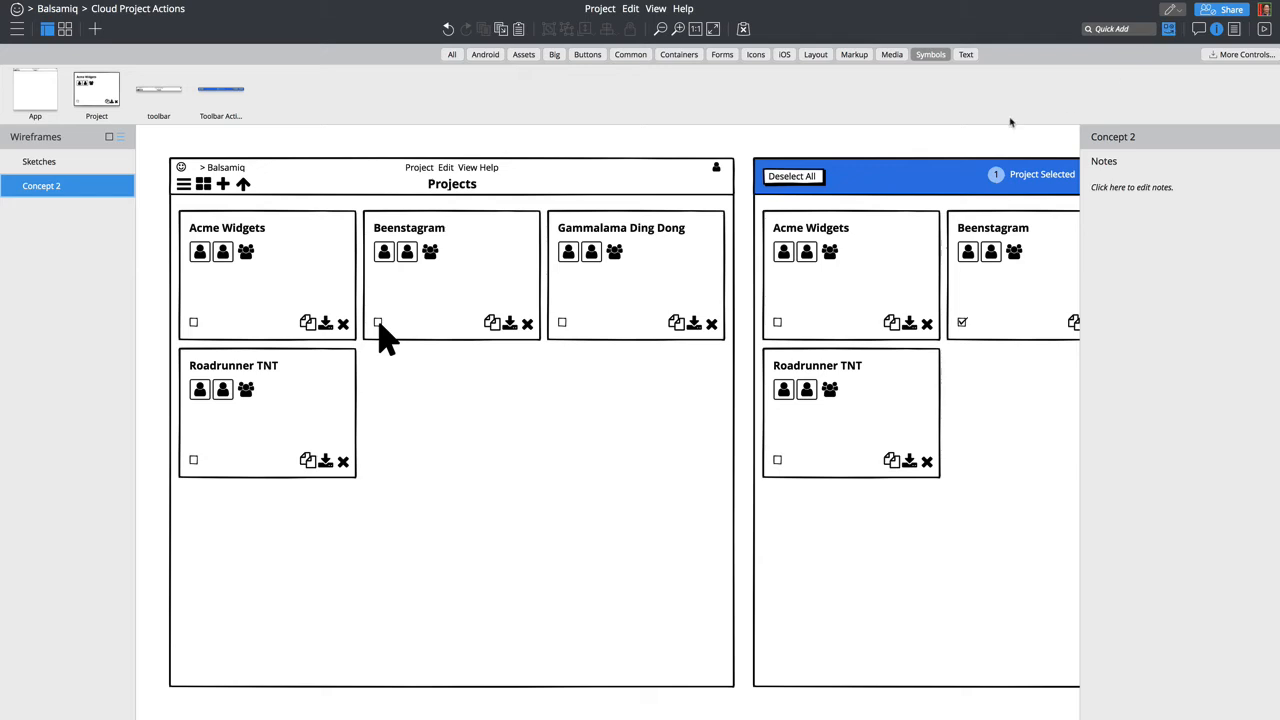
# Step: Add an arrow curving upward from the first screen's Beenstagram checkbox to the second screen's blue toolbar, about 541 by 229
pyautogui.write('line')
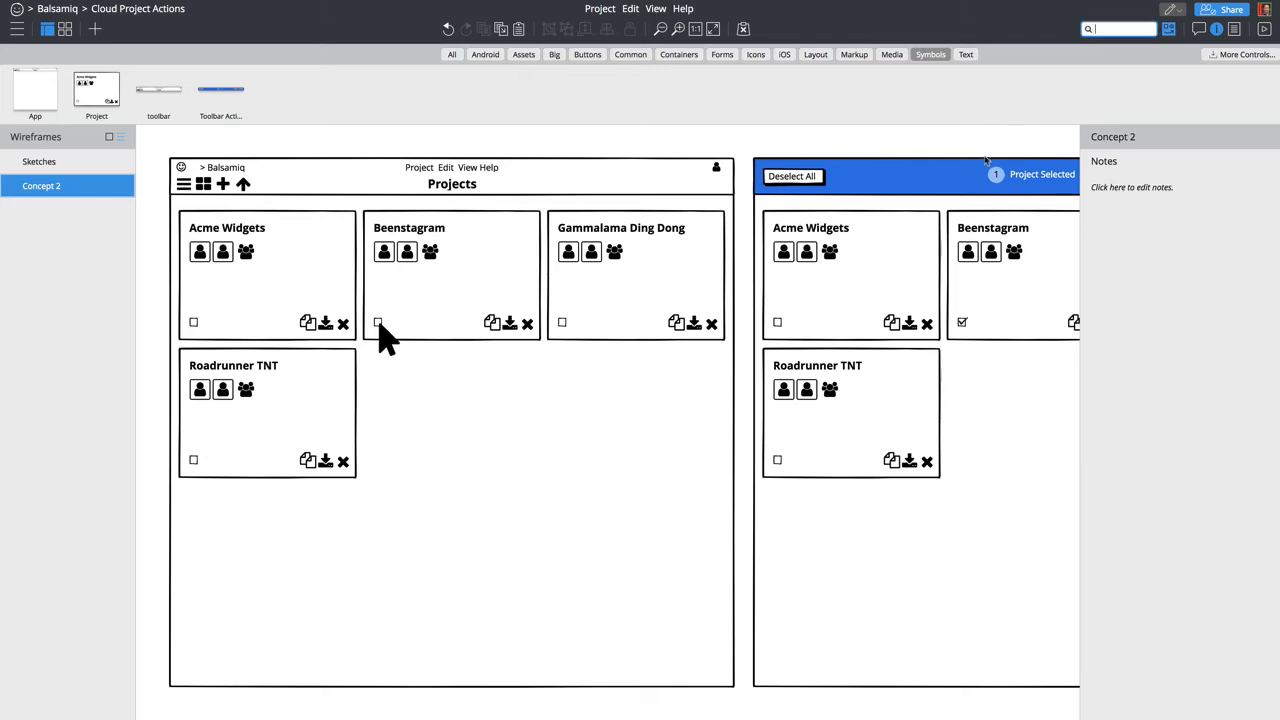
pyautogui.press('Down')
pyautogui.press('Return')
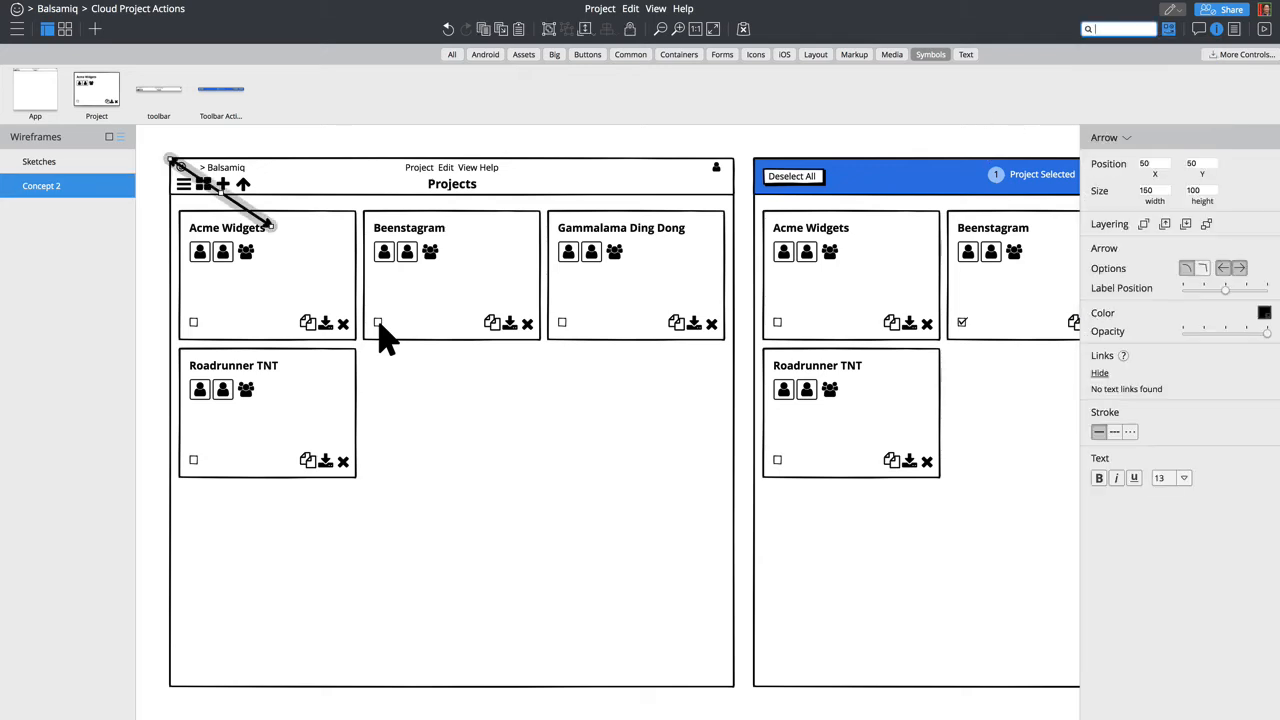
pyautogui.moveTo(216, 198); pyautogui.dragTo(449, 357)
pyautogui.moveTo(381, 326); pyautogui.dragTo(382, 327)
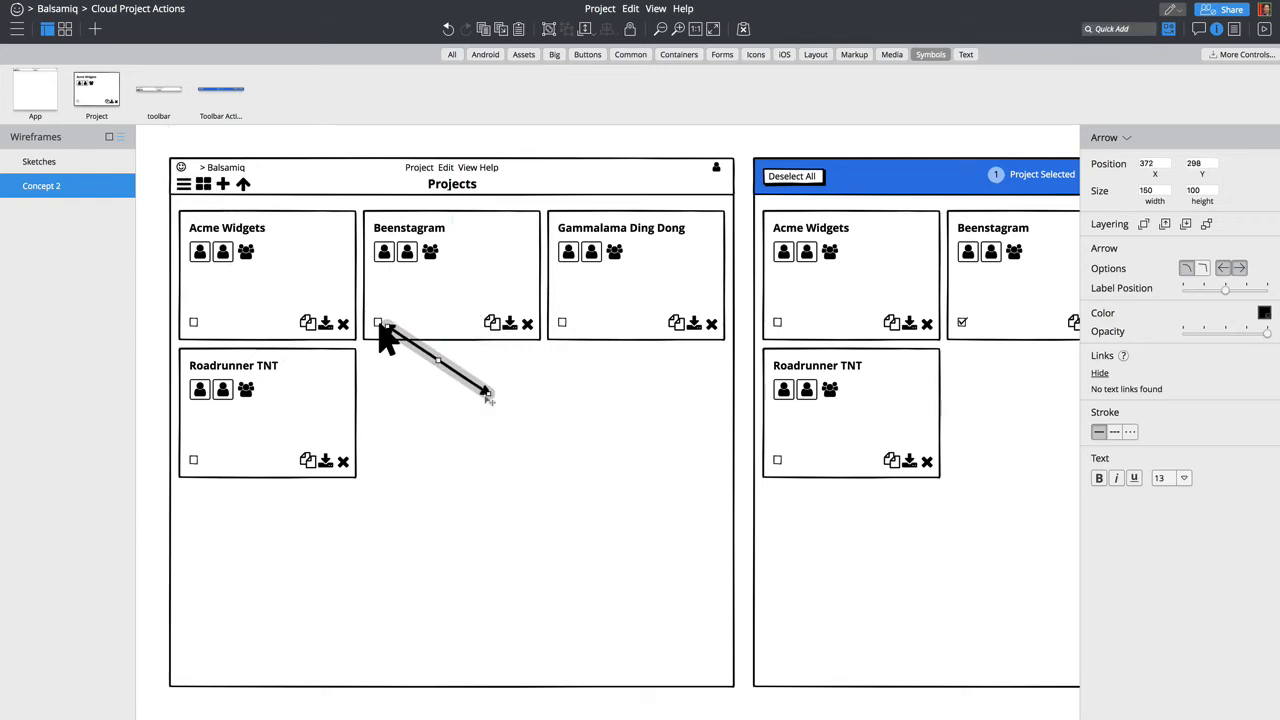
pyautogui.moveTo(485, 392); pyautogui.dragTo(748, 172)
pyautogui.moveTo(568, 248); pyautogui.dragTo(549, 214)
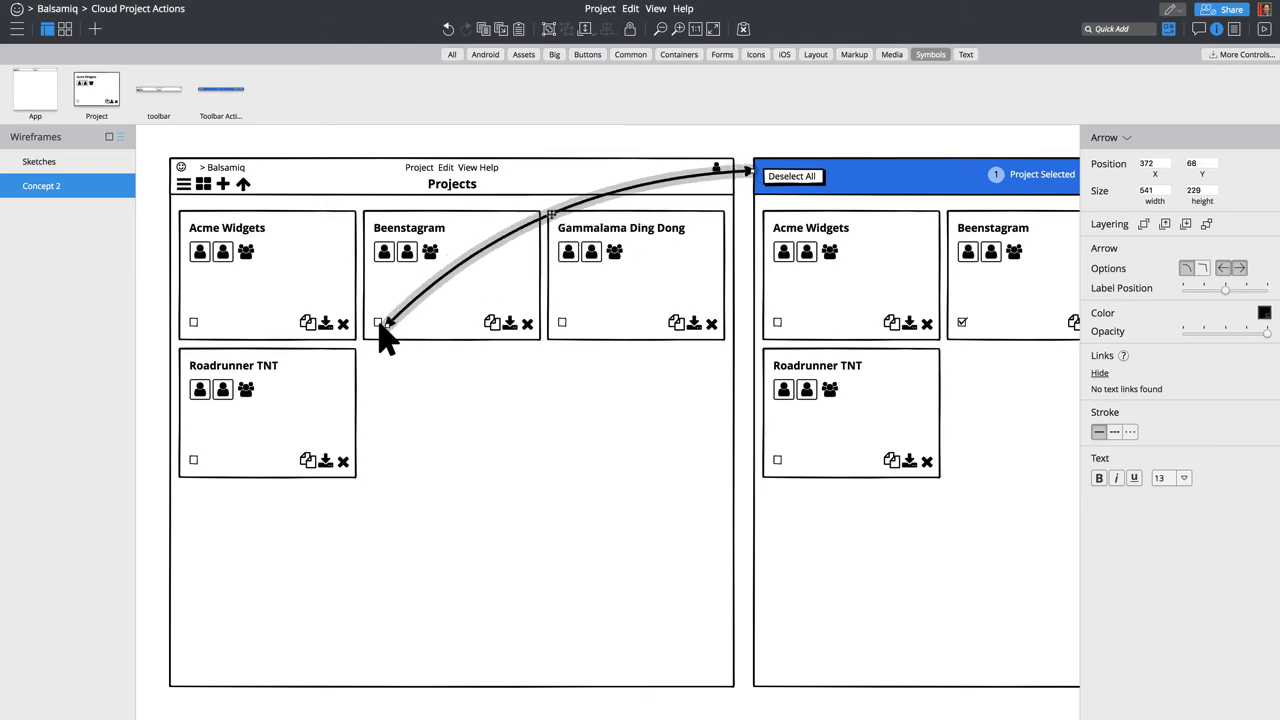
# Step: Keep only the arrowhead at the toolbar end, color the arrow red and shorten it to about 532 wide
pyautogui.click(1219, 271)
pyautogui.click(1264, 313)
pyautogui.click(1190, 328)
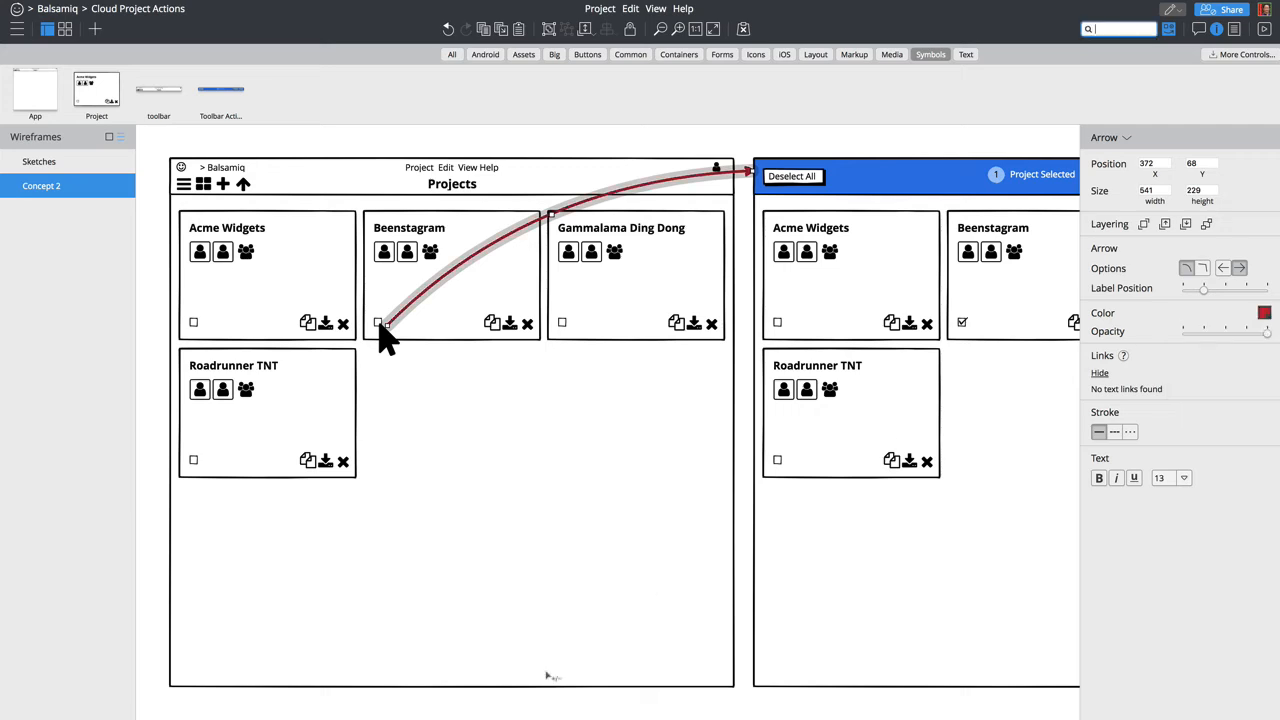
pyautogui.click(726, 146)
pyautogui.click(381, 327)
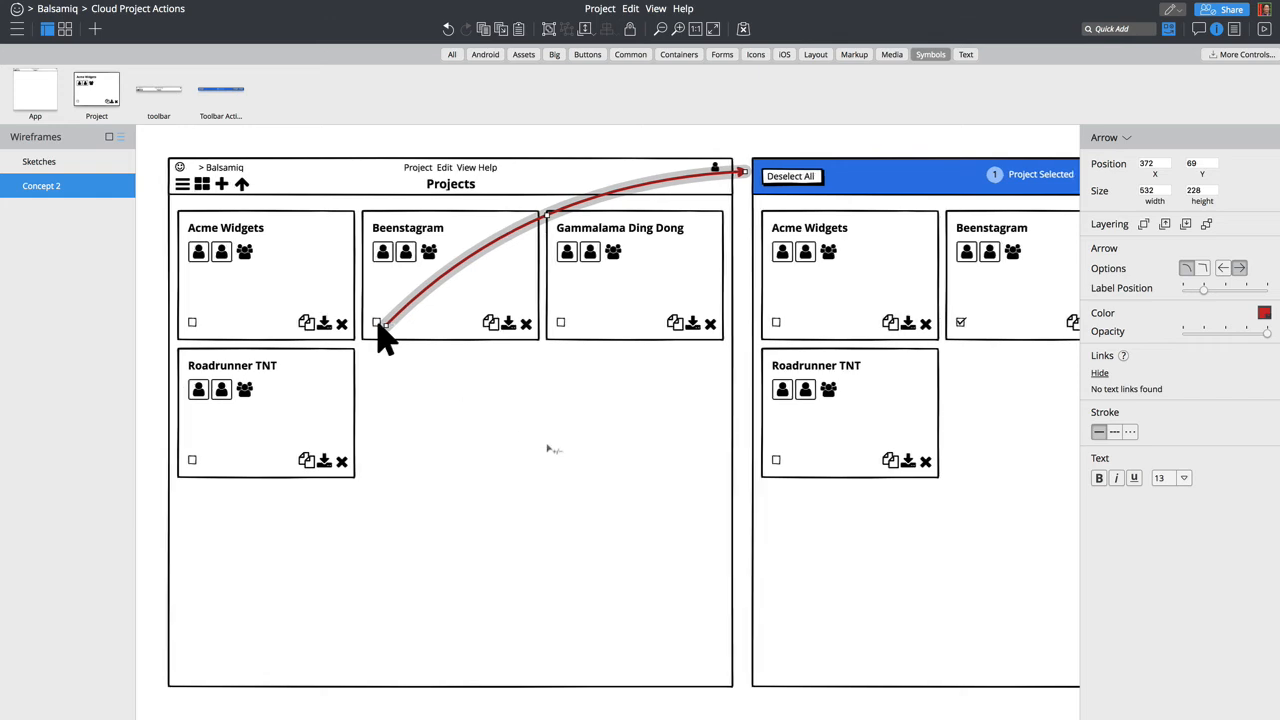
# Step: Duplicate the red arrow and move the copy so it spans the second and third app screens
pyautogui.hscroll(5, 548, 449)
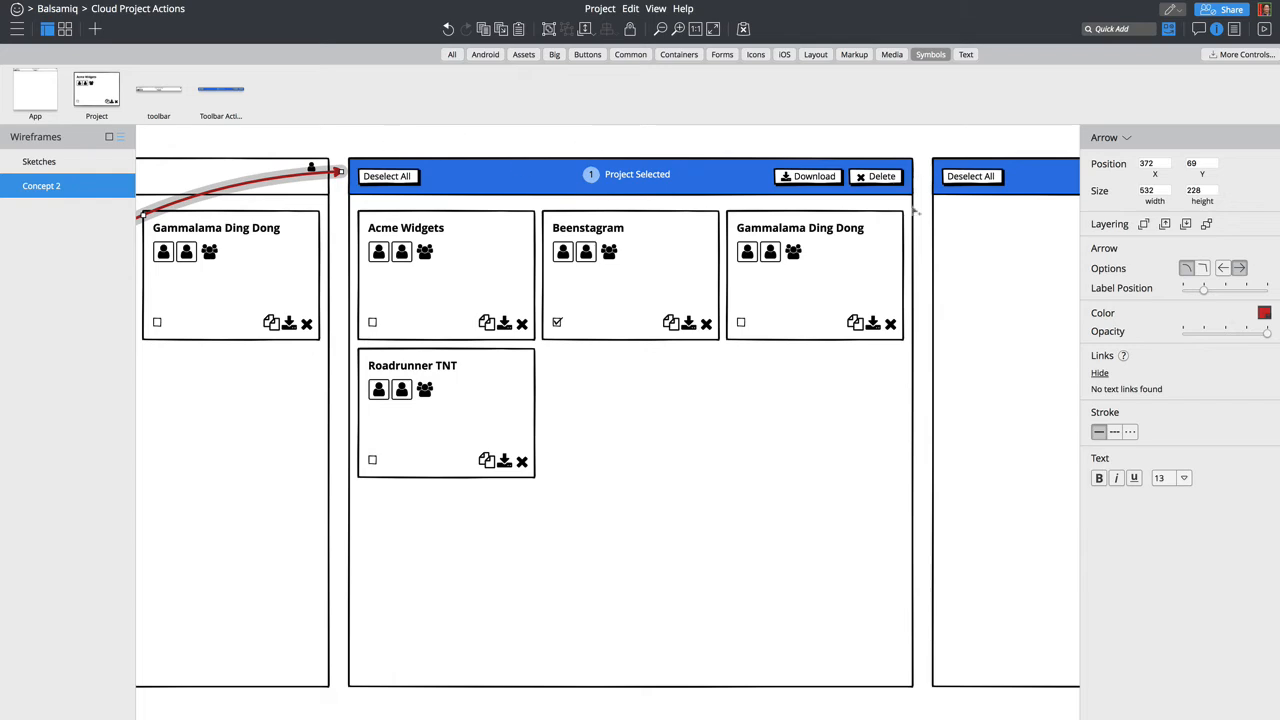
pyautogui.hotkey('ctrl', 'd')
pyautogui.moveTo(226, 200); pyautogui.dragTo(958, 210)
pyautogui.hscroll(4, 958, 210)
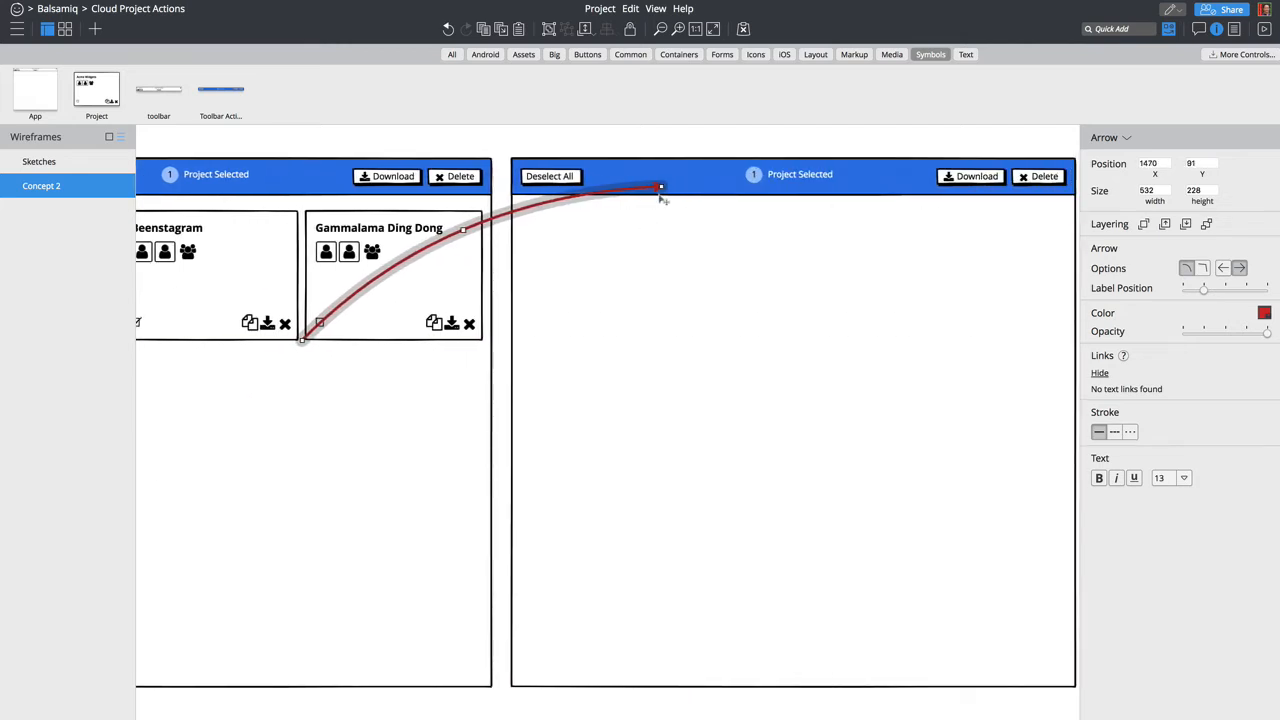
# Step: Reshape the copied arrow to bow downward from the second screen's Delete button into the third screen, about 196 by 303
pyautogui.moveTo(661, 187); pyautogui.dragTo(716, 246)
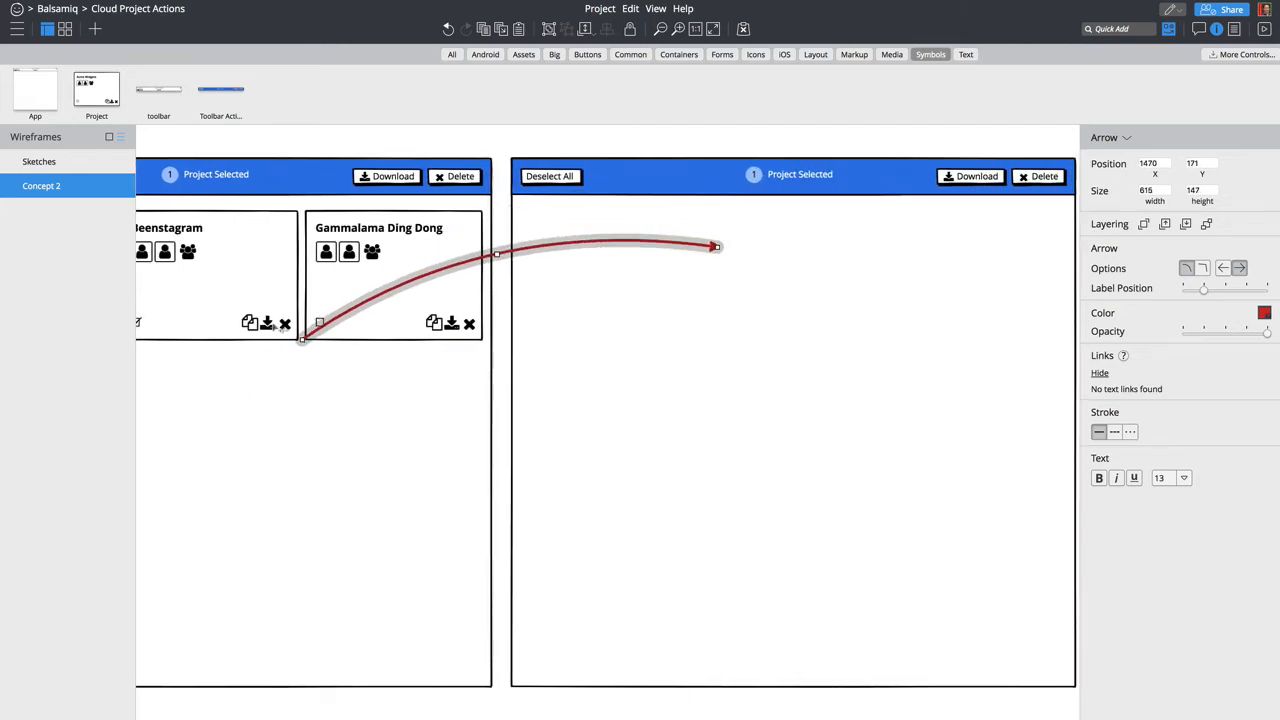
pyautogui.moveTo(303, 341); pyautogui.dragTo(458, 224)
pyautogui.moveTo(873, 131); pyautogui.dragTo(731, 342)
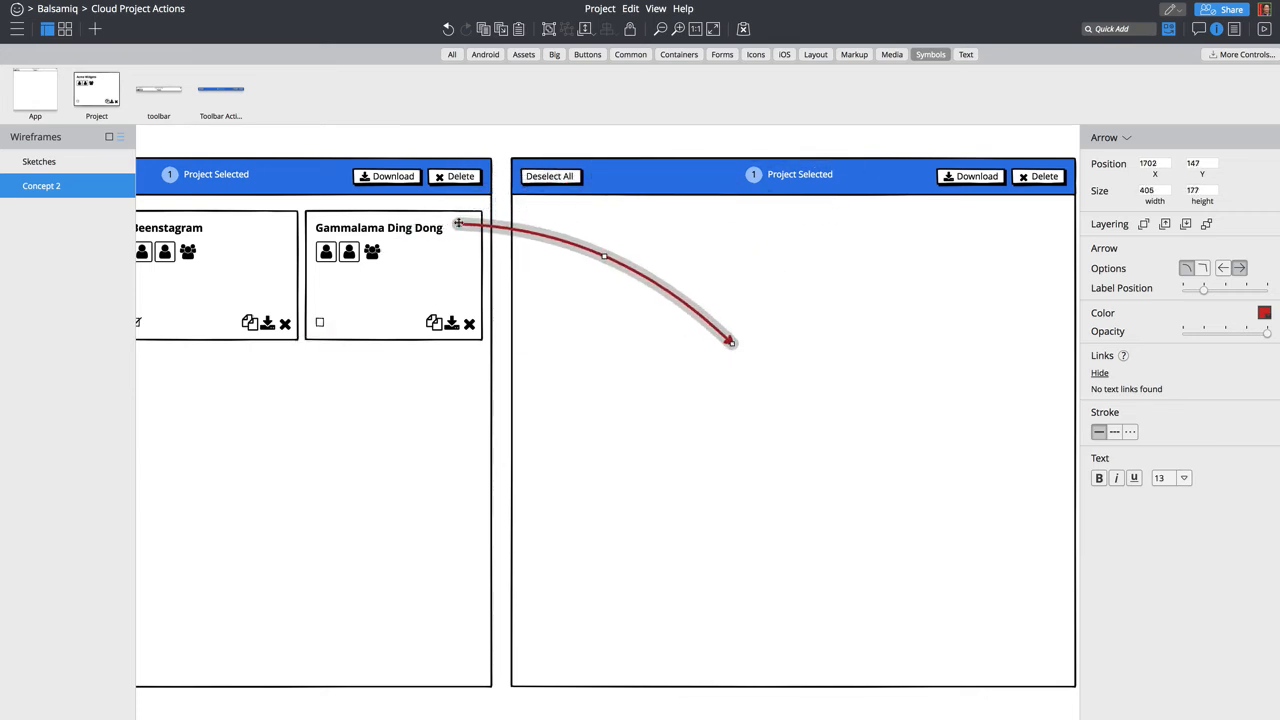
pyautogui.moveTo(458, 226); pyautogui.dragTo(485, 177)
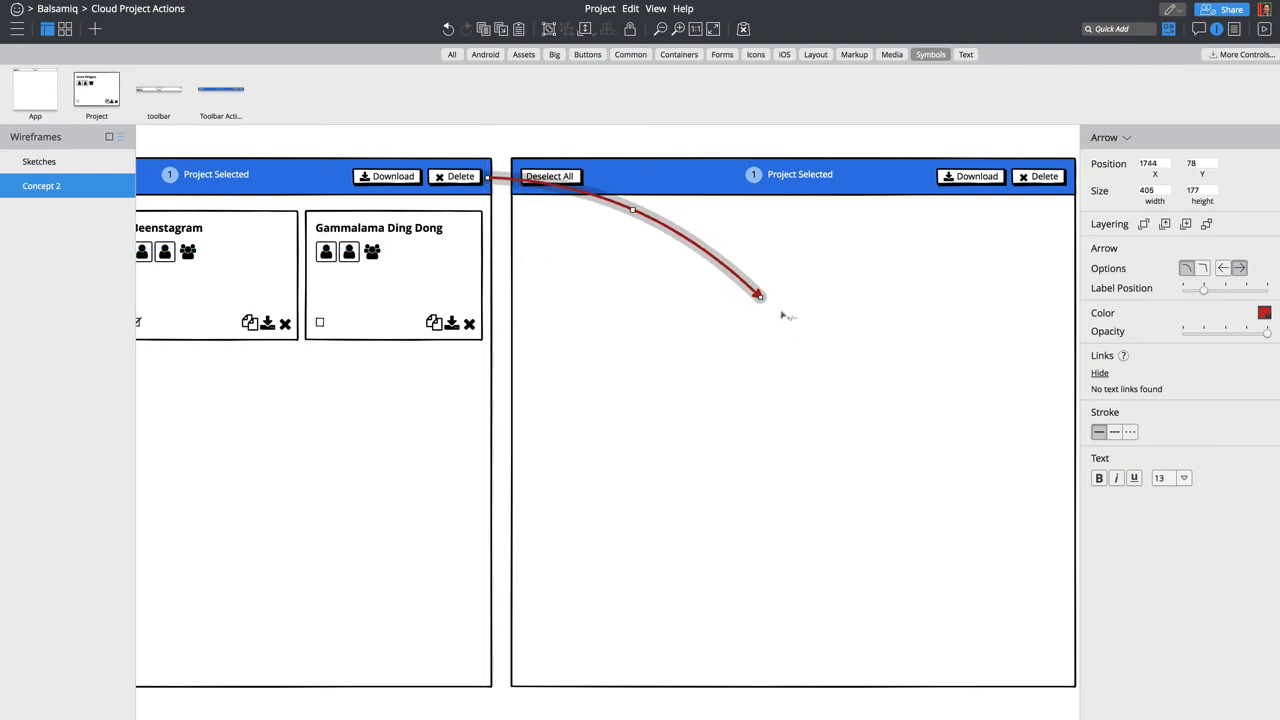
pyautogui.moveTo(758, 296); pyautogui.dragTo(618, 381)
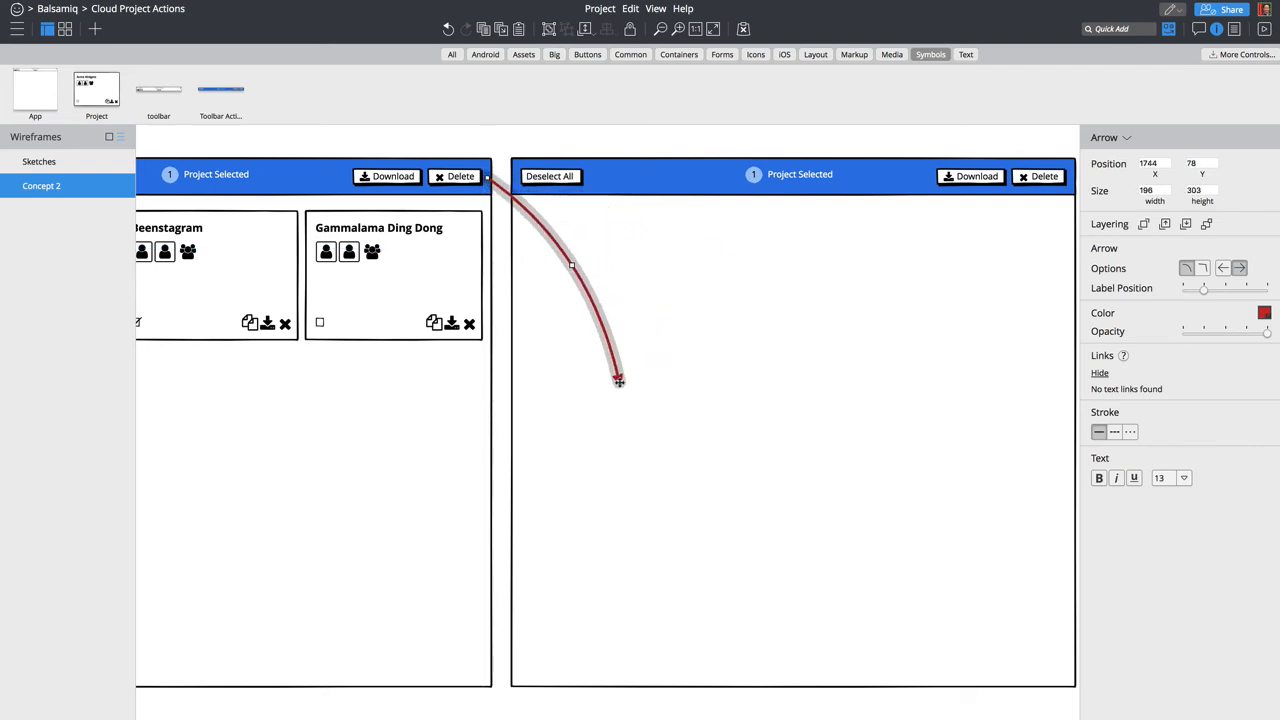
pyautogui.moveTo(570, 265); pyautogui.dragTo(525, 306)
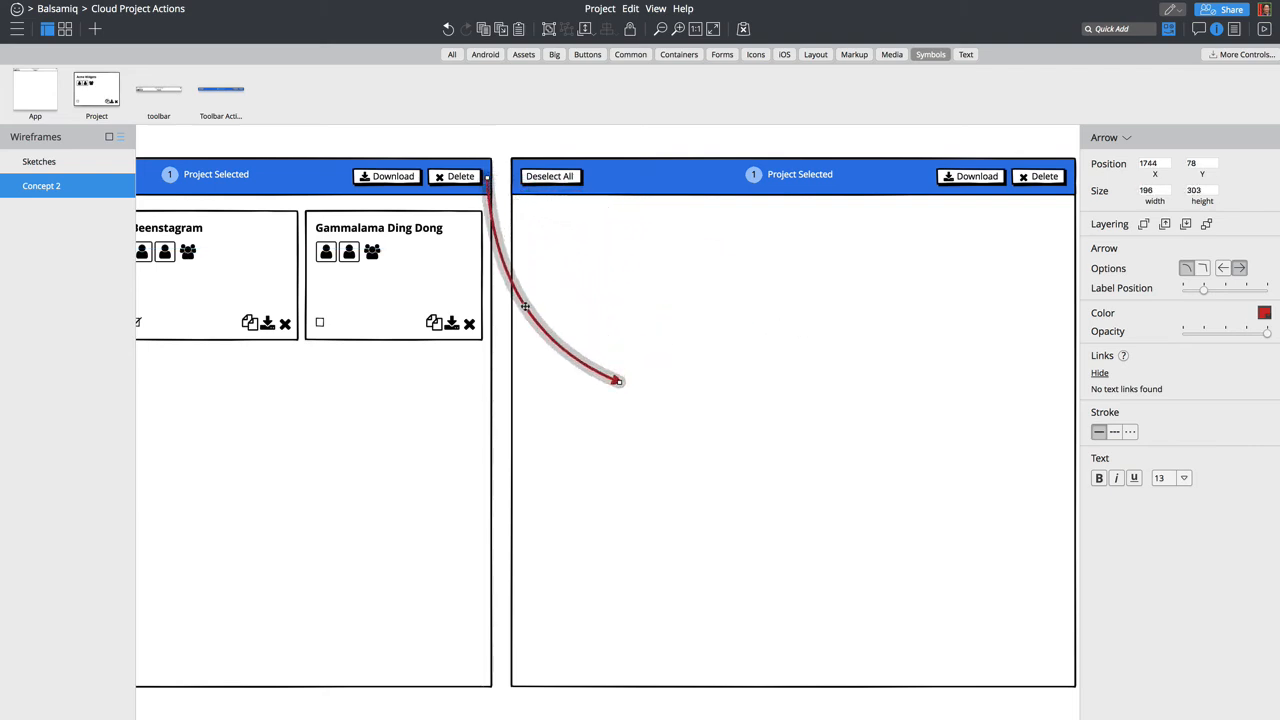
# Step: Copy the four project cards onto the third screen and bring the red arrow in front of them
pyautogui.click(294, 275)
pyautogui.moveTo(294, 275); pyautogui.dragTo(849, 277)
pyautogui.click(510, 278)
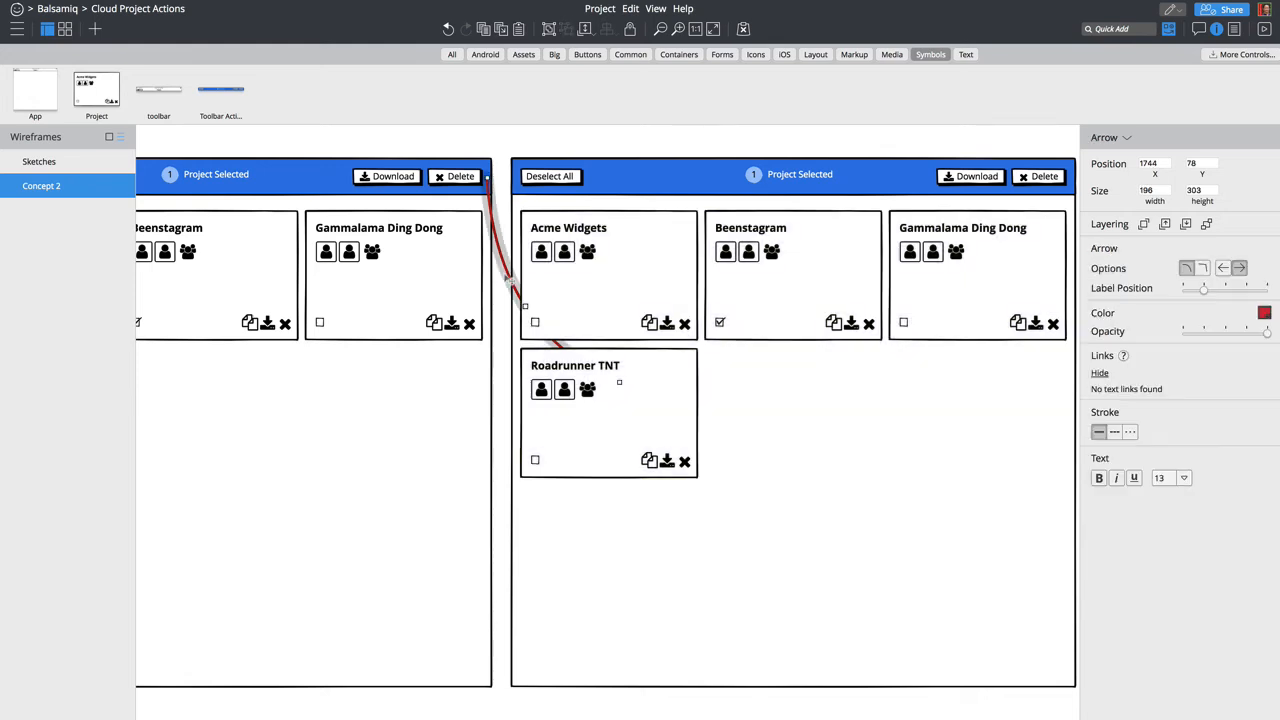
pyautogui.rightClick(510, 278)
pyautogui.click(542, 373)
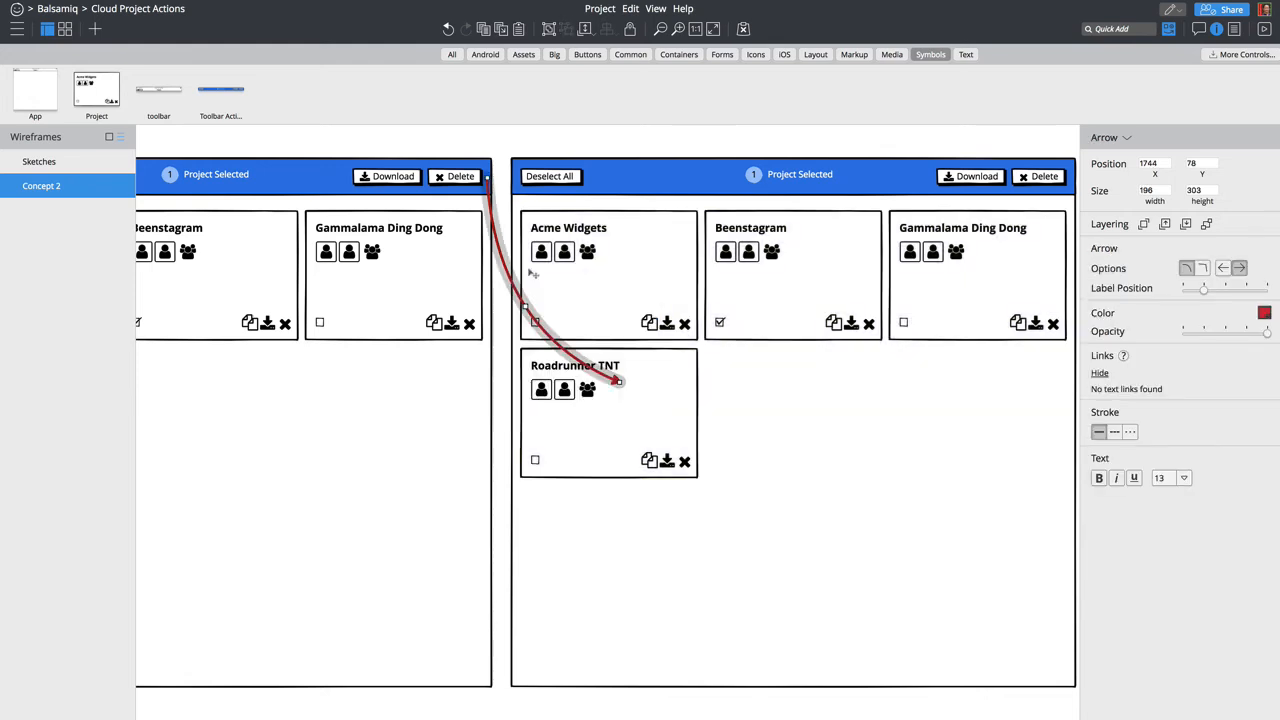
pyautogui.click(559, 141)
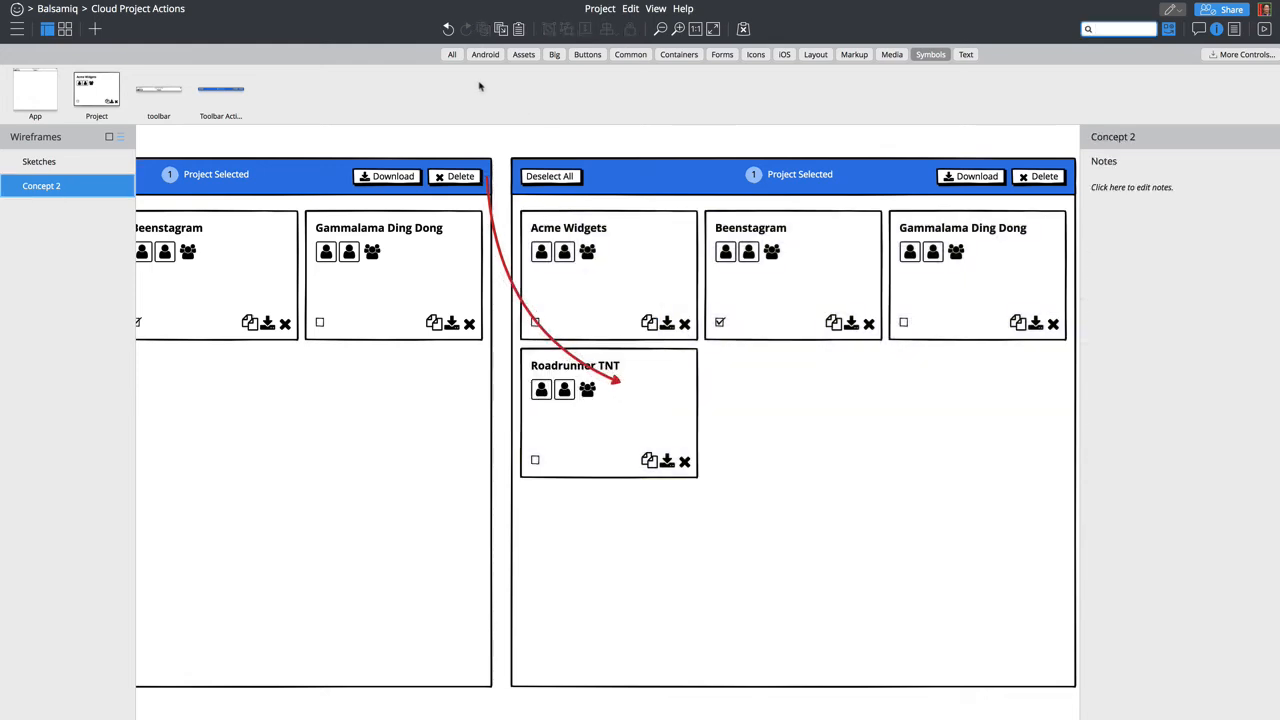
# Step: Add a Modal Screen and size it to cover the entire third app screen, about 836 by 786
pyautogui.write('modal')
pyautogui.press('Return')
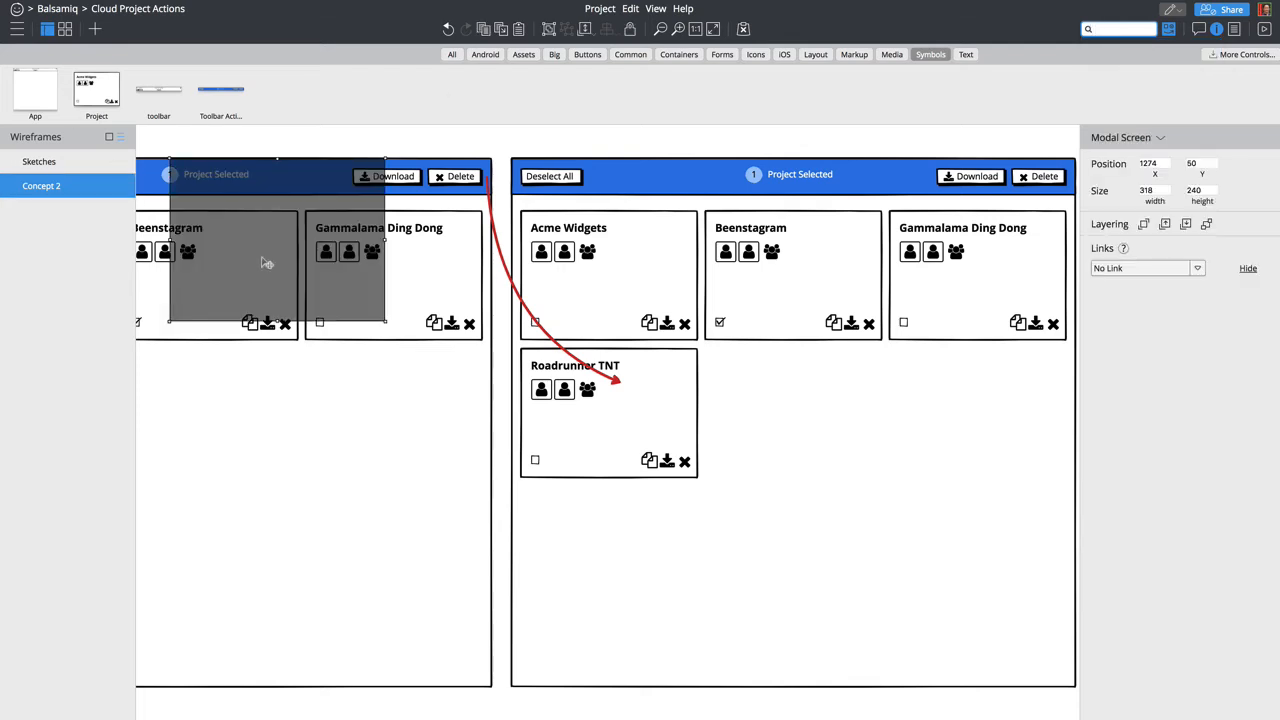
pyautogui.moveTo(266, 263); pyautogui.dragTo(600, 261)
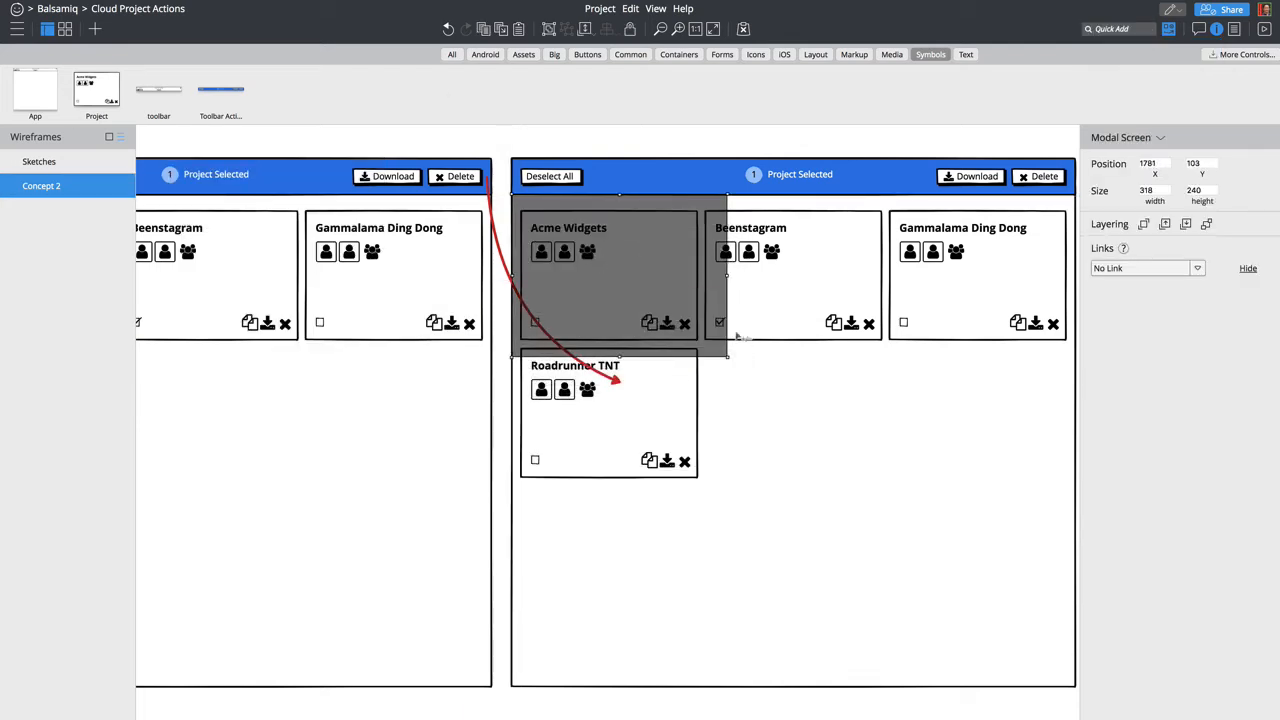
pyautogui.moveTo(725, 356); pyautogui.dragTo(1044, 686)
pyautogui.moveTo(763, 195); pyautogui.dragTo(762, 150)
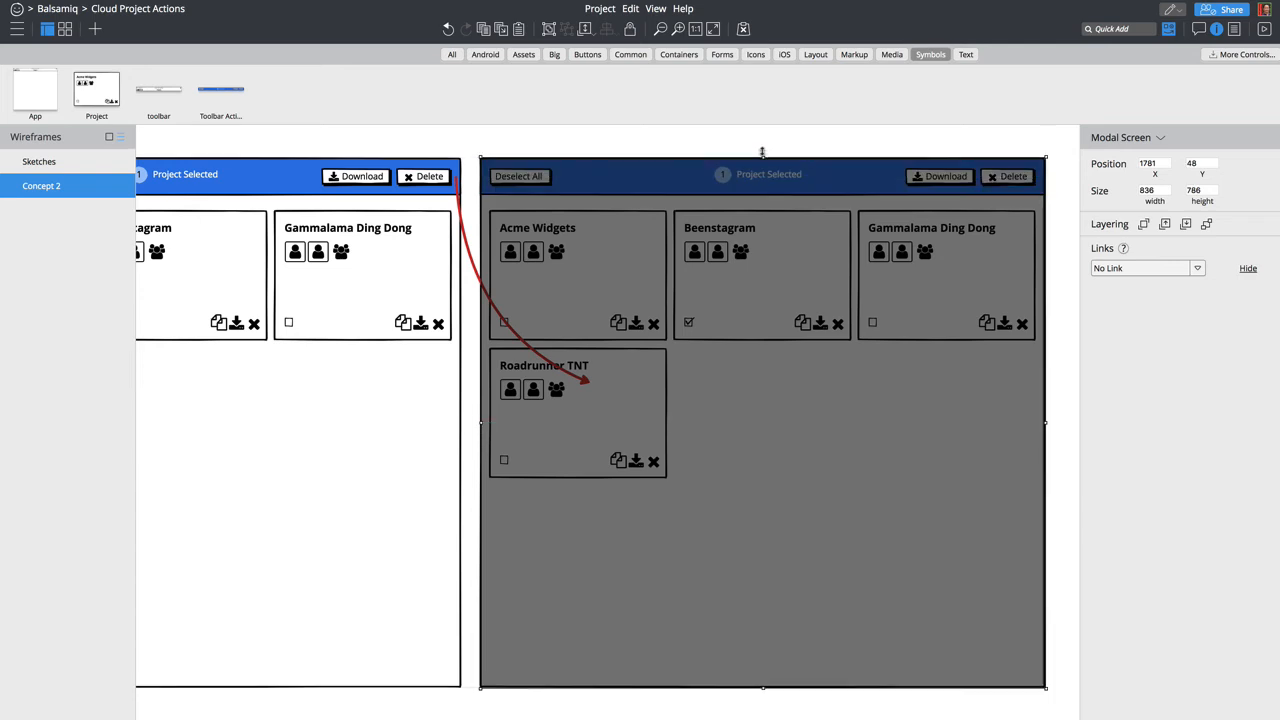
# Step: Bring the red arrow from the Delete button in front of the modal overlay
pyautogui.click(477, 269)
pyautogui.rightClick(476, 270)
pyautogui.click(503, 365)
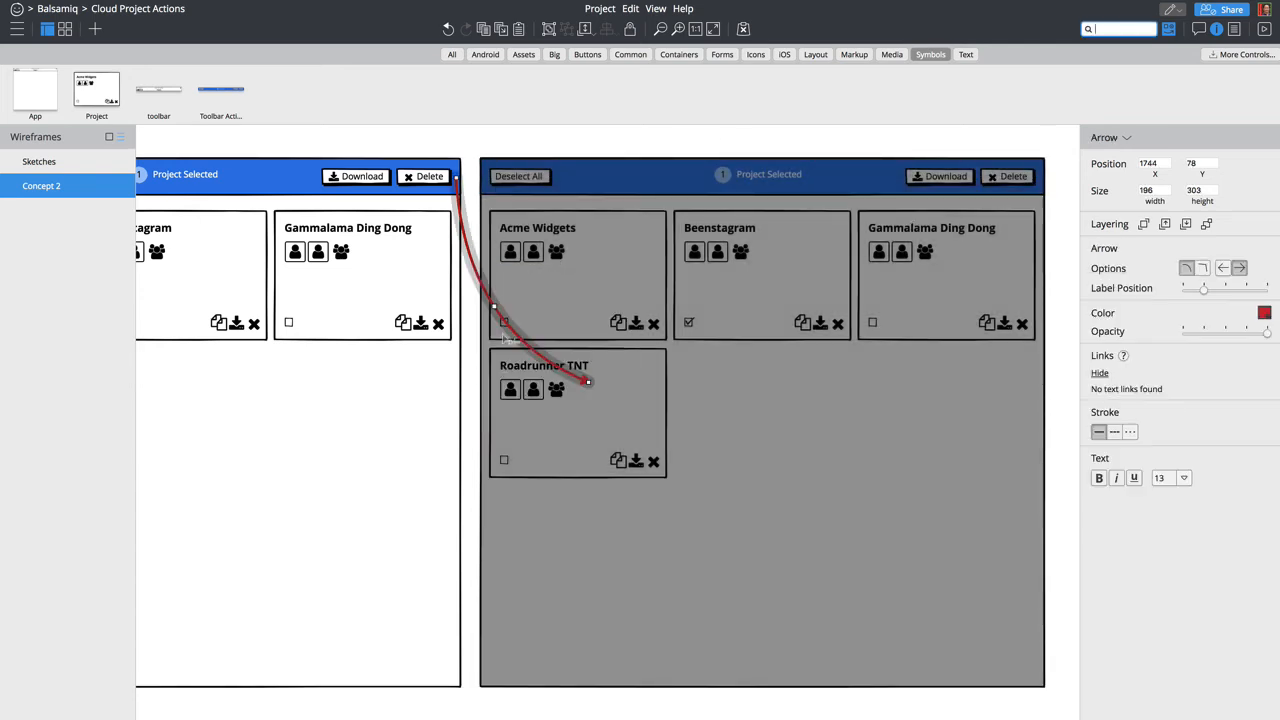
pyautogui.click(580, 147)
# Step: Add a Window over the third screen's modal overlay and title it "Are you sure you want to delete 1 Project?"
pyautogui.write('windo')
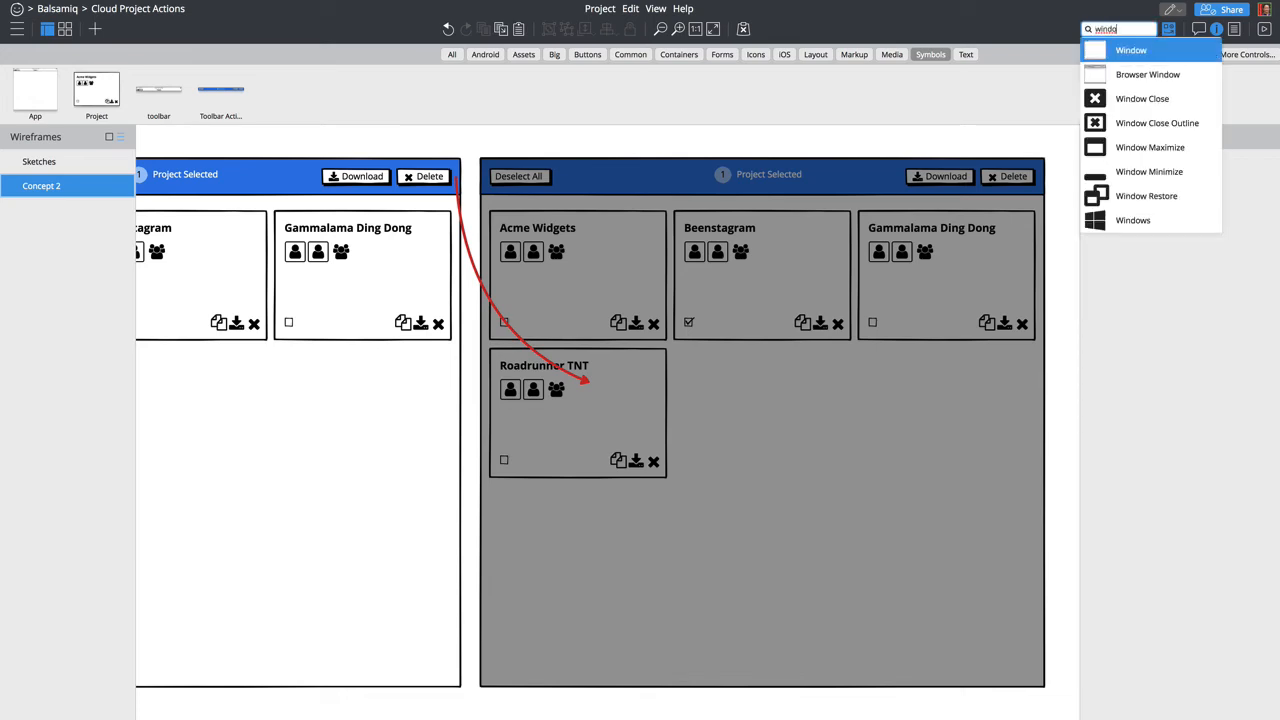
pyautogui.press('Return')
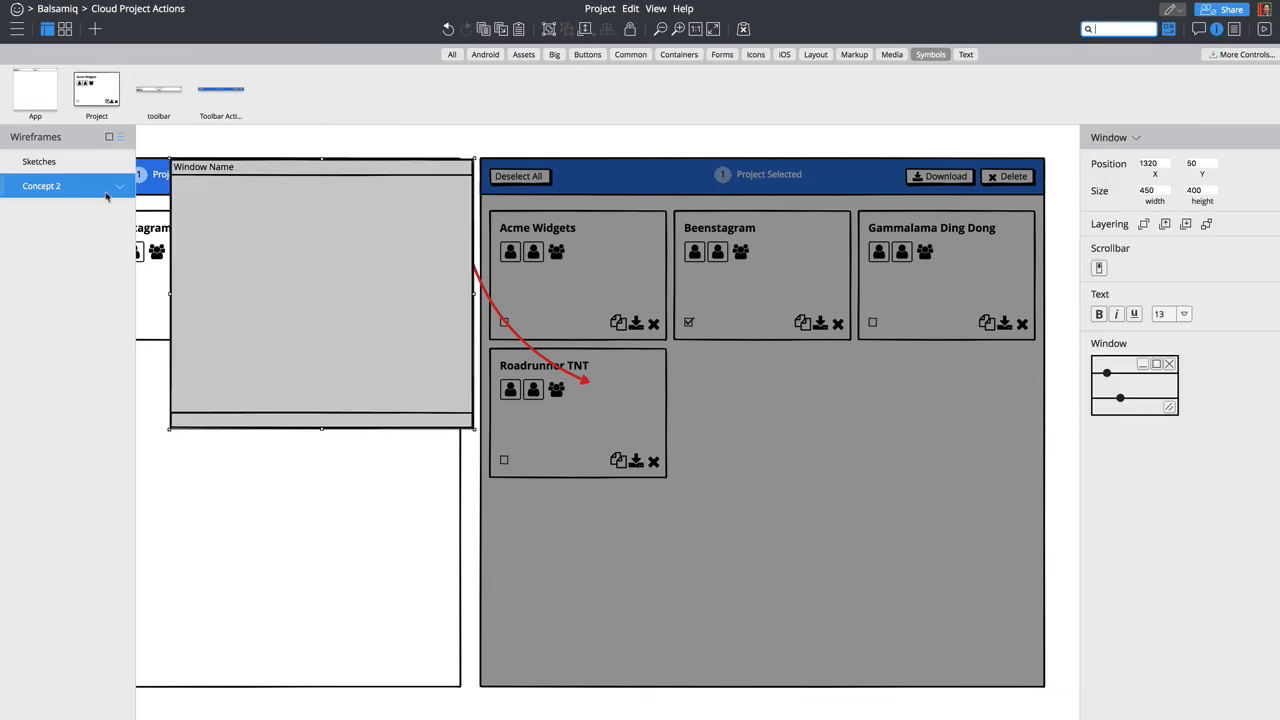
pyautogui.moveTo(262, 265); pyautogui.dragTo(731, 367)
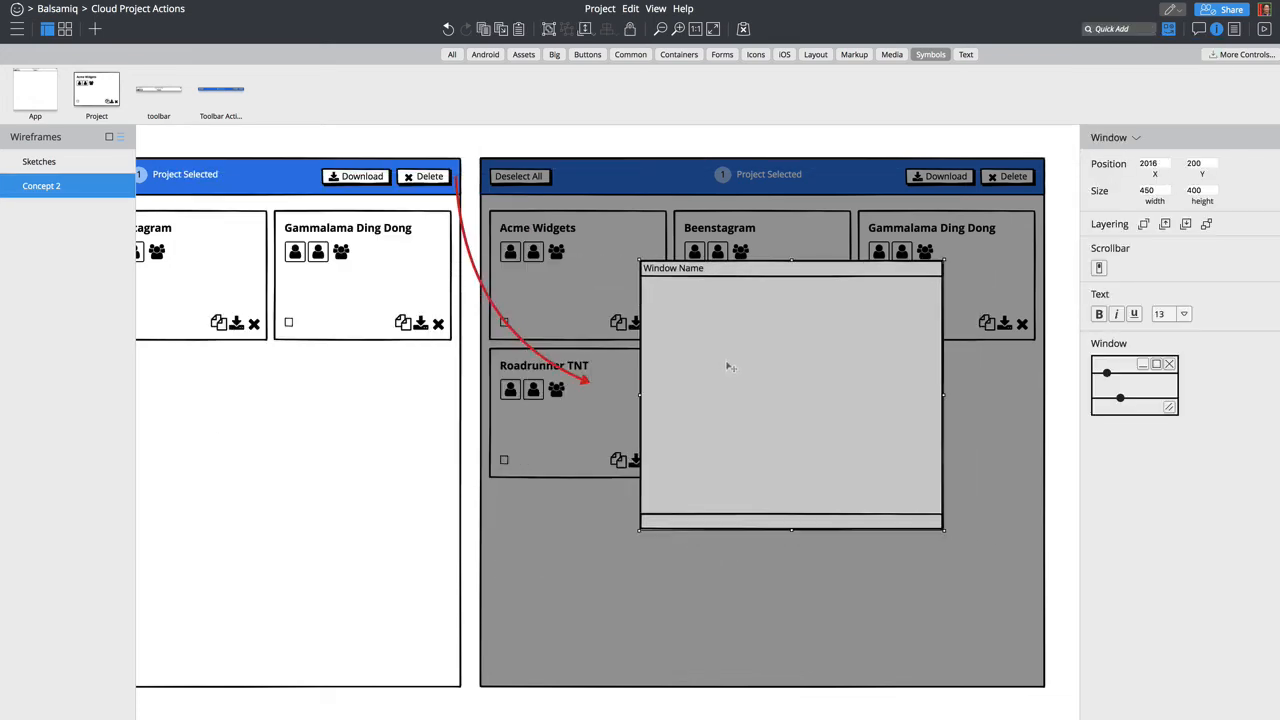
pyautogui.doubleClick(740, 306)
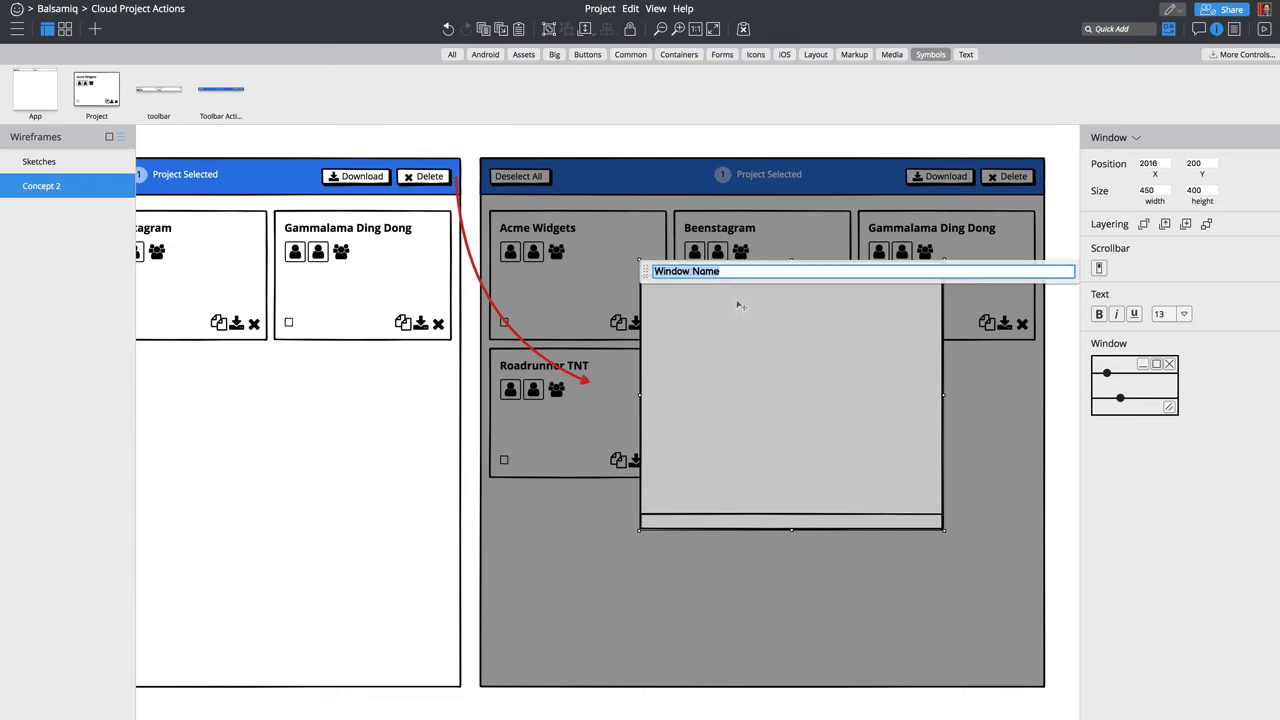
pyautogui.write('Are you sure you want to delete')
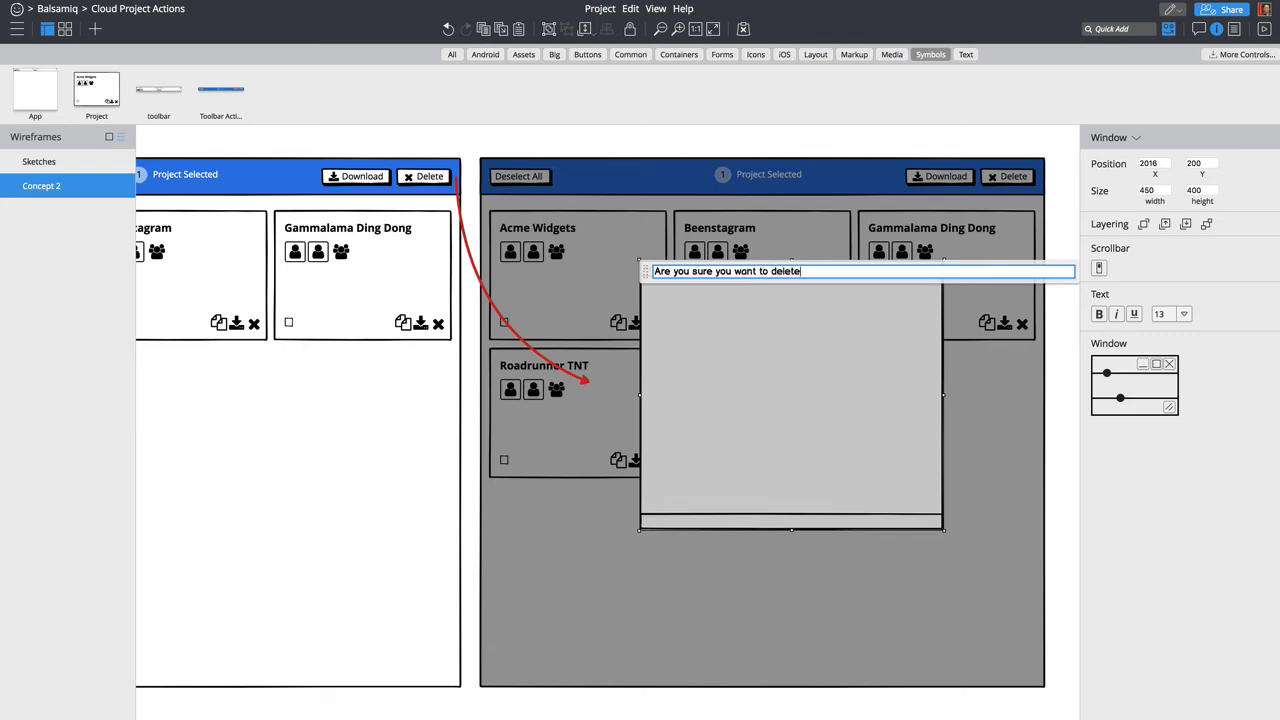
pyautogui.write(' 1 Project?')
pyautogui.press('Return')
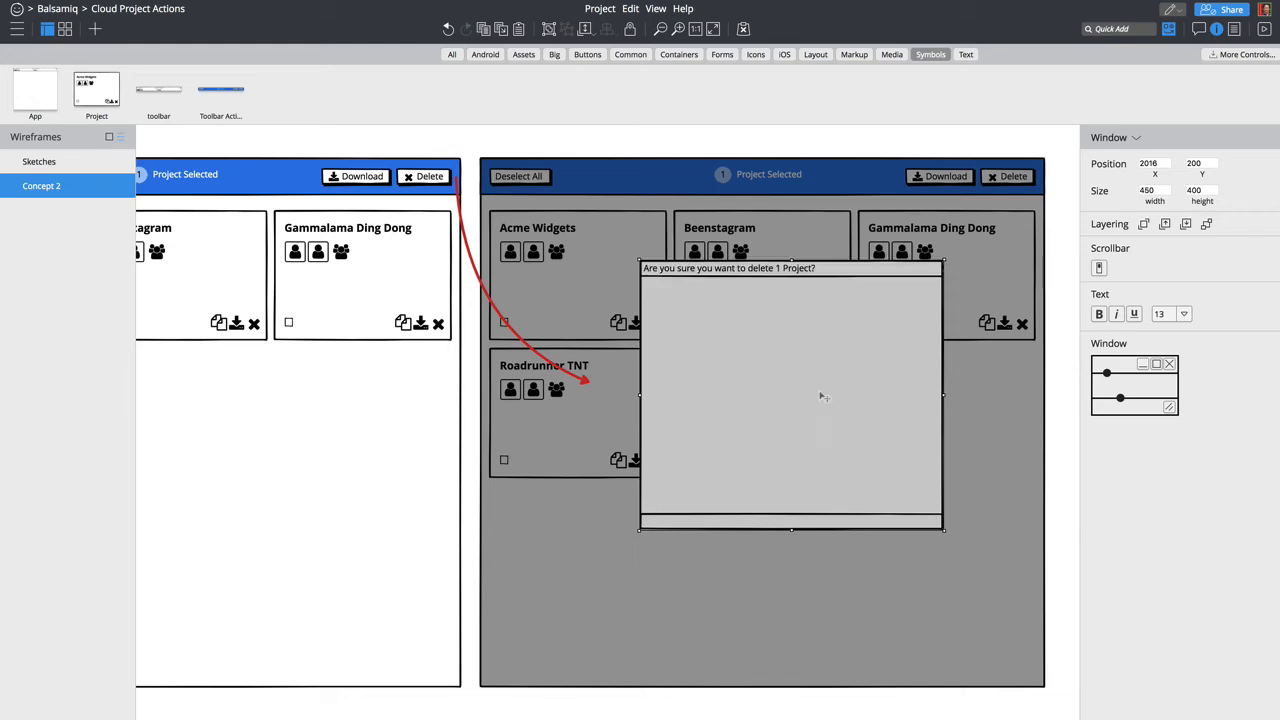
# Step: Shrink the dialog window to about 345 by 173, remove its bottom bar and place it over the middle of the third screen
pyautogui.moveTo(931, 394); pyautogui.dragTo(872, 397)
pyautogui.moveTo(1105, 375); pyautogui.dragTo(1106, 384)
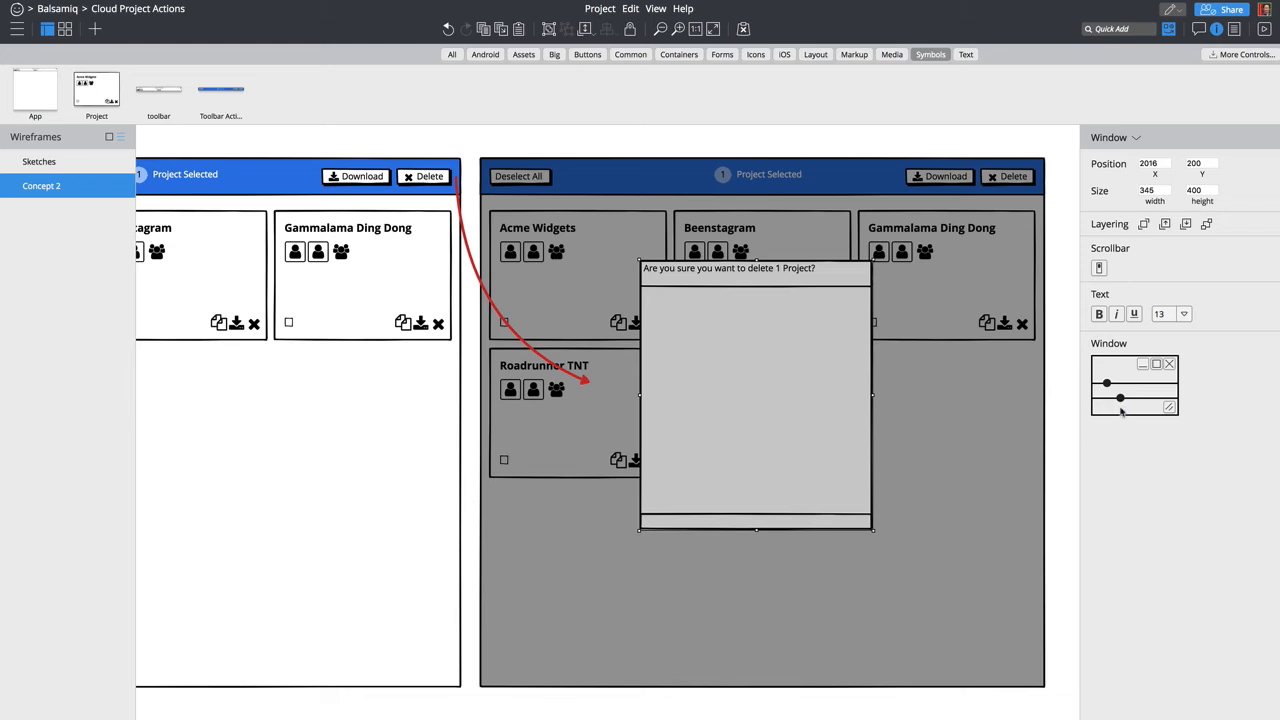
pyautogui.moveTo(1120, 399); pyautogui.dragTo(1120, 552)
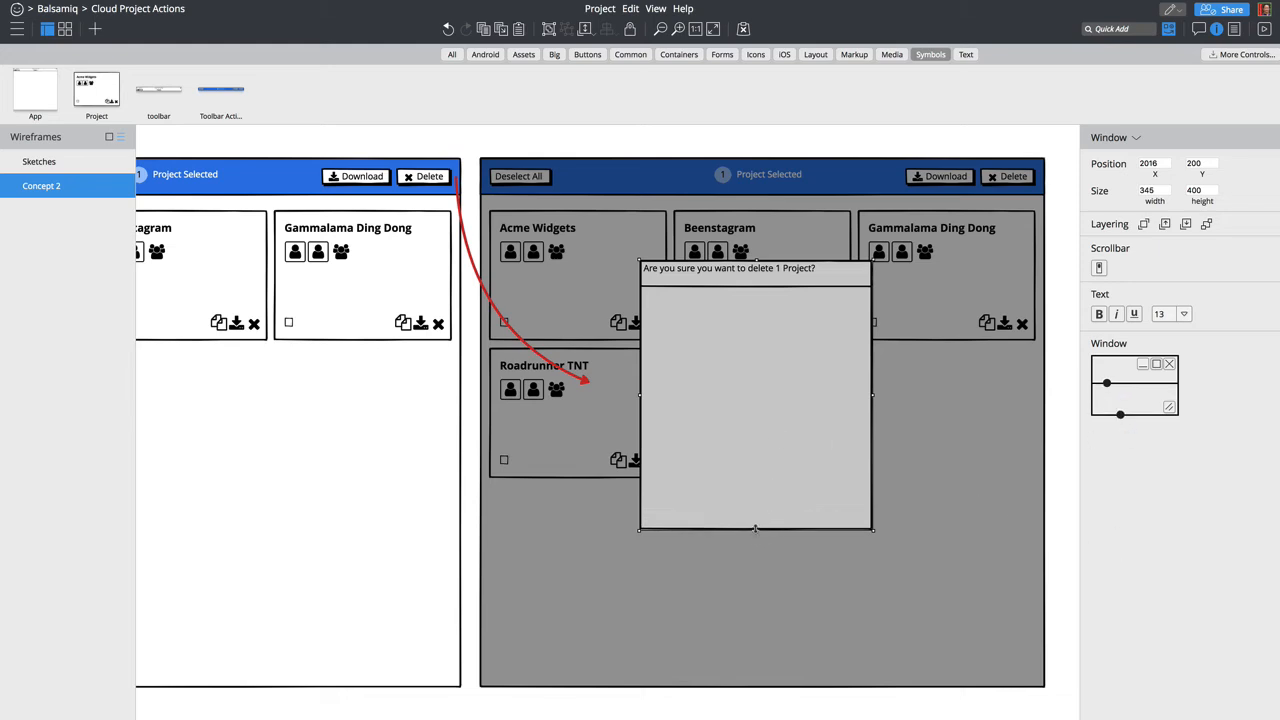
pyautogui.moveTo(757, 530); pyautogui.dragTo(755, 393)
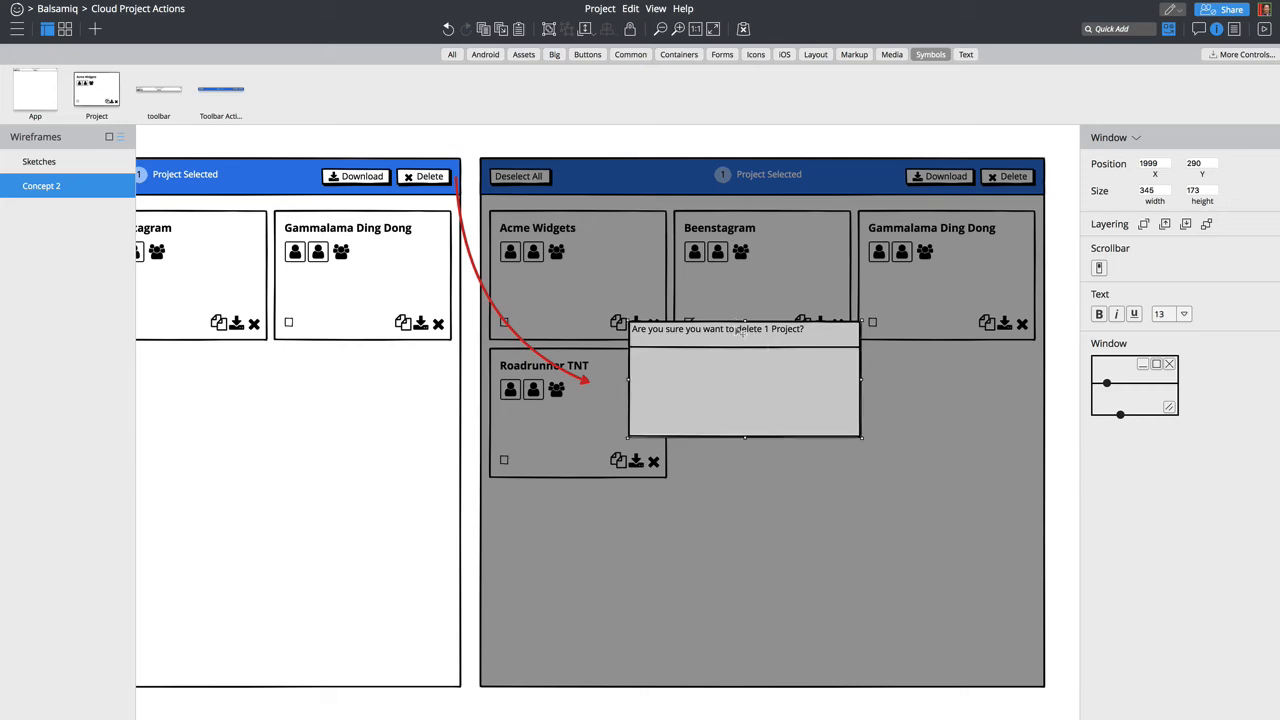
pyautogui.moveTo(1107, 384); pyautogui.dragTo(1106, 372)
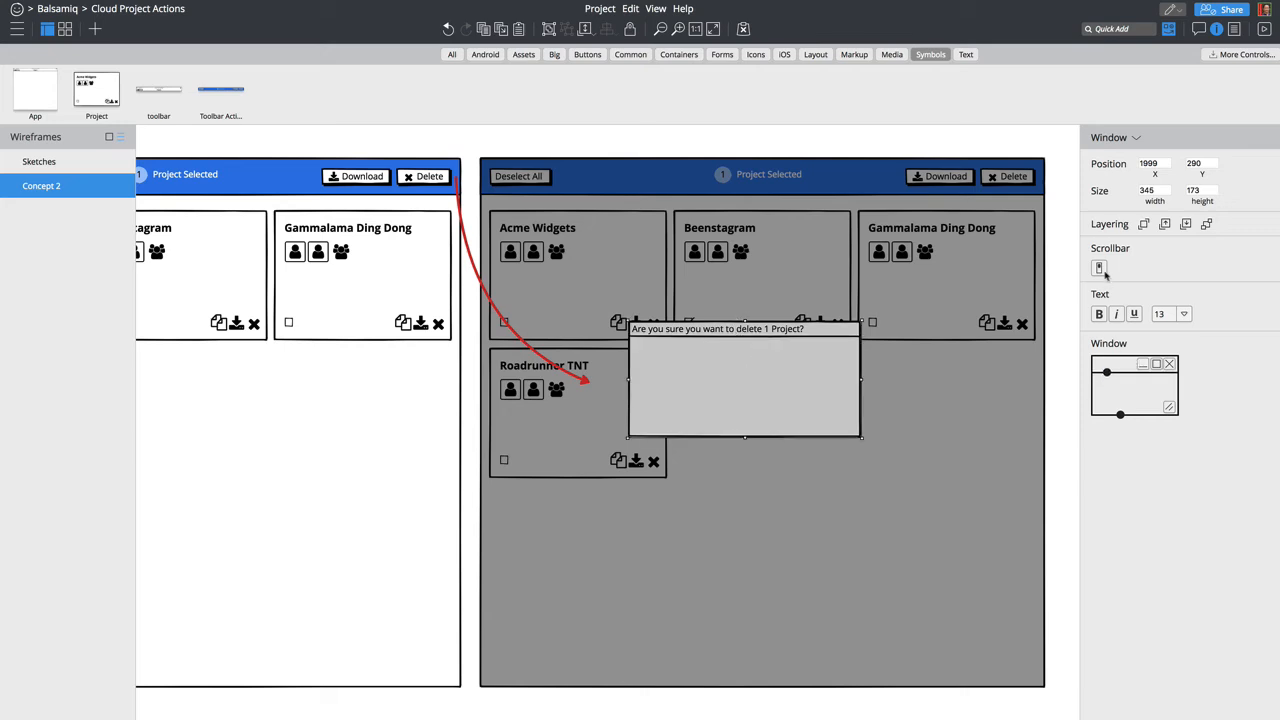
# Step: Copy the question from the dialog window's title and leave the title empty
pyautogui.doubleClick(753, 368)
pyautogui.hotkey('ctrl', 'c')
pyautogui.press('BackSpace')
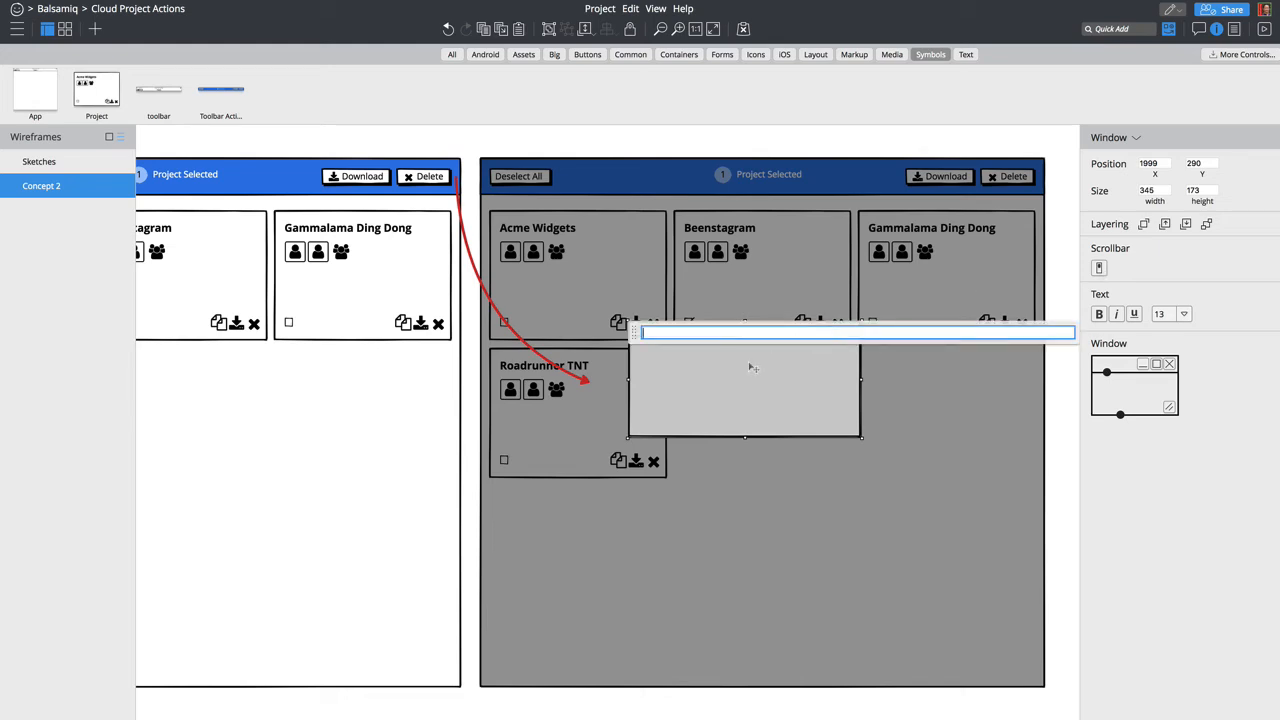
pyautogui.press('Return')
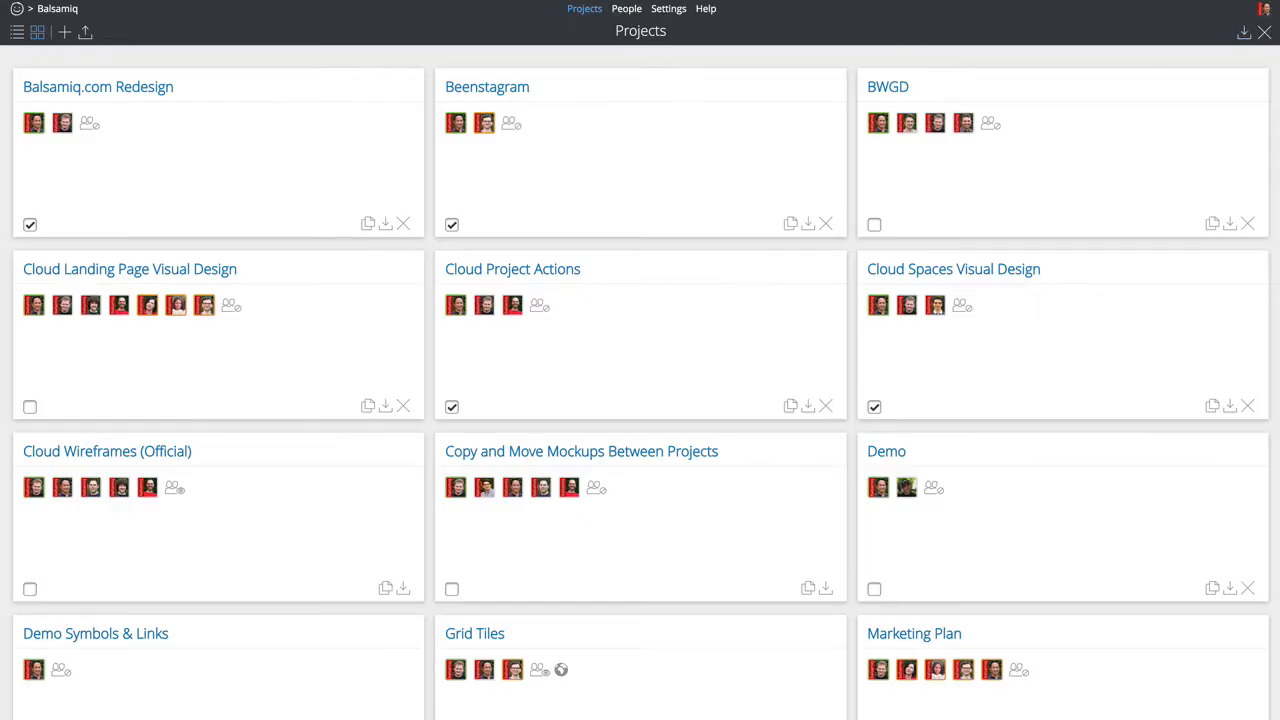
# Step: Examine the layout of the live Sharing Settings dialog for the Balsamiq.com Redesign project, then close it
pyautogui.click(89, 123)
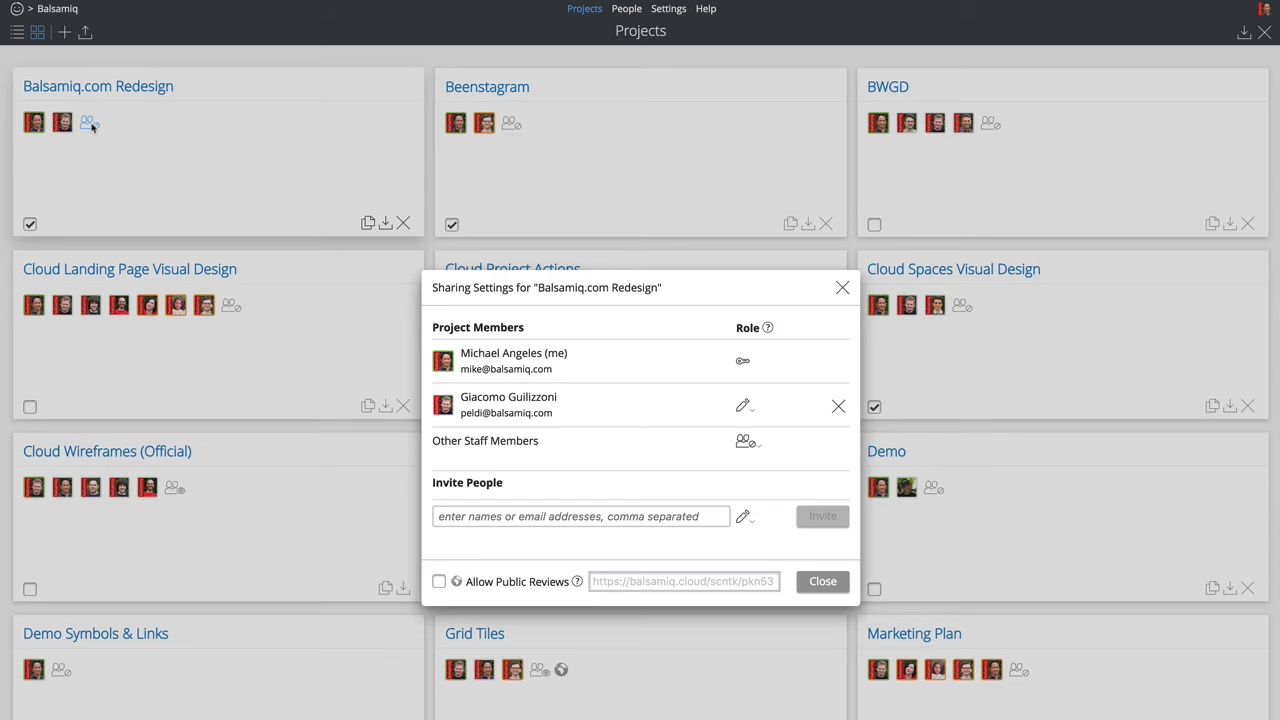
pyautogui.click(842, 287)
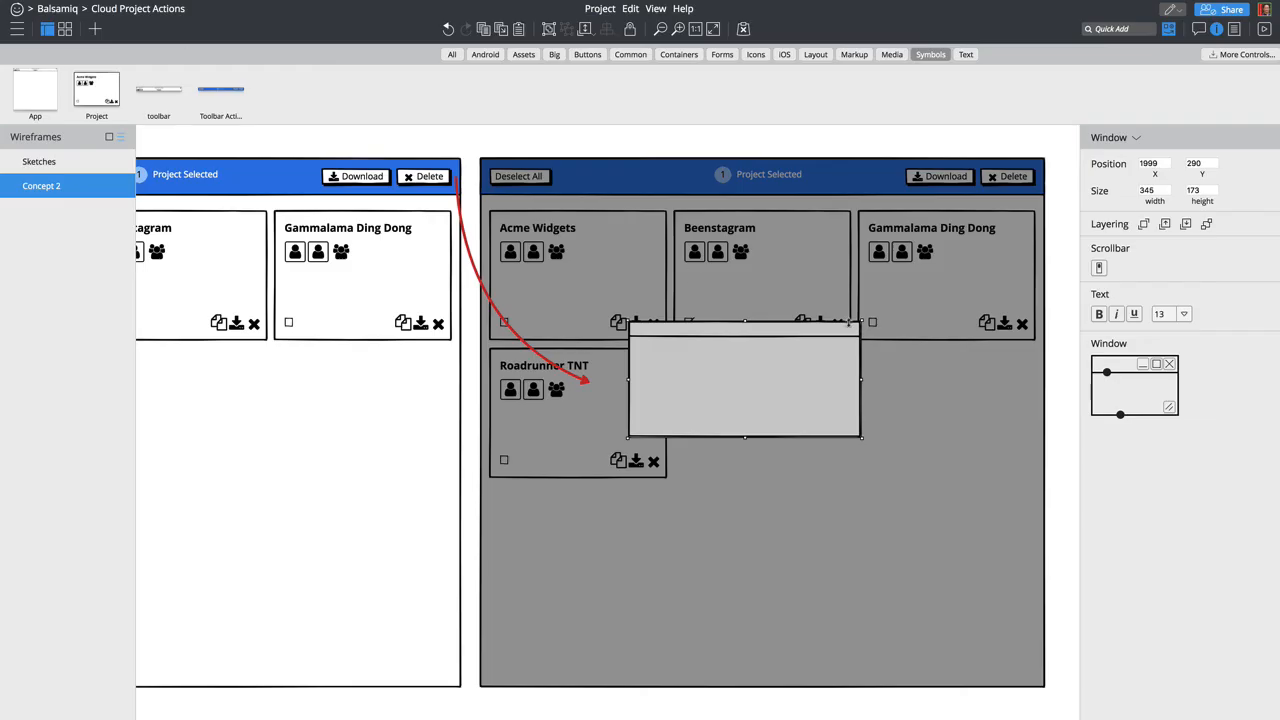
# Step: Title the dialog window "Confirm Project Deletion"
pyautogui.doubleClick(733, 385)
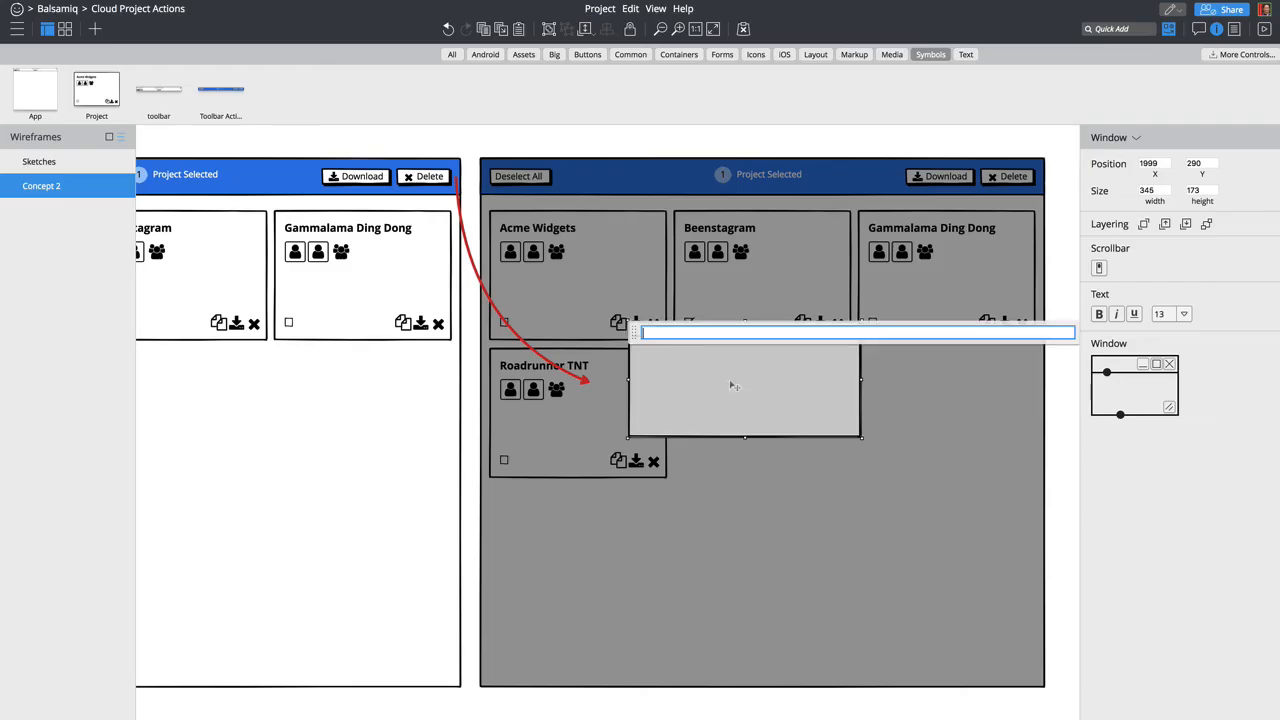
pyautogui.write('Con fir')
pyautogui.press('Return')
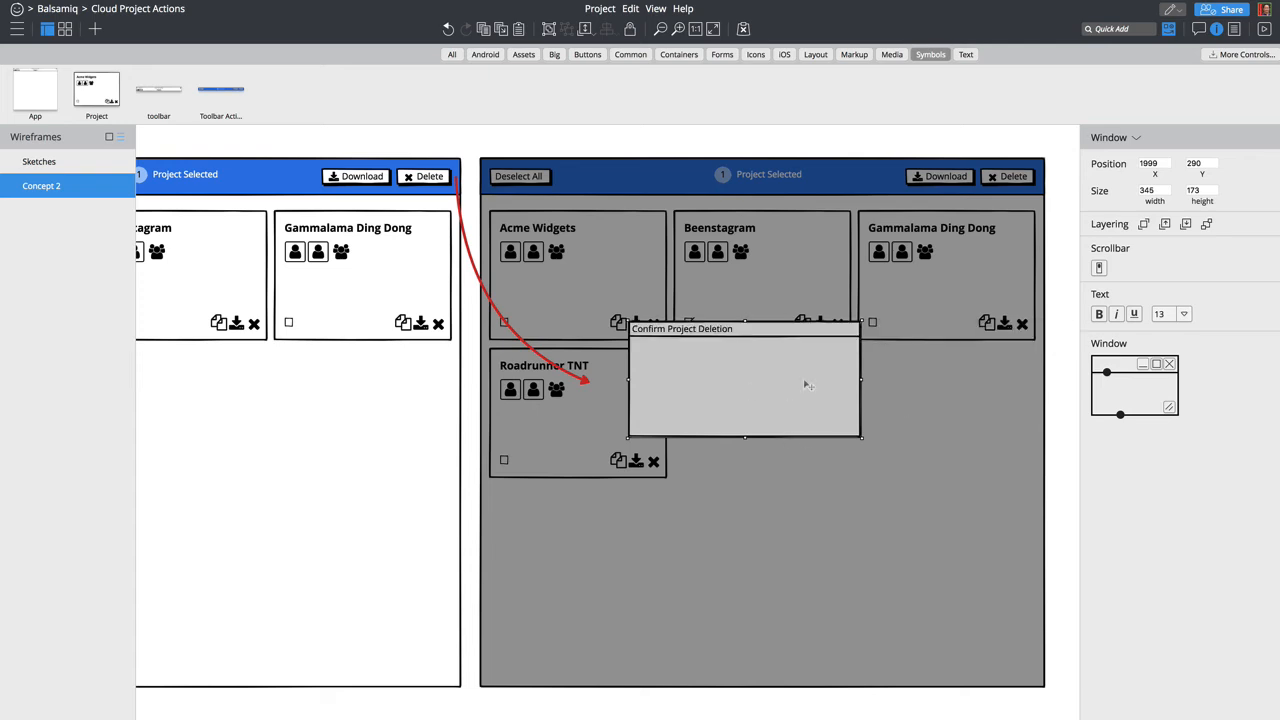
pyautogui.doubleClick(806, 385)
pyautogui.press('Escape')
# Step: Paste the copied question as a text block and place it inside the confirmation dialog
pyautogui.hscroll(-15, 556, 168)
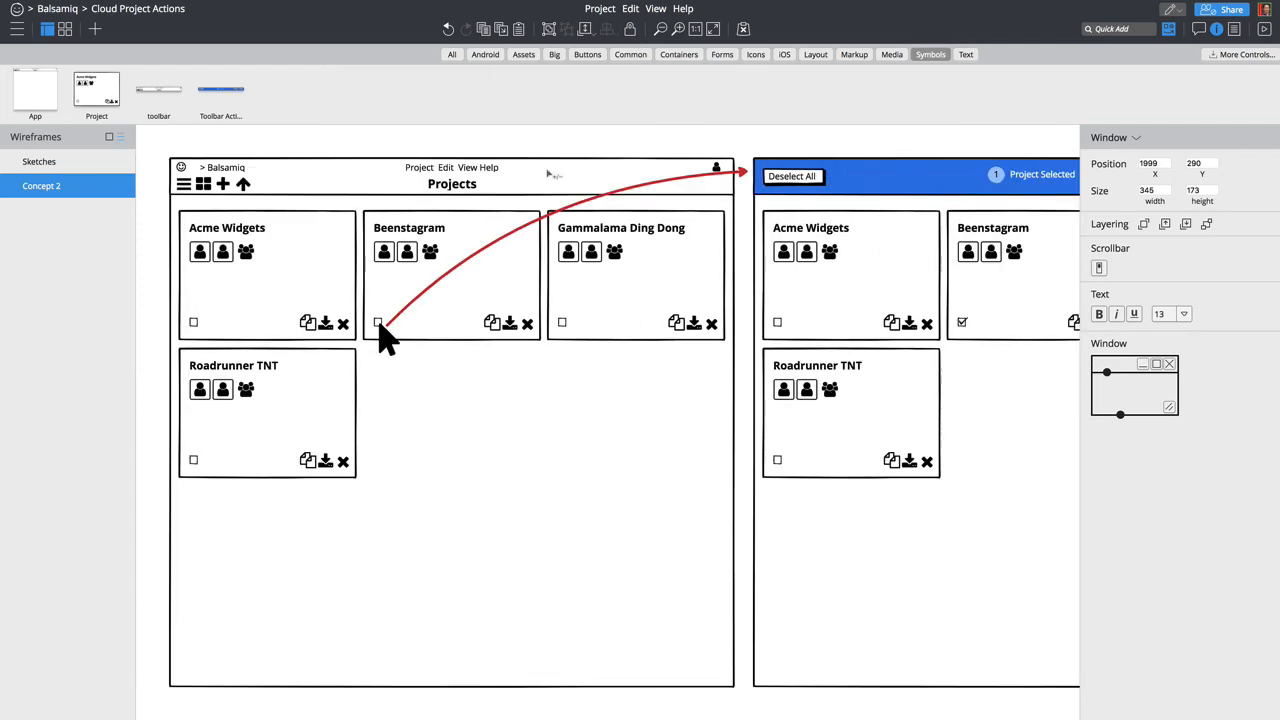
pyautogui.hscroll(11, 548, 174)
pyautogui.click(967, 428)
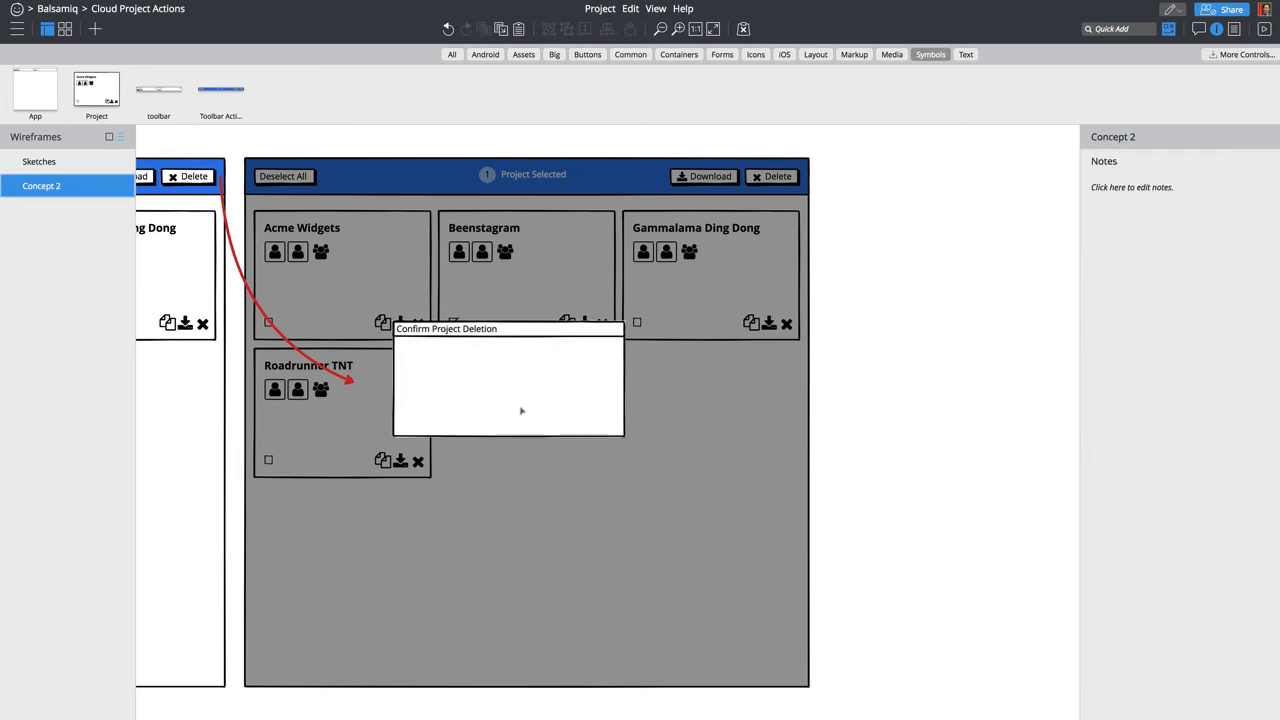
pyautogui.hotkey('ctrl', 'v')
pyautogui.moveTo(304, 198); pyautogui.dragTo(538, 388)
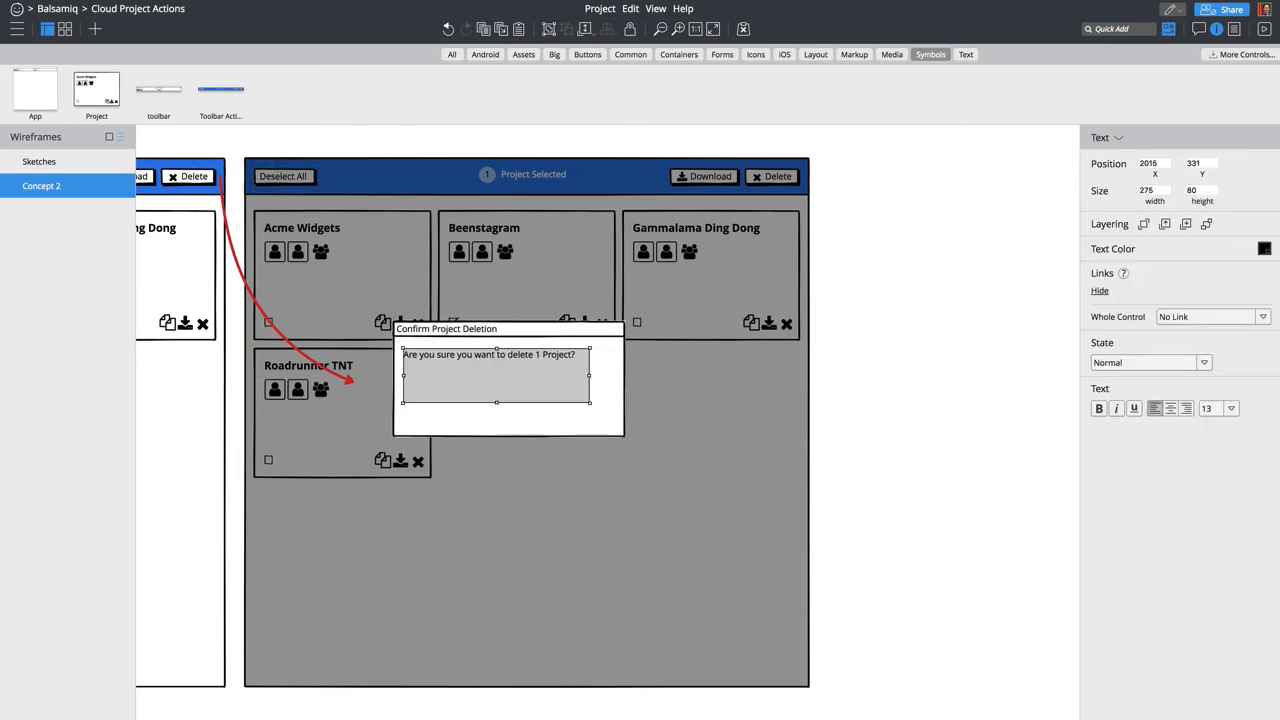
# Step: Enlarge the question text to size 16 and resize its box to about 313 by 66 so it fits one line
pyautogui.hotkey('ctrl', ']')
pyautogui.hotkey('ctrl', ']')
pyautogui.hotkey('ctrl', ']')
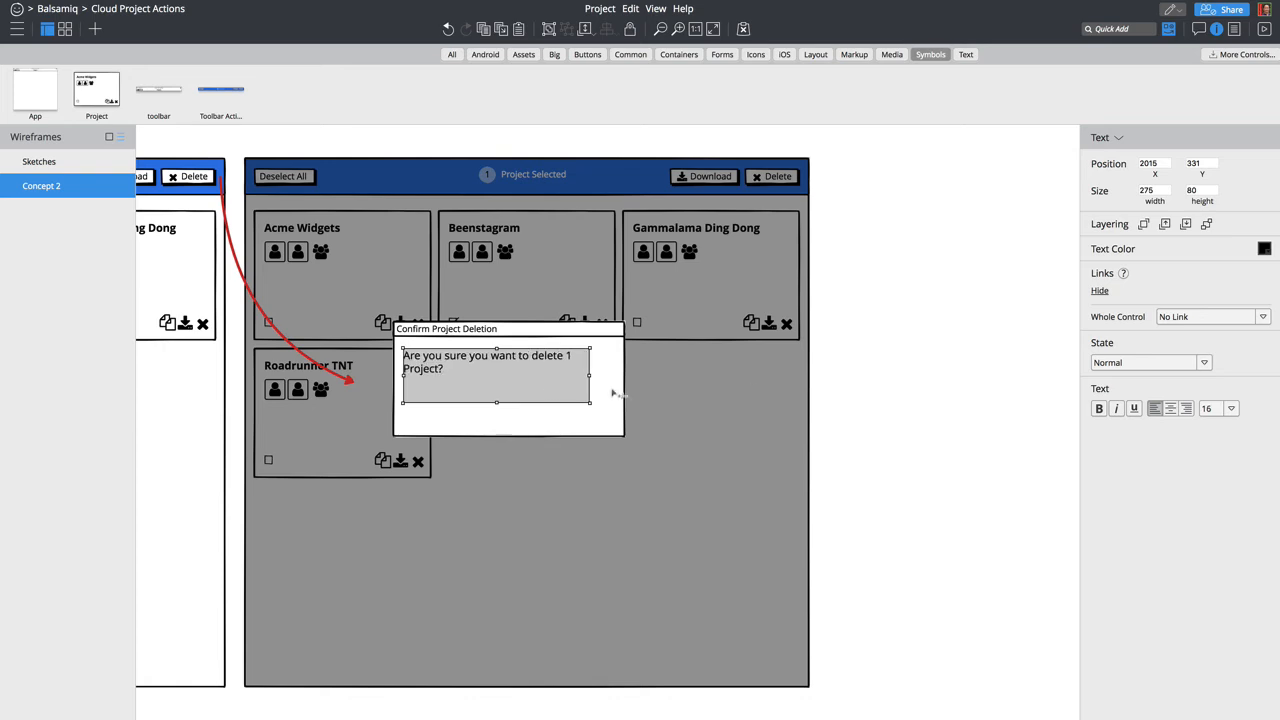
pyautogui.moveTo(589, 378); pyautogui.dragTo(616, 377)
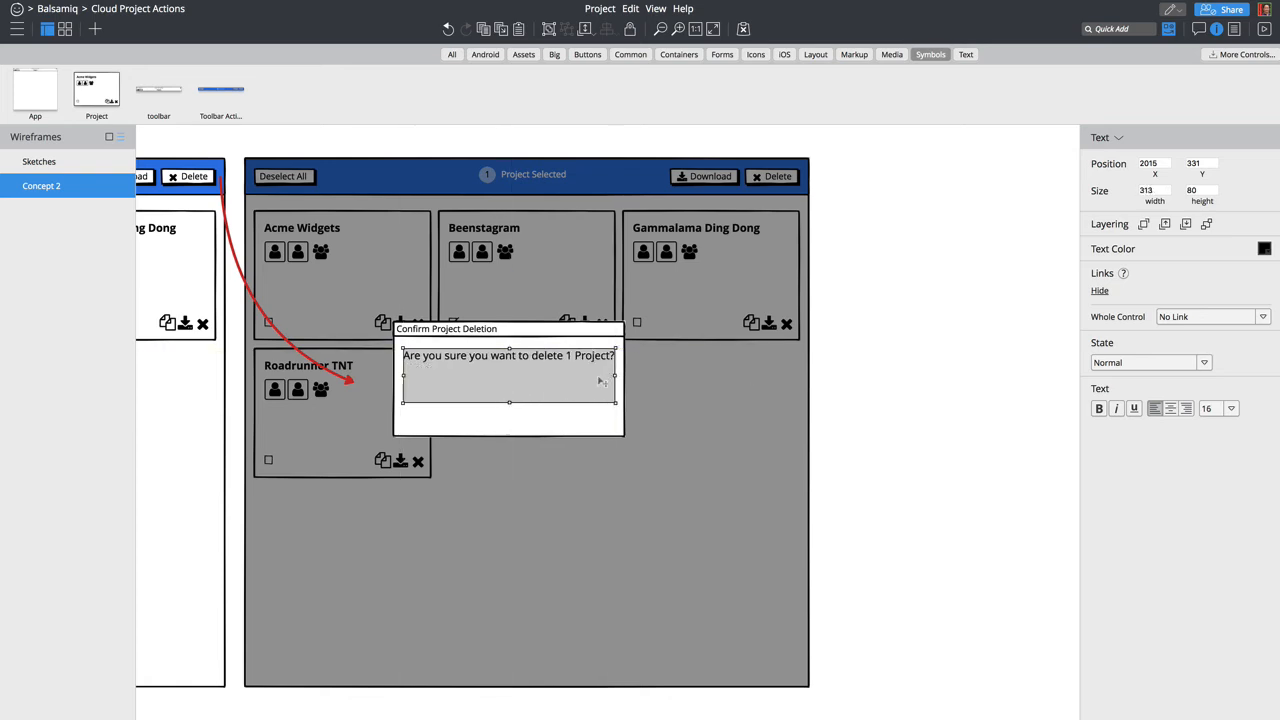
pyautogui.moveTo(511, 410); pyautogui.dragTo(510, 396)
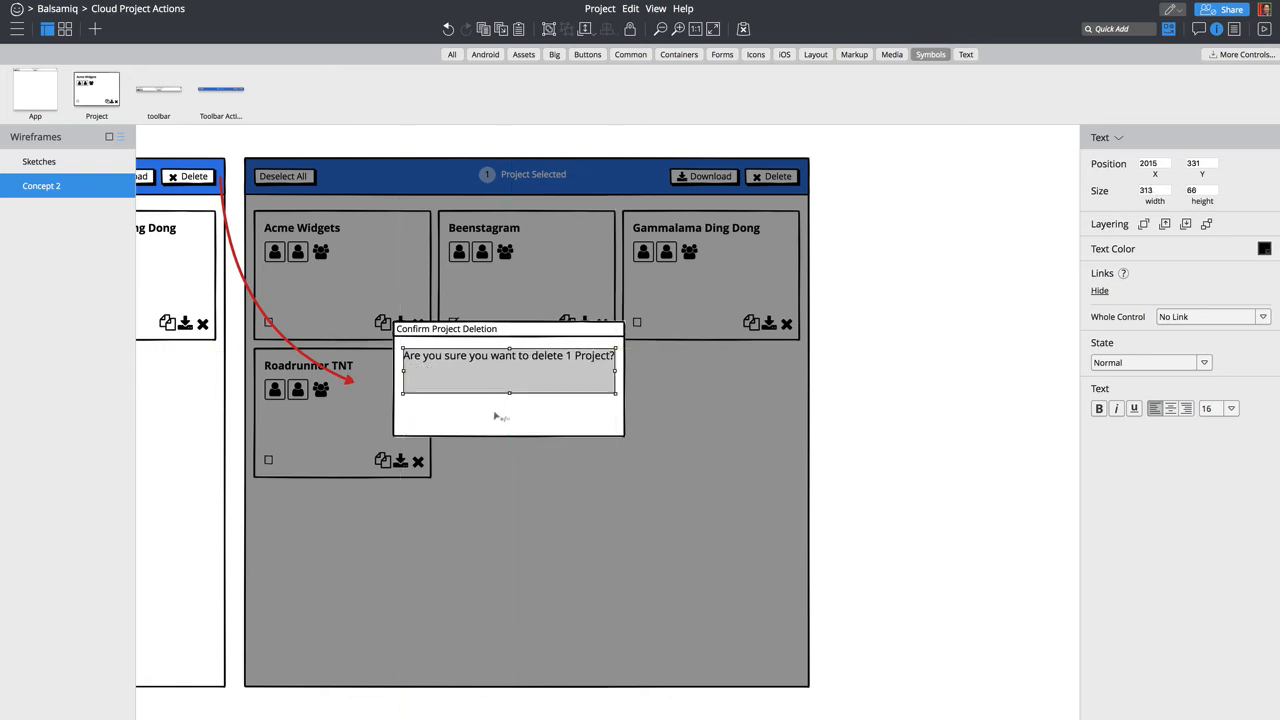
# Step: Add a Button to the lower right of the confirmation dialog and label it "Yes, Delete"
pyautogui.press('/')
pyautogui.write('but')
pyautogui.press('Return')
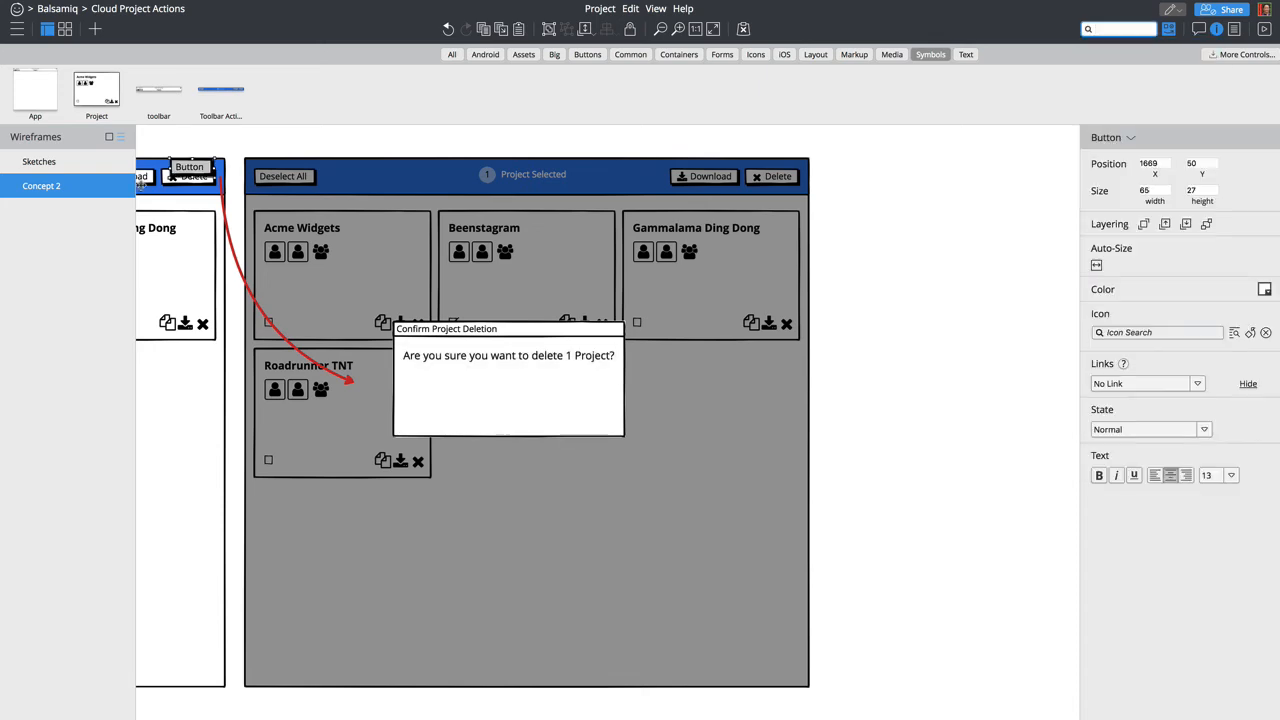
pyautogui.moveTo(180, 173); pyautogui.dragTo(573, 418)
pyautogui.doubleClick(573, 418)
pyautogui.write('Yes, Delete')
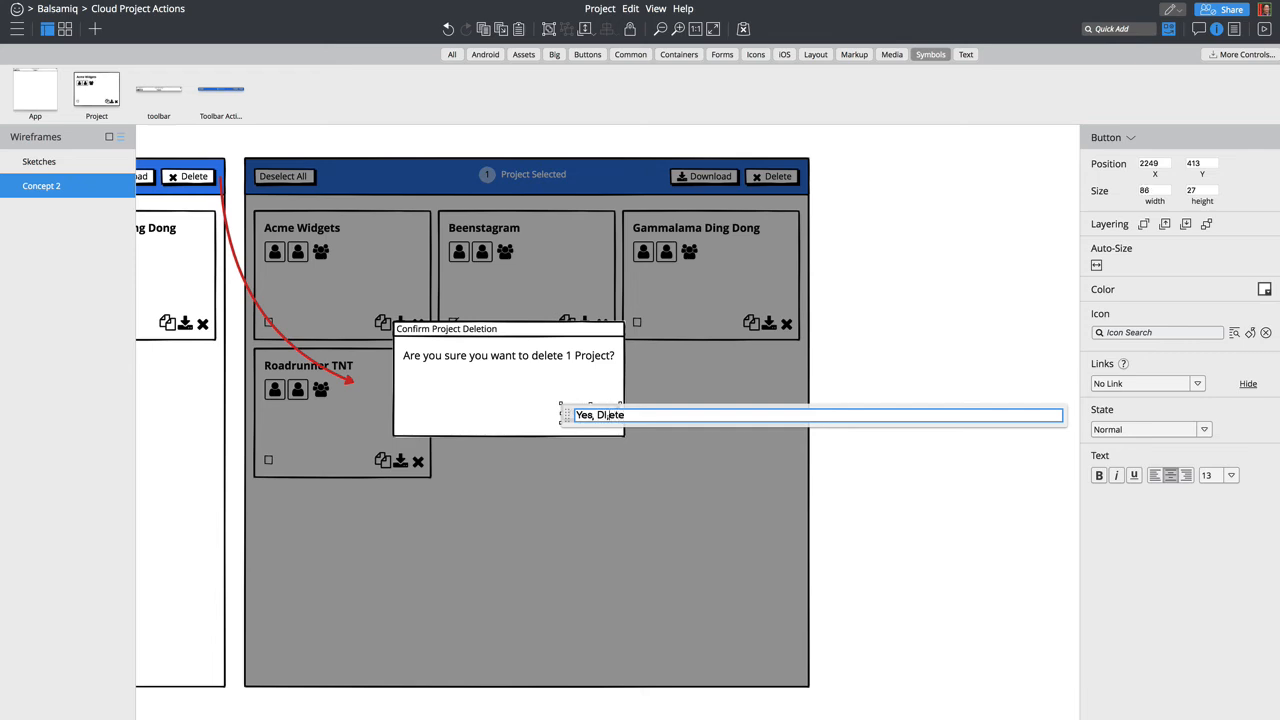
pyautogui.press('BackSpace')
pyautogui.press('BackSpace')
pyautogui.write('e')
pyautogui.press('BackSpace')
pyautogui.write('le')
# Step: Check the Sketches wireframe and return to the confirmation dialog in Concept 2
pyautogui.click(40, 164)
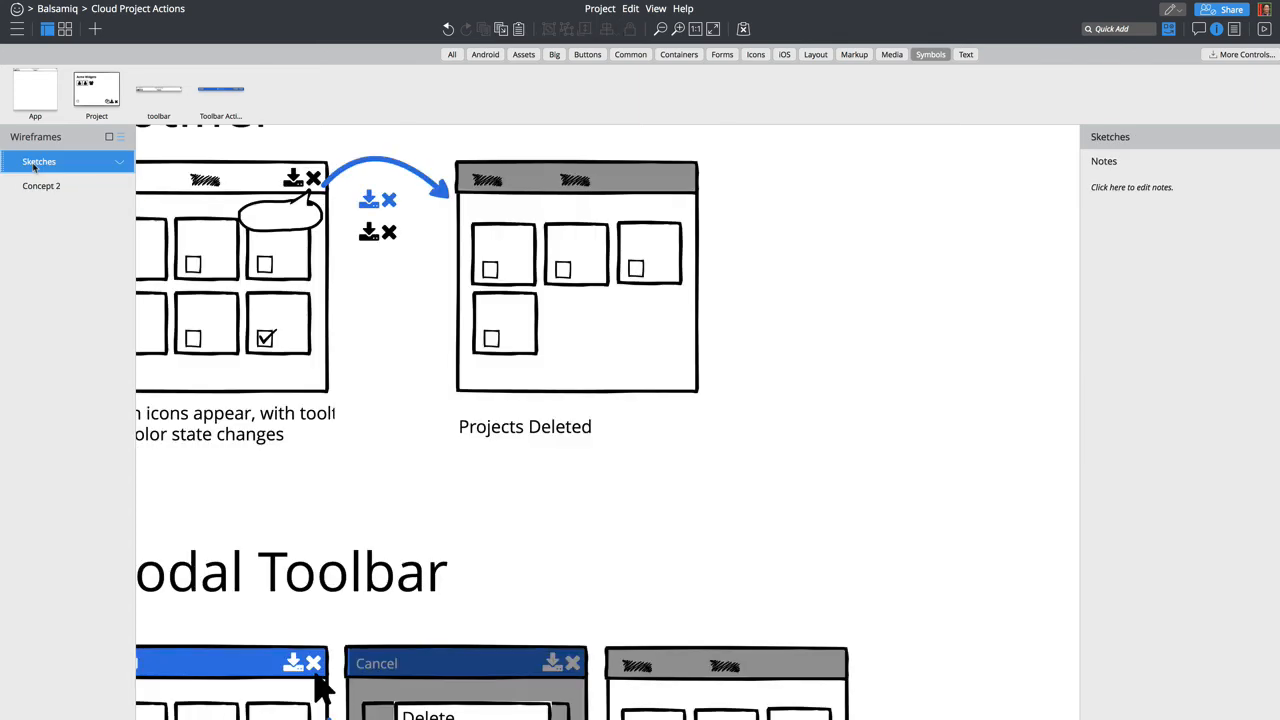
pyautogui.click(50, 187)
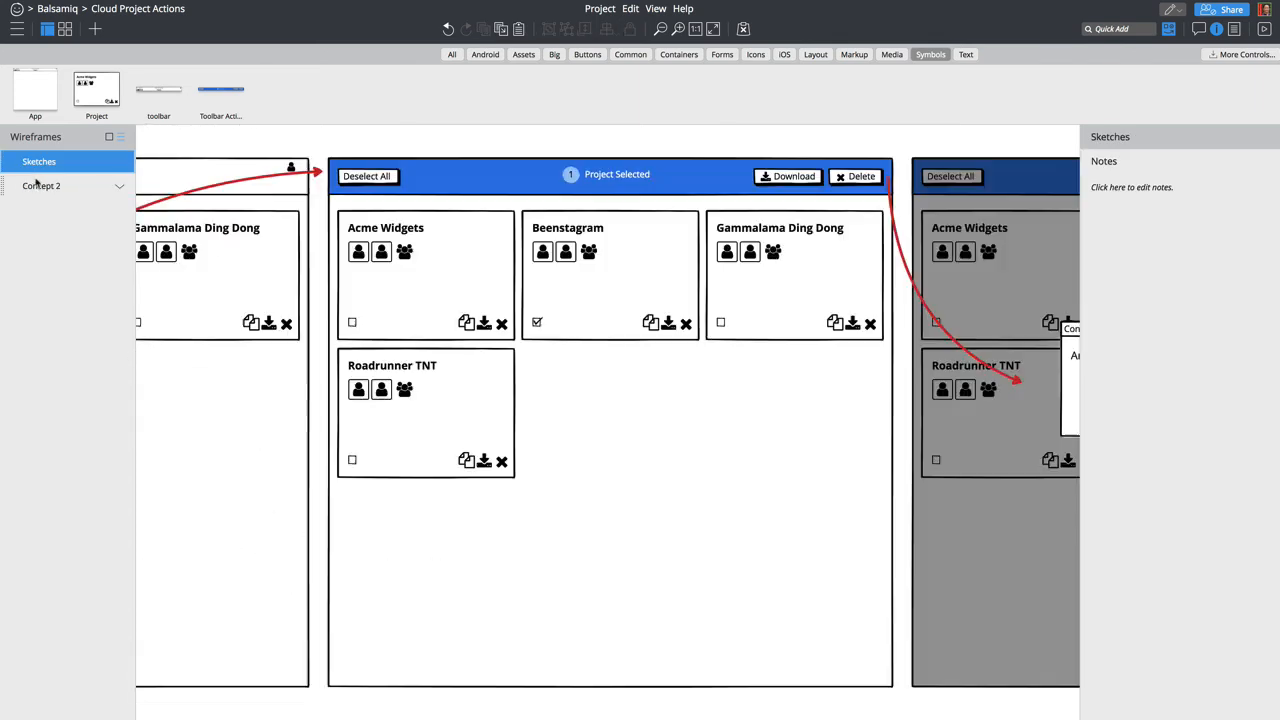
pyautogui.hscroll(7, 783, 354)
pyautogui.click(761, 384)
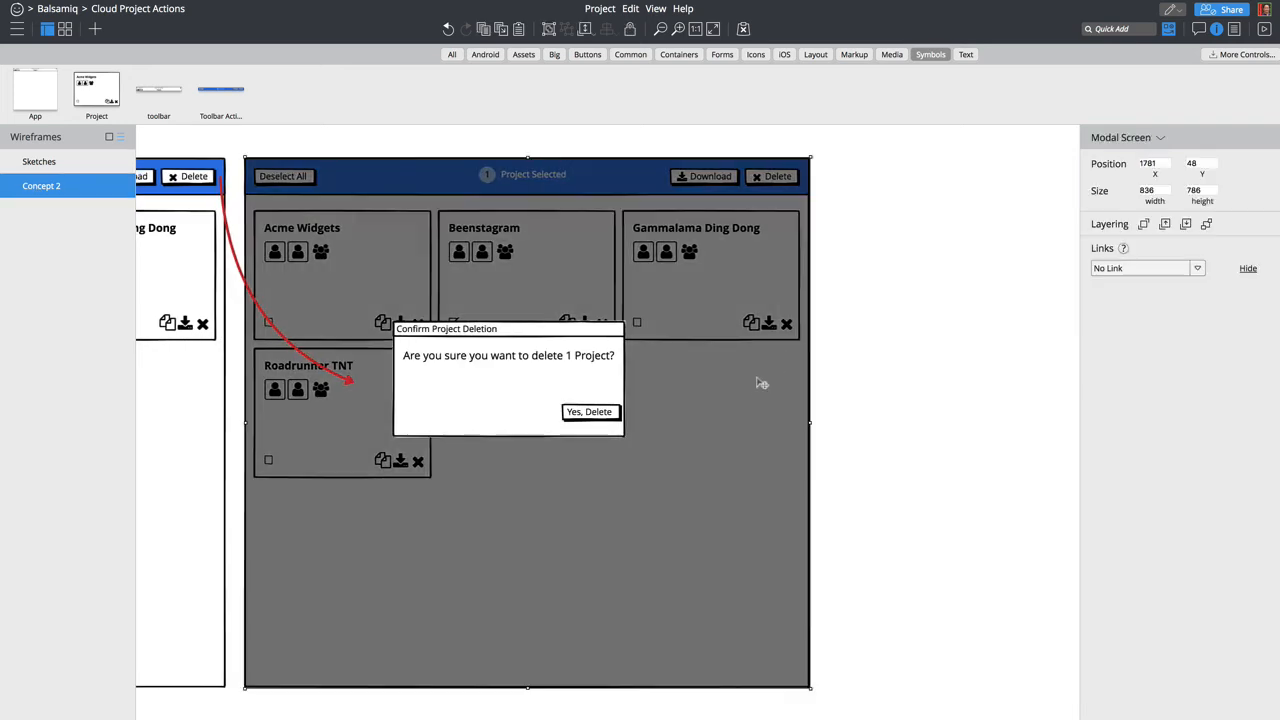
# Step: Extend the dialog button's label to "Yes, Delete Project"
pyautogui.click(597, 415)
pyautogui.doubleClick(592, 418)
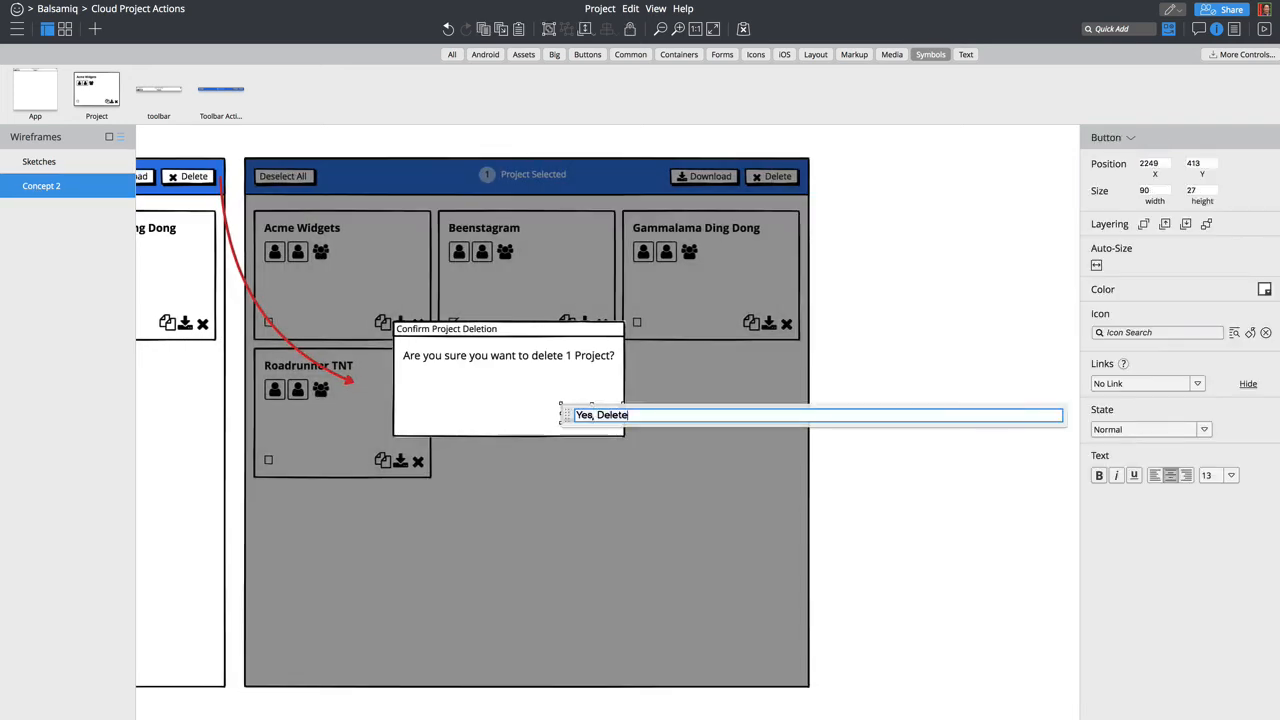
pyautogui.write('Project')
pyautogui.press('Return')
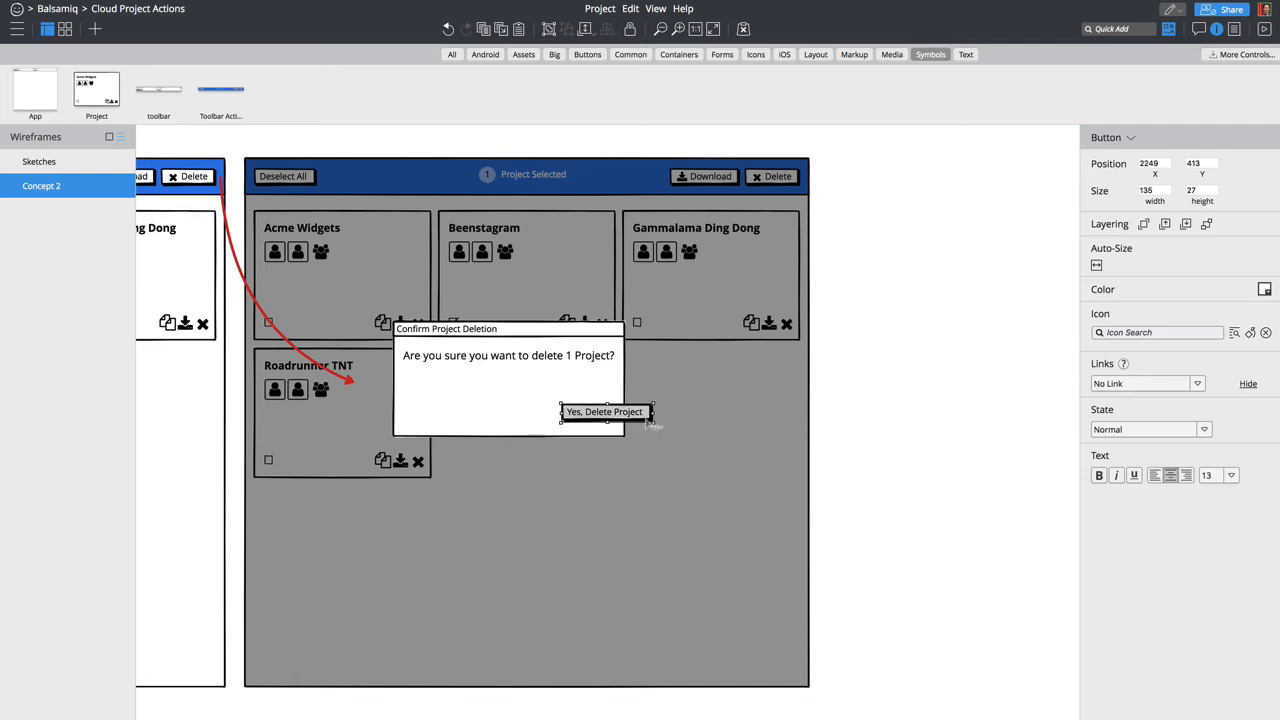
# Step: Move the "Yes, Delete Project" button inside the dialog's right edge, make it about 34 high and color it red (cf2a27)
pyautogui.moveTo(607, 421); pyautogui.dragTo(580, 422)
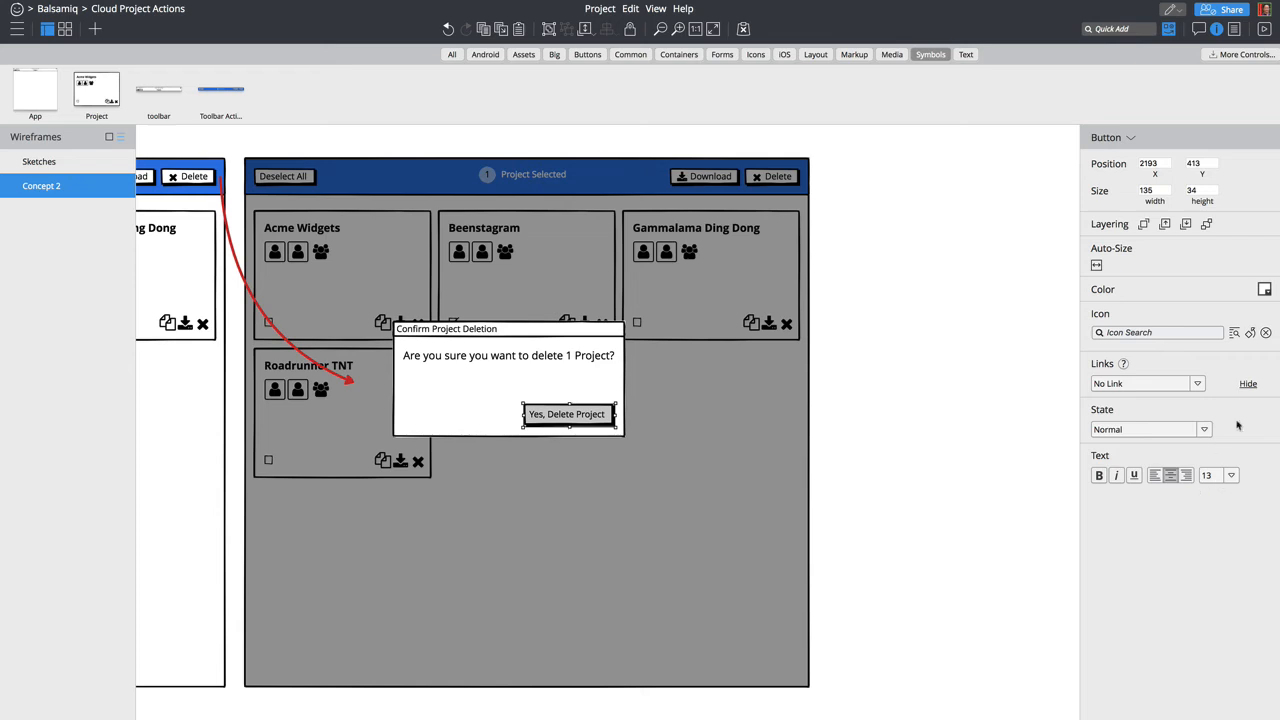
pyautogui.click(1264, 290)
pyautogui.click(1185, 343)
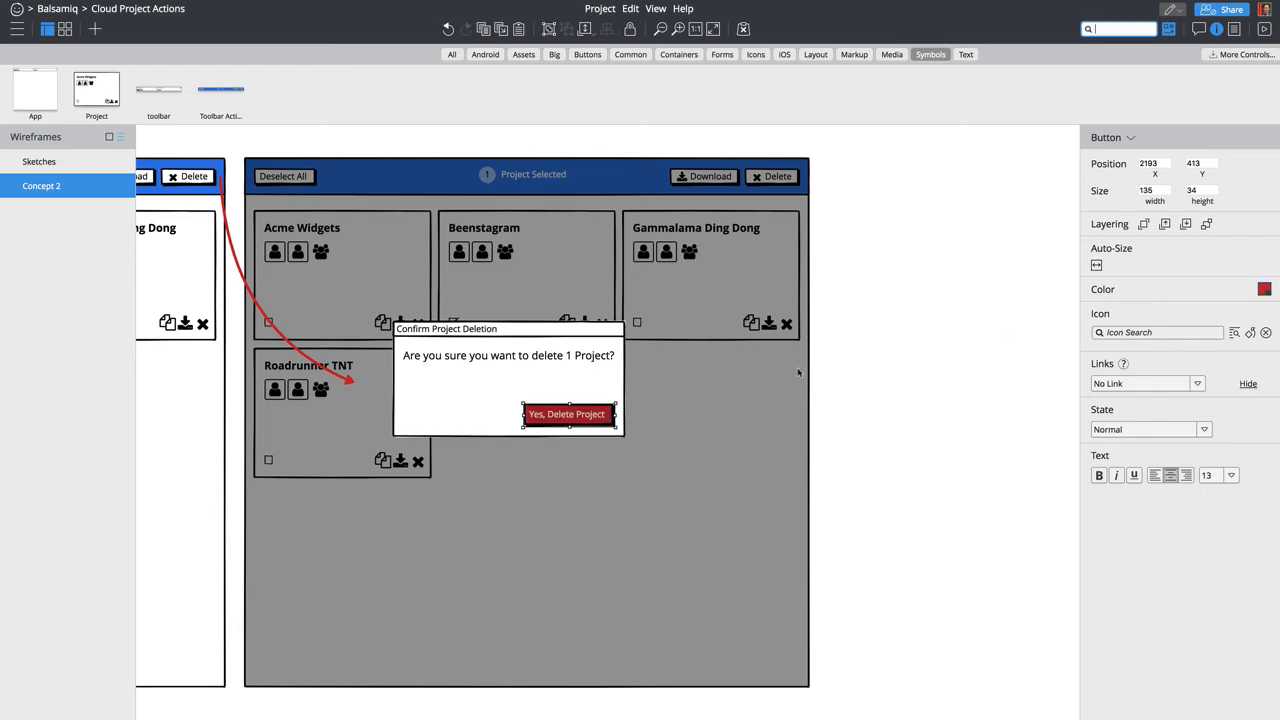
pyautogui.press('super+d')
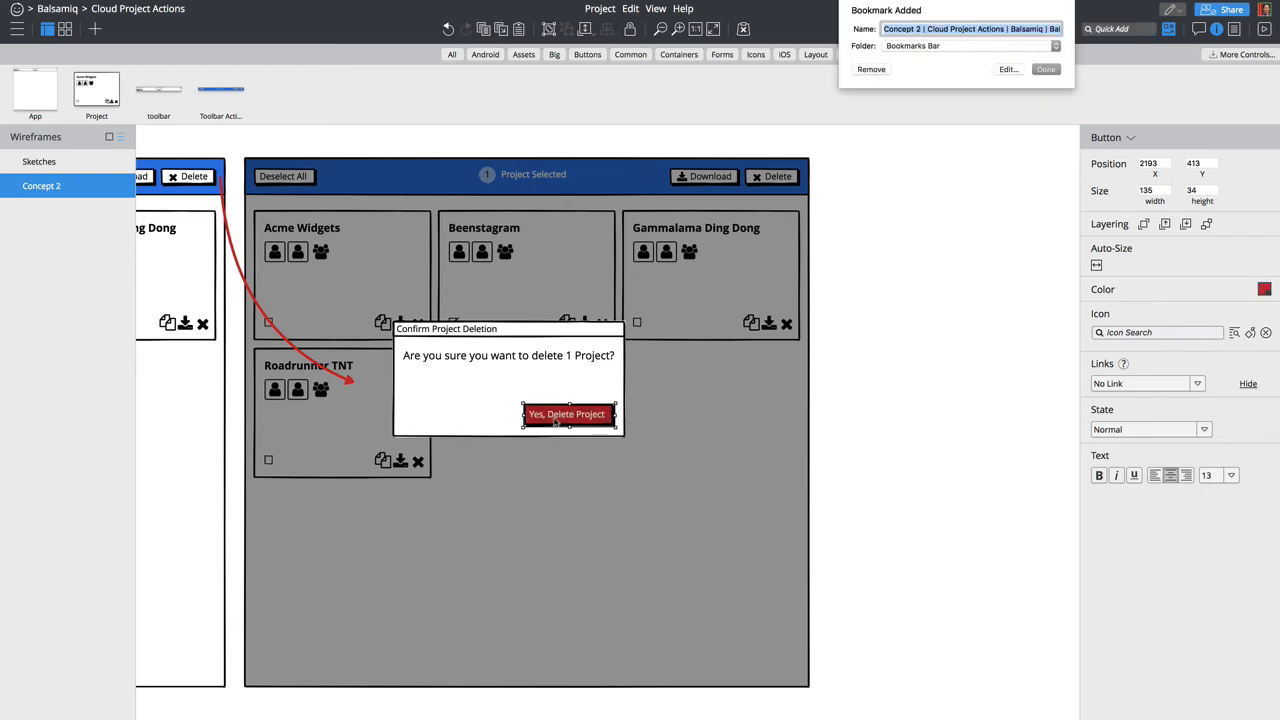
pyautogui.click(871, 70)
pyautogui.click(537, 419)
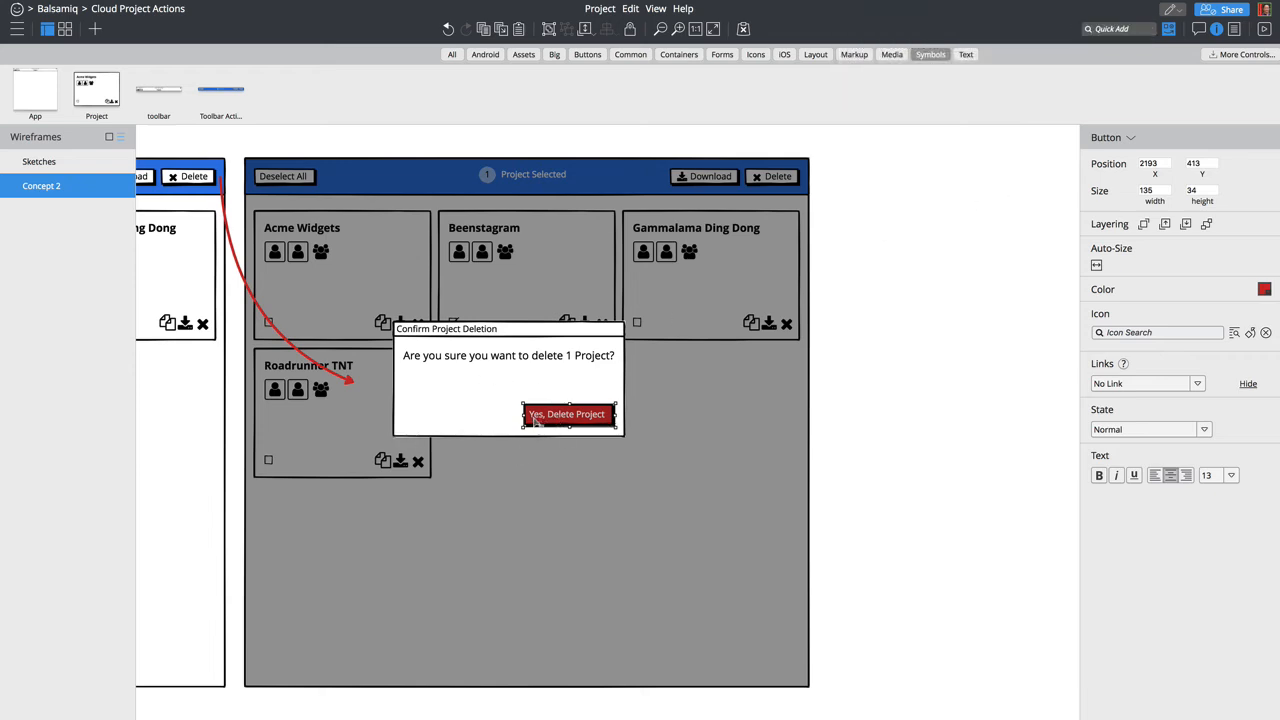
# Step: Duplicate the red button, align the copy with the left edge of the question text and label it "Cancel"
pyautogui.press('super+d')
pyautogui.moveTo(574, 420); pyautogui.dragTo(455, 416)
pyautogui.press('Return')
pyautogui.write('Cancel')
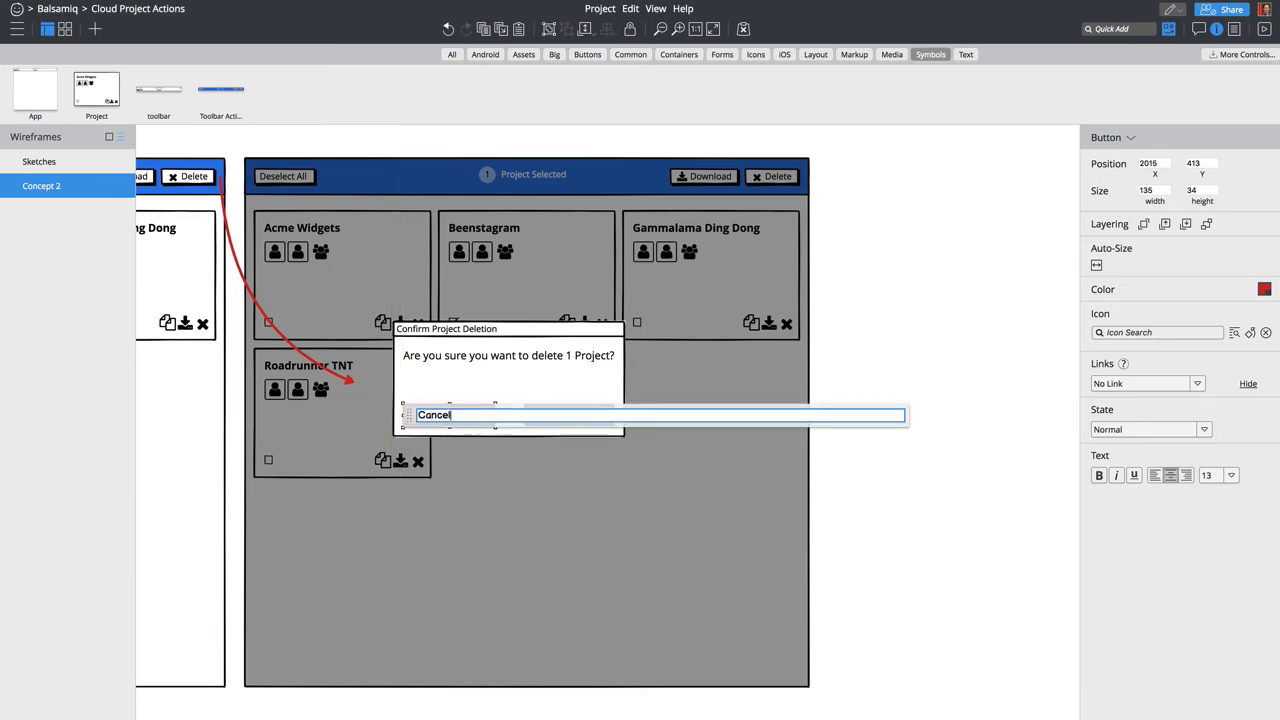
pyautogui.press('Return')
# Step: Color the Cancel button white and narrow it to about 73
pyautogui.click(1265, 290)
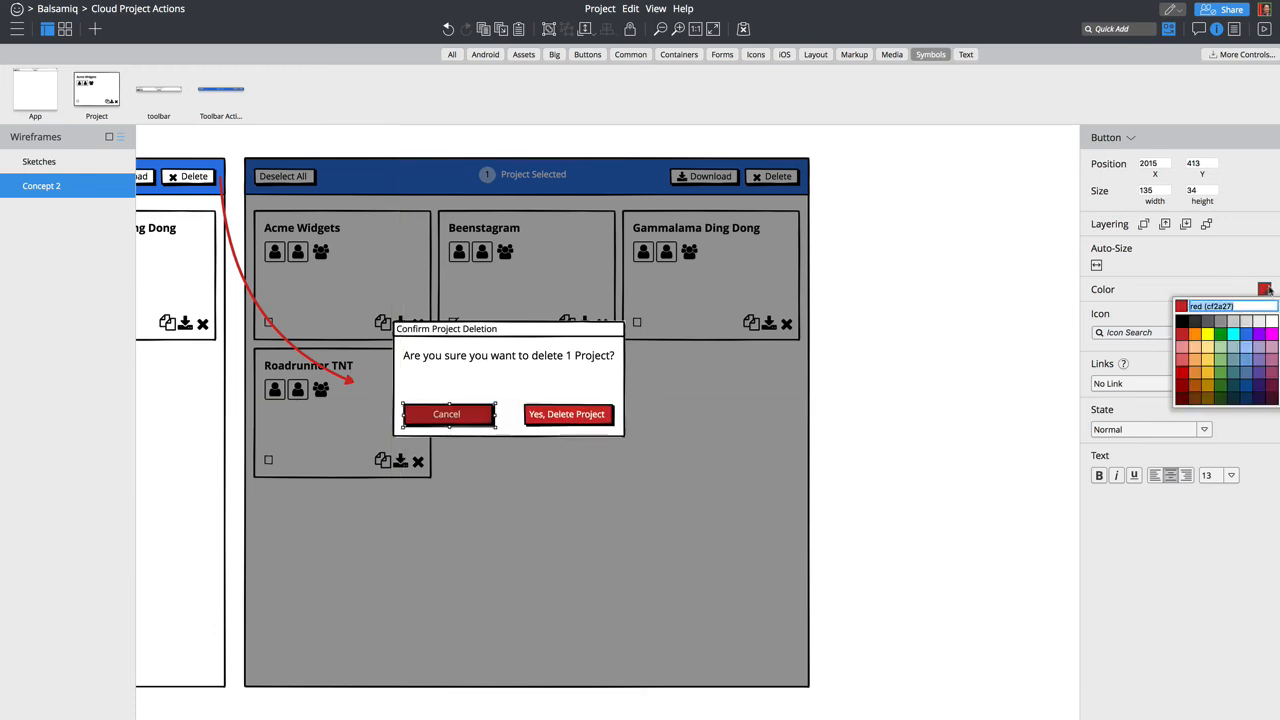
pyautogui.click(1265, 322)
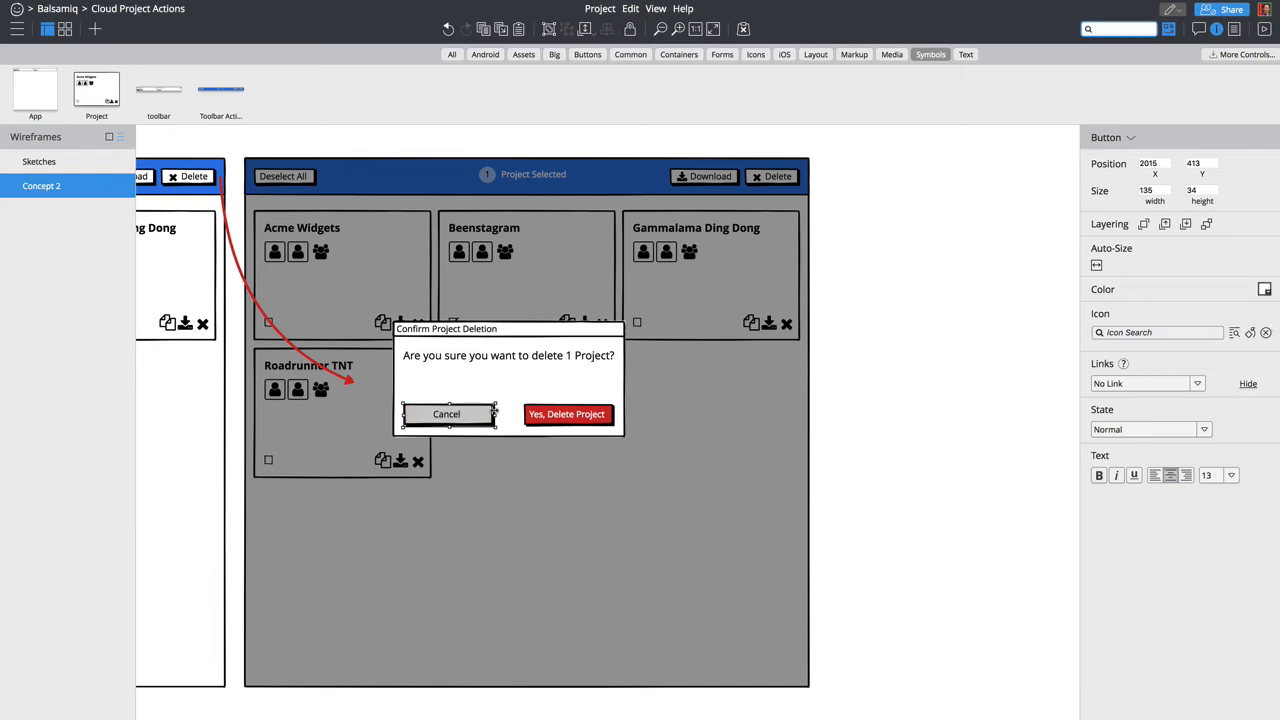
pyautogui.moveTo(491, 414); pyautogui.dragTo(453, 414)
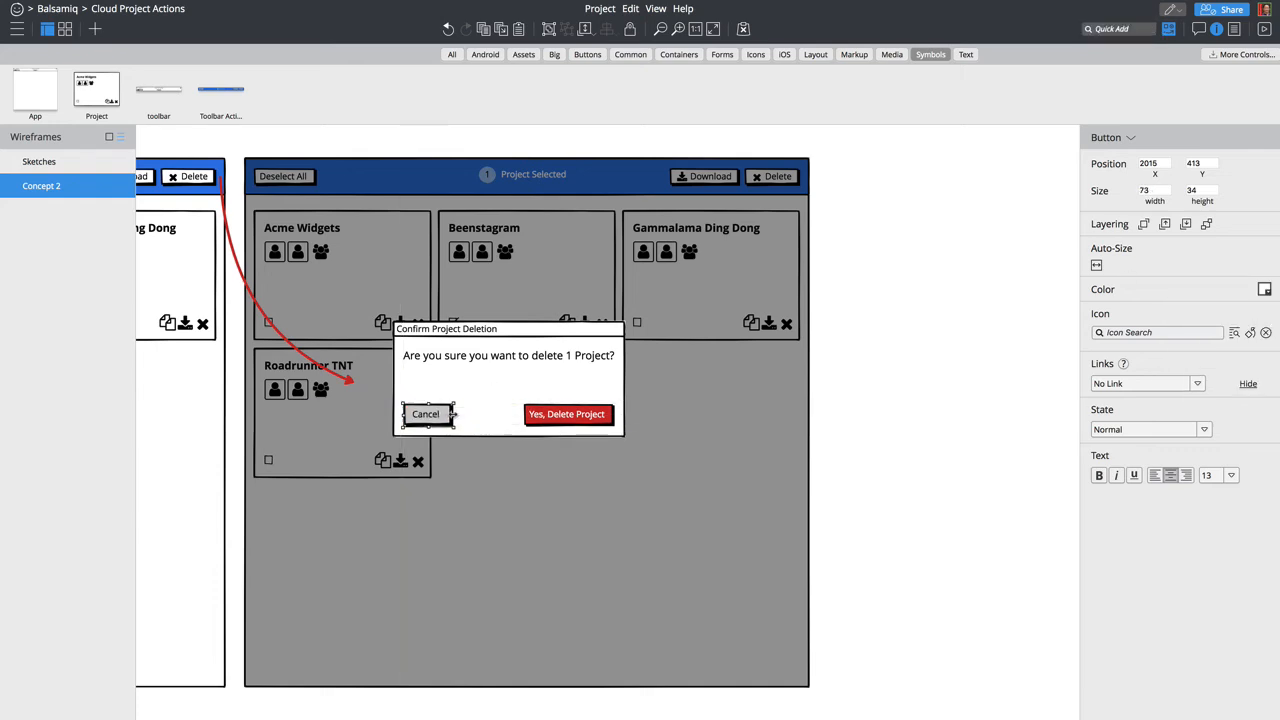
pyautogui.click(981, 507)
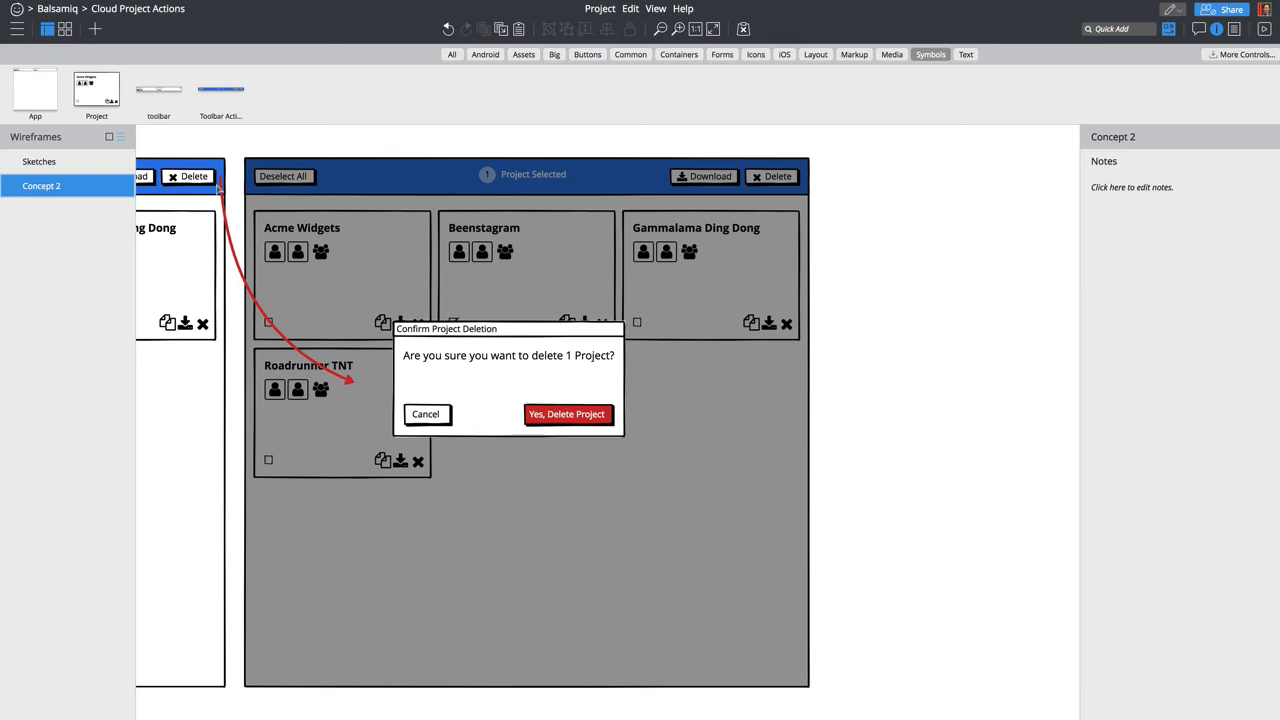
# Step: Move the start of the second red arrow onto the second screen's Delete button
pyautogui.click(218, 188)
pyautogui.moveTo(220, 182); pyautogui.dragTo(200, 177)
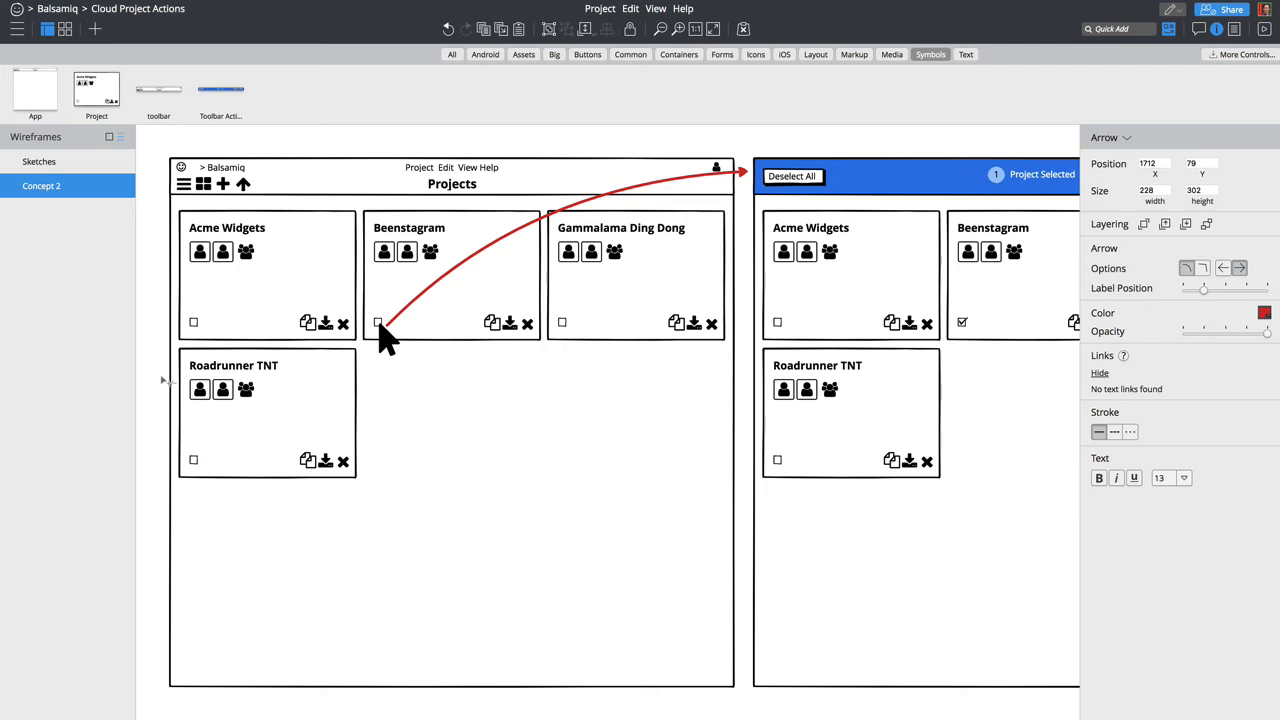
# Step: Copy the mouse pointer icon from the first screen and place the copy on the second screen's Delete button
pyautogui.click(388, 342)
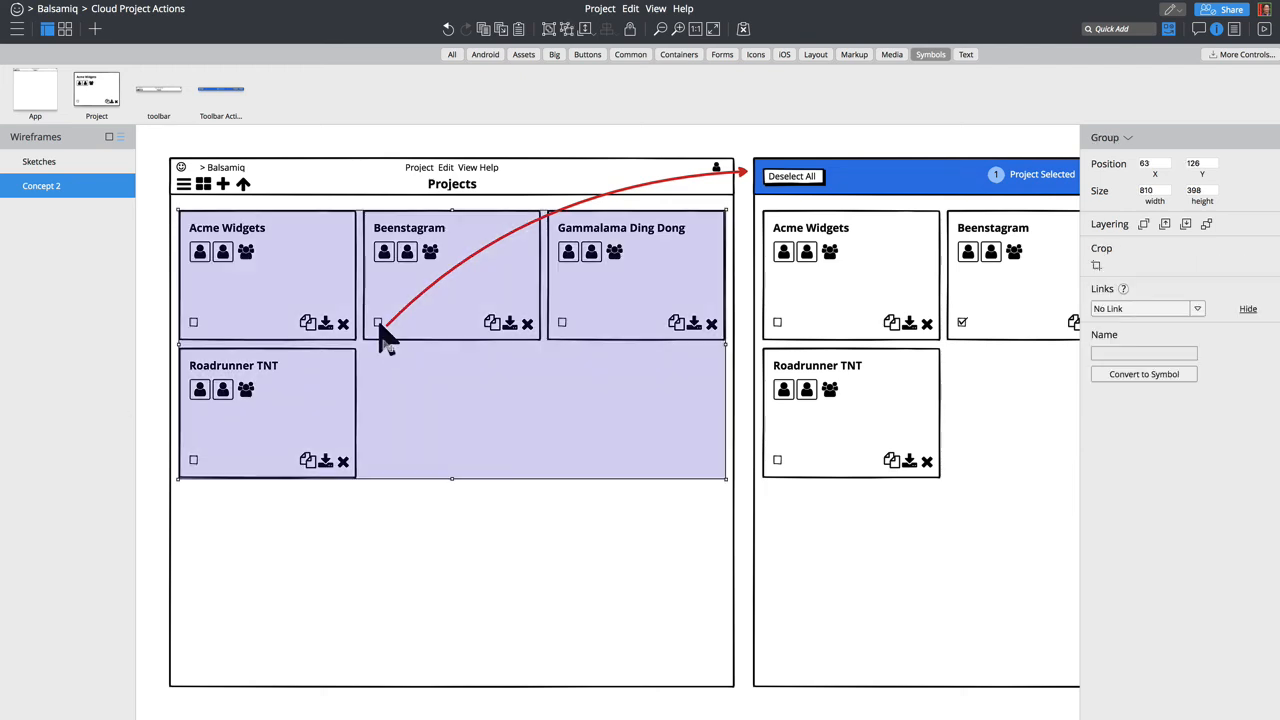
pyautogui.doubleClick(388, 342)
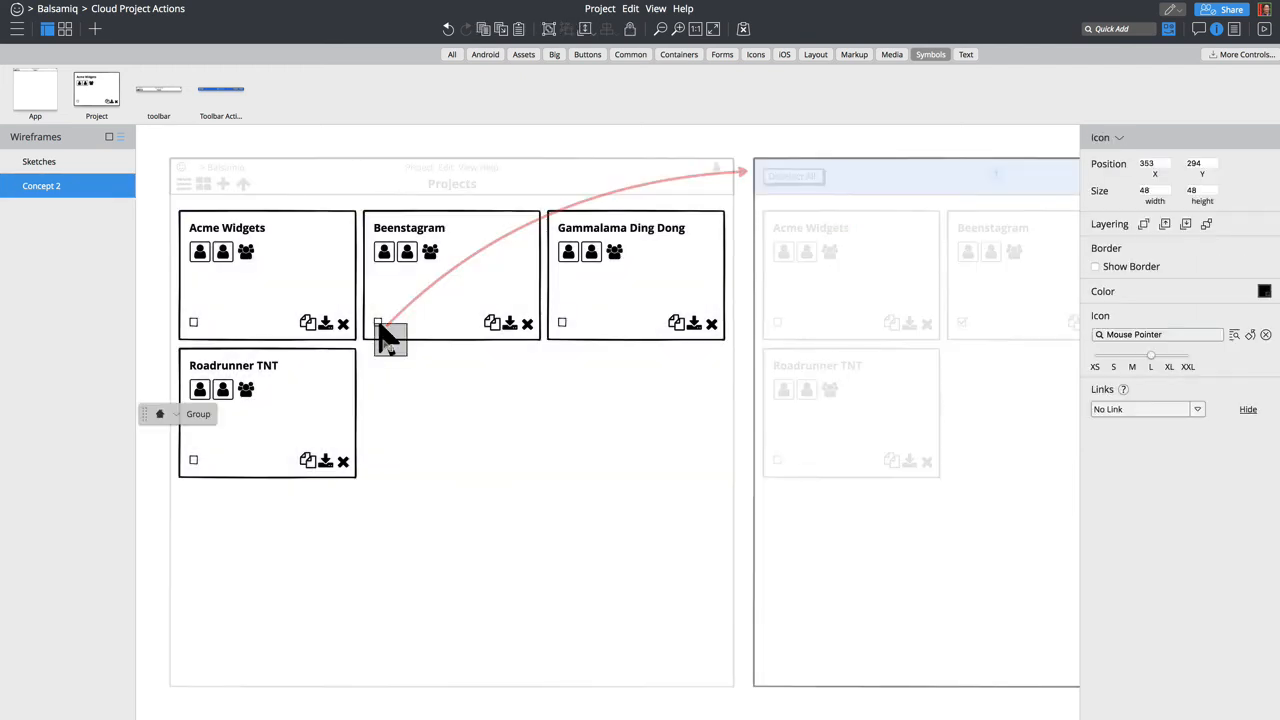
pyautogui.press('Escape')
pyautogui.hscroll(7, 894, 603)
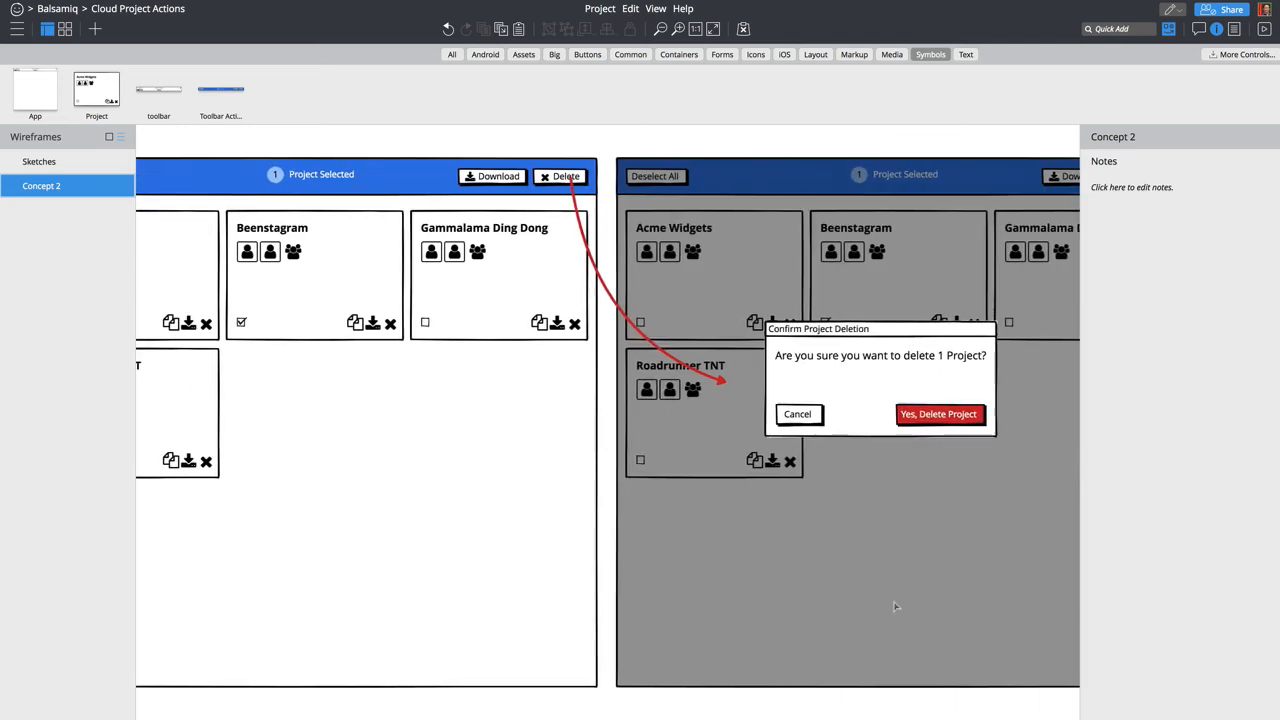
pyautogui.press('super+v')
pyautogui.moveTo(158, 345); pyautogui.dragTo(561, 203)
pyautogui.hscroll(5, 776, 427)
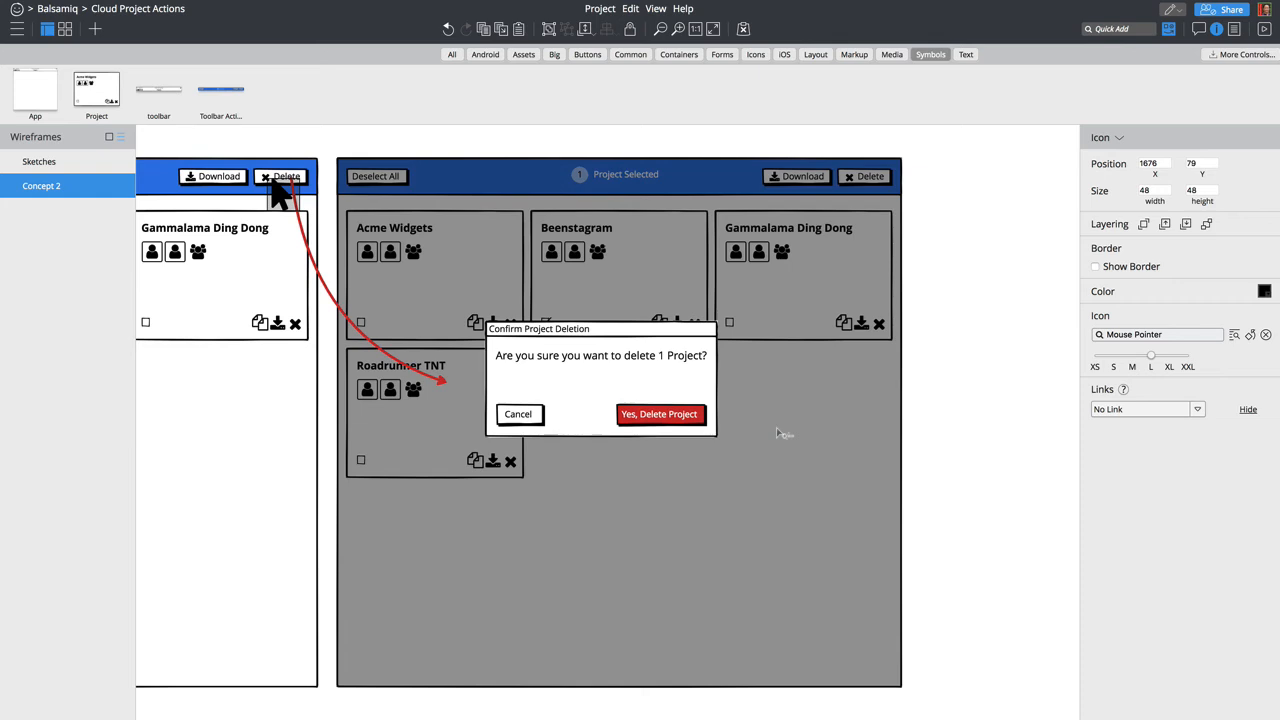
pyautogui.click(628, 196)
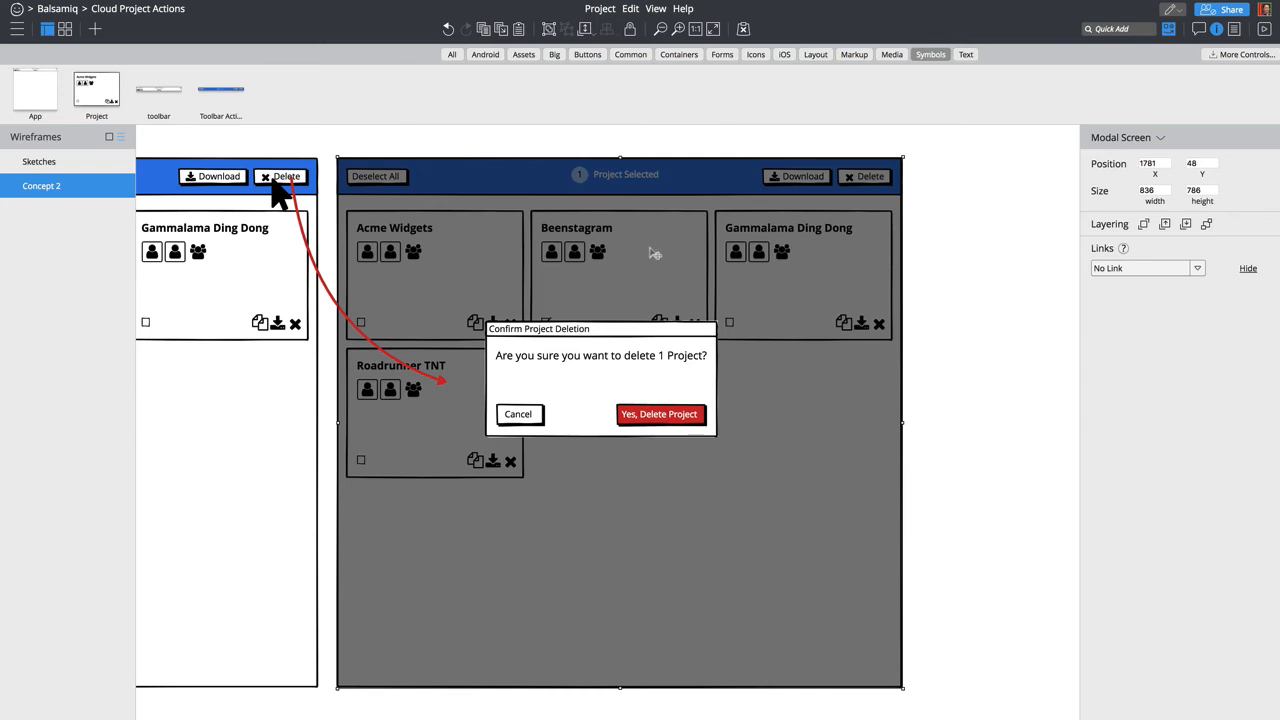
pyautogui.moveTo(531, 251); pyautogui.dragTo(918, 344)
pyautogui.press('Delete')
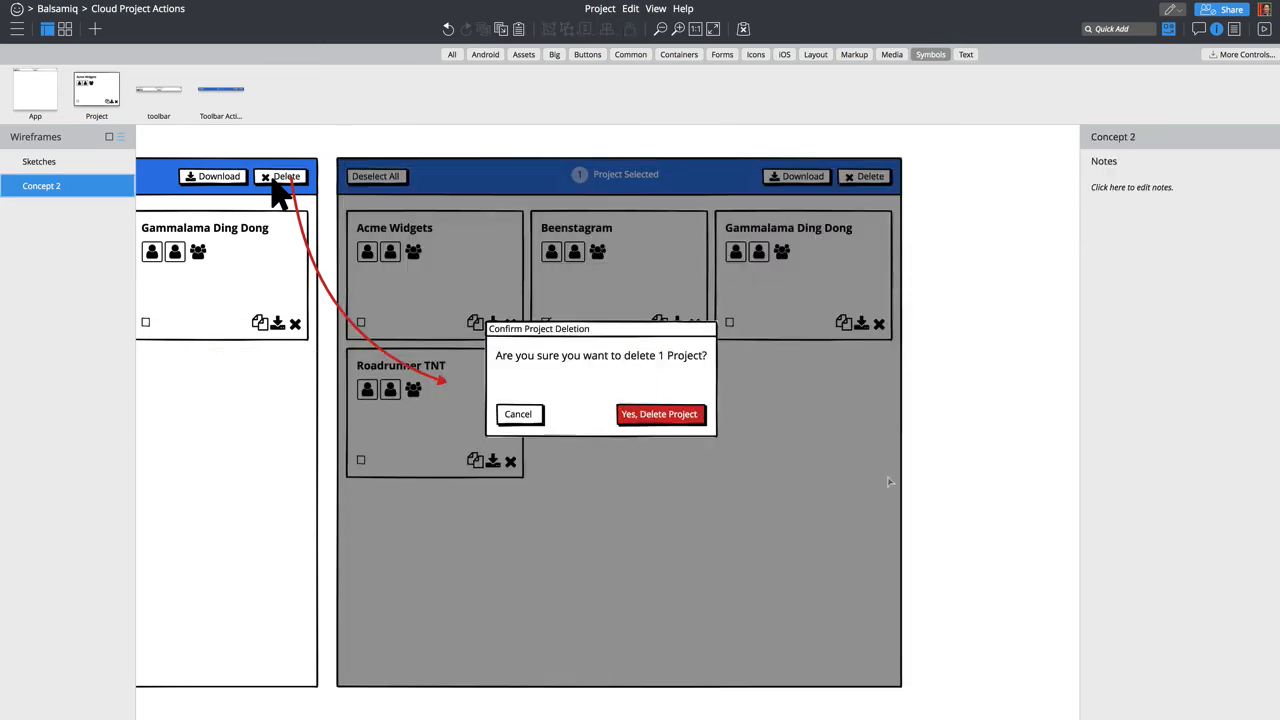
pyautogui.click(888, 482)
pyautogui.rightClick(886, 495)
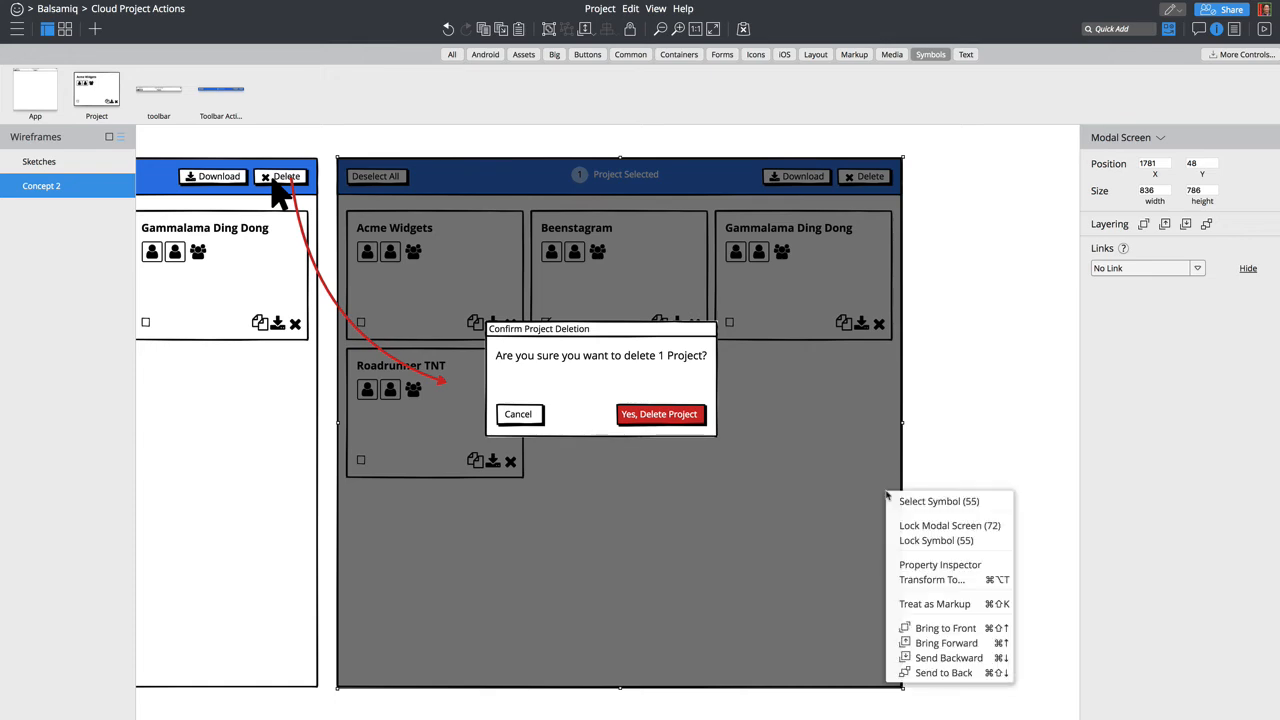
pyautogui.click(912, 501)
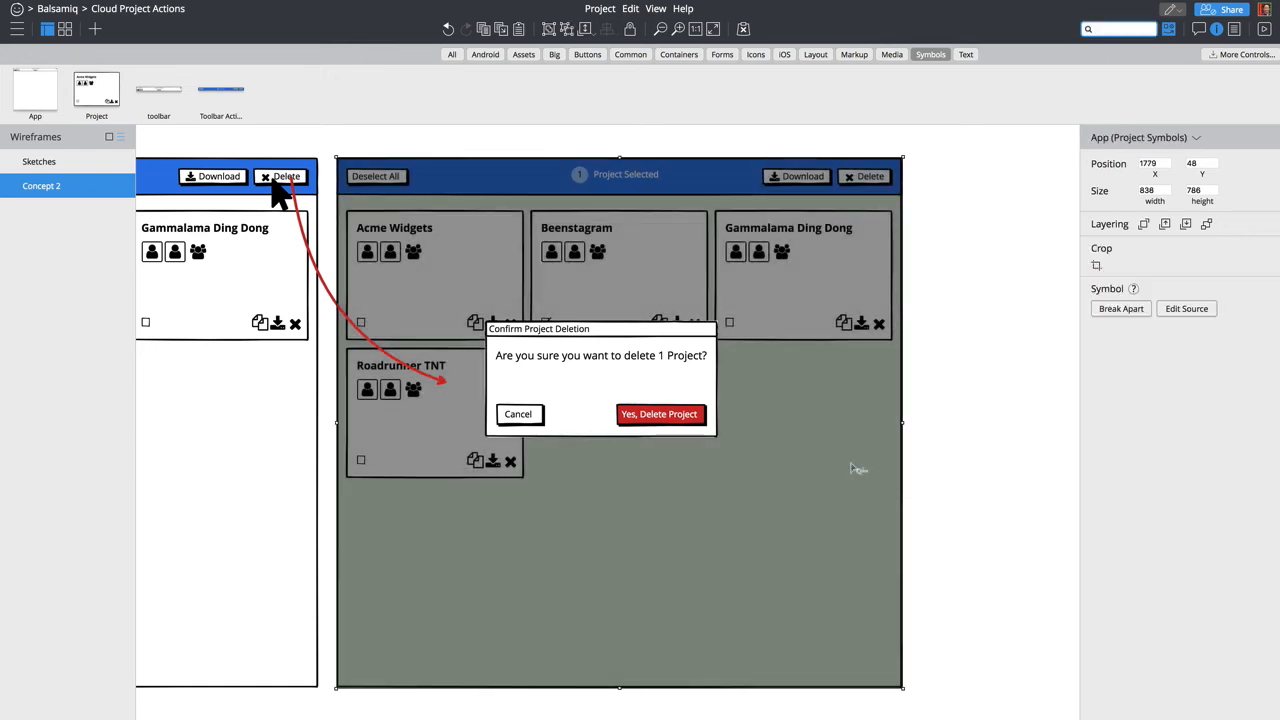
pyautogui.press('super+d')
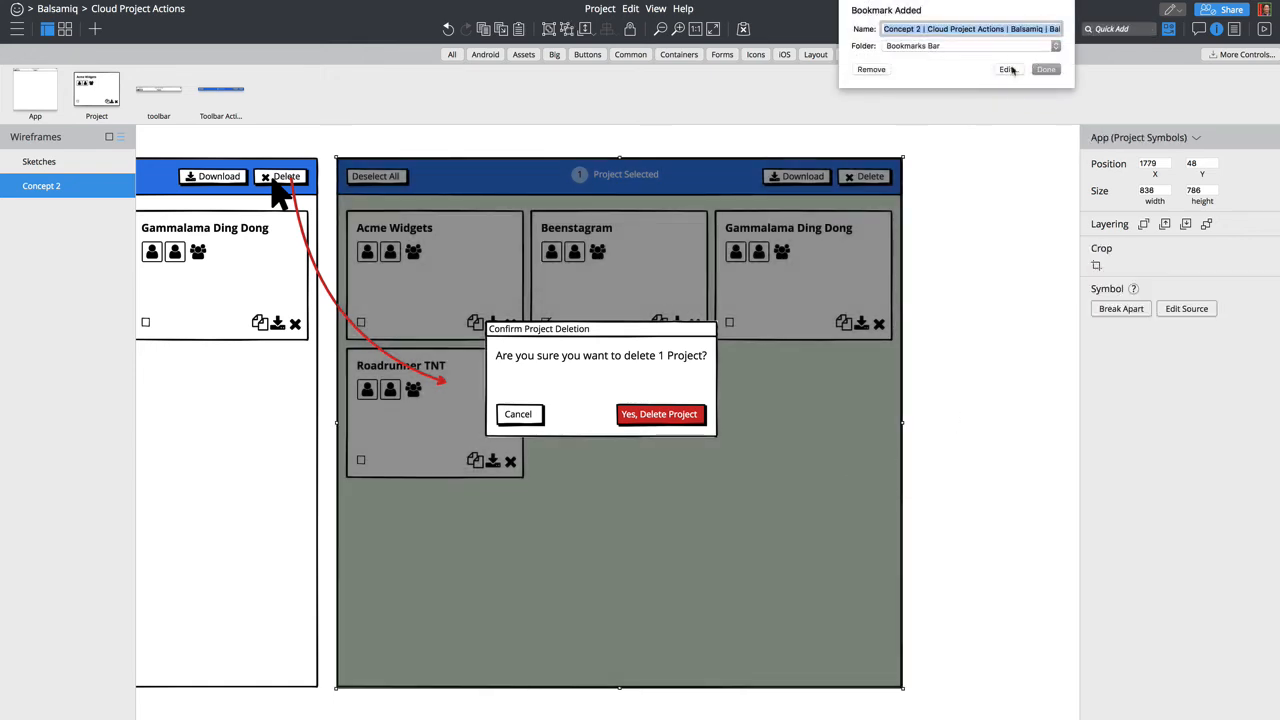
pyautogui.click(871, 69)
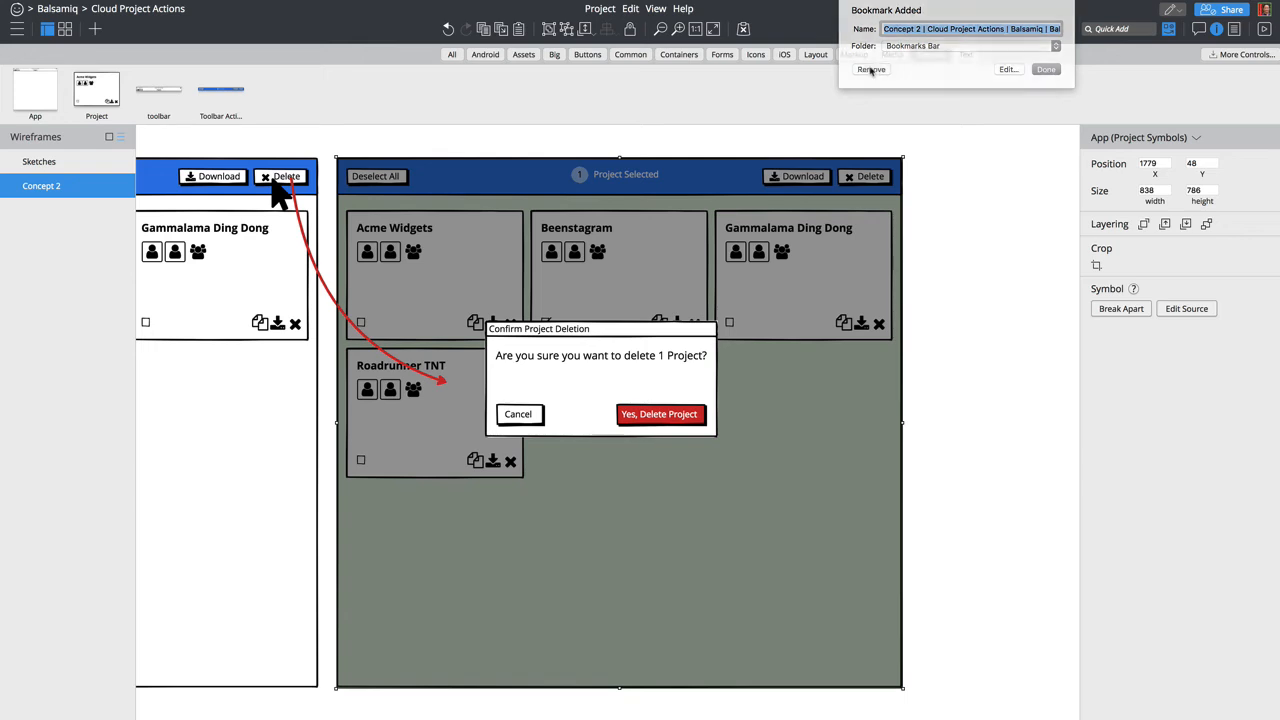
pyautogui.click(953, 270)
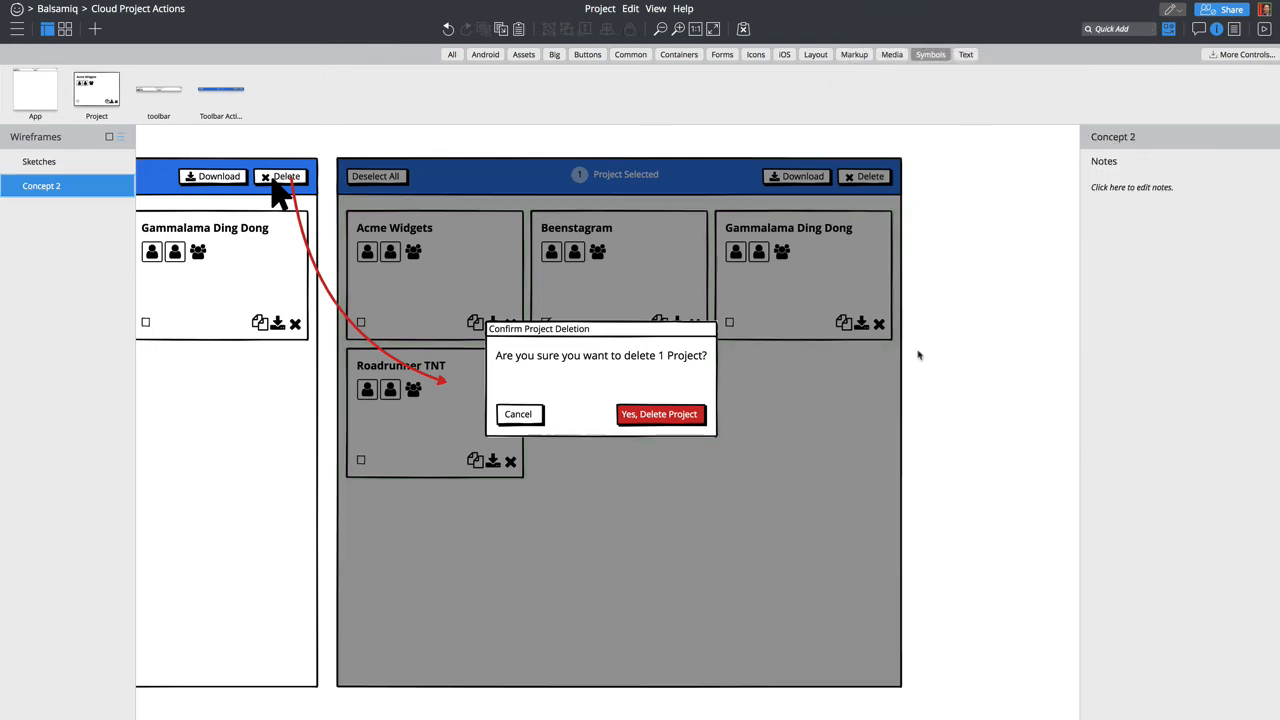
pyautogui.click(873, 394)
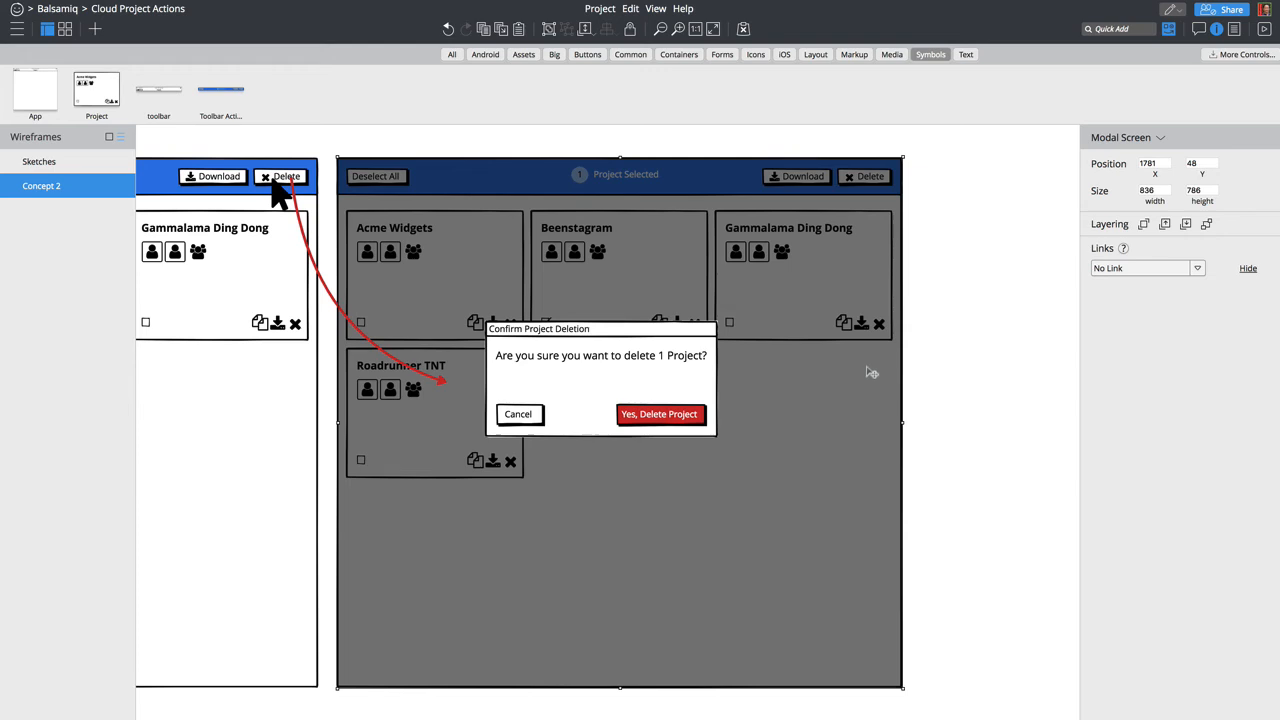
pyautogui.moveTo(873, 372); pyautogui.dragTo(825, 515)
# Step: Duplicate the App symbol behind the third screen's modal overlay and place the copy beside it as a fourth screen
pyautogui.rightClick(823, 413)
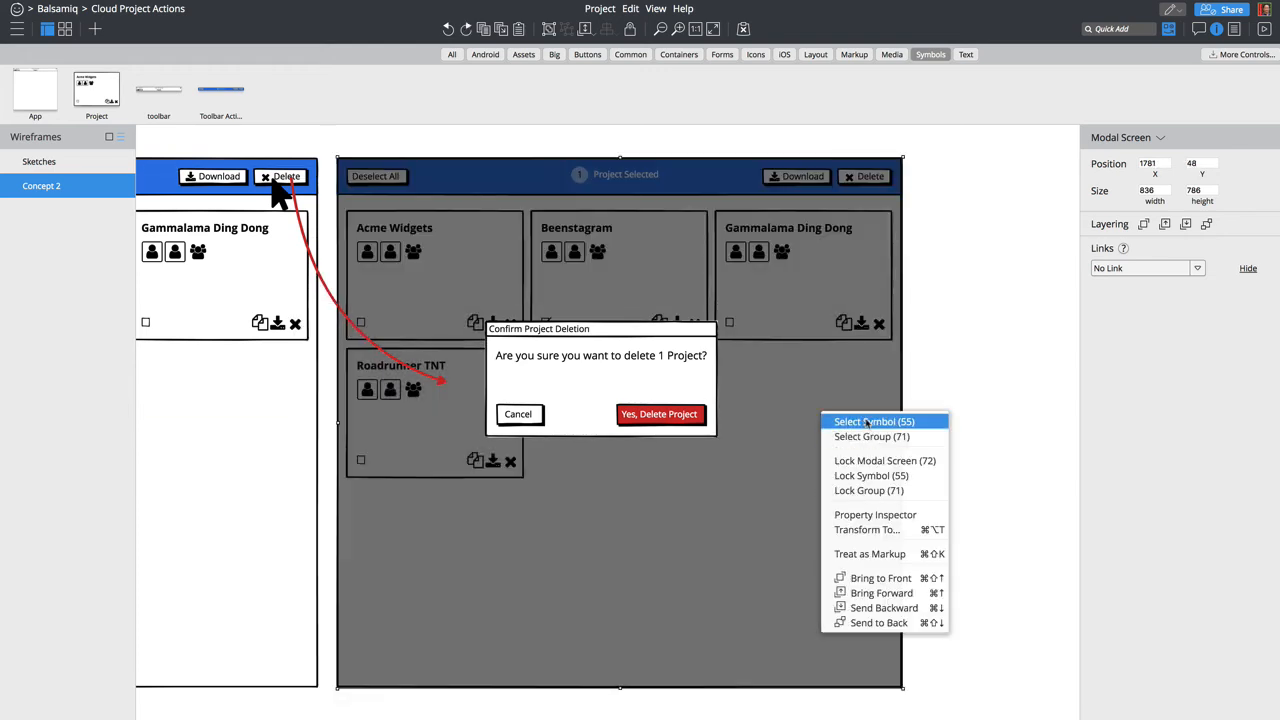
pyautogui.click(868, 422)
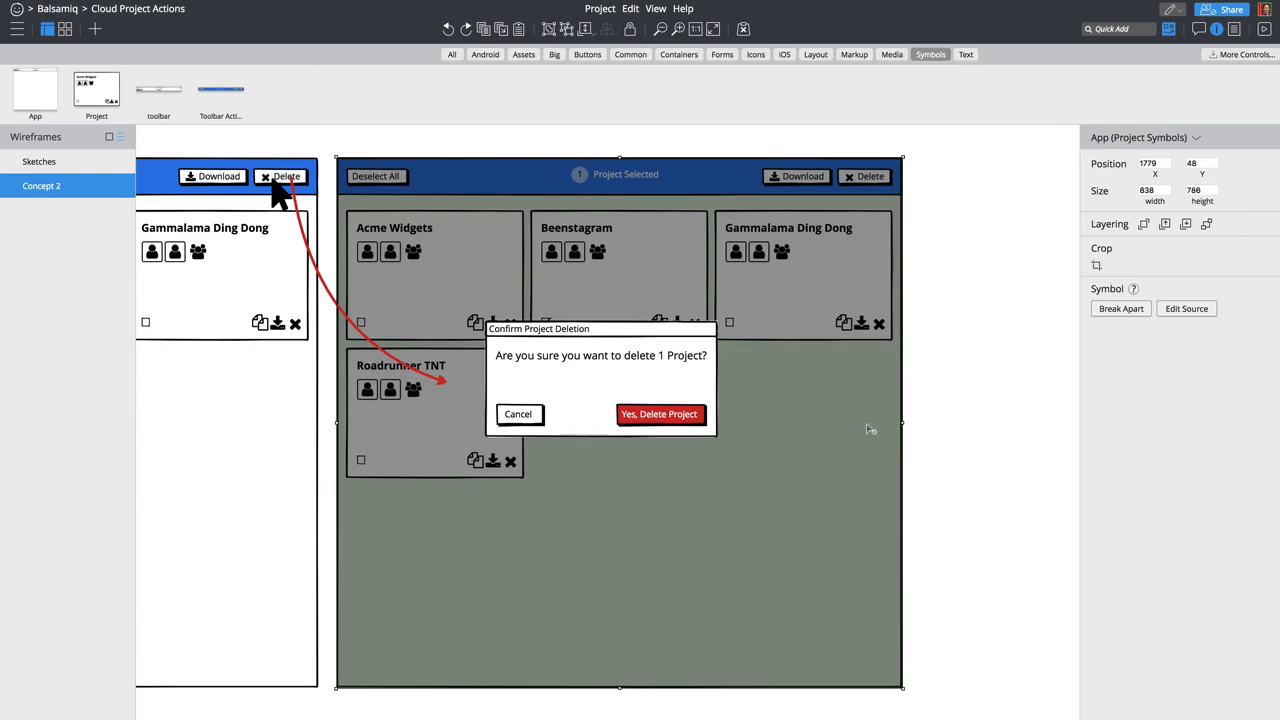
pyautogui.hotkey('ctrl', 'd')
pyautogui.moveTo(755, 375); pyautogui.dragTo(1004, 375)
# Step: Duplicate the third screen's group of project cards and position the copy inside the fourth screen at about X 2664, Y 127
pyautogui.click(776, 257)
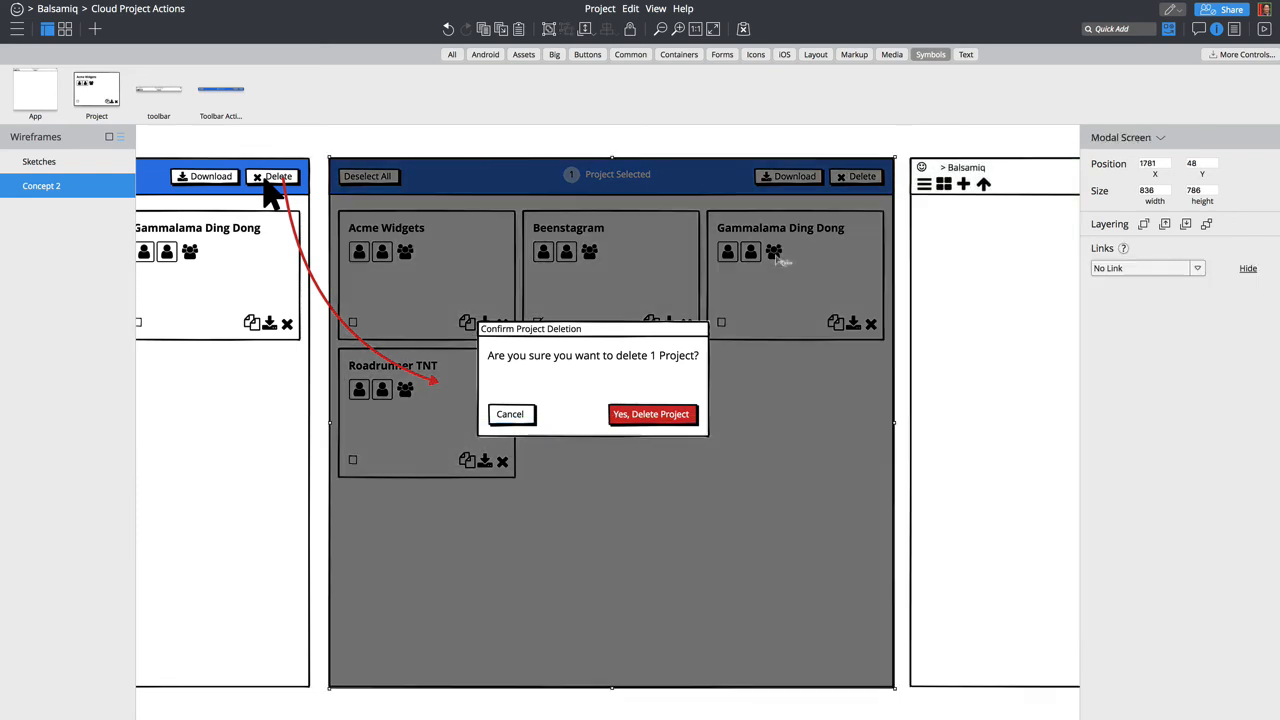
pyautogui.rightClick(776, 257)
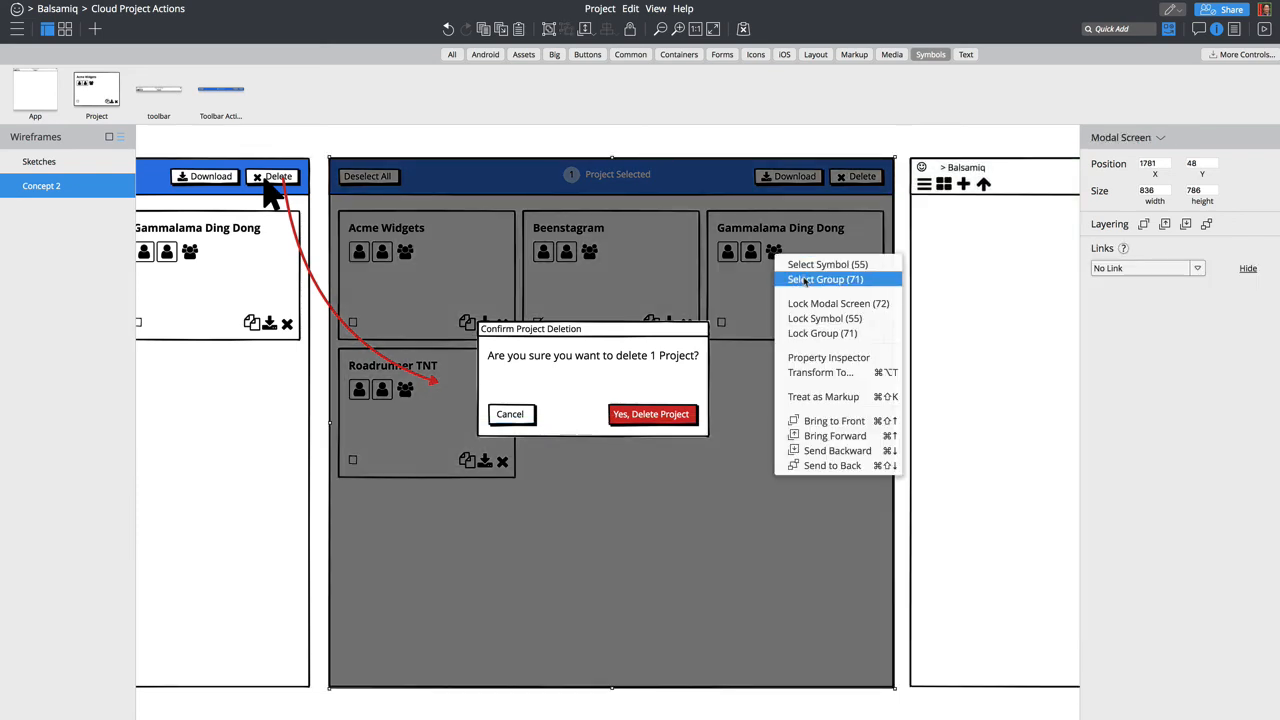
pyautogui.click(806, 280)
pyautogui.hotkey('ctrl', 'd')
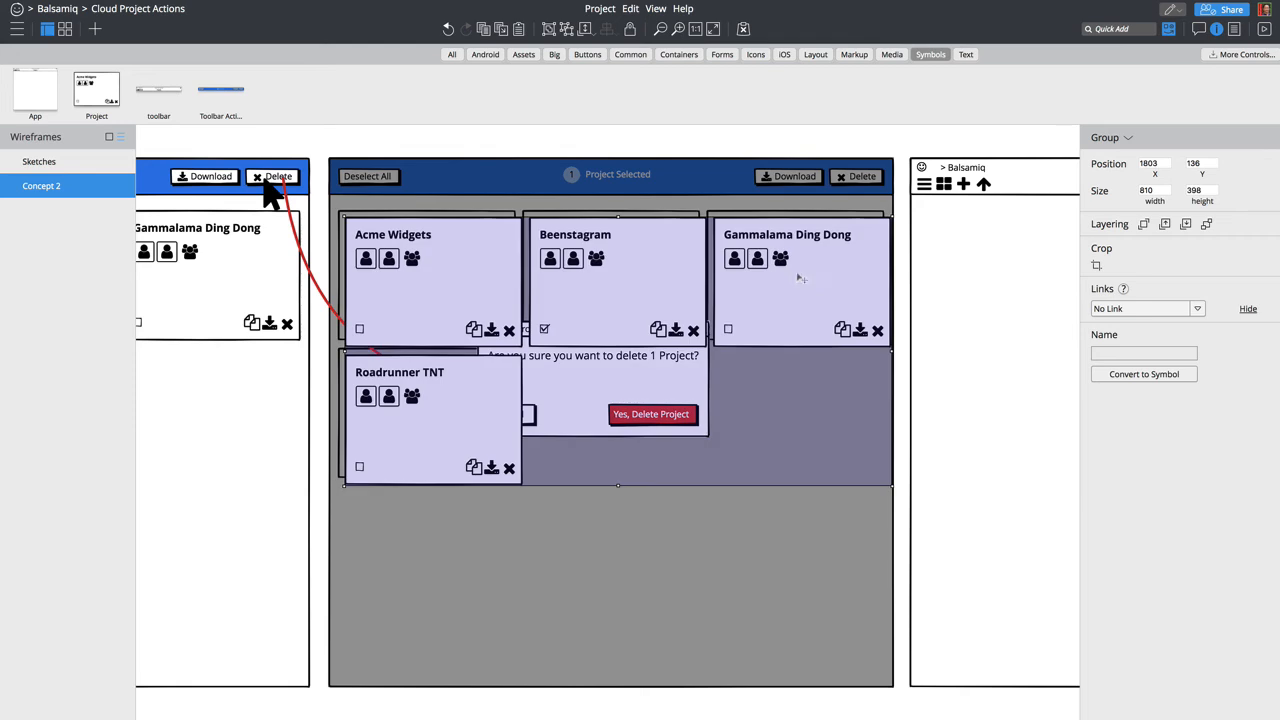
pyautogui.moveTo(806, 282); pyautogui.dragTo(1060, 397)
pyautogui.moveTo(703, 450); pyautogui.dragTo(987, 310)
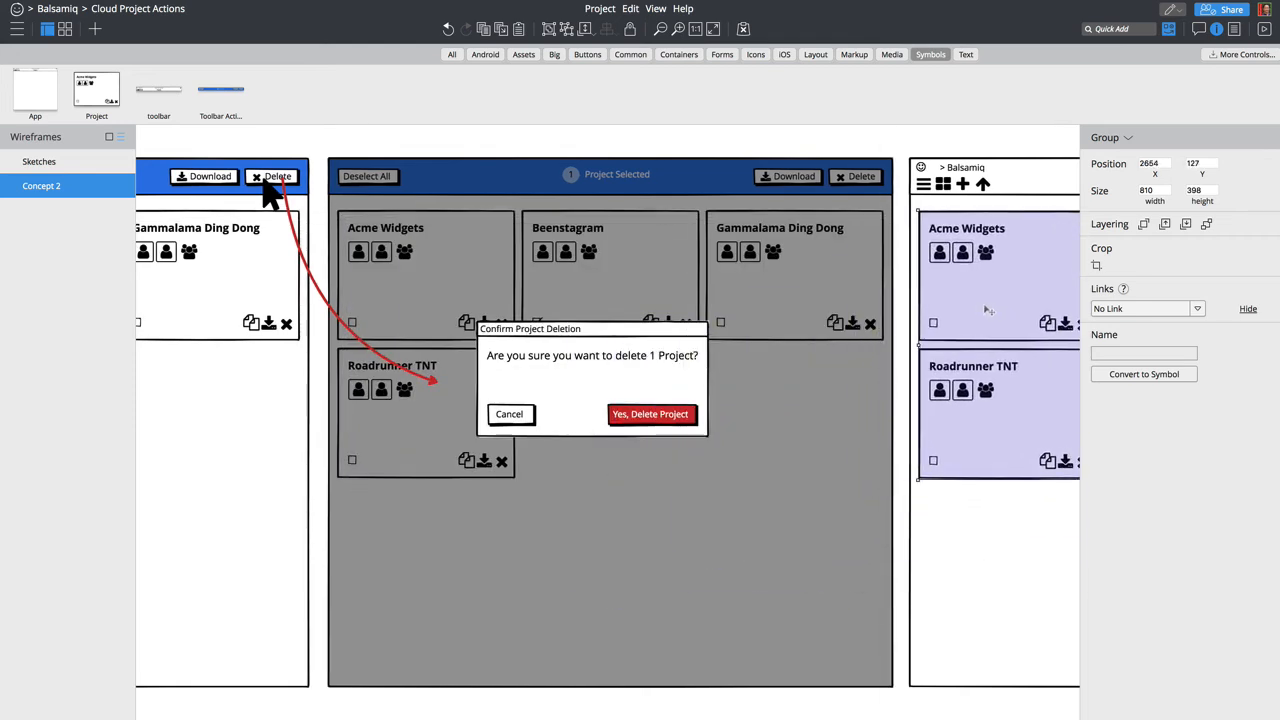
# Step: Delete the Beenstagram card from the fourth screen's group and shift Gammalama Ding Dong and Roadrunner TNT into a single row beside Acme Widgets
pyautogui.hscroll(10, 987, 310)
pyautogui.hscroll(-5, 987, 310)
pyautogui.hscroll(-3, 987, 310)
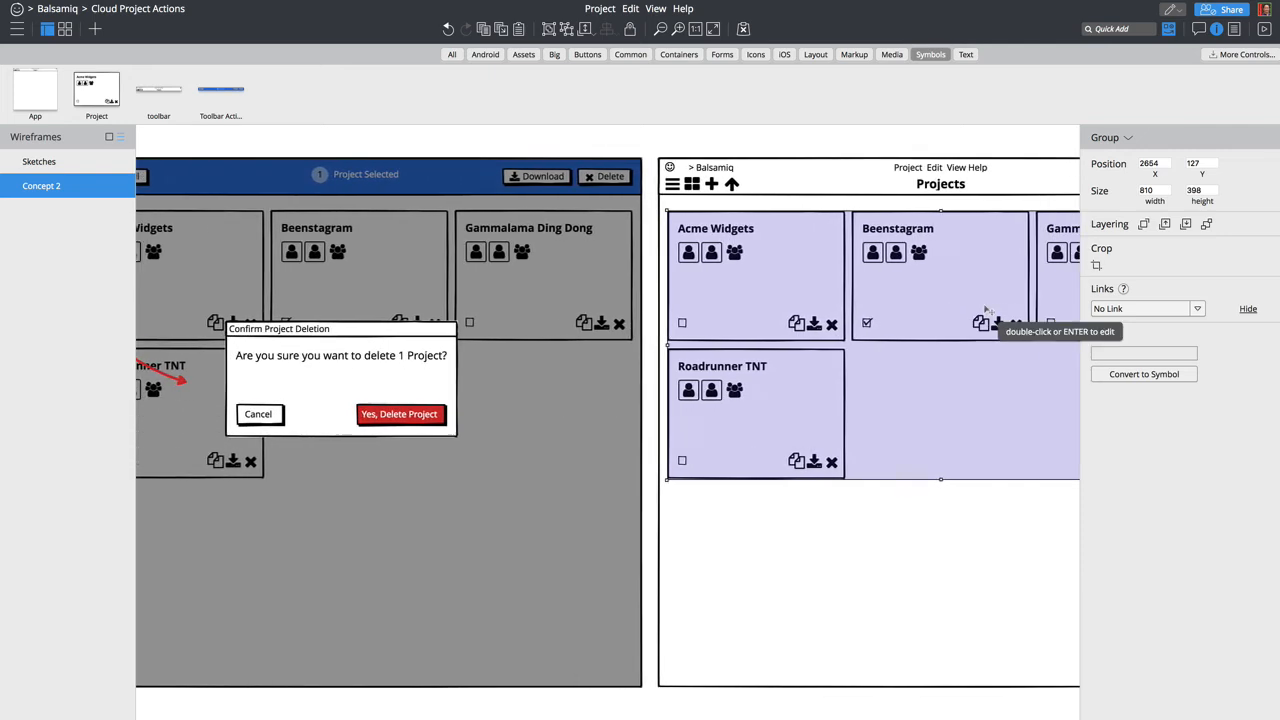
pyautogui.hscroll(5, 900, 280)
pyautogui.doubleClick(772, 243)
pyautogui.click(755, 238)
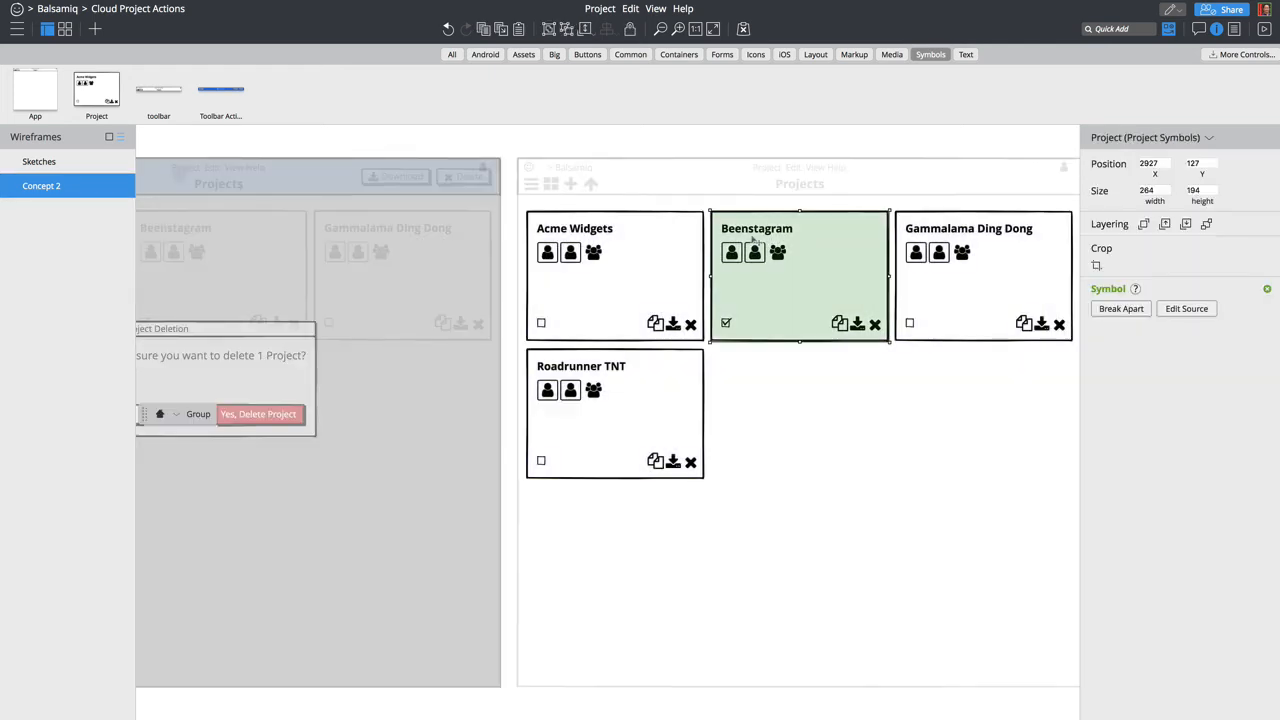
pyautogui.press('Delete')
pyautogui.moveTo(988, 246); pyautogui.dragTo(808, 242)
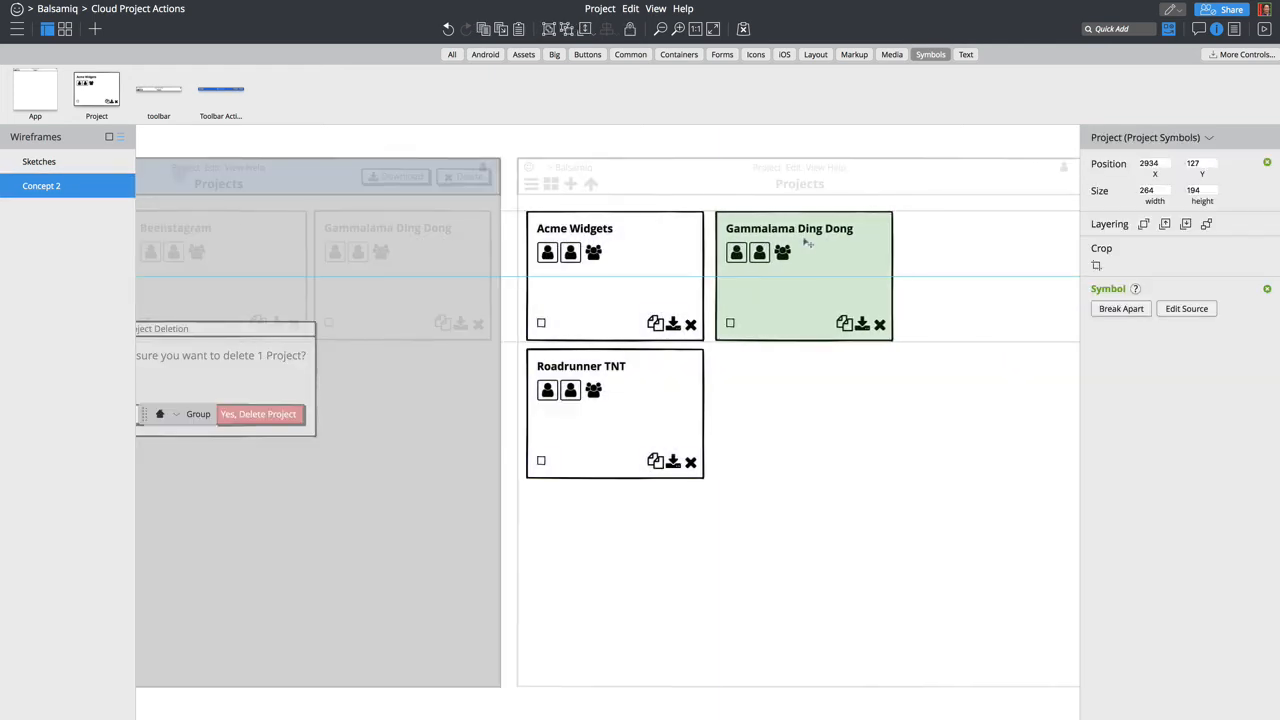
pyautogui.moveTo(643, 400); pyautogui.dragTo(1016, 257)
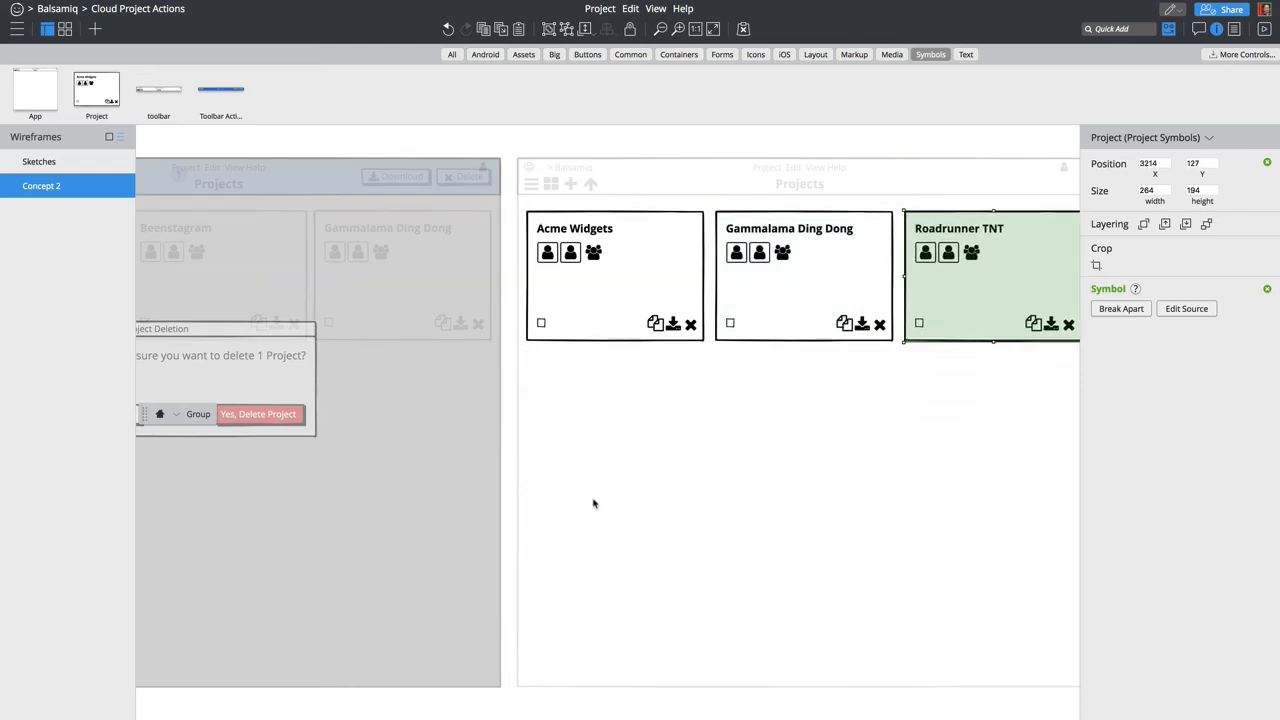
pyautogui.press('Escape')
pyautogui.press('Escape')
# Step: Move all screens, arrows and icons of the wireframe down together by about 70
pyautogui.hscroll(-9, 608, 420)
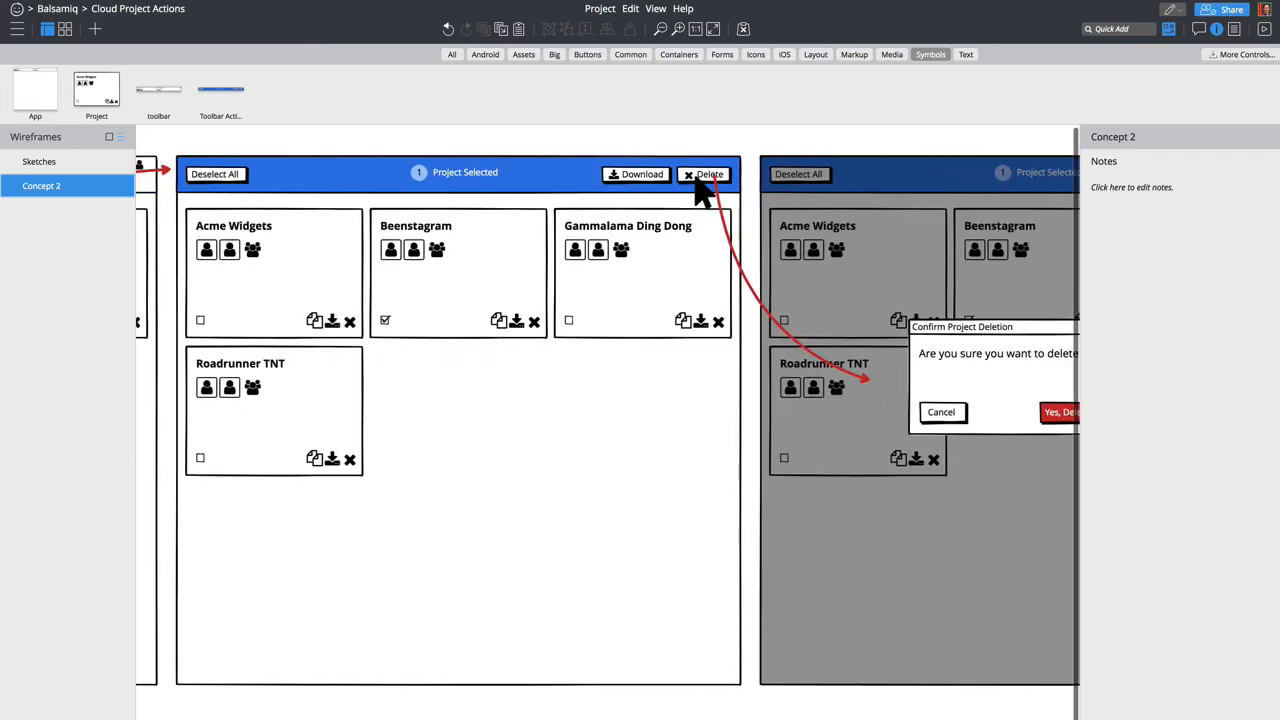
pyautogui.scroll(-5, 257, 228)
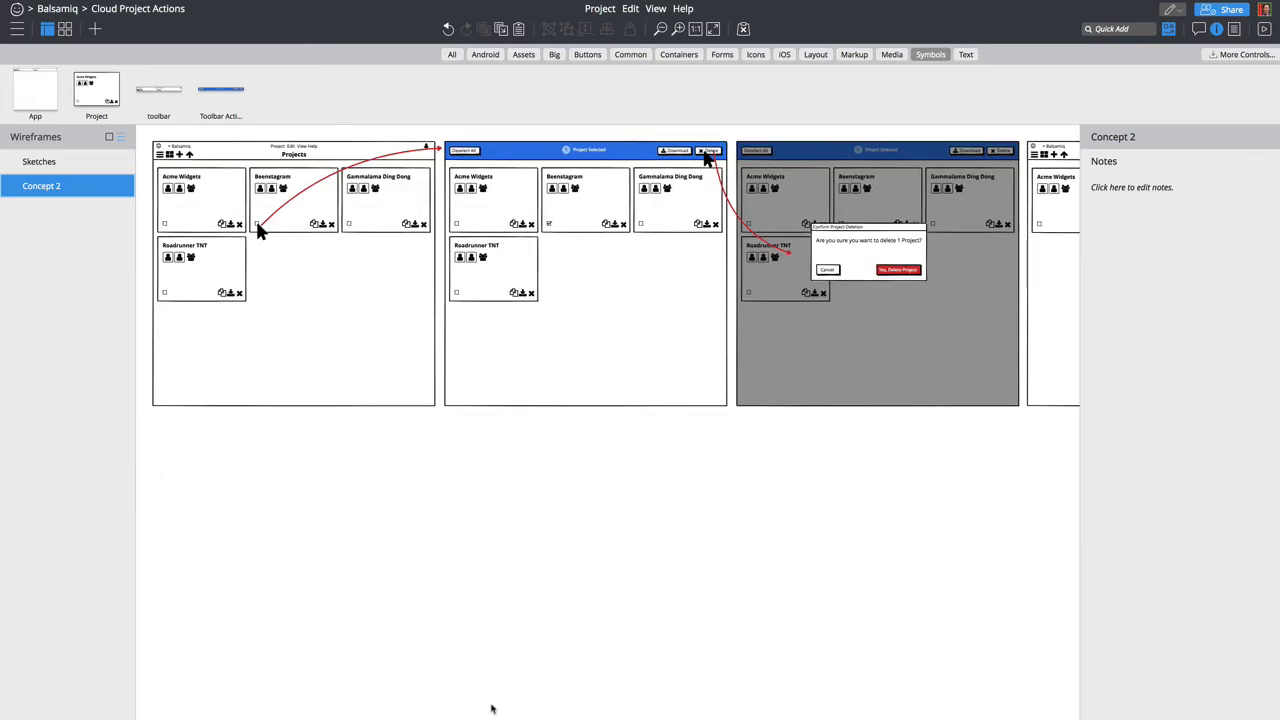
pyautogui.hotkey('ctrl', 'a')
pyautogui.scroll(2, 497, 517)
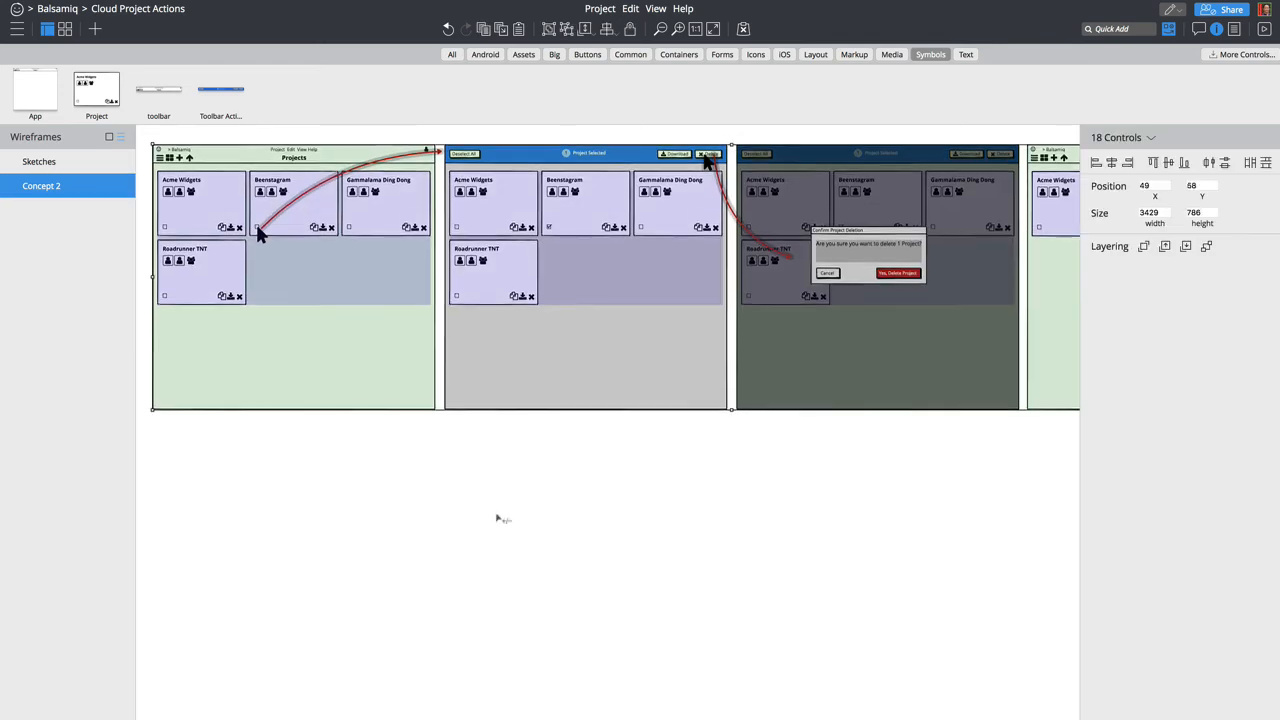
pyautogui.click(690, 521)
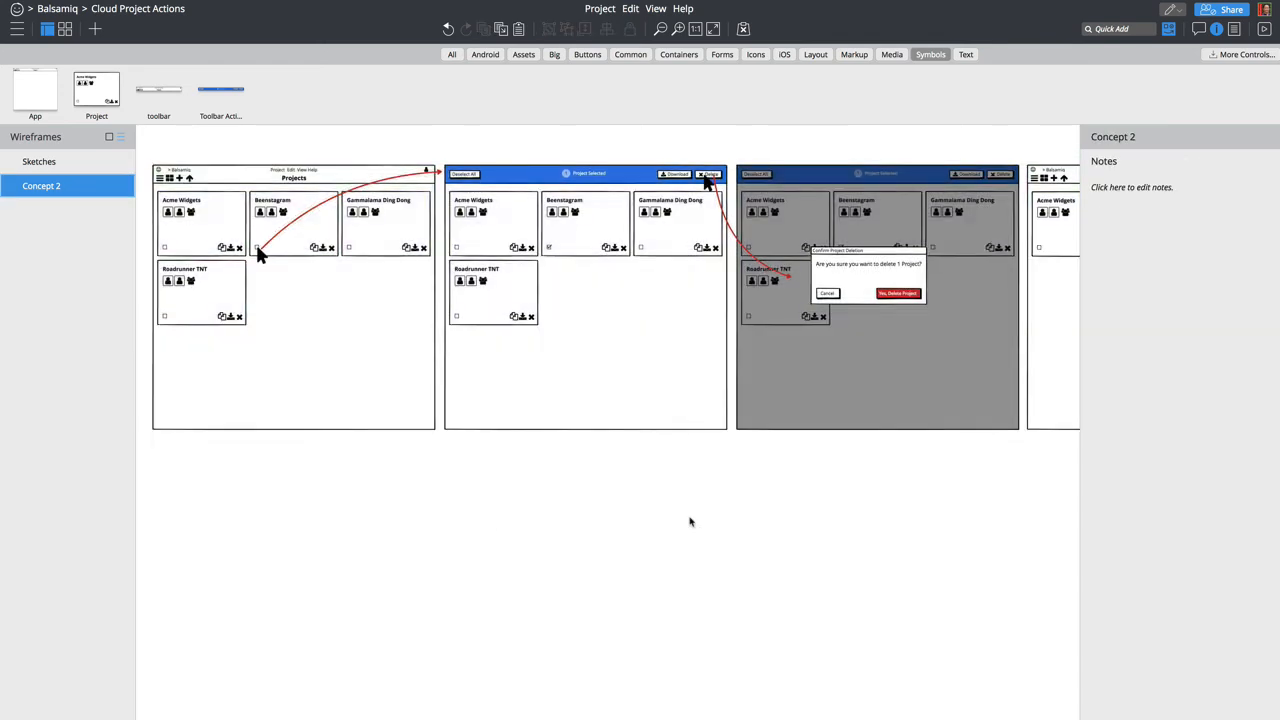
# Step: Duplicate the second screen's pointer icon together with its red arrow and place the copies on the "Yes, Delete Project" button
pyautogui.hscroll(8, 690, 521)
pyautogui.click(225, 182)
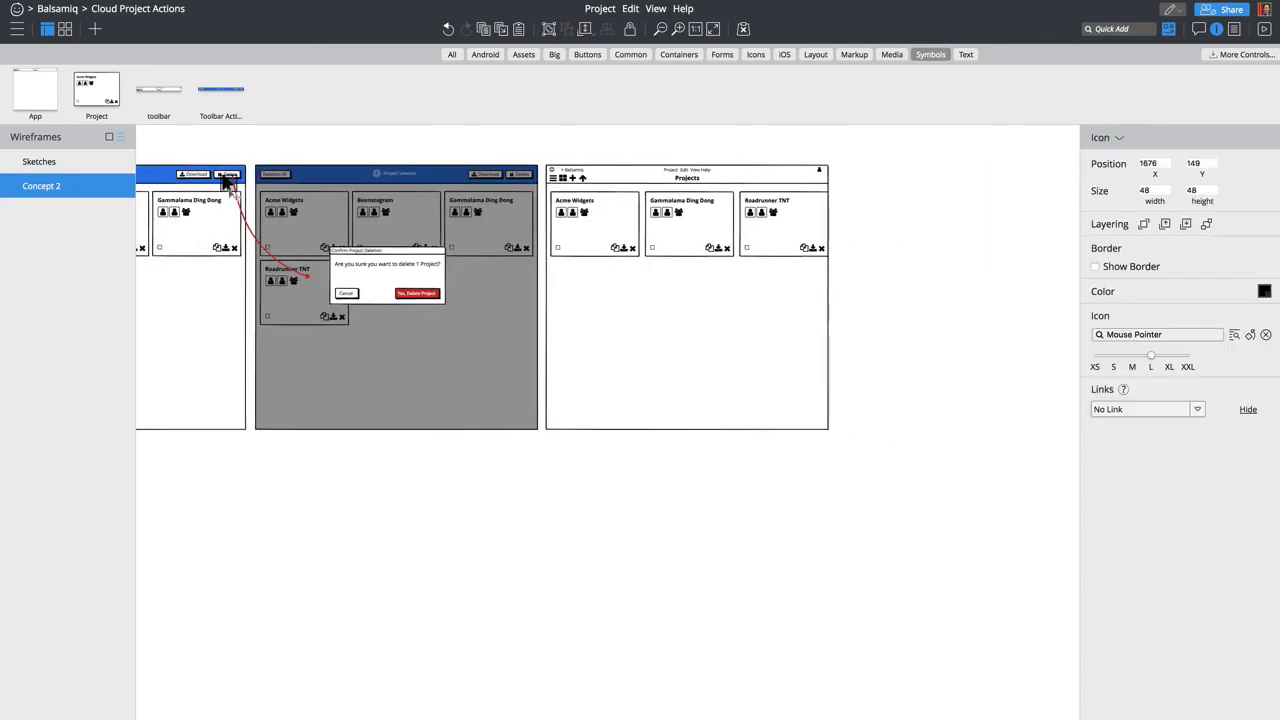
pyautogui.keyDown('shift'); pyautogui.click(226, 183); pyautogui.keyUp('shift')
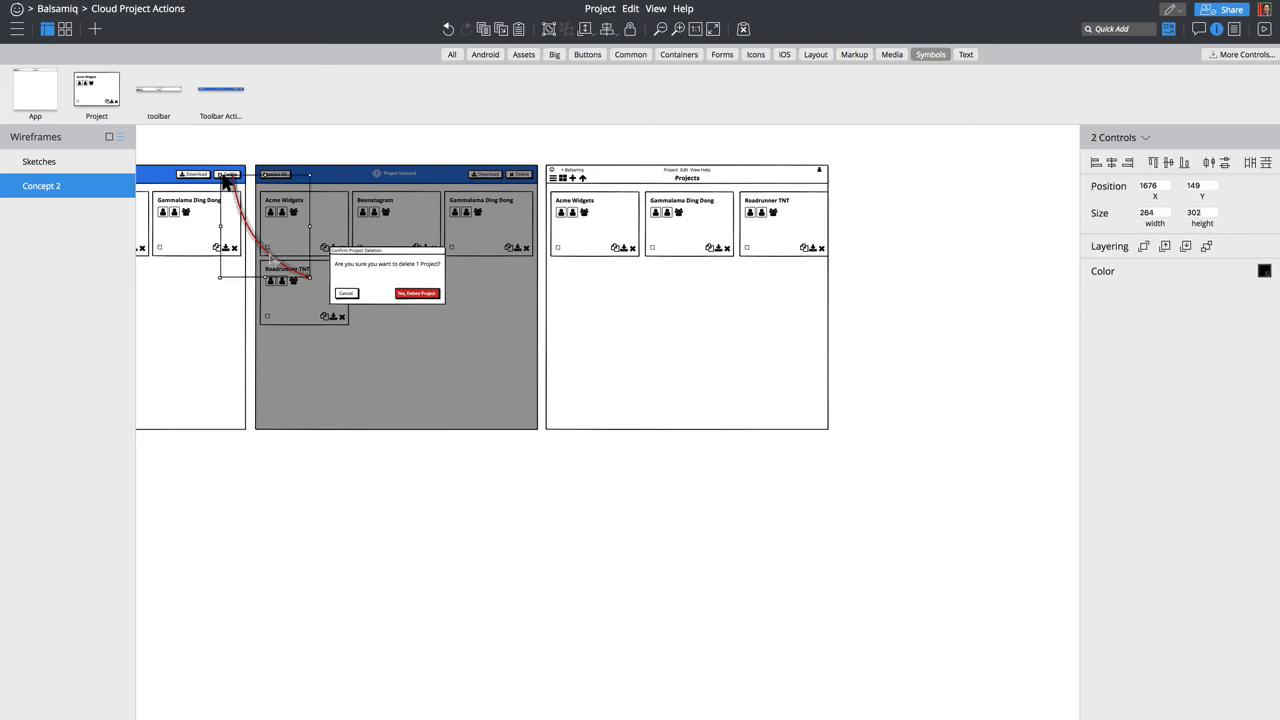
pyautogui.moveTo(226, 184); pyautogui.dragTo(434, 300)
pyautogui.click(518, 520)
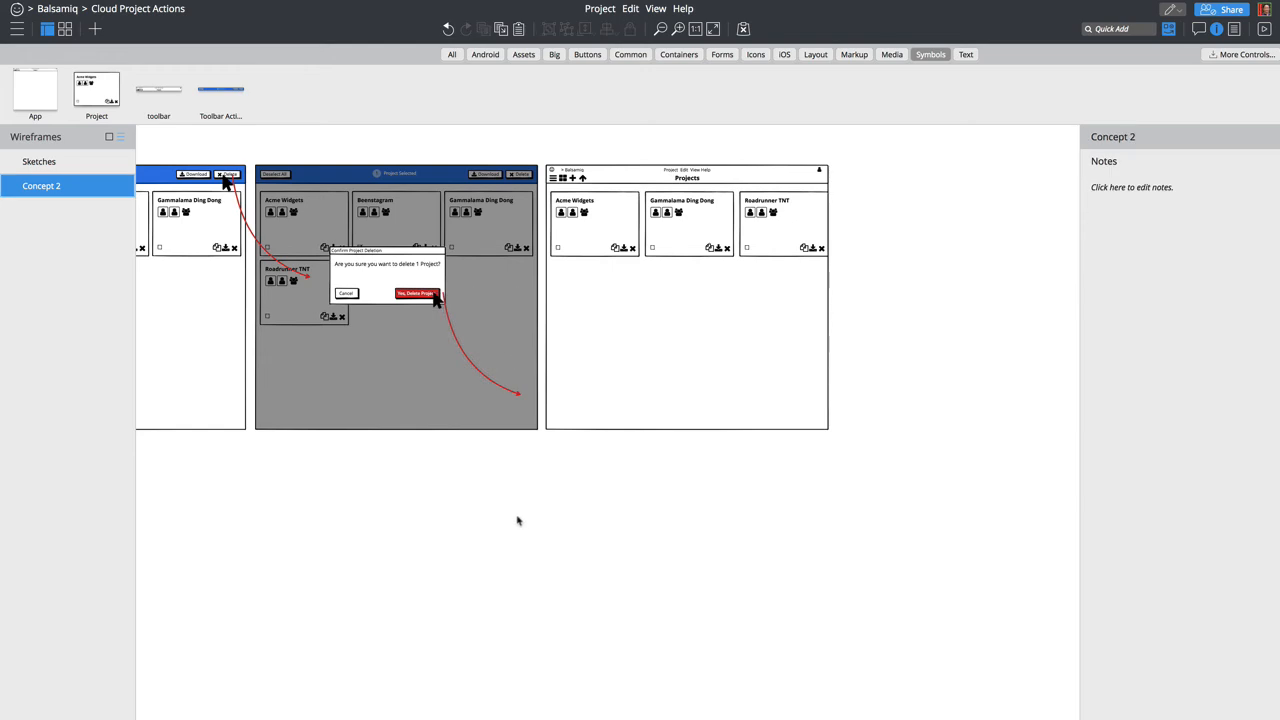
# Step: Extend the new red arrow's tip to the fourth screen's Acme Widgets card and bend the arrow into an upward curve
pyautogui.click(516, 395)
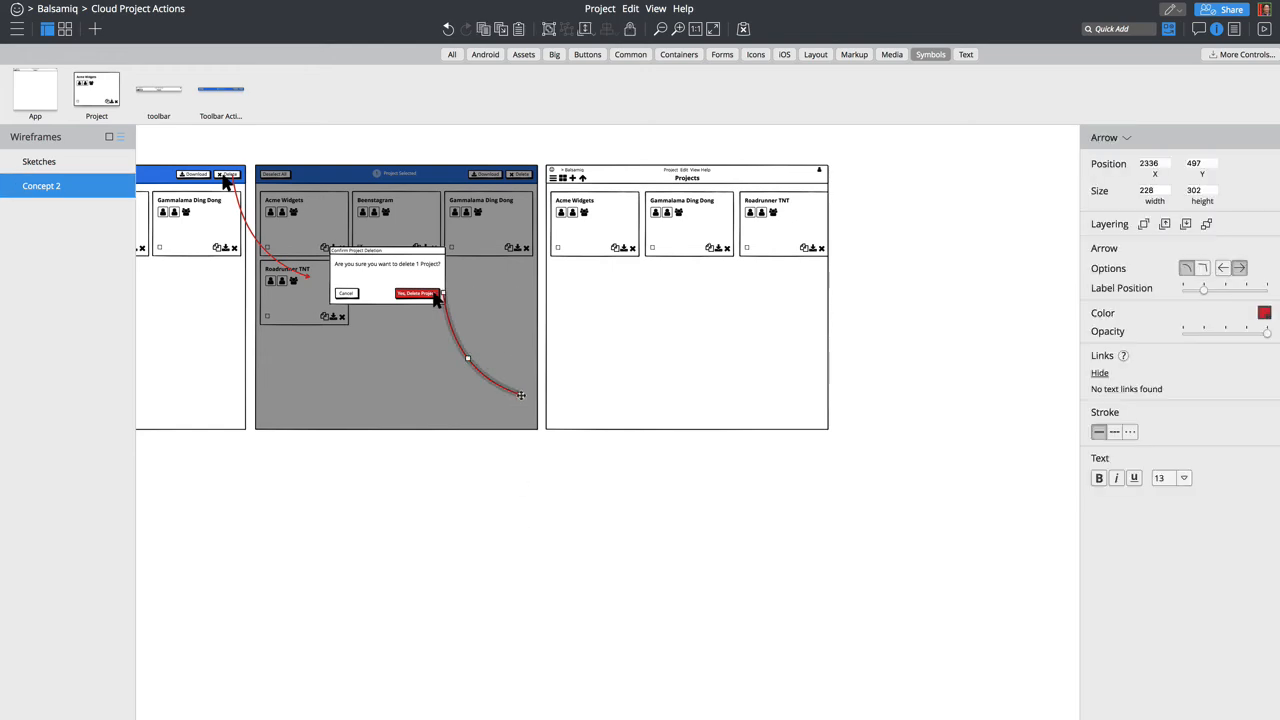
pyautogui.moveTo(520, 394); pyautogui.dragTo(547, 220)
pyautogui.moveTo(510, 271); pyautogui.dragTo(478, 234)
pyautogui.click(515, 507)
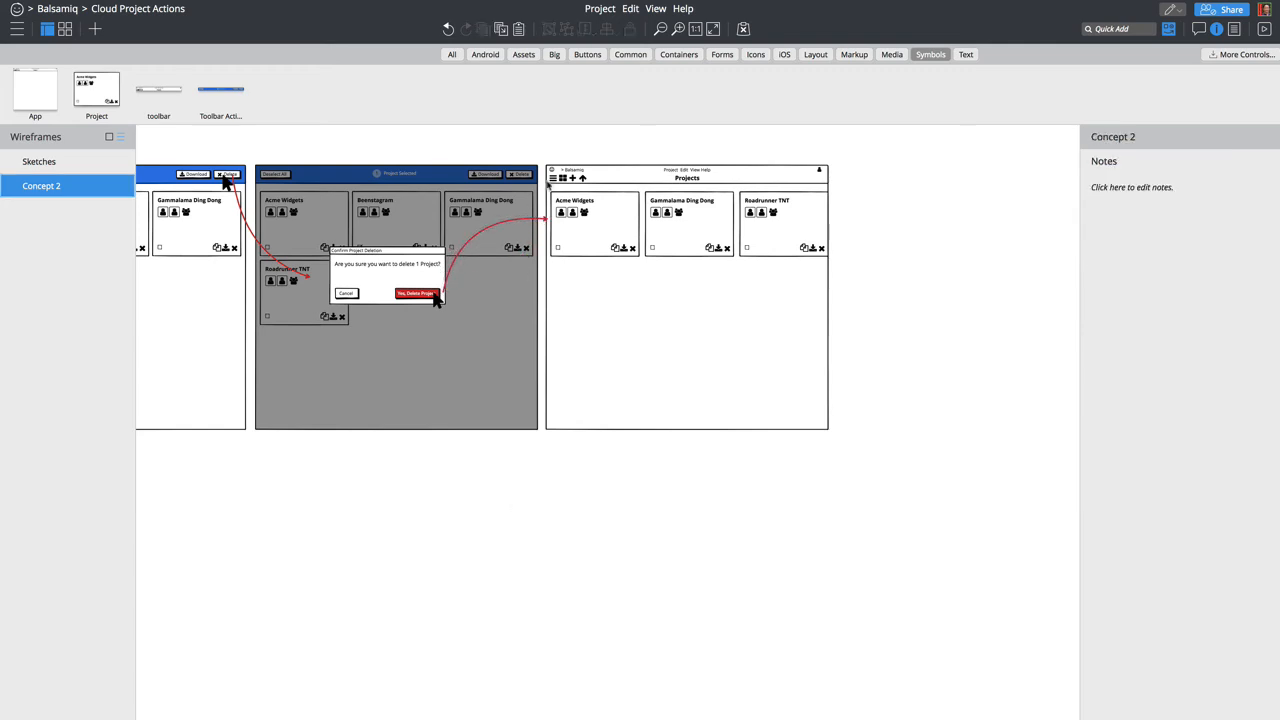
pyautogui.click(544, 218)
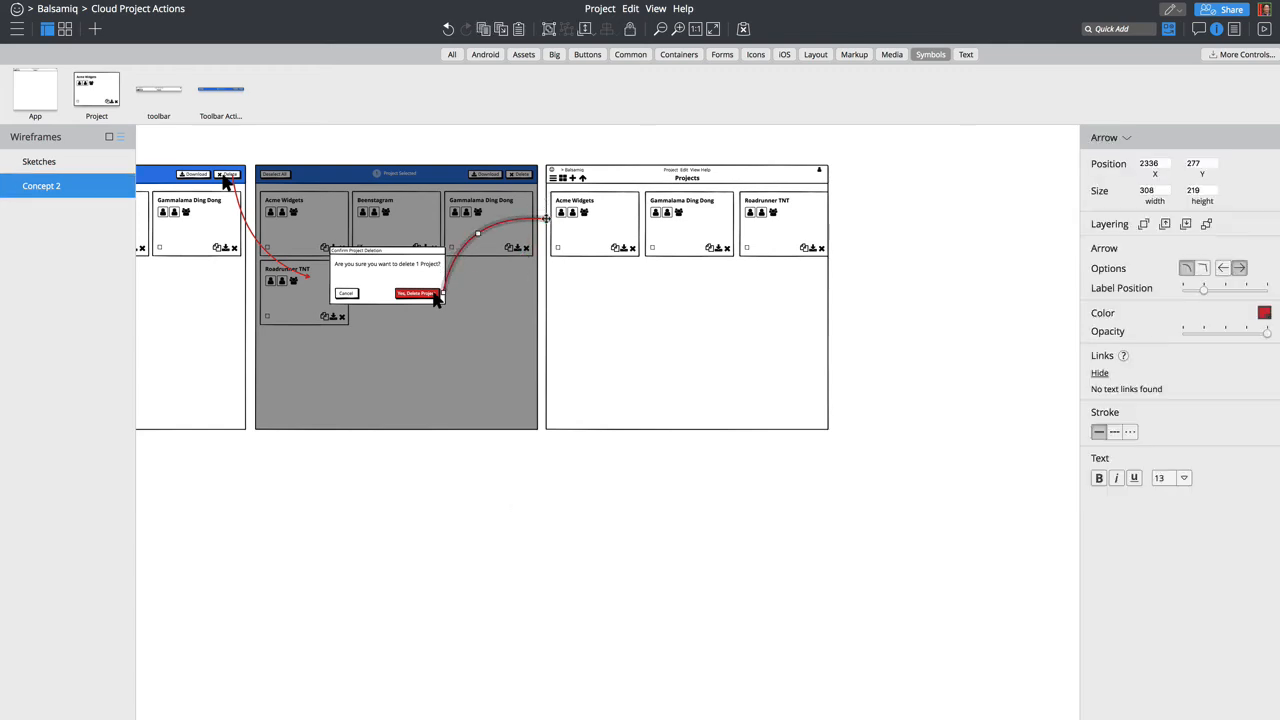
pyautogui.click(683, 479)
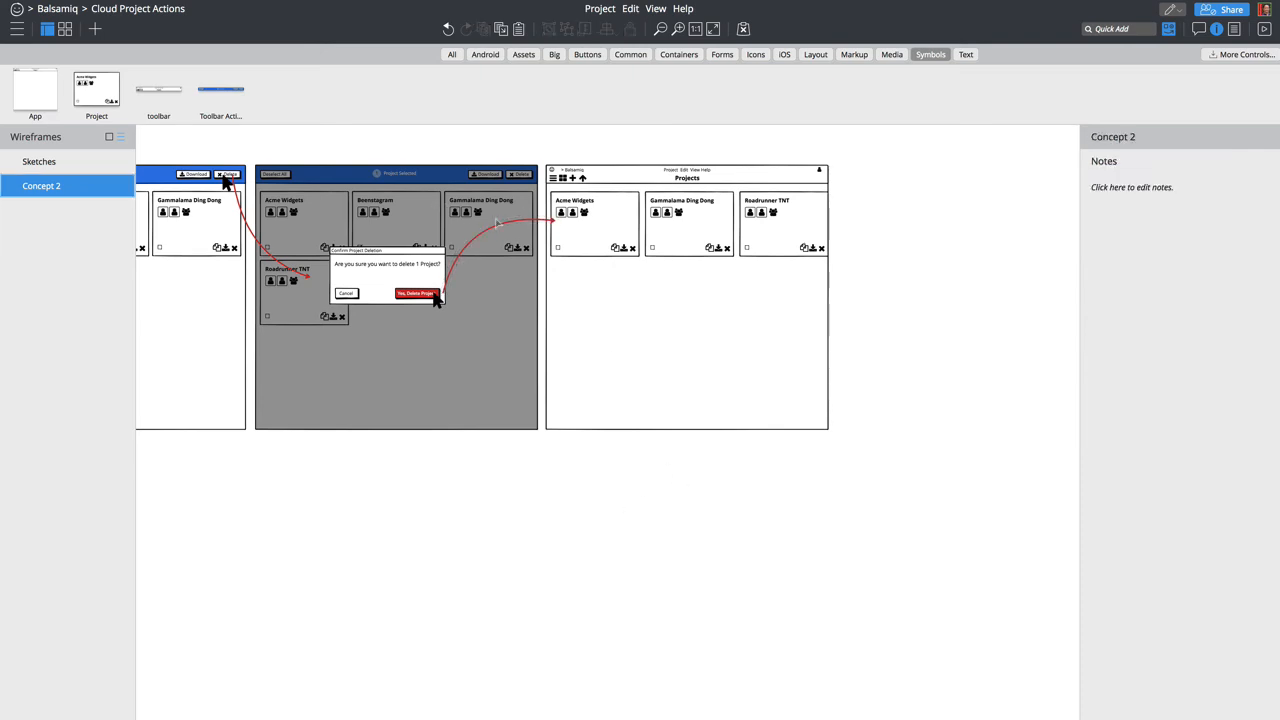
# Step: Add a subtitle above the first screen, aligned with its edge, reading "1. User Selects a Project"
pyautogui.hscroll(-8, 651, 494)
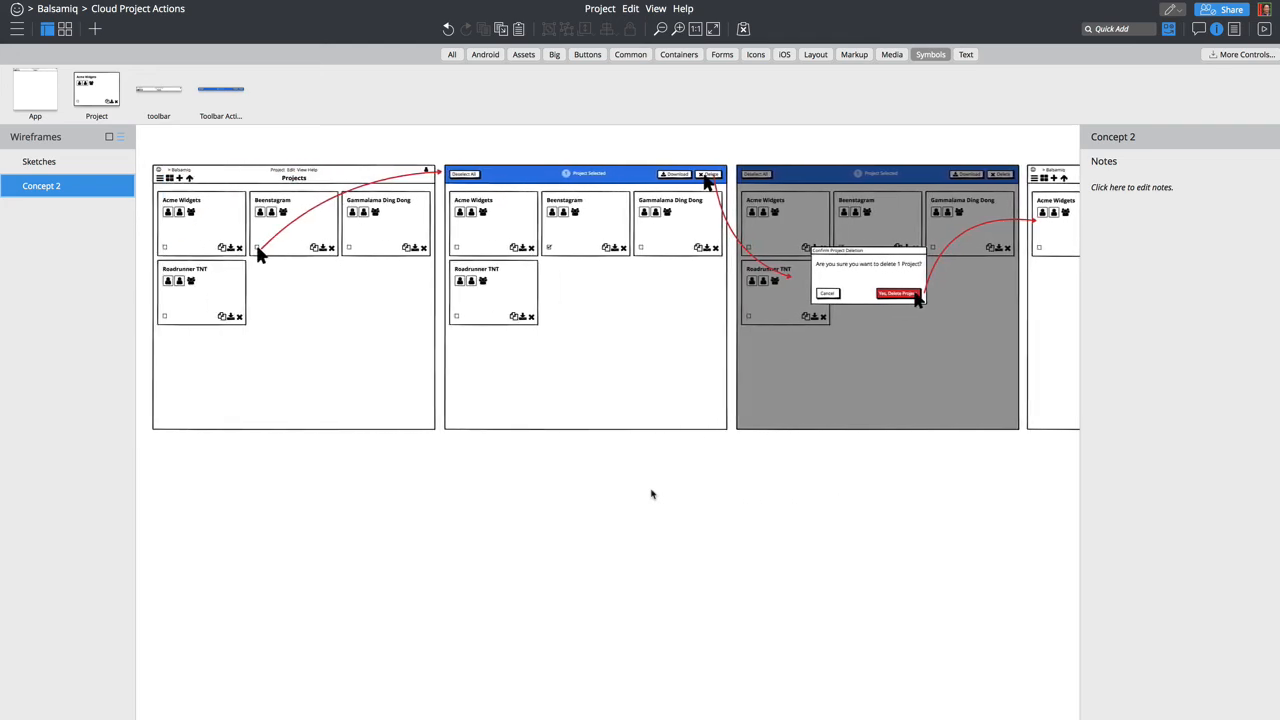
pyautogui.press('/')
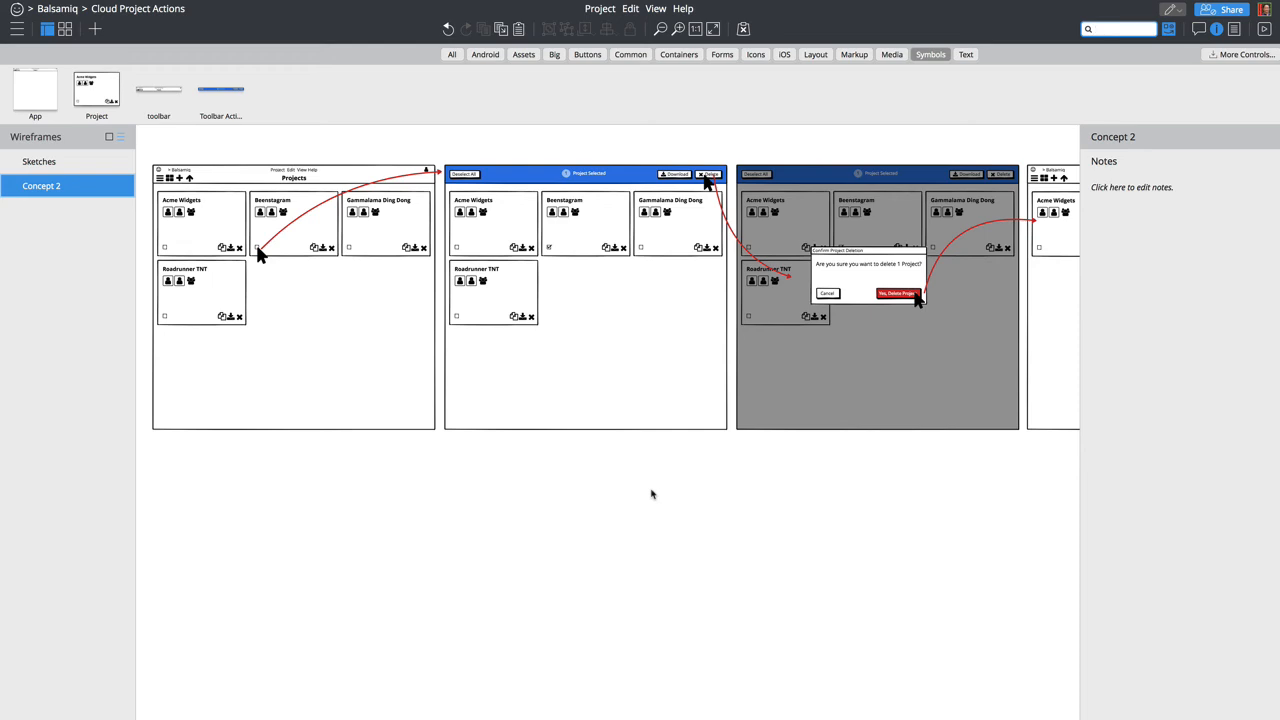
pyautogui.write('title')
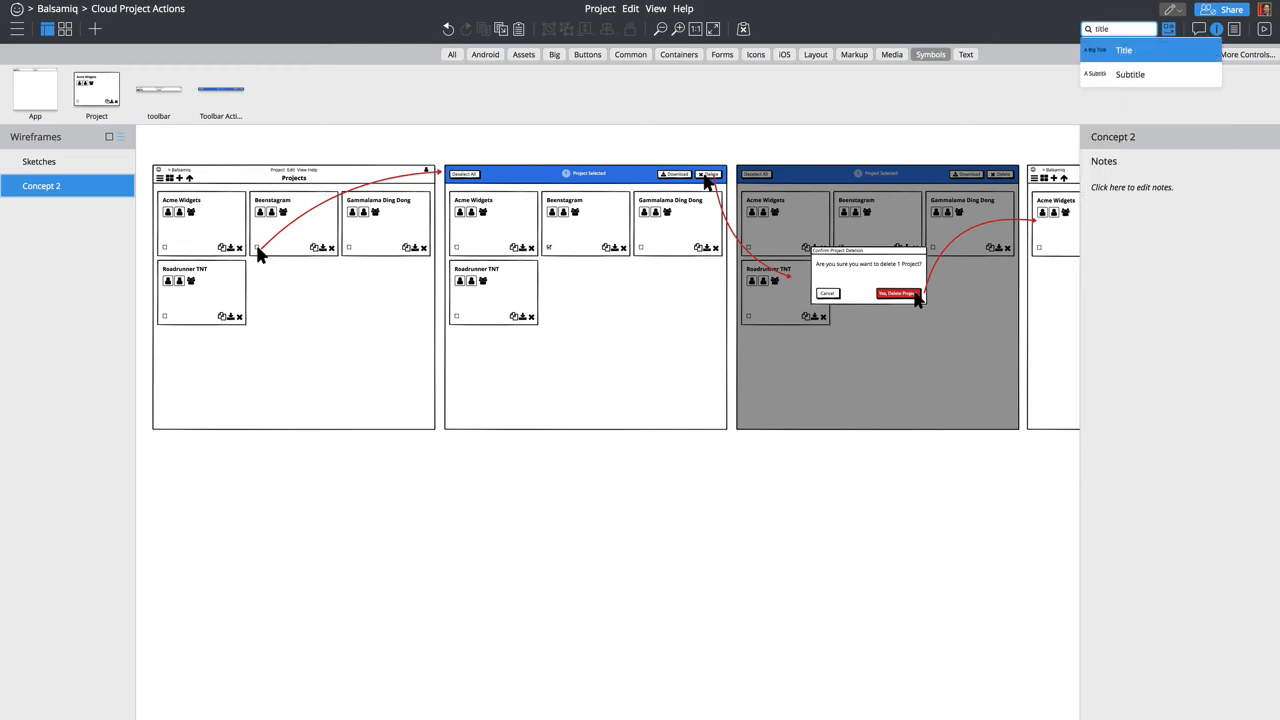
pyautogui.press('Down')
pyautogui.press('Return')
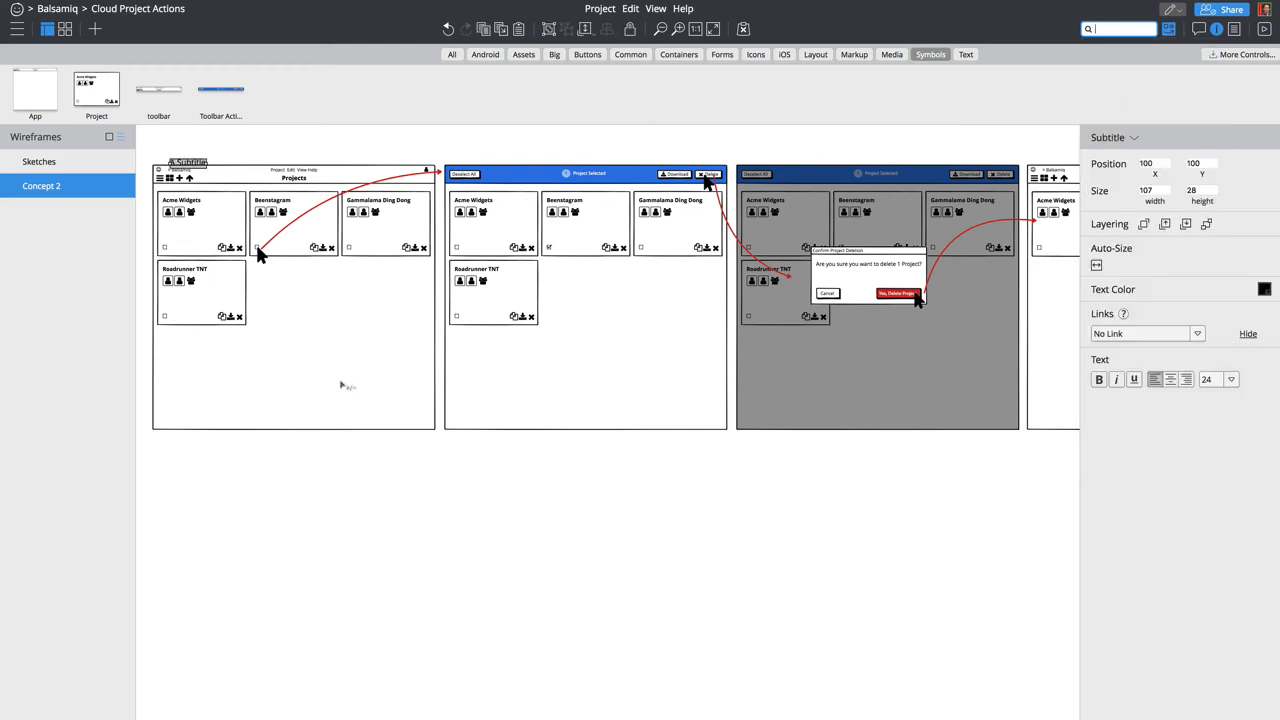
pyautogui.moveTo(187, 164); pyautogui.dragTo(168, 152)
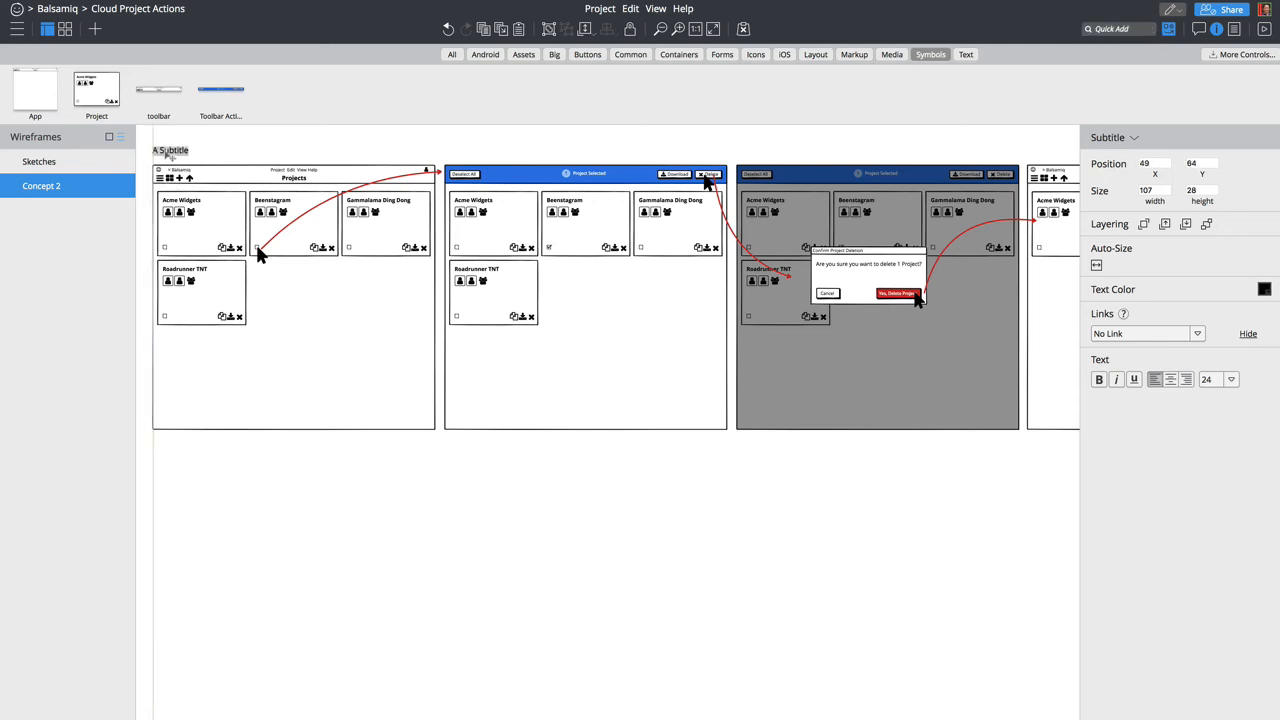
pyautogui.doubleClick(168, 152)
pyautogui.write('1. User Sle')
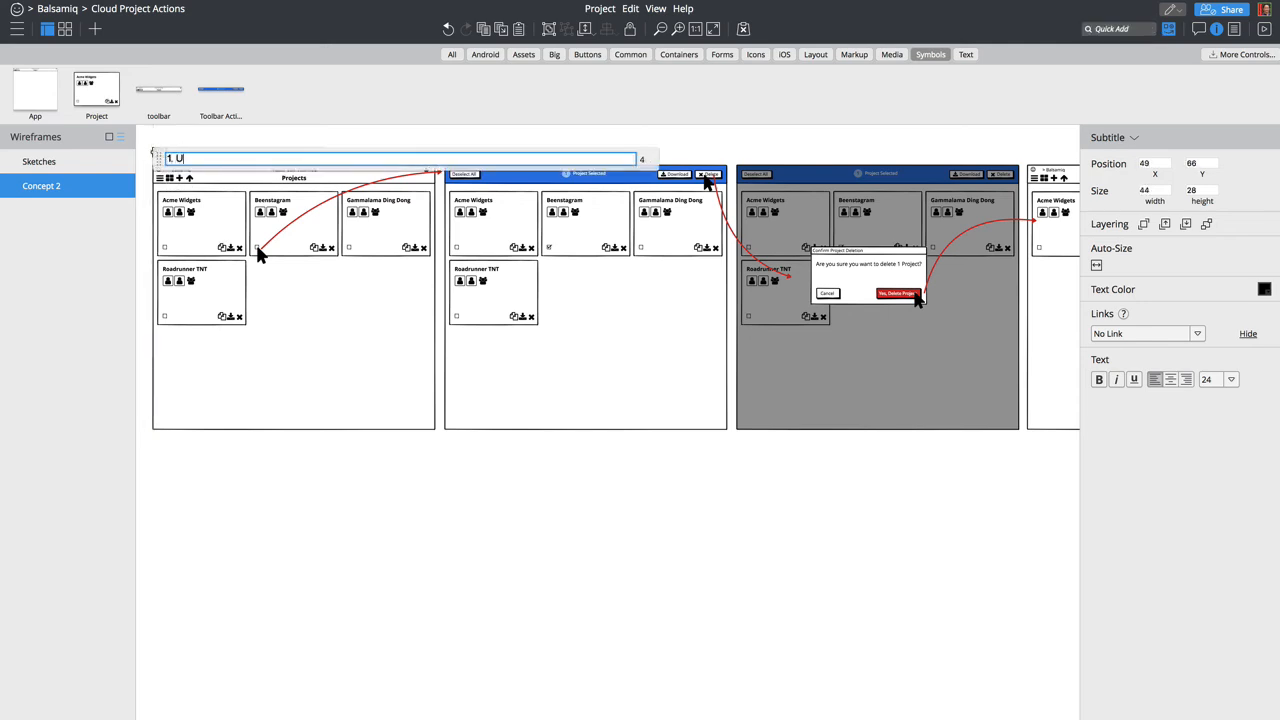
pyautogui.press('BackSpace')
pyautogui.press('BackSpace')
pyautogui.write('elects a Project')
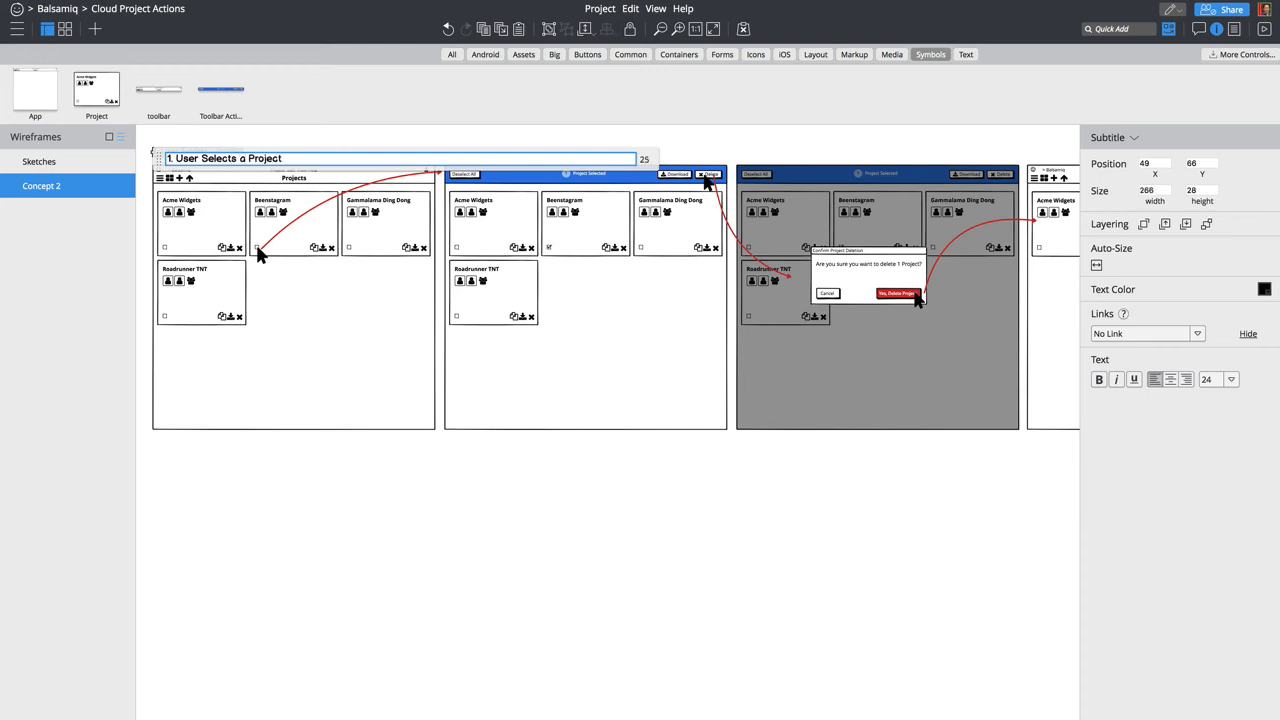
pyautogui.write(' to Perform an A')
pyautogui.hotkey('alt', 'shift', 'Left')
pyautogui.hotkey('alt', 'shift', 'Left')
pyautogui.hotkey('alt', 'shift', 'Left')
pyautogui.hotkey('alt', 'shift', 'Left')
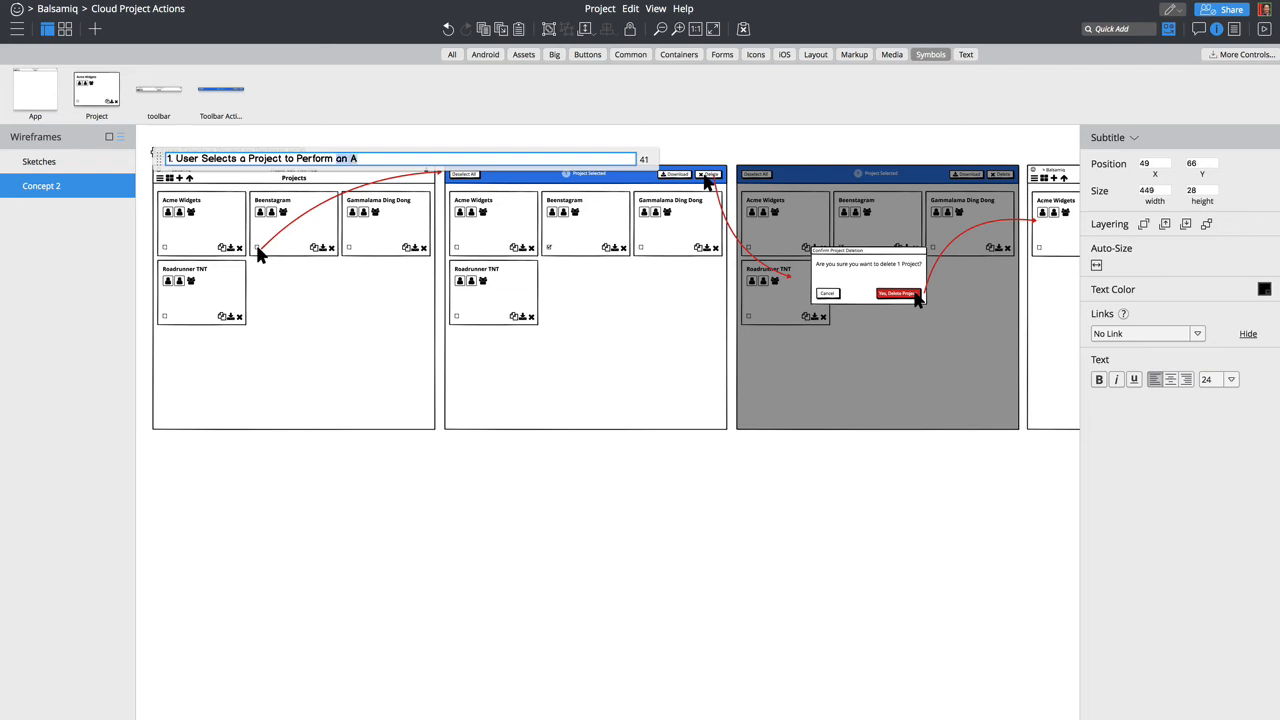
pyautogui.press('BackSpace')
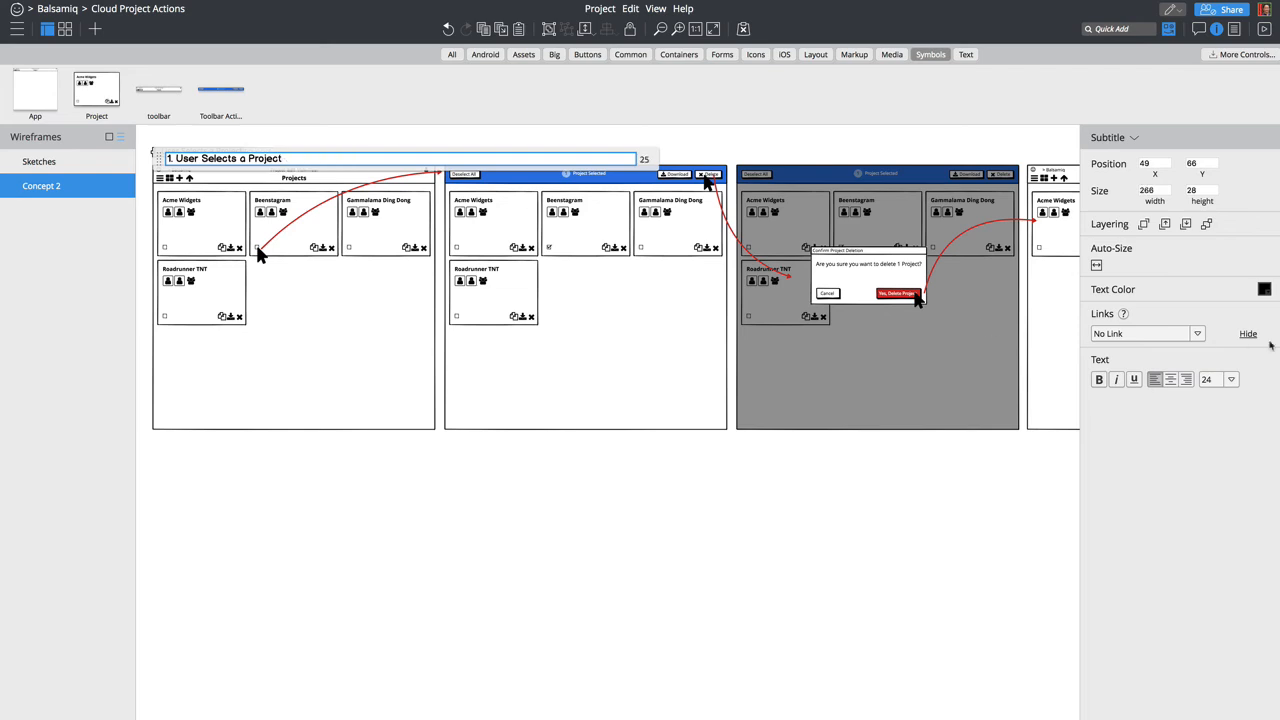
# Step: Make the first screen's subtitle red and bold and widen it to the screen's full width, 838
pyautogui.click(1265, 289)
pyautogui.click(1183, 332)
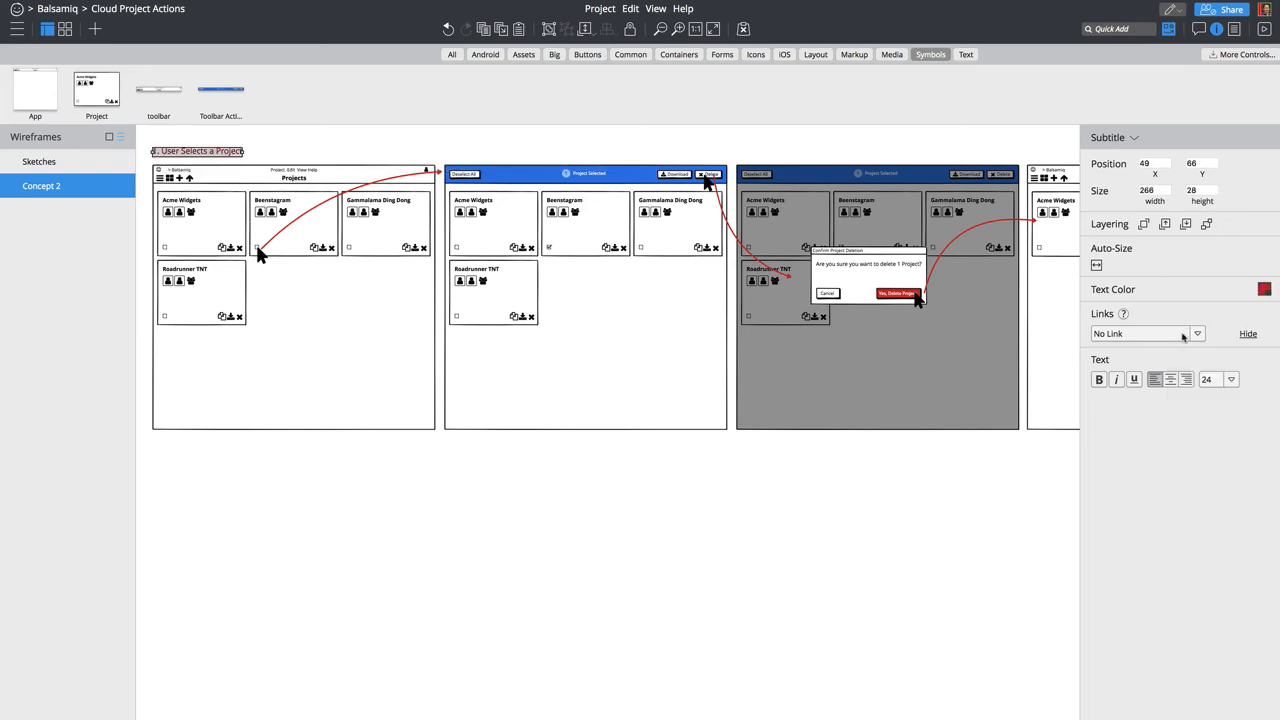
pyautogui.click(1099, 380)
pyautogui.moveTo(250, 152); pyautogui.dragTo(436, 152)
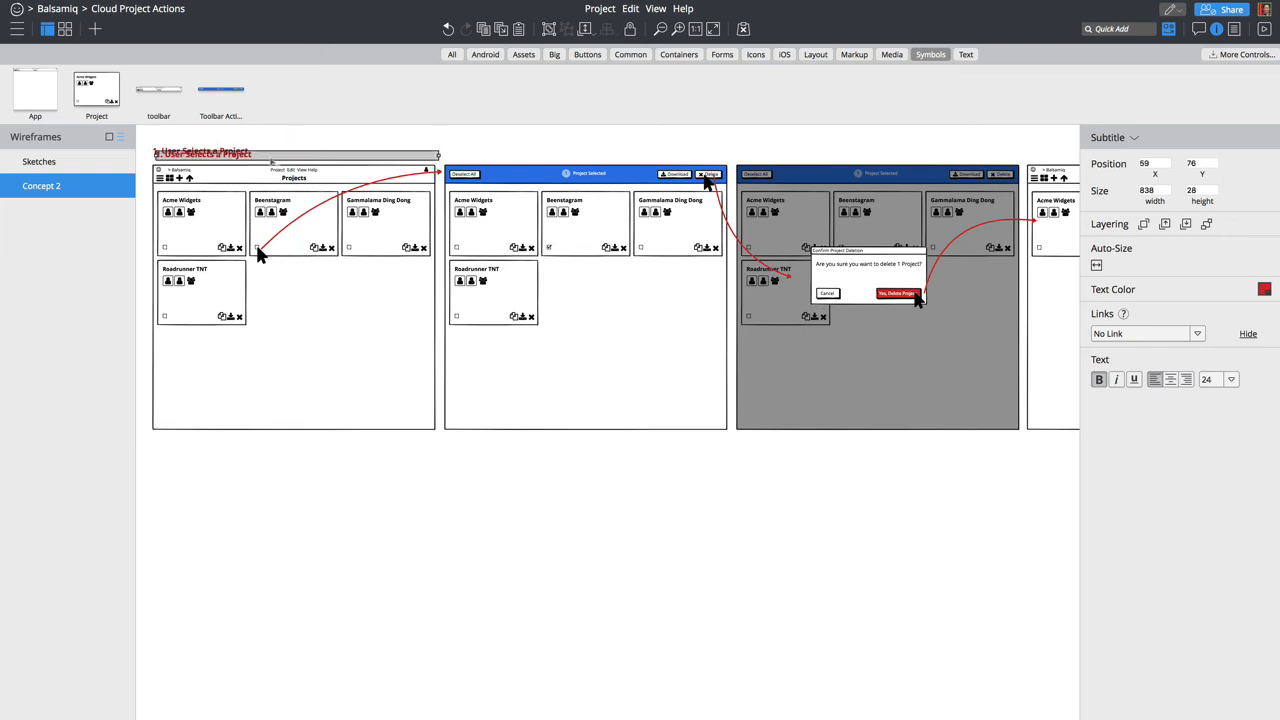
# Step: Place a copy of the first subtitle above the second screen and change its text to "2. Toolbar Actions Appear"
pyautogui.moveTo(305, 150); pyautogui.dragTo(563, 157)
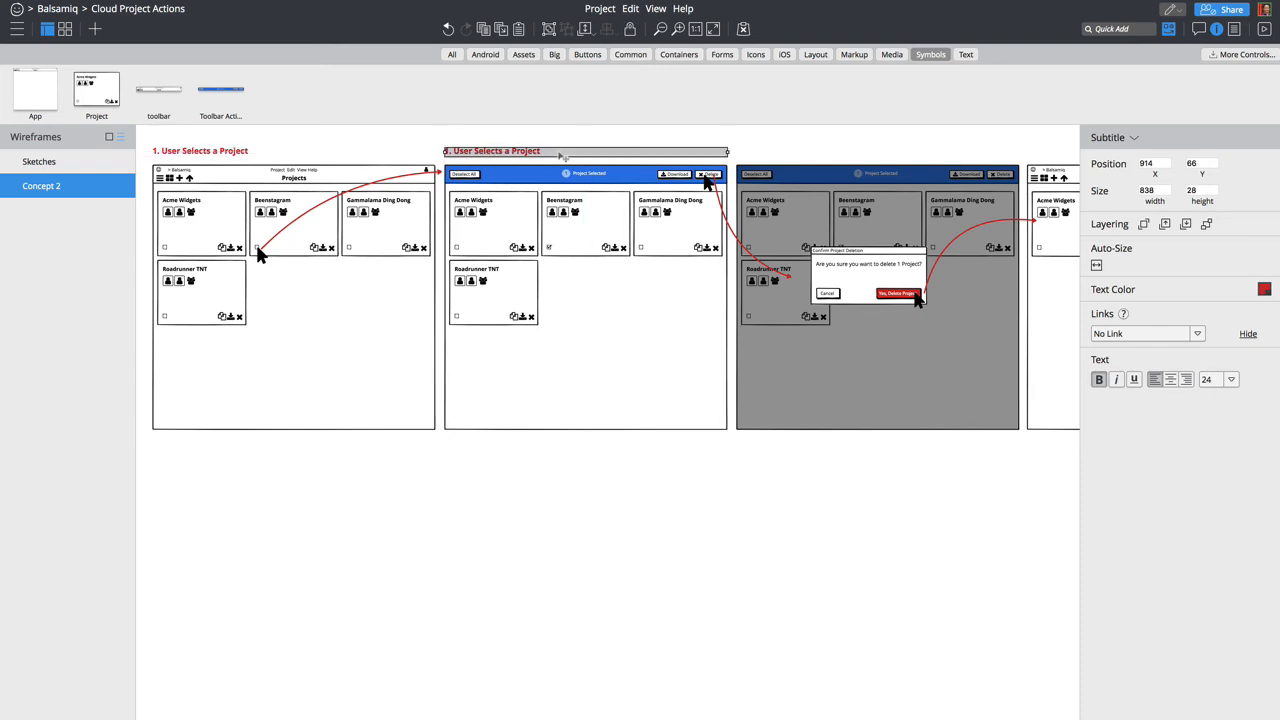
pyautogui.doubleClick(563, 157)
pyautogui.write('2.')
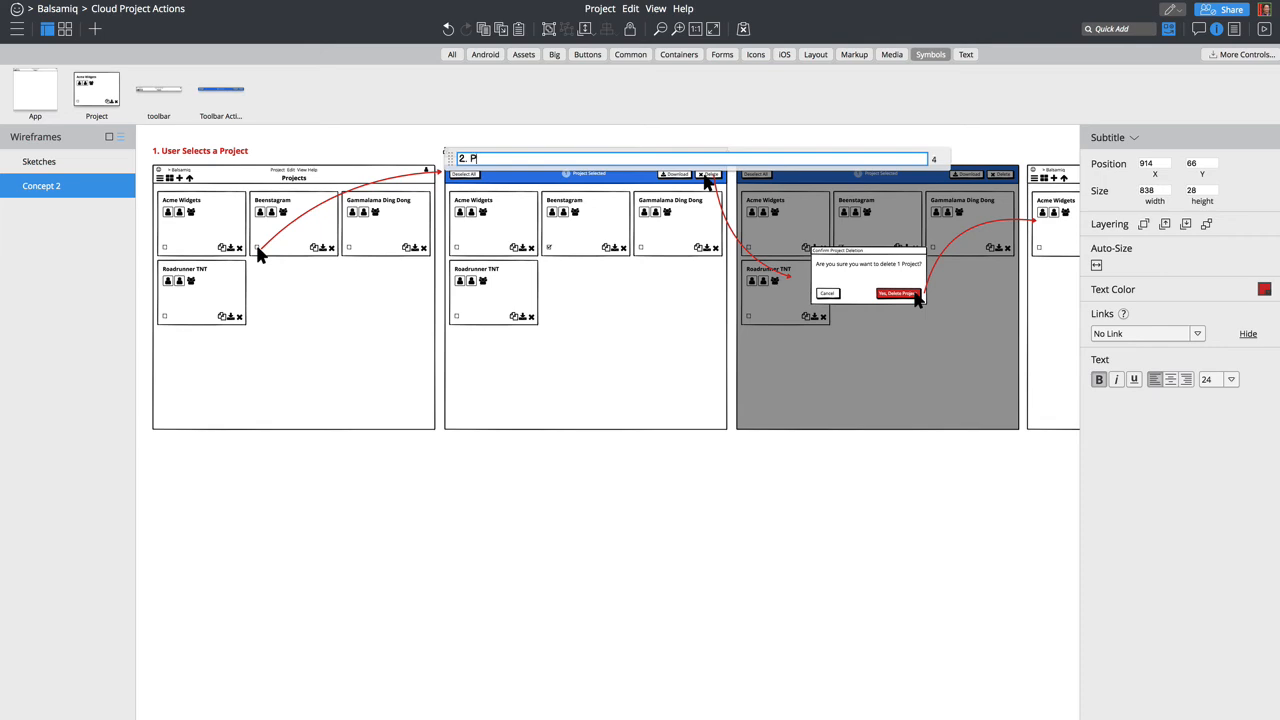
pyautogui.write('Toolbar Actions appe')
pyautogui.press('BackSpace')
pyautogui.press('BackSpace')
pyautogui.press('BackSpace')
pyautogui.press('BackSpace')
pyautogui.write('Appear')
pyautogui.press('Return')
pyautogui.click(540, 130)
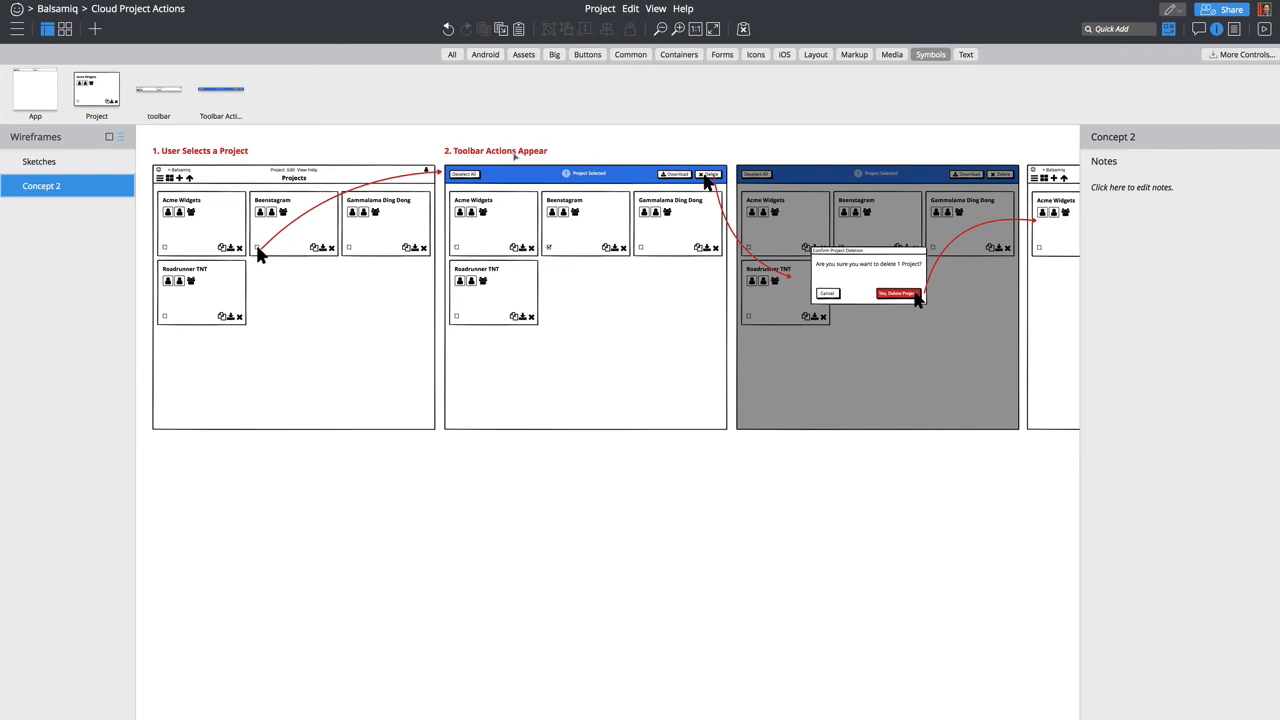
# Step: Duplicate the second subtitle above the third screen and change its text to "3. Selecting Delete Displays Delete Projects ConfirmationDialog"
pyautogui.click(516, 153)
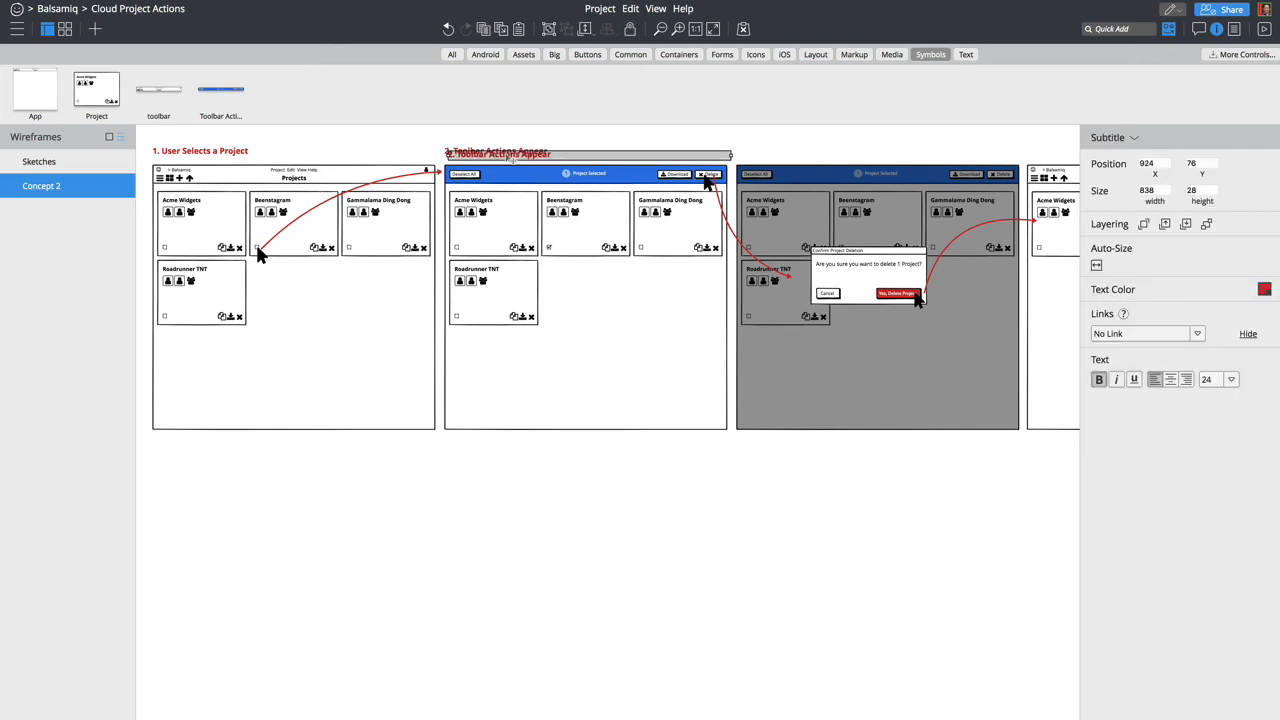
pyautogui.moveTo(516, 156); pyautogui.dragTo(790, 154)
pyautogui.doubleClick(790, 153)
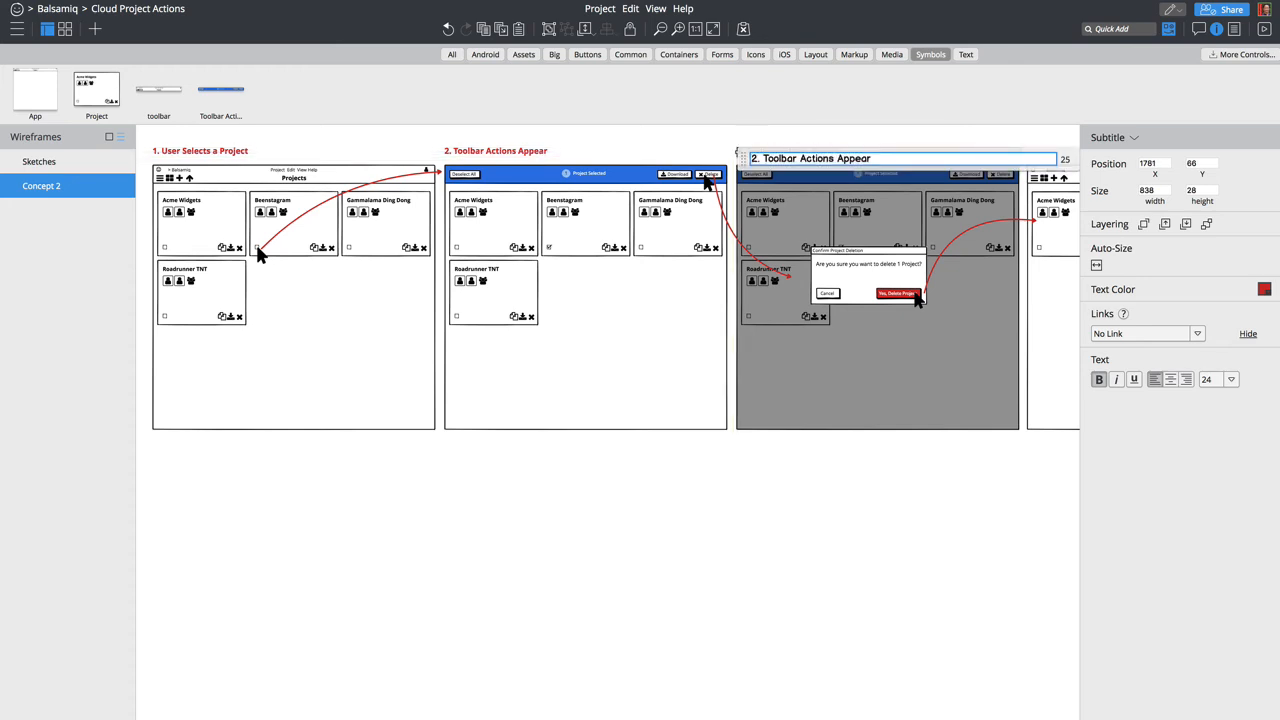
pyautogui.write('2')
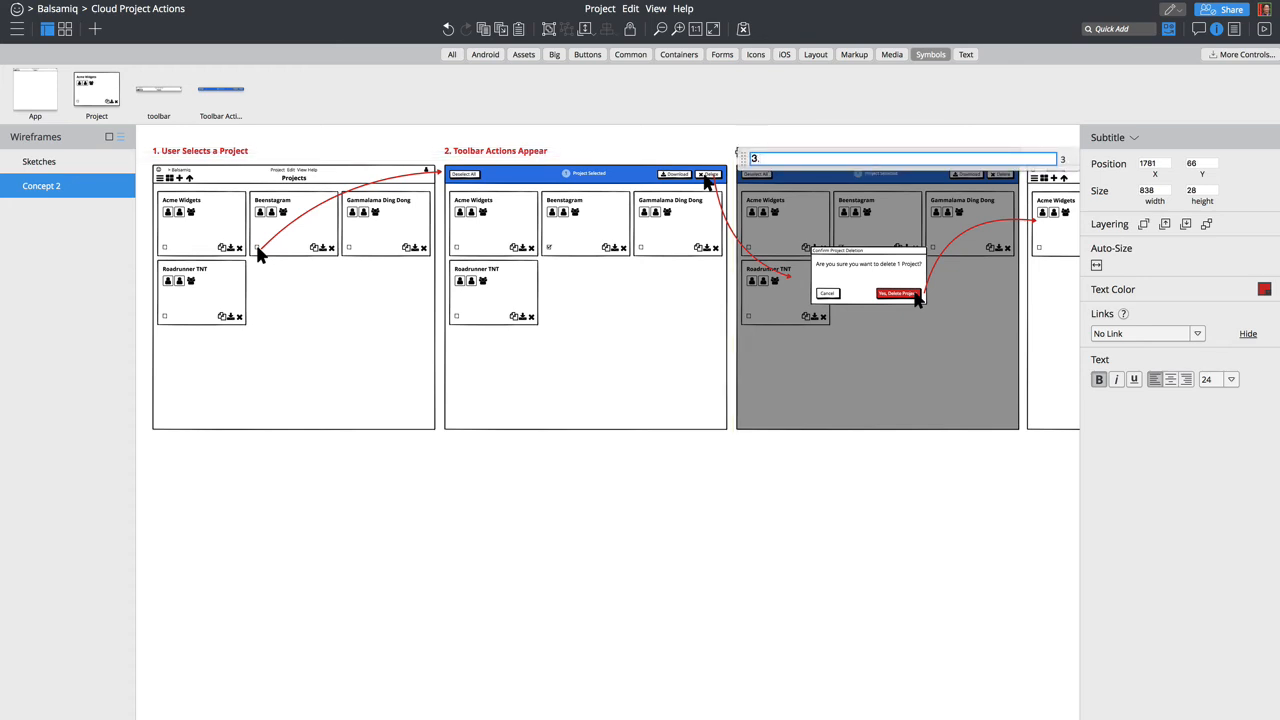
pyautogui.write('. D')
pyautogui.press('BackSpace')
pyautogui.write('Selecting Delete')
pyautogui.press('BackSpace')
pyautogui.write('splays D')
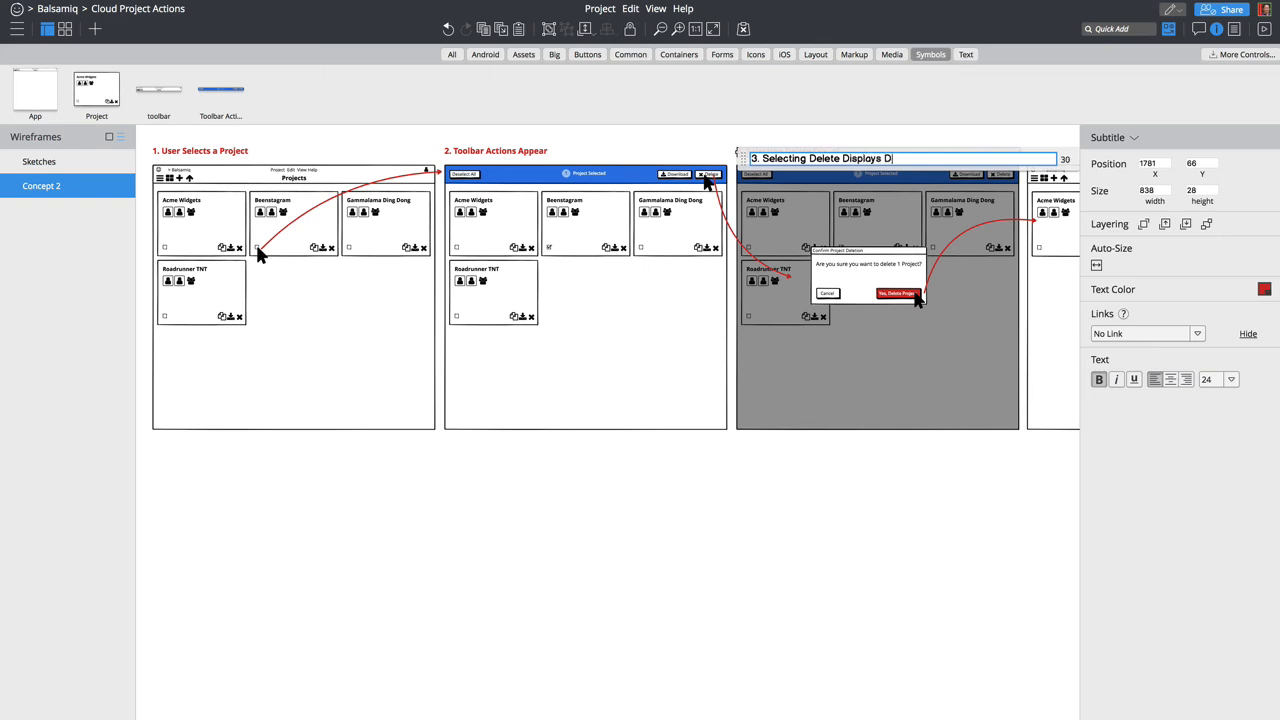
pyautogui.write('elete Projects DialogConfirmation')
pyautogui.press('Return')
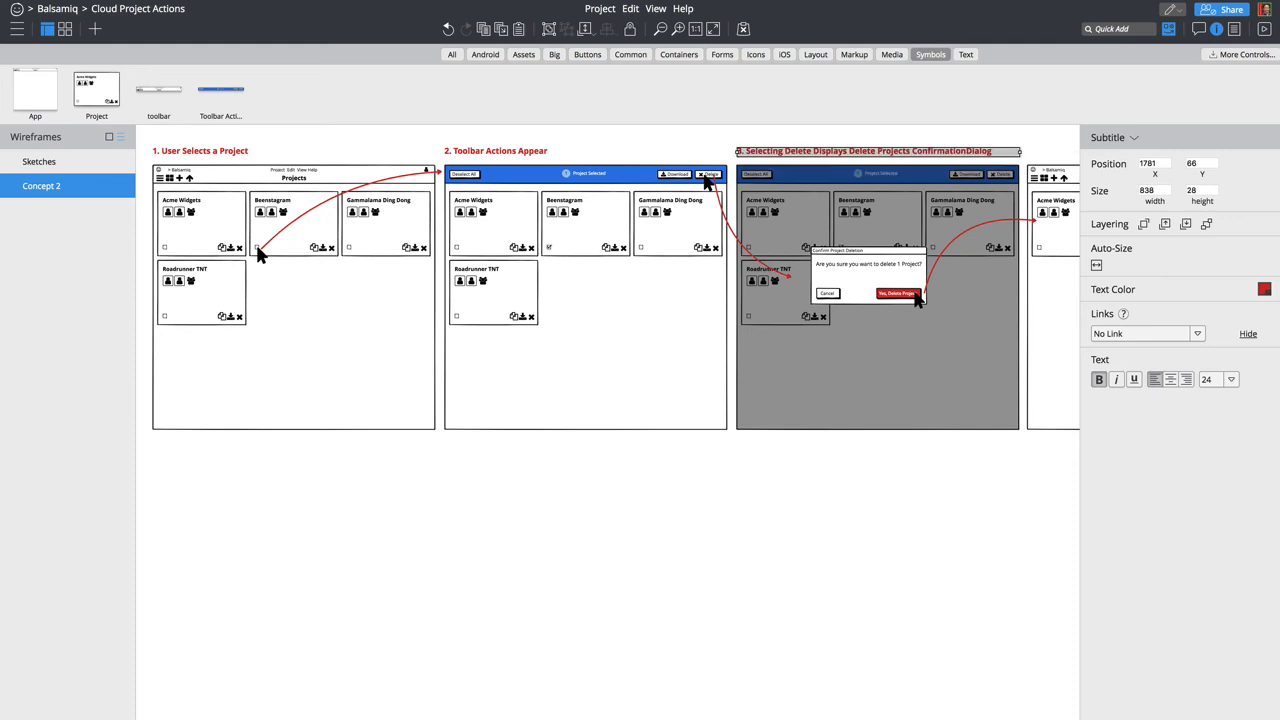
# Step: Insert the missing space between "Confirmation" and "Dialog" in the third screen's subtitle
pyautogui.hscroll(3, 888, 499)
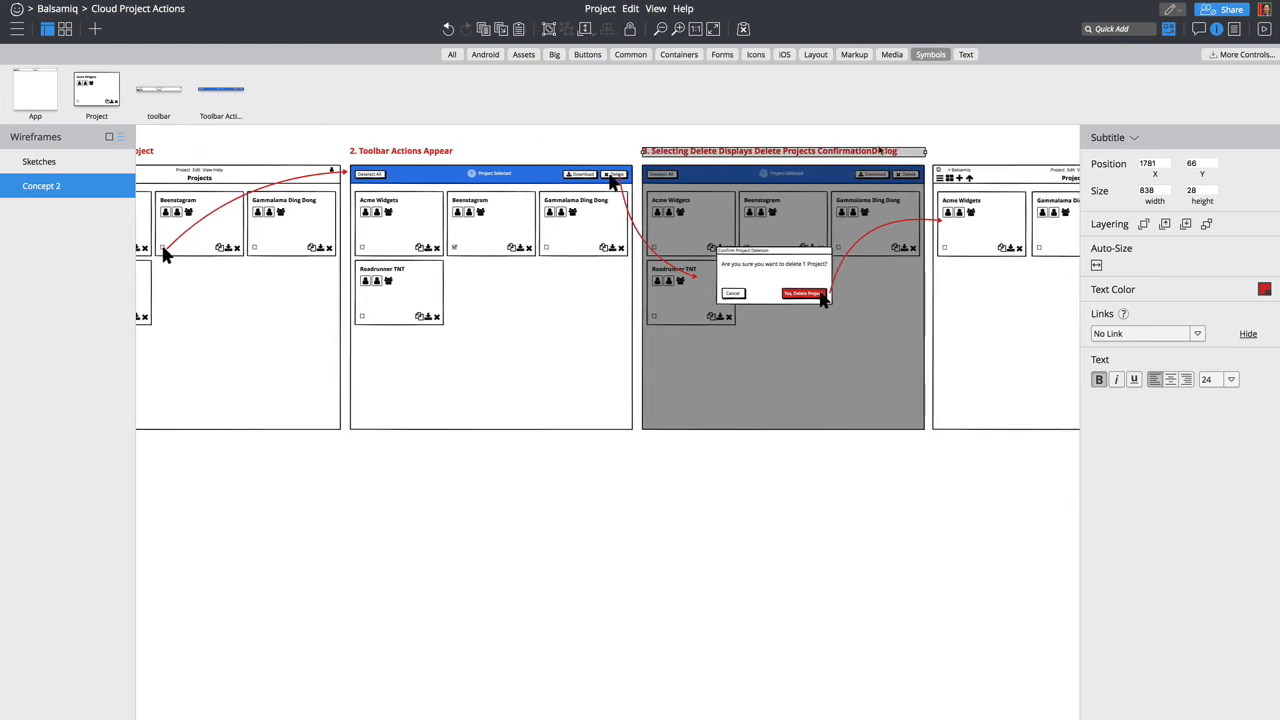
pyautogui.doubleClick(880, 150)
pyautogui.click(880, 150)
pyautogui.click(880, 150)
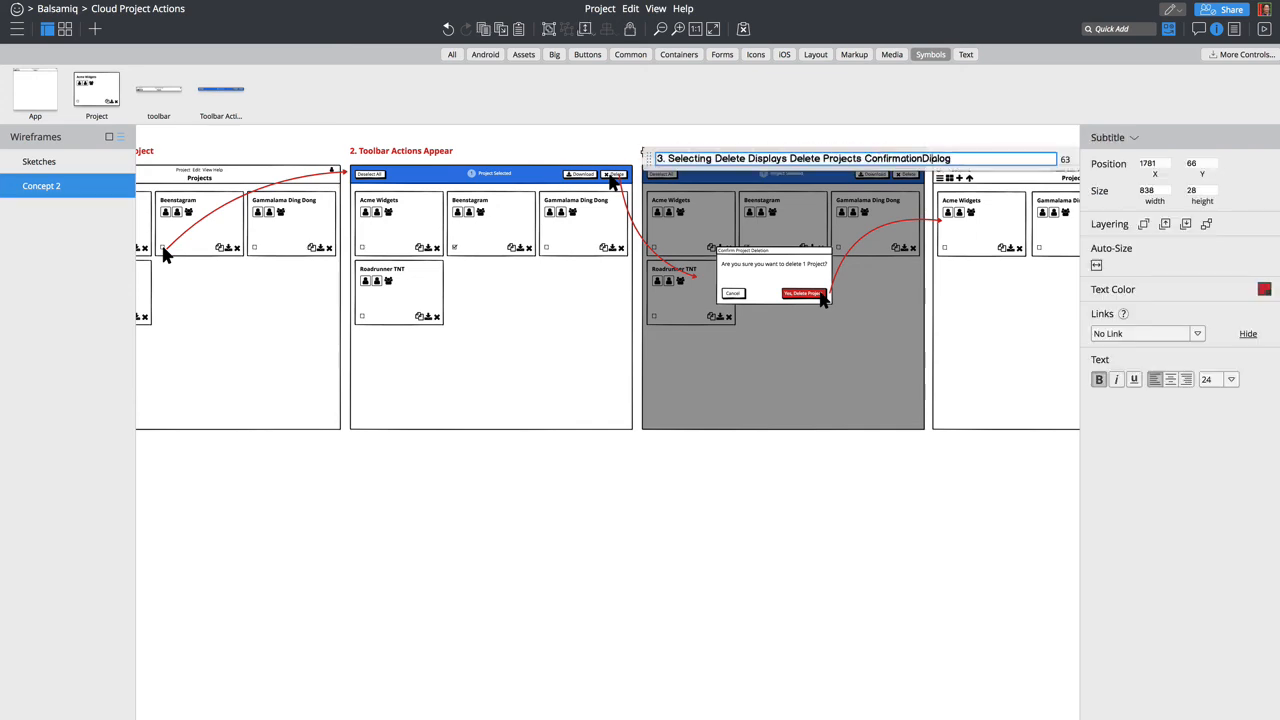
pyautogui.press('Return')
pyautogui.click(990, 464)
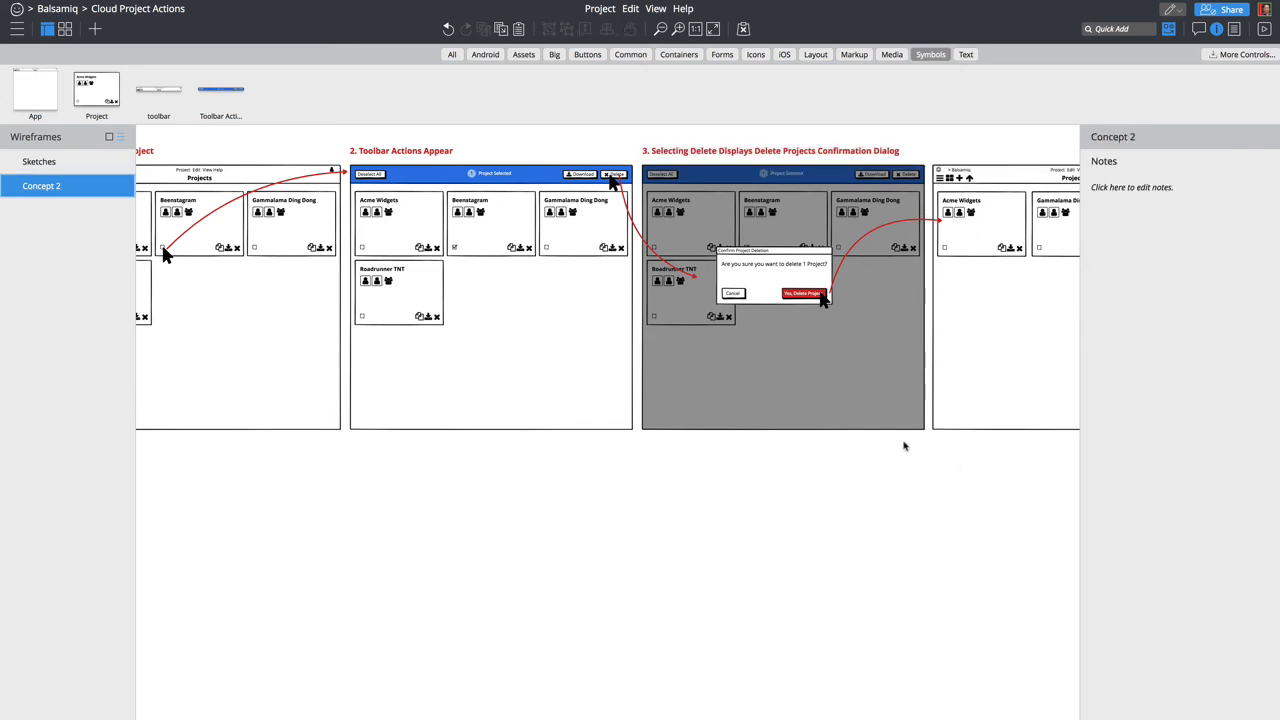
# Step: Duplicate the third subtitle above the fourth screen and change its text to "4. Project Removed from Grid"
pyautogui.hscroll(10, 880, 446)
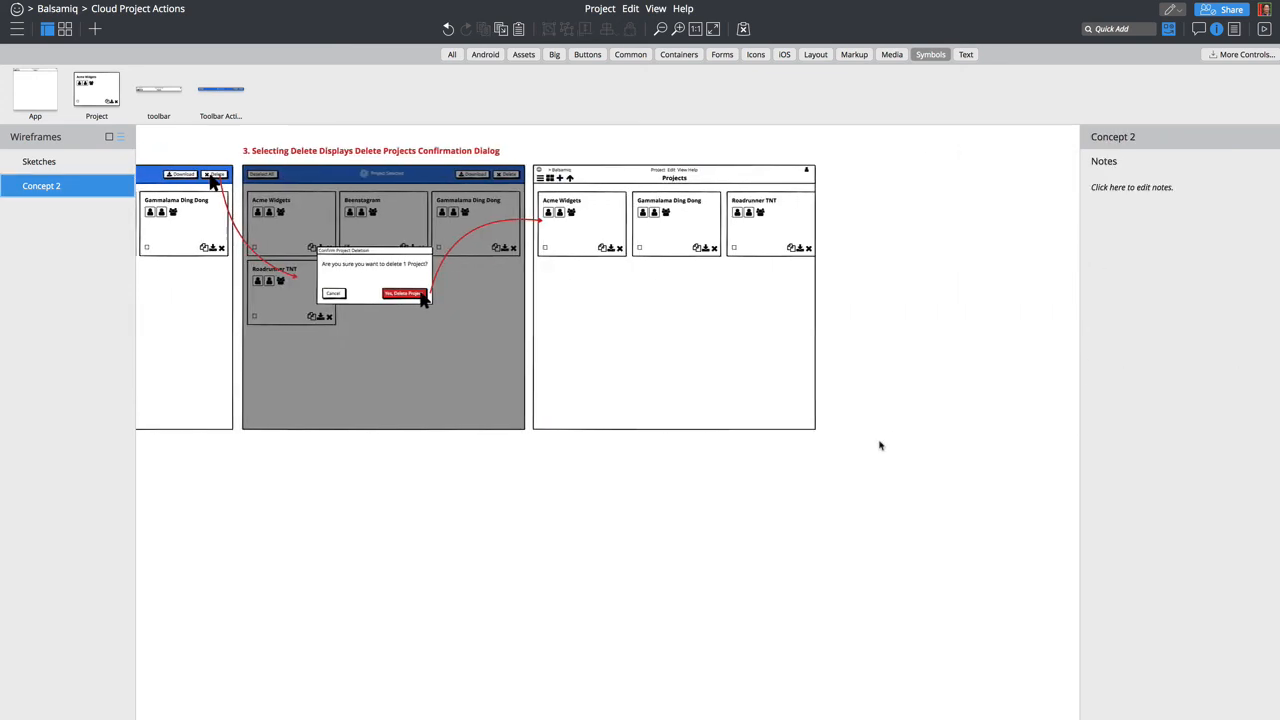
pyautogui.click(461, 152)
pyautogui.moveTo(461, 156); pyautogui.dragTo(737, 154)
pyautogui.doubleClick(735, 154)
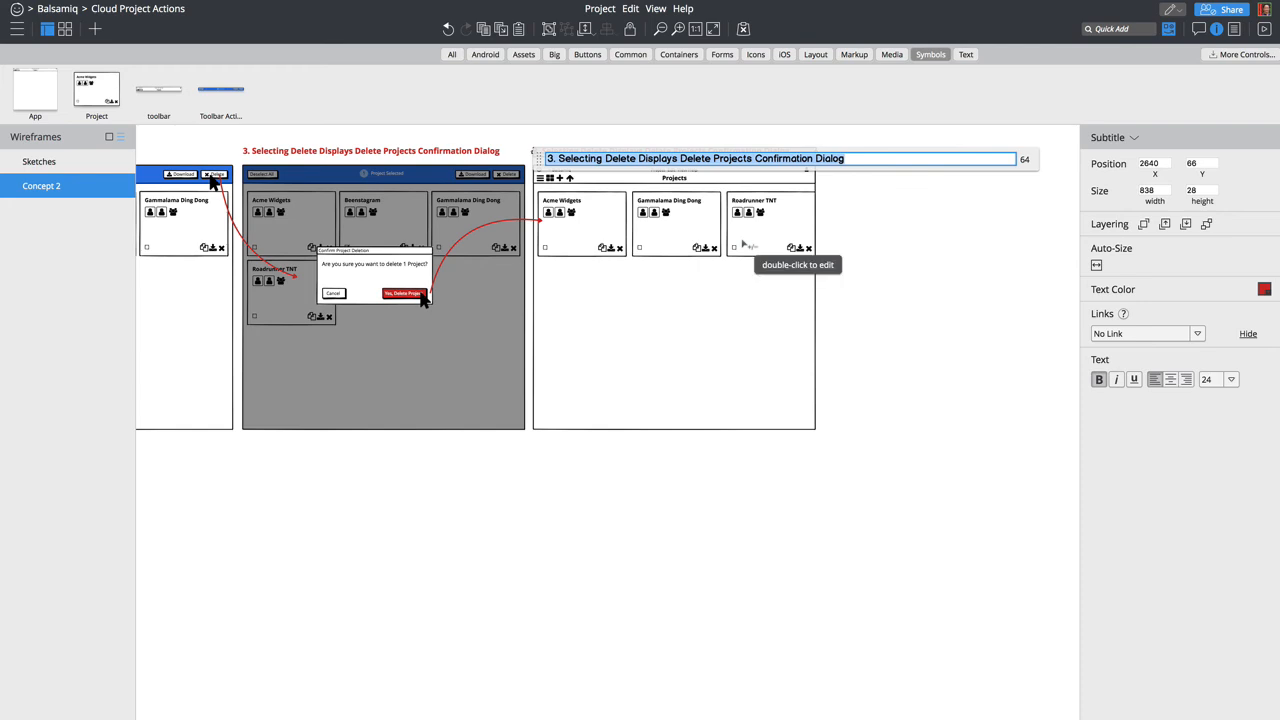
pyautogui.write('4.')
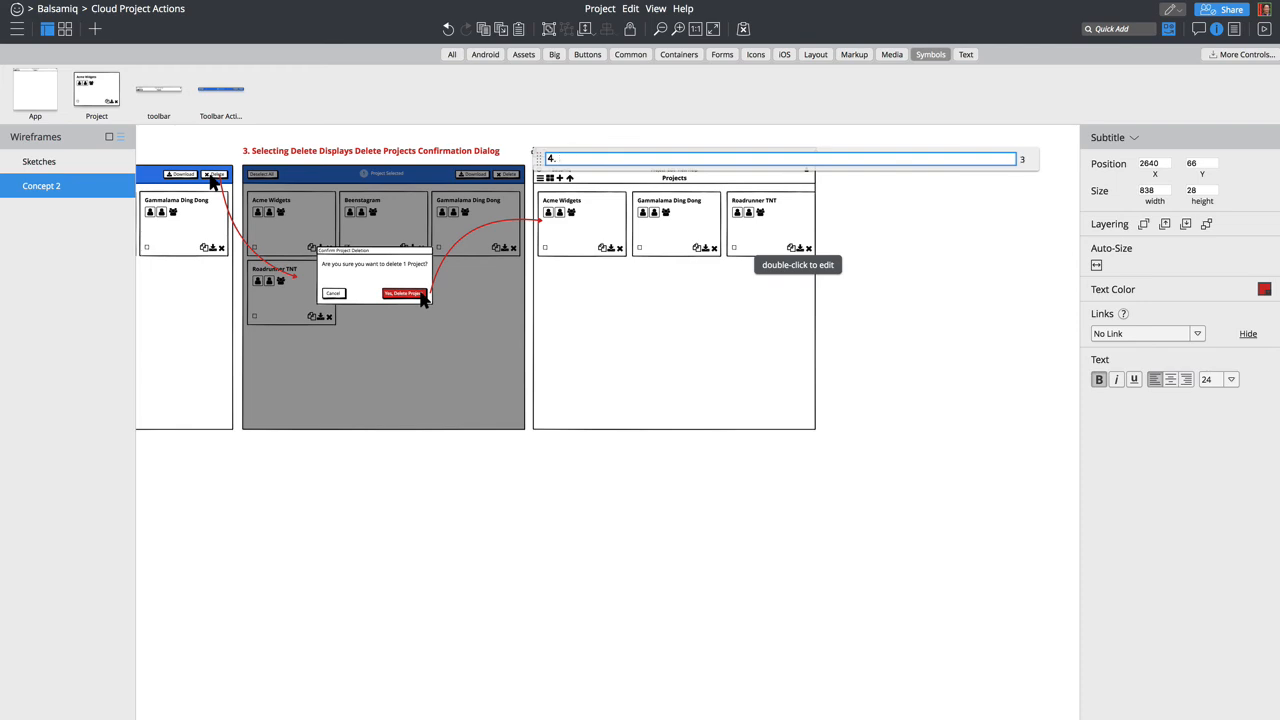
pyautogui.write('Project Removed from Grid')
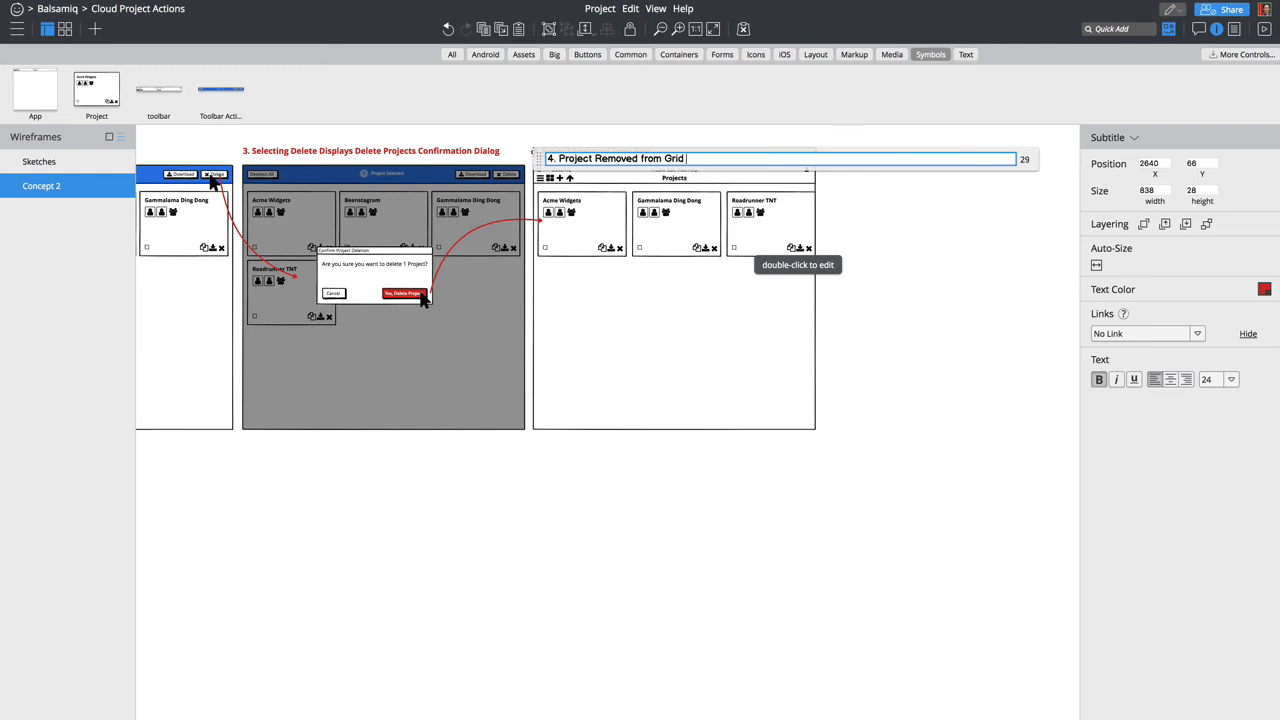
pyautogui.write(' (See')
pyautogui.press('BackSpace')
pyautogui.press('BackSpace')
pyautogui.press('BackSpace')
pyautogui.press('BackSpace')
pyautogui.press('BackSpace')
pyautogui.click(706, 528)
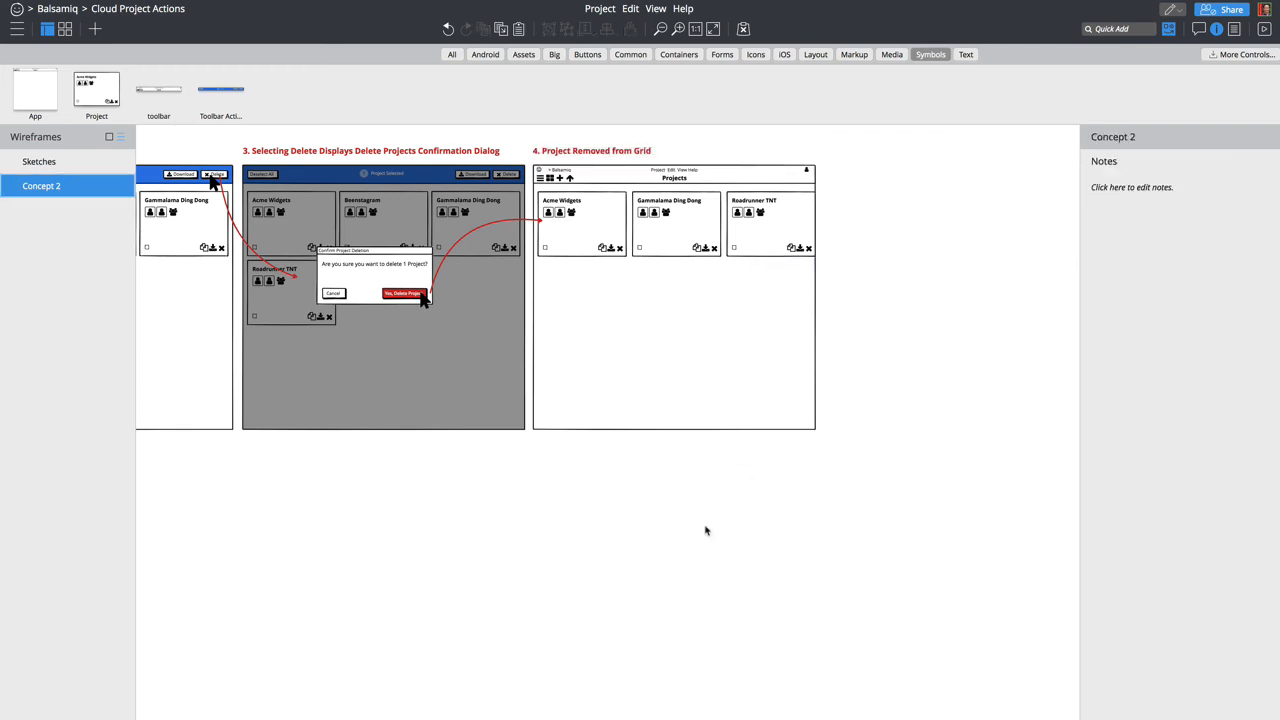
# Step: Duplicate the Delete button's red arrow, start the copy at the second screen's Download button and curve it to a point below the third screen
pyautogui.hscroll(-5, 705, 530)
pyautogui.hscroll(2, 705, 530)
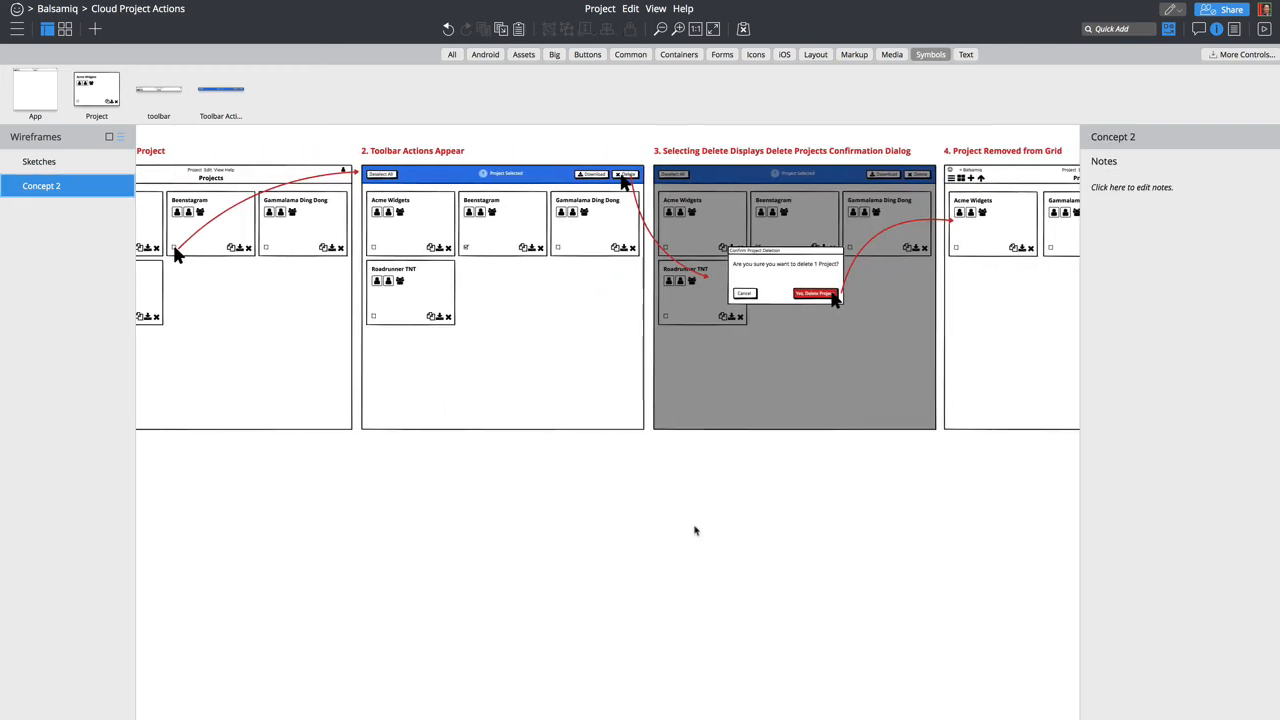
pyautogui.hscroll(4, 690, 528)
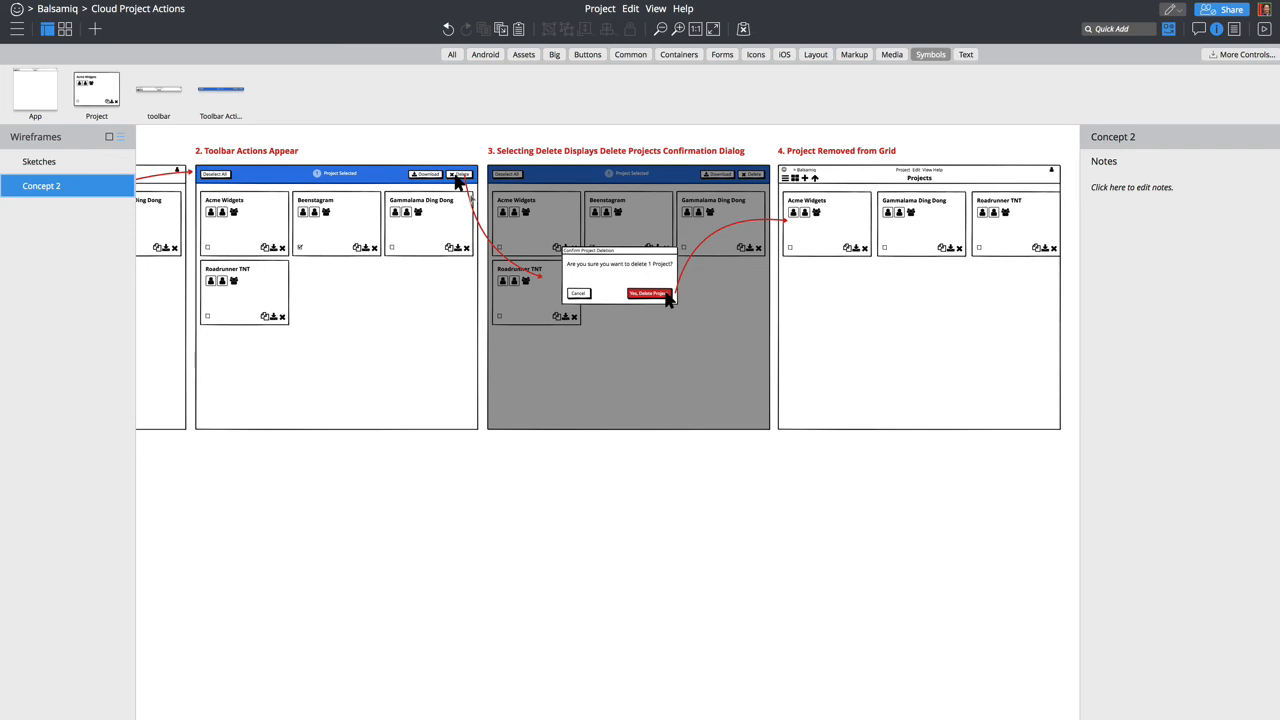
pyautogui.click(469, 196)
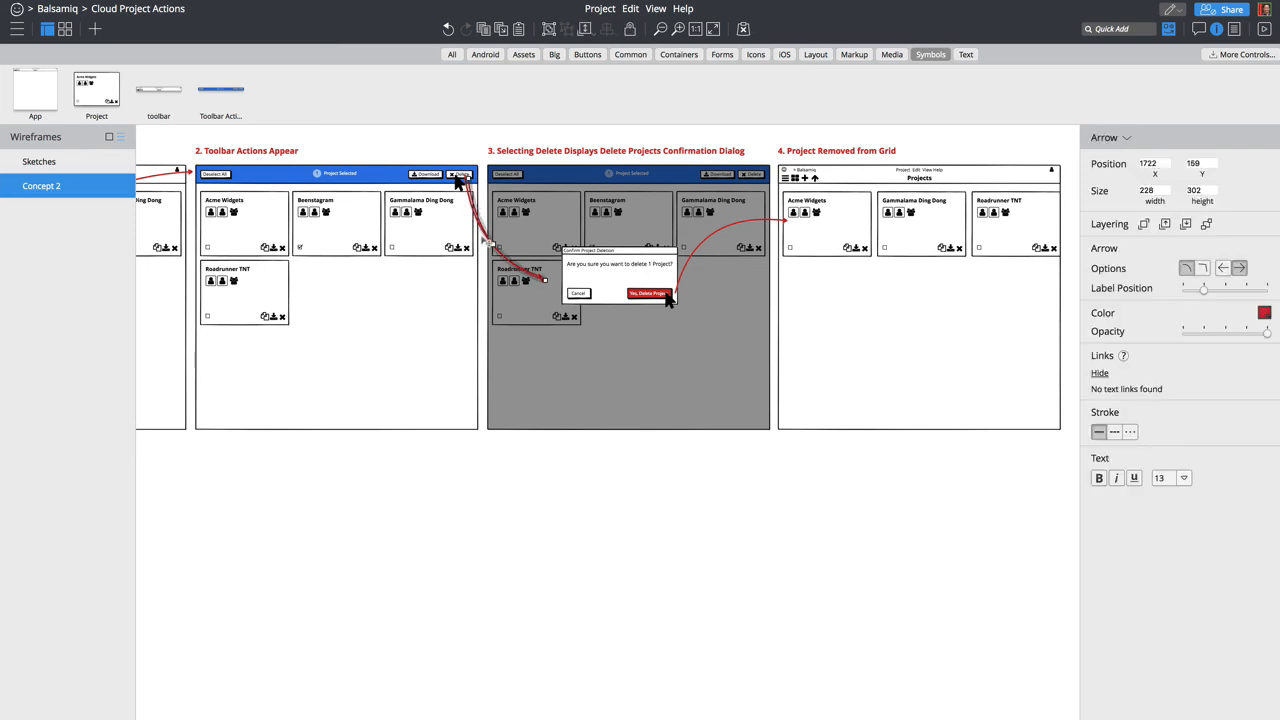
pyautogui.moveTo(488, 242); pyautogui.dragTo(444, 233)
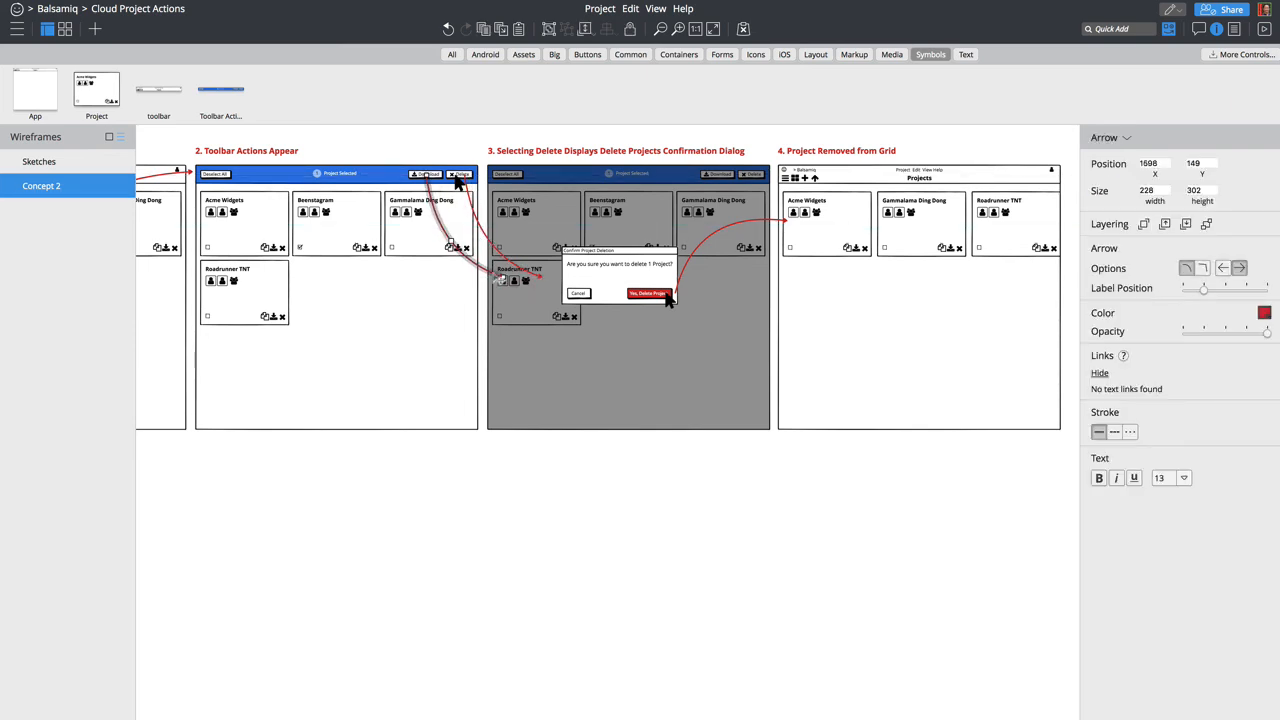
pyautogui.moveTo(500, 280); pyautogui.dragTo(540, 507)
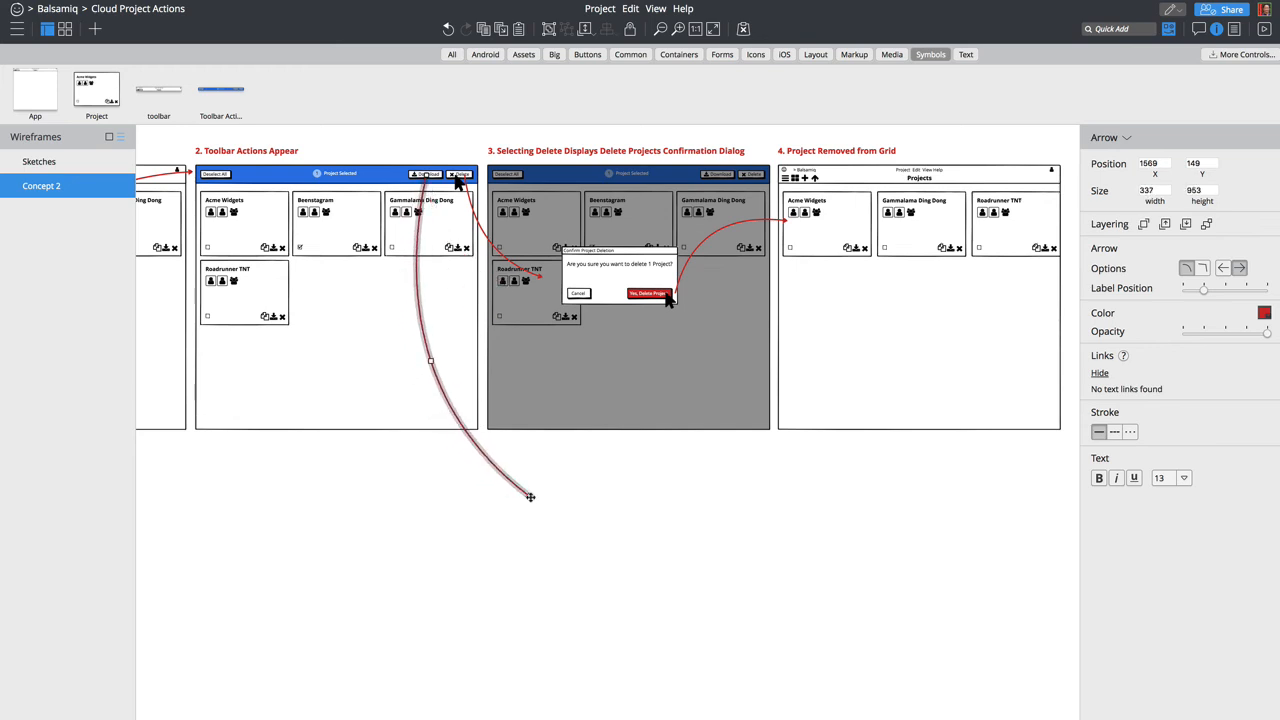
pyautogui.moveTo(432, 362); pyautogui.dragTo(446, 389)
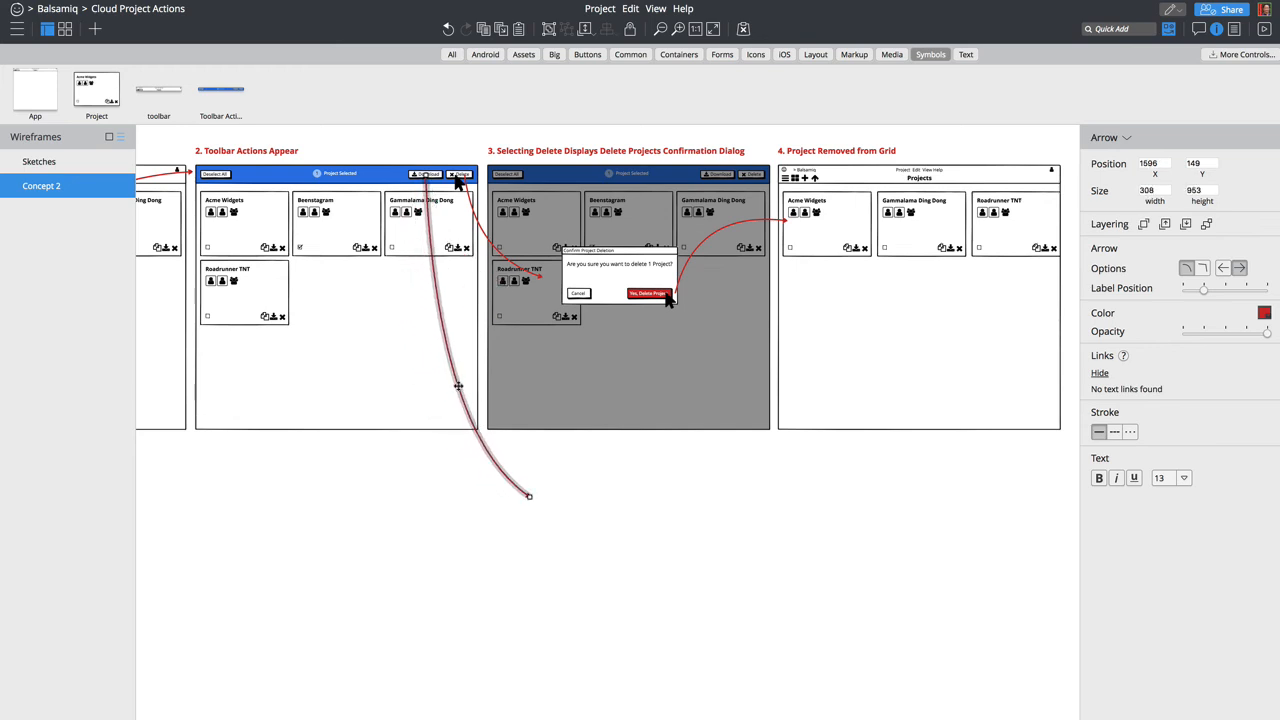
pyautogui.click(548, 516)
# Step: Add a text block beside the download arrow's tip, enter "Project download begins" and shorten the block to 252 by 52
pyautogui.press('/')
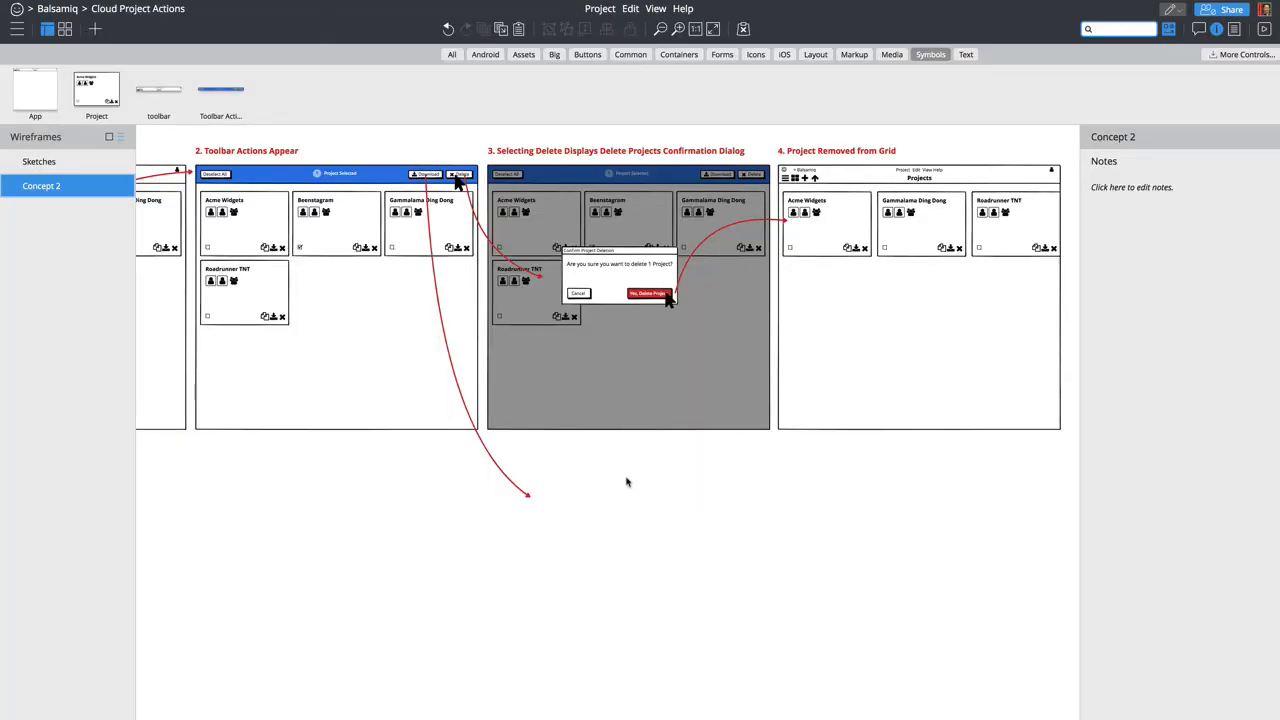
pyautogui.click(527, 494)
pyautogui.click(552, 494)
pyautogui.press('b')
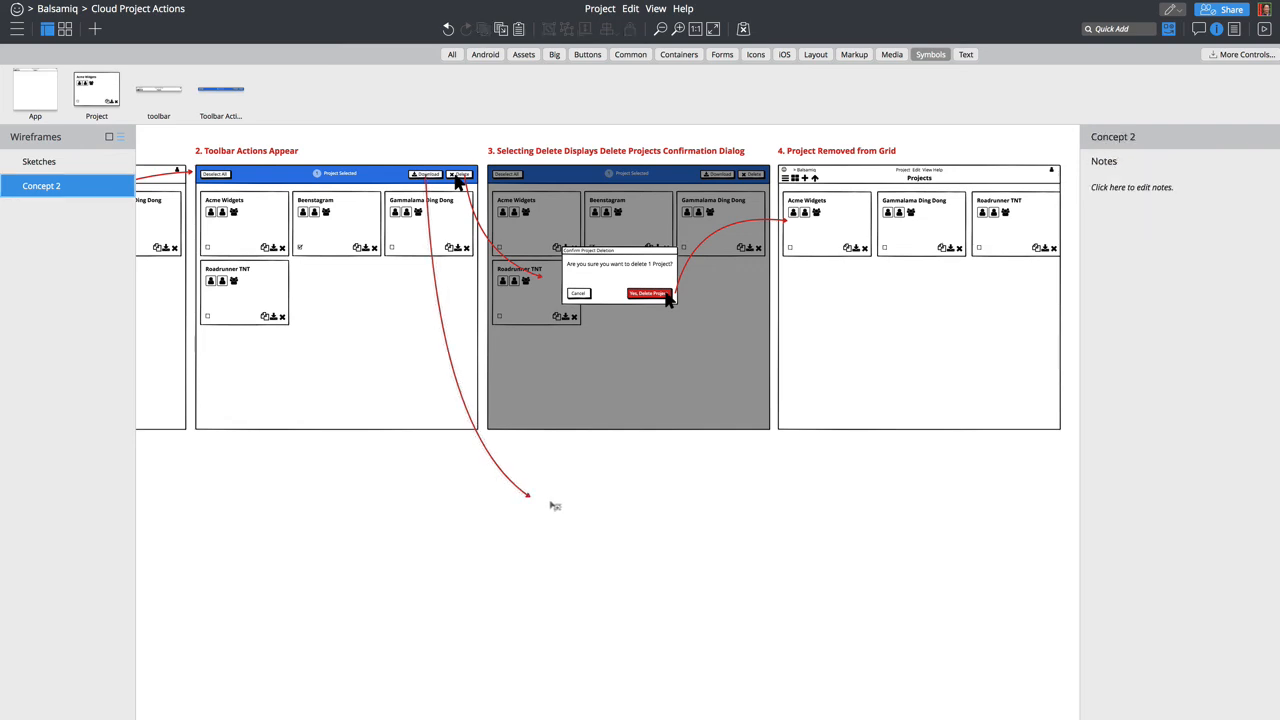
pyautogui.moveTo(546, 486); pyautogui.dragTo(632, 600)
pyautogui.press('t')
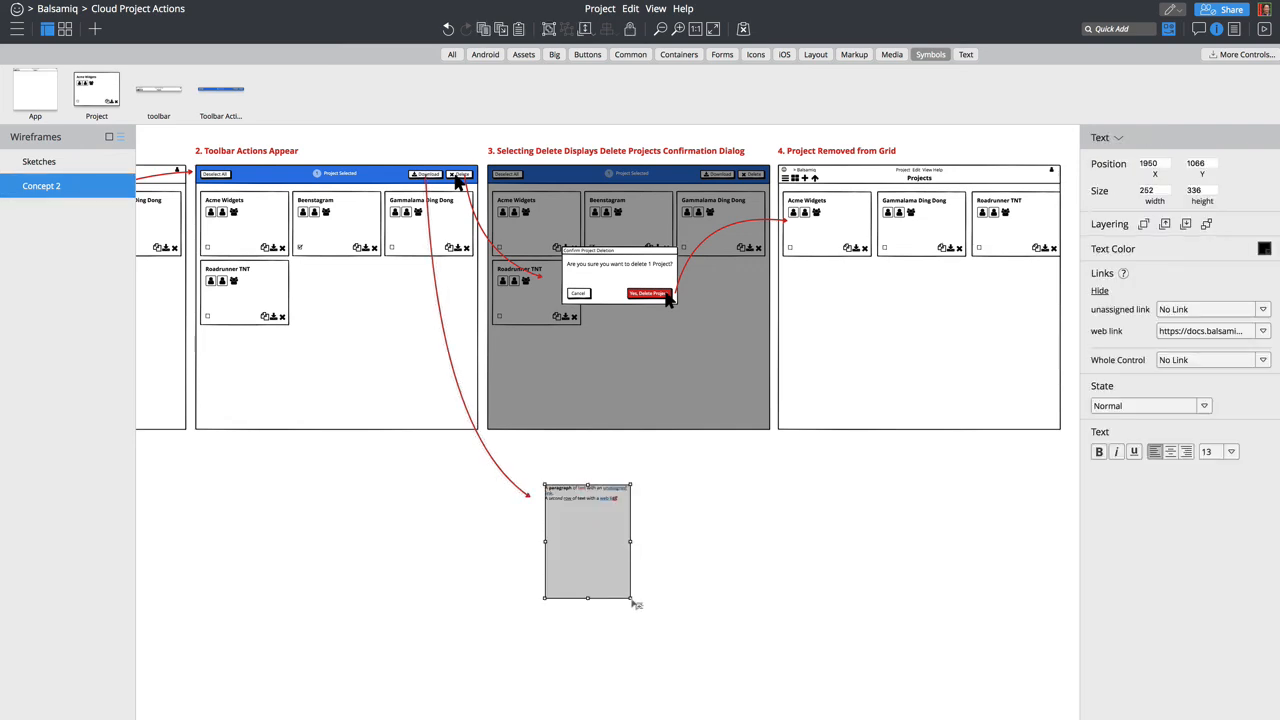
pyautogui.press('Return')
pyautogui.write('Projec')
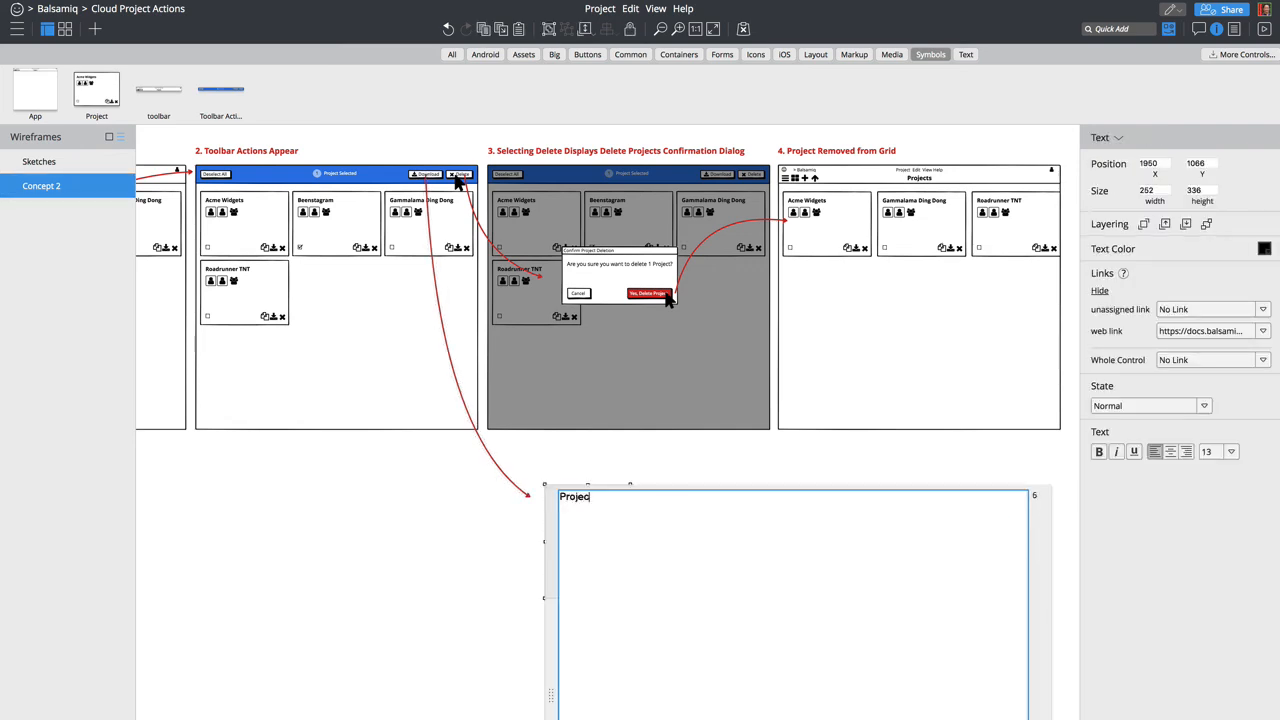
pyautogui.write('t Download')
pyautogui.write('beginsd')
pyautogui.hotkey('ctrl', 'Return')
pyautogui.moveTo(590, 600); pyautogui.dragTo(588, 504)
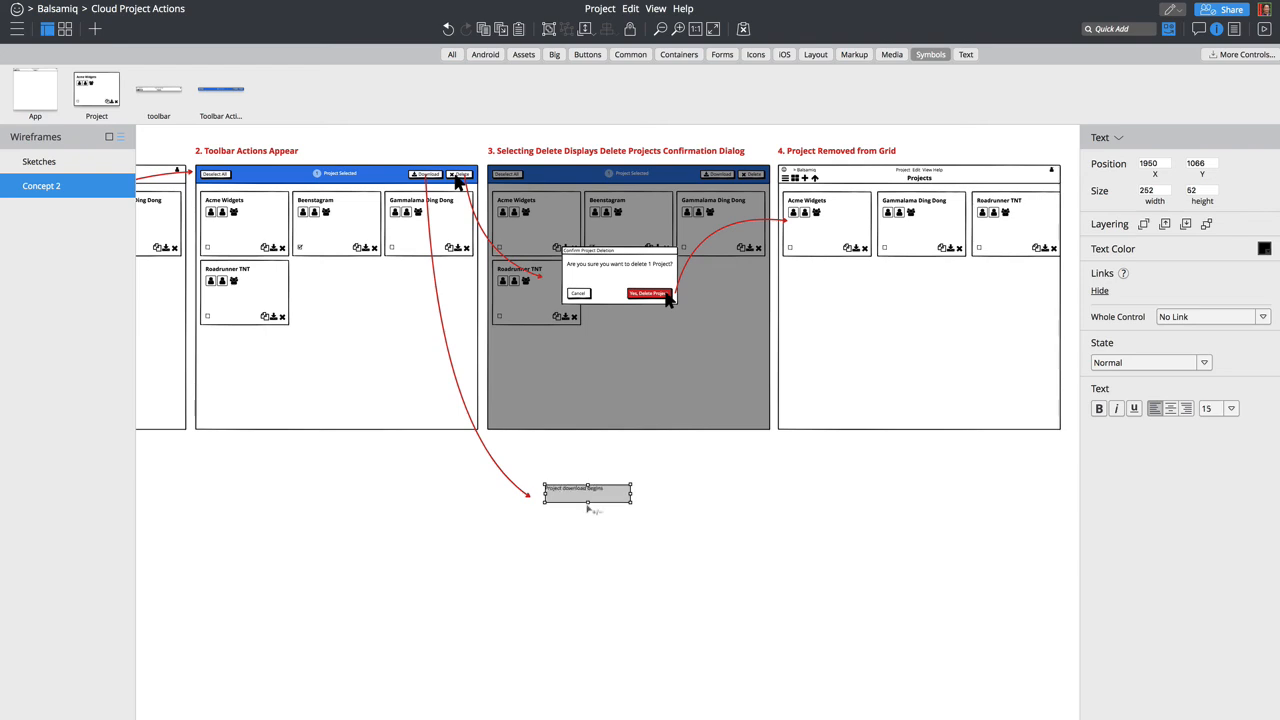
# Step: Format the "Project download begins" text as red, size 17, and align it with the download arrow's tip
pyautogui.click(1264, 249)
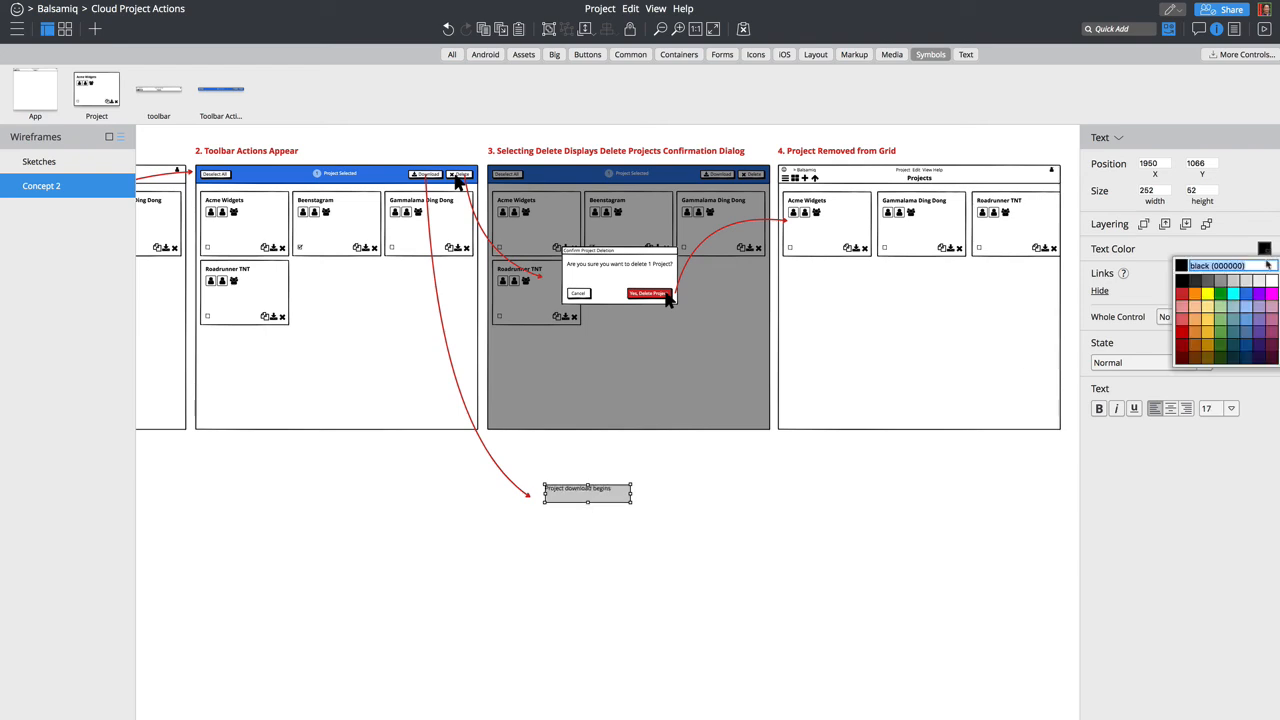
pyautogui.click(1179, 291)
pyautogui.moveTo(593, 483); pyautogui.dragTo(565, 506)
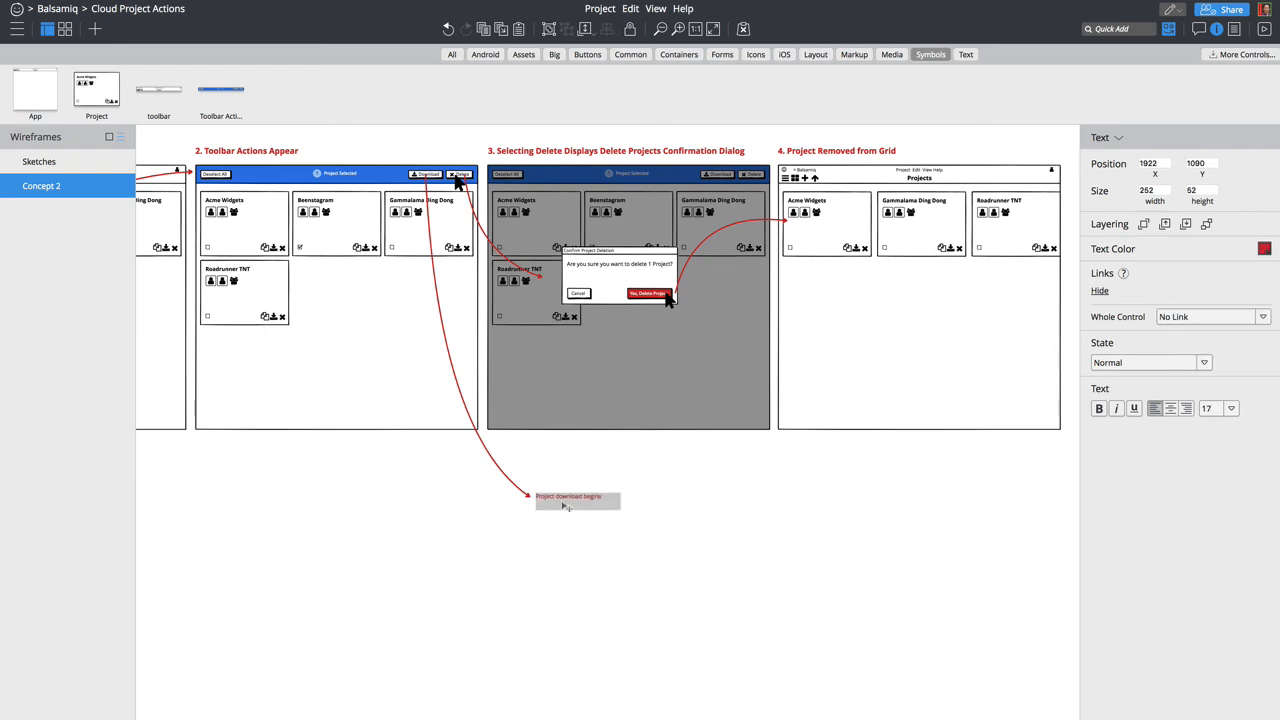
pyautogui.click(555, 556)
pyautogui.click(560, 506)
pyautogui.click(517, 539)
# Step: Try a red Callout above the second screen's Download button
pyautogui.hscroll(-4, 517, 539)
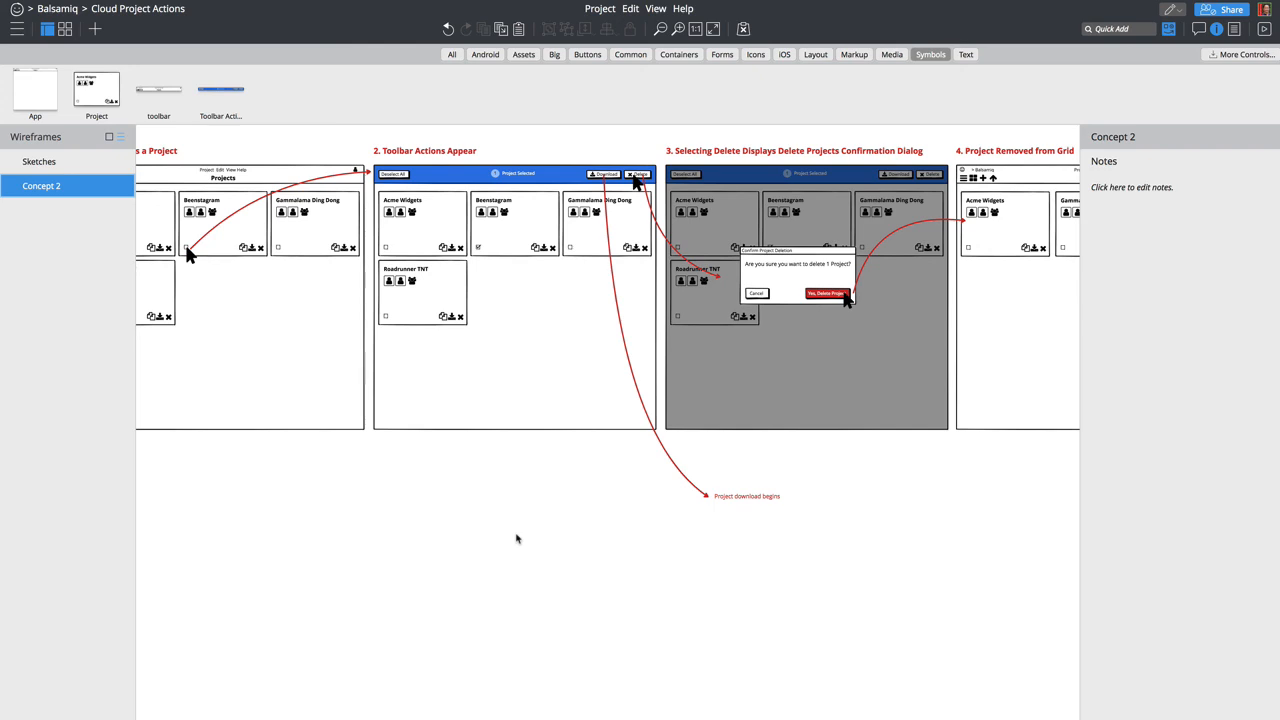
pyautogui.hotkey('ctrl', '/')
pyautogui.write('call')
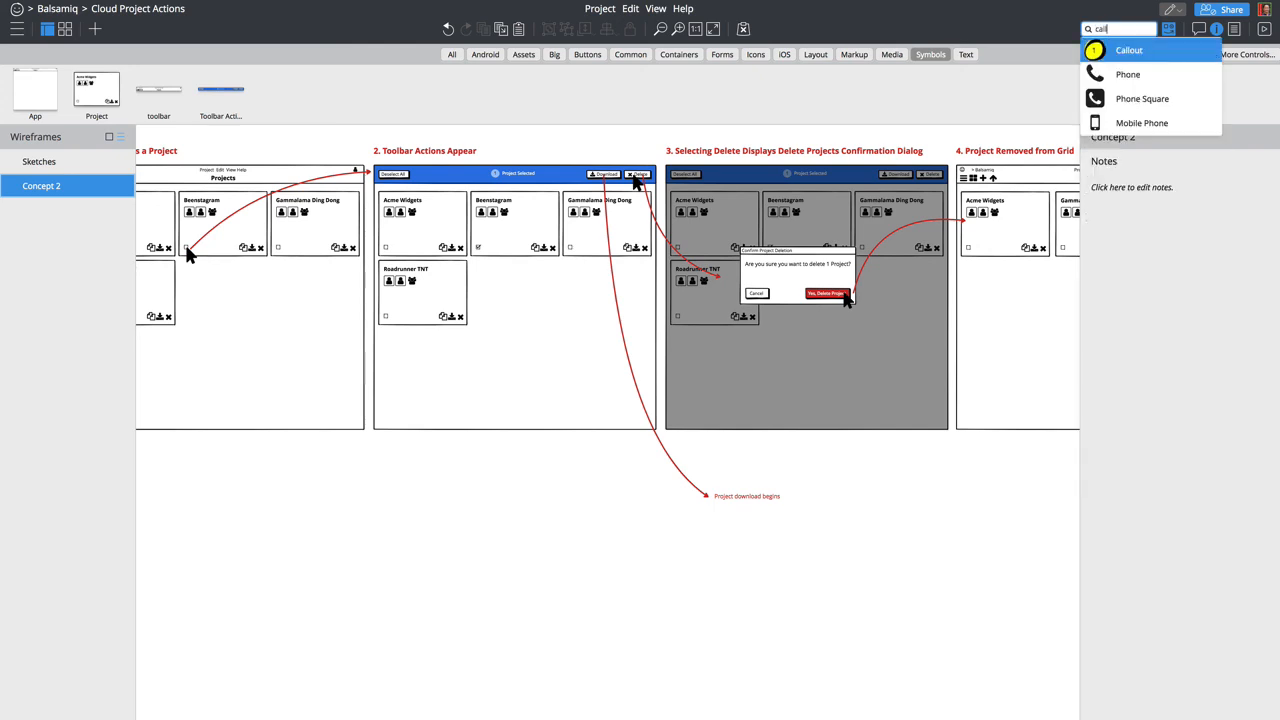
pyautogui.press('Return')
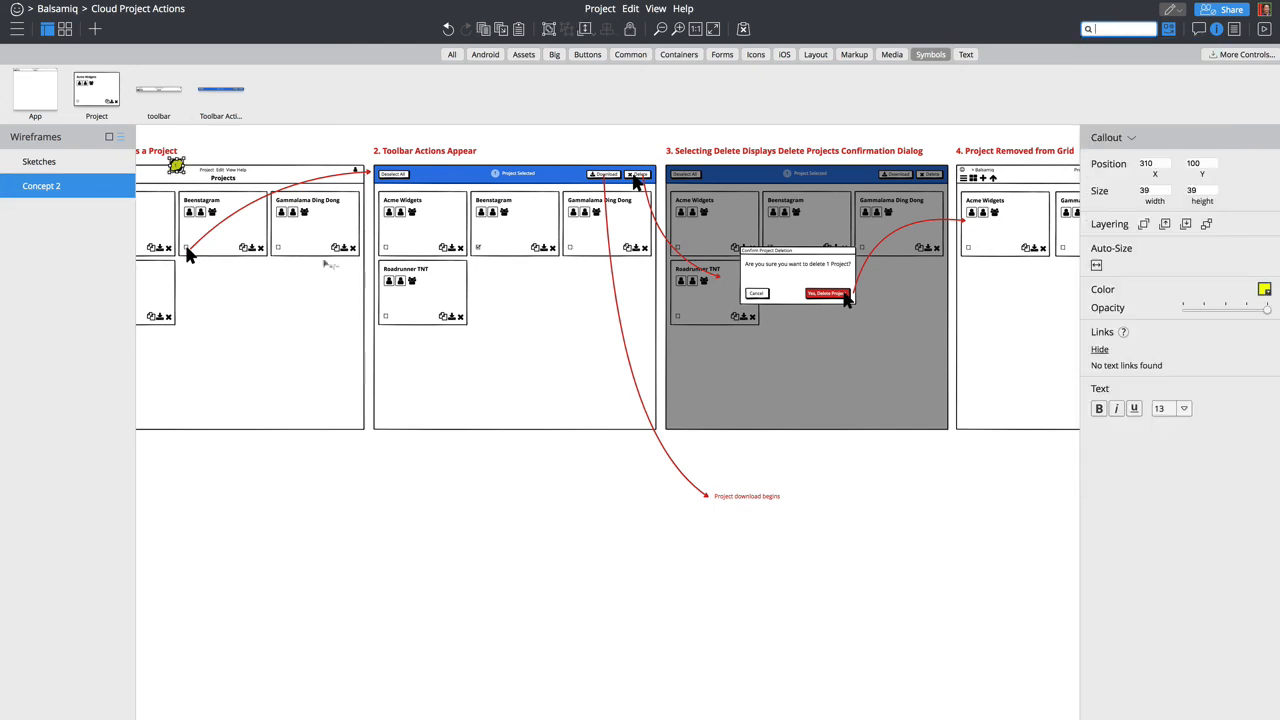
pyautogui.click(1265, 289)
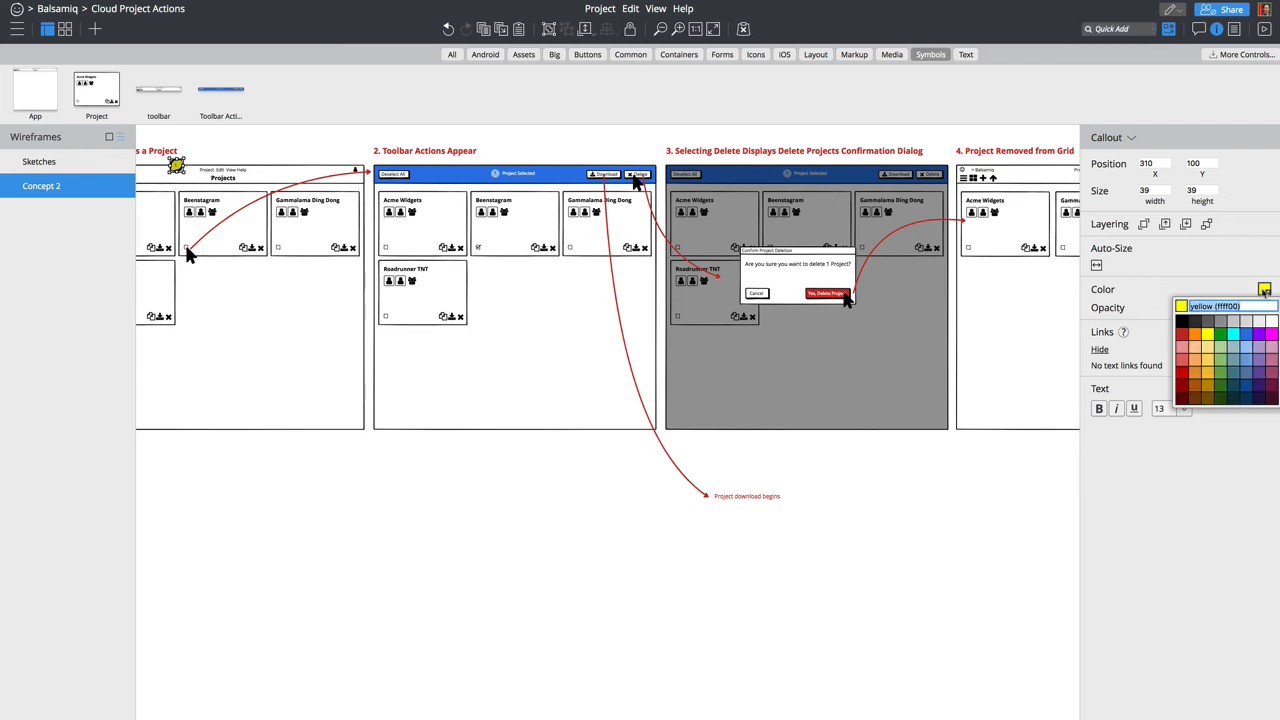
pyautogui.click(1185, 341)
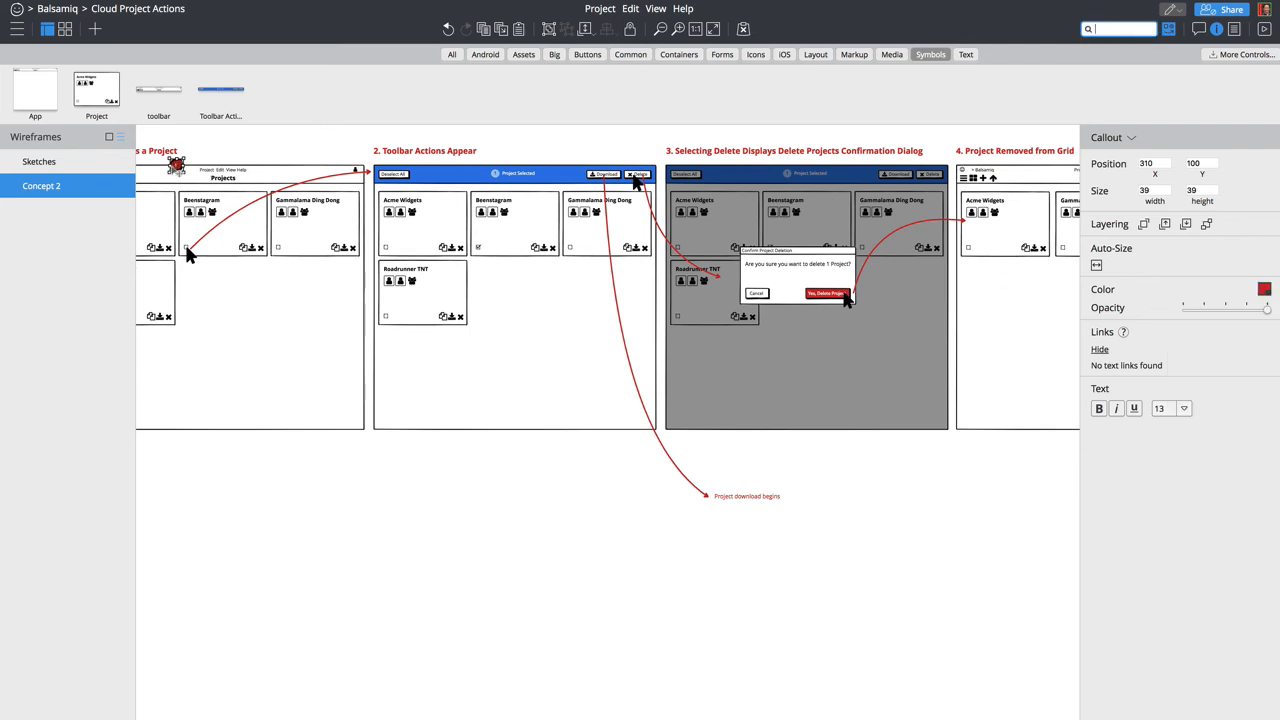
pyautogui.moveTo(176, 165); pyautogui.dragTo(592, 146)
pyautogui.press('Escape')
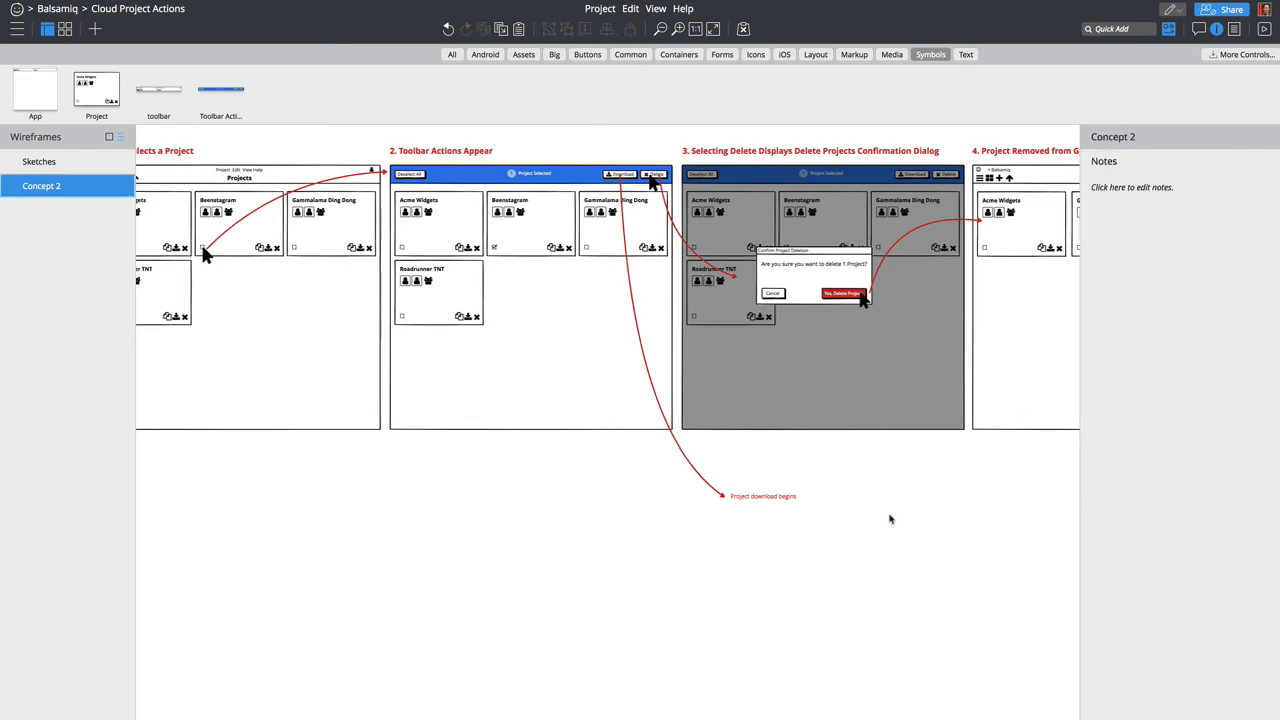
# Step: Start a comment and place a red, downward-pointing marker above the second screen's toolbar
pyautogui.hscroll(5, 890, 519)
pyautogui.hscroll(-3, 890, 519)
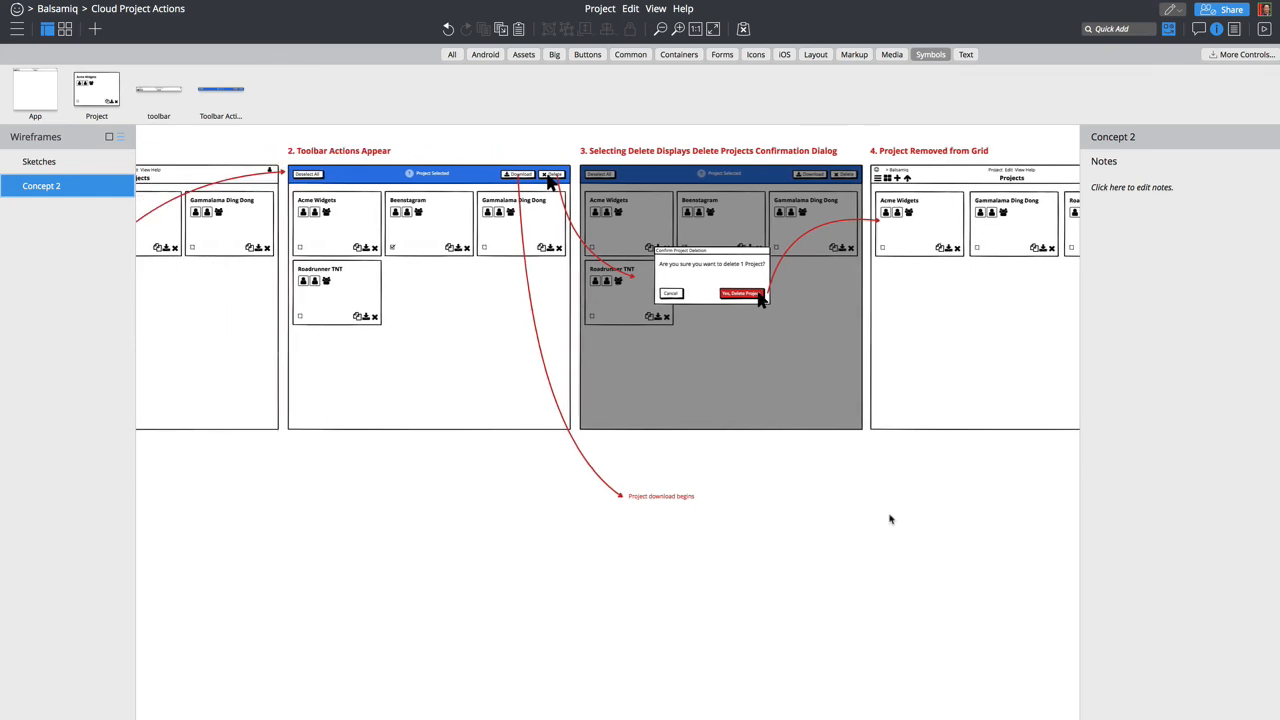
pyautogui.click(1199, 29)
pyautogui.hscroll(1, 584, 455)
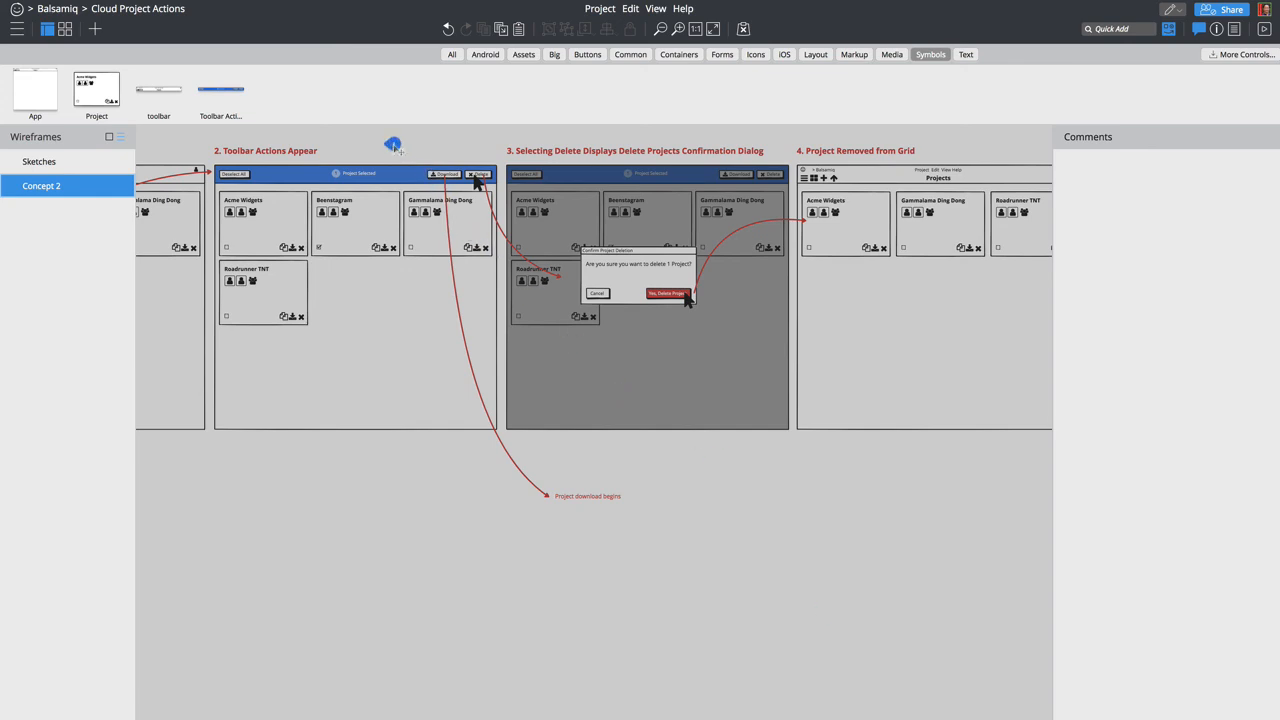
pyautogui.click(394, 155)
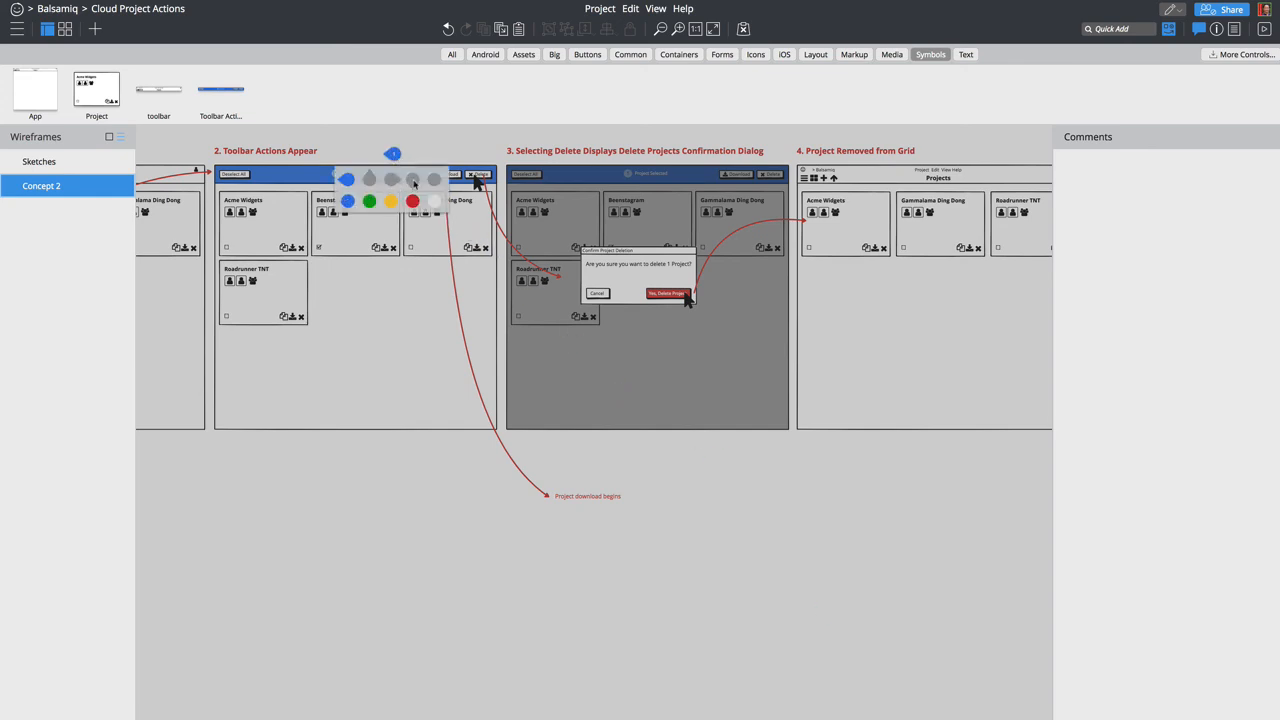
pyautogui.moveTo(395, 156); pyautogui.dragTo(416, 158)
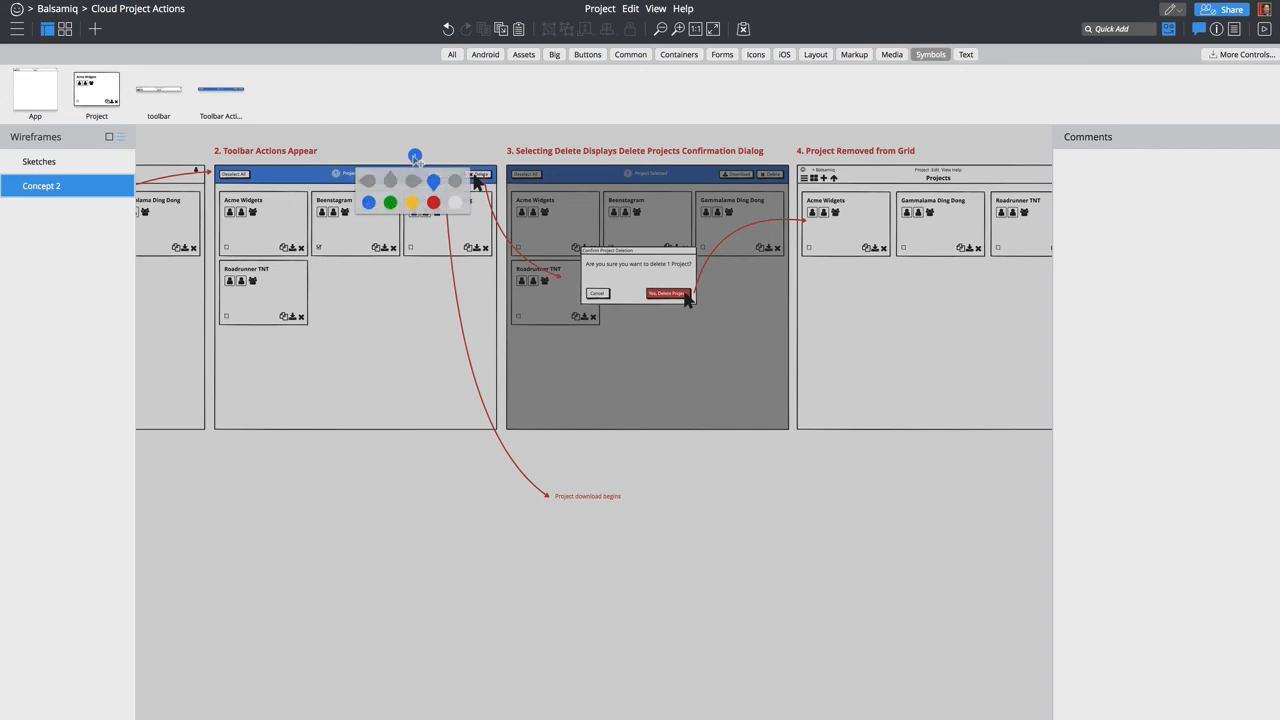
pyautogui.click(433, 202)
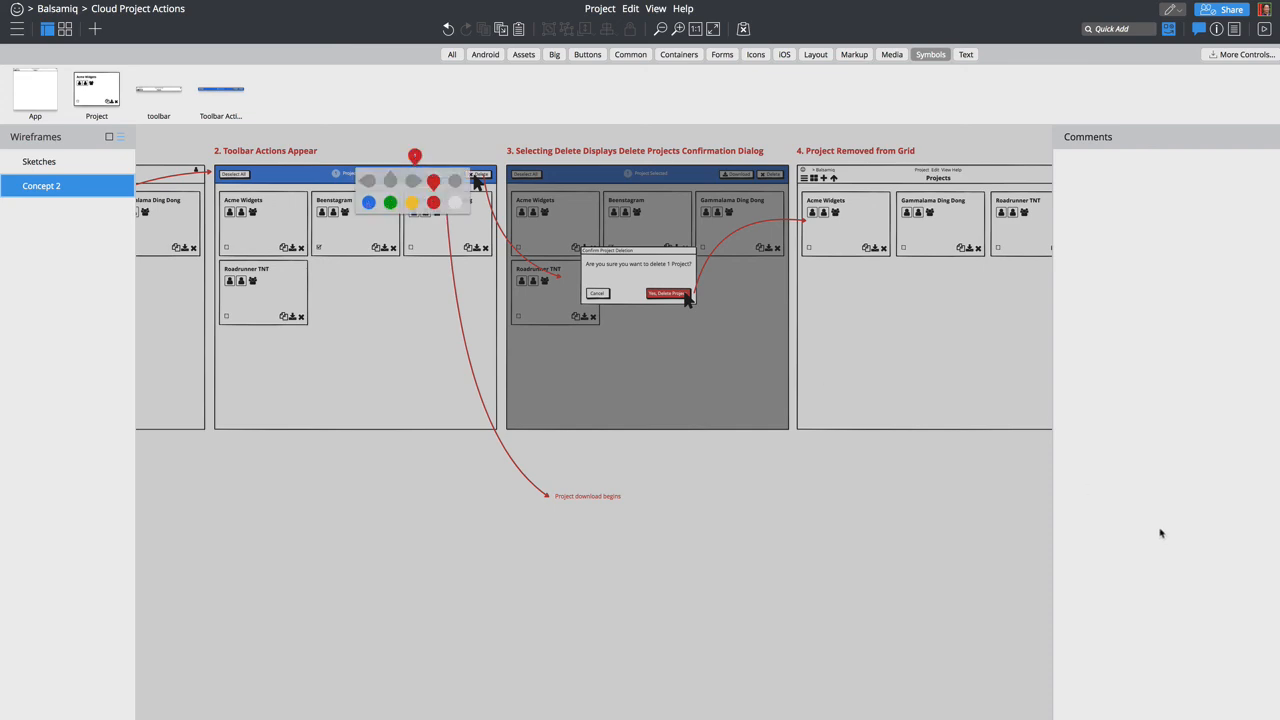
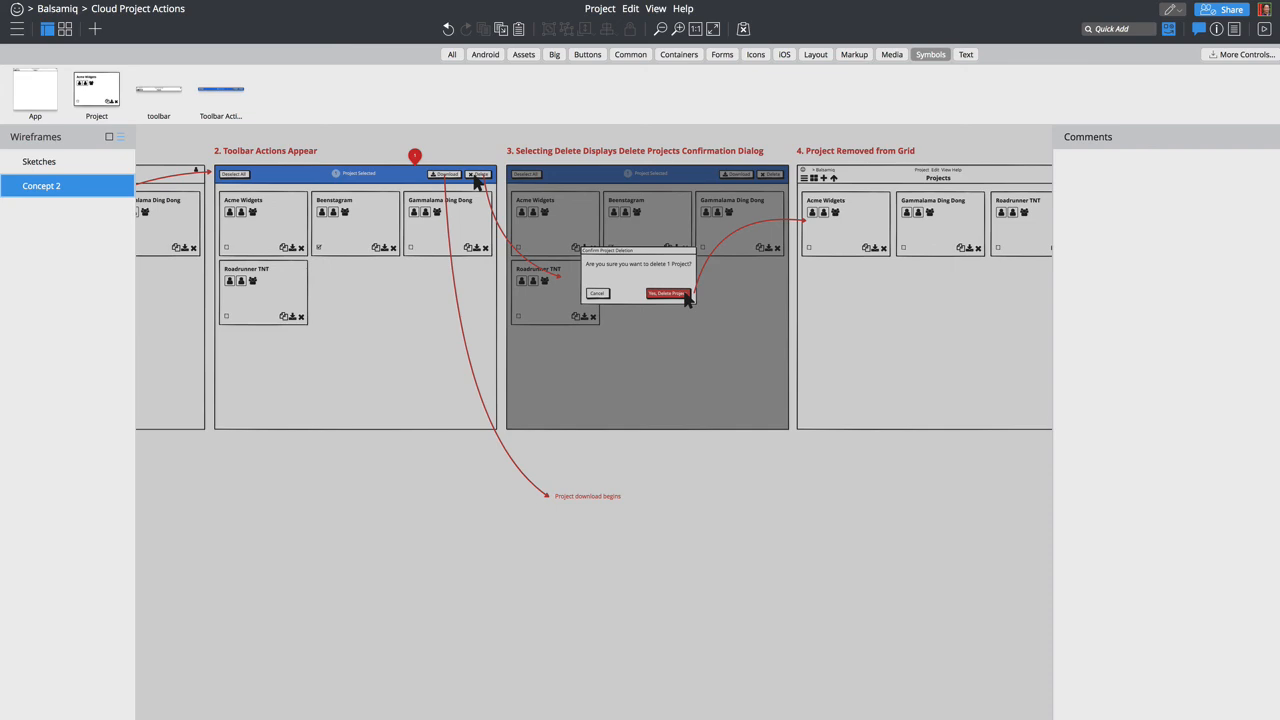
# Step: Move the comment marker below the fourth screen's projects, point it upward and post a comment requesting animated item removal and smooth grid repositioning
pyautogui.click(414, 158)
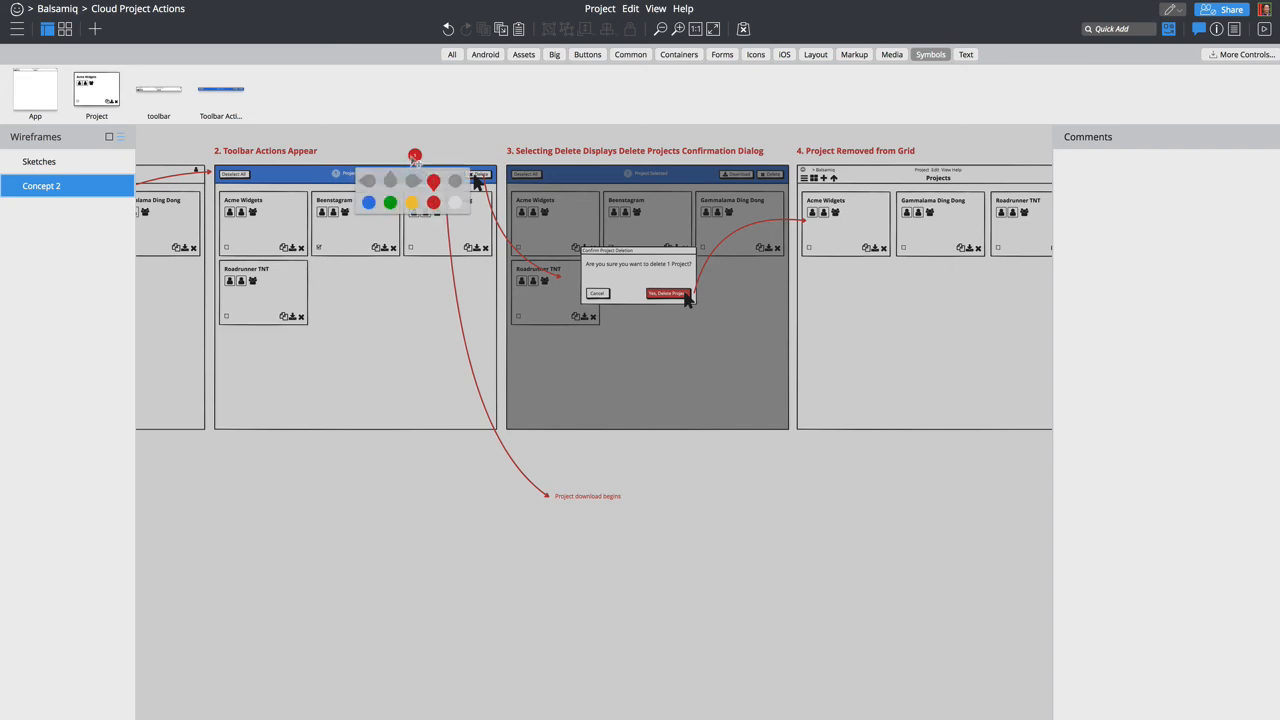
pyautogui.moveTo(421, 158)
pyautogui.mouseDown()
pyautogui.moveTo(659, 162)
pyautogui.moveTo(791, 188)
pyautogui.moveTo(899, 133)
pyautogui.moveTo(937, 143)
pyautogui.moveTo(932, 160)
pyautogui.moveTo(947, 144)
pyautogui.moveTo(966, 162)
pyautogui.moveTo(951, 272)
pyautogui.moveTo(936, 262)
pyautogui.mouseUp()
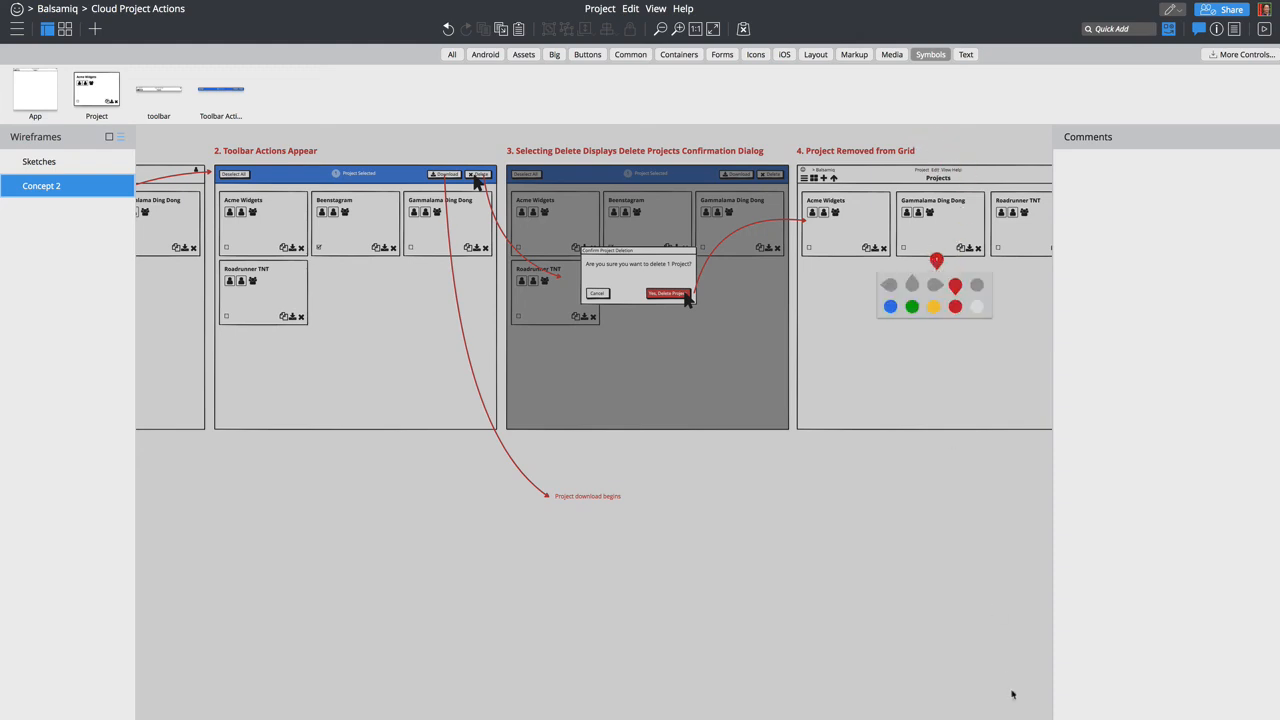
pyautogui.click(913, 287)
pyautogui.moveTo(937, 261); pyautogui.dragTo(897, 278)
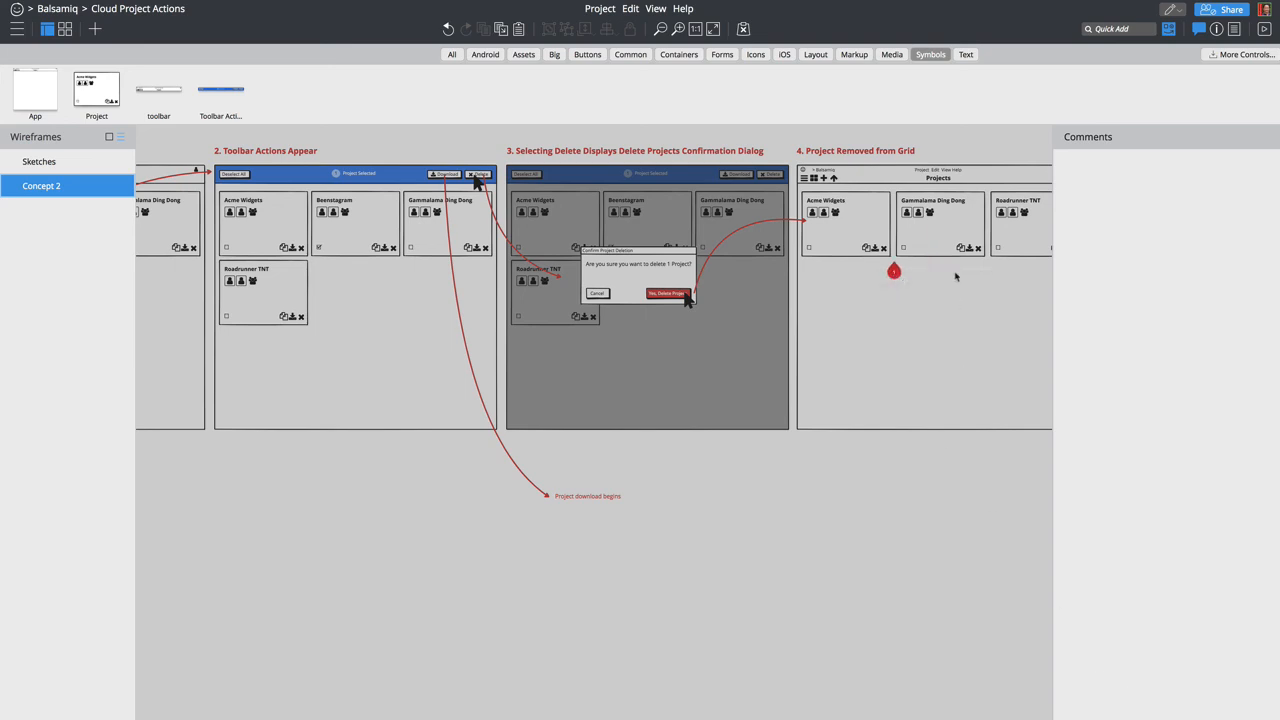
pyautogui.moveTo(900, 279)
# Step: Review the posted comment and the captioned, arrow-linked flow across all four screens
pyautogui.hscroll(5, 938, 353)
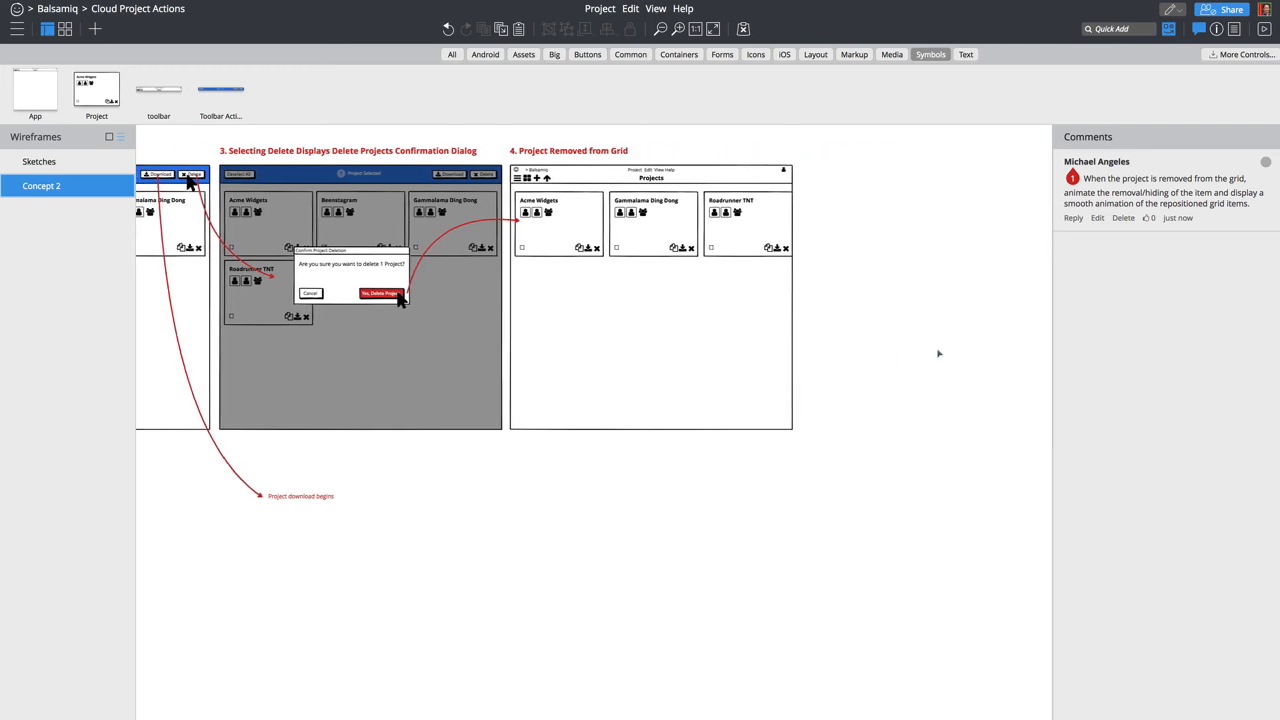
pyautogui.moveTo(1076, 184)
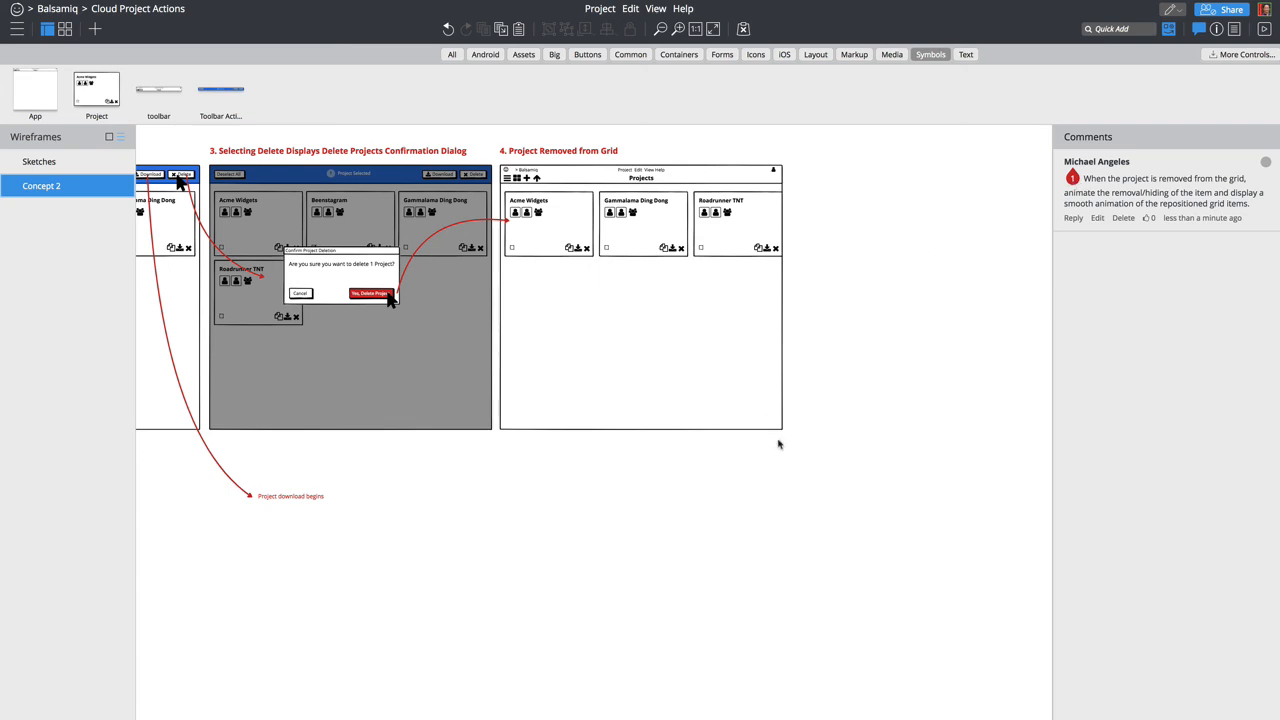
pyautogui.hscroll(-5, 779, 444)
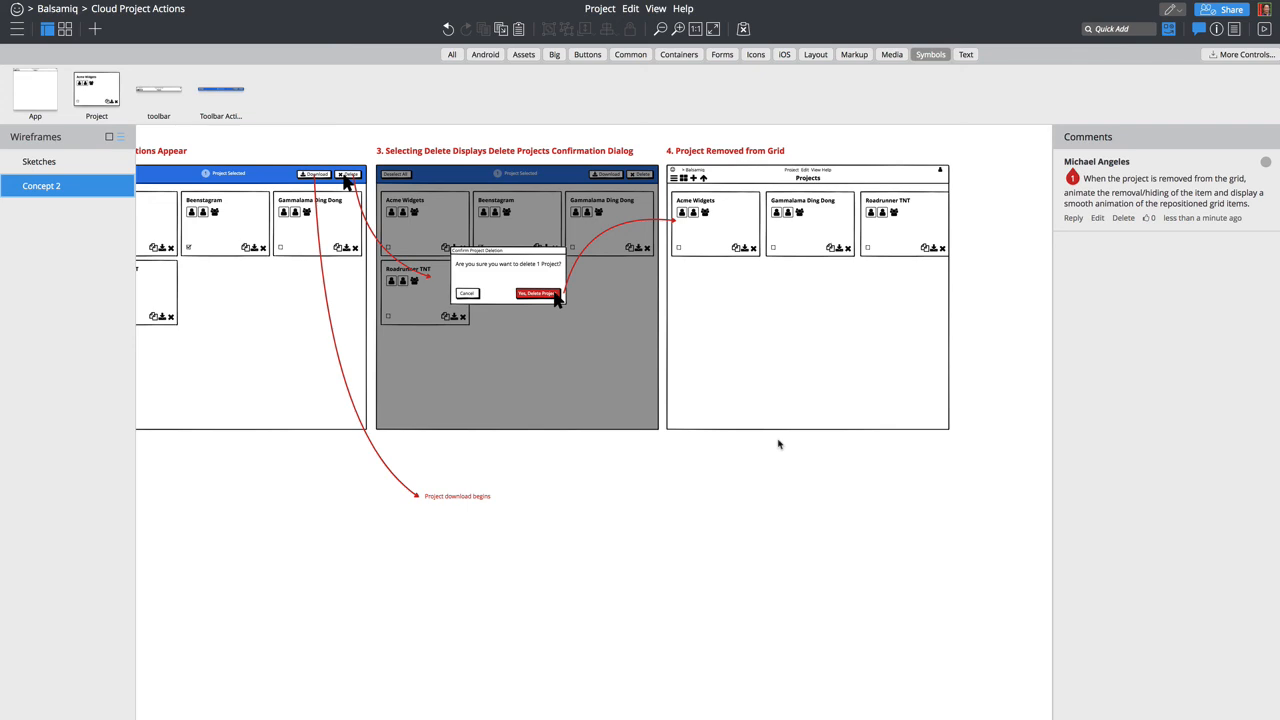
pyautogui.hscroll(-10, 779, 444)
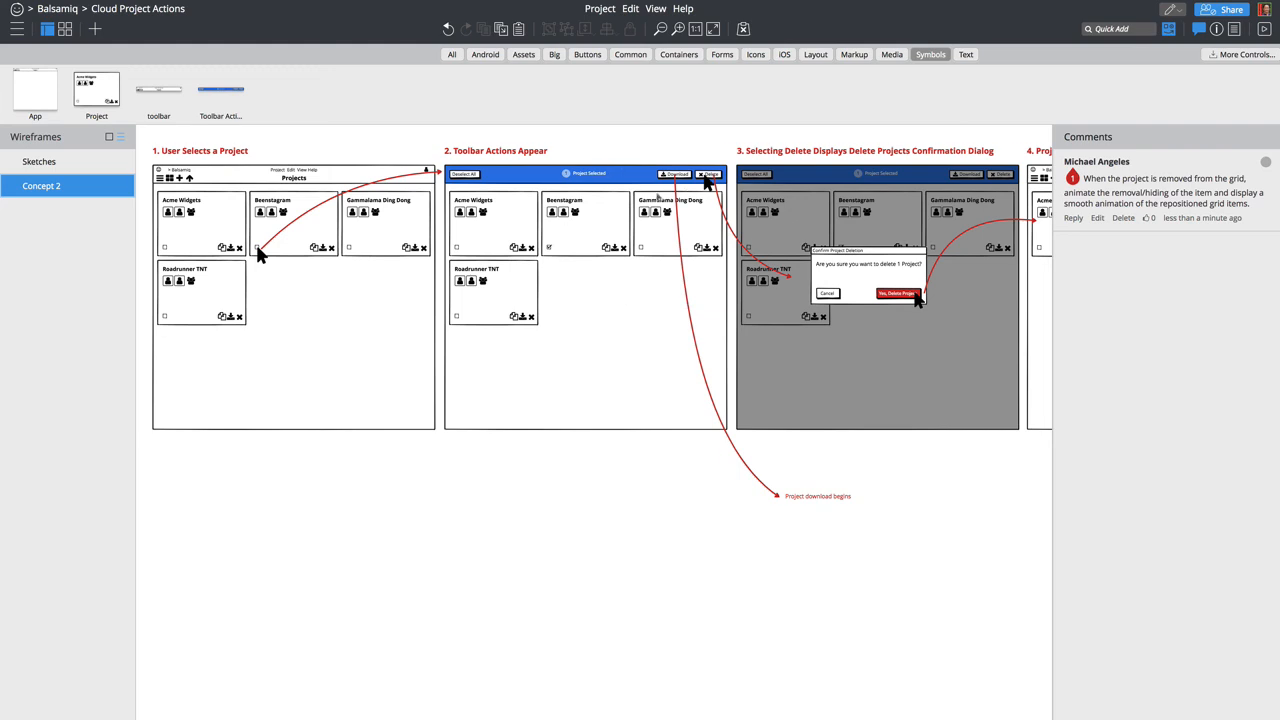
pyautogui.hscroll(1, 594, 320)
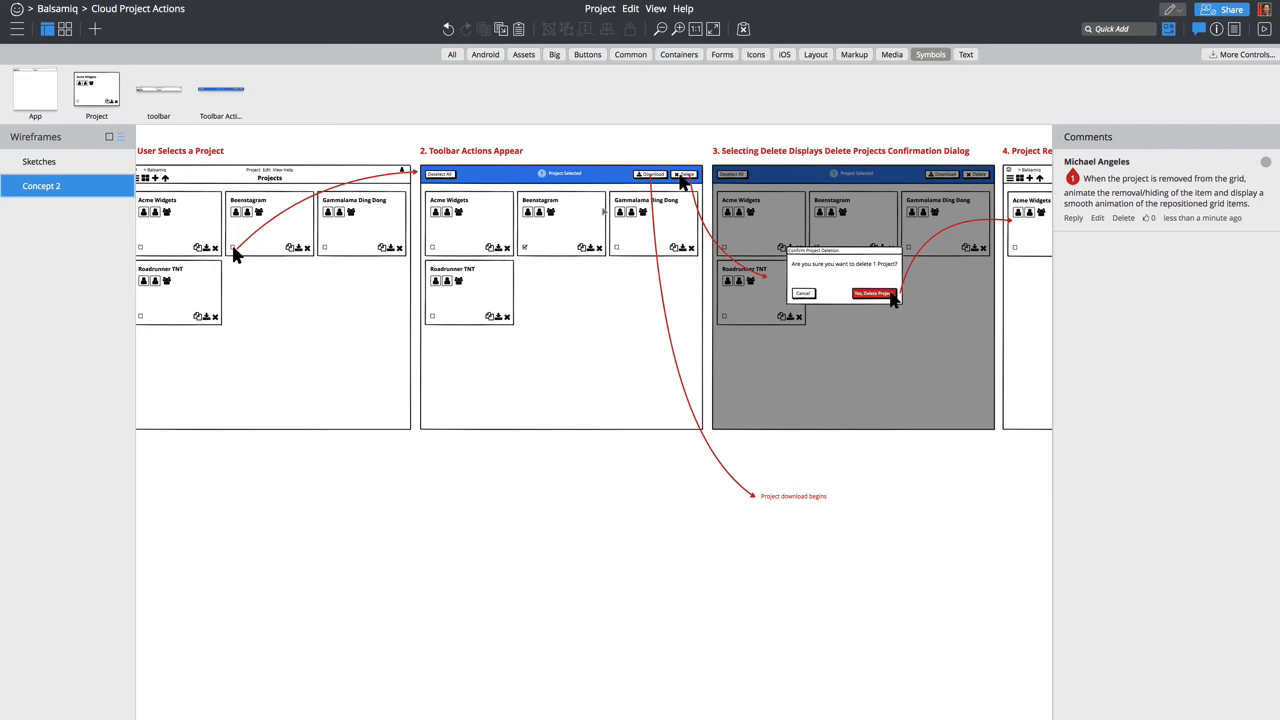
pyautogui.hscroll(5, 716, 190)
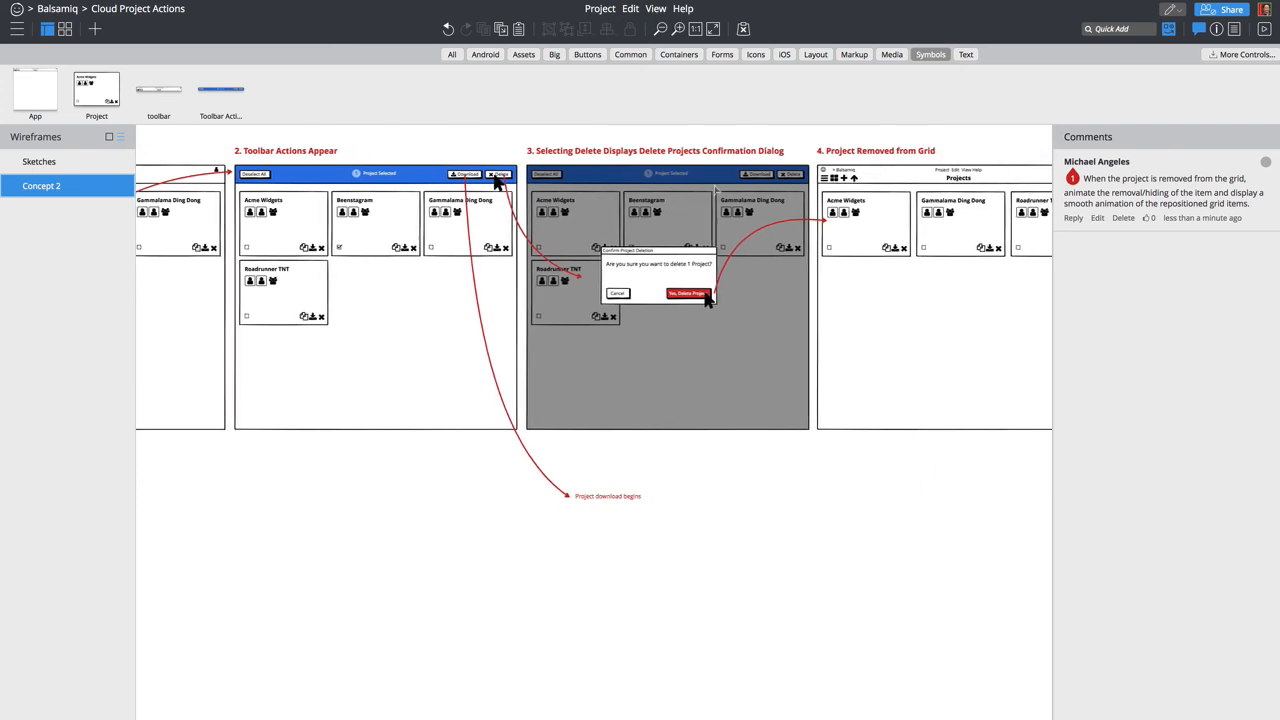
pyautogui.hscroll(7, 716, 190)
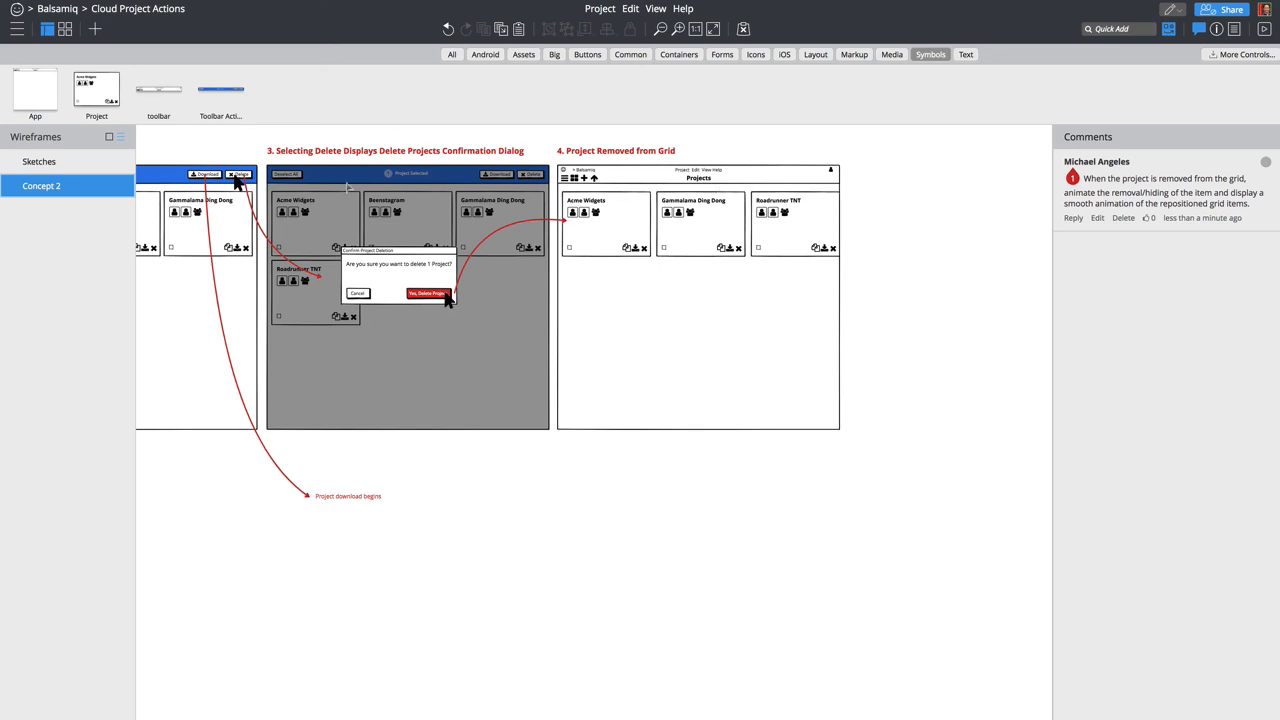
pyautogui.hscroll(-10, 350, 188)
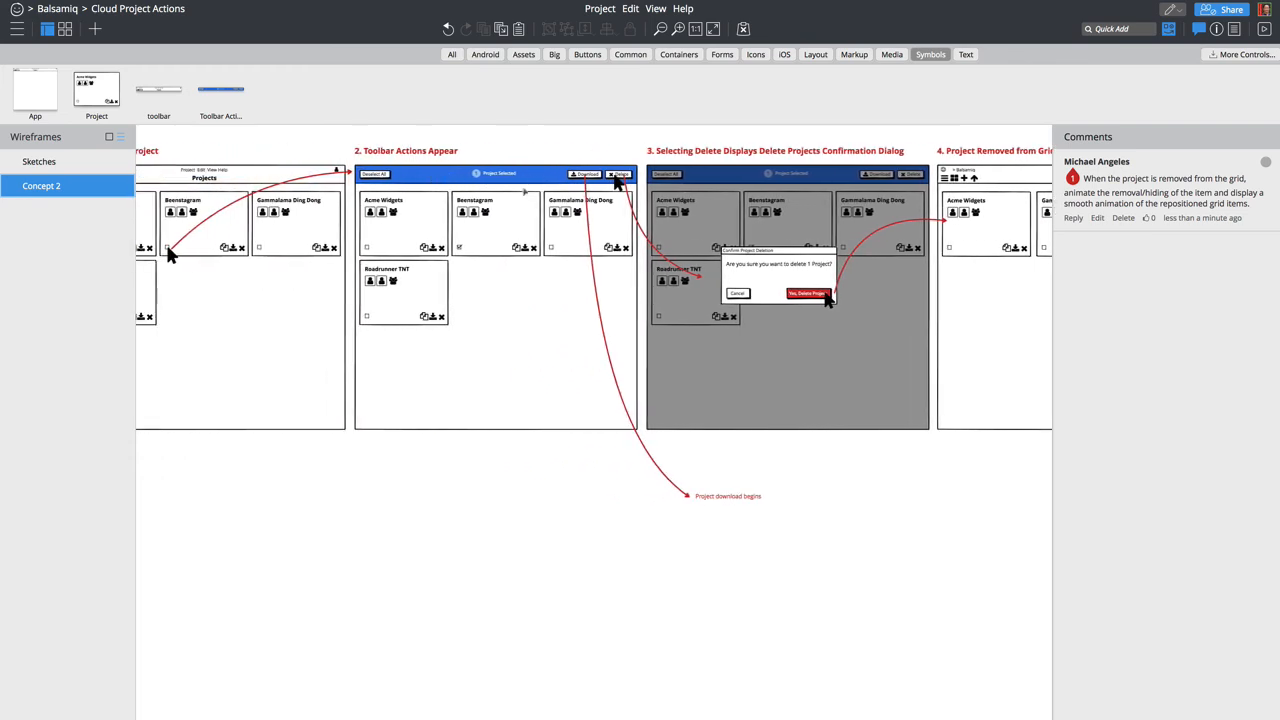
pyautogui.hscroll(1, 573, 180)
pyautogui.hscroll(8, 573, 180)
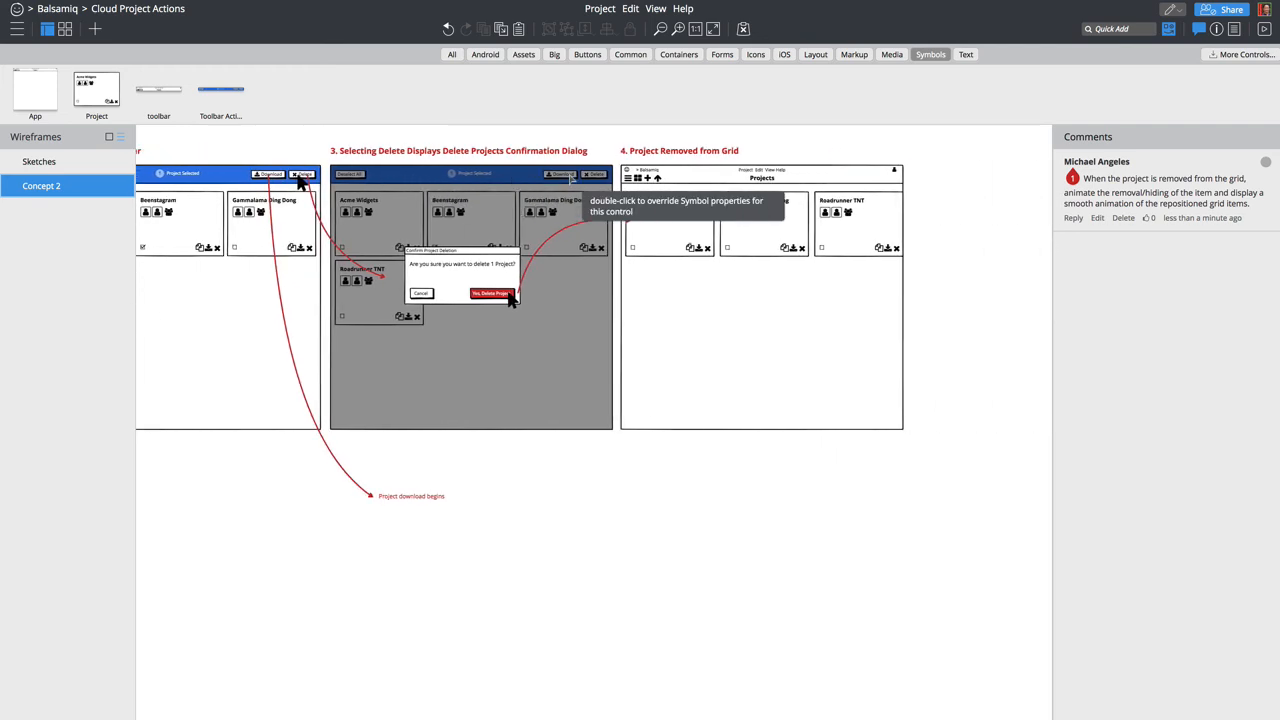
pyautogui.hscroll(-8, 571, 177)
pyautogui.hscroll(6, 571, 177)
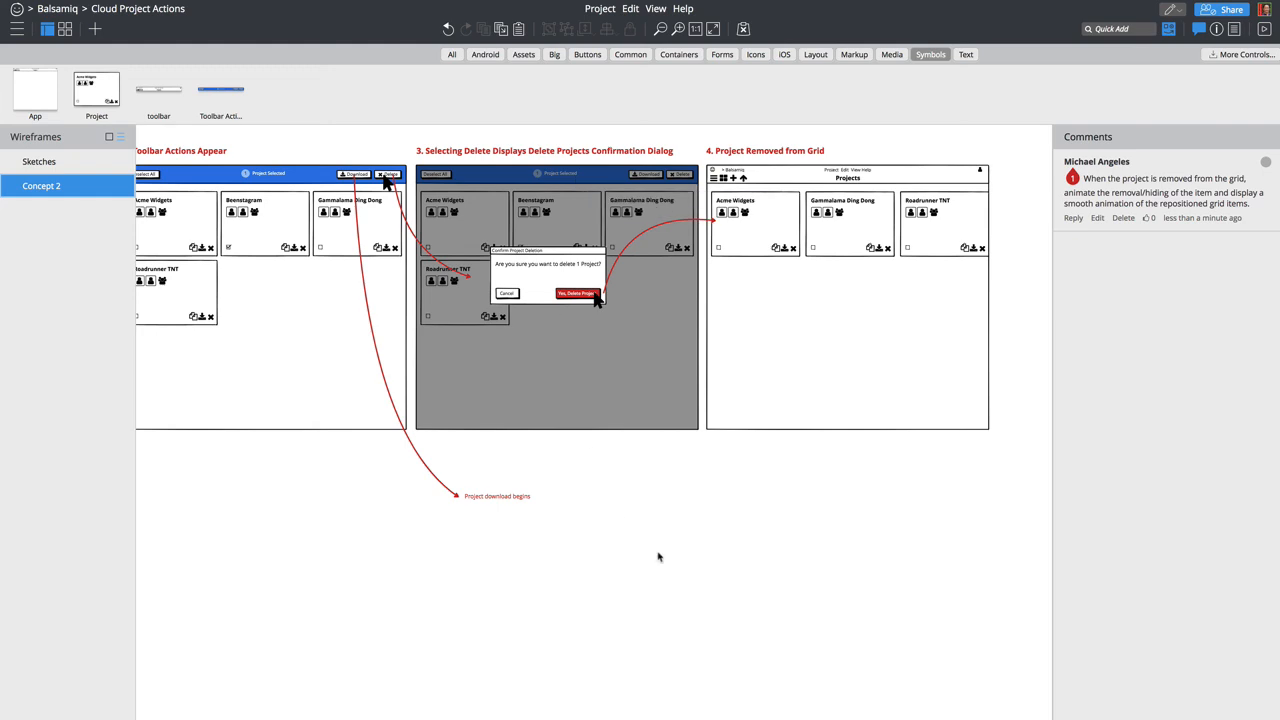
# Step: Flatten the curve of the red arrow running from the "Yes, Delete Project" button to the fourth screen
pyautogui.click(643, 232)
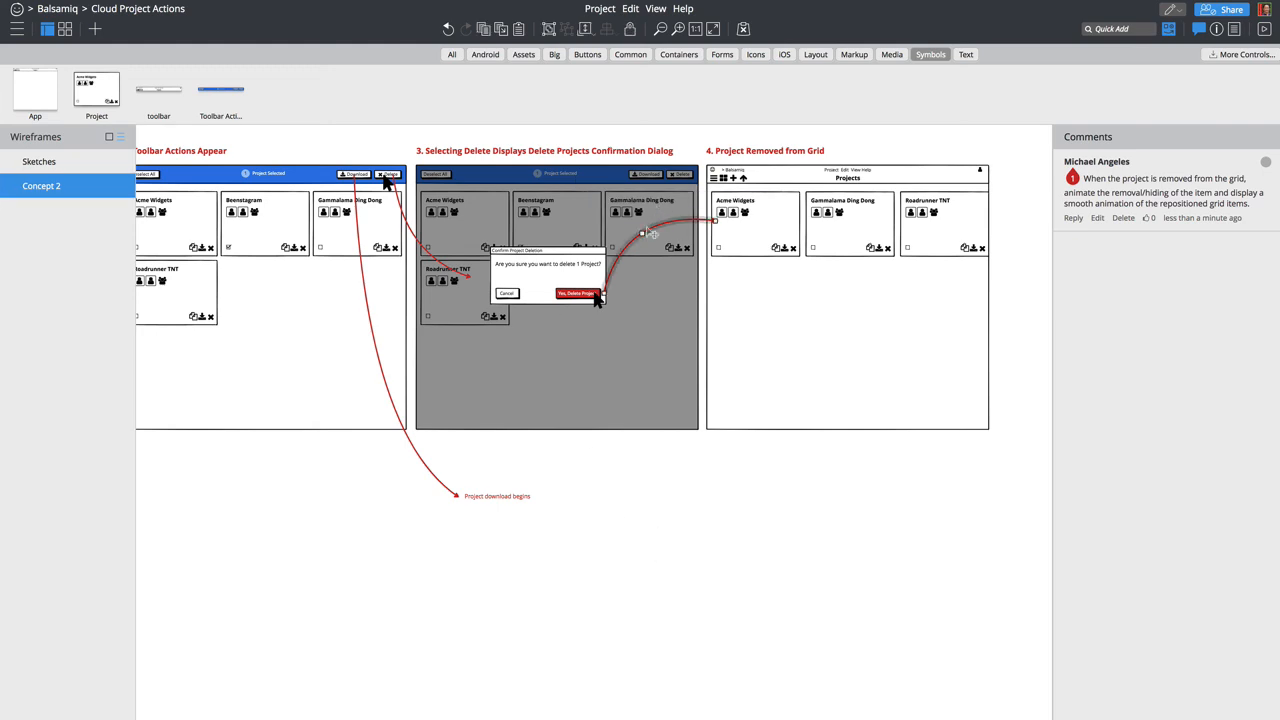
pyautogui.moveTo(643, 232); pyautogui.dragTo(663, 244)
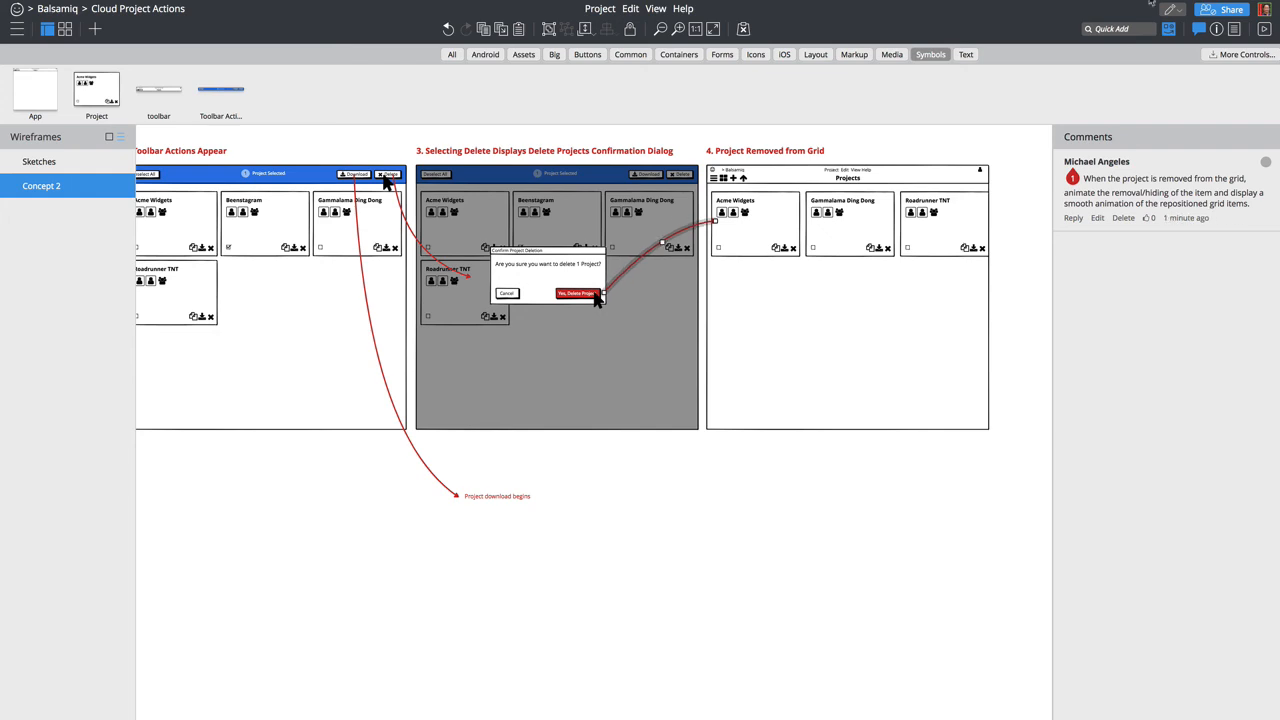